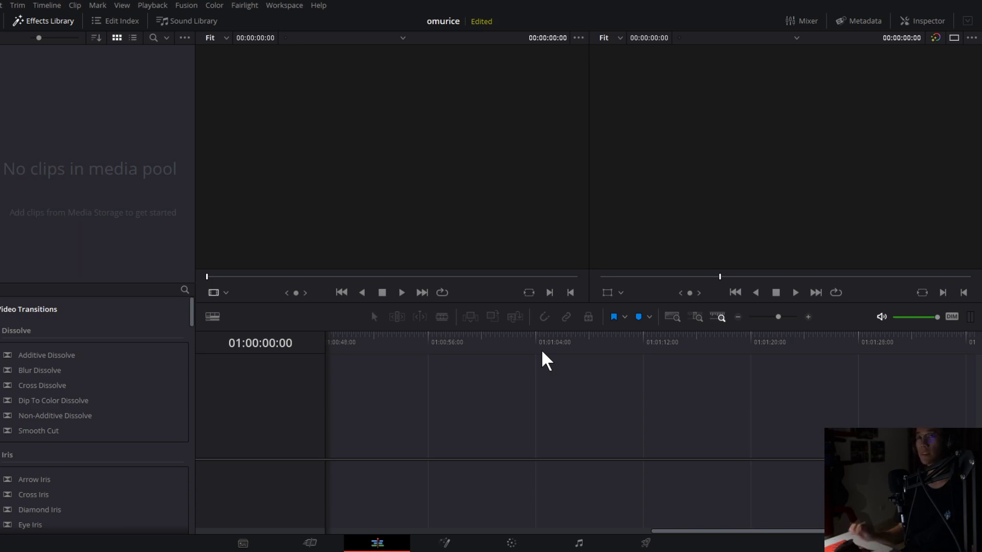
# Import all footage from the omurice folder inside Video folder into the project's media pool.
pyautogui.hotkey('shift', '2')
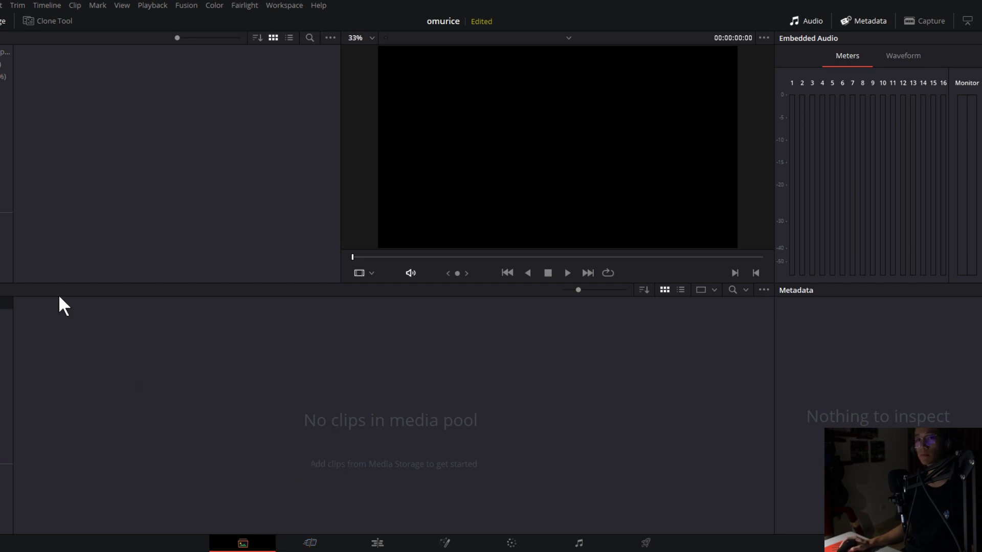
pyautogui.click(4, 88)
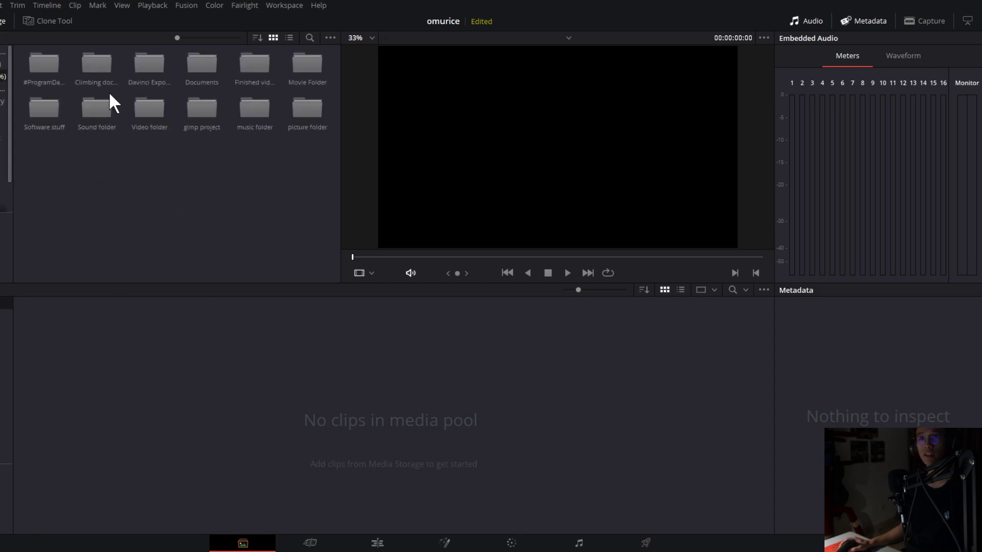
pyautogui.doubleClick(152, 112)
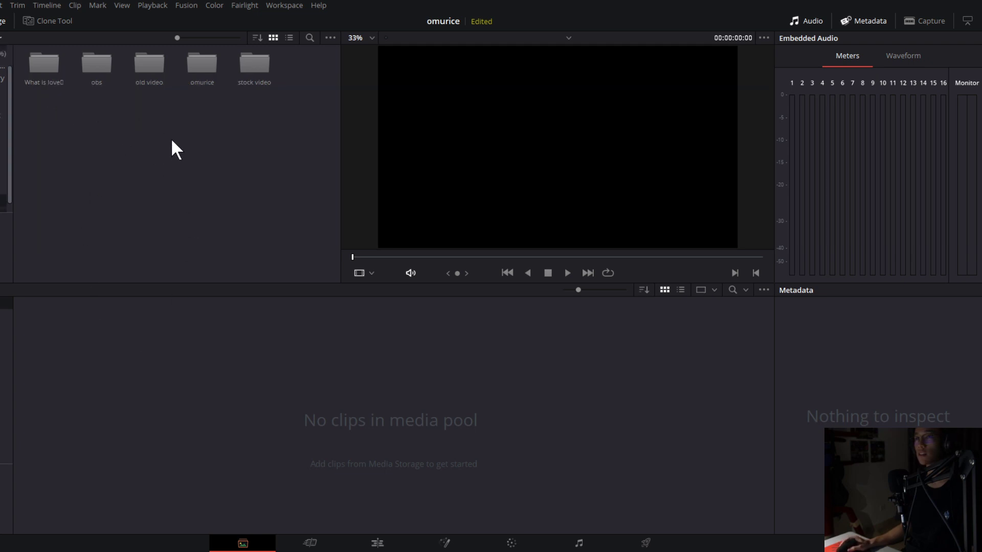
pyautogui.doubleClick(200, 72)
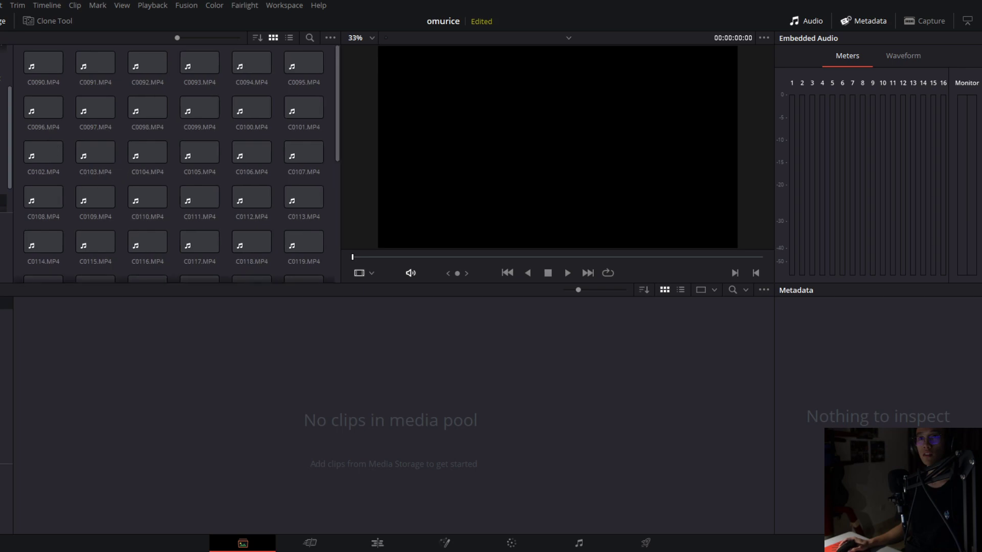
pyautogui.click(6, 163)
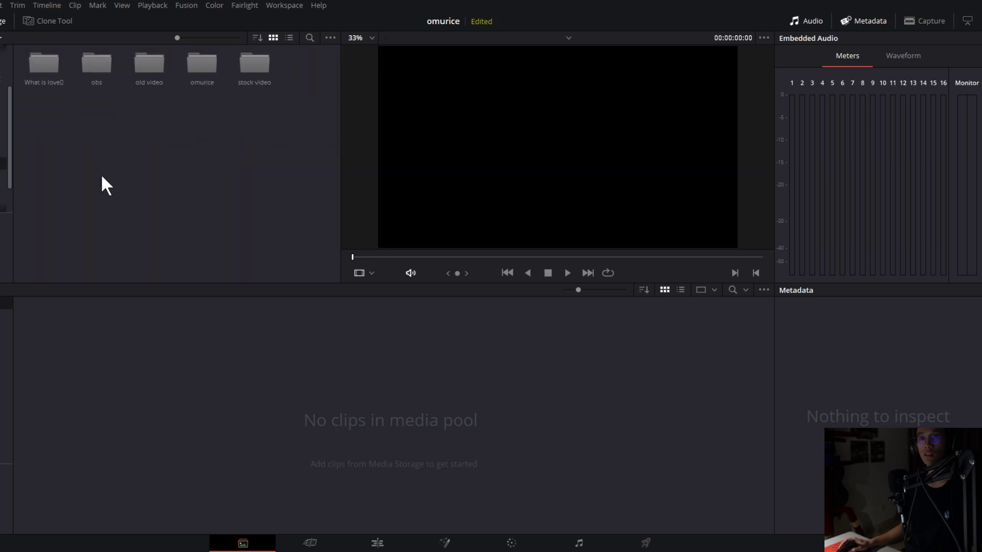
pyautogui.moveTo(196, 73); pyautogui.dragTo(210, 366)
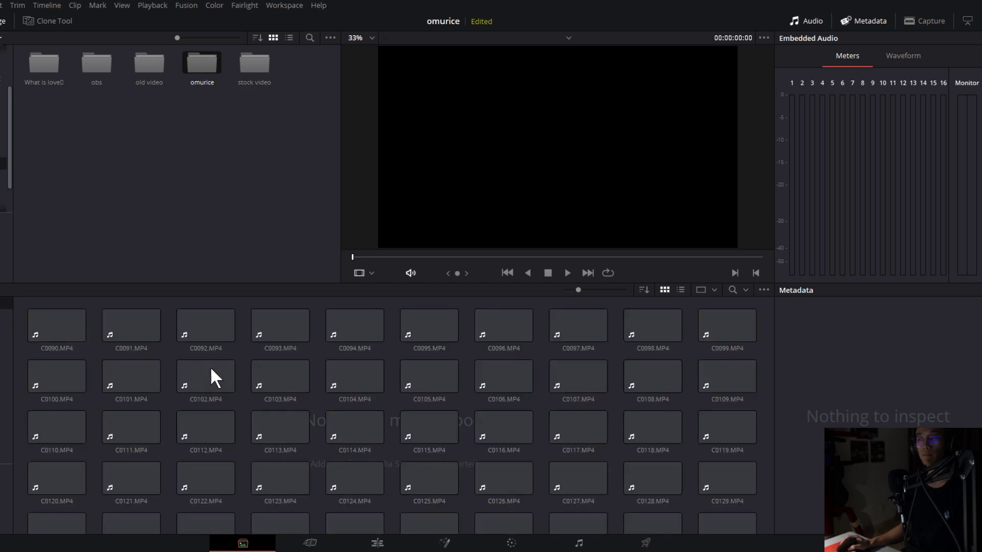
# Collect all the imported omurice clips in a media pool bin named "omurice vid".
pyautogui.click(376, 543)
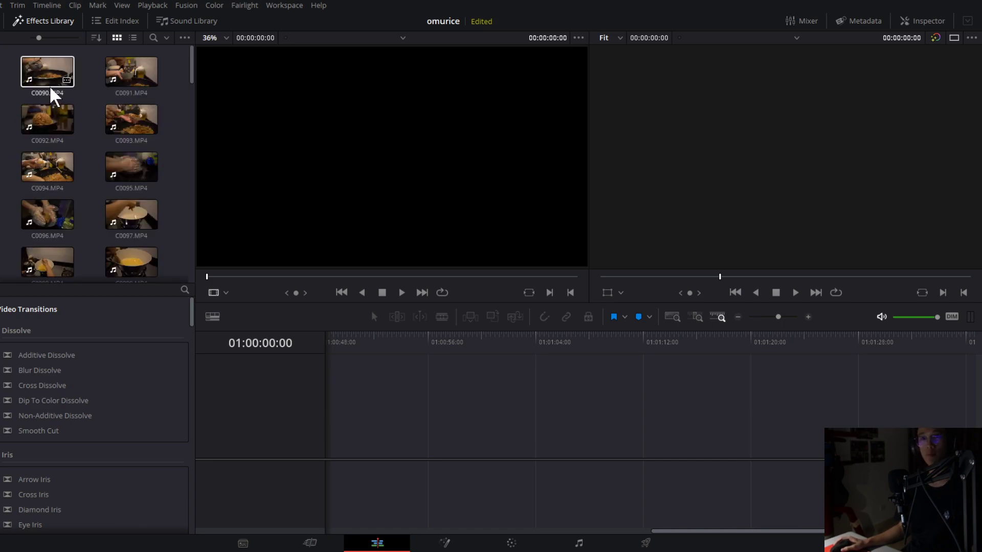
pyautogui.hotkey('ctrl', 'a')
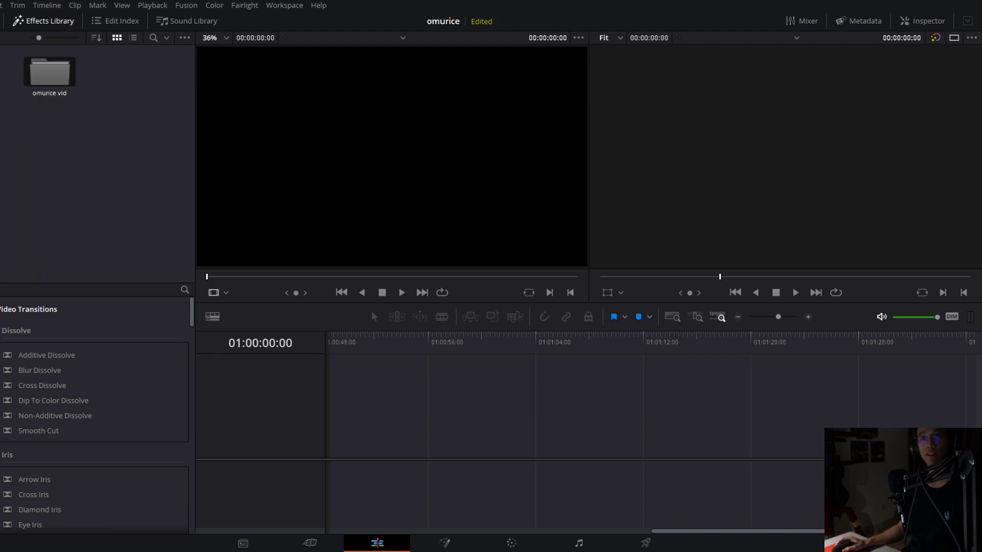
# Import the Serenity lofi hip hop MP3 from the music folder into a separate, empty media pool bin.
pyautogui.click(2, 97)
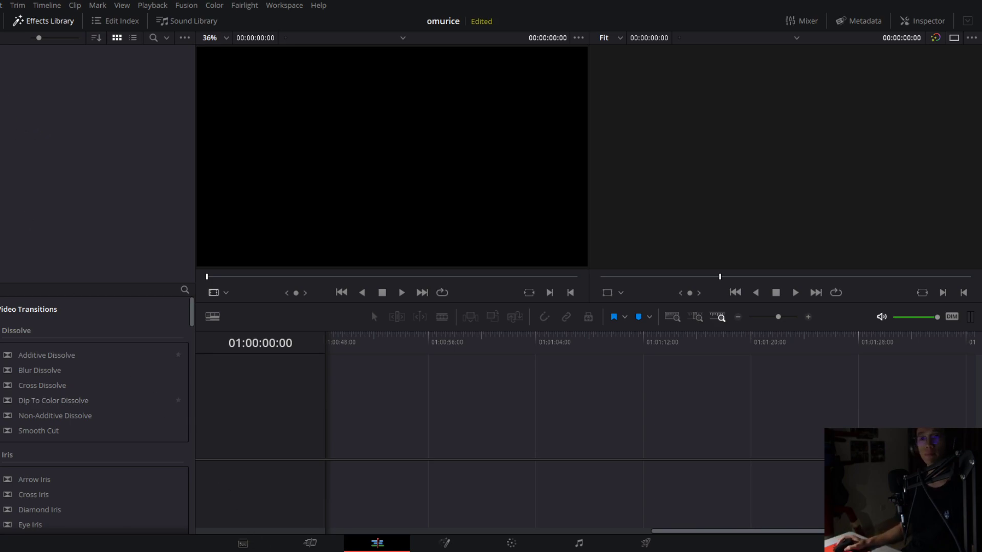
pyautogui.click(259, 543)
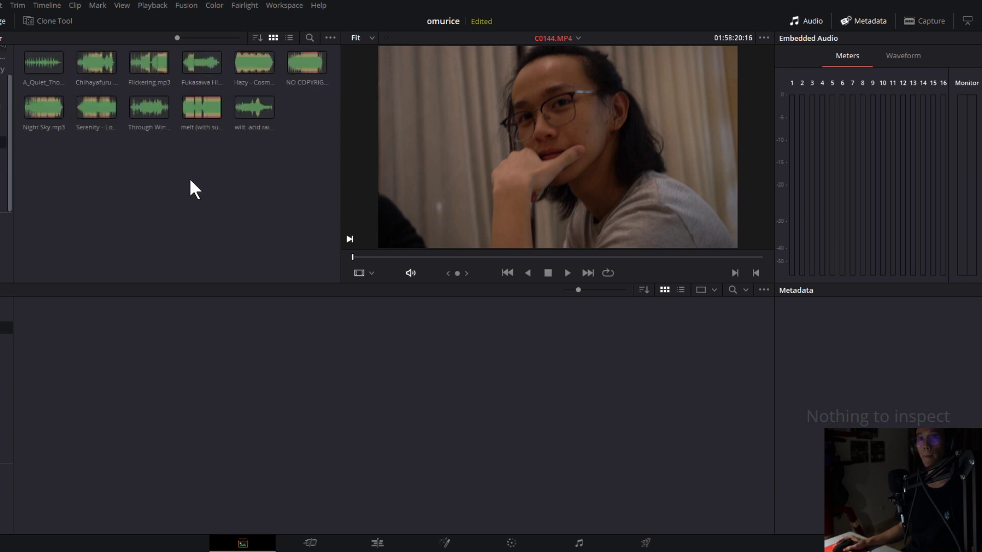
pyautogui.moveTo(105, 117); pyautogui.dragTo(122, 336)
pyautogui.click(243, 416)
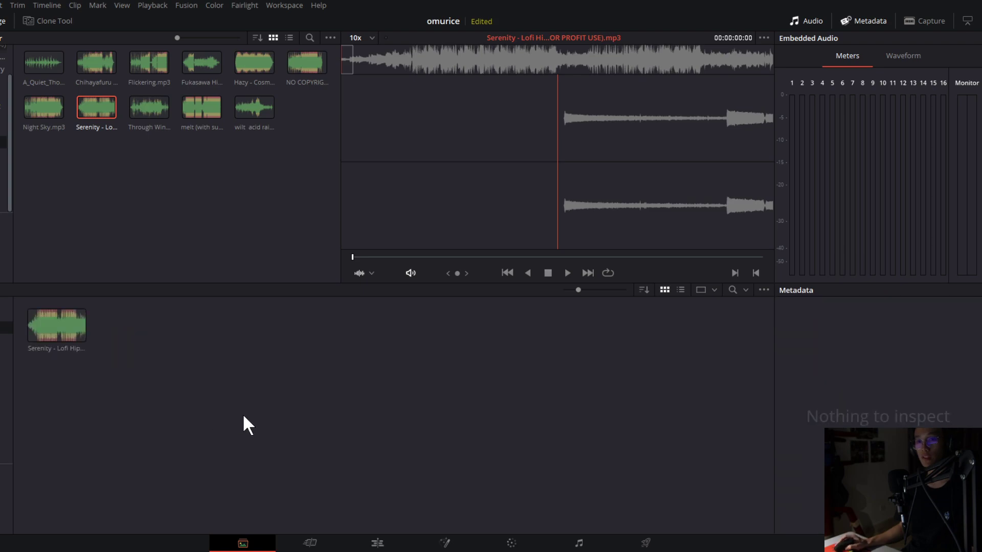
# Place the Serenity track at the start of a new timeline and move it to a second audio track.
pyautogui.click(353, 542)
pyautogui.click(55, 81)
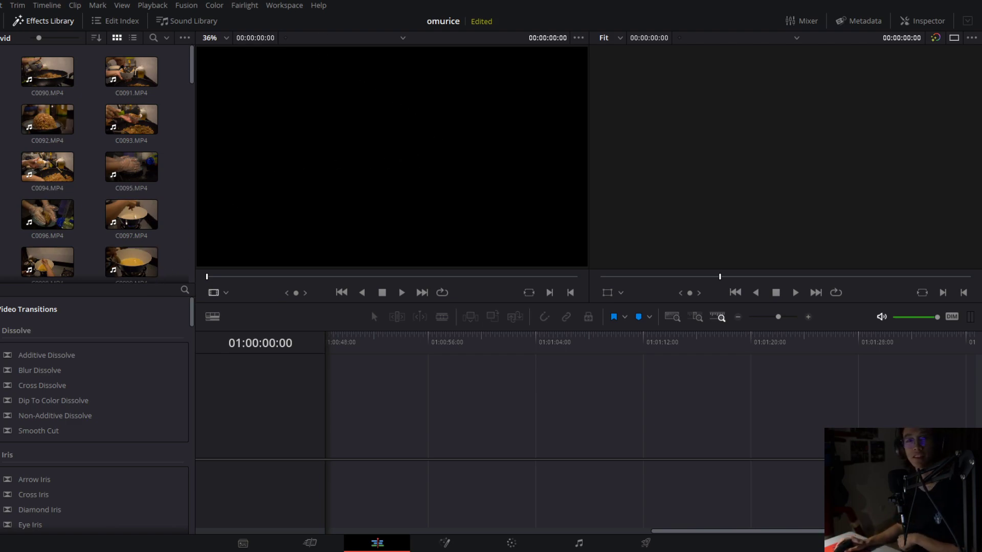
pyautogui.click(46, 69)
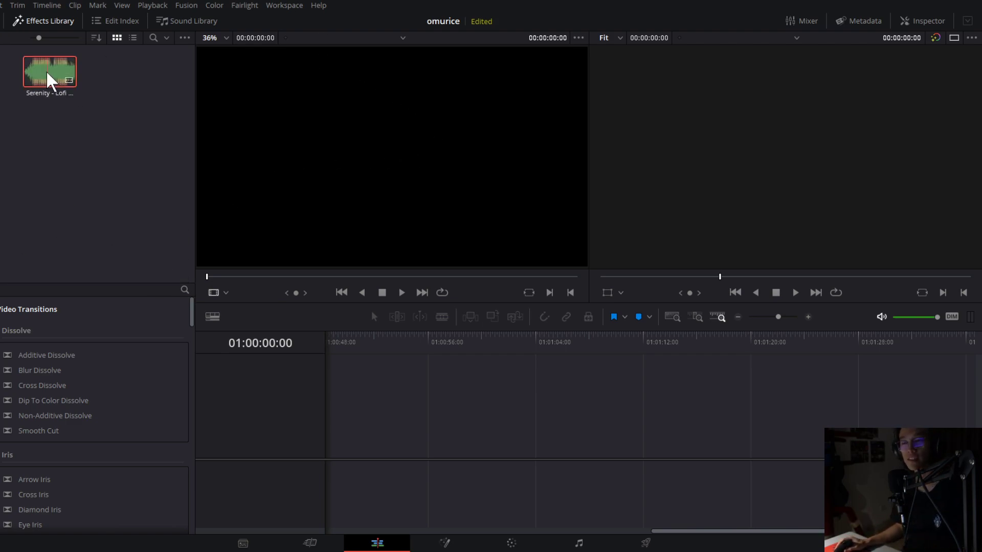
pyautogui.moveTo(47, 69); pyautogui.dragTo(327, 452)
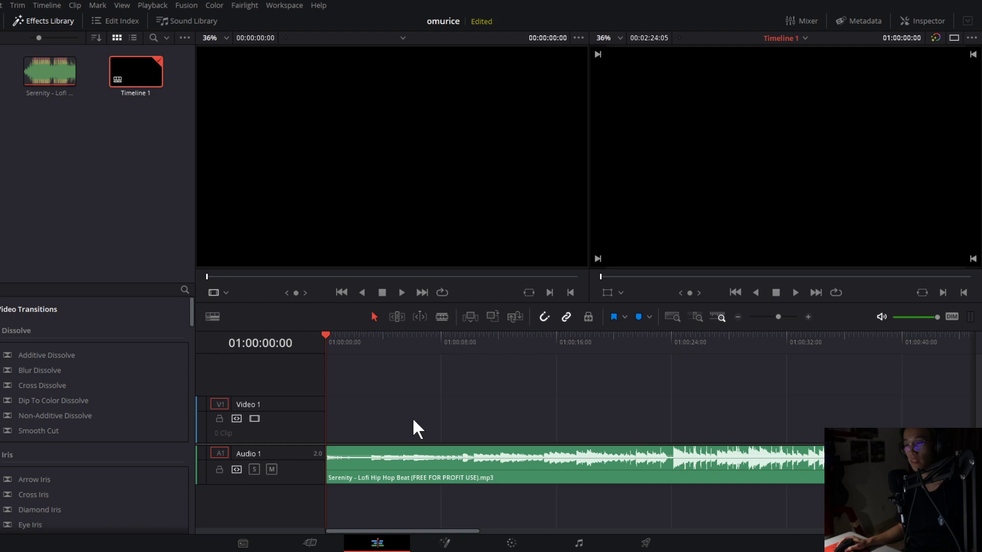
pyautogui.moveTo(440, 462); pyautogui.dragTo(427, 498)
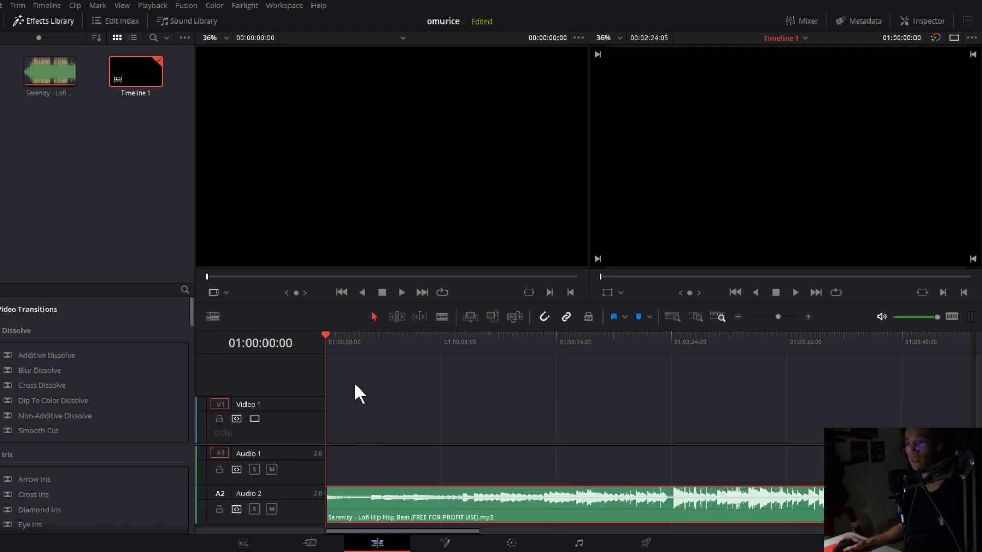
# Listen to roughly the first 42 seconds of the music, and return the playhead to the timeline's start.
pyautogui.click(795, 292)
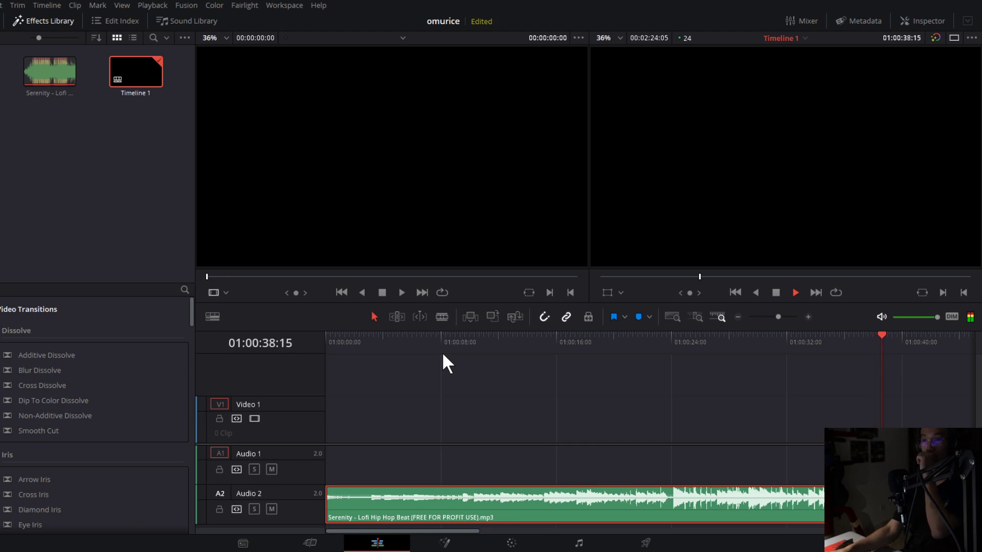
pyautogui.click(775, 291)
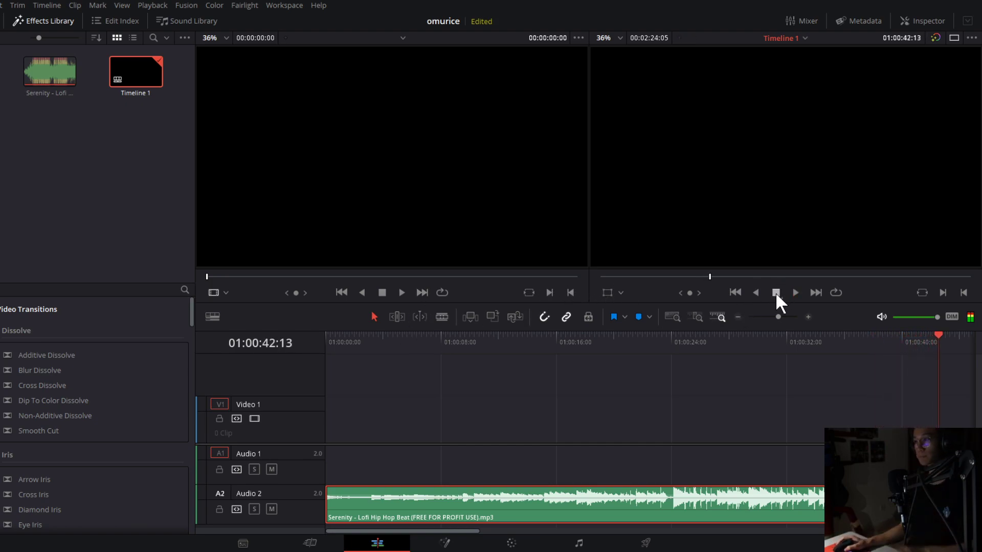
pyautogui.moveTo(377, 352); pyautogui.dragTo(292, 367)
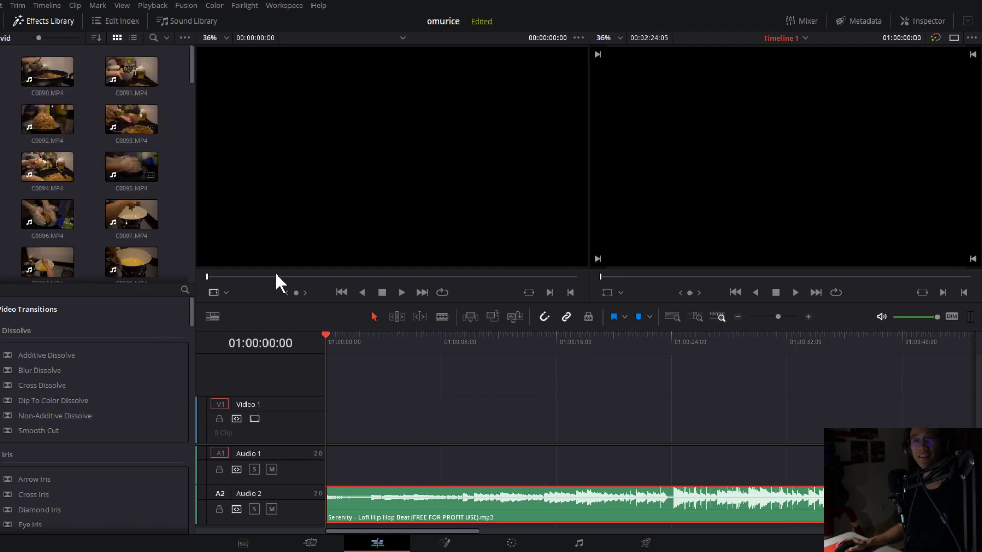
# Browse the omurice vid footage and preview C0131.MP4 in the source viewer, scrubbing to the moment the omelette is opened.
pyautogui.click(30, 71)
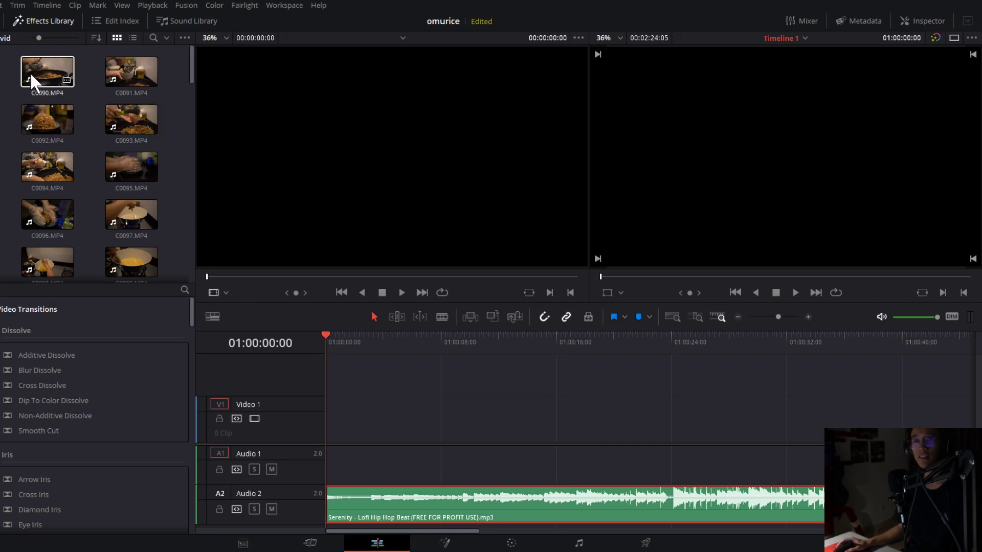
pyautogui.click(112, 82)
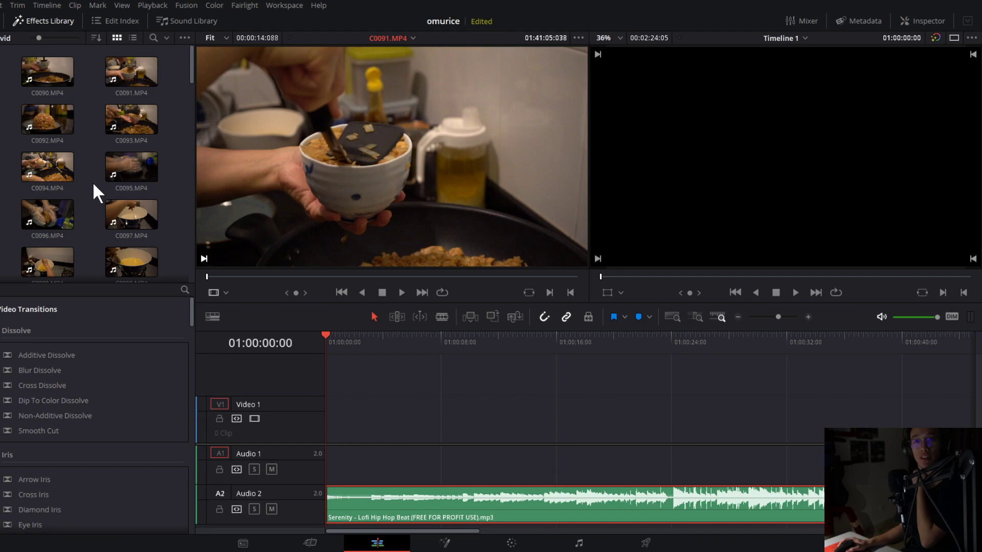
pyautogui.scroll(-20, 93, 182)
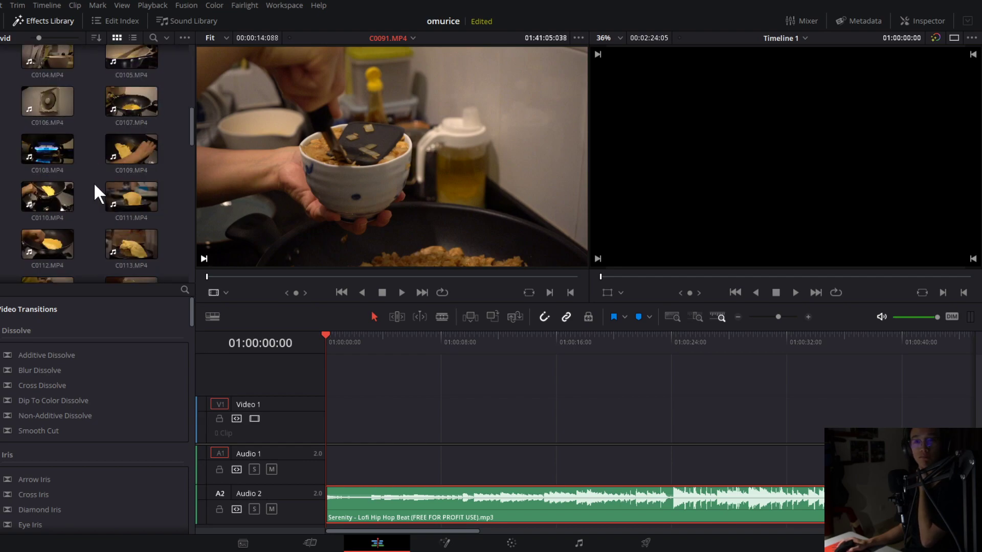
pyautogui.scroll(-10, 94, 182)
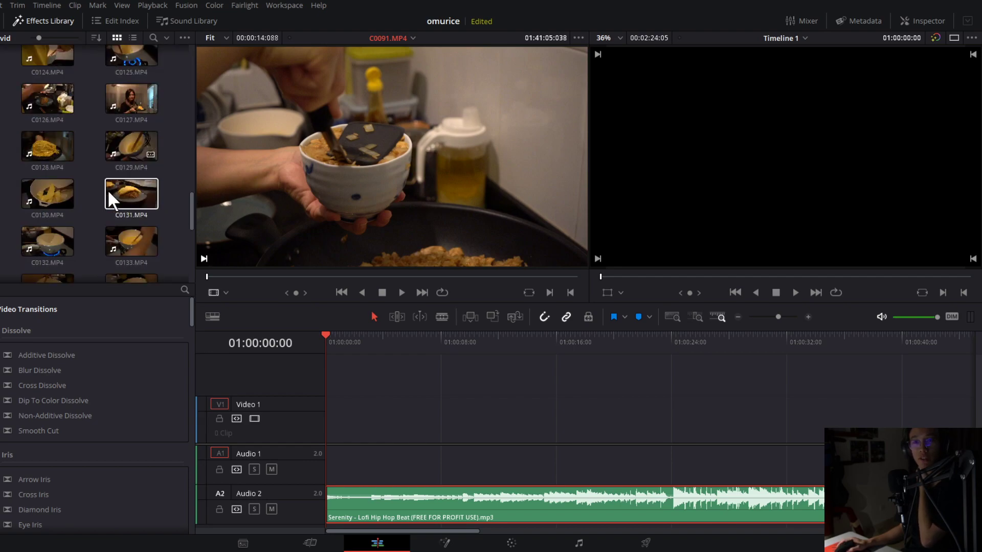
pyautogui.scroll(-3, 108, 190)
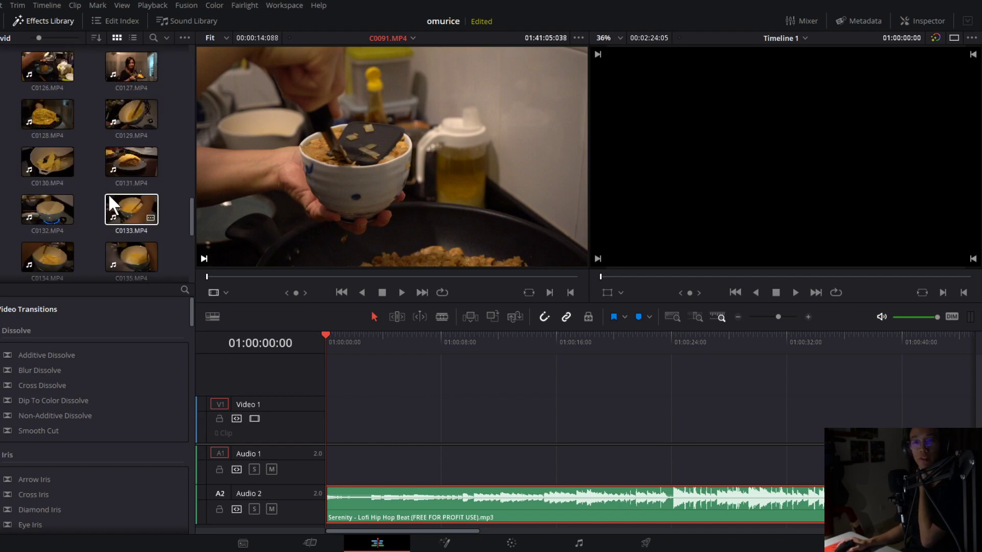
pyautogui.click(120, 170)
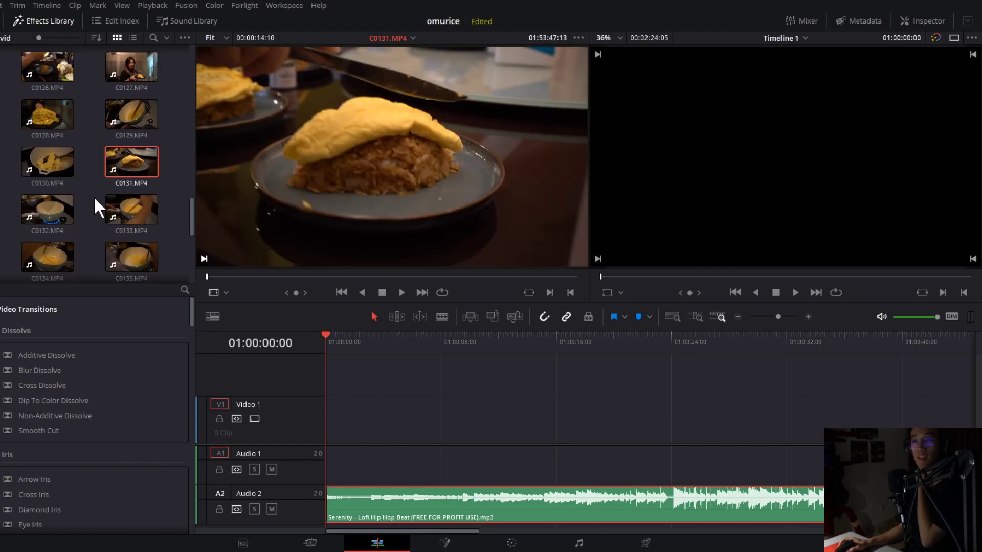
pyautogui.scroll(7, 95, 199)
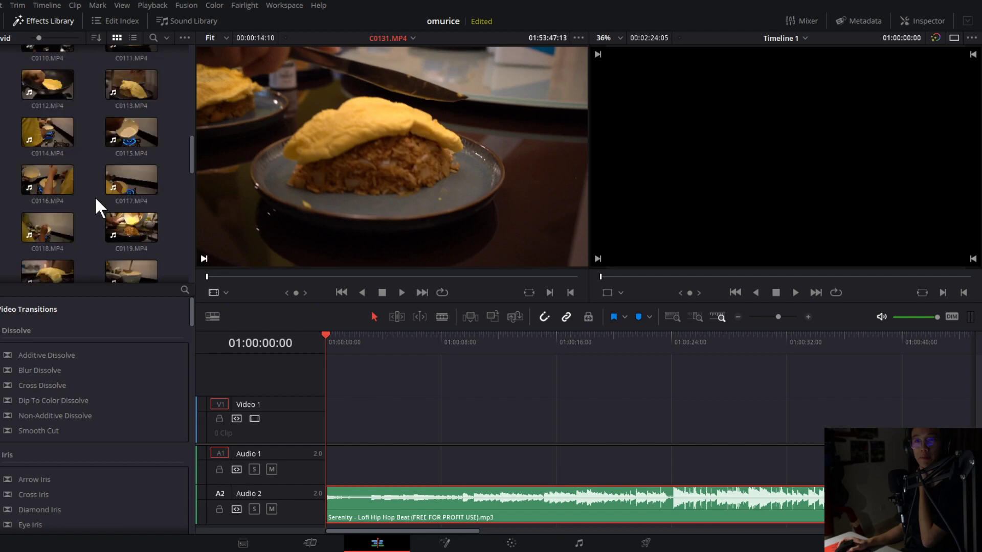
pyautogui.scroll(9, 96, 199)
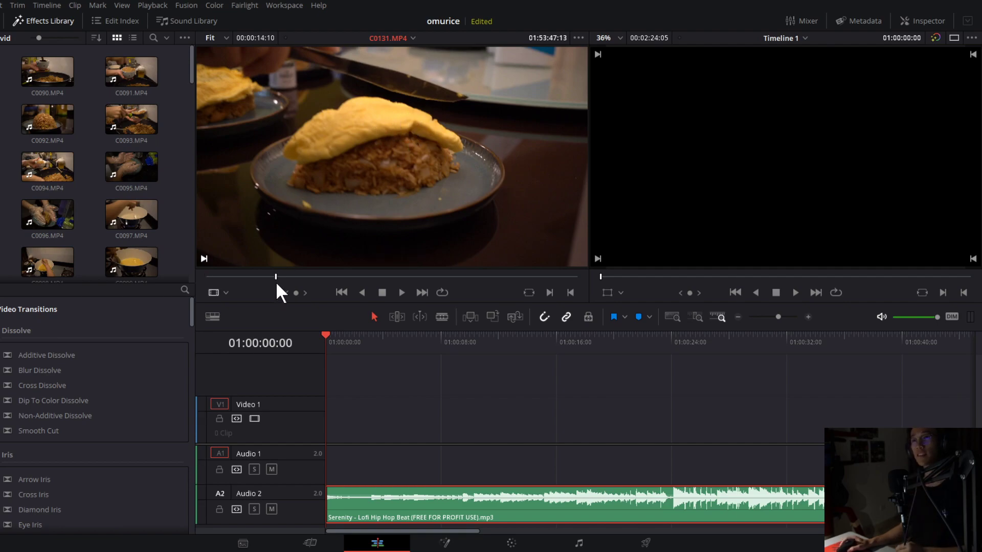
pyautogui.moveTo(275, 282); pyautogui.dragTo(402, 283)
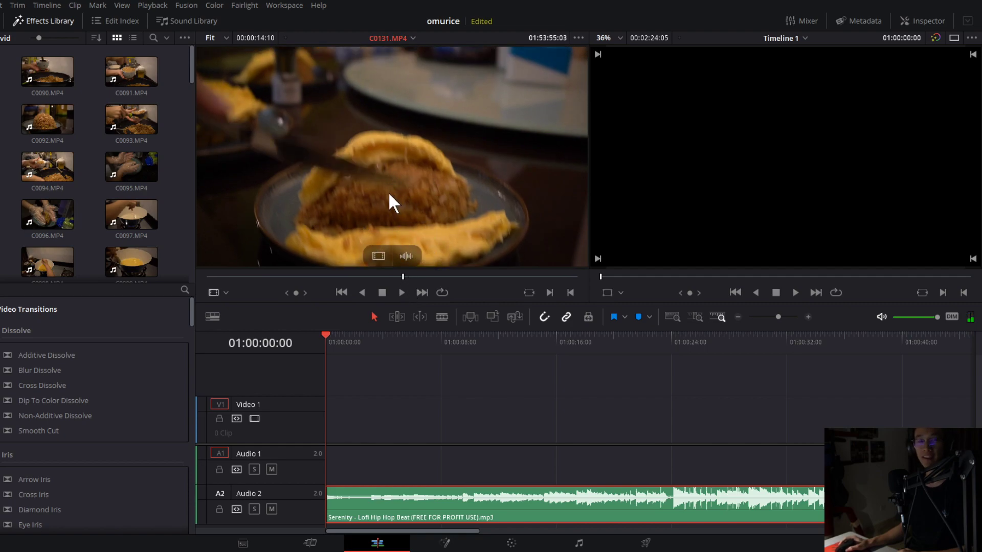
pyautogui.moveTo(403, 276); pyautogui.dragTo(409, 276)
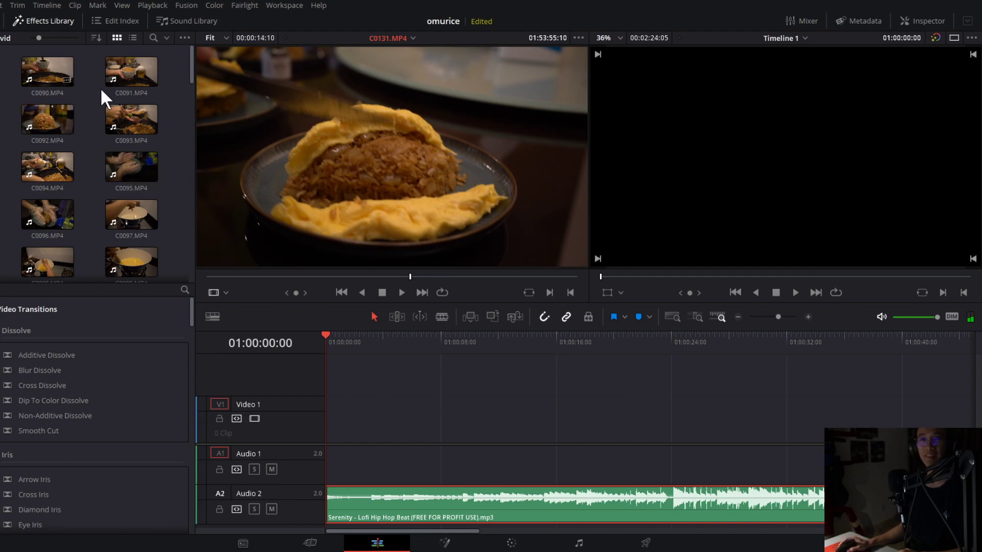
# Preview C0090.MP4 in the source viewer and look through the omurice vid clips for a suitable opening shot.
pyautogui.click(68, 80)
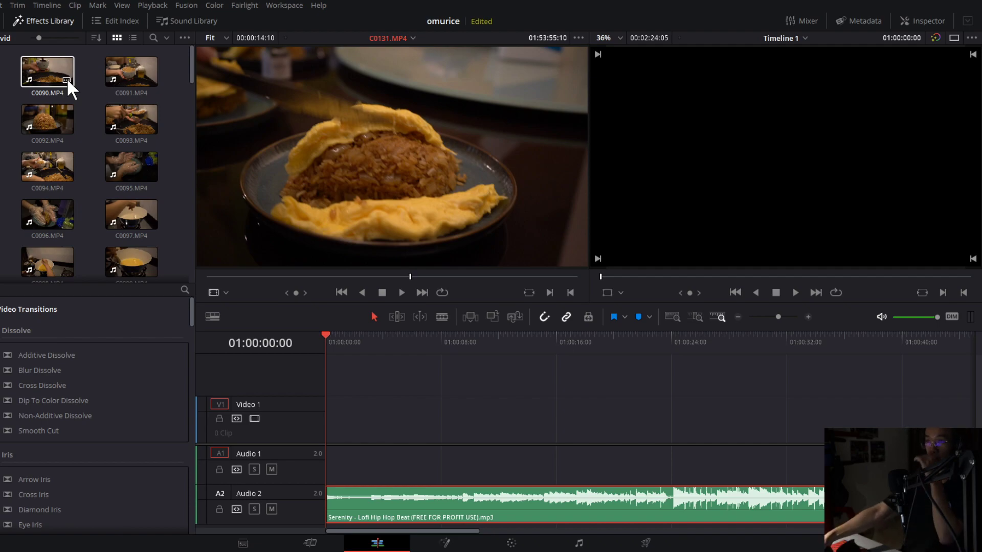
pyautogui.click(48, 77)
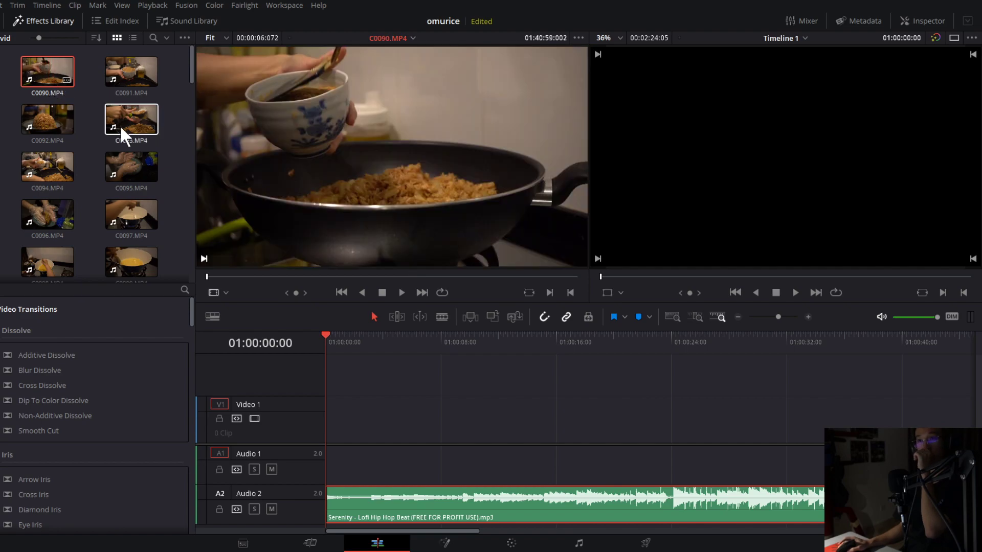
pyautogui.scroll(-4, 147, 198)
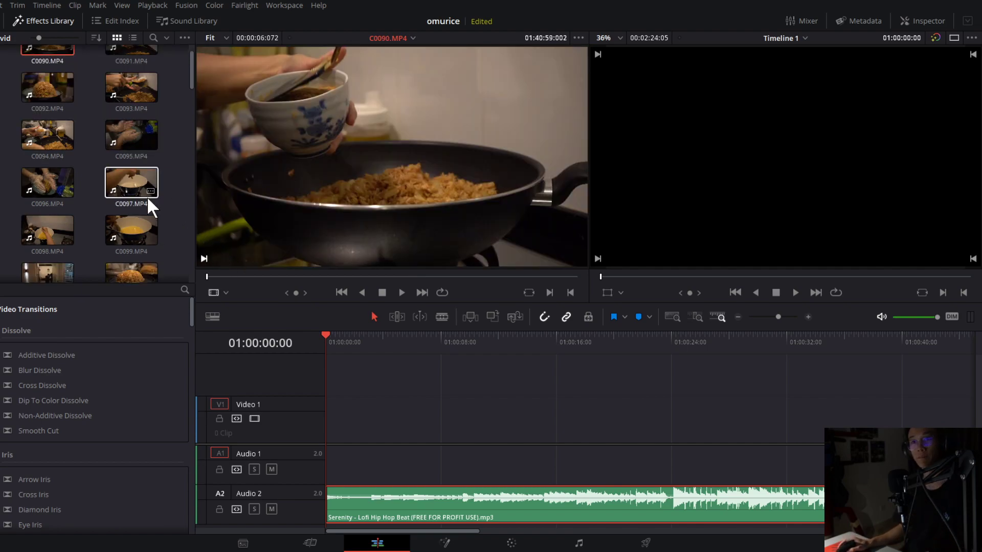
pyautogui.scroll(-6, 108, 195)
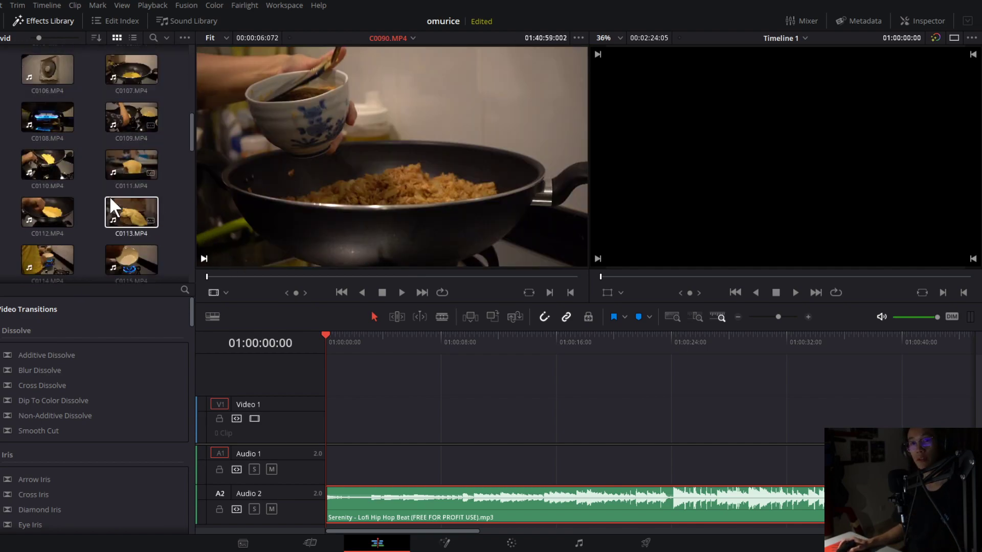
pyautogui.scroll(-8, 116, 202)
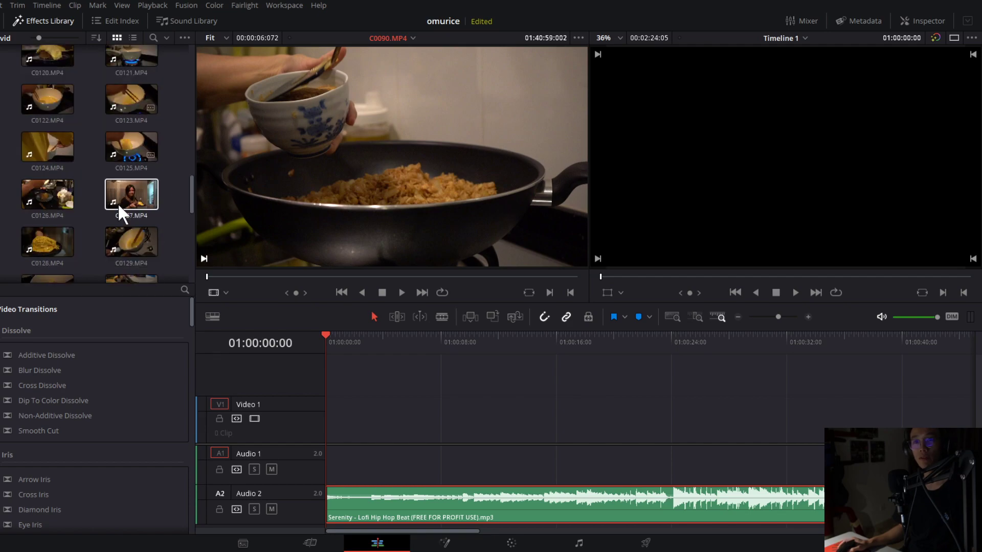
pyautogui.scroll(-5, 115, 204)
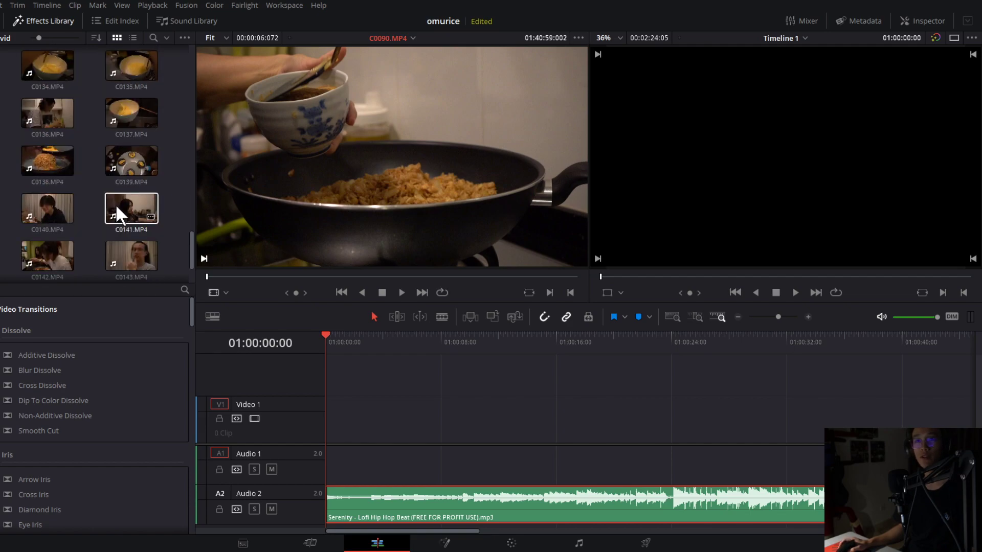
pyautogui.scroll(4, 115, 204)
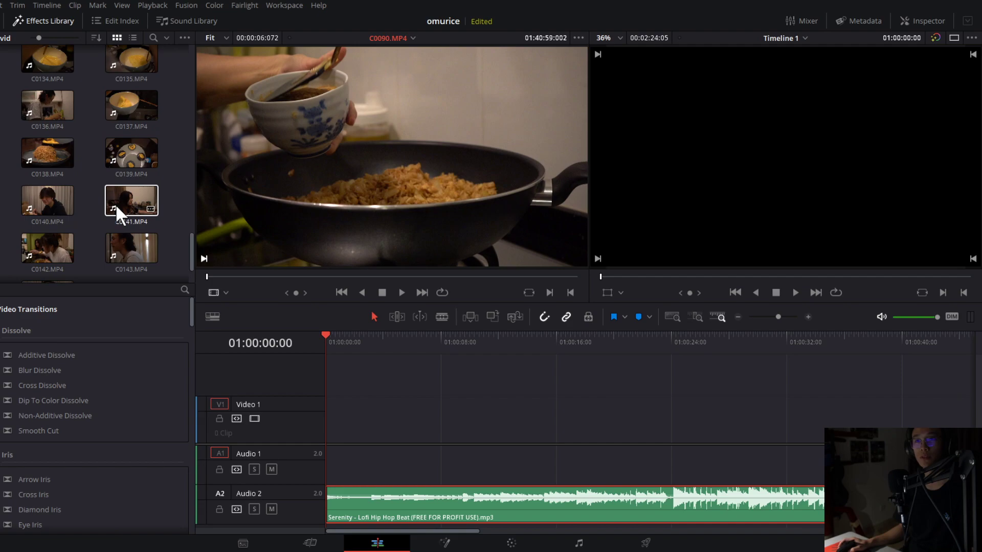
pyautogui.scroll(9, 115, 204)
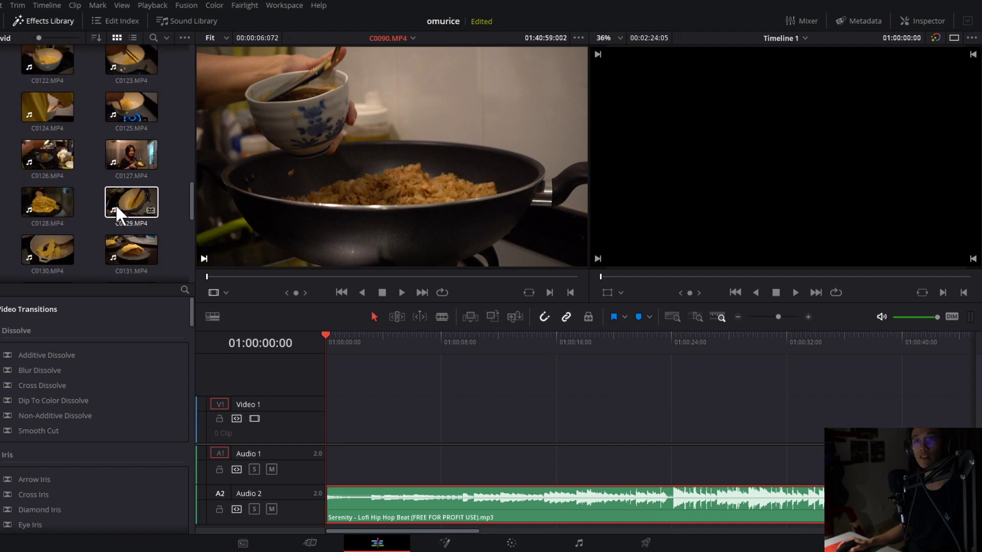
pyautogui.scroll(3, 116, 204)
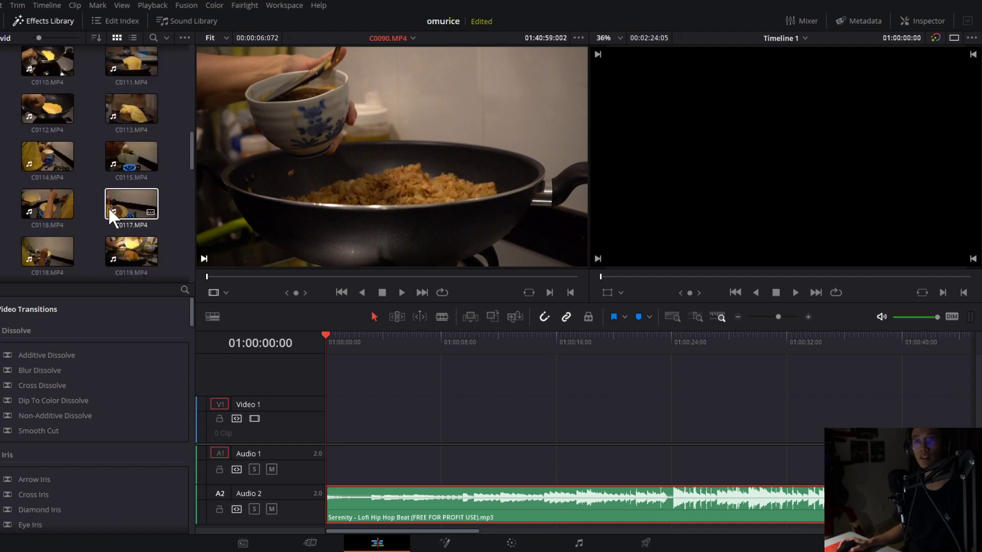
pyautogui.scroll(3, 119, 220)
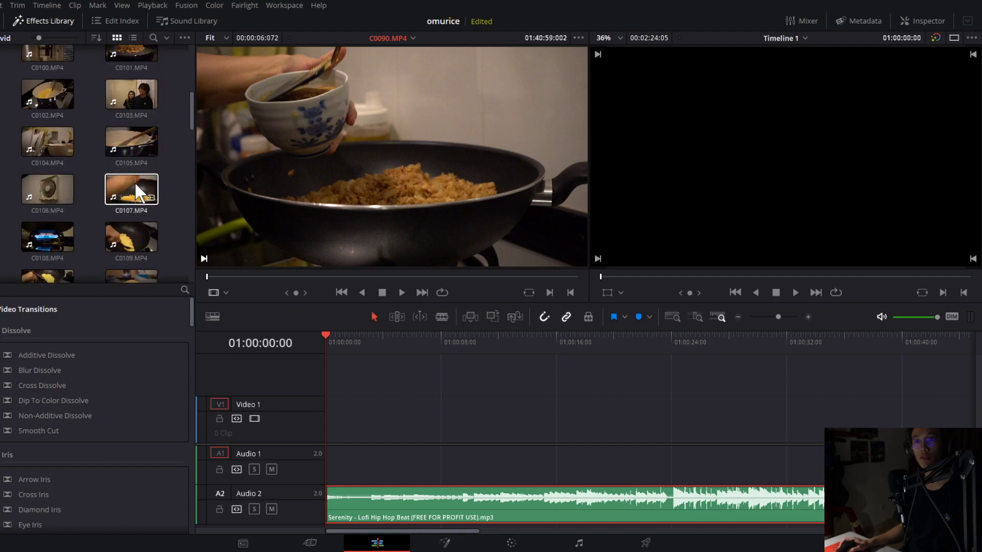
pyautogui.scroll(1, 134, 182)
# Preview the kitchen doorway shot C0100.MP4 and mark a short range of it with in and out points, ending at 01:43:41:072.
pyautogui.click(66, 73)
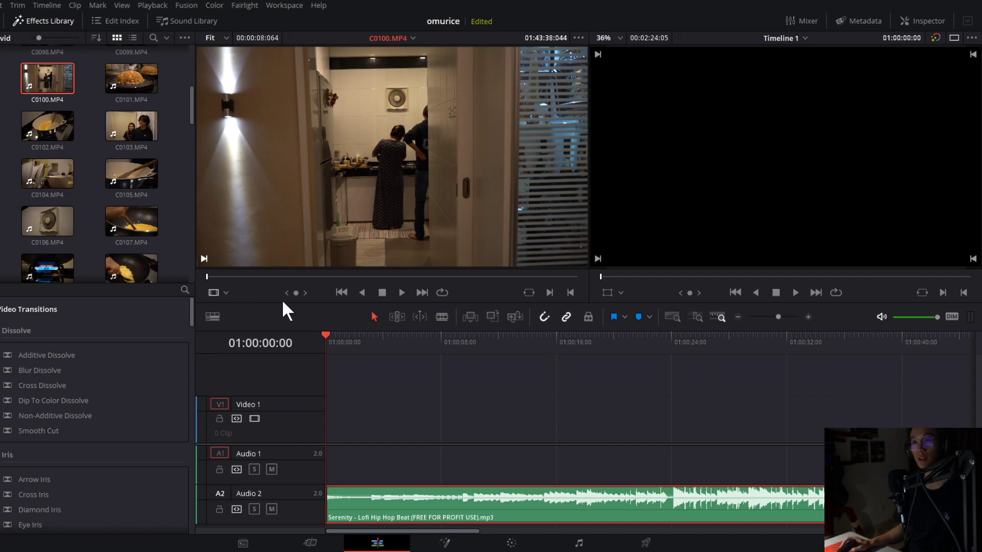
pyautogui.press('space')
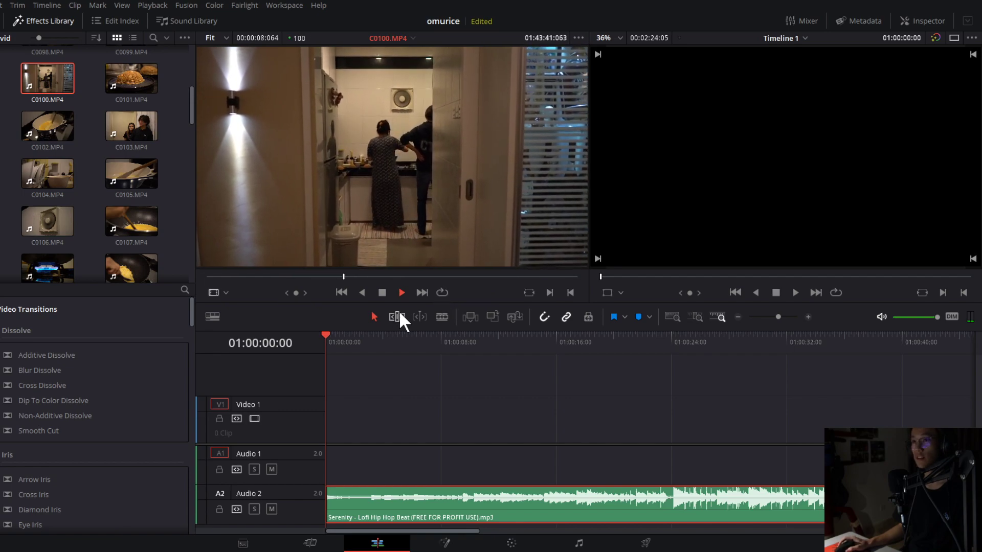
pyautogui.press('space')
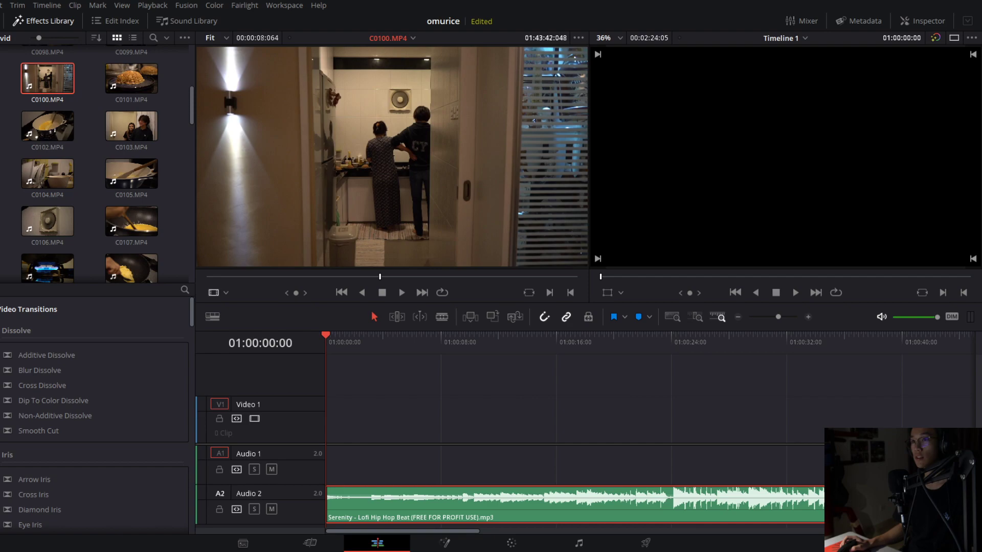
pyautogui.click(402, 293)
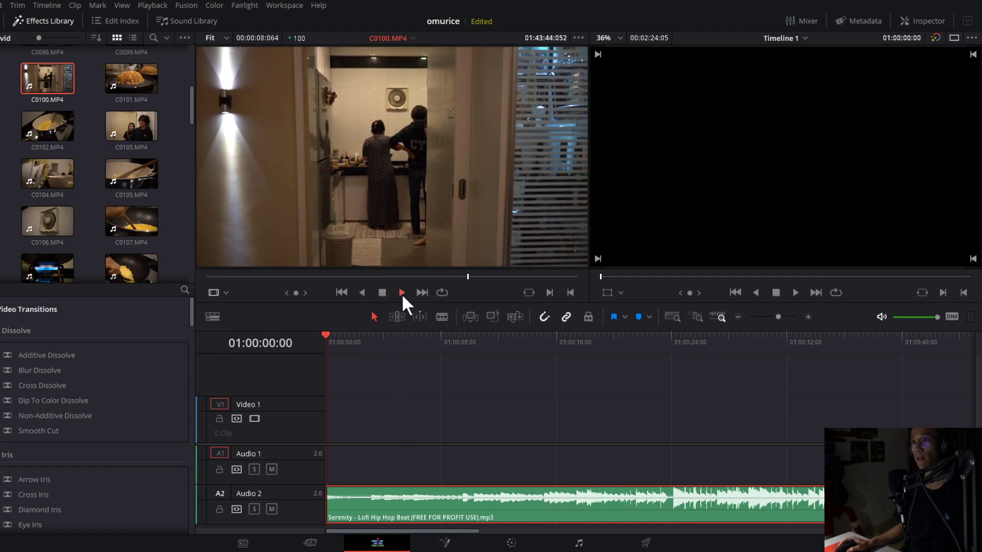
pyautogui.click(402, 293)
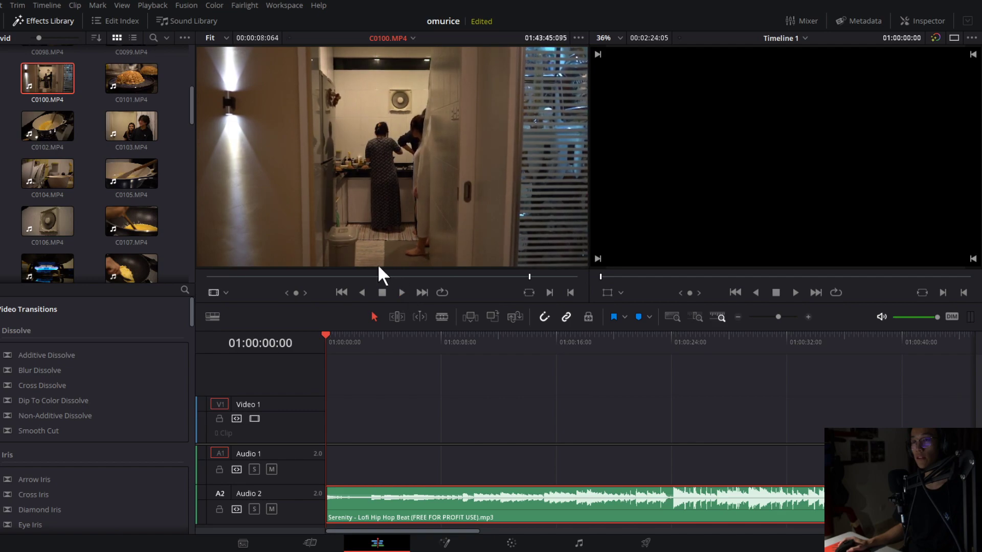
pyautogui.click(300, 276)
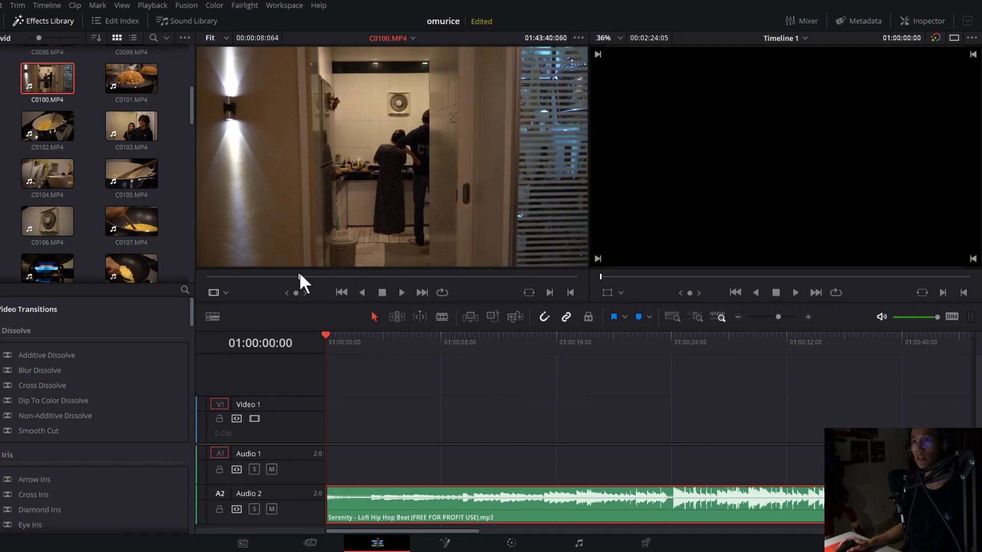
pyautogui.click(271, 277)
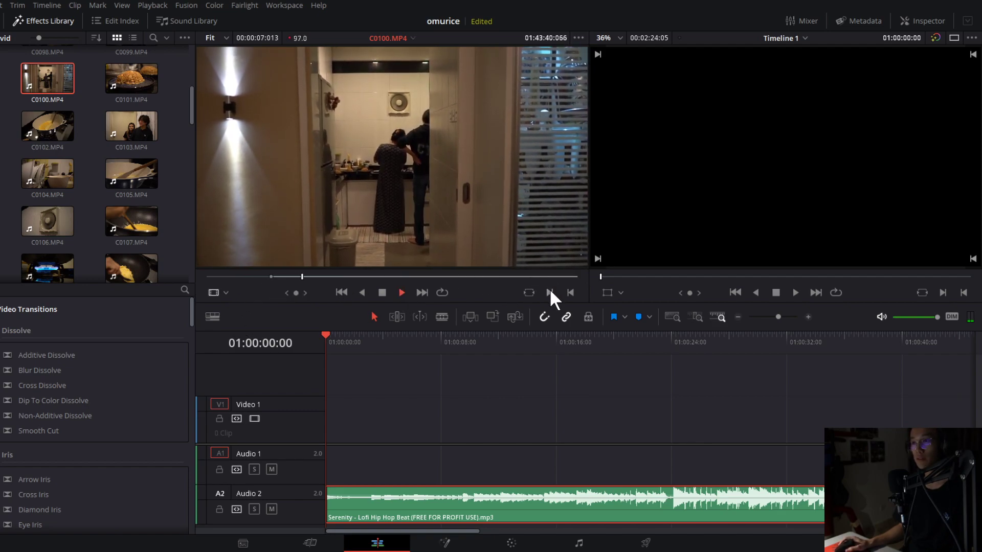
pyautogui.click(569, 292)
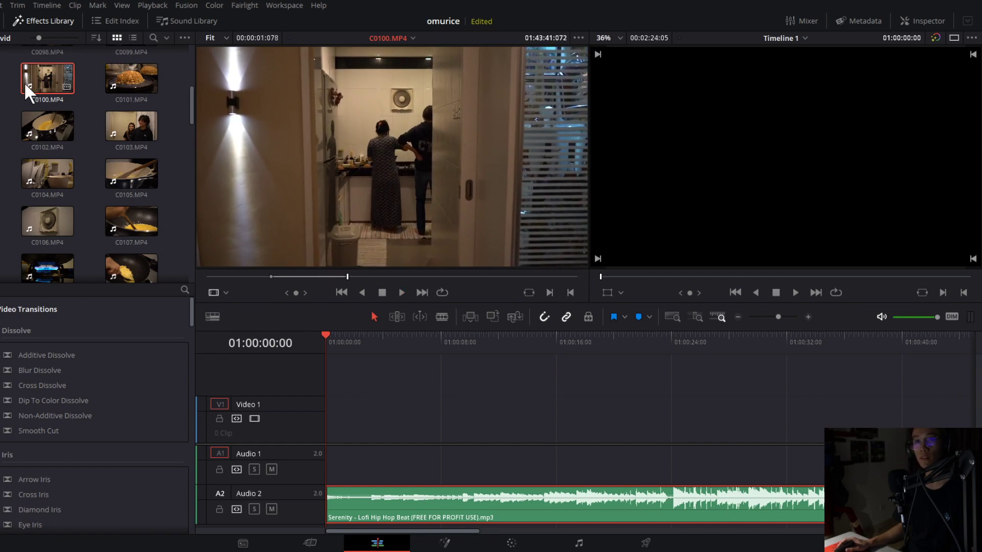
# Place the marked part of C0100.MP4 at the timeline's start on Video 1 and mute the Audio 1 track.
pyautogui.moveTo(31, 88); pyautogui.dragTo(330, 425)
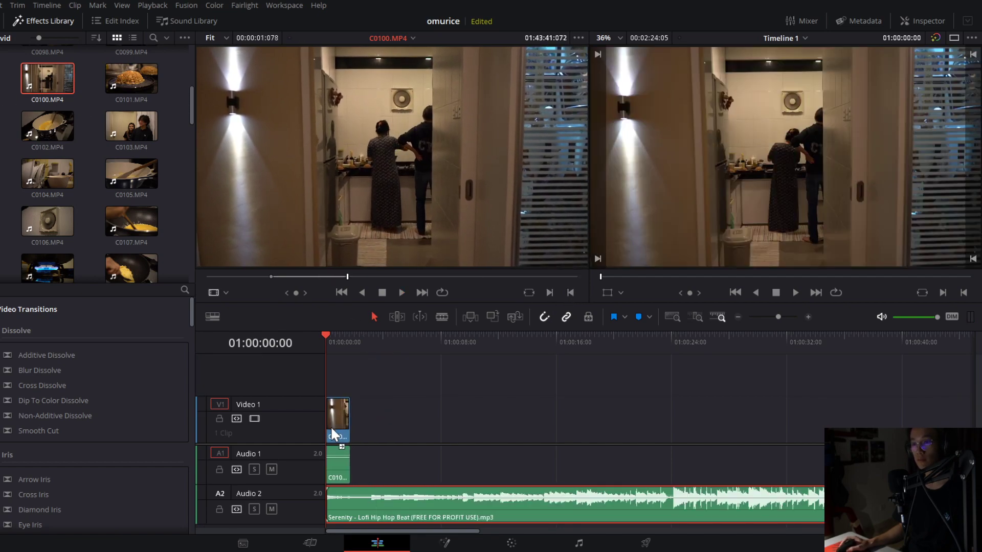
pyautogui.click(272, 469)
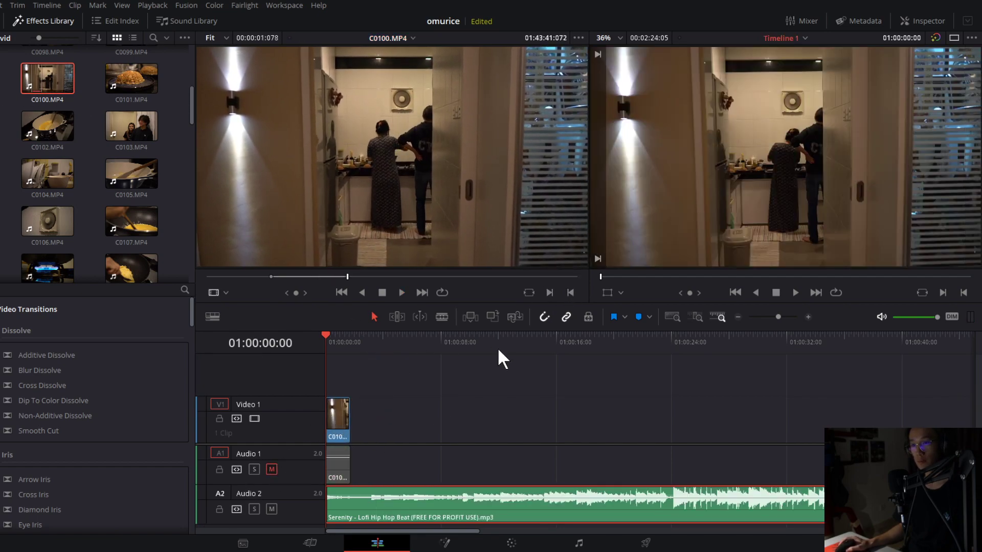
# Listen to the music from the timeline's start to about 24 seconds, and replay the beat change around 01:00:23.
pyautogui.click(807, 317)
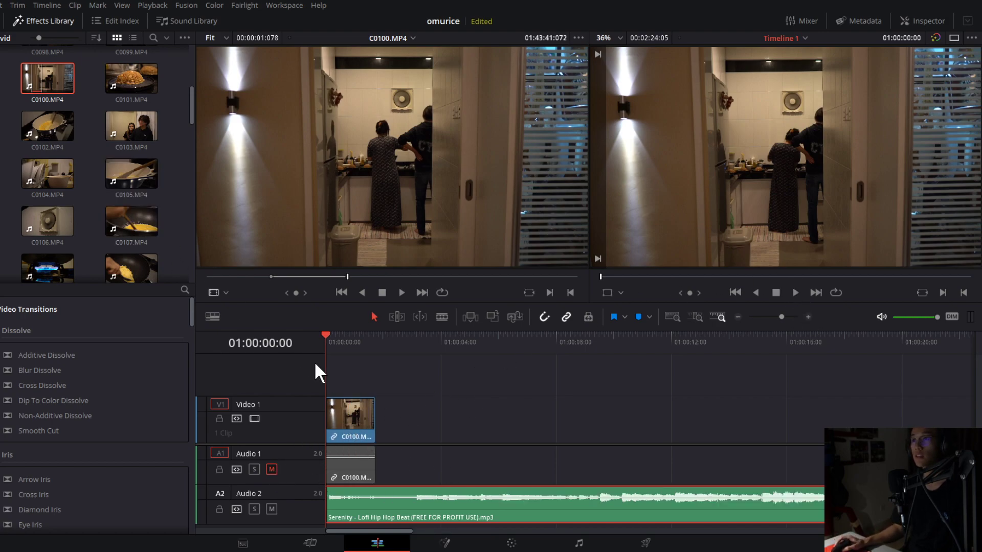
pyautogui.press('space')
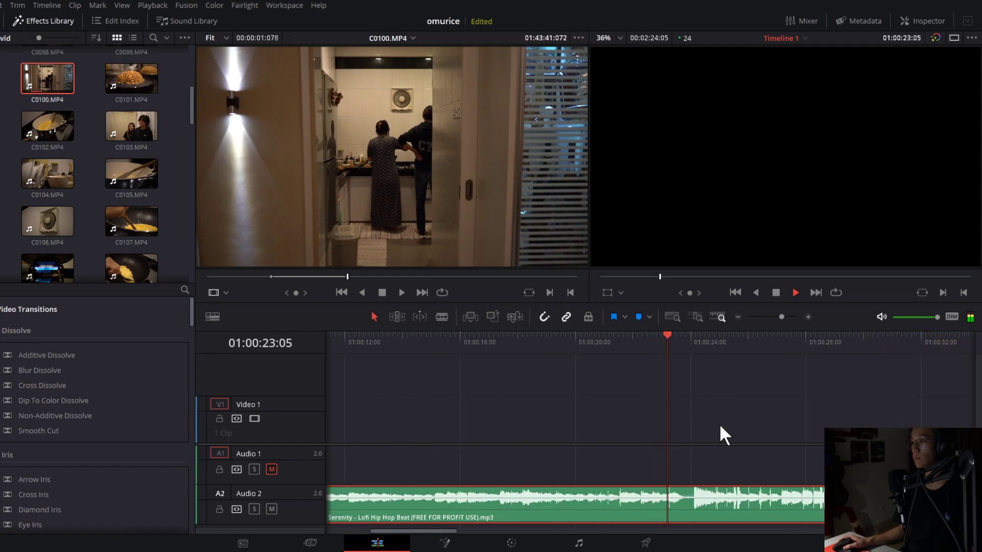
pyautogui.press('space')
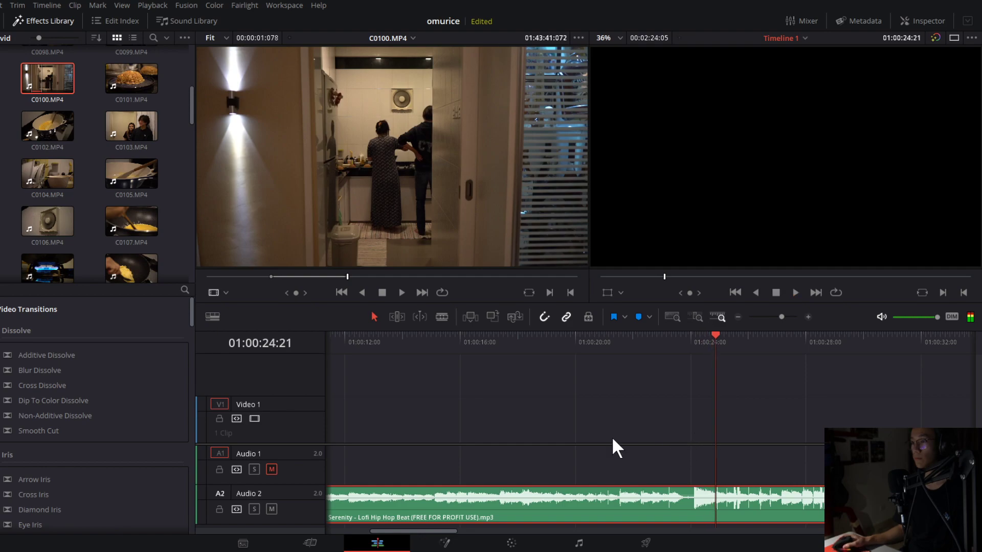
pyautogui.click(701, 346)
pyautogui.moveTo(701, 346); pyautogui.dragTo(682, 346)
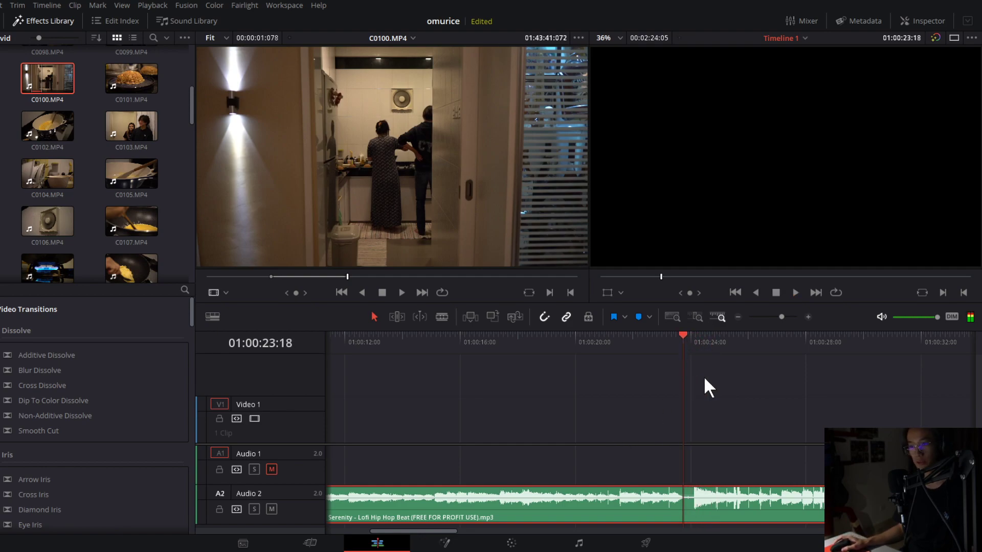
pyautogui.click(716, 319)
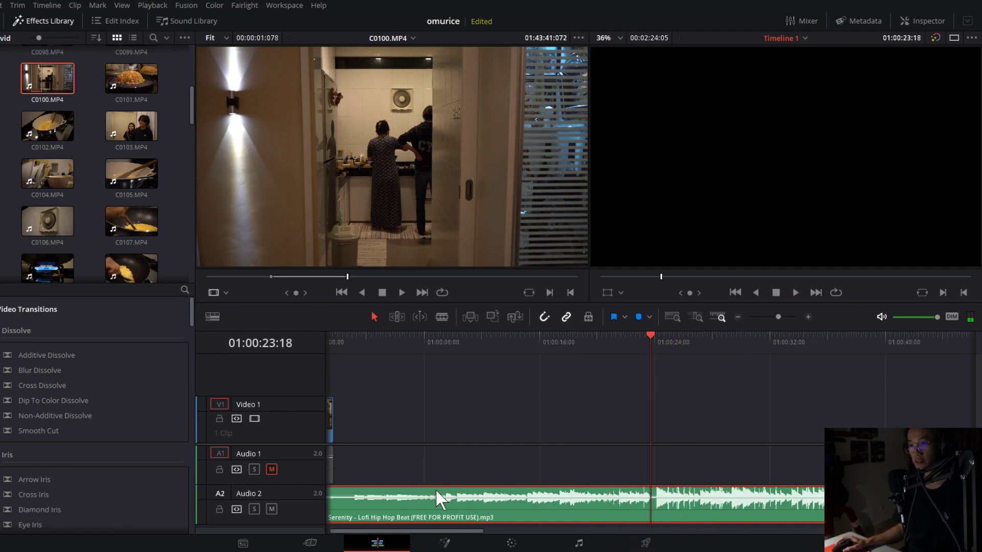
pyautogui.moveTo(588, 349); pyautogui.dragTo(644, 338)
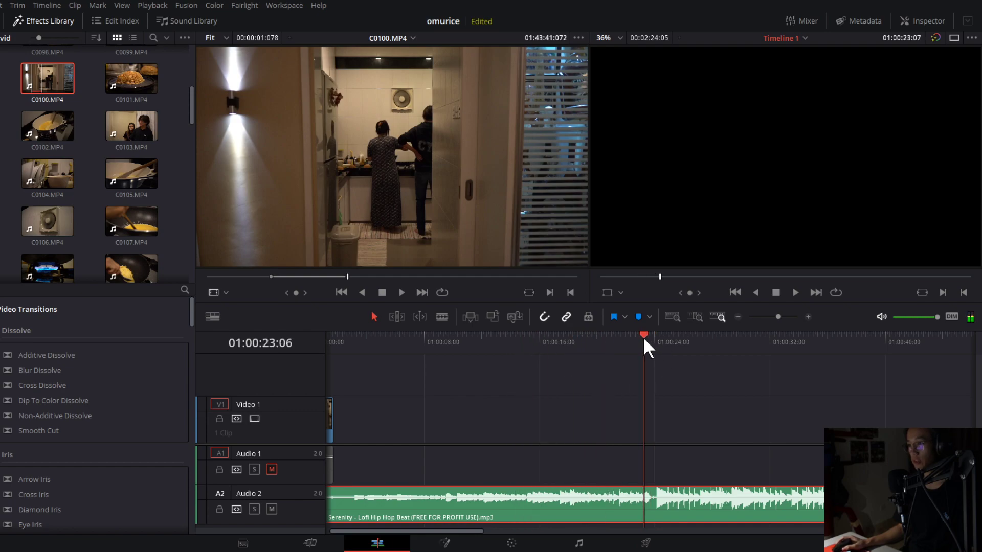
pyautogui.press('space')
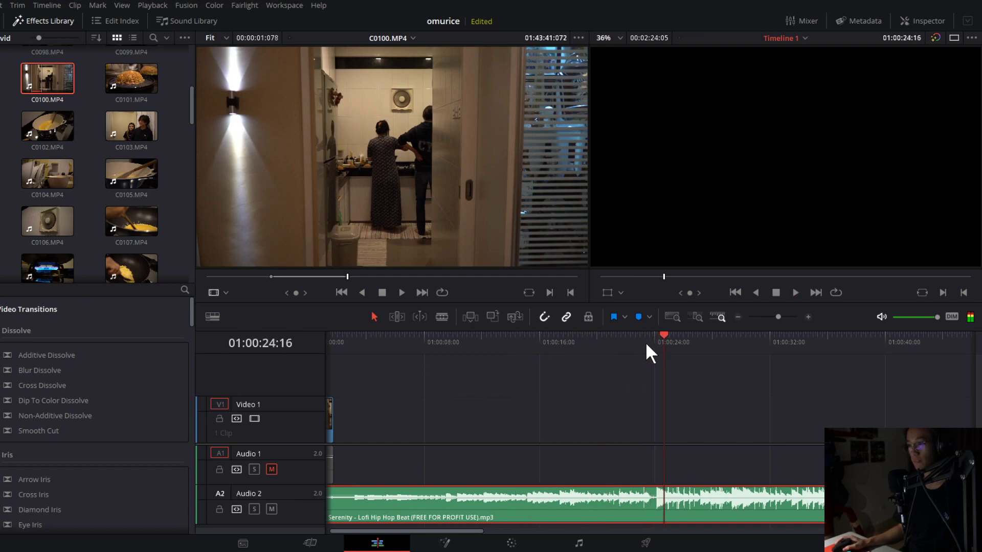
# Listen to the music from about 14 to 17 seconds to find a new starting point.
pyautogui.click(589, 346)
pyautogui.click(519, 349)
pyautogui.press('space')
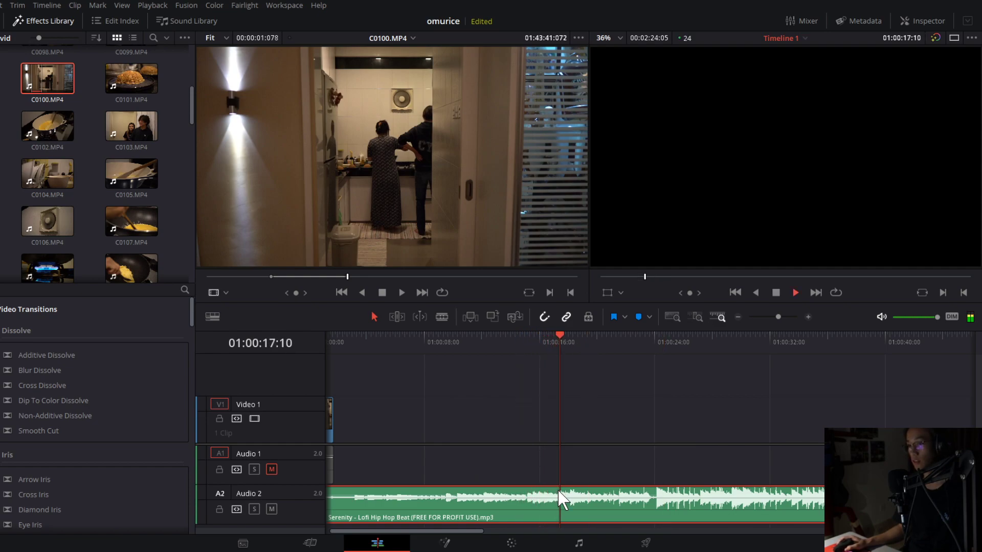
pyautogui.press('space')
# Split the Serenity track at 01:00:15:03 and delete the part before the cut.
pyautogui.click(807, 317)
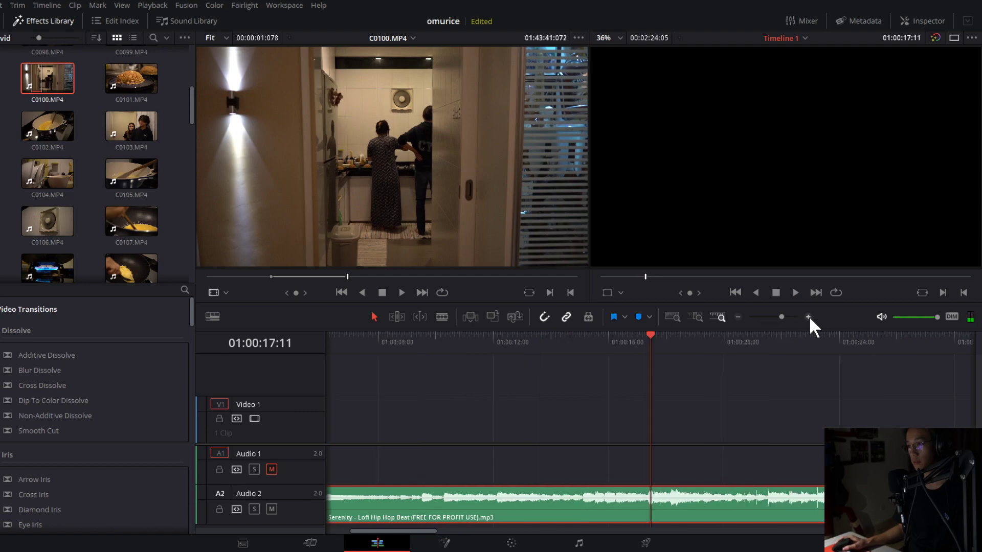
pyautogui.moveTo(489, 339); pyautogui.dragTo(511, 339)
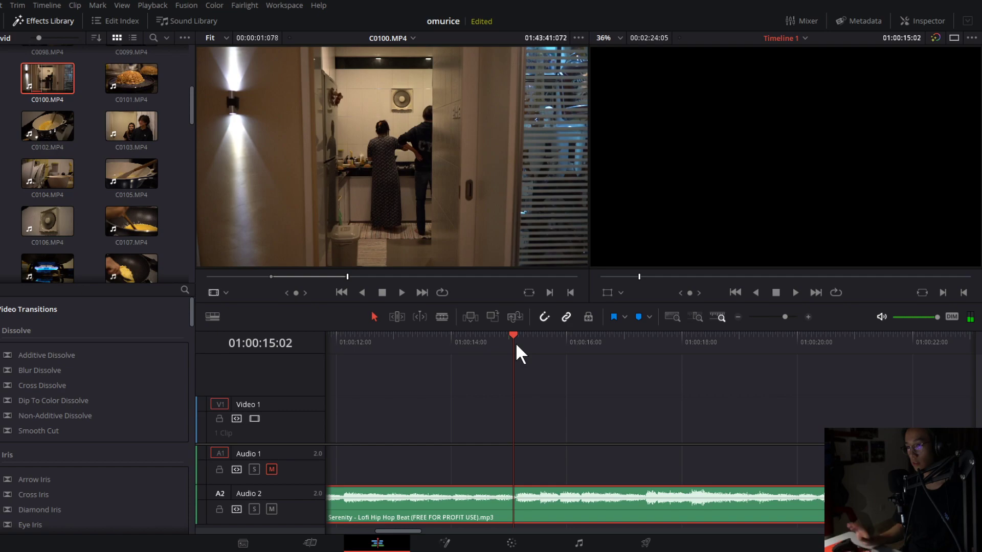
pyautogui.press('Right')
pyautogui.press('Right')
pyautogui.press('Left')
pyautogui.hotkey('ctrl', 'b')
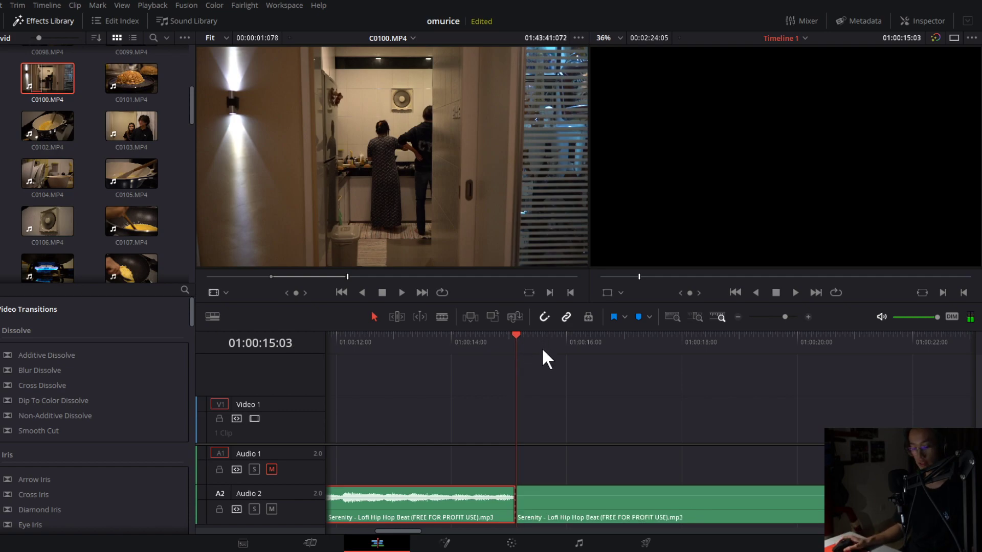
pyautogui.click(484, 516)
pyautogui.press('BackSpace')
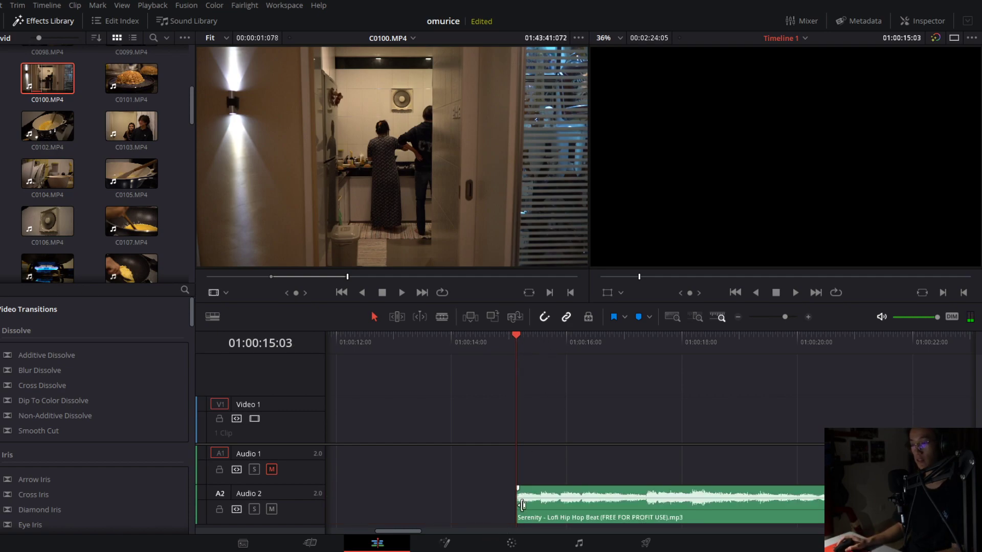
# Play the trimmed Serenity track to about 24 seconds, move it to the timeline's start, and return the playhead there.
pyautogui.click(737, 317)
pyautogui.press('space')
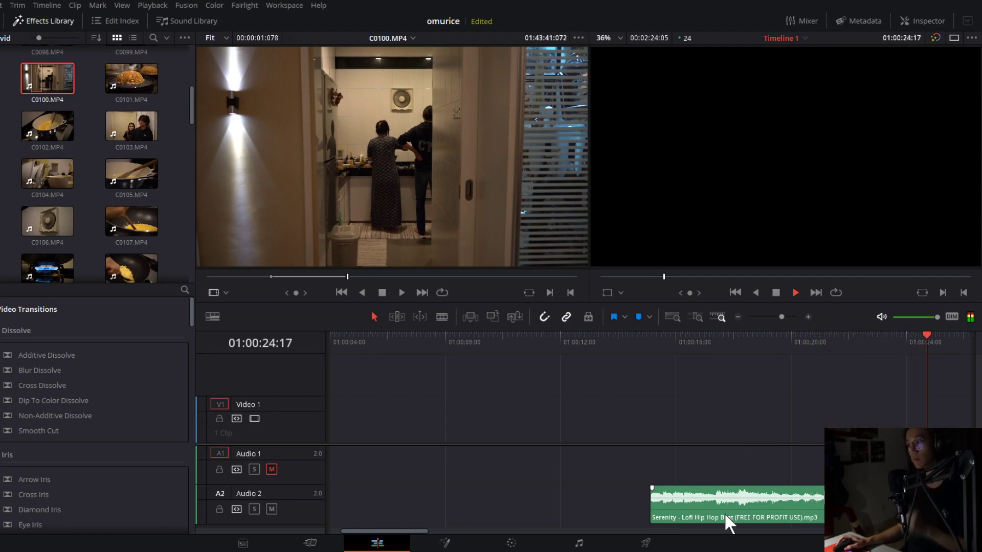
pyautogui.press('space')
pyautogui.moveTo(725, 515); pyautogui.dragTo(292, 503)
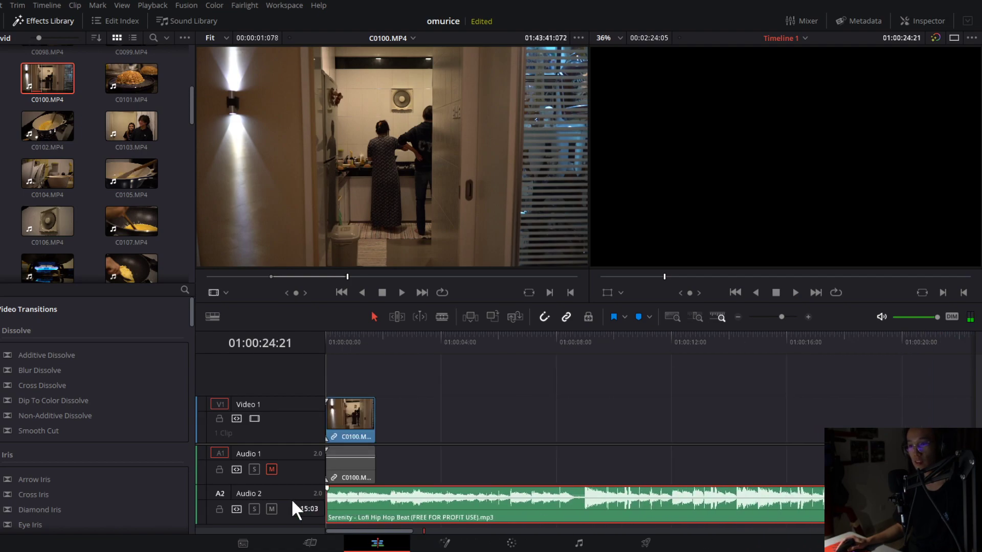
pyautogui.click(328, 335)
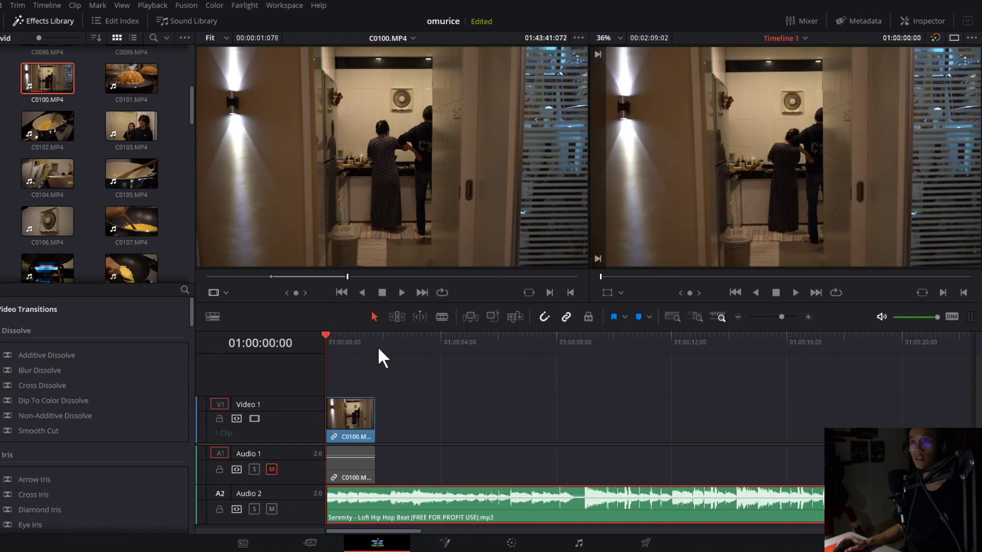
# Extend the end of the C0100 clip on Video 1 to about 01:00:02:10 and play the result against the music.
pyautogui.moveTo(335, 343); pyautogui.dragTo(369, 339)
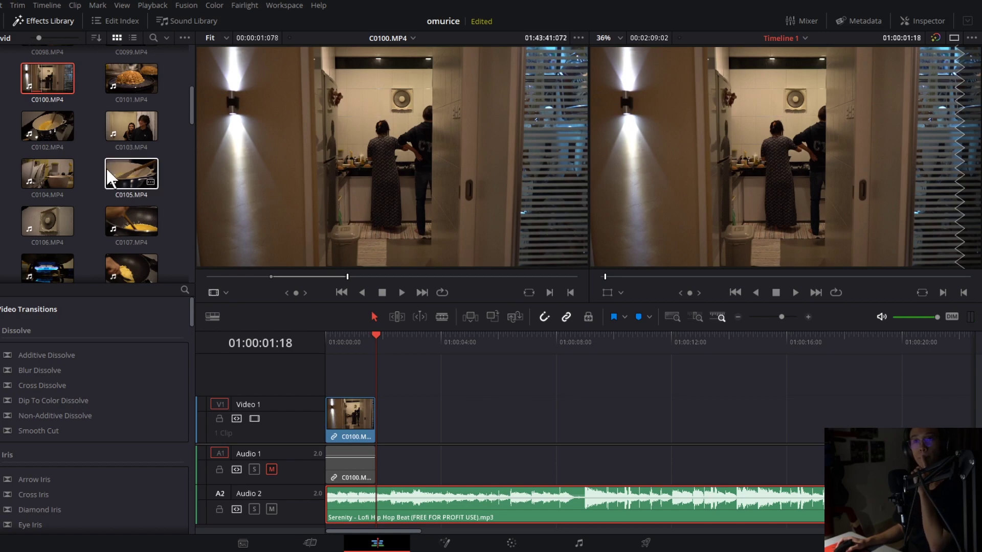
pyautogui.scroll(2, 78, 177)
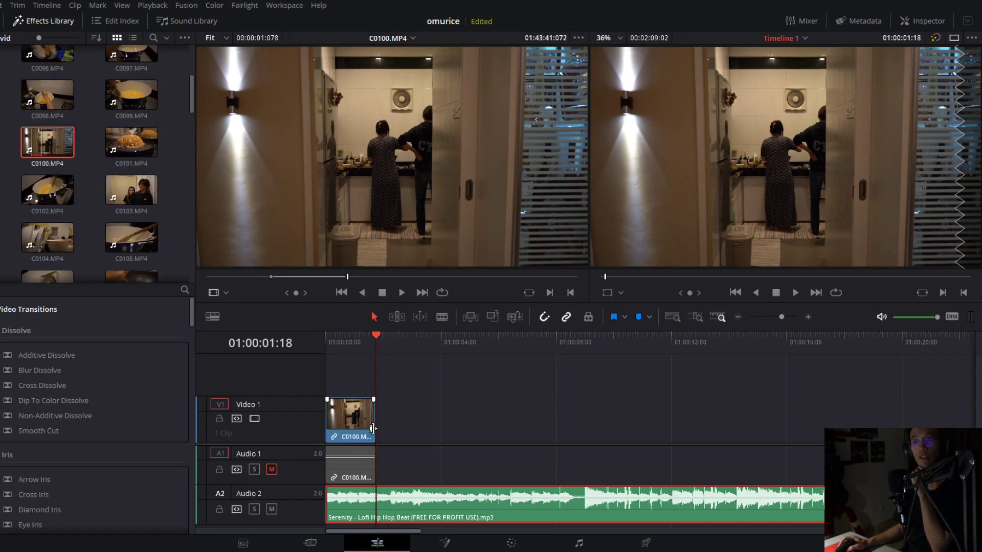
pyautogui.moveTo(372, 429); pyautogui.dragTo(395, 424)
pyautogui.click(346, 343)
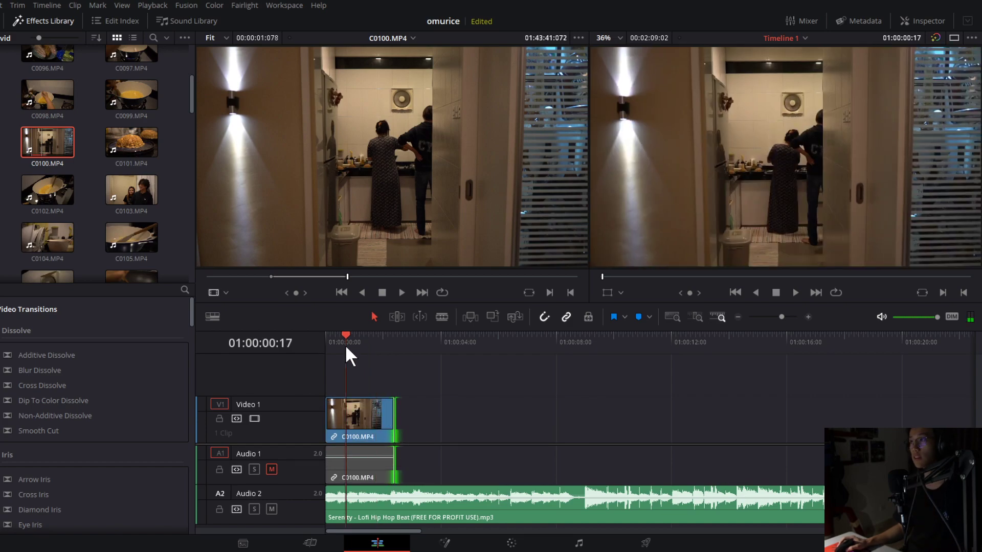
pyautogui.press('space')
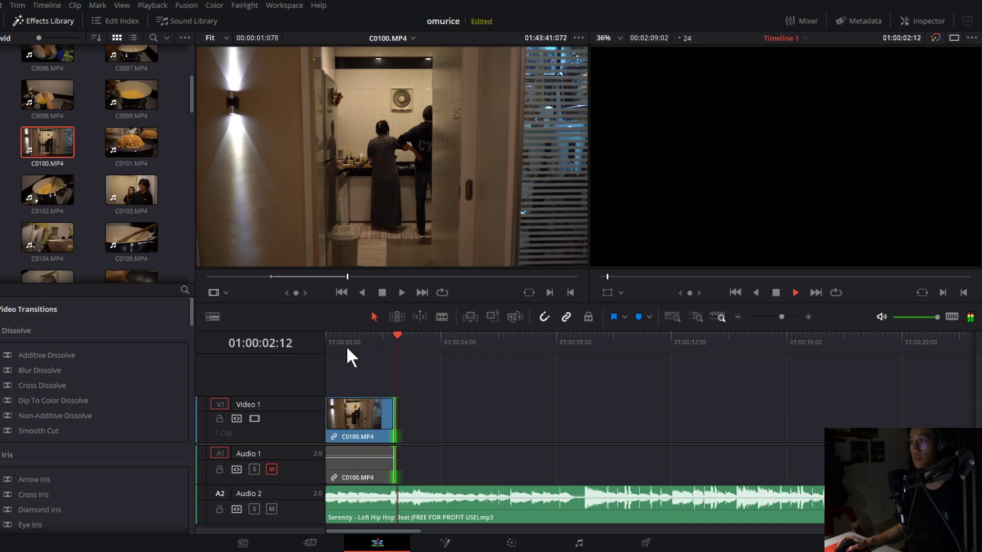
pyautogui.press('space')
# Mark the range 01:44:33:027 to 01:44:34:078 in C0104.MP4 and place it on Video 1 directly after the C0100 clip.
pyautogui.scroll(3, 151, 195)
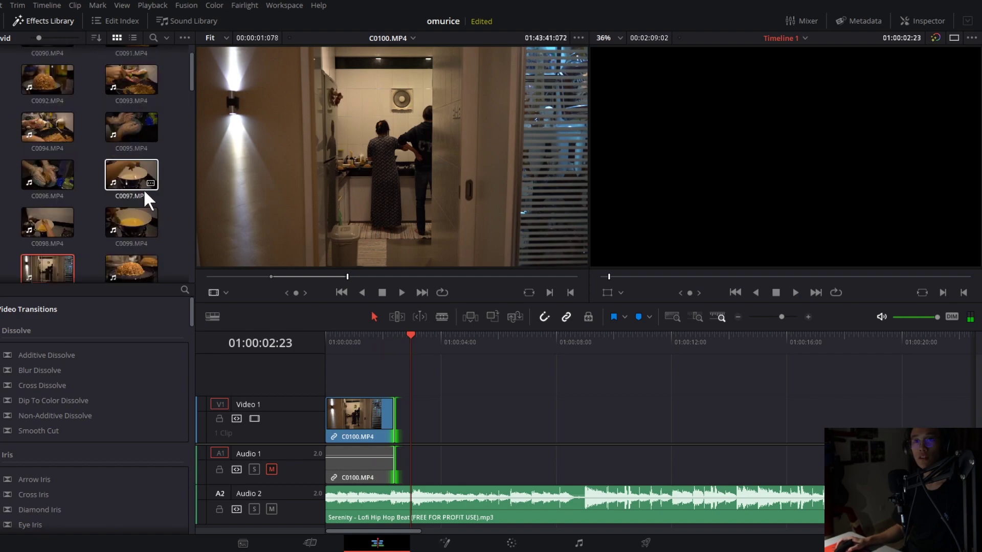
pyautogui.scroll(-1, 83, 194)
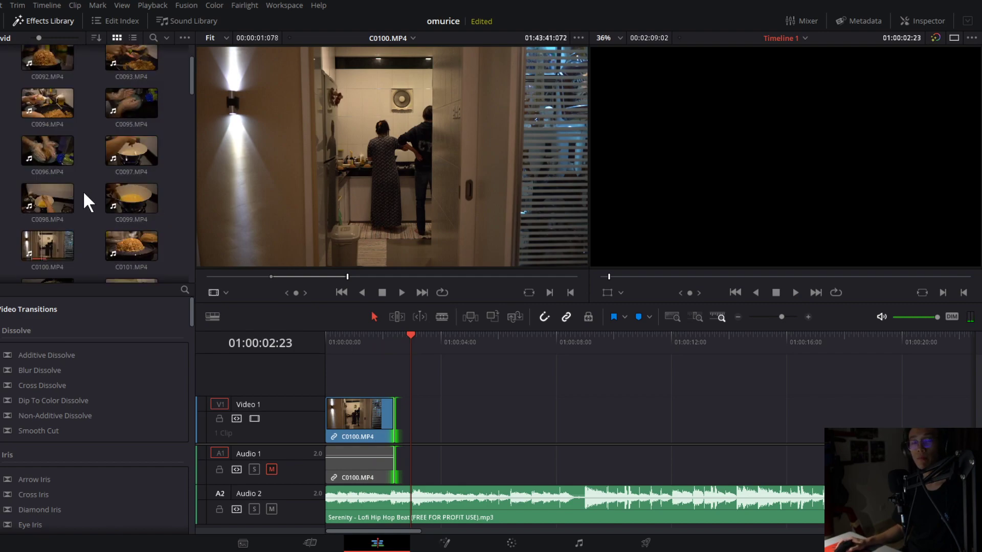
pyautogui.scroll(-1, 86, 194)
pyautogui.scroll(-2, 82, 204)
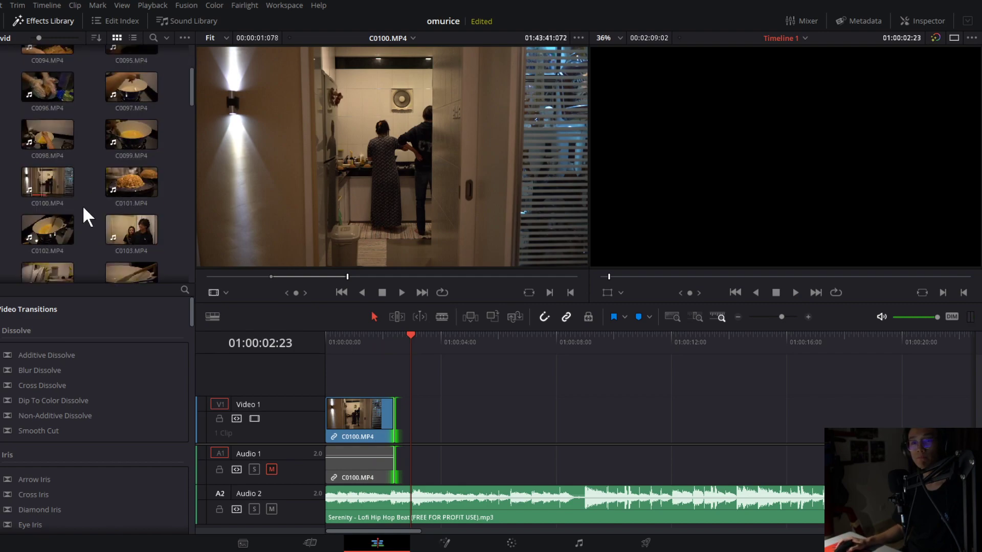
pyautogui.click(66, 226)
pyautogui.scroll(-2, 66, 225)
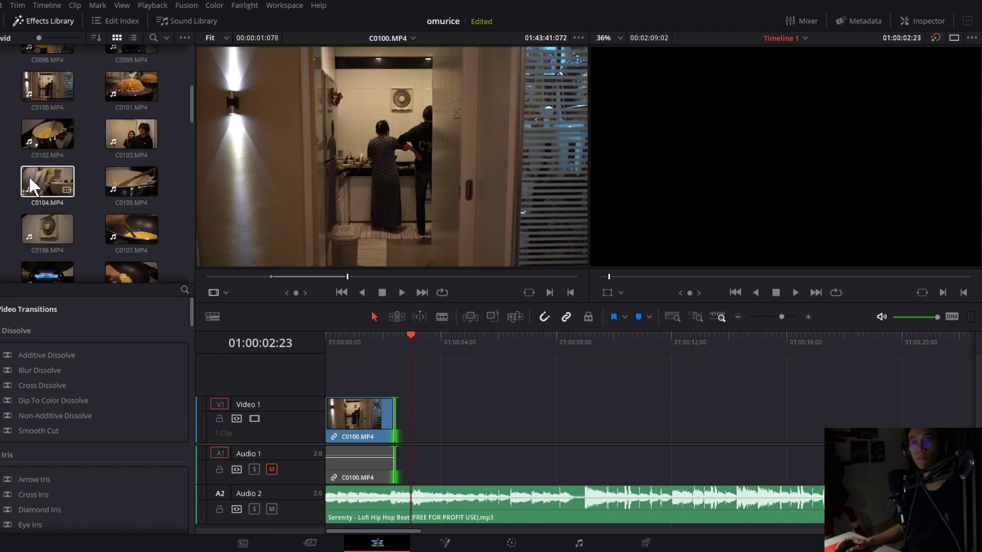
pyautogui.moveTo(214, 277); pyautogui.dragTo(325, 276)
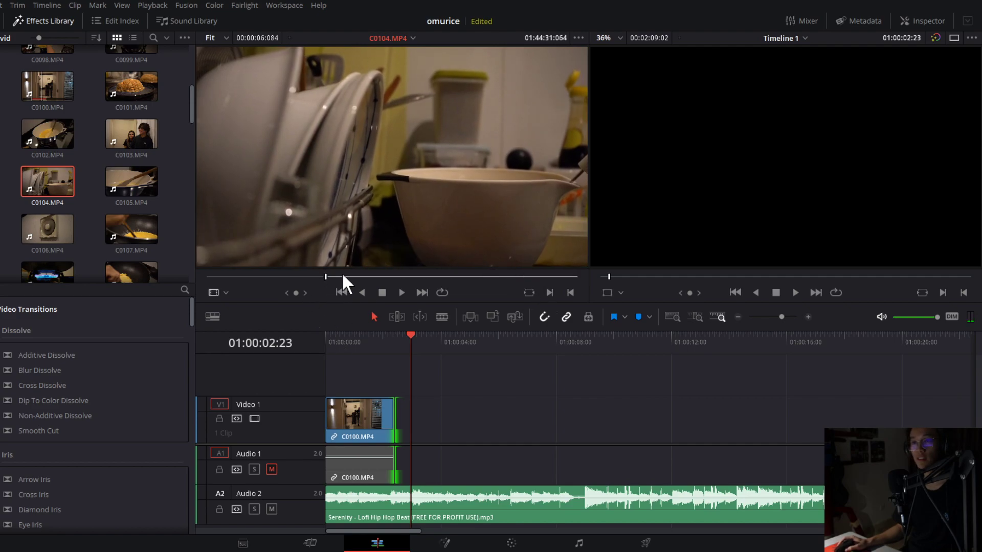
pyautogui.press('space')
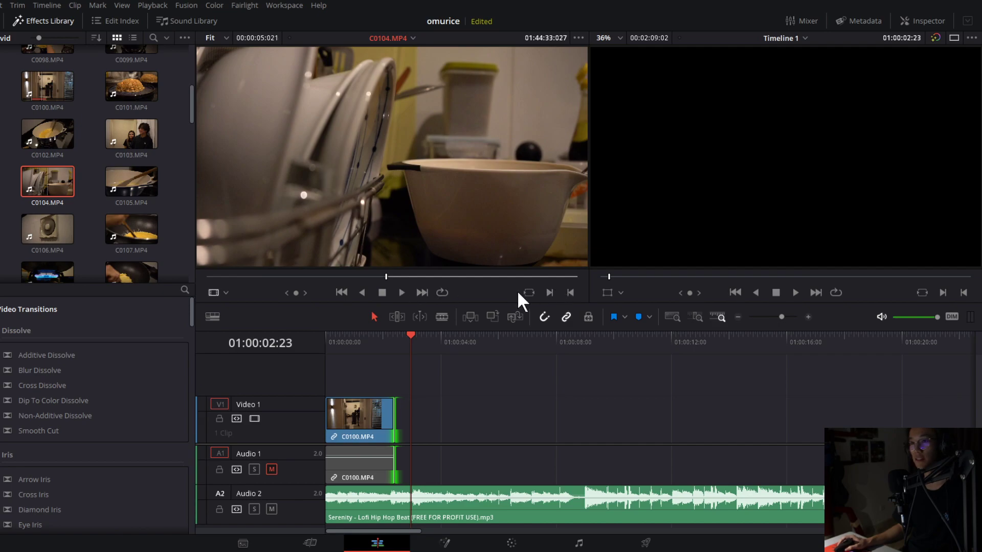
pyautogui.click(549, 293)
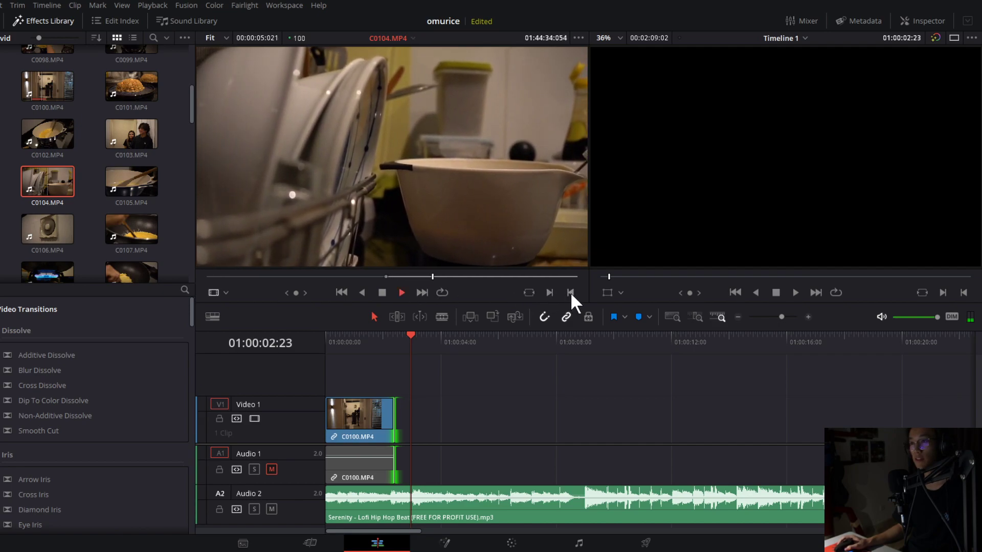
pyautogui.click(570, 292)
pyautogui.moveTo(201, 259); pyautogui.dragTo(400, 413)
# Play the cut between C0100 and C0104, and replay the sequence from the timeline's start to 01:00:05:16.
pyautogui.click(379, 336)
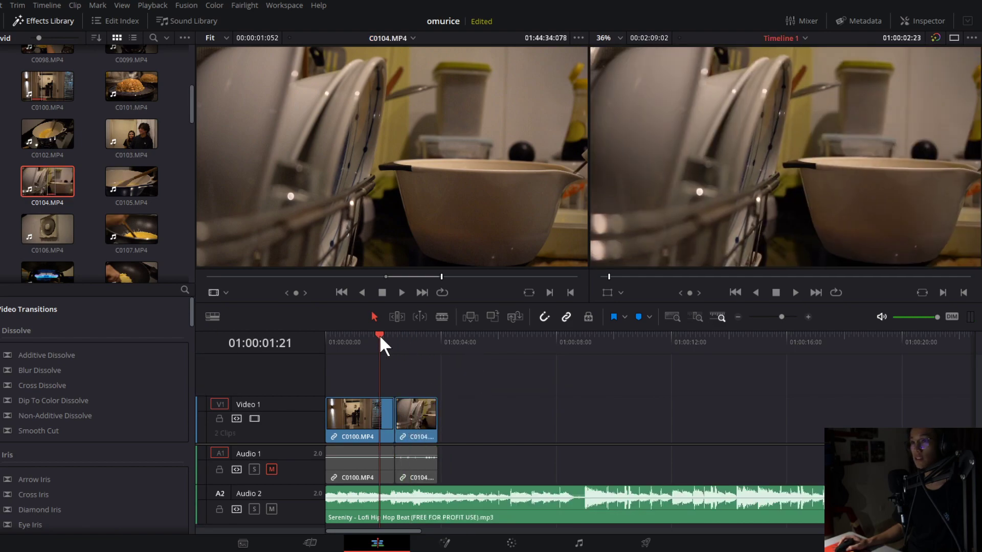
pyautogui.press('space')
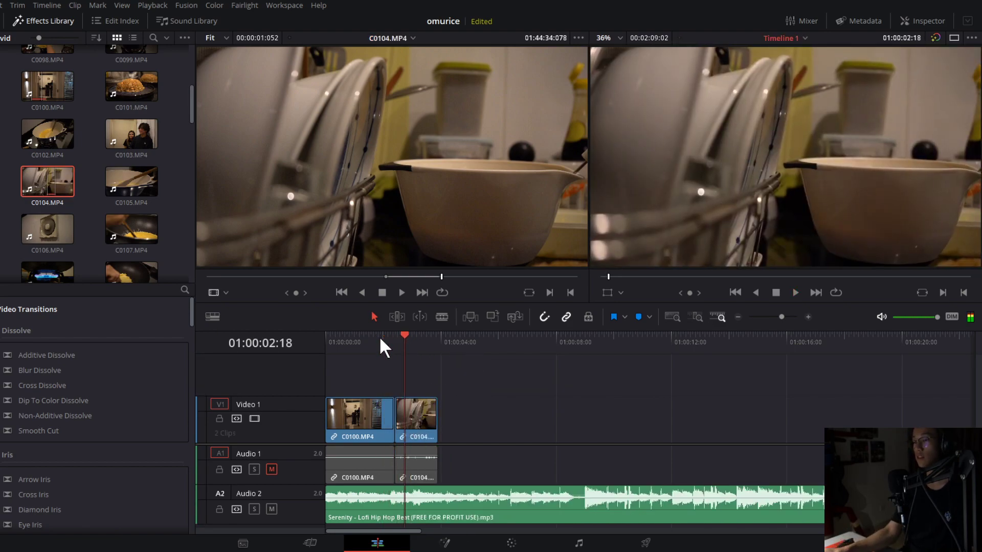
pyautogui.press('space')
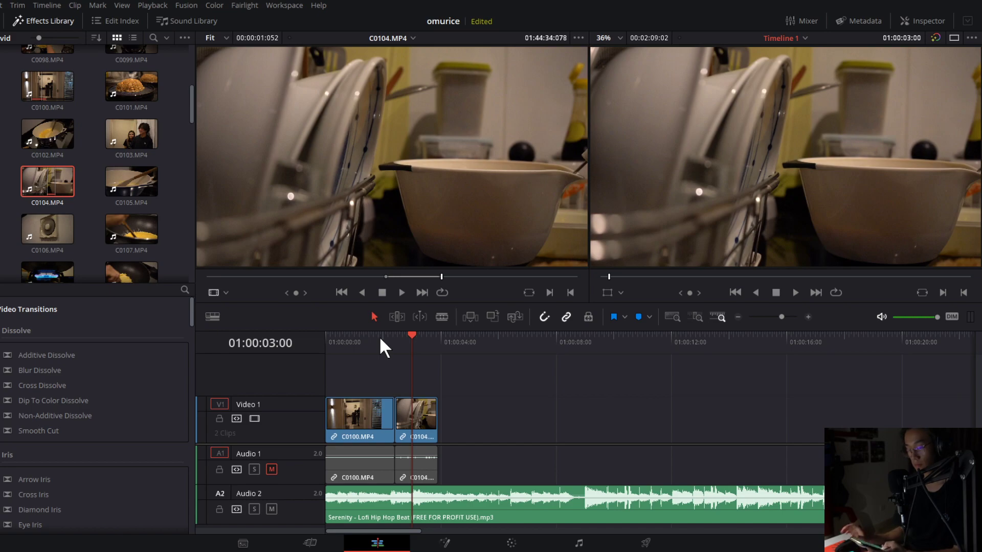
pyautogui.moveTo(375, 334); pyautogui.dragTo(302, 351)
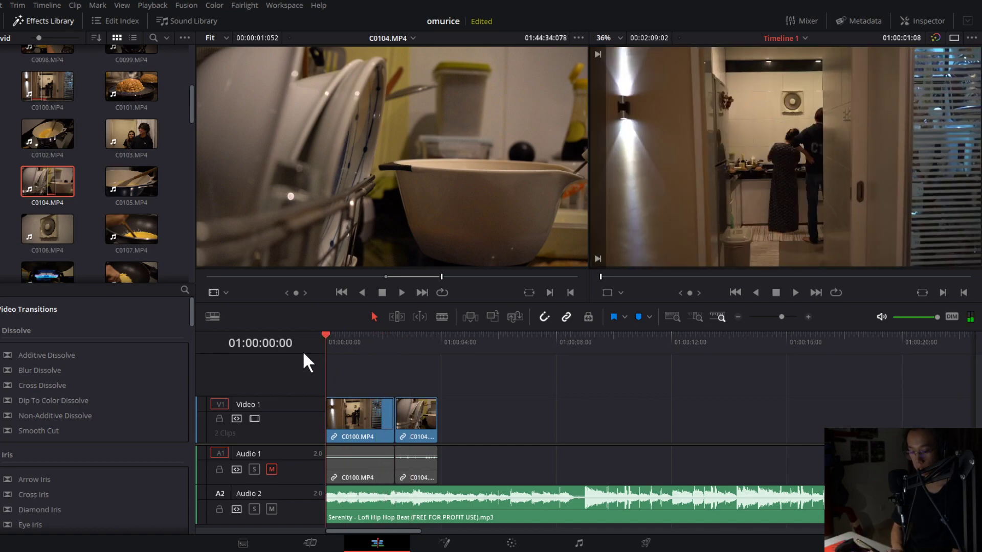
pyautogui.press('space')
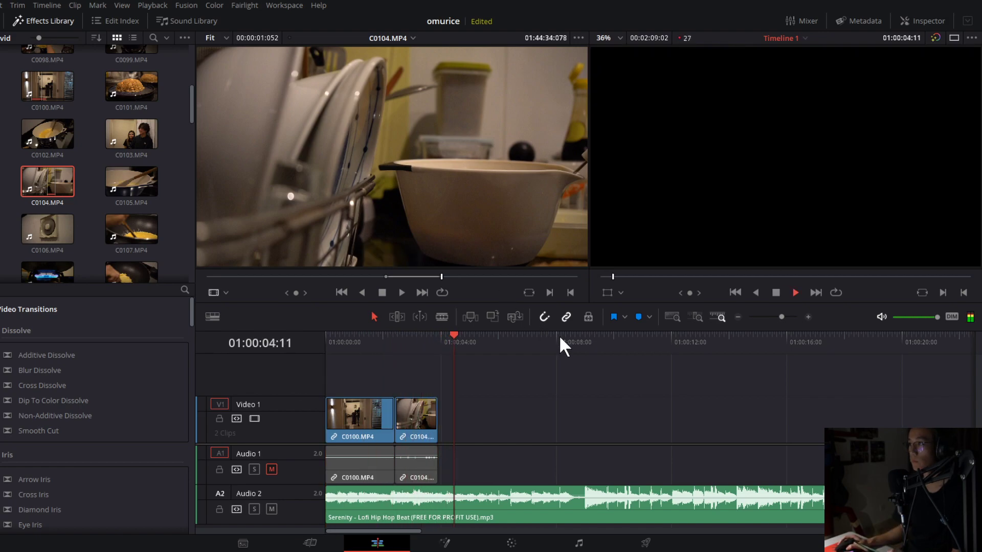
pyautogui.press('space')
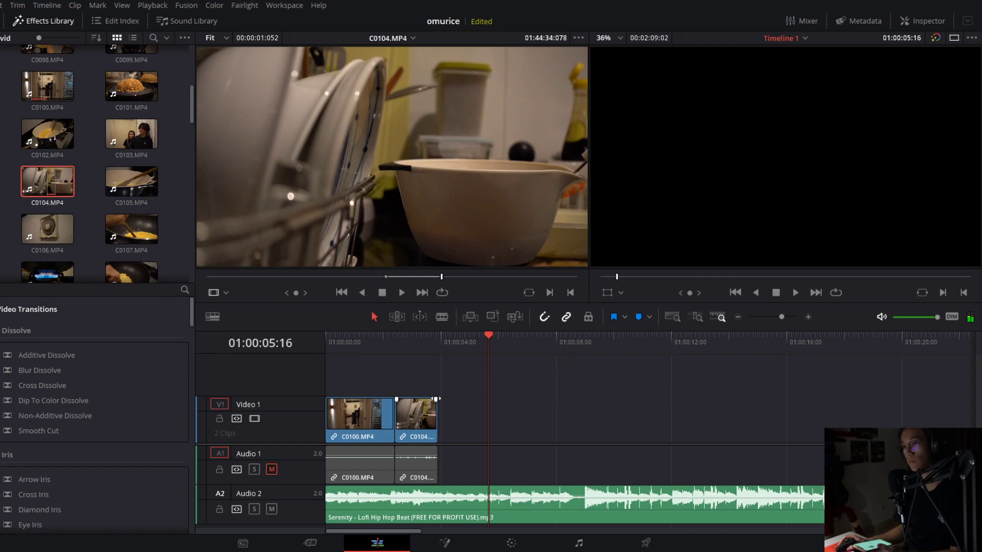
# Extend the end of the C0104 clip to about 01:00:04:16 and play from 01:00:02:10 to 01:00:08:06.
pyautogui.moveTo(437, 410); pyautogui.dragTo(460, 410)
pyautogui.click(390, 340)
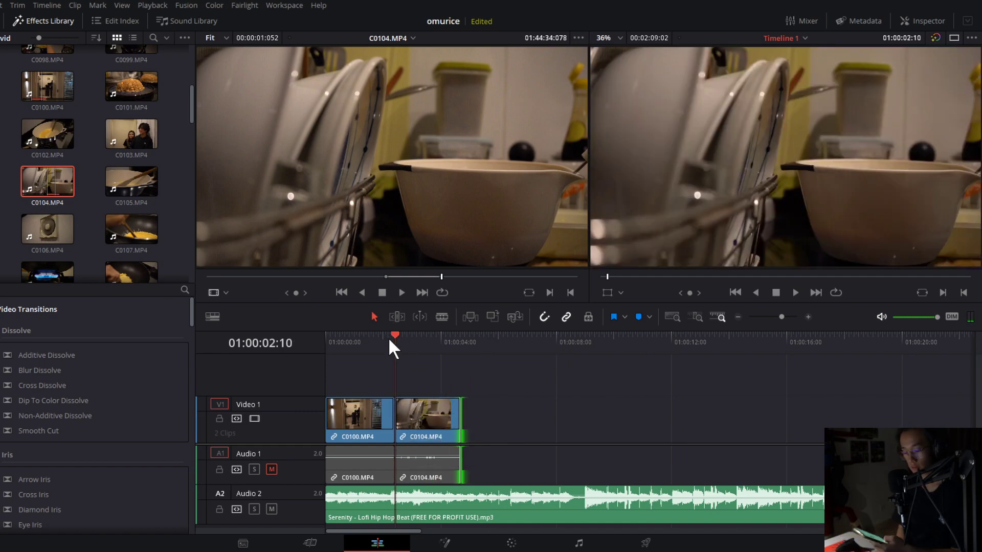
pyautogui.press('space')
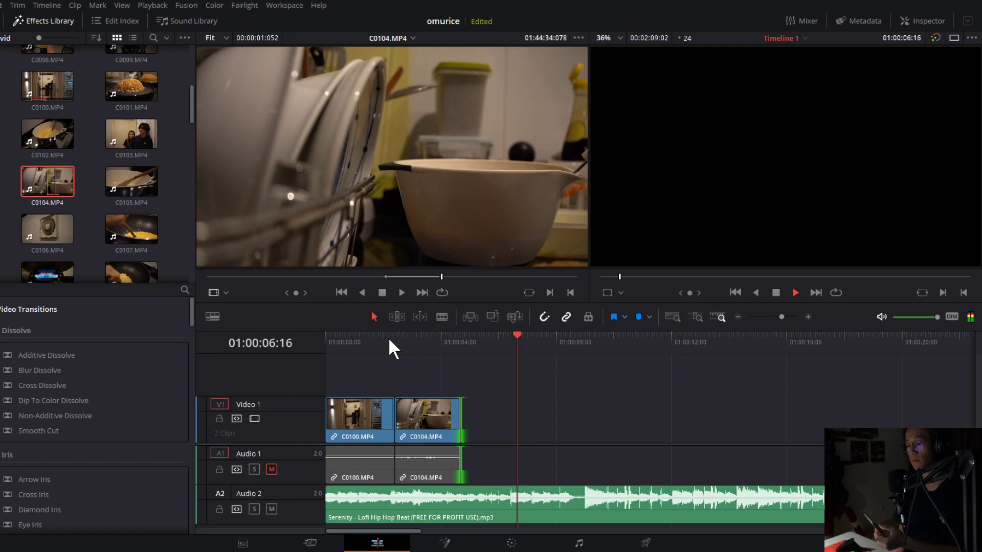
pyautogui.press('space')
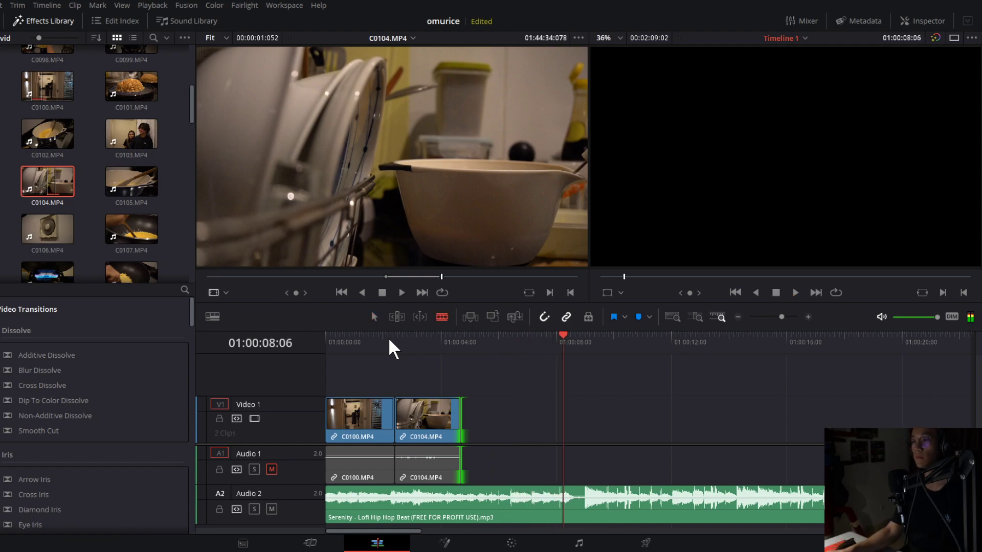
pyautogui.click(438, 314)
pyautogui.press('a')
# Replay the music from 01:00:02:10 and extend the end of the C0104 clip to 01:00:04:21.
pyautogui.click(401, 339)
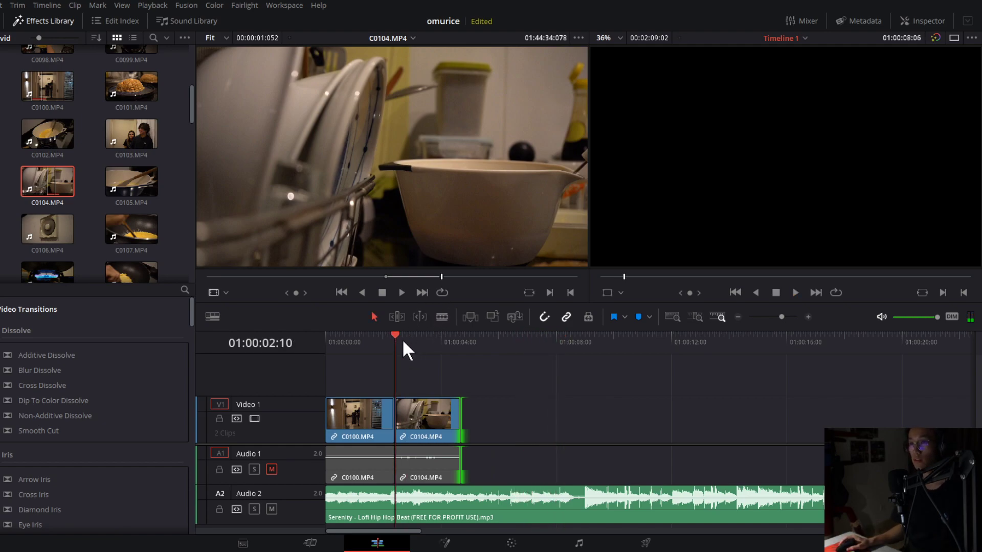
pyautogui.press('space')
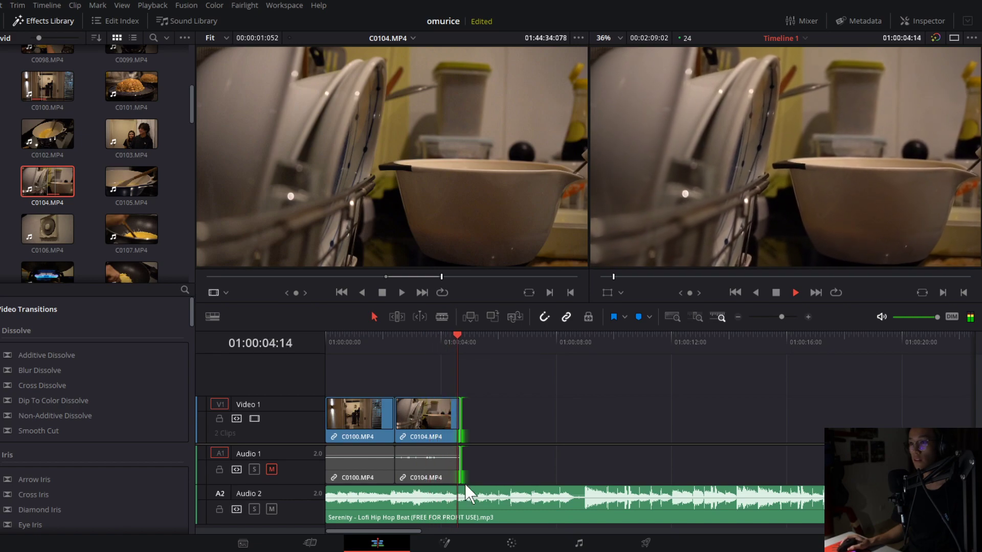
pyautogui.press('space')
pyautogui.moveTo(462, 428); pyautogui.dragTo(466, 430)
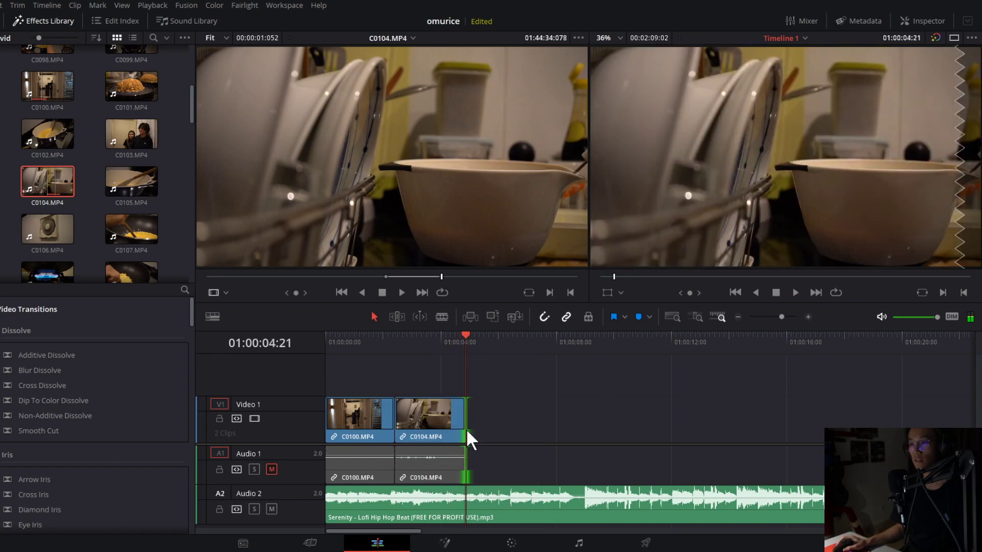
# Mark the range 01:44:41:045 to 01:44:42:086 in C0105.MP4 and place it on Video 1 directly after the C0104 clip.
pyautogui.click(120, 167)
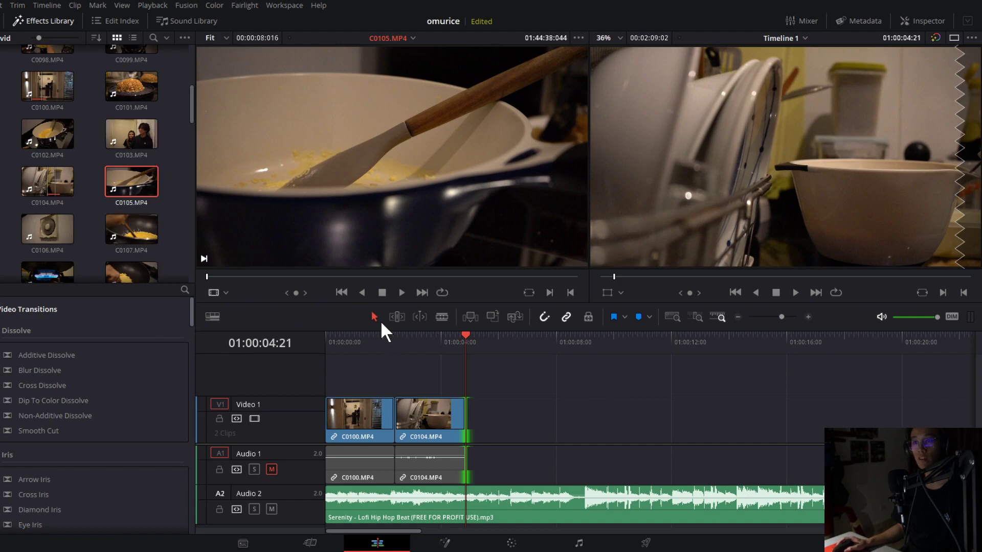
pyautogui.click(259, 276)
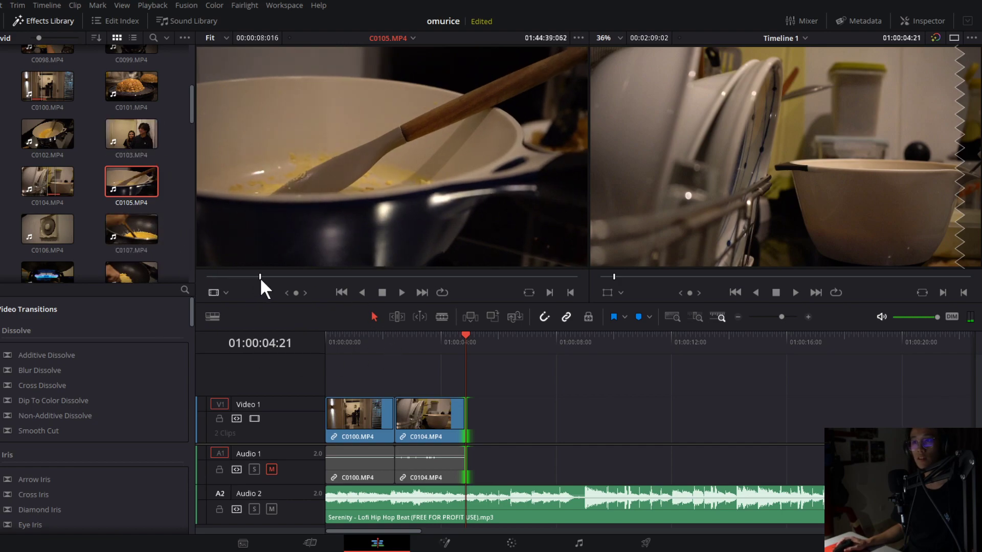
pyautogui.moveTo(260, 277)
pyautogui.mouseDown()
pyautogui.moveTo(339, 282)
pyautogui.moveTo(274, 277)
pyautogui.mouseUp()
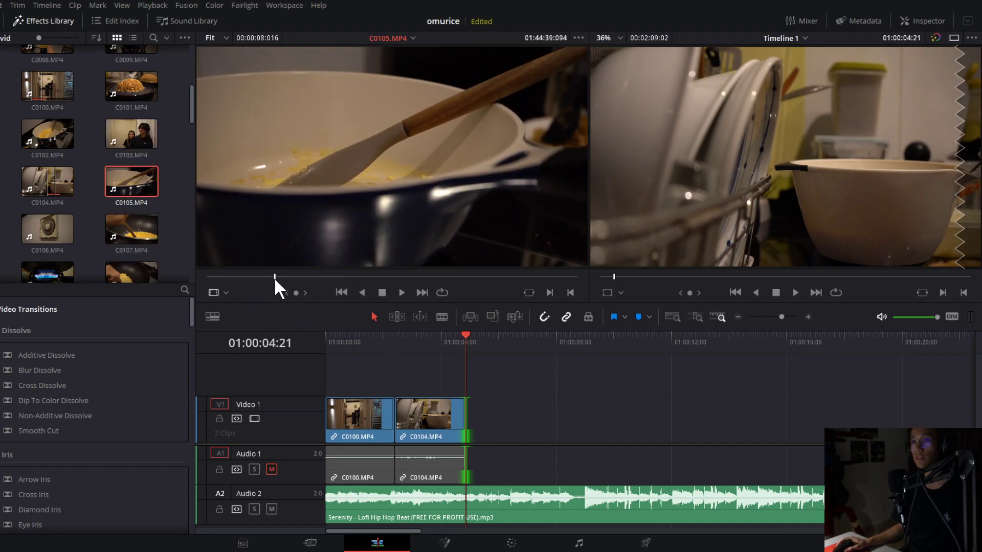
pyautogui.press('space')
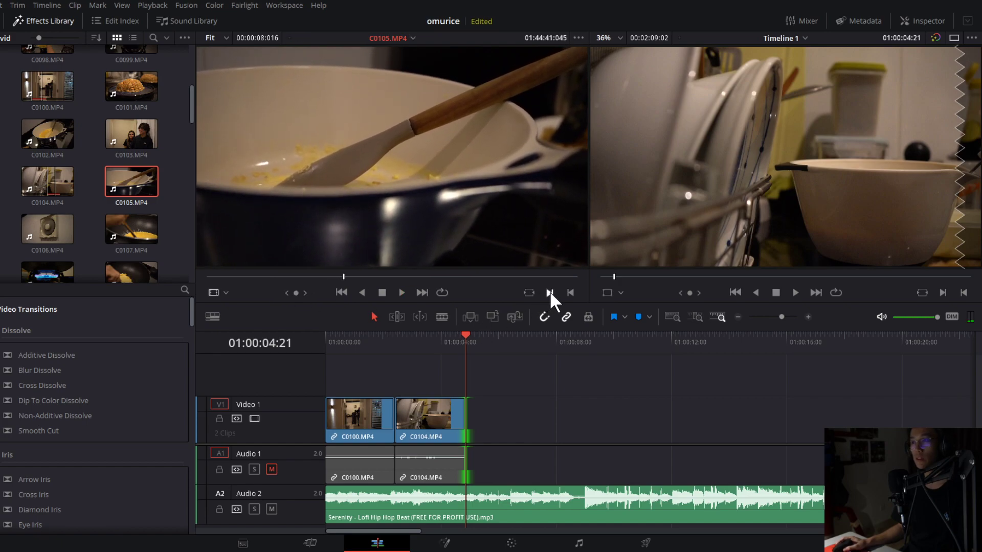
pyautogui.click(549, 292)
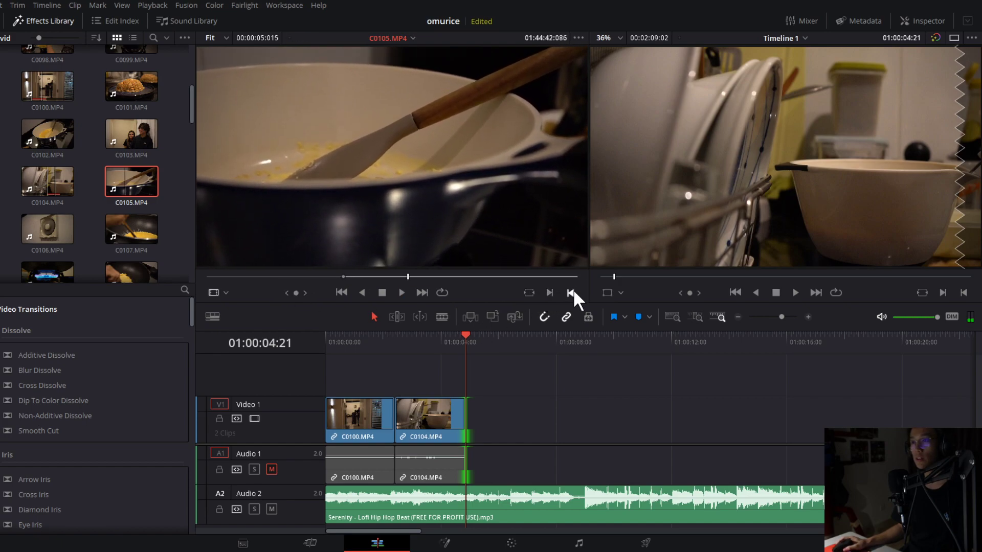
pyautogui.click(570, 292)
pyautogui.moveTo(148, 189); pyautogui.dragTo(465, 391)
# Play across the cut into C0105 and extend the end of the C0105 clip to about 01:00:07:03.
pyautogui.click(439, 341)
pyautogui.press('space')
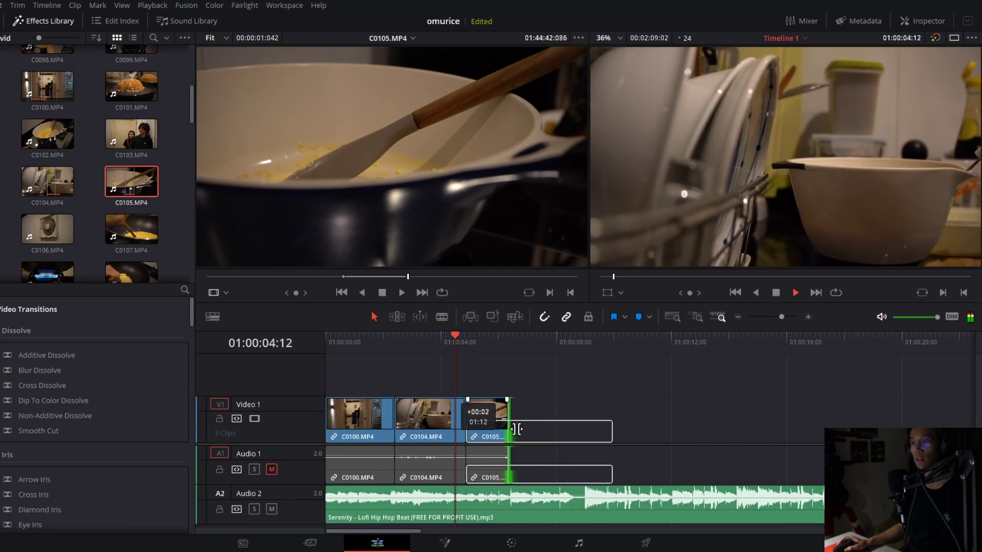
pyautogui.moveTo(506, 428); pyautogui.dragTo(529, 429)
pyautogui.press('space')
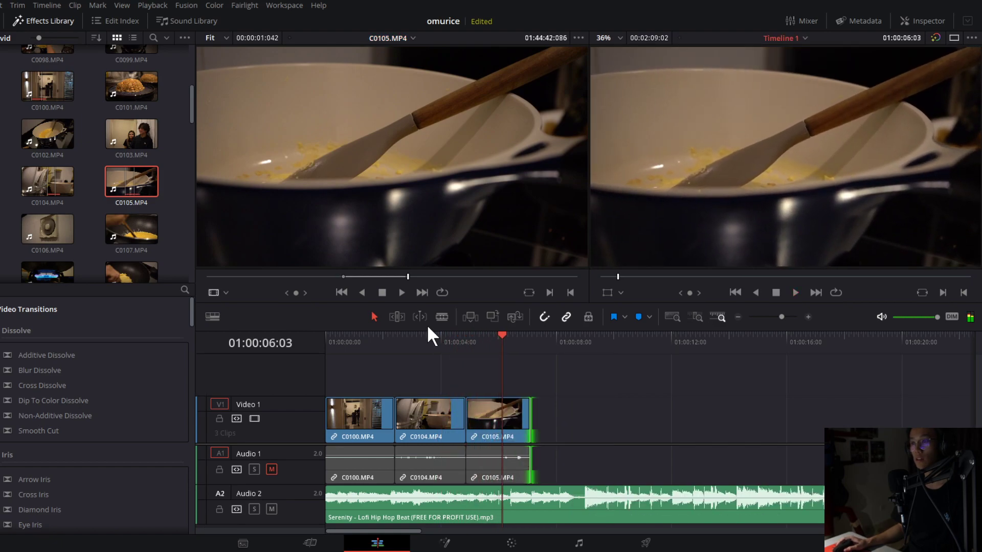
# Replay the cut into C0105 and the music up to 01:00:08:16, and browse the footage for the next clip.
pyautogui.click(434, 343)
pyautogui.press('space')
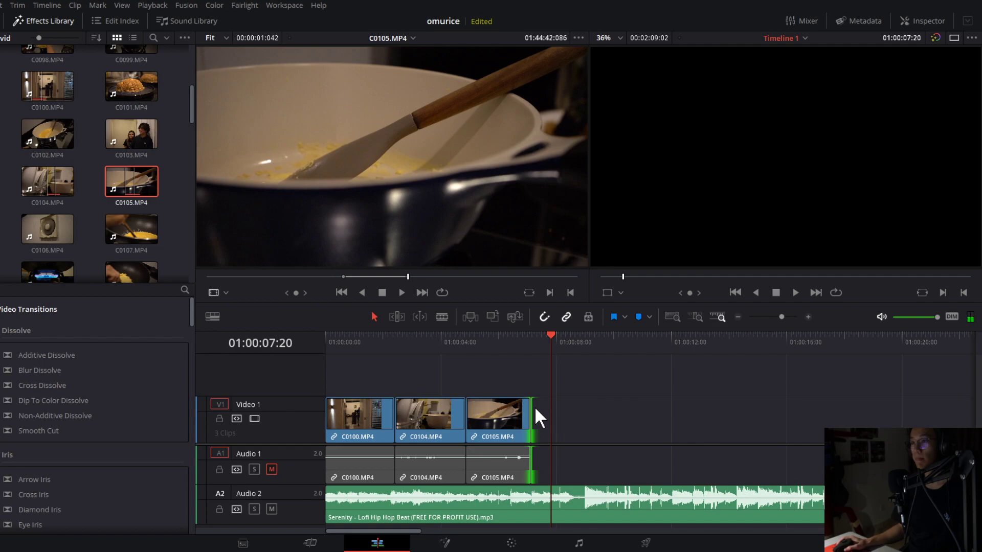
pyautogui.click(522, 343)
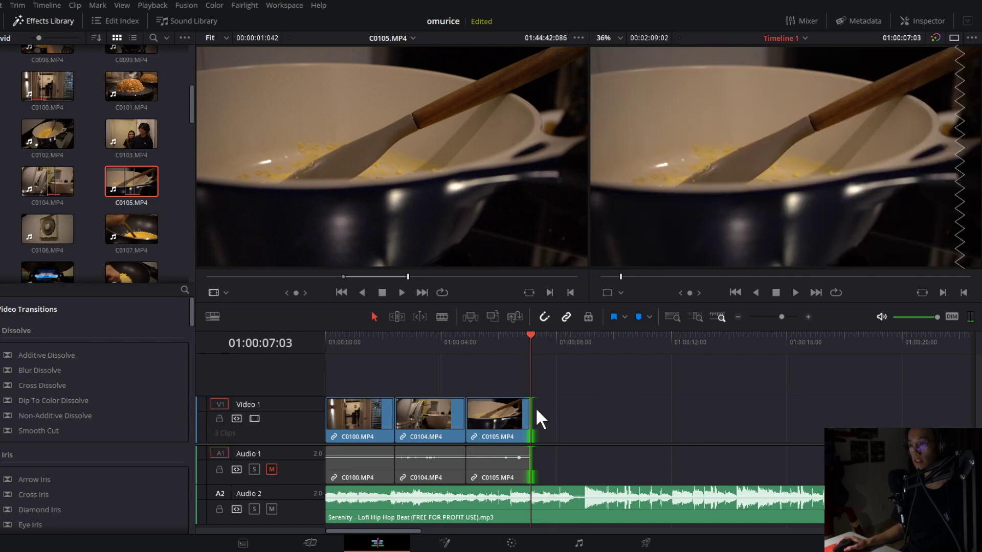
pyautogui.press('space')
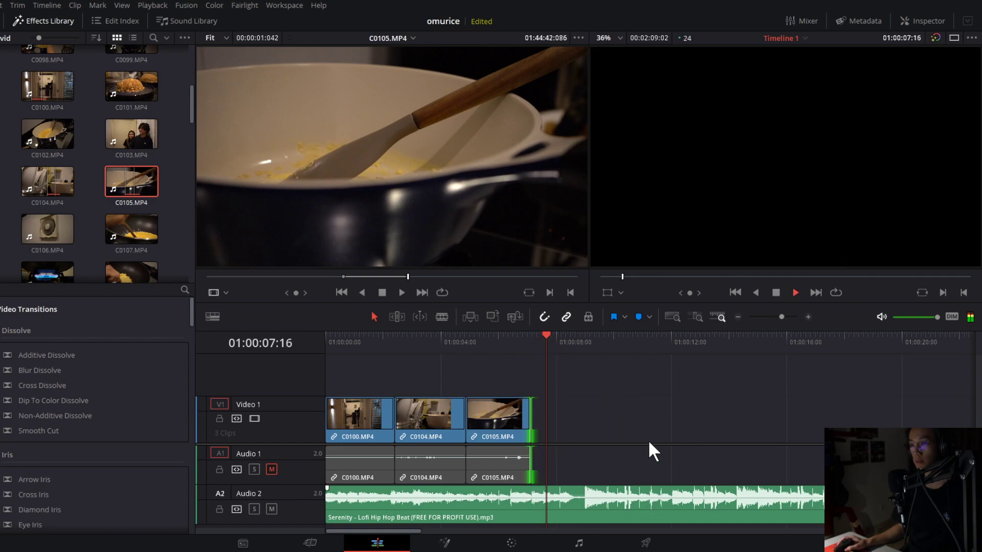
pyautogui.press('space')
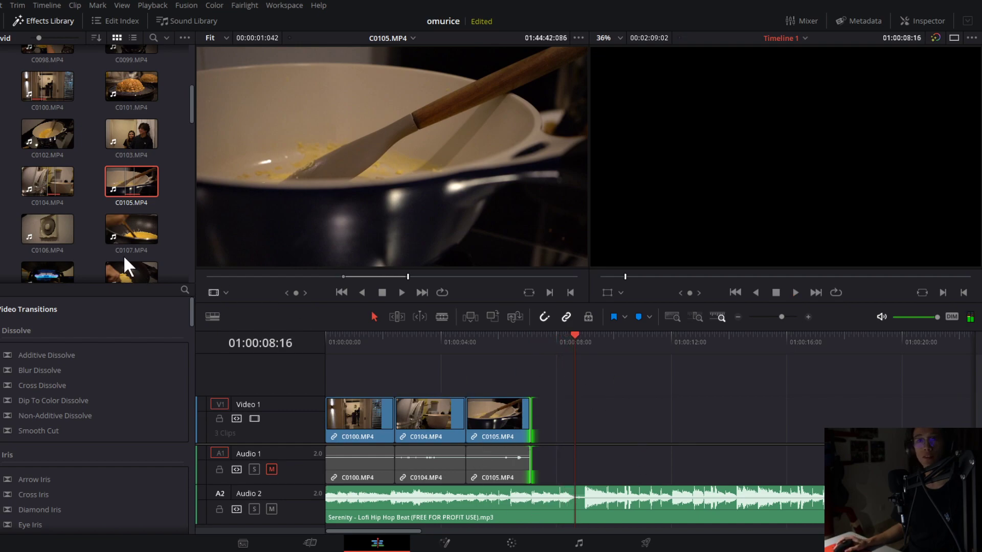
pyautogui.scroll(-3, 66, 219)
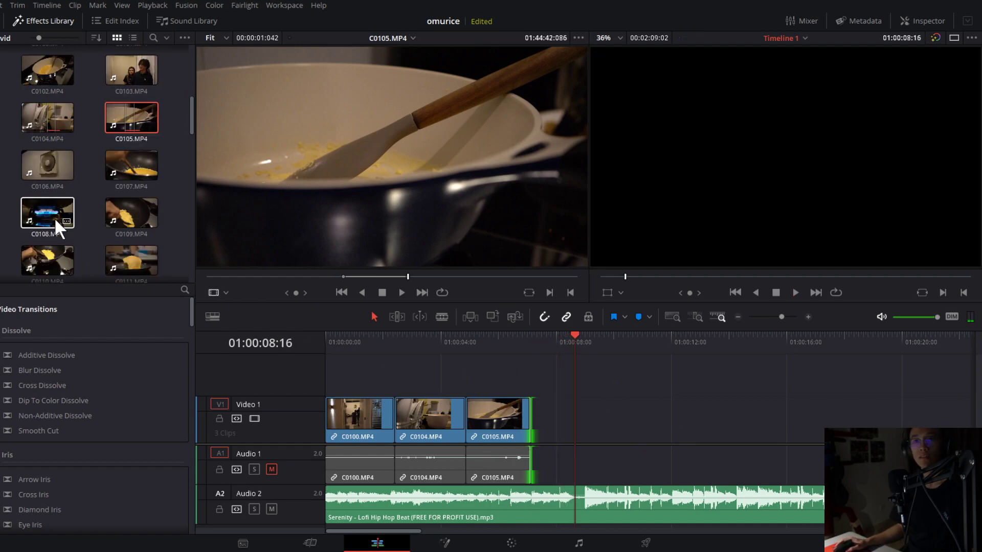
# Preview the C0108.MP4 burner footage and look through the media pool for the next shot.
pyautogui.scroll(-2, 60, 220)
pyautogui.doubleClick(45, 179)
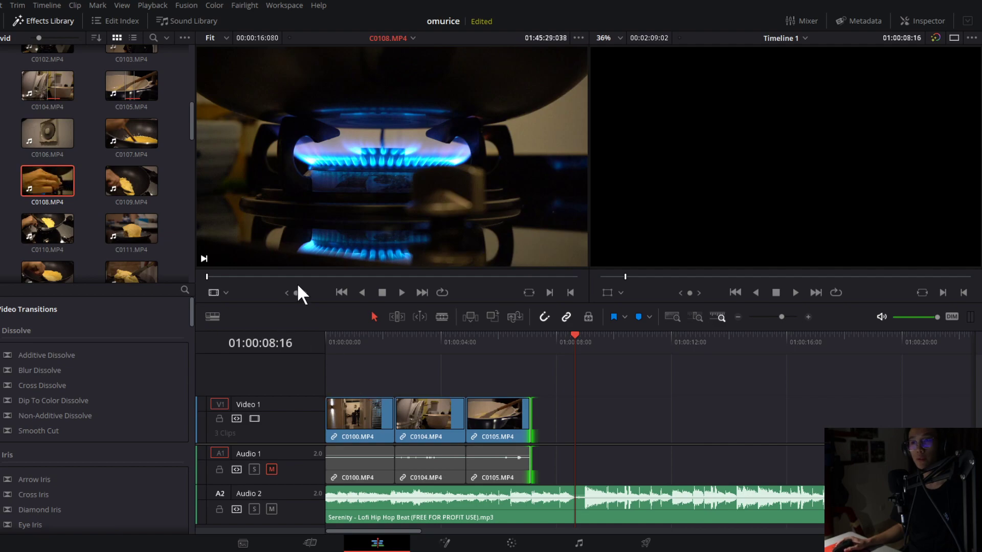
pyautogui.moveTo(304, 278); pyautogui.dragTo(397, 278)
pyautogui.scroll(-20, 111, 253)
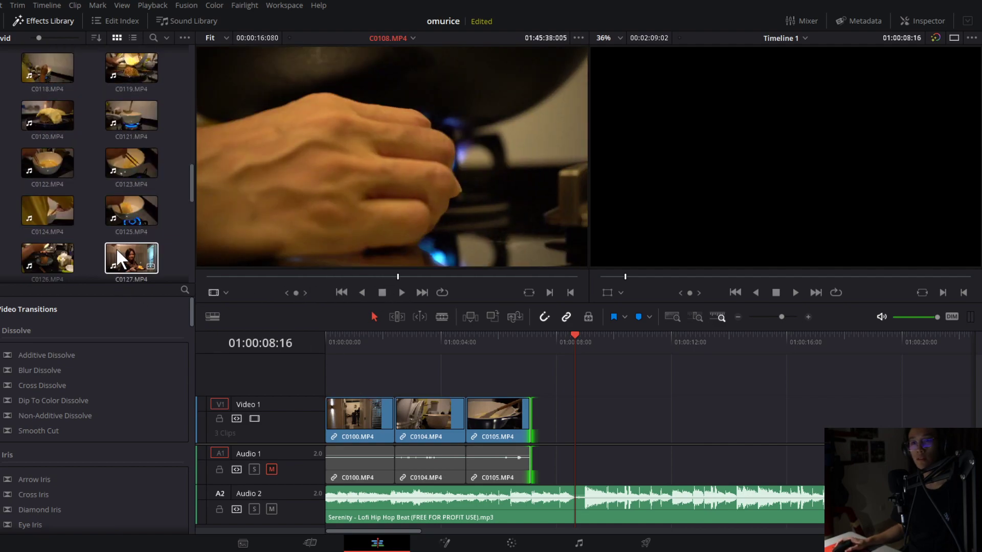
pyautogui.scroll(-12, 119, 255)
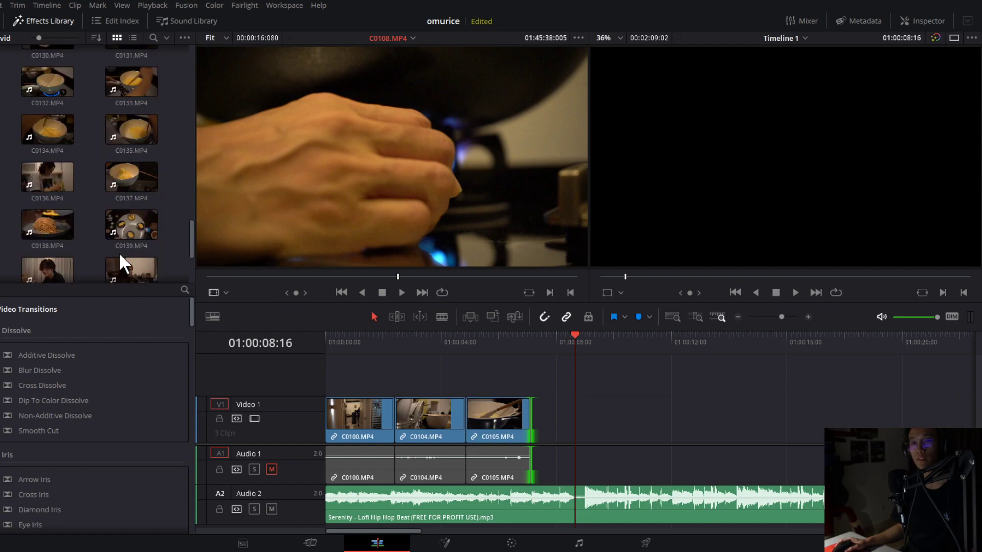
pyautogui.scroll(15, 119, 253)
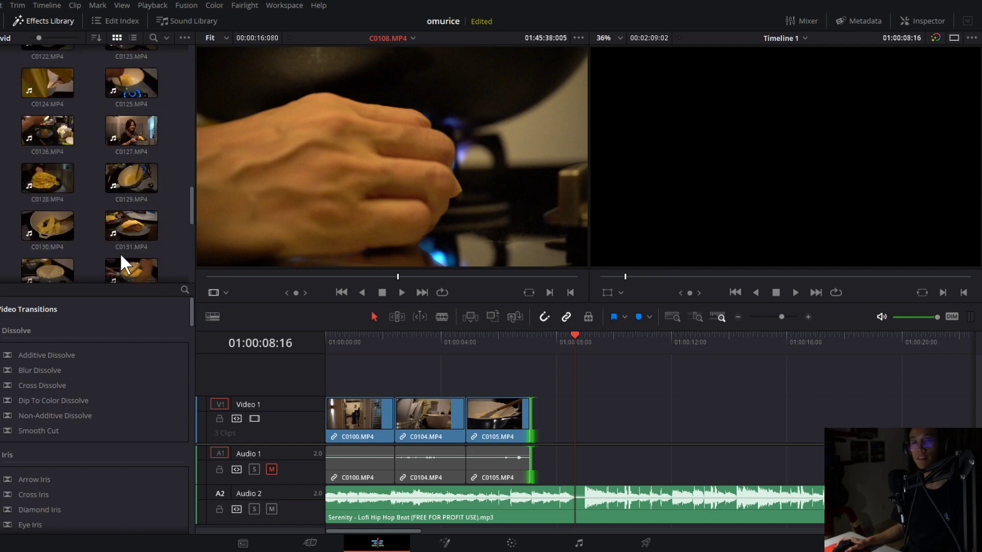
pyautogui.scroll(20, 145, 241)
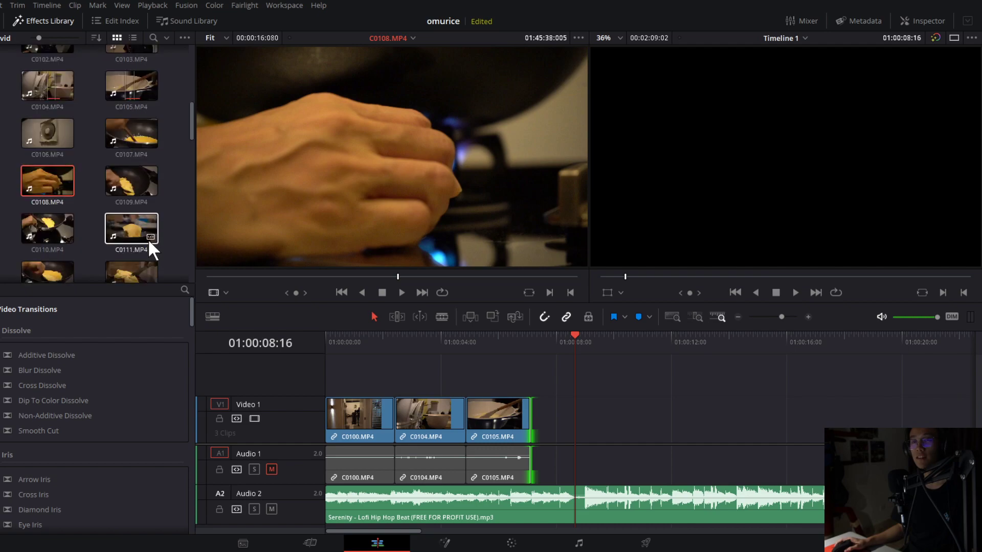
pyautogui.scroll(10, 149, 238)
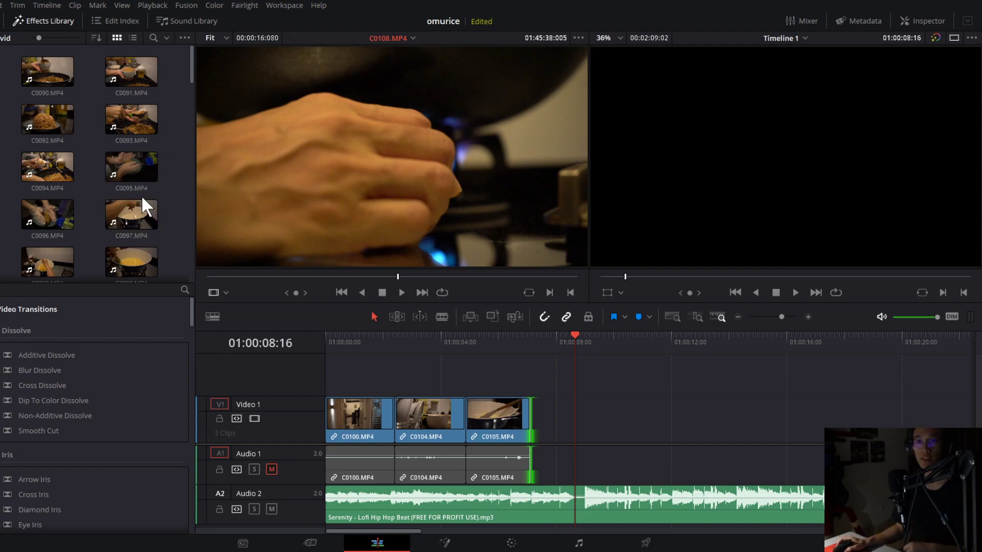
pyautogui.click(71, 225)
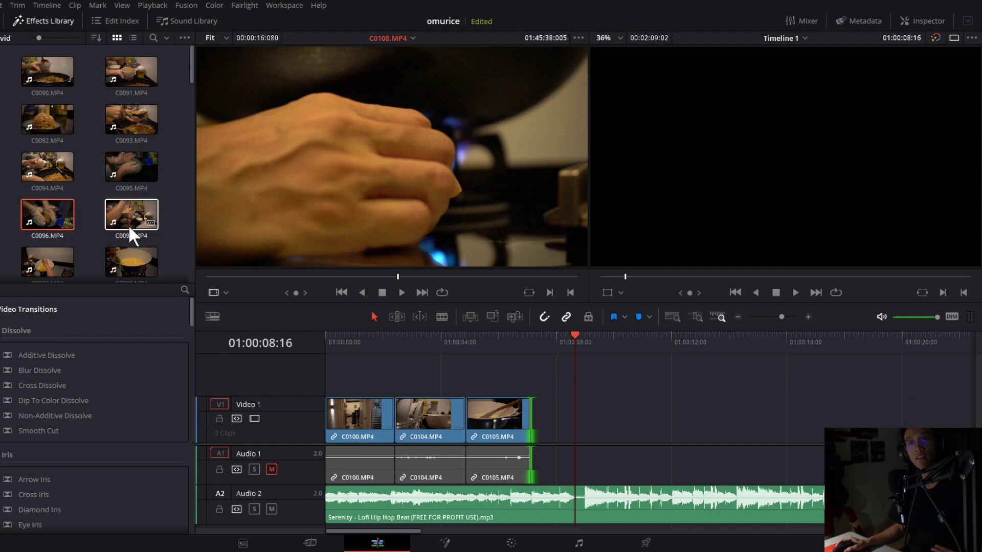
pyautogui.scroll(-8, 128, 225)
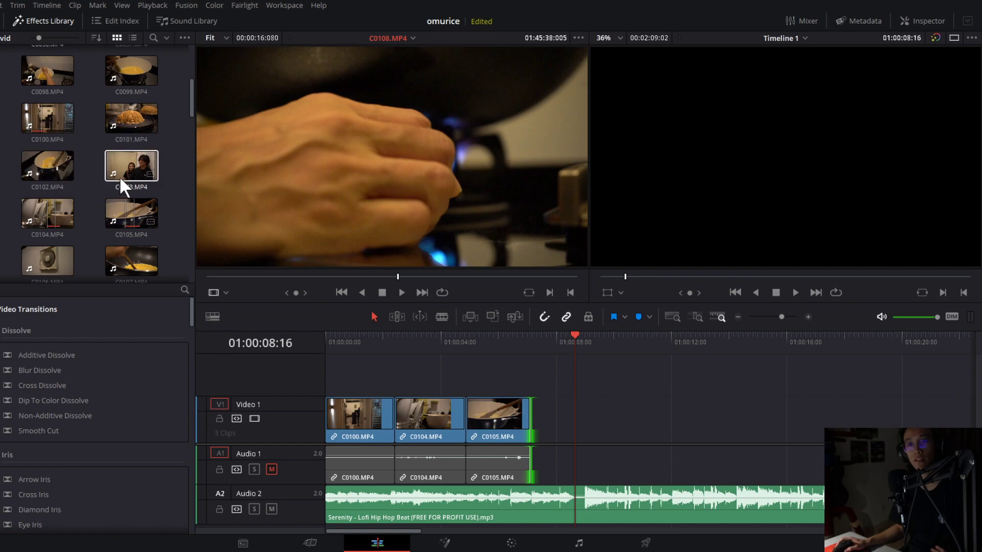
pyautogui.scroll(-1, 90, 242)
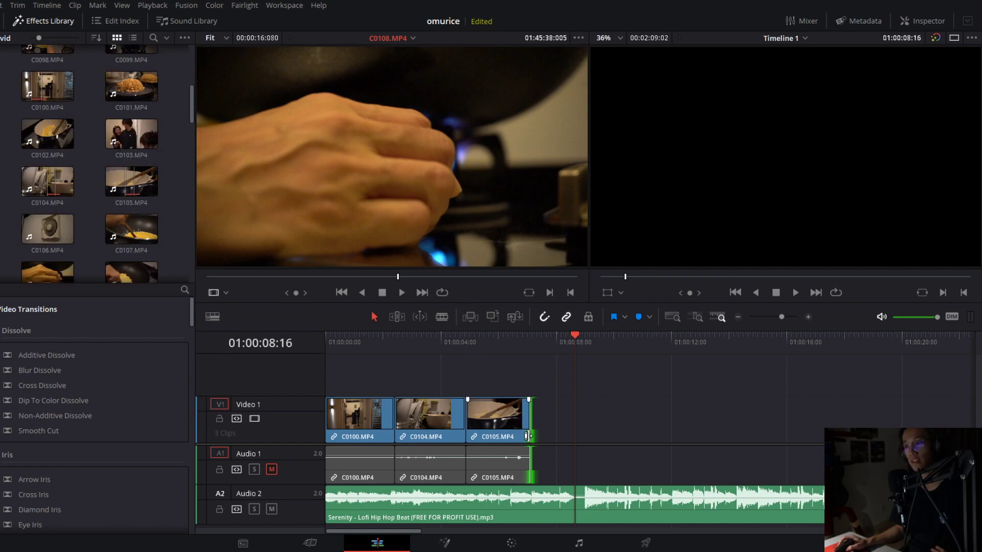
# Extend the end of the C0105 clip on Video 1 to the beat at 01:00:09:00.
pyautogui.moveTo(532, 418); pyautogui.dragTo(561, 418)
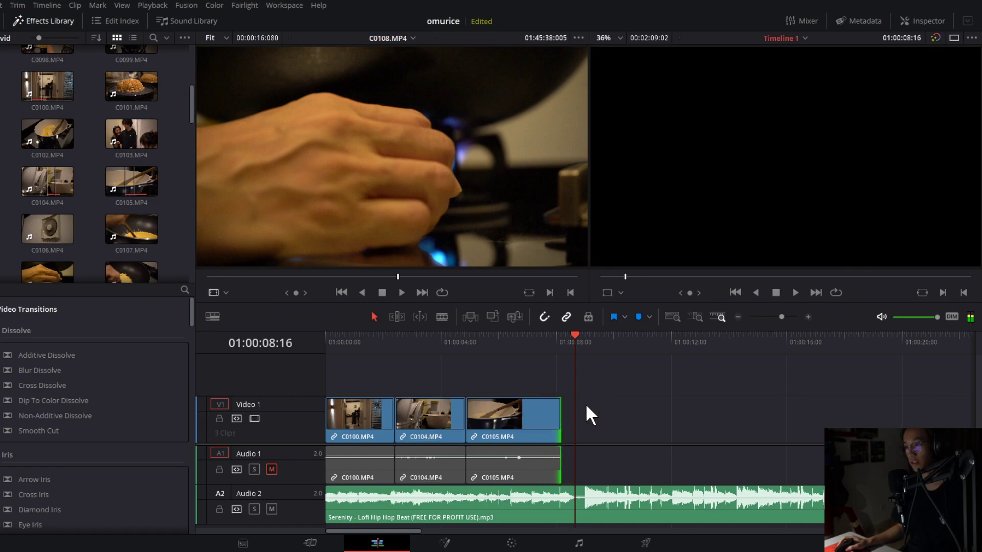
pyautogui.press('Right')
pyautogui.press('Right')
pyautogui.press('Right')
pyautogui.press('Right')
pyautogui.press('Right')
pyautogui.press('Right')
pyautogui.press('Right')
pyautogui.press('Right')
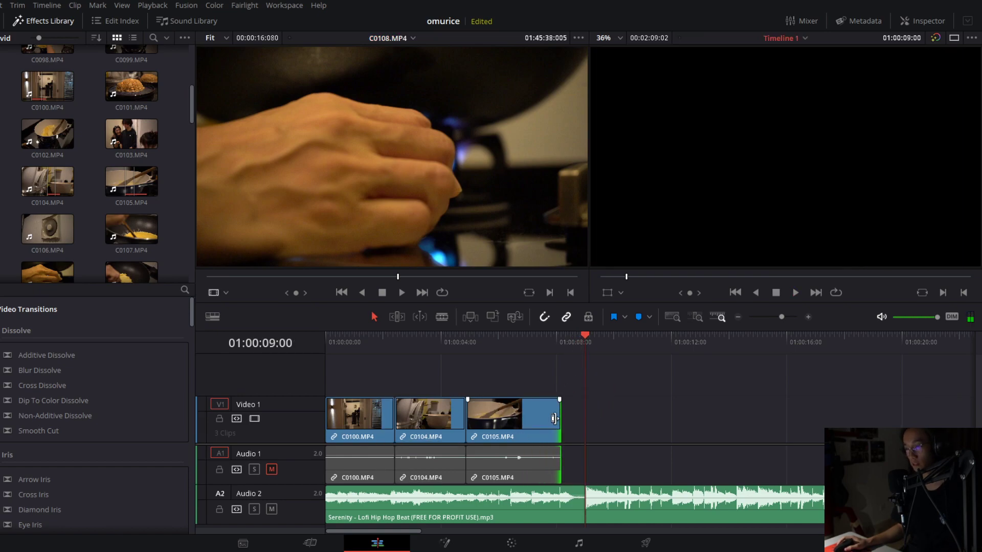
pyautogui.moveTo(560, 438); pyautogui.dragTo(583, 437)
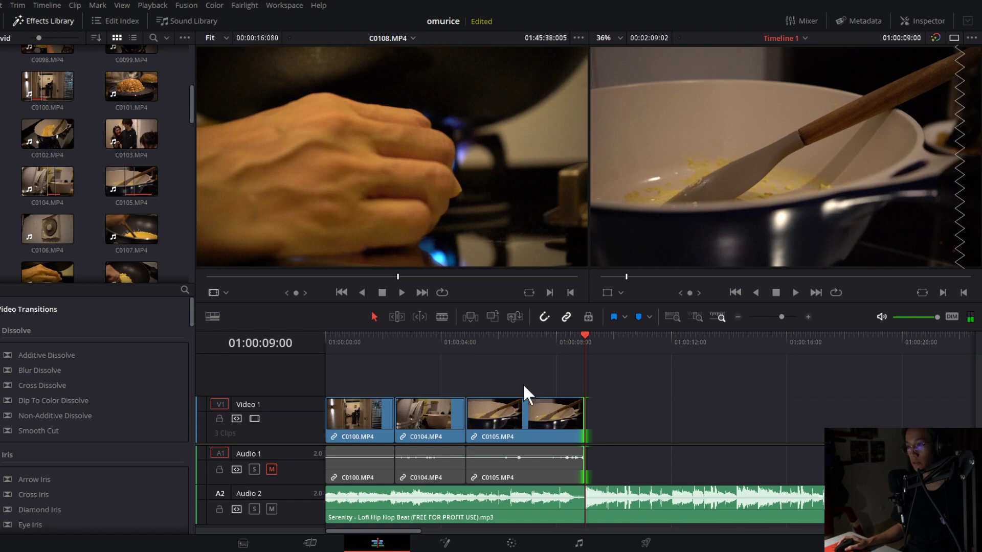
# Replay C0105 against the music, split it at 01:00:06:21 and delete the part after the cut.
pyautogui.click(458, 339)
pyautogui.press('space')
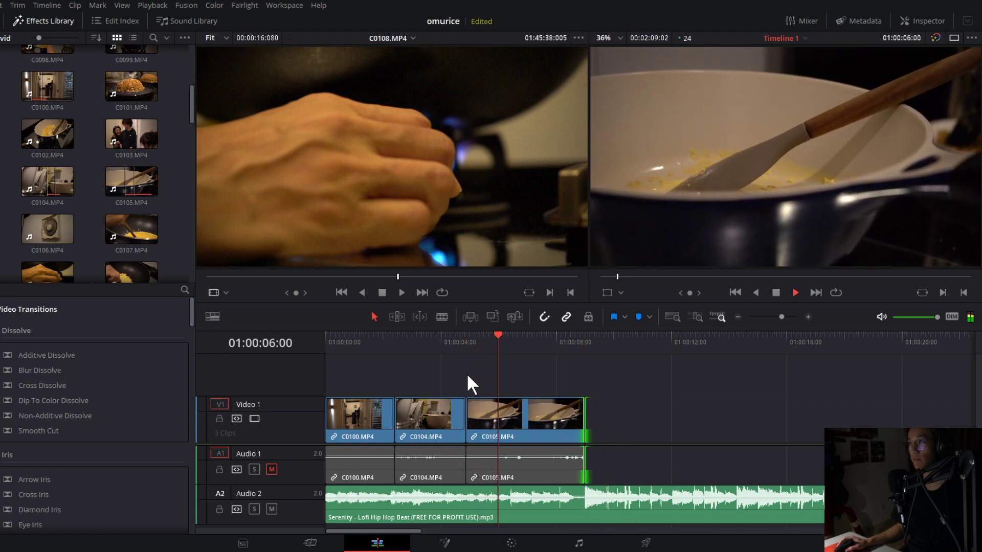
pyautogui.press('space')
pyautogui.click(542, 418)
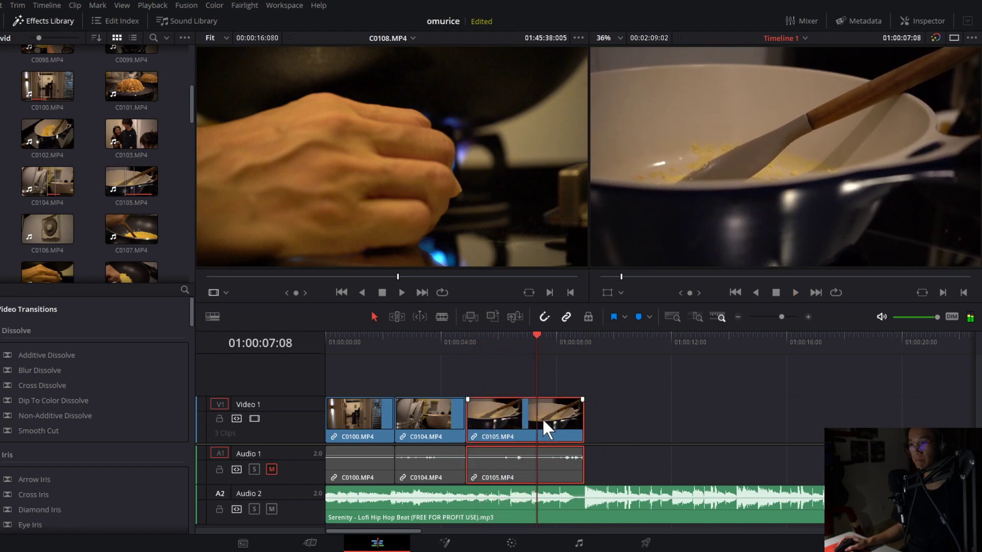
pyautogui.click(518, 333)
pyautogui.moveTo(519, 332); pyautogui.dragTo(523, 334)
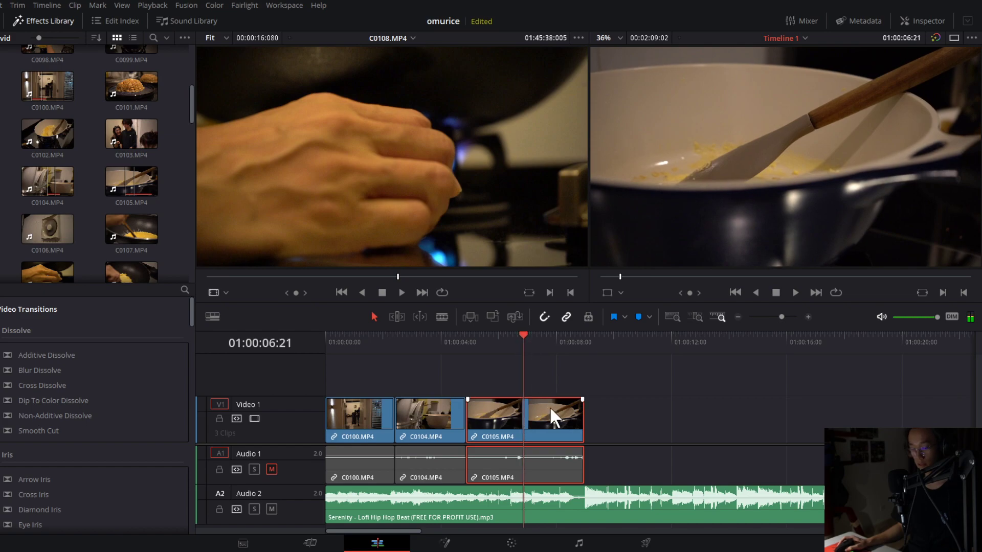
pyautogui.hotkey('ctrl', 'b')
pyautogui.click(548, 406)
pyautogui.press('Delete')
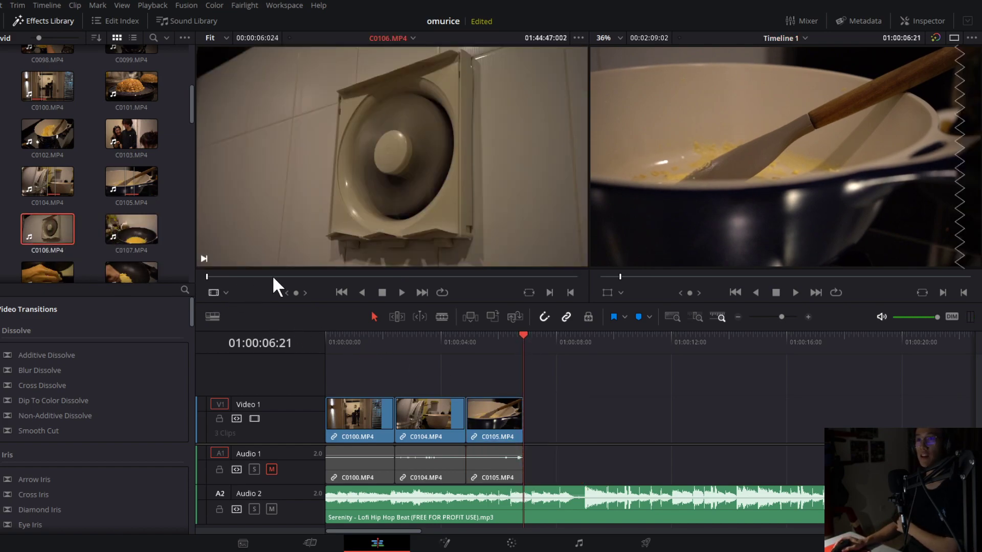
# Mark the range 01:44:50:054 to 01:44:51:079 in C0106.MP4 and place it on Video 1 directly after the C0105 clip.
pyautogui.moveTo(272, 275); pyautogui.dragTo(414, 301)
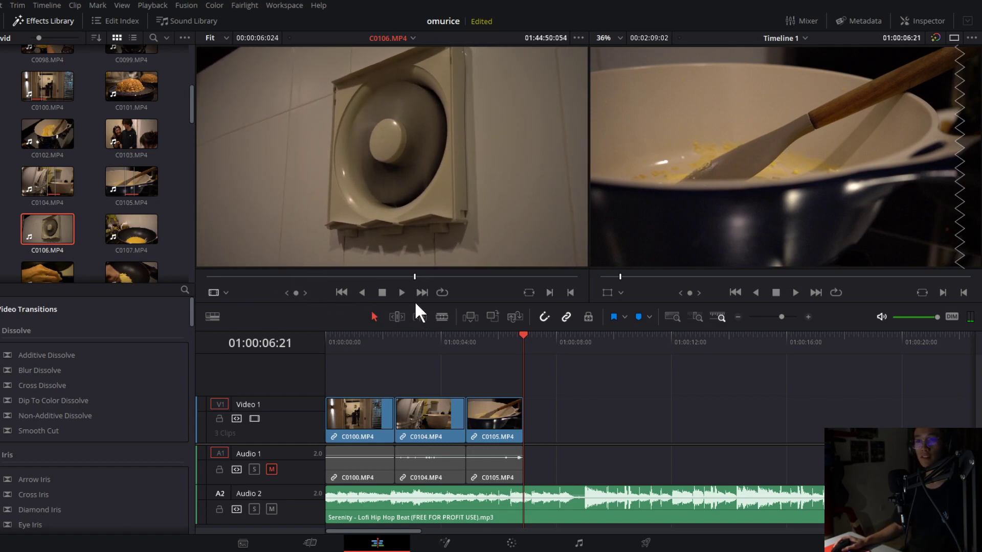
pyautogui.click(551, 291)
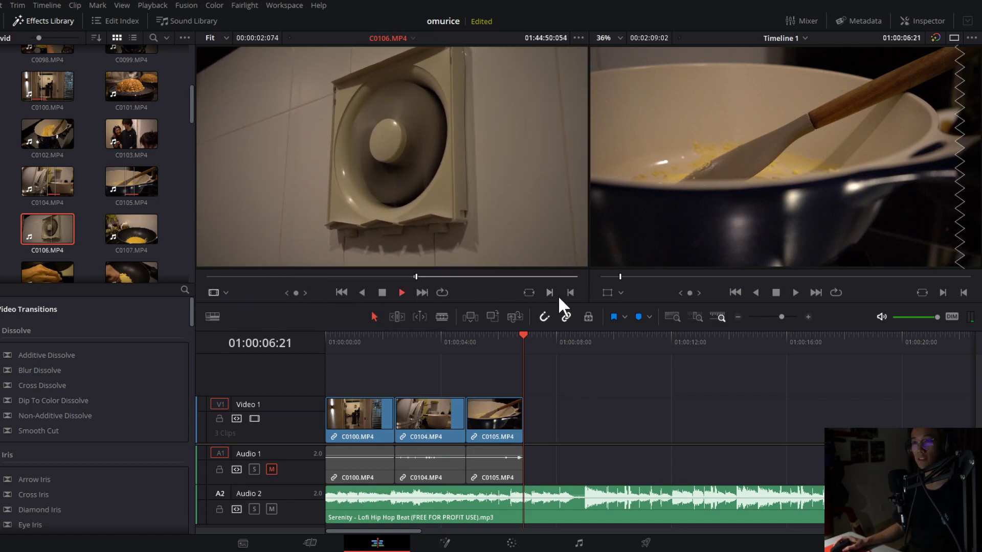
pyautogui.press('space')
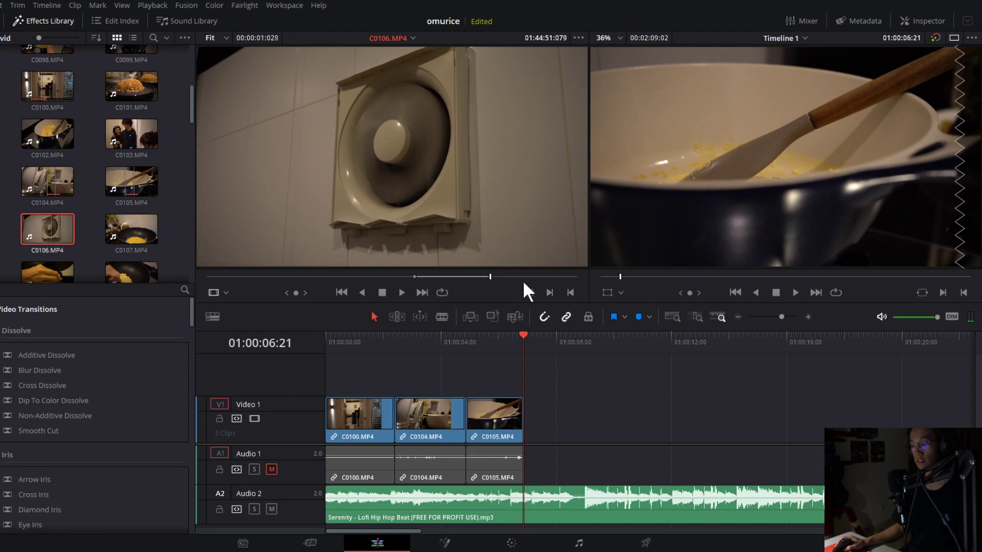
pyautogui.moveTo(582, 447); pyautogui.dragTo(578, 421)
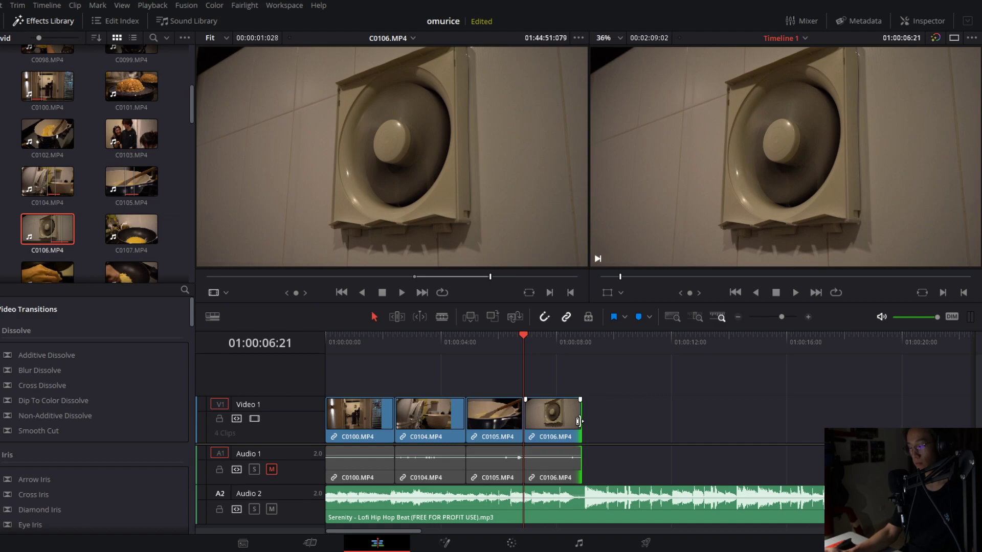
# Play through the C0106 clip to find the beat and trim its end to 01:00:08:10.
pyautogui.press('space')
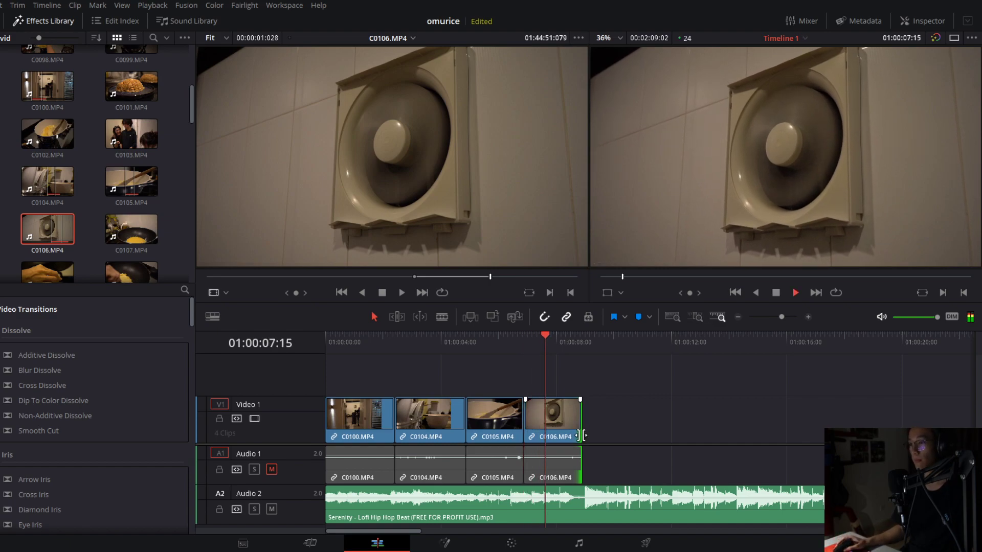
pyautogui.press('space')
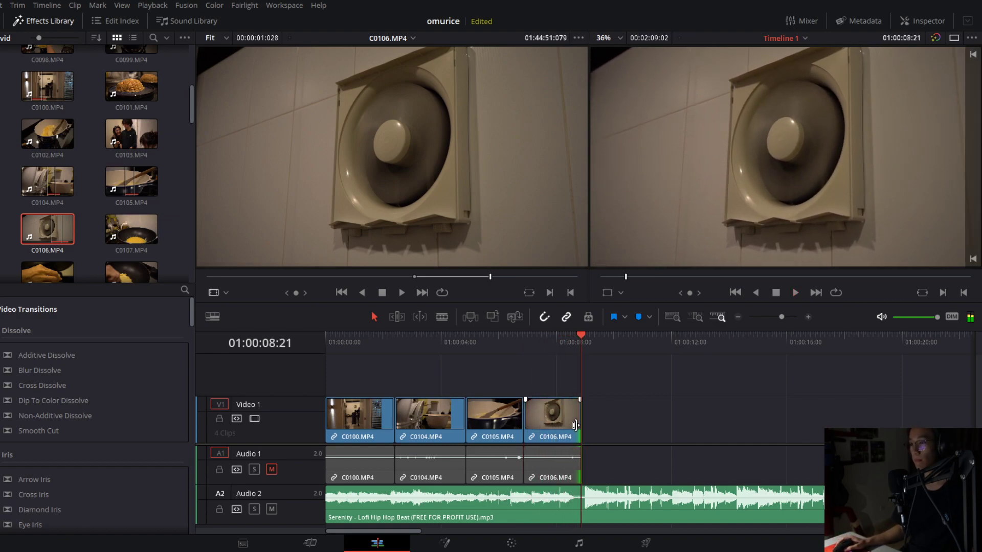
pyautogui.click(553, 335)
pyautogui.press('Right')
pyautogui.press('Right')
pyautogui.press('Right')
pyautogui.press('Right')
pyautogui.press('Right')
pyautogui.press('Right')
pyautogui.press('Right')
pyautogui.press('Right')
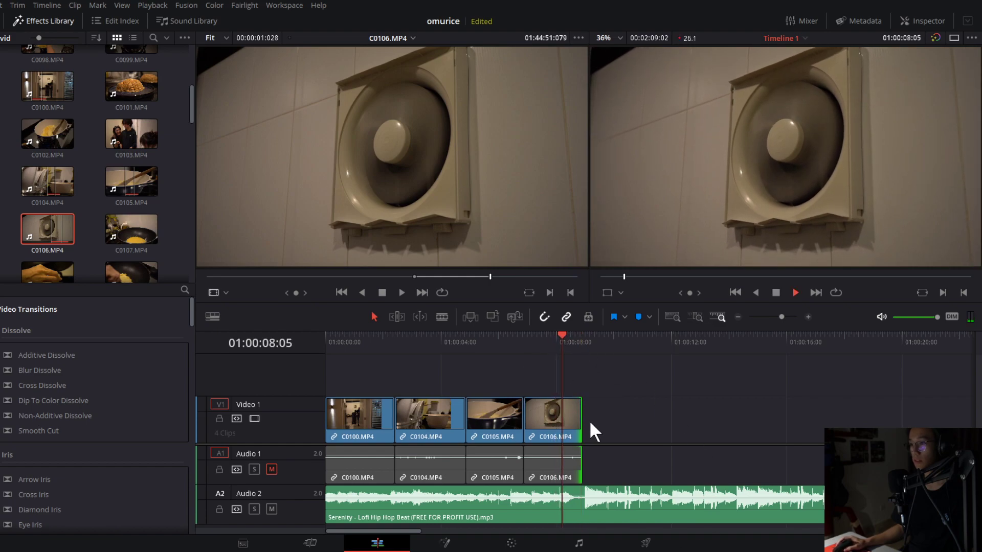
pyautogui.press('Right')
pyautogui.press('Right')
pyautogui.press('Right')
pyautogui.press('Right')
pyautogui.press('Right')
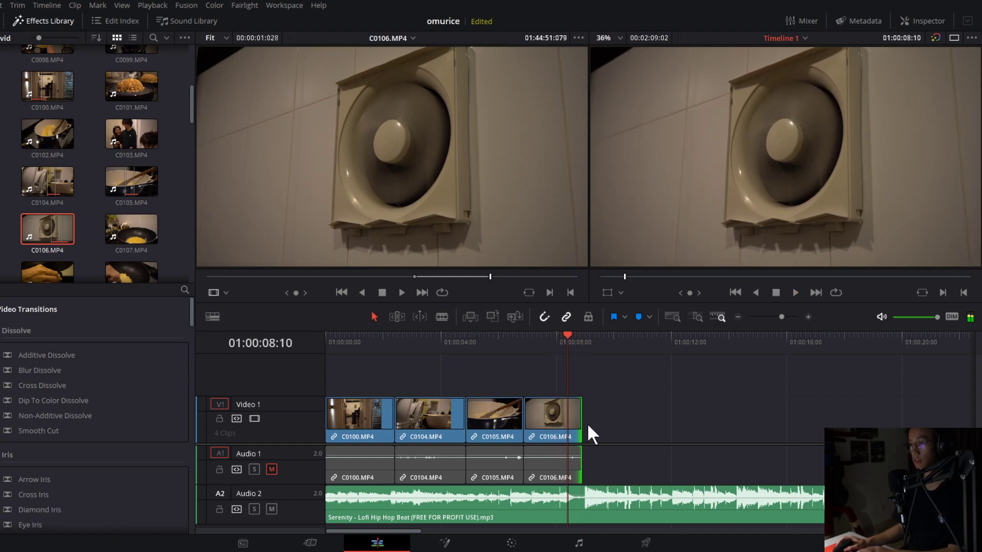
pyautogui.moveTo(581, 420)
pyautogui.mouseDown()
pyautogui.moveTo(551, 421)
pyautogui.moveTo(566, 420)
pyautogui.mouseUp()
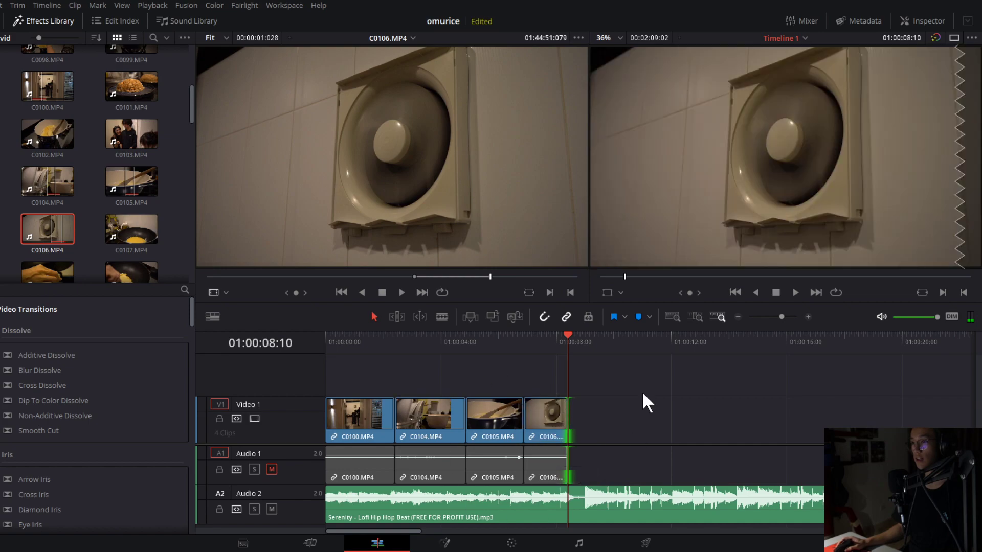
# Play past the end of C0106, and replay the sequence from the beginning to 01:00:09:15 to check the cuts.
pyautogui.press('space')
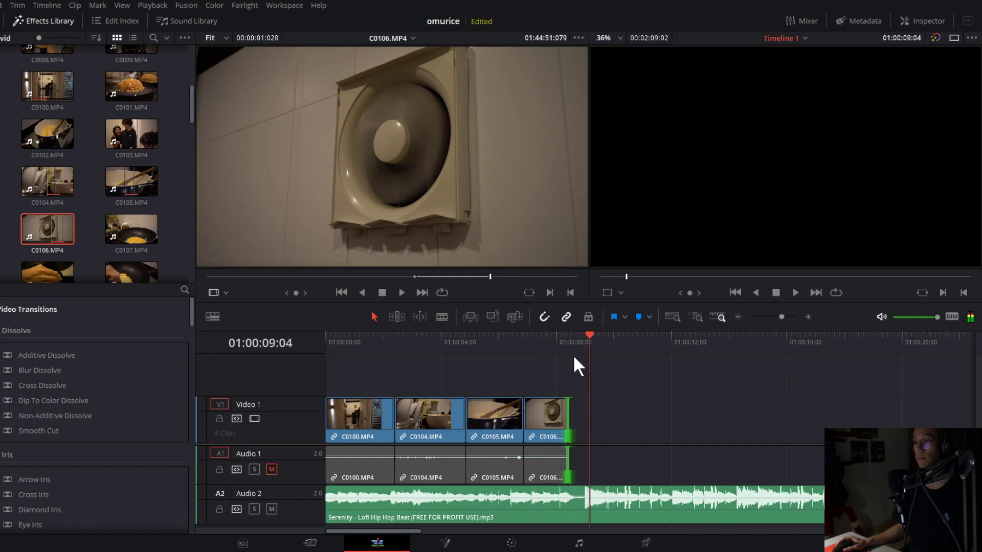
pyautogui.press('Home')
pyautogui.press('space')
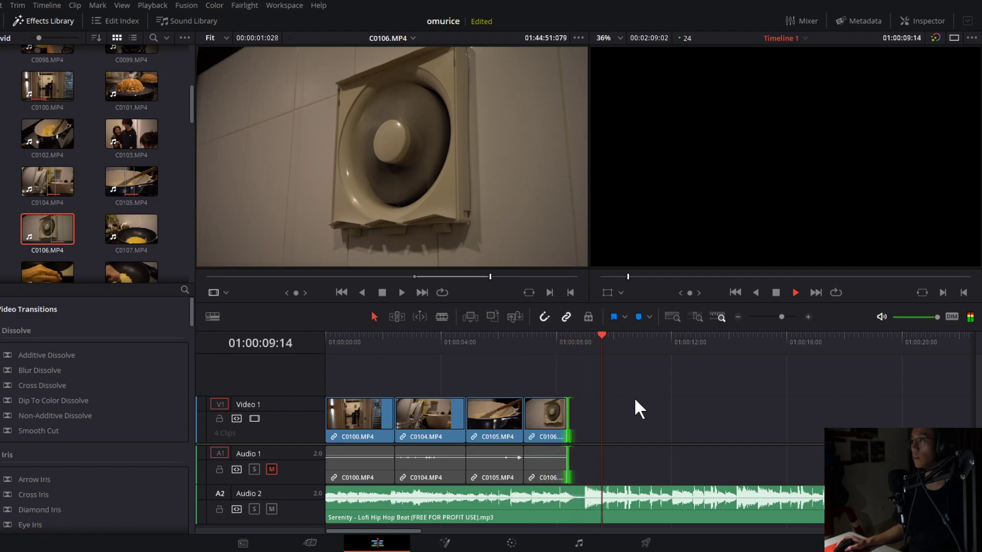
pyautogui.press('space')
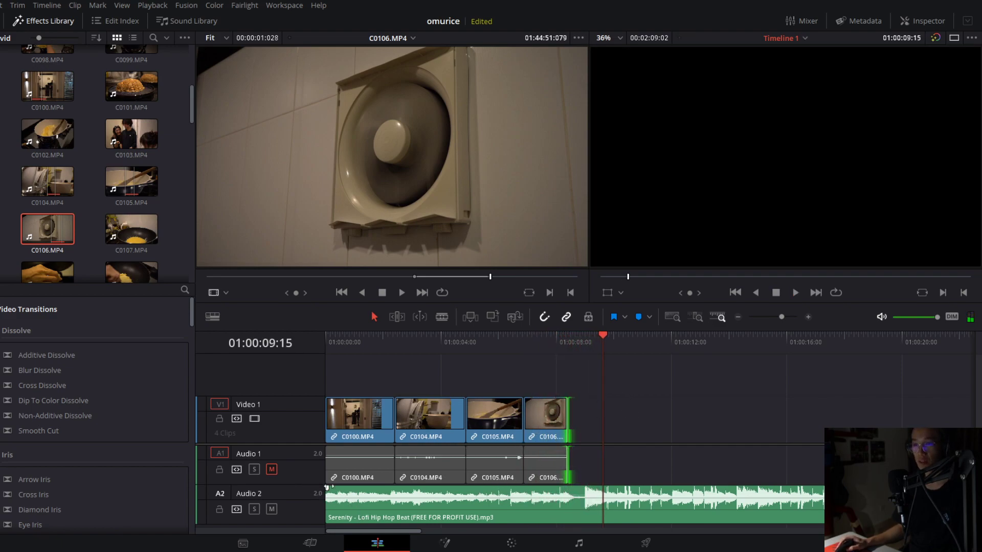
# Add a fade-in of about one second to the start of the Serenity music on Audio 2 and replay the opening.
pyautogui.press('Home')
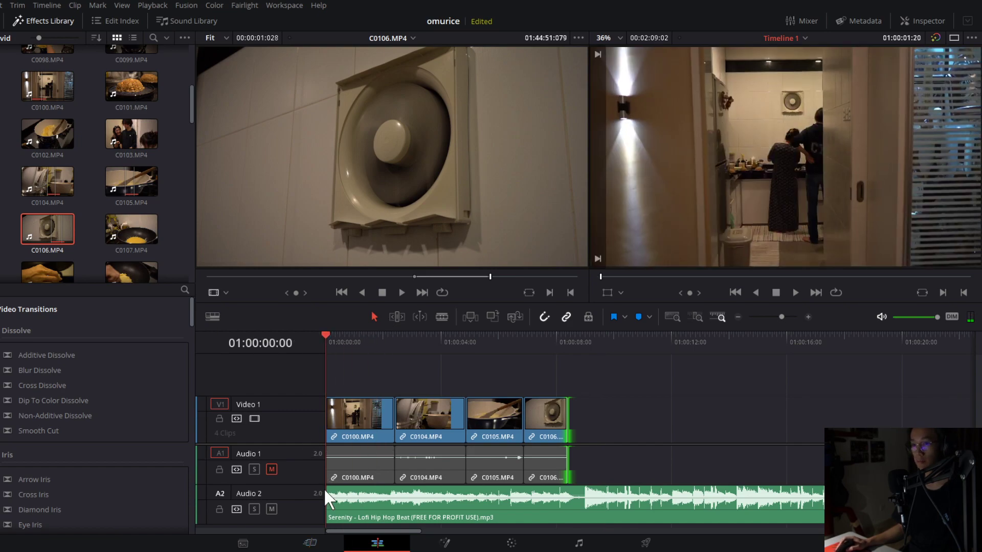
pyautogui.moveTo(326, 488); pyautogui.dragTo(348, 505)
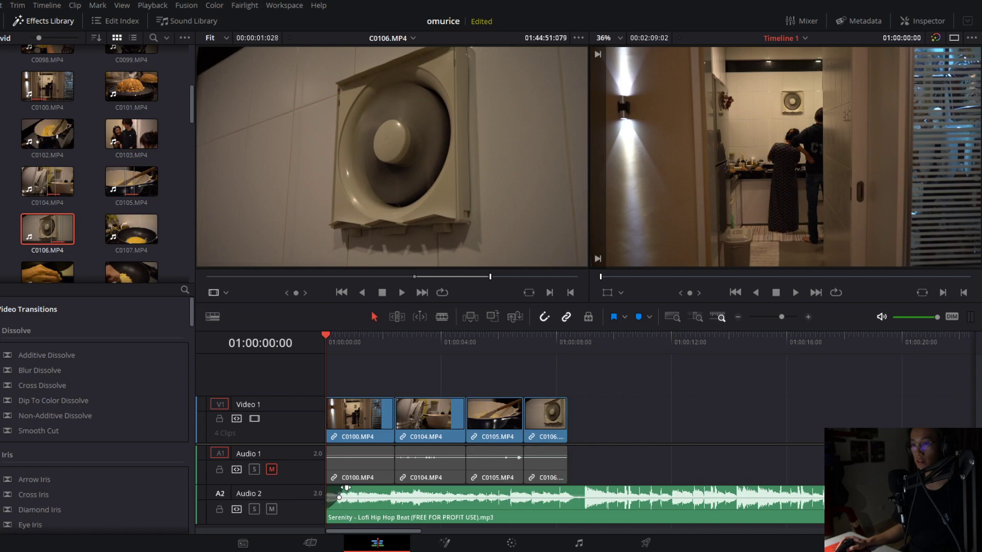
pyautogui.press('space')
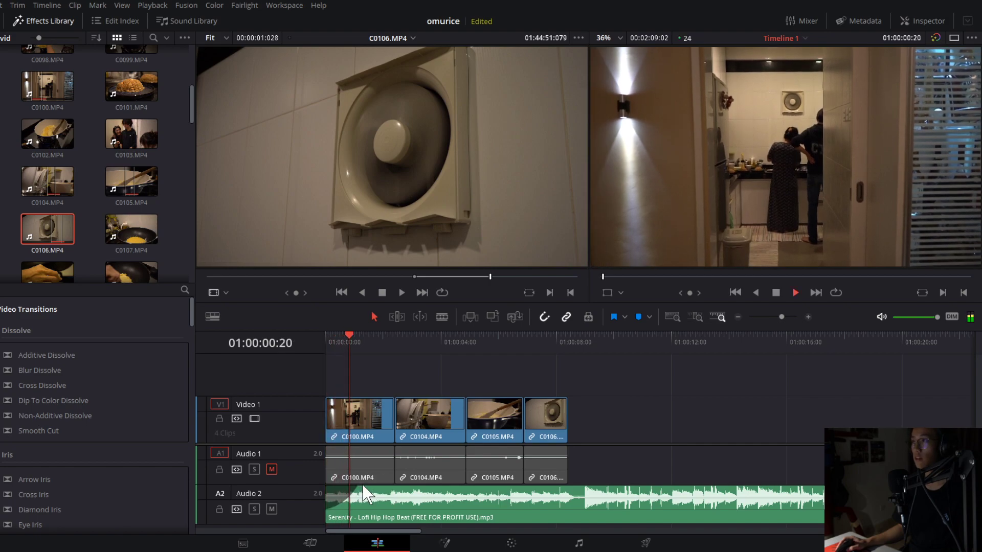
pyautogui.press('space')
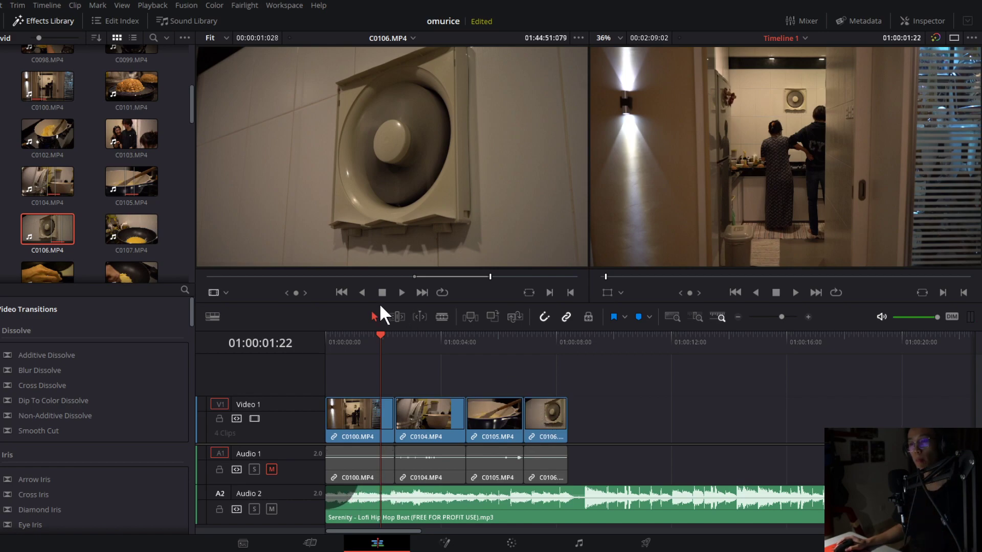
pyautogui.click(332, 339)
pyautogui.press('space')
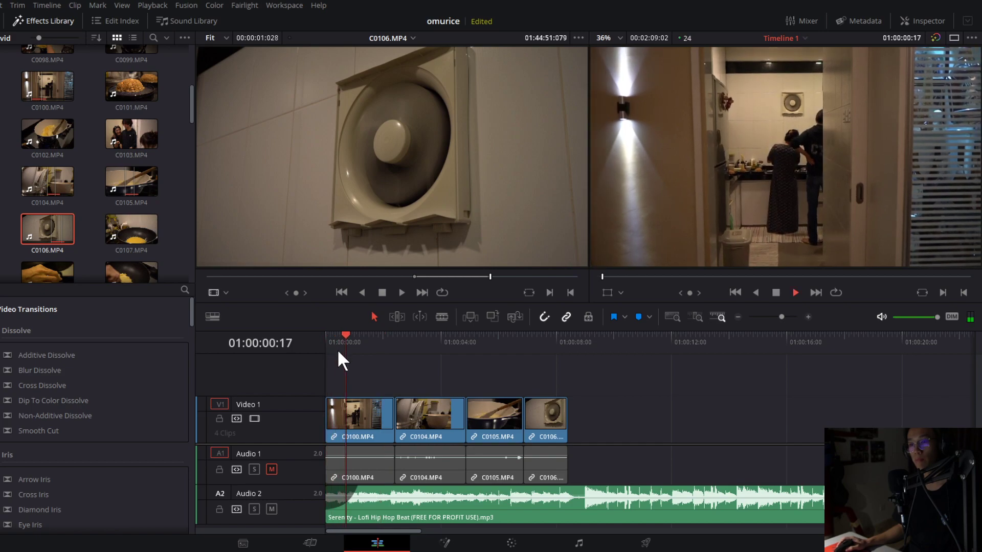
pyautogui.press('space')
# Split the Serenity music clip on Audio 2 at 01:00:02:05.
pyautogui.click(392, 504)
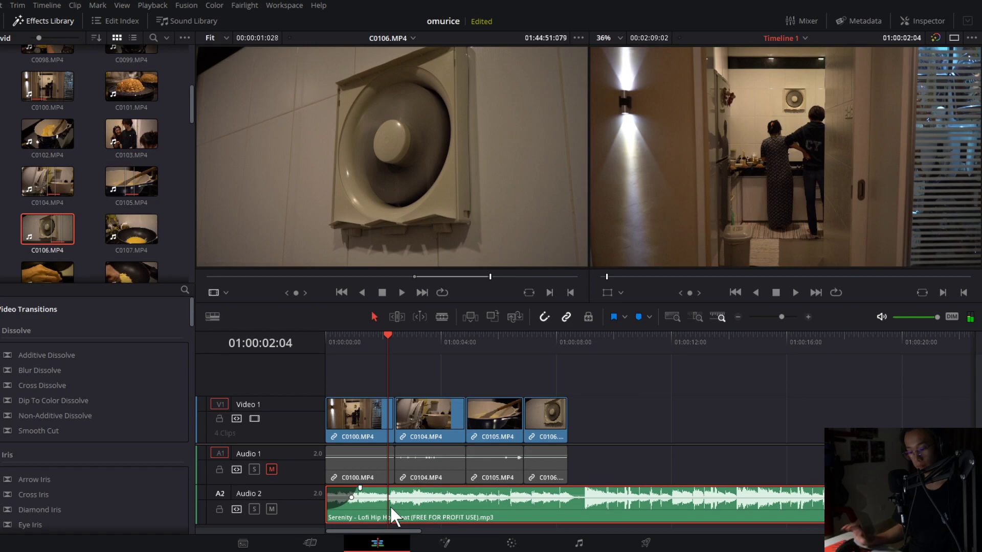
pyautogui.press('Right')
pyautogui.hotkey('ctrl', 'b')
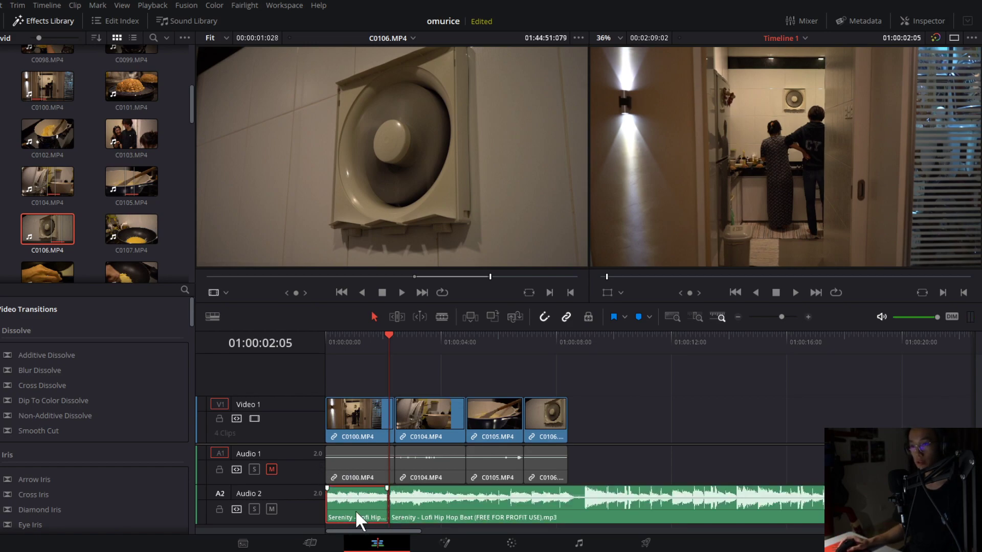
# Enable the clip equalizer on the first Serenity segment, lower all four bands to frequencies 66, 370, 1k40 and 4k50, and play the opening.
pyautogui.click(924, 21)
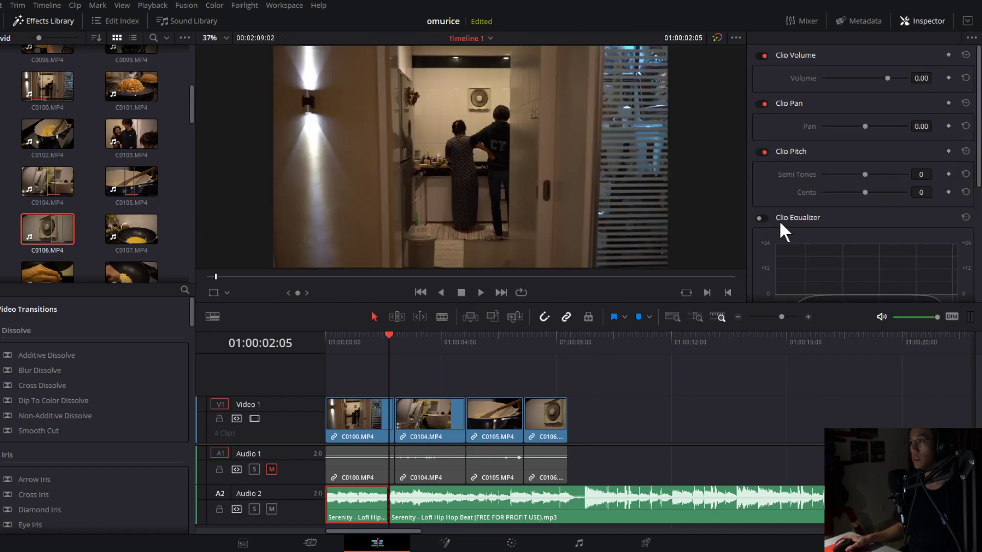
pyautogui.click(759, 218)
pyautogui.scroll(-4, 760, 194)
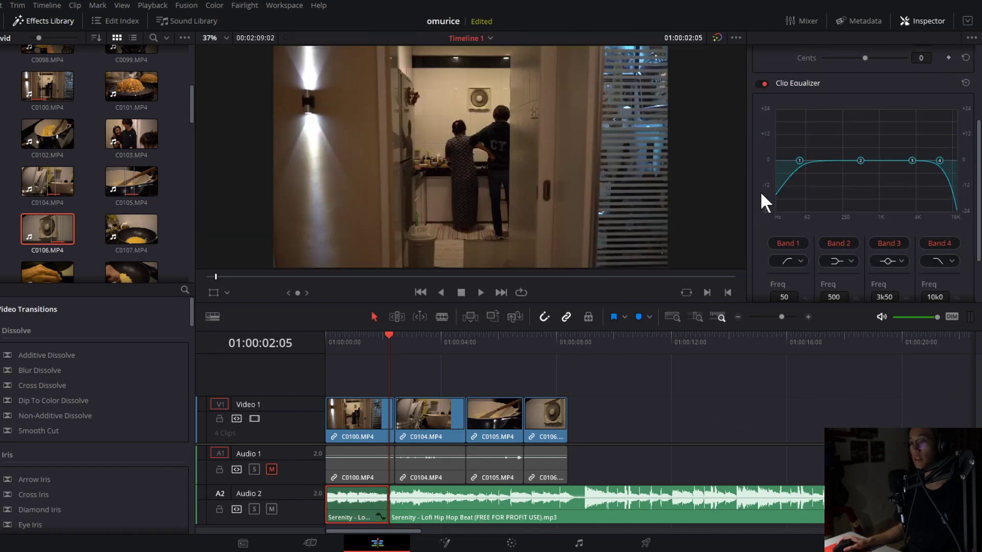
pyautogui.moveTo(387, 341); pyautogui.dragTo(327, 343)
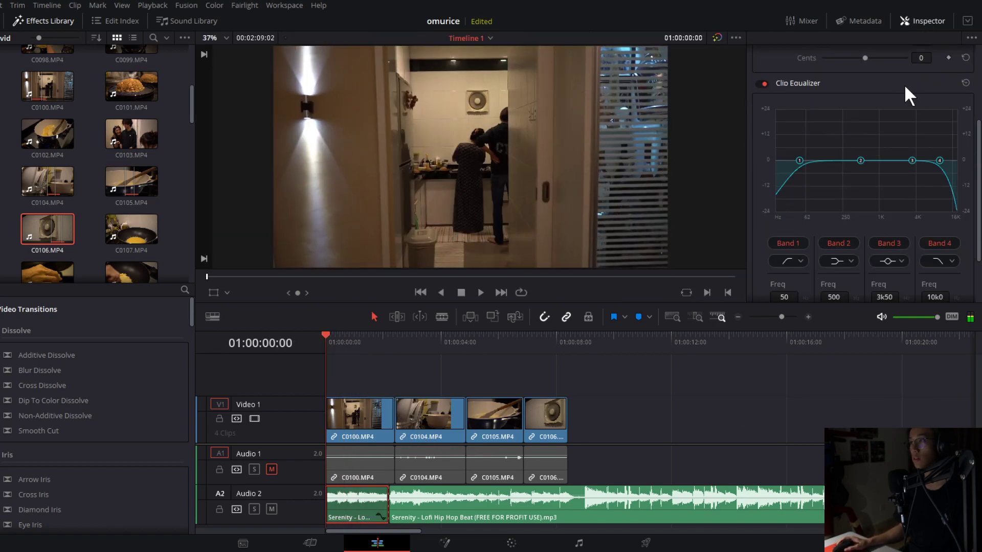
pyautogui.moveTo(945, 158); pyautogui.dragTo(806, 182)
pyautogui.press('space')
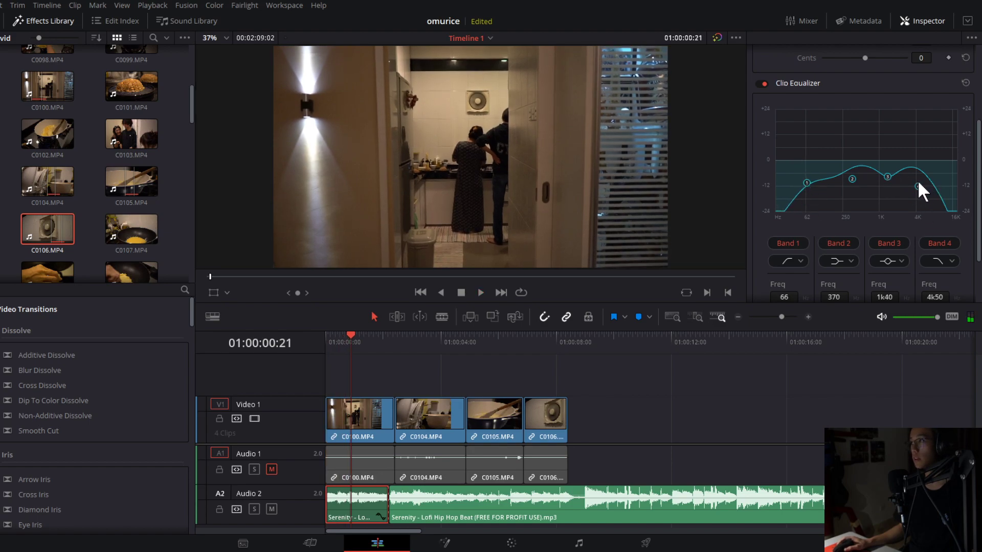
# Reshape the equalizer curve with band frequencies at 75, 287, 1k02 and 3k49, and play the opening from the start.
pyautogui.moveTo(918, 184)
pyautogui.mouseDown()
pyautogui.moveTo(905, 206)
pyautogui.moveTo(912, 198)
pyautogui.mouseUp()
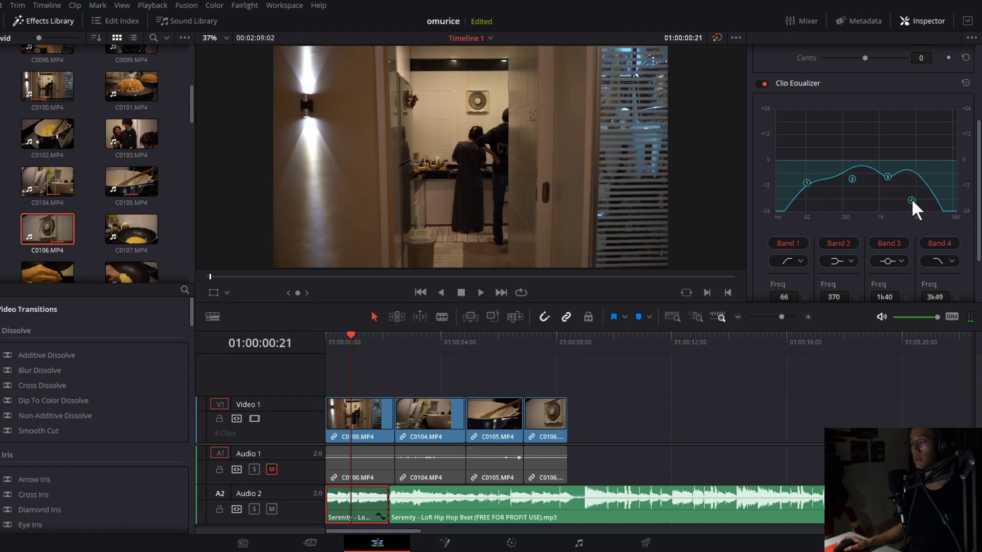
pyautogui.click(336, 343)
pyautogui.press('Home')
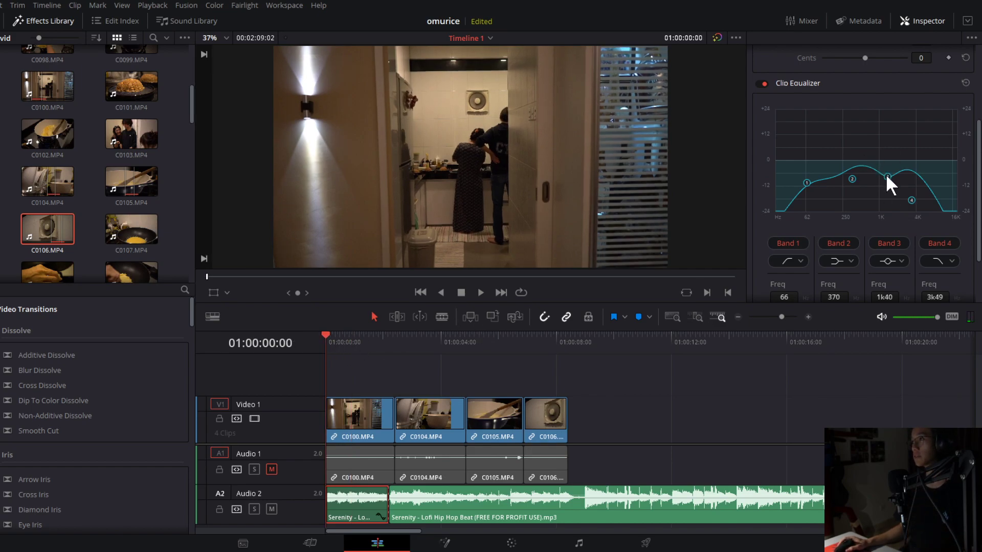
pyautogui.moveTo(887, 176); pyautogui.dragTo(810, 192)
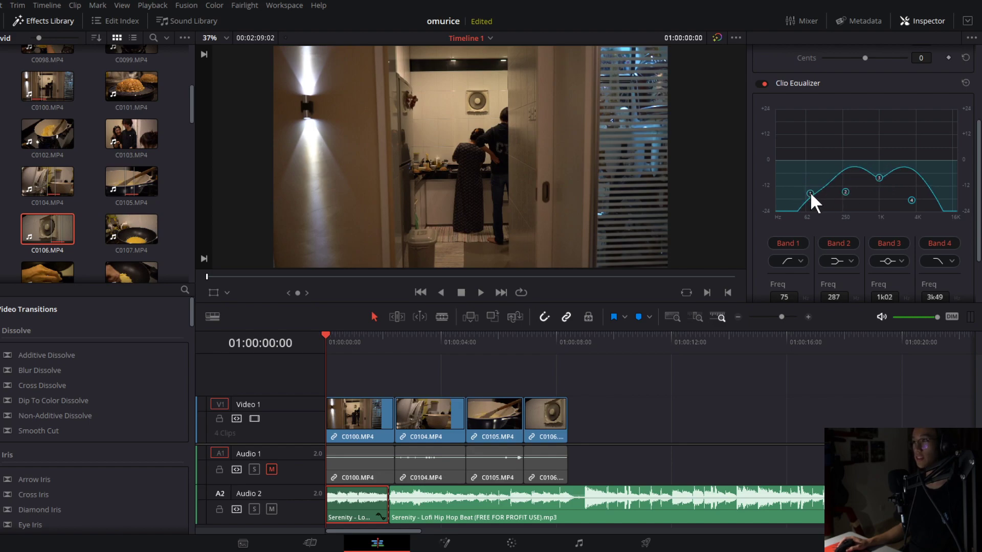
pyautogui.press('space')
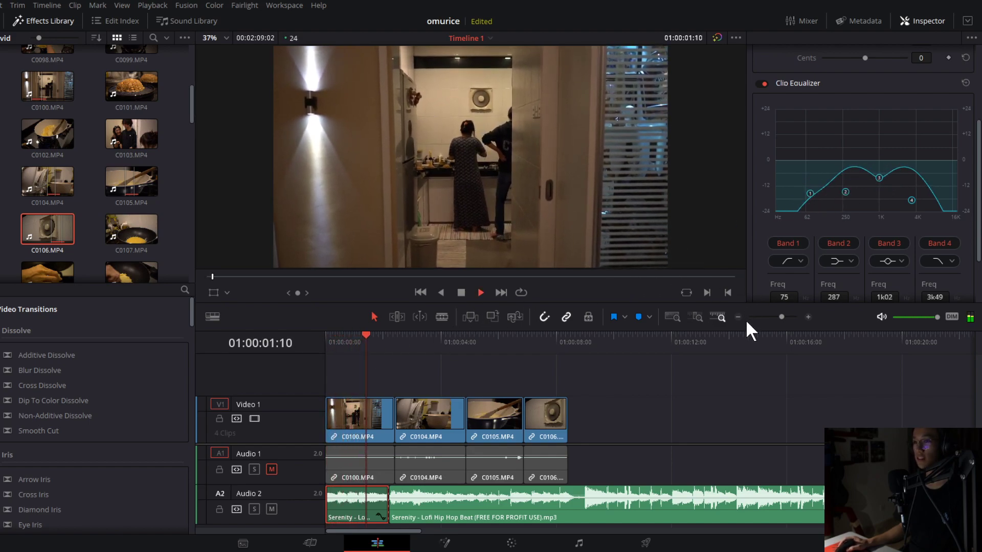
pyautogui.press('space')
# Move equalizer Band 4 down to 1k89 and Band 1 to 23, and replay the opening past the music cut.
pyautogui.click(346, 337)
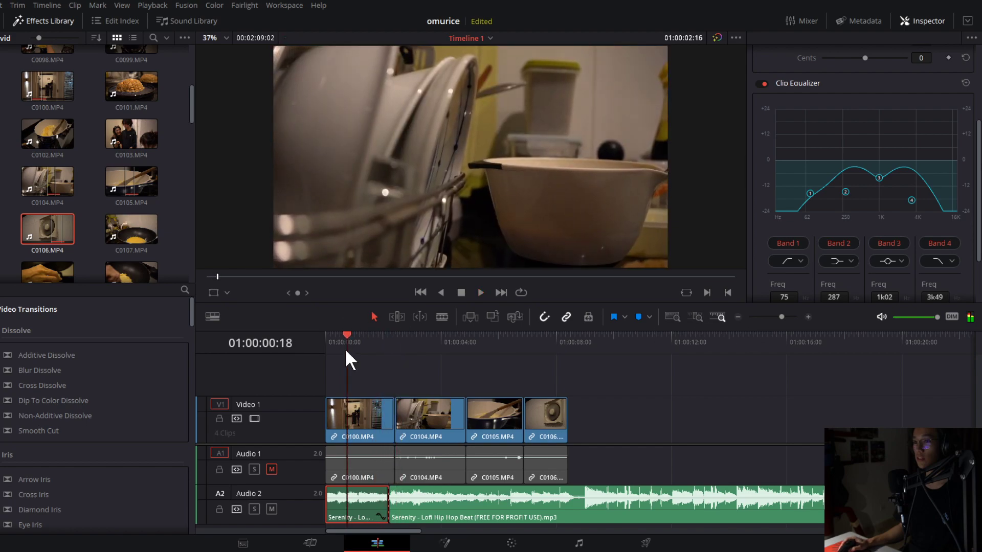
pyautogui.press('Home')
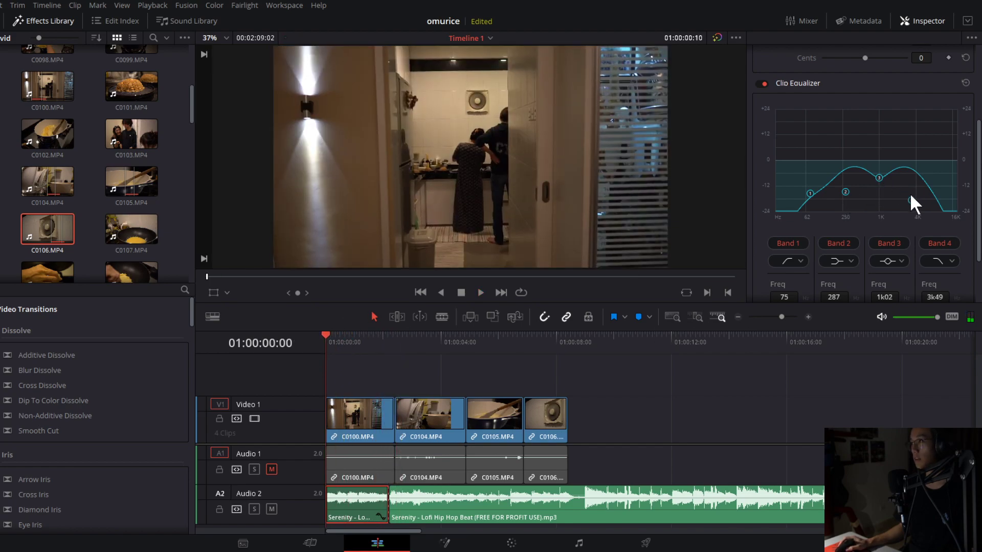
pyautogui.moveTo(911, 200); pyautogui.dragTo(912, 204)
pyautogui.press('space')
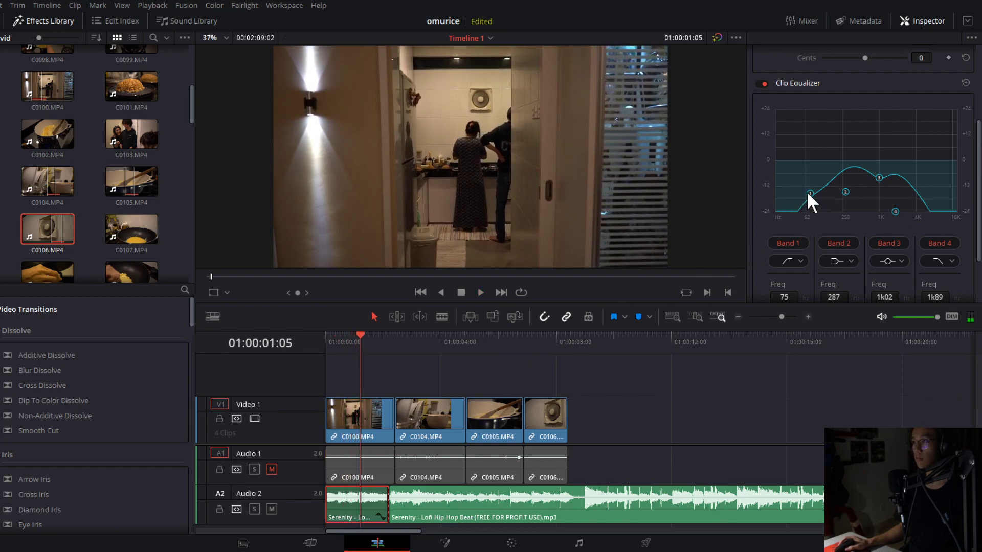
pyautogui.moveTo(810, 194); pyautogui.dragTo(779, 186)
pyautogui.press('space')
pyautogui.click(327, 341)
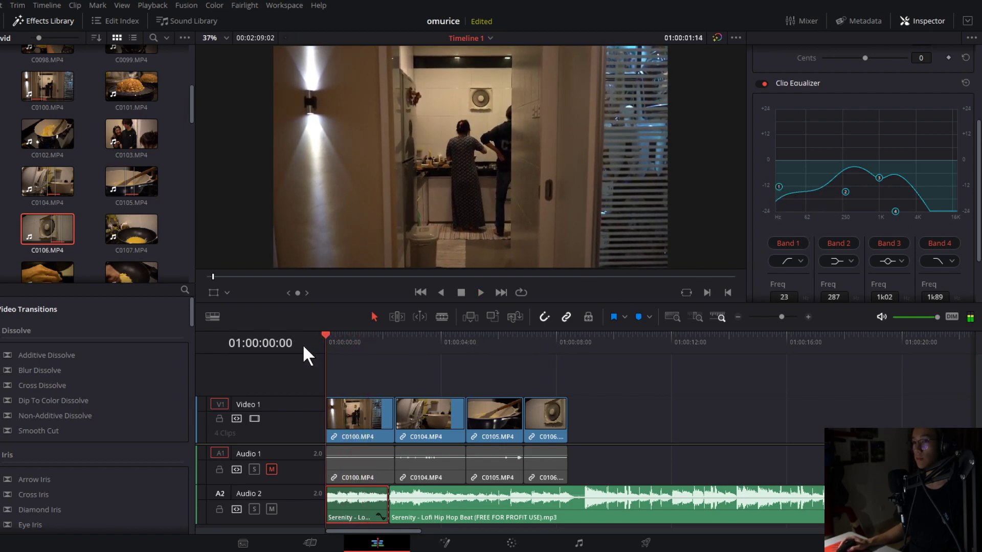
pyautogui.press('space')
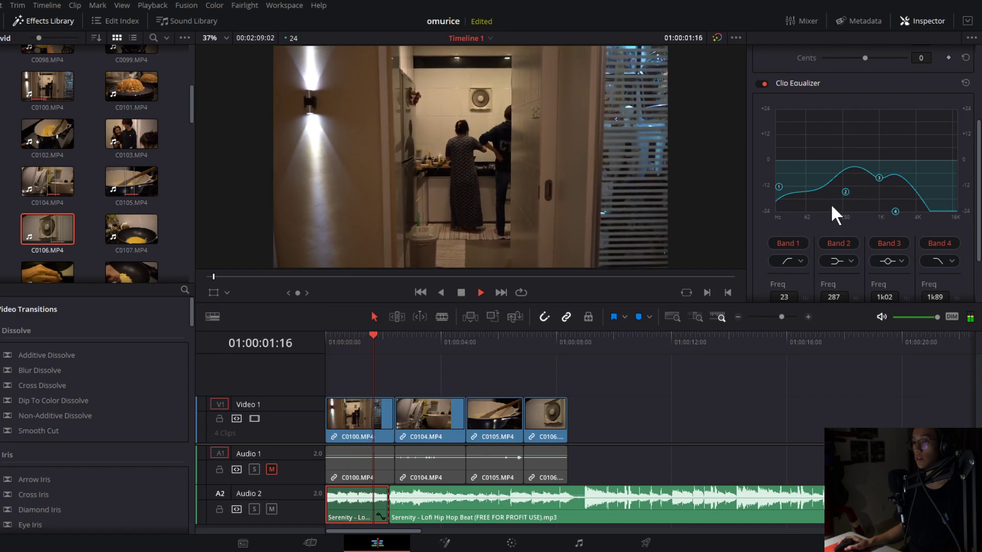
pyautogui.press('space')
pyautogui.press('space')
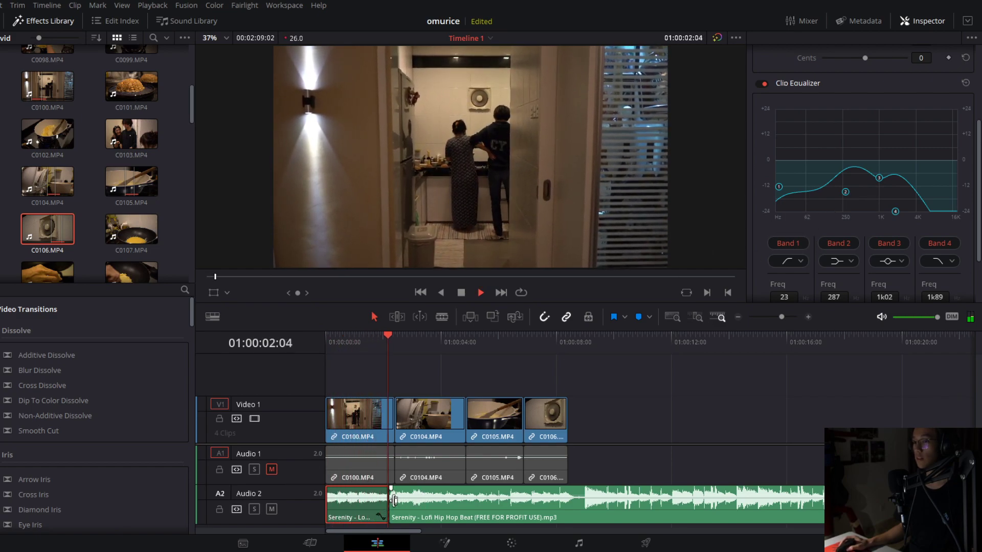
pyautogui.press('space')
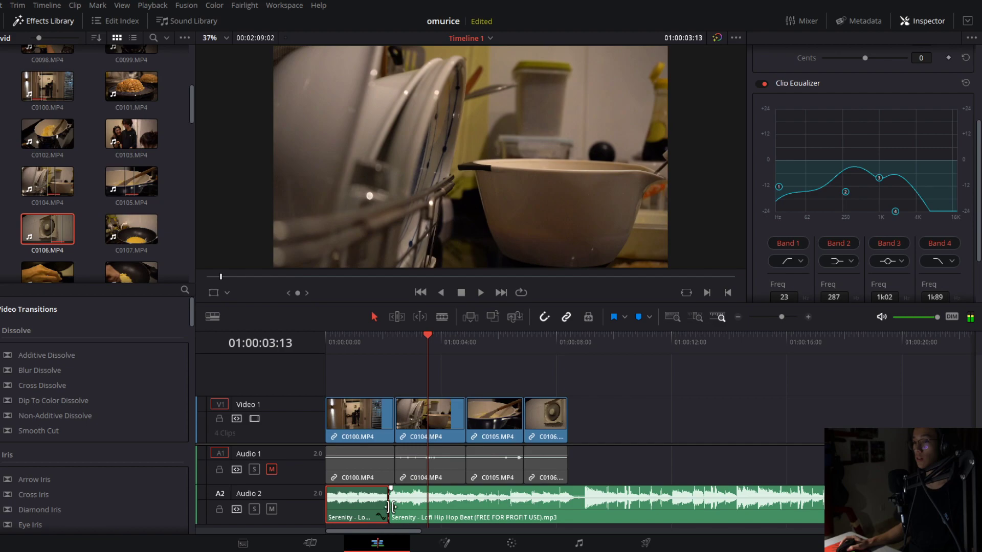
# Roll the cut between the two Serenity segments to the end of the C0106 clip and play through it.
pyautogui.moveTo(390, 507); pyautogui.dragTo(569, 514)
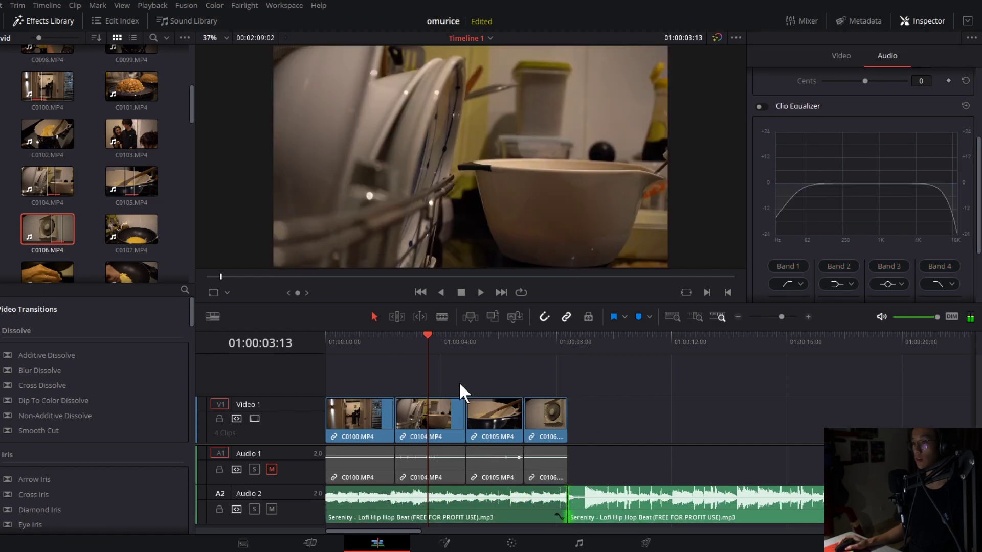
pyautogui.press('space')
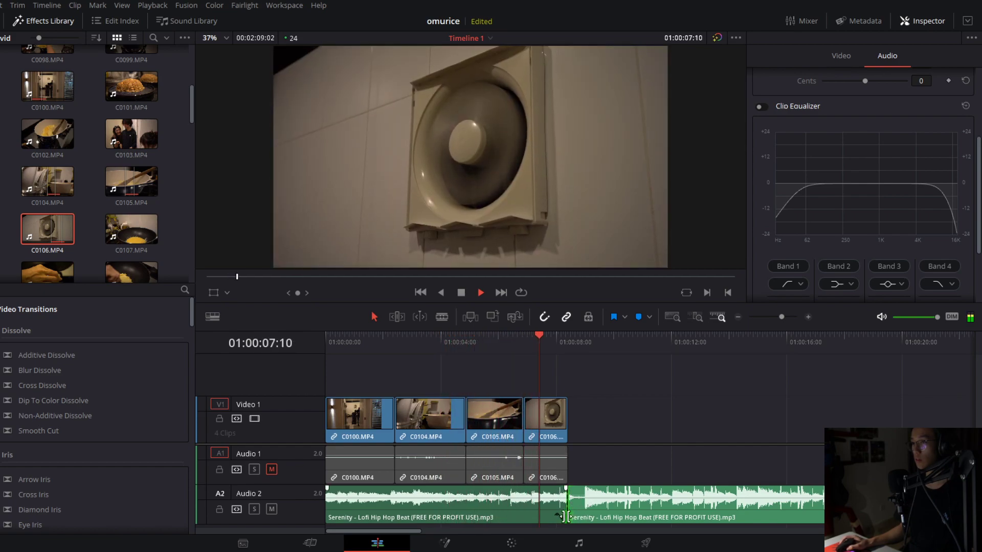
pyautogui.press('space')
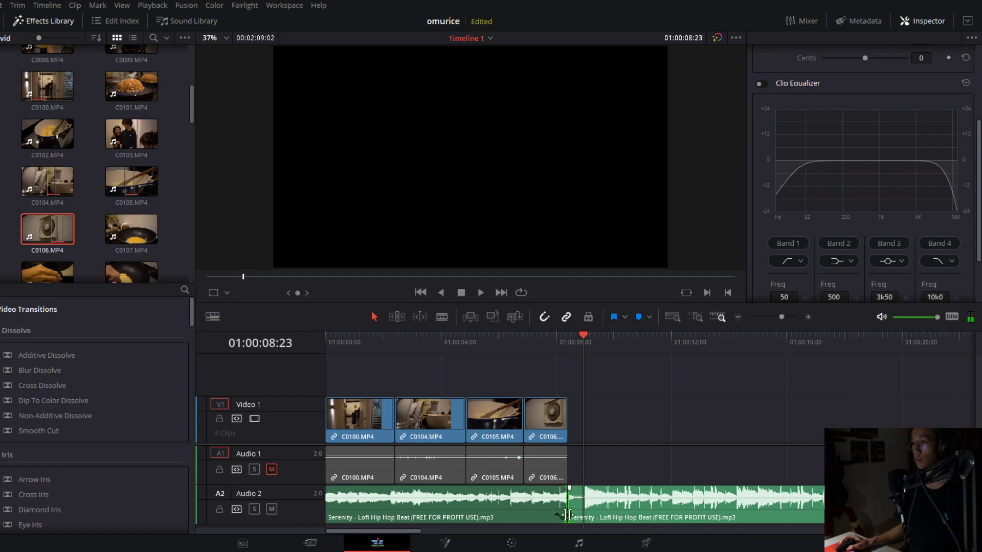
# Roll the cut between the Serenity segments to about 01:00:08:16, slightly past the end of C0106.
pyautogui.click(807, 317)
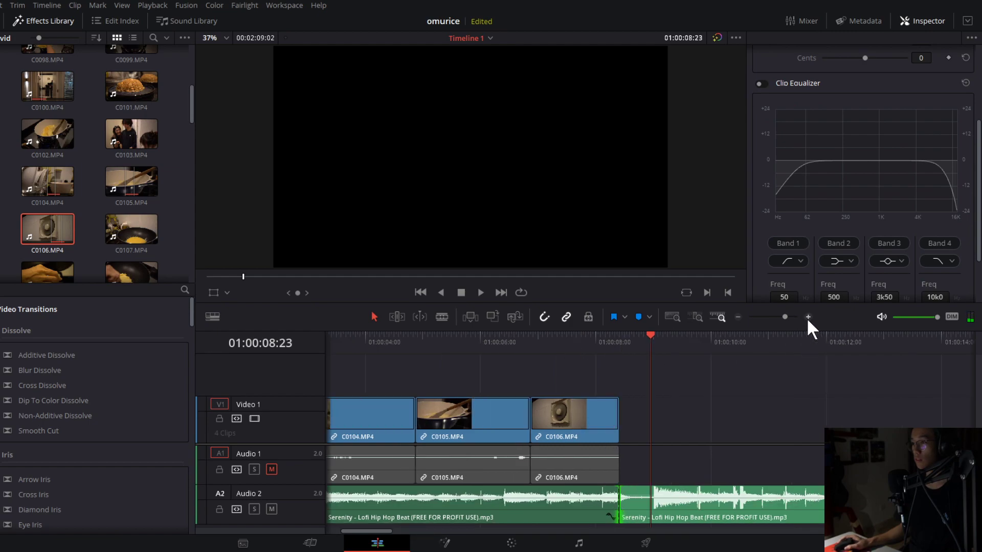
pyautogui.click(807, 317)
pyautogui.moveTo(588, 512); pyautogui.dragTo(618, 519)
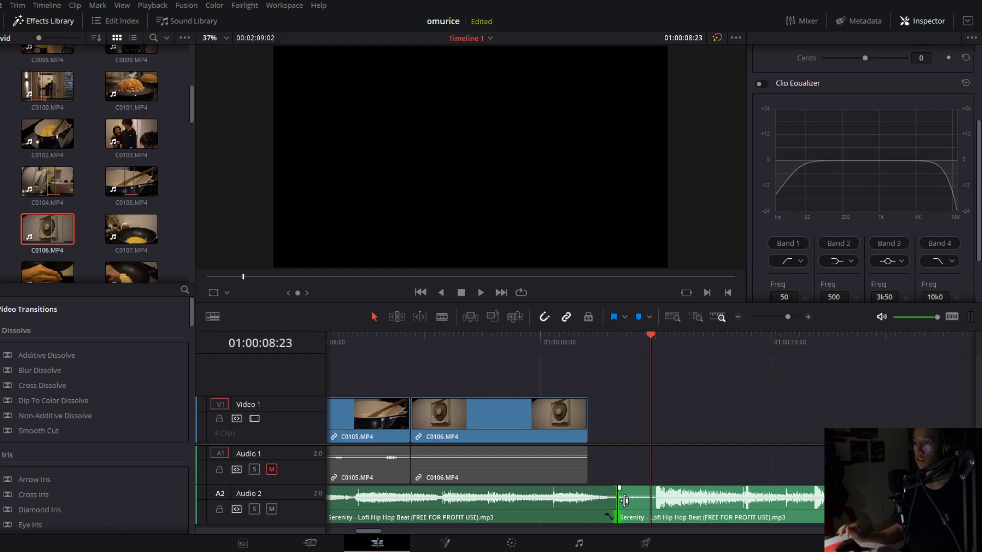
pyautogui.click(588, 337)
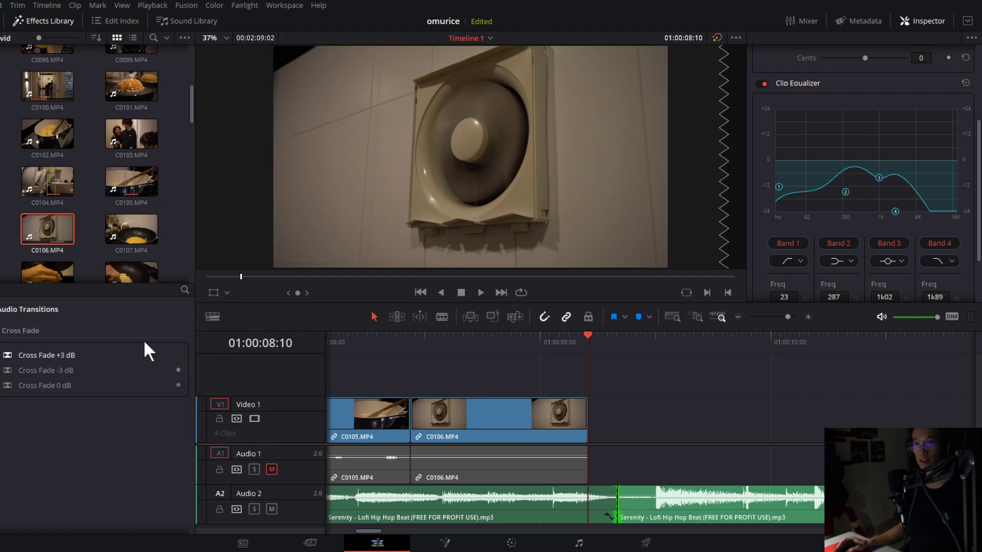
# Add a Cross Fade -3 dB transition at the Serenity cut, shorten it to 4 frames, and play through it.
pyautogui.moveTo(103, 371); pyautogui.dragTo(625, 498)
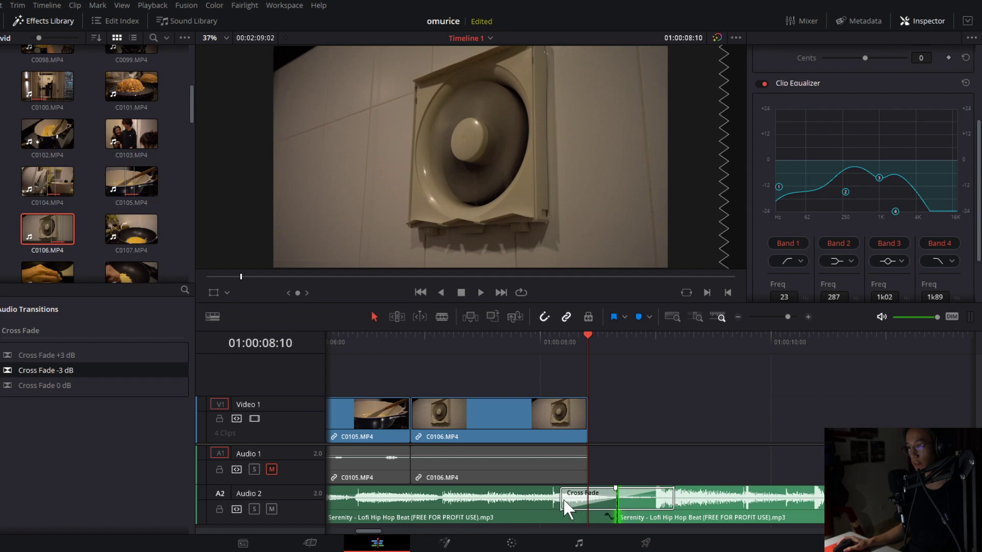
pyautogui.moveTo(562, 496); pyautogui.dragTo(608, 499)
pyautogui.click(560, 339)
pyautogui.press('space')
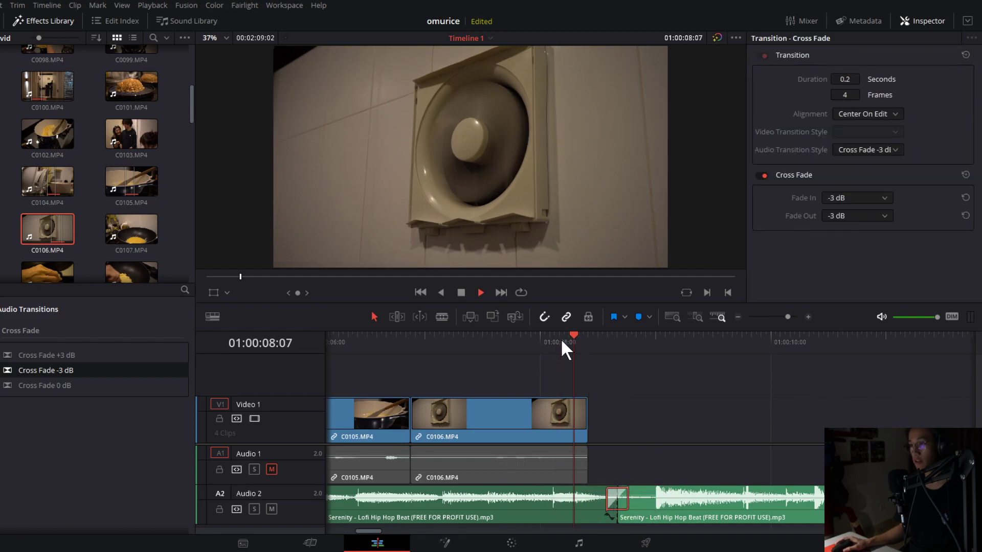
pyautogui.press('space')
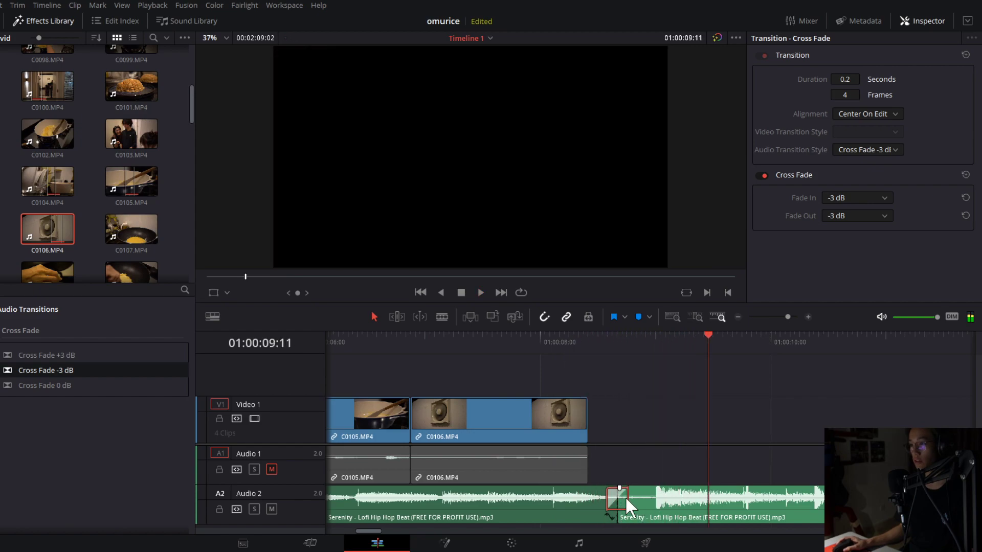
# Lengthen the cross fade at the Serenity cut to 13 frames and play through it.
pyautogui.moveTo(628, 500); pyautogui.dragTo(648, 499)
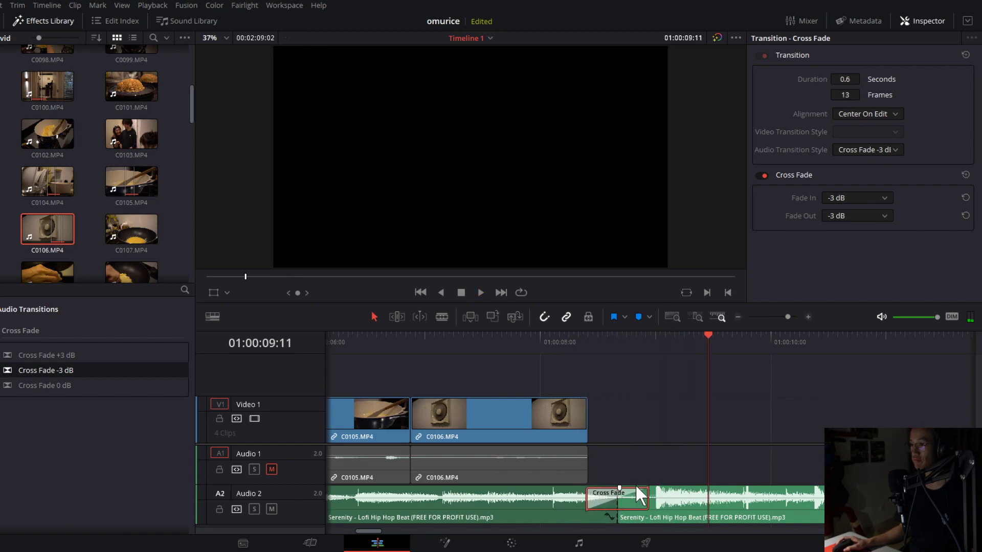
pyautogui.click(569, 338)
pyautogui.press('space')
pyautogui.press('space')
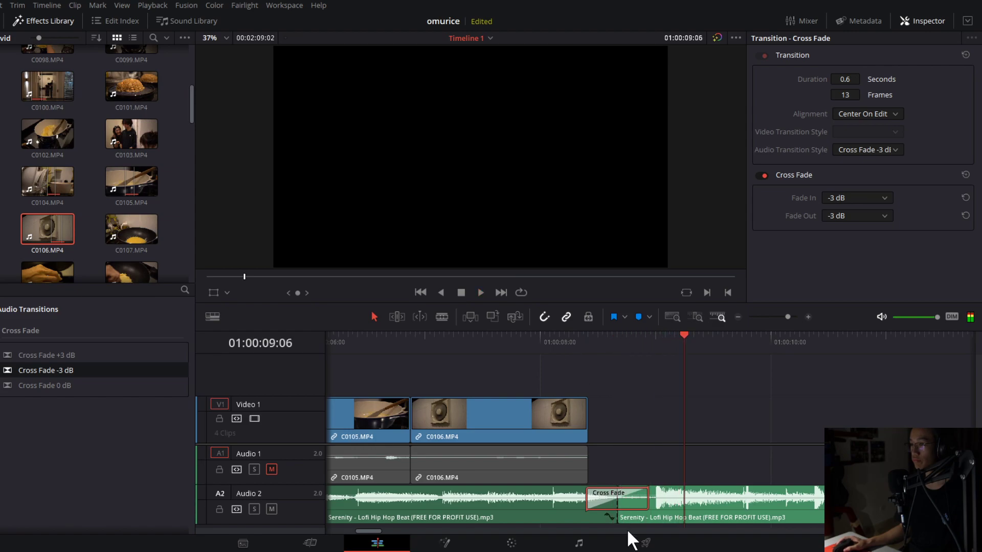
# Roll the Serenity cut with its cross fade to about 01:00:08:20 and play through the transition.
pyautogui.moveTo(621, 518); pyautogui.dragTo(635, 517)
pyautogui.click(560, 343)
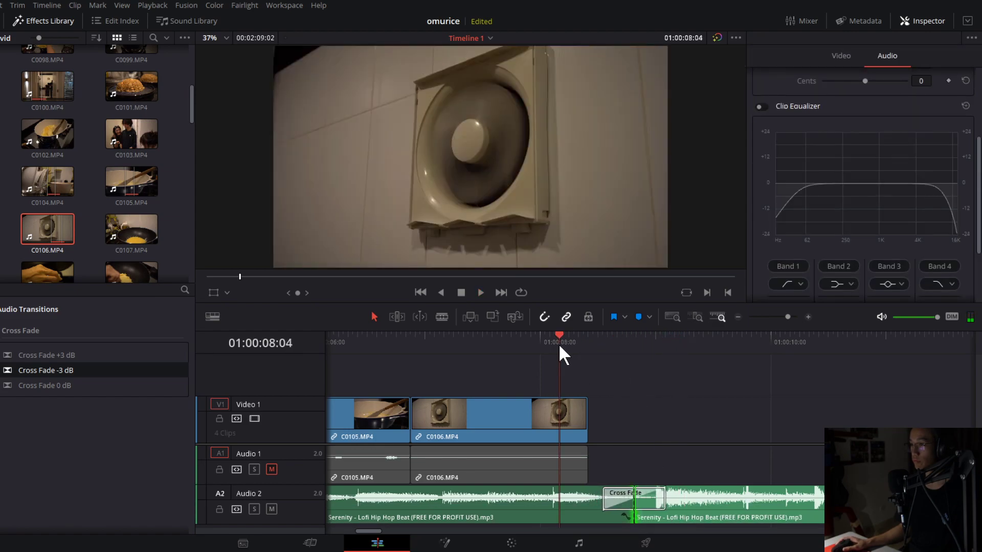
pyautogui.press('space')
pyautogui.press('space')
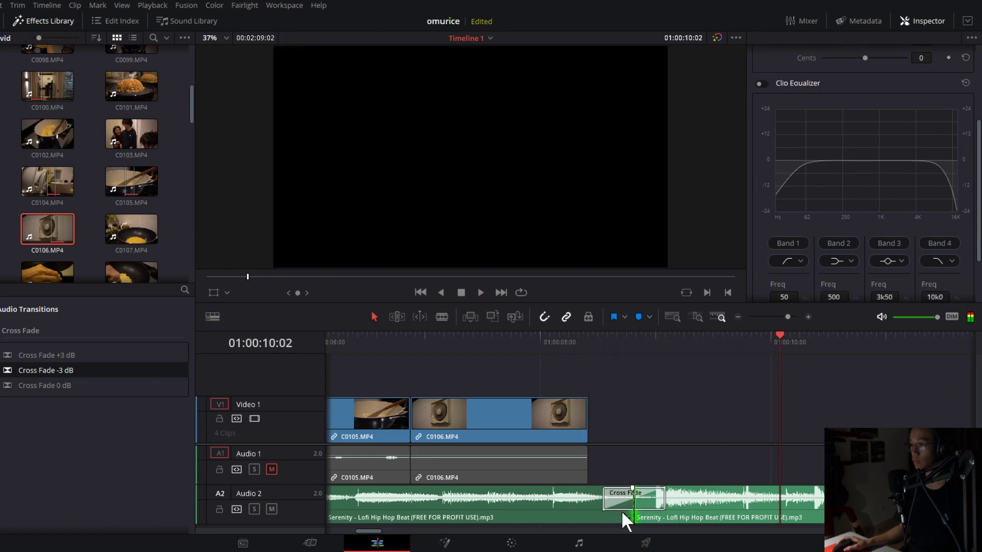
# Add a fade-in of about 11 frames to the start of the first Serenity segment and replay the sequence from the beginning.
pyautogui.click(733, 317)
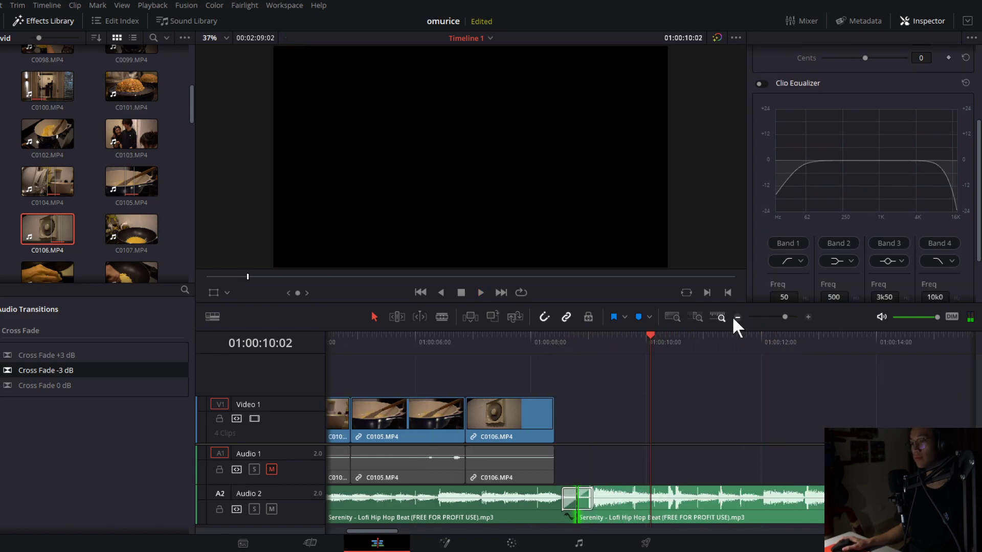
pyautogui.click(736, 317)
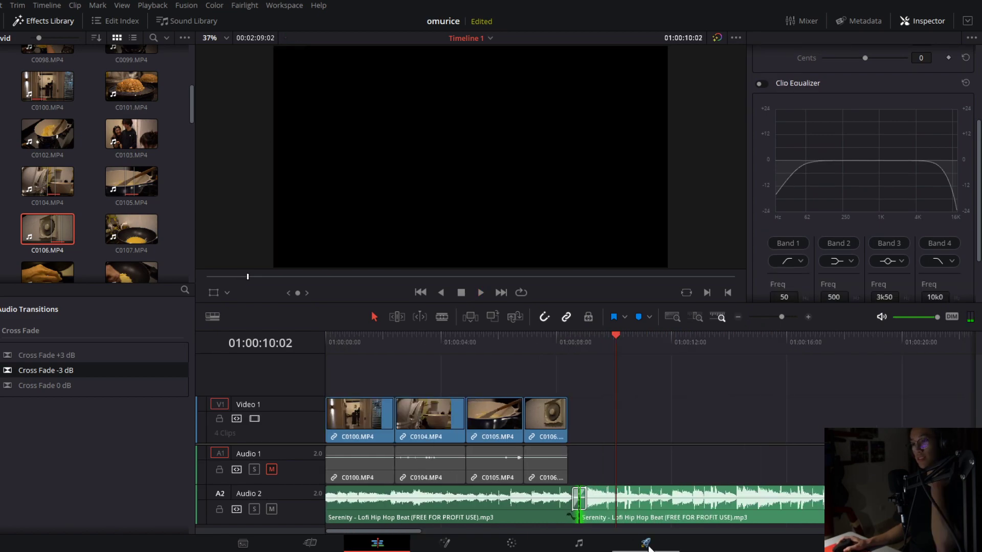
pyautogui.click(384, 341)
pyautogui.press('Home')
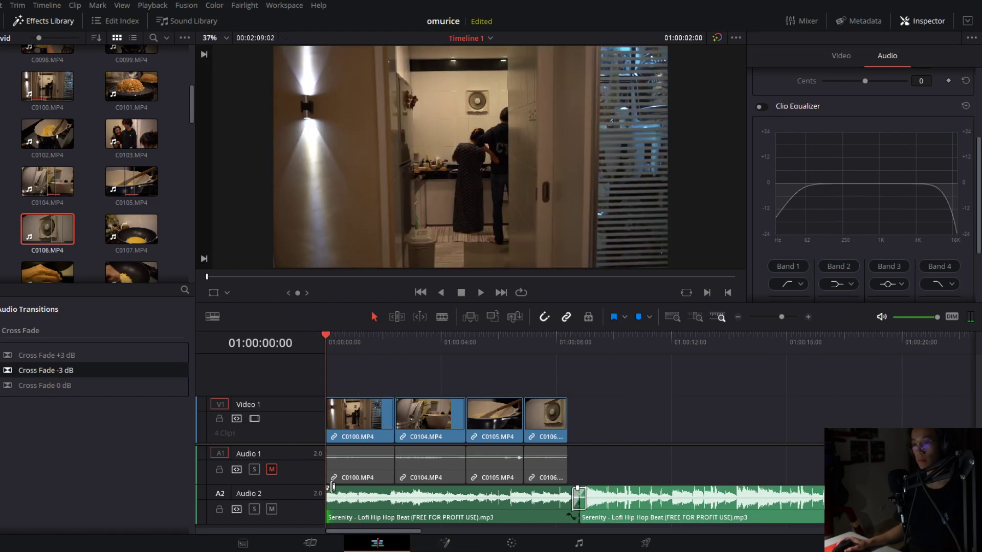
pyautogui.press('space')
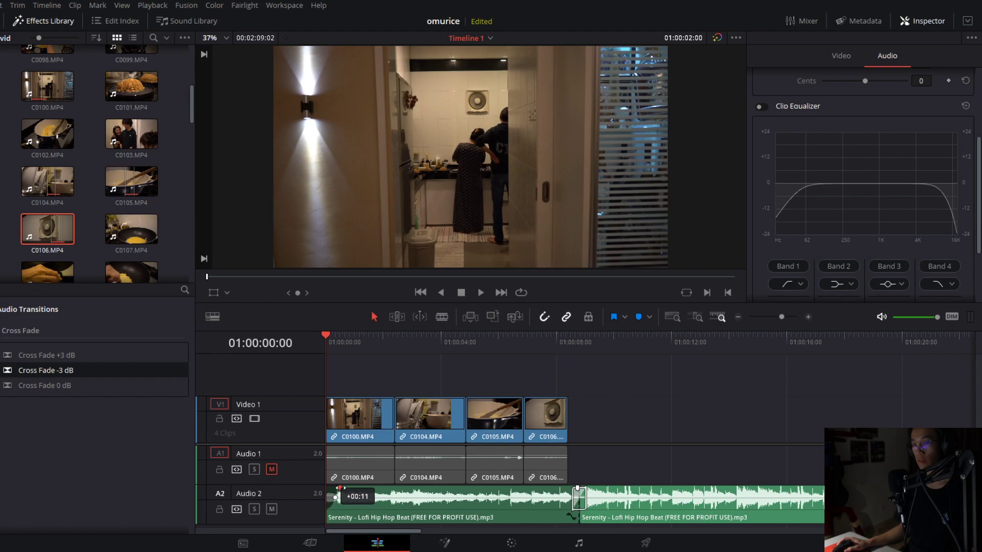
pyautogui.press('space')
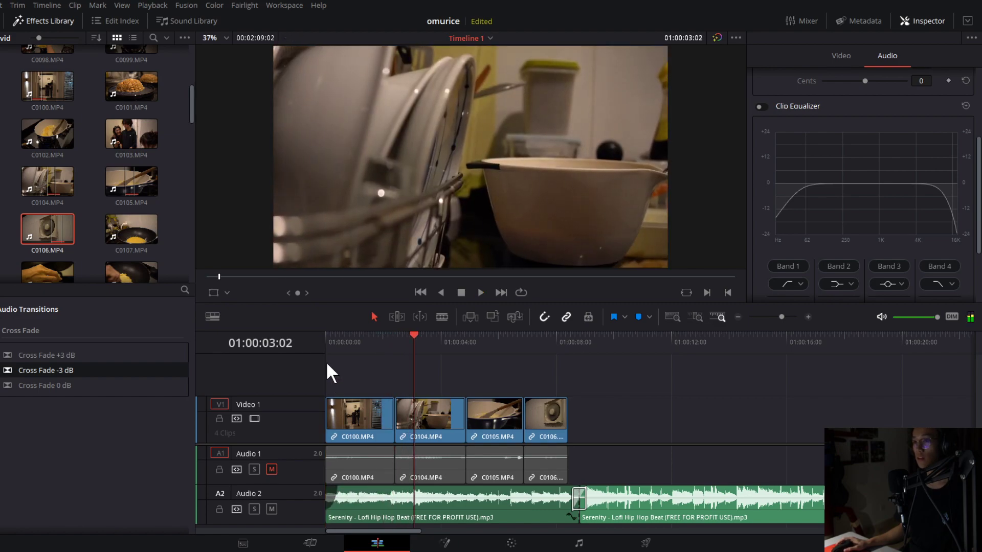
pyautogui.click(326, 339)
pyautogui.press('space')
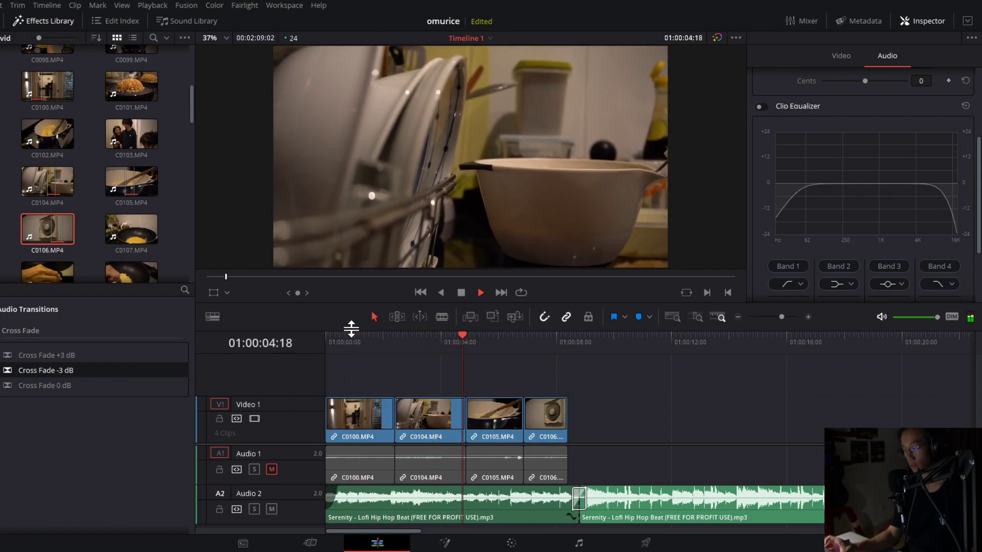
pyautogui.press('space')
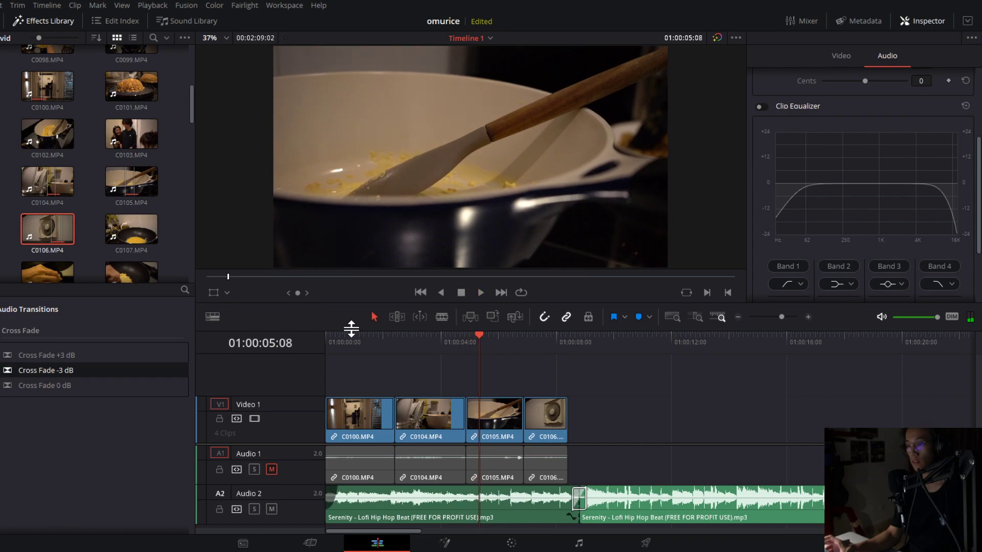
# Play the sequence past the end of the footage, and skim source clips C0090 and C0091 for the next shots.
pyautogui.press('space')
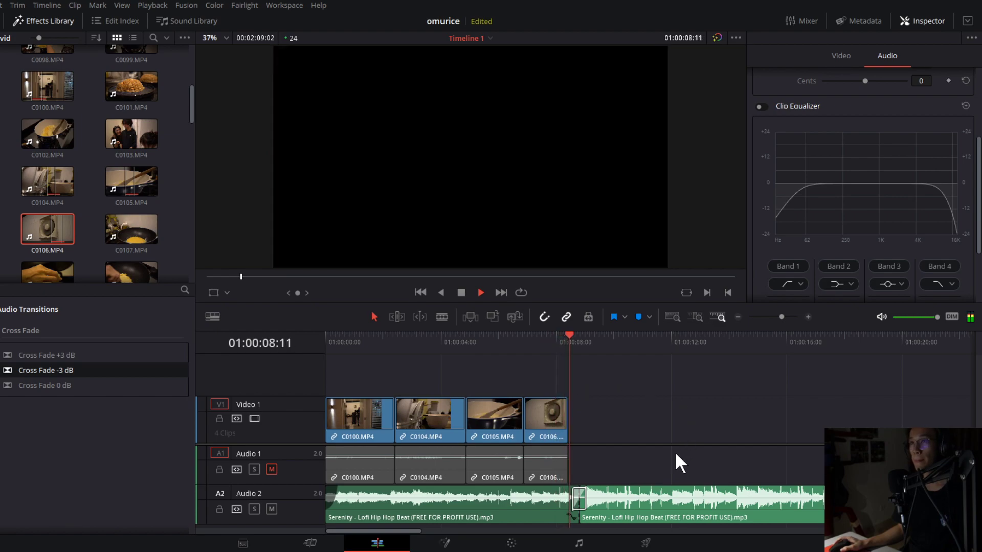
pyautogui.click(552, 433)
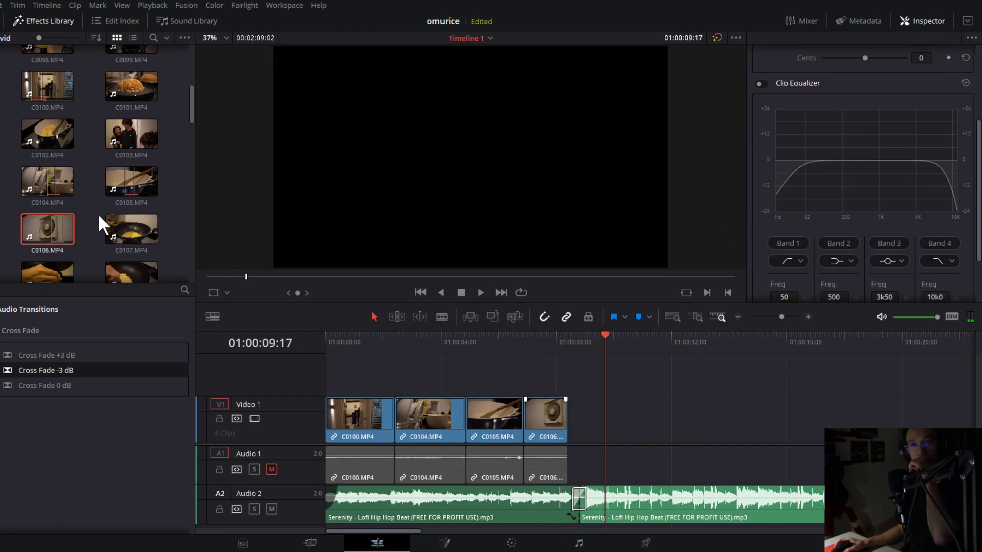
pyautogui.scroll(4, 98, 213)
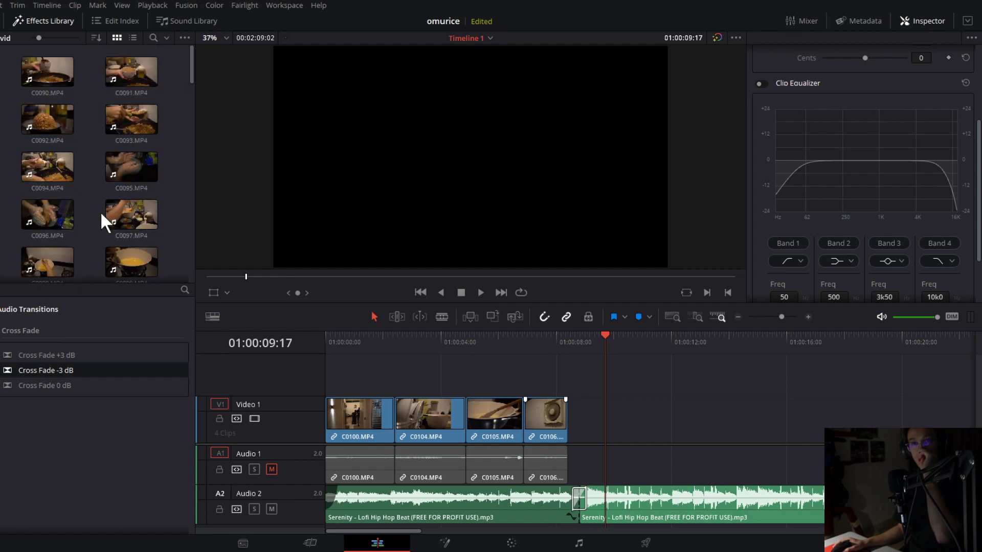
pyautogui.doubleClick(34, 75)
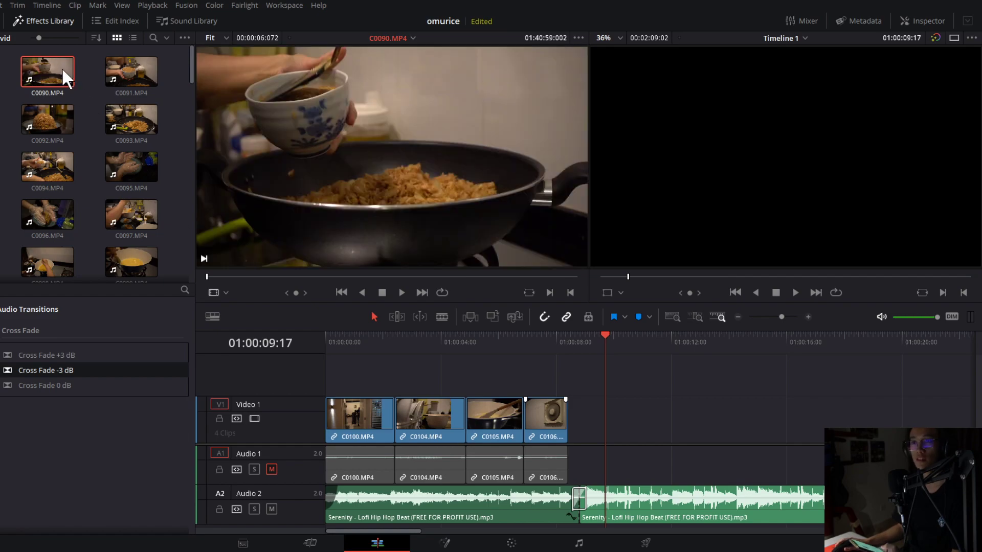
pyautogui.moveTo(266, 276); pyautogui.dragTo(385, 275)
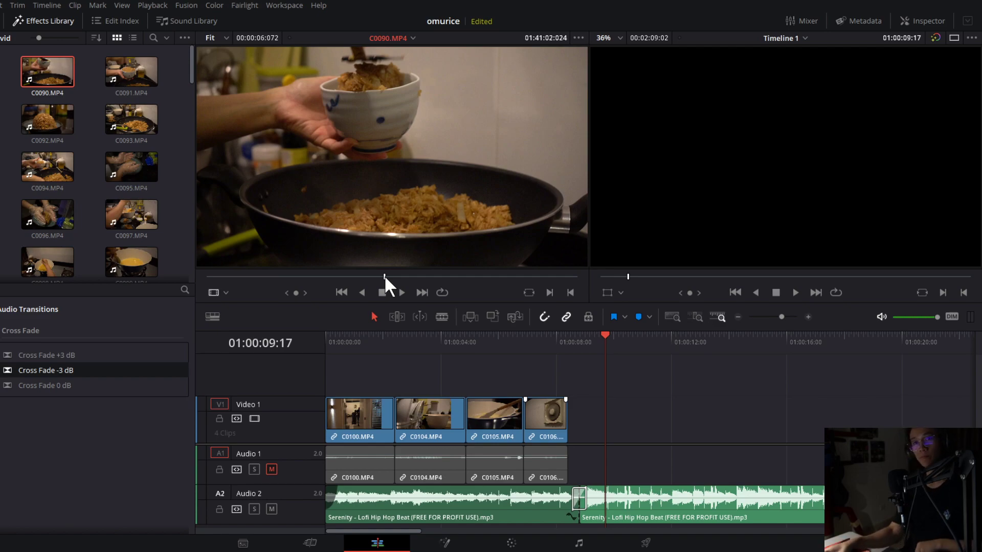
pyautogui.click(138, 62)
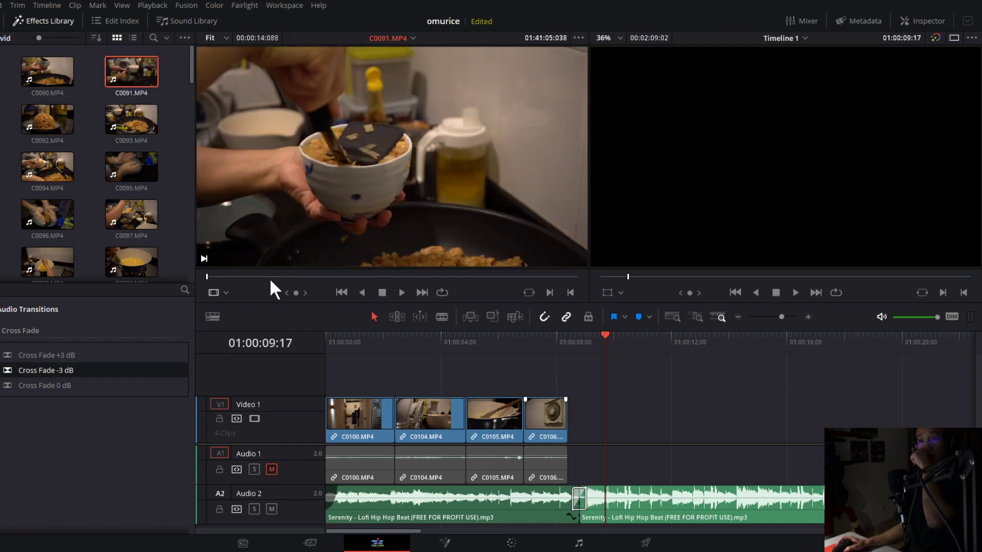
pyautogui.moveTo(273, 277); pyautogui.dragTo(394, 277)
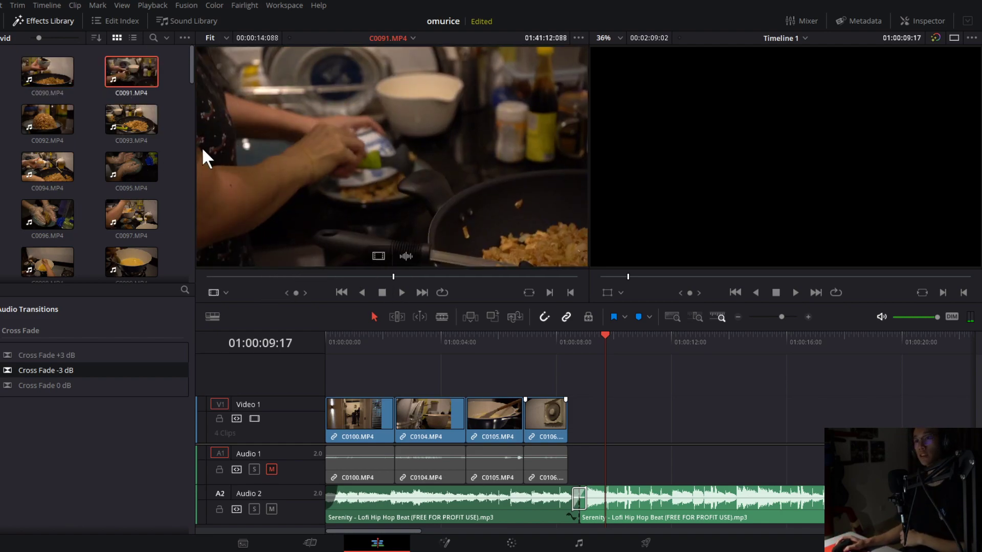
# Play through source clip C0090 and set its In point at 01:41:00:069, where the rice is scooped from the pan.
pyautogui.click(53, 75)
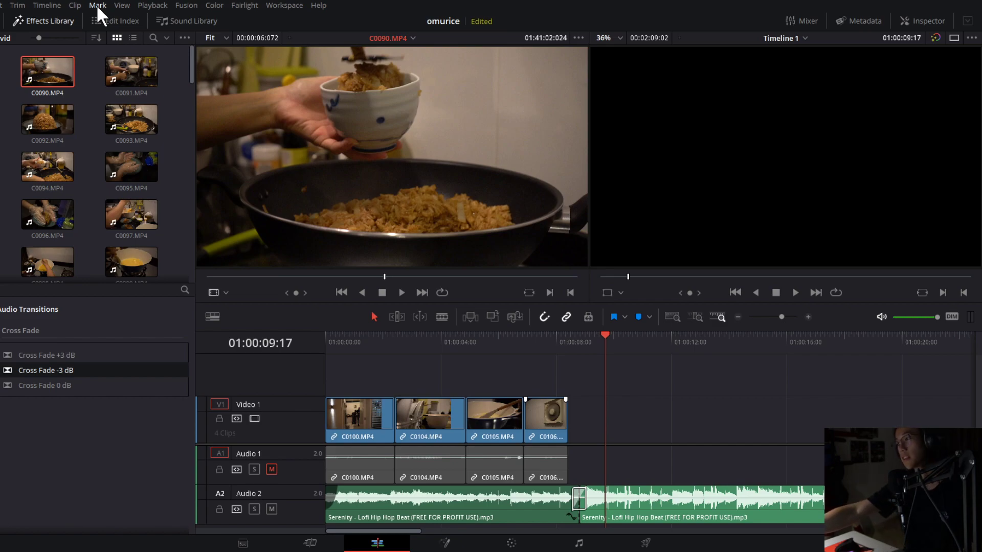
pyautogui.click(54, 50)
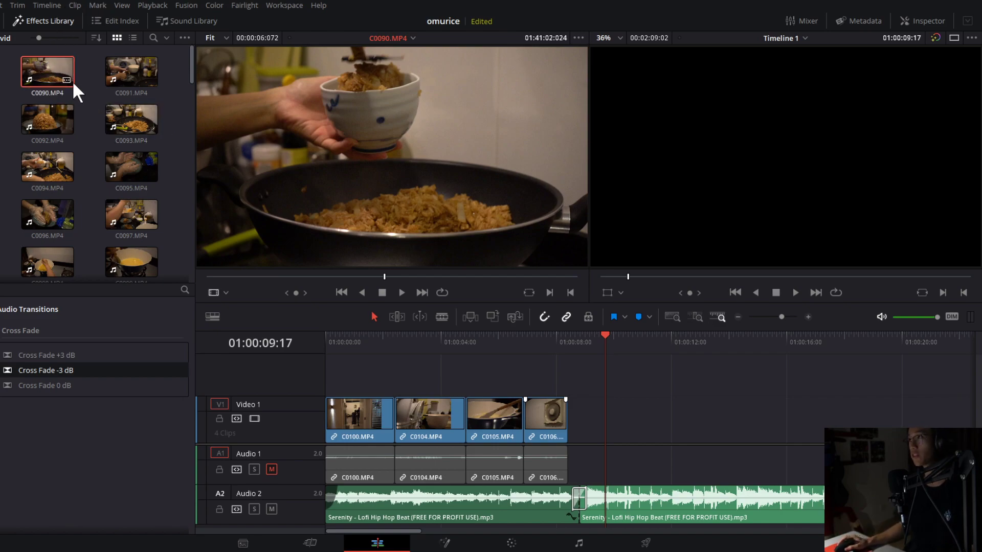
pyautogui.click(225, 276)
pyautogui.press('space')
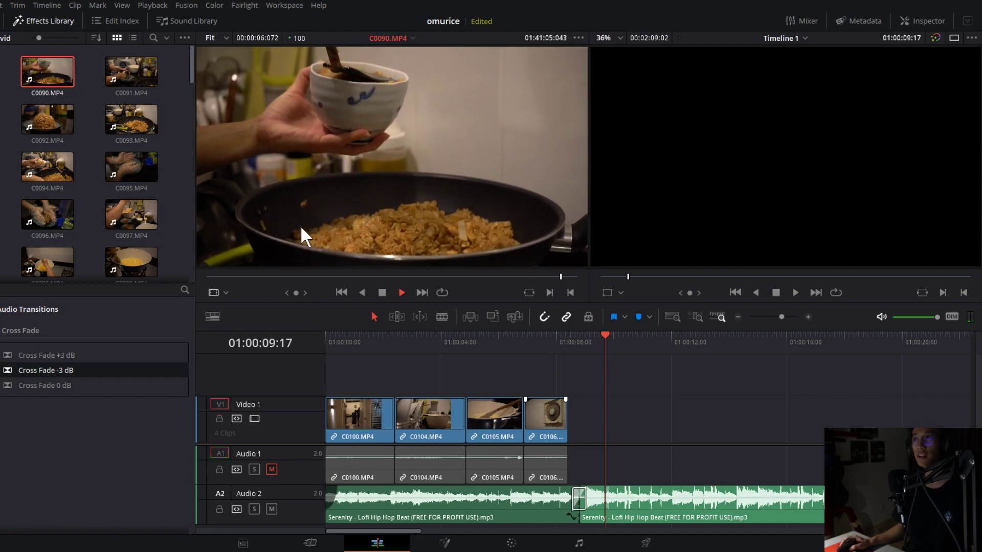
pyautogui.press('space')
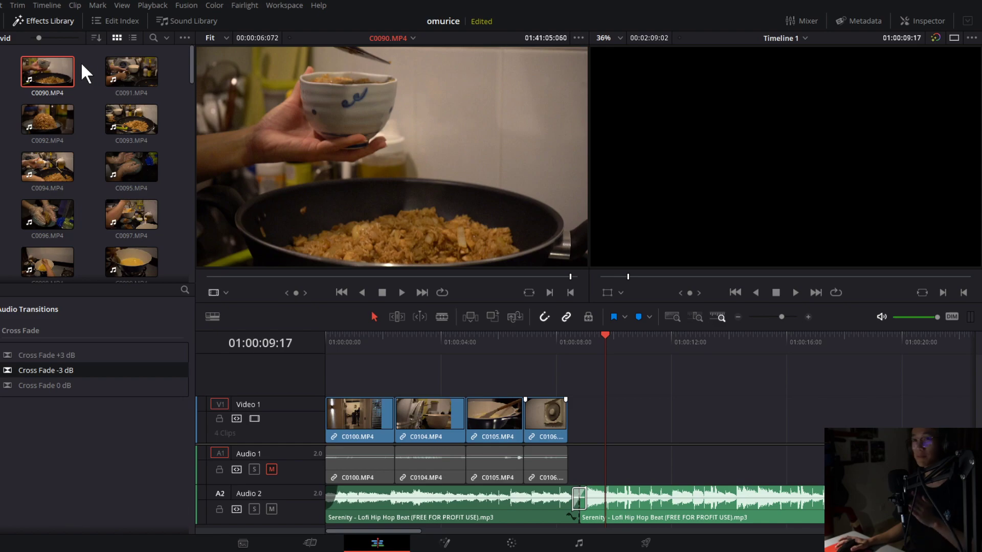
pyautogui.click(243, 281)
pyautogui.click(225, 279)
pyautogui.press('space')
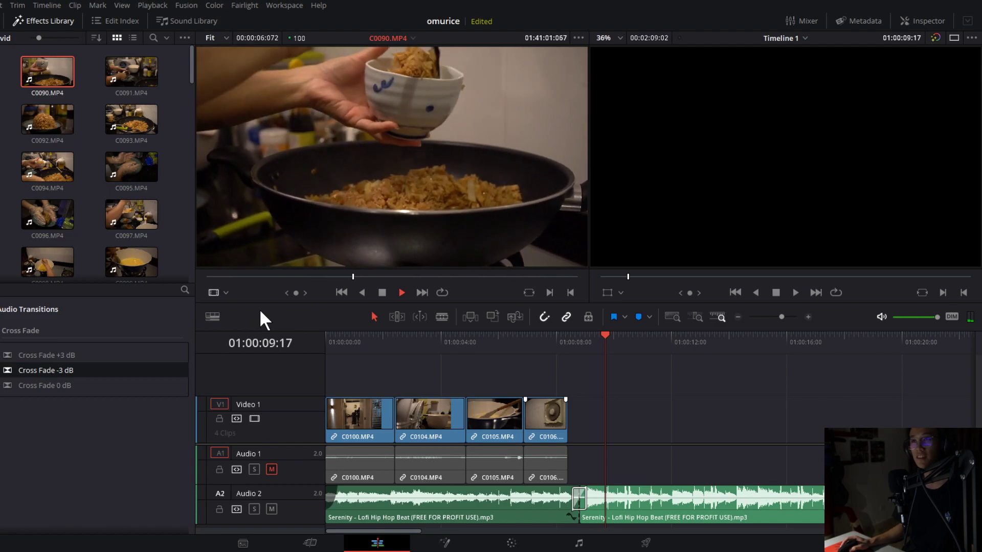
pyautogui.press('space')
pyautogui.moveTo(340, 277); pyautogui.dragTo(299, 274)
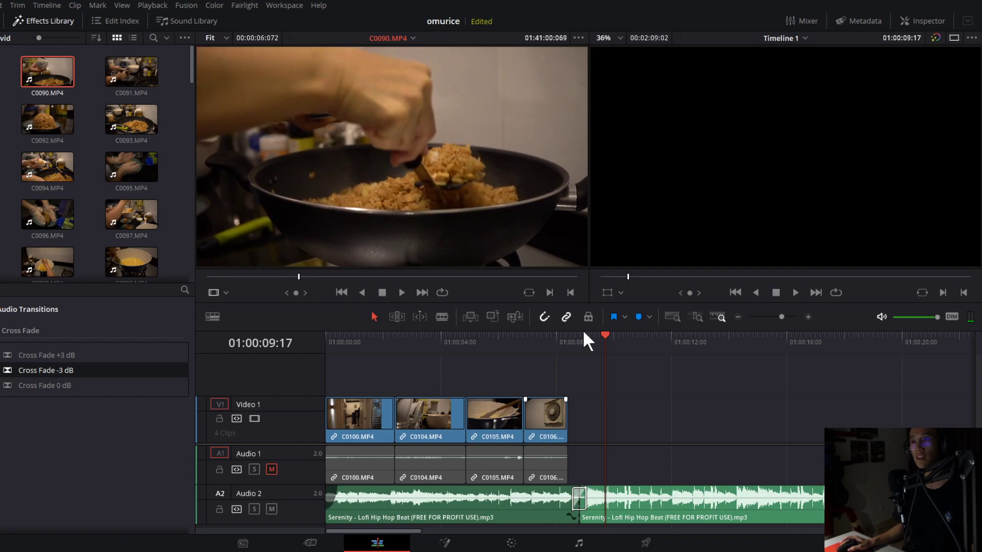
pyautogui.click(549, 293)
# Set C0090's Out point at 01:41:03:023 and place the marked section on Video 1 at the Serenity cut.
pyautogui.press('space')
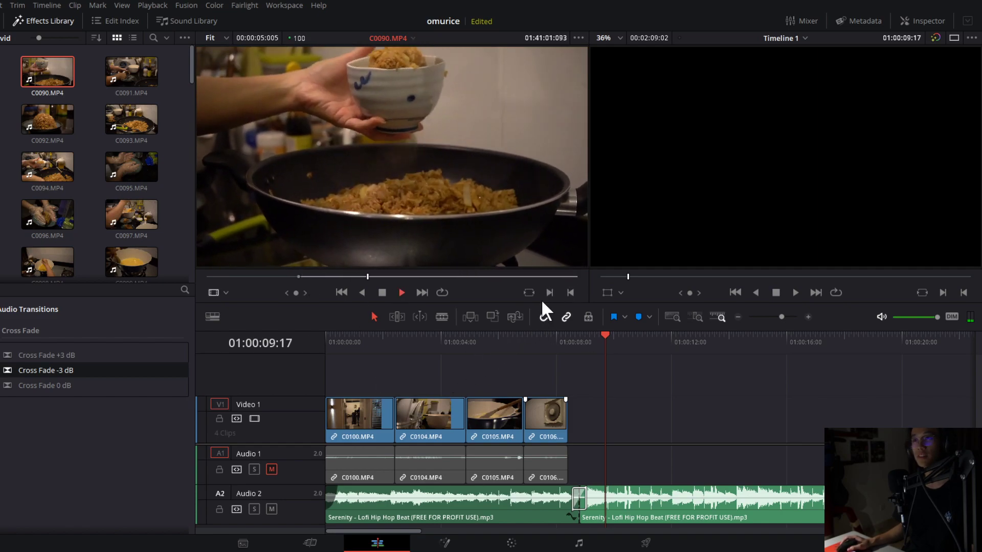
pyautogui.press('space')
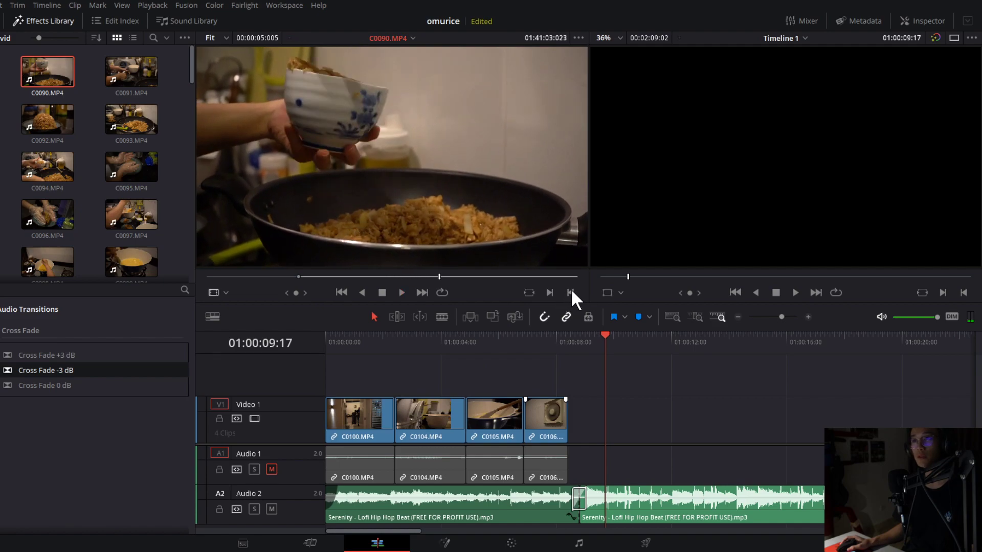
pyautogui.click(570, 292)
pyautogui.moveTo(350, 143); pyautogui.dragTo(580, 415)
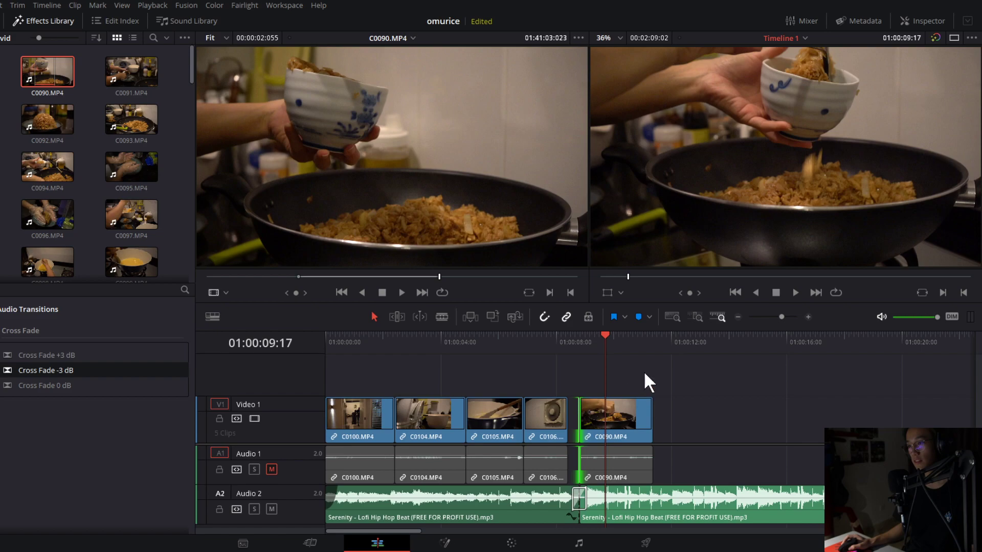
# Shift the C0090 clip on the timeline so that it starts at 01:00:09:00, at the end of the cross fade.
pyautogui.click(808, 318)
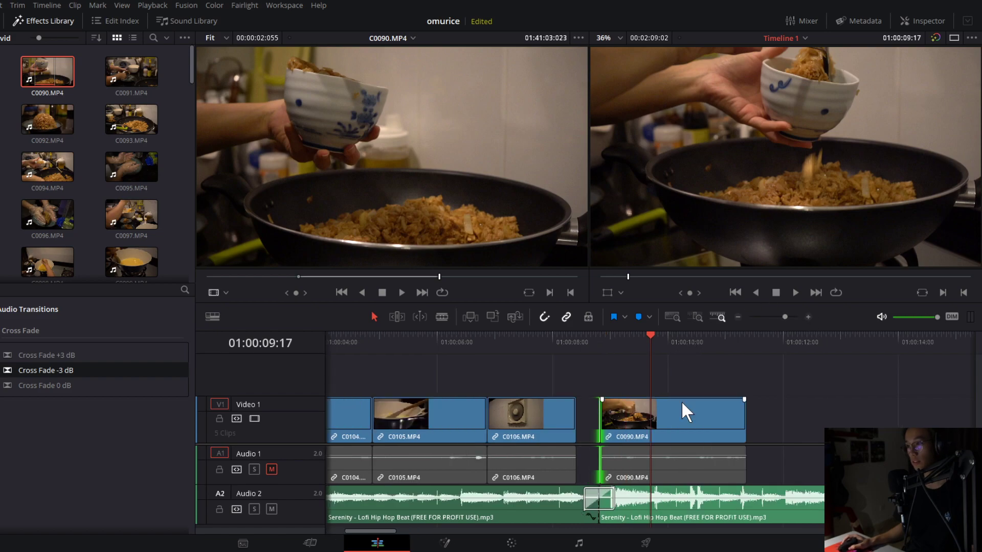
pyautogui.moveTo(685, 411); pyautogui.dragTo(700, 412)
pyautogui.click(604, 344)
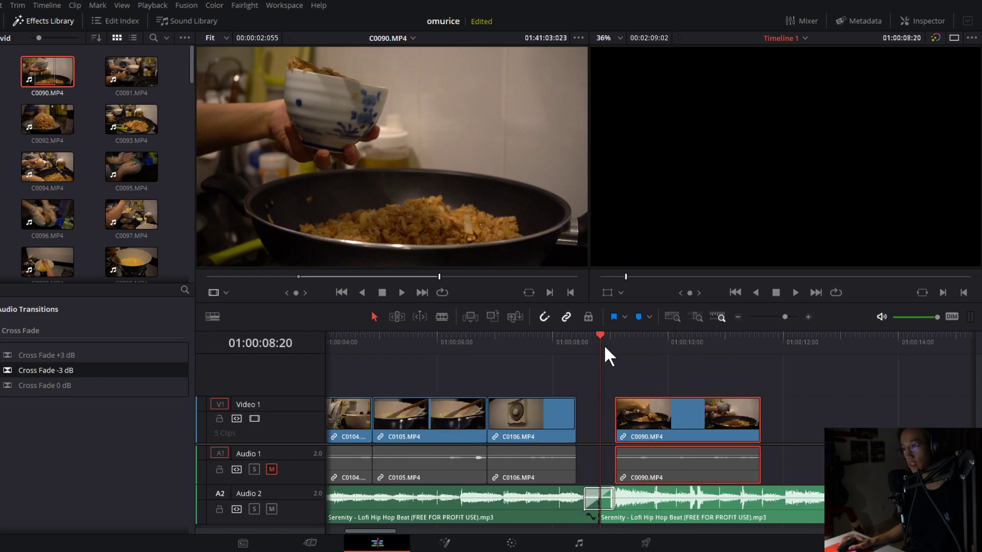
pyautogui.press('Right')
pyautogui.press('Right')
pyautogui.press('Right')
pyautogui.press('Right')
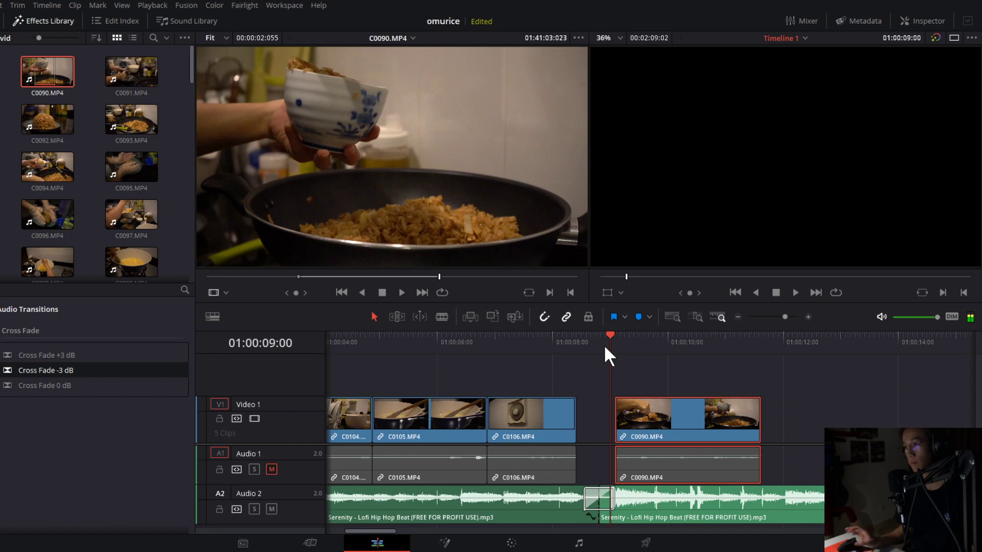
pyautogui.moveTo(654, 413); pyautogui.dragTo(643, 407)
# Play C0090 against the music and trim its end back to the beat at 01:00:11:07.
pyautogui.click(587, 344)
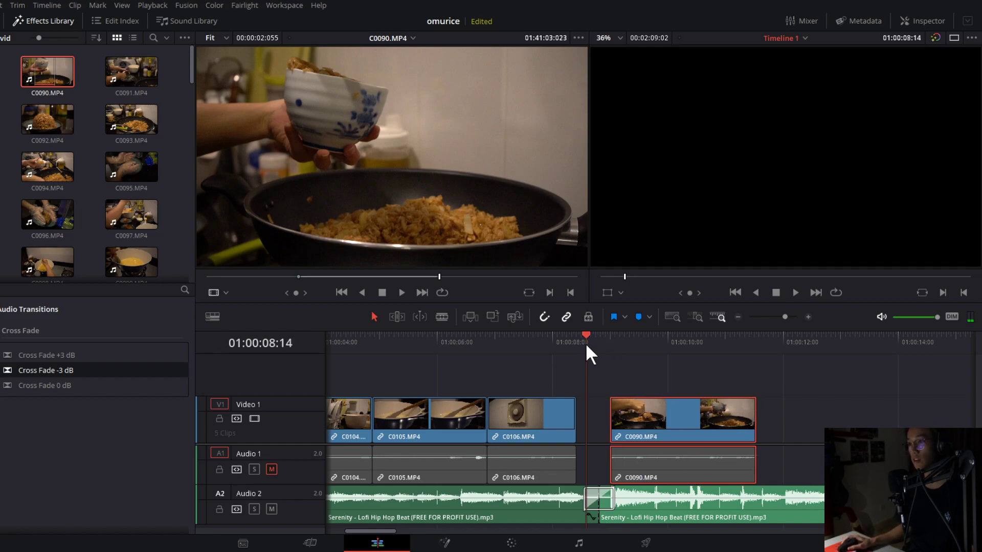
pyautogui.press('space')
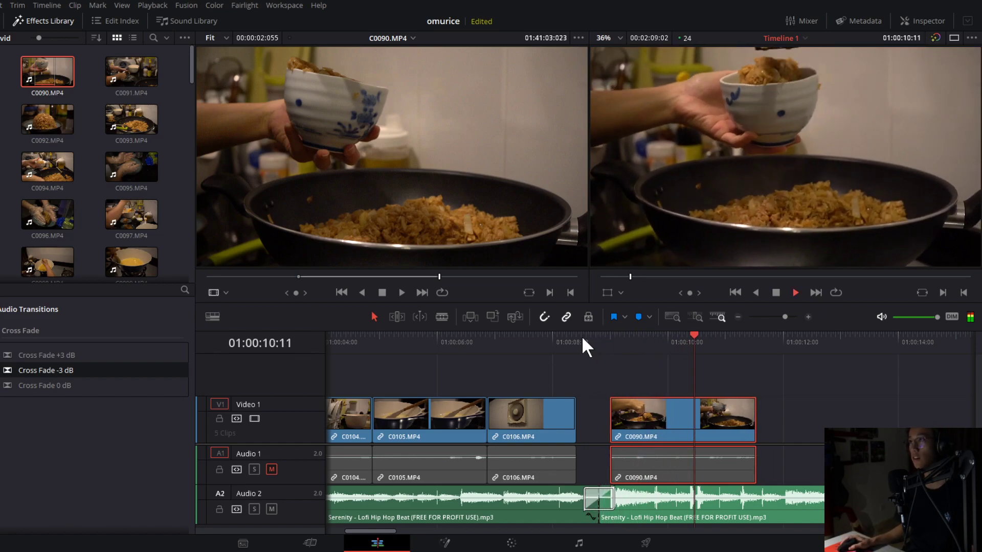
pyautogui.press('space')
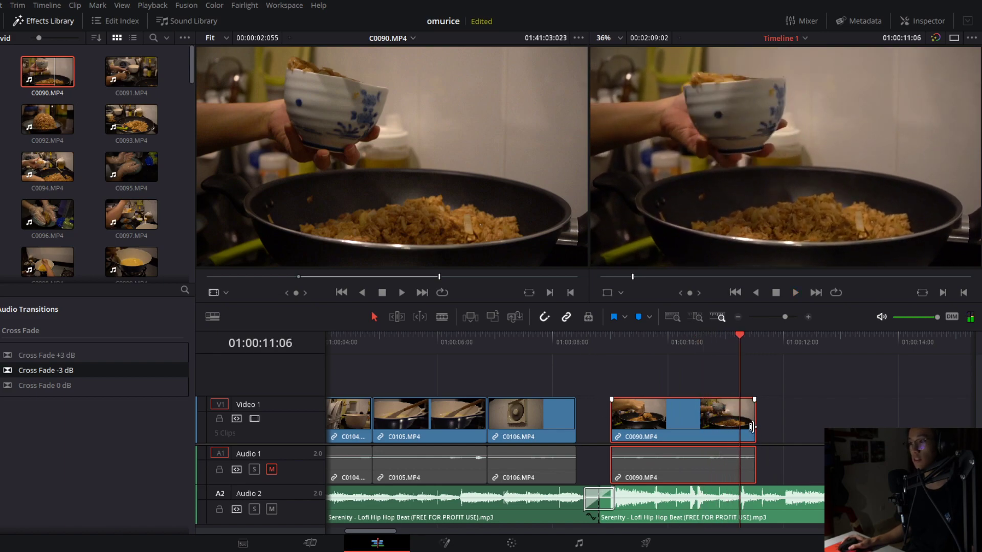
pyautogui.press('Right')
pyautogui.moveTo(750, 427); pyautogui.dragTo(740, 426)
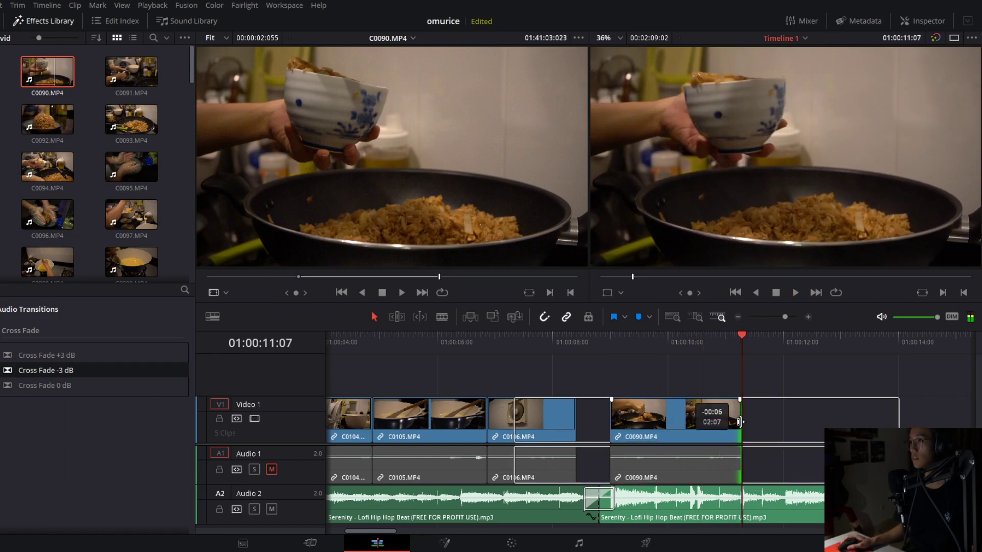
# Mark the bowl-lifting section of C0091 with its Out point at 01:41:18:063, and place it directly after C0090.
pyautogui.click(111, 81)
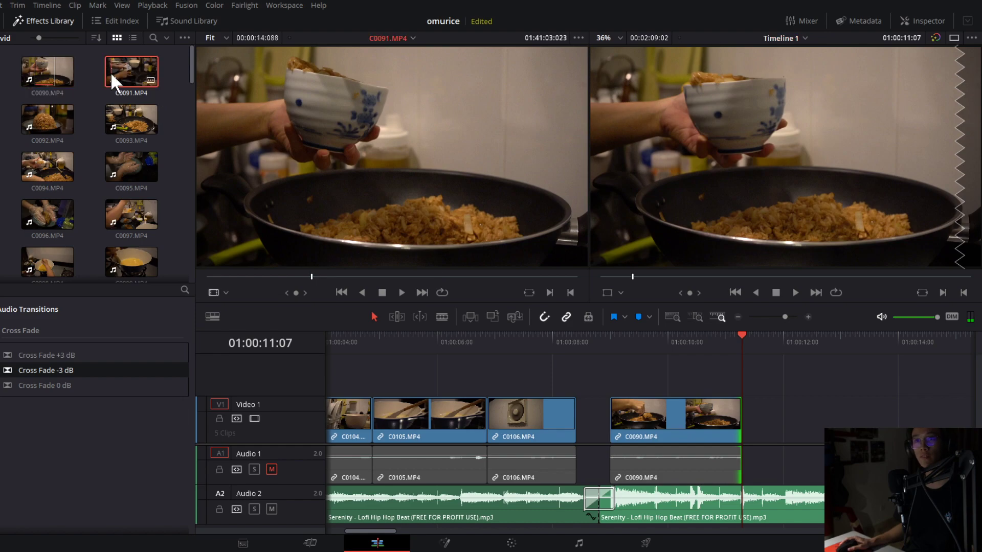
pyautogui.doubleClick(110, 78)
pyautogui.press('space')
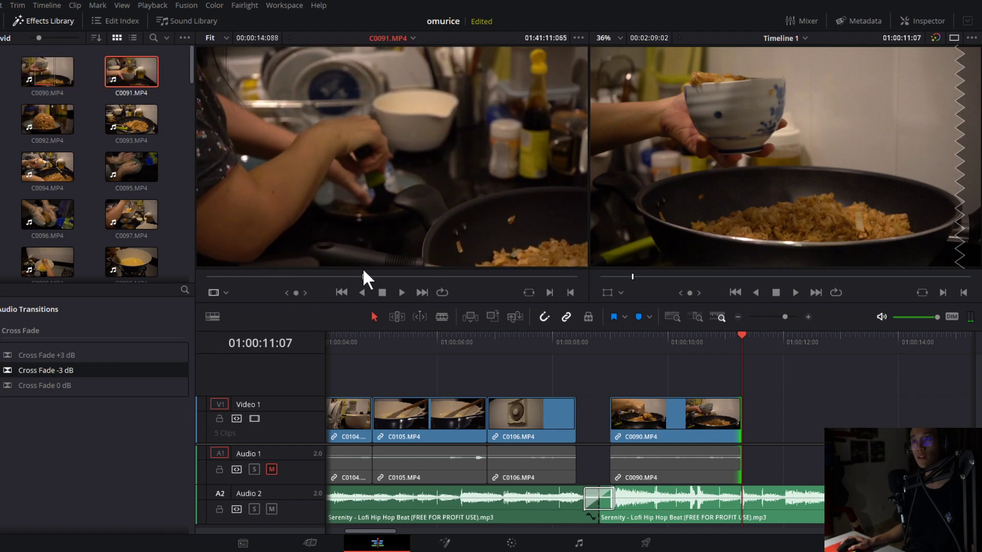
pyautogui.moveTo(422, 256); pyautogui.dragTo(480, 272)
pyautogui.click(550, 294)
pyautogui.press('space')
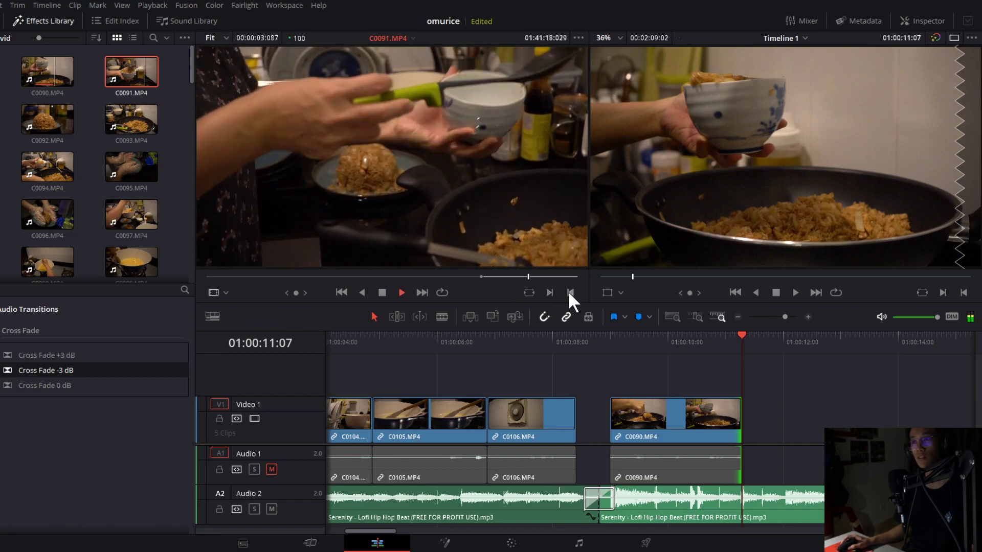
pyautogui.click(569, 292)
pyautogui.moveTo(108, 77); pyautogui.dragTo(739, 423)
# Play across the cut from C0090 to C0091 and trim C0091's end to the beat at 01:00:12:12.
pyautogui.click(725, 341)
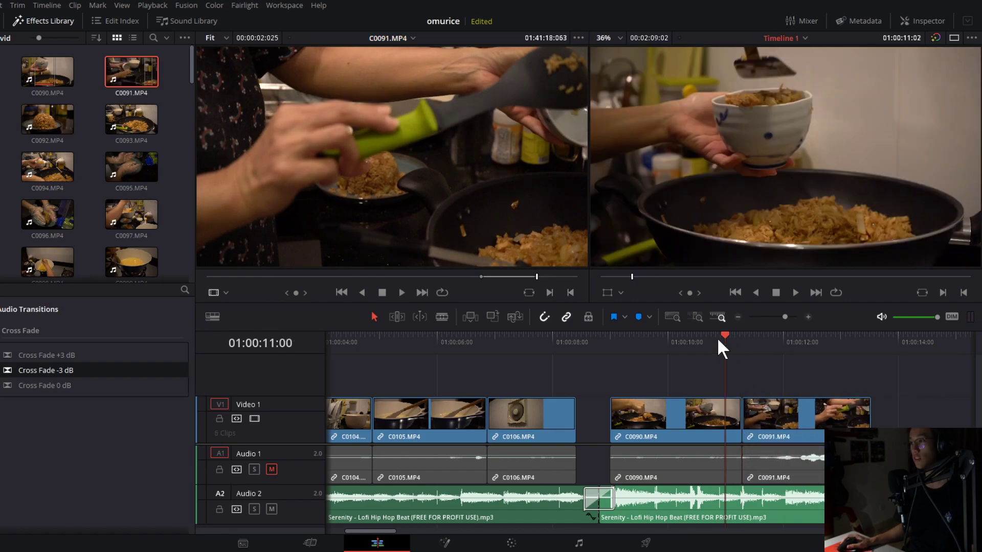
pyautogui.press('space')
pyautogui.click(688, 342)
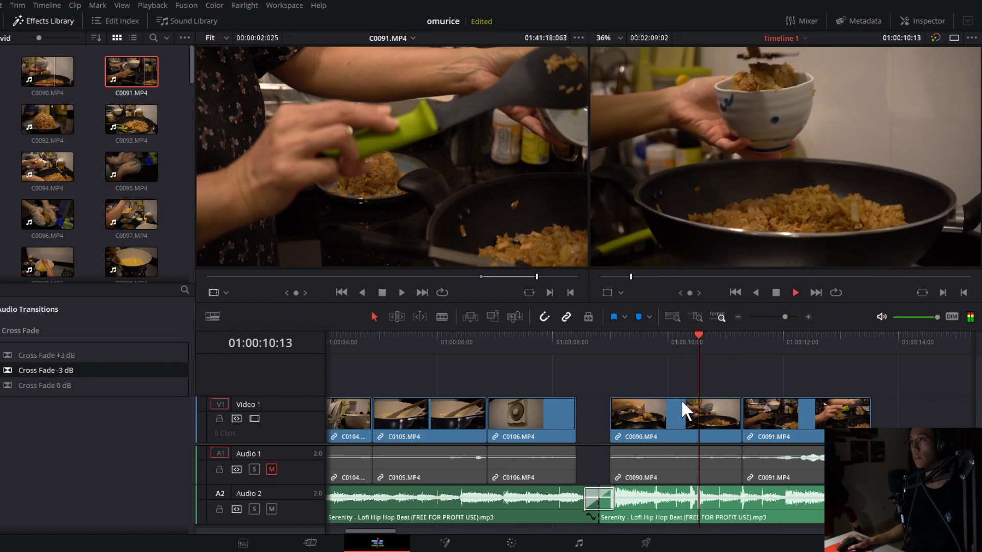
pyautogui.press('space')
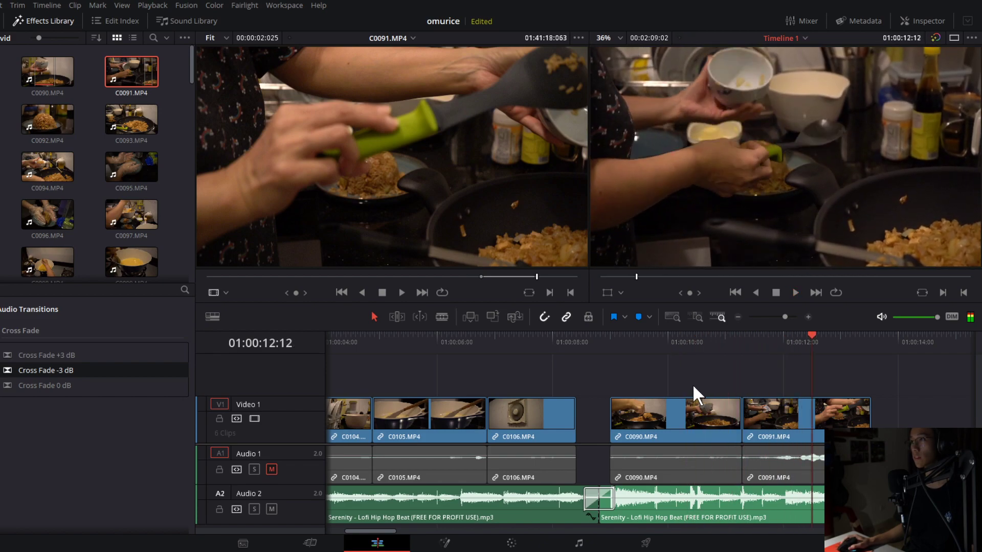
pyautogui.hotkey('shift', ']')
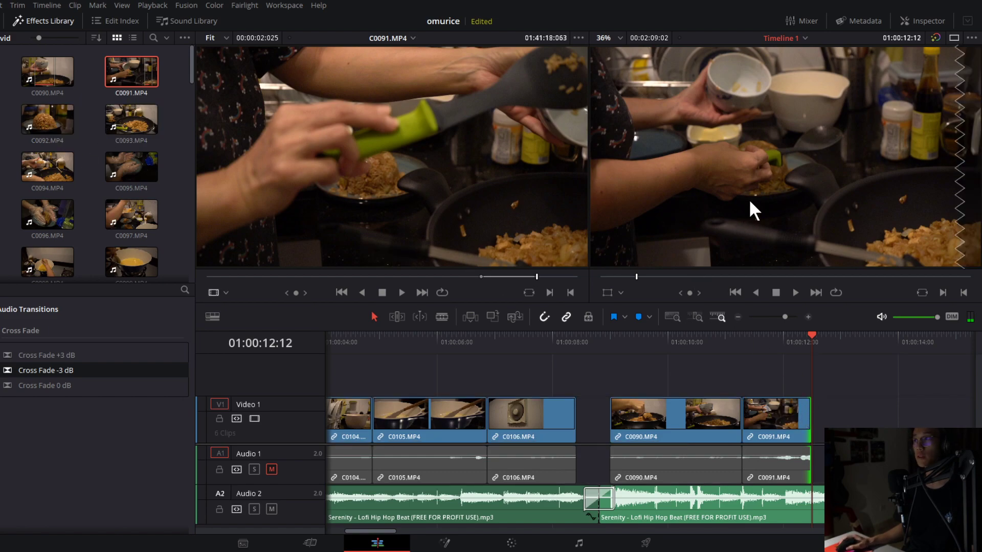
# Check C0092, open C0101 and set its In point at 01:43:54:016, on the shot of the plated rice mounds.
pyautogui.click(69, 104)
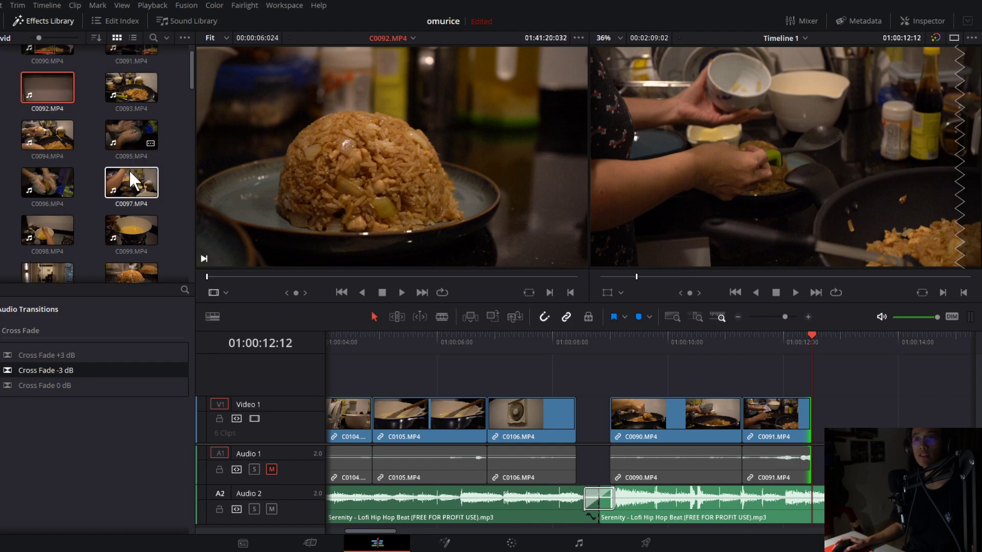
pyautogui.scroll(-3, 95, 174)
pyautogui.click(129, 250)
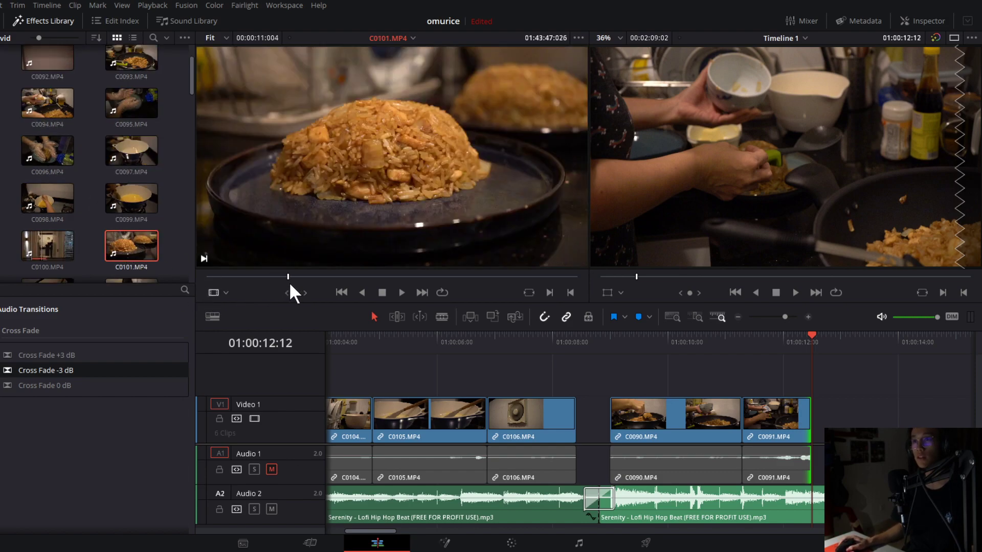
pyautogui.moveTo(289, 281); pyautogui.dragTo(340, 282)
pyautogui.press('space')
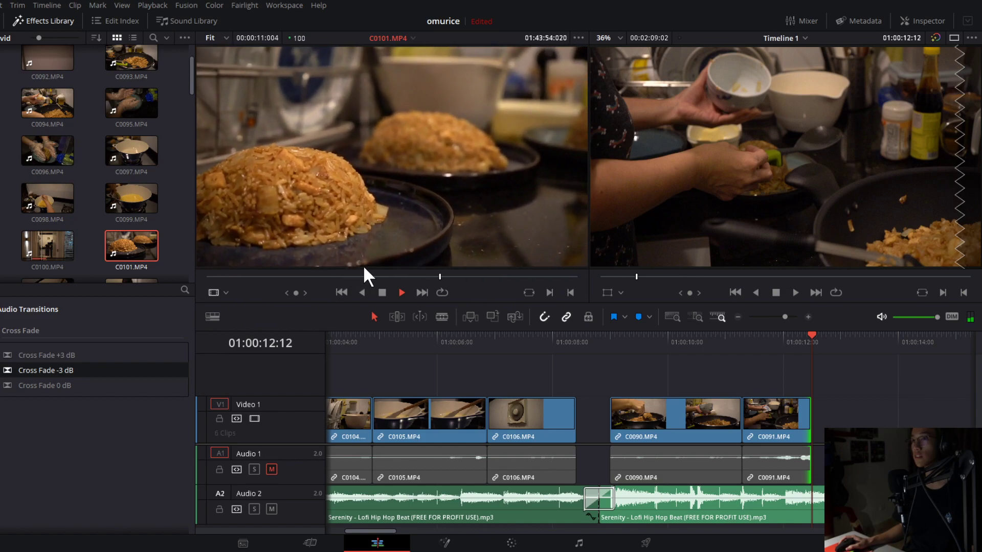
pyautogui.moveTo(428, 273); pyautogui.dragTo(438, 277)
pyautogui.click(547, 292)
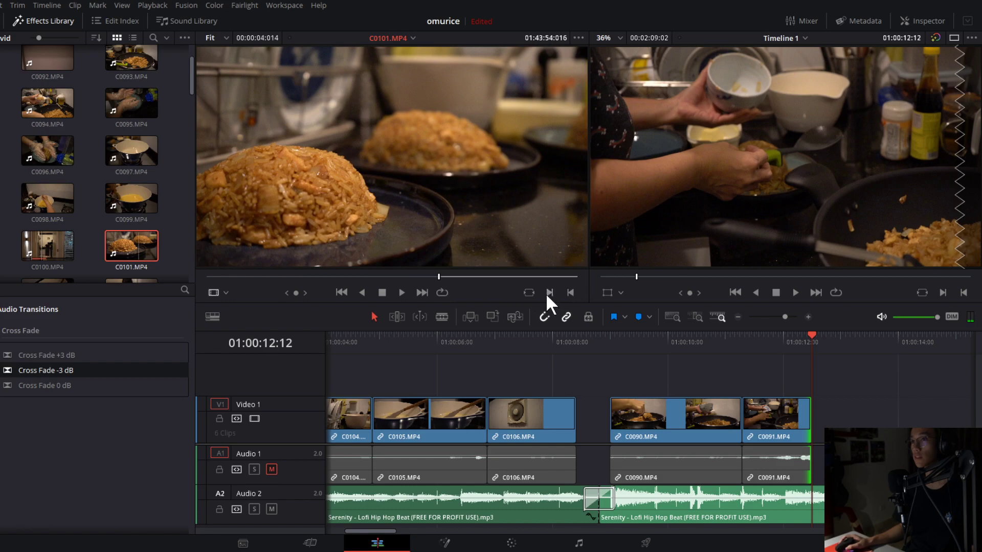
# Set C0101's Out point at 01:43:55:079 and place the marked section directly after C0091 on the timeline.
pyautogui.press('space')
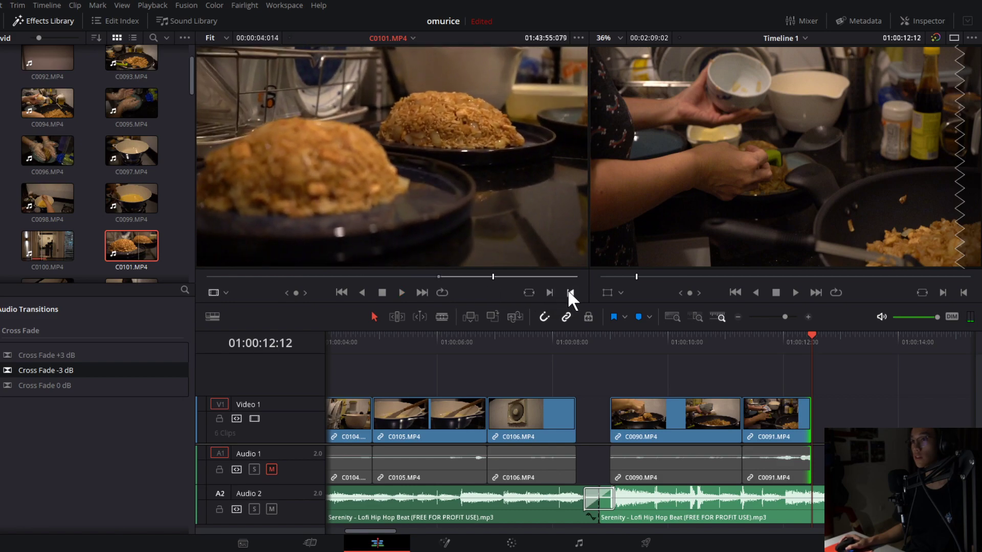
pyautogui.click(568, 291)
pyautogui.moveTo(278, 210); pyautogui.dragTo(814, 416)
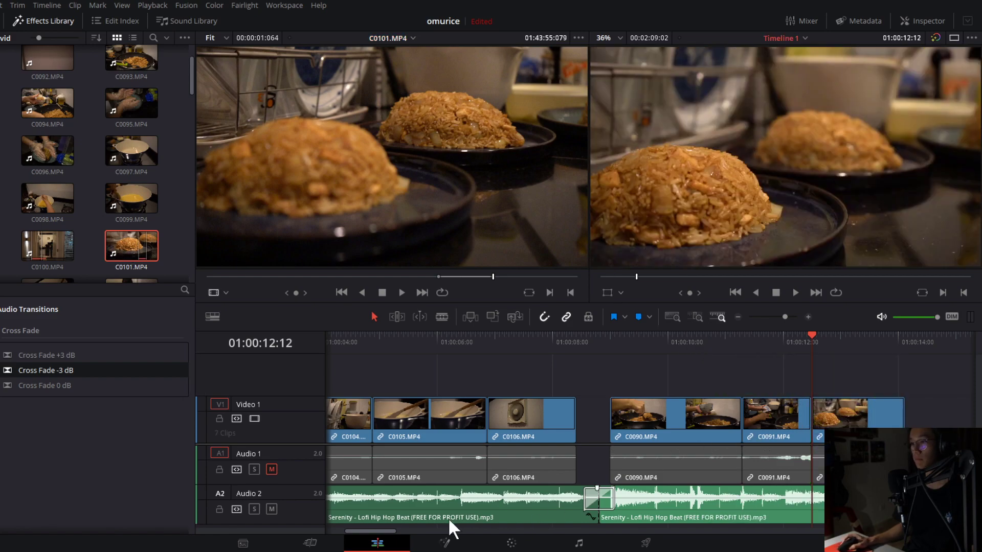
# Play across the cut from C0091 to C0101 and adjust C0101's end to the beat at 01:00:14:06.
pyautogui.moveTo(385, 528); pyautogui.dragTo(423, 530)
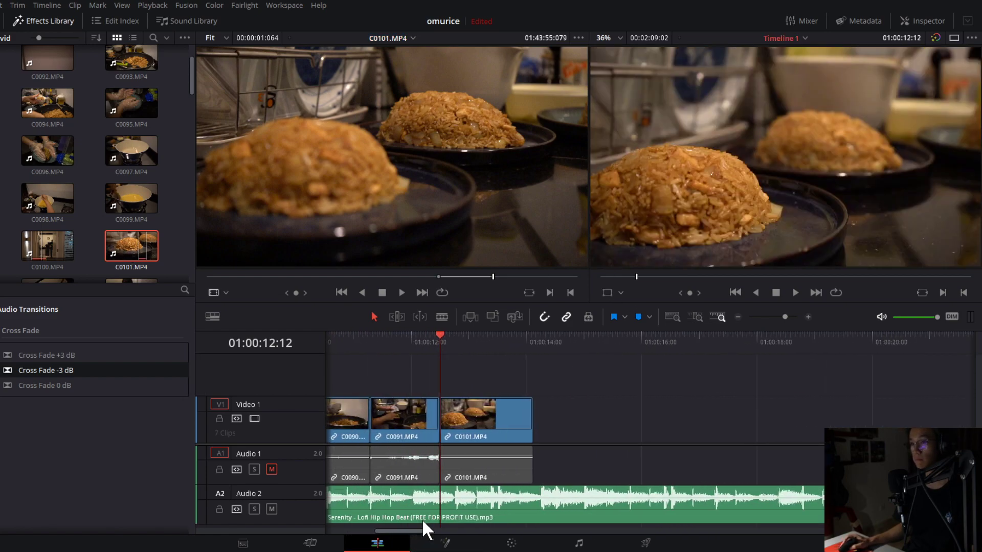
pyautogui.click(419, 337)
pyautogui.press('space')
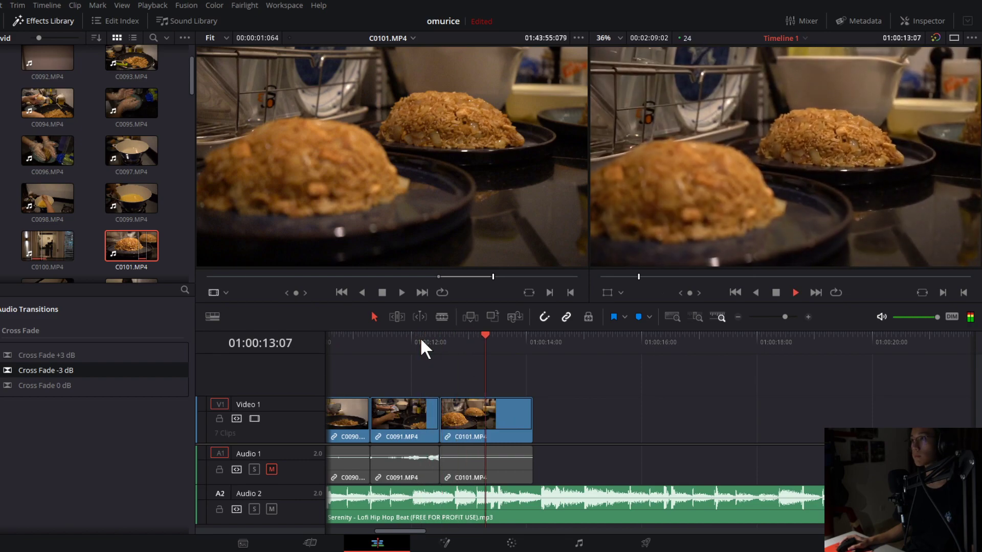
pyautogui.press('space')
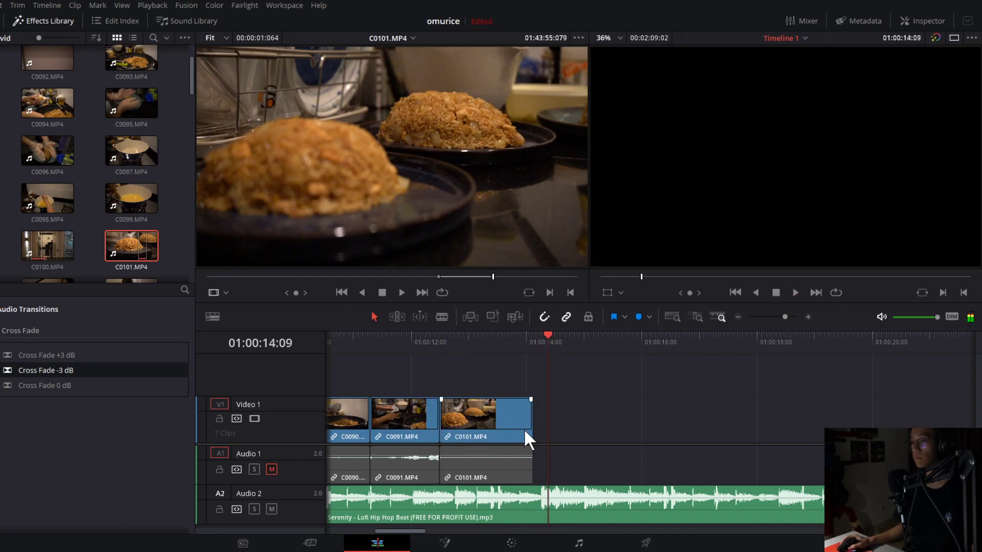
pyautogui.moveTo(527, 429); pyautogui.dragTo(542, 430)
pyautogui.click(535, 346)
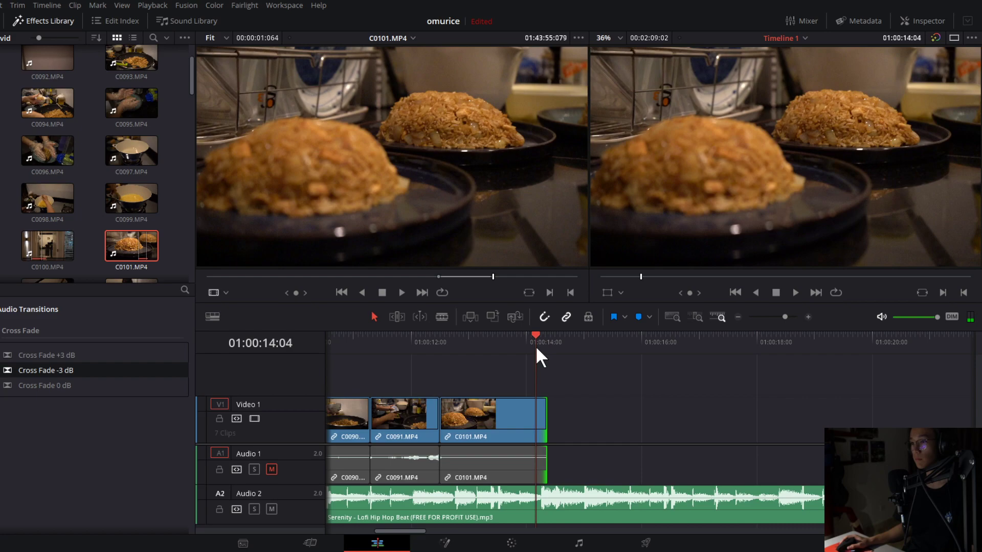
pyautogui.press('Right')
pyautogui.press('Right')
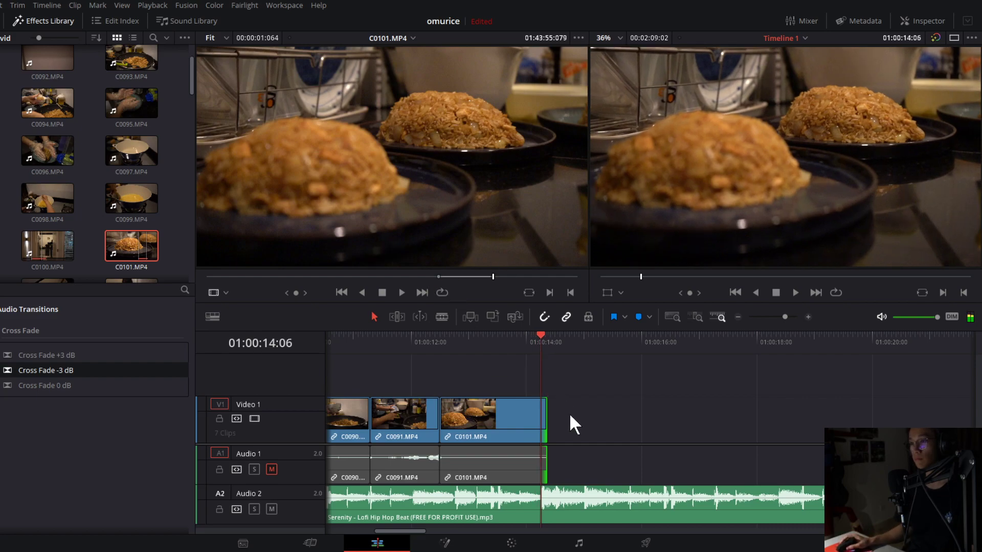
pyautogui.moveTo(549, 417); pyautogui.dragTo(537, 383)
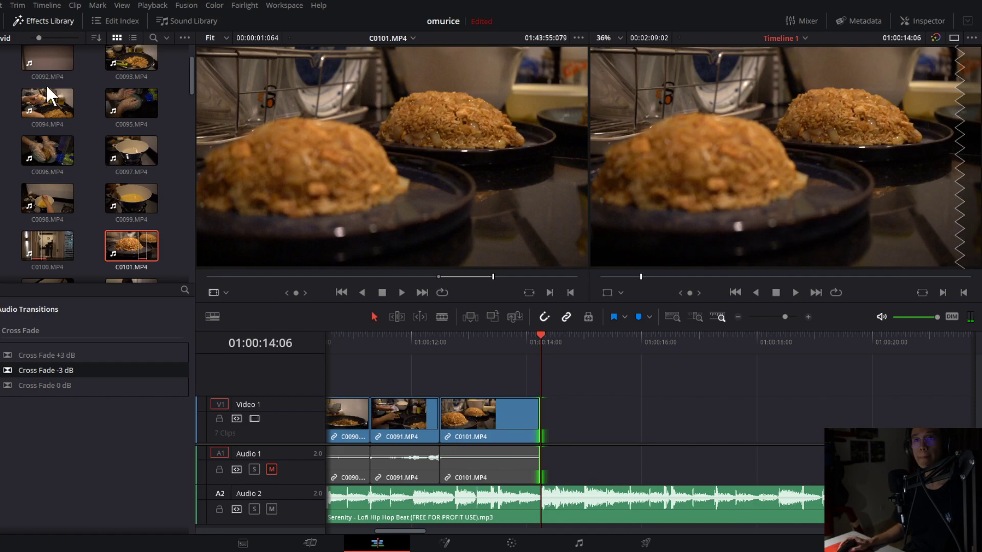
# Review the source clips C0091, C0092 and C0093 for a shot to follow C0101.
pyautogui.click(122, 105)
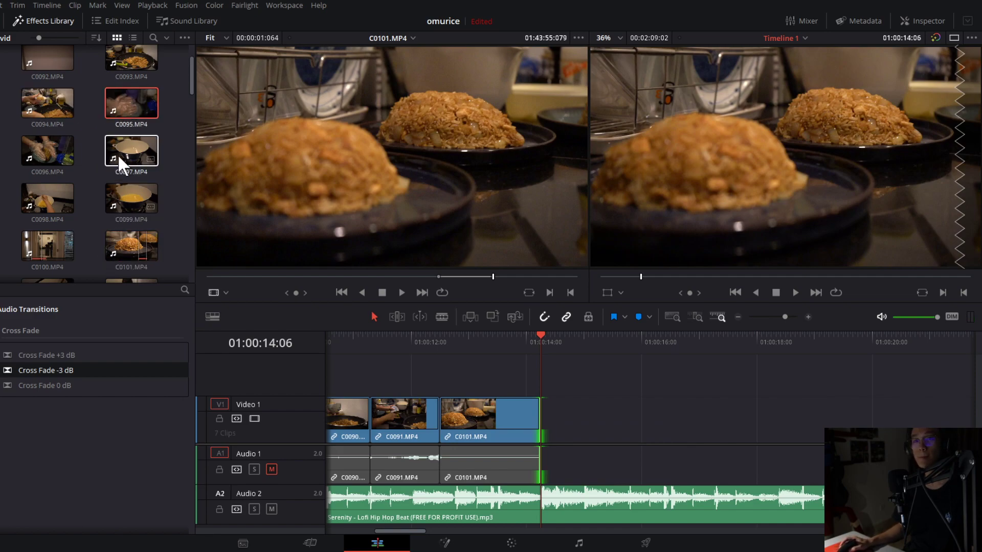
pyautogui.scroll(2, 103, 224)
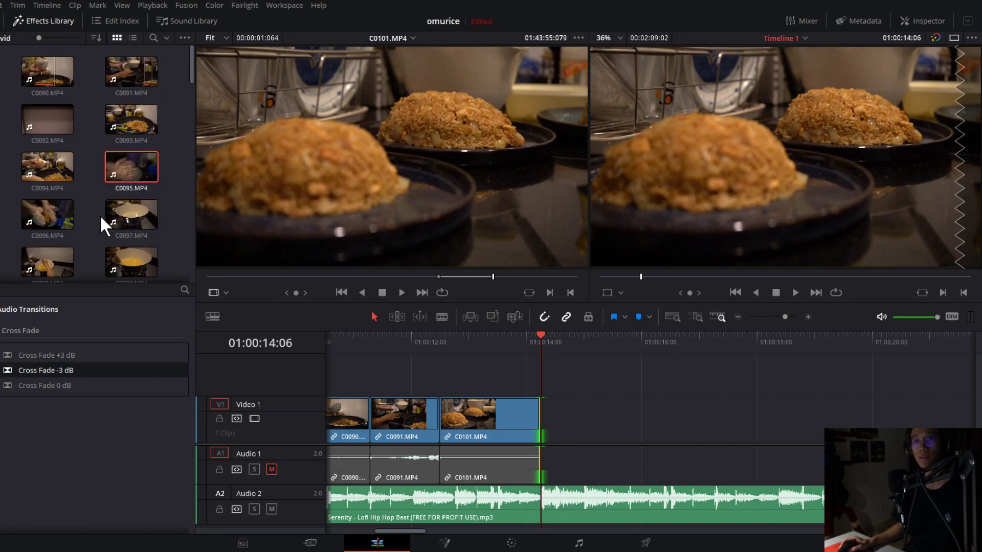
pyautogui.click(109, 78)
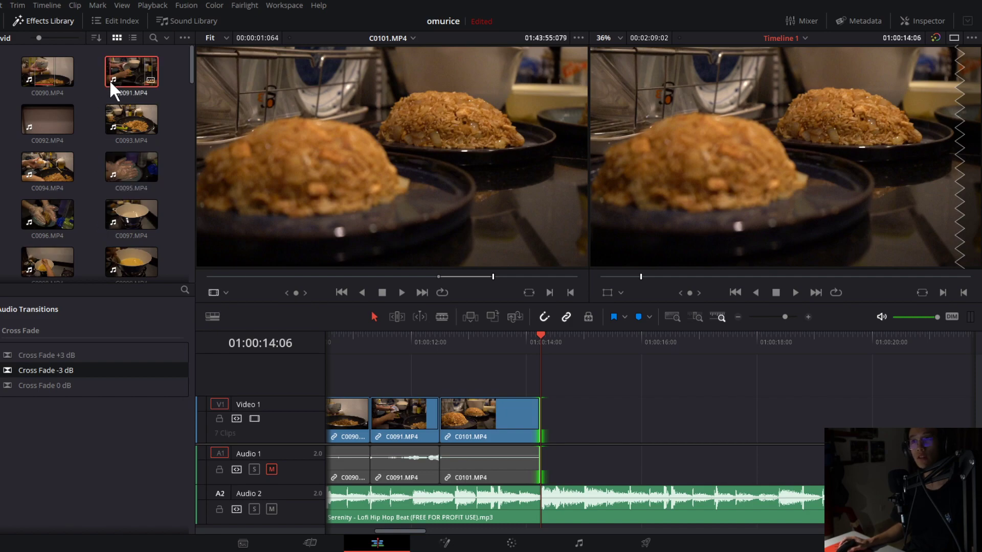
pyautogui.click(17, 106)
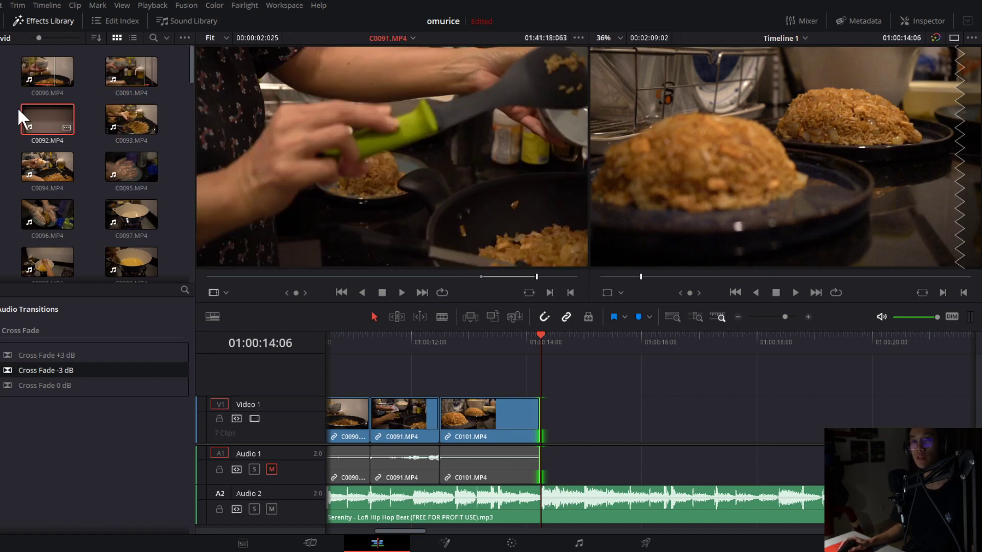
pyautogui.click(26, 115)
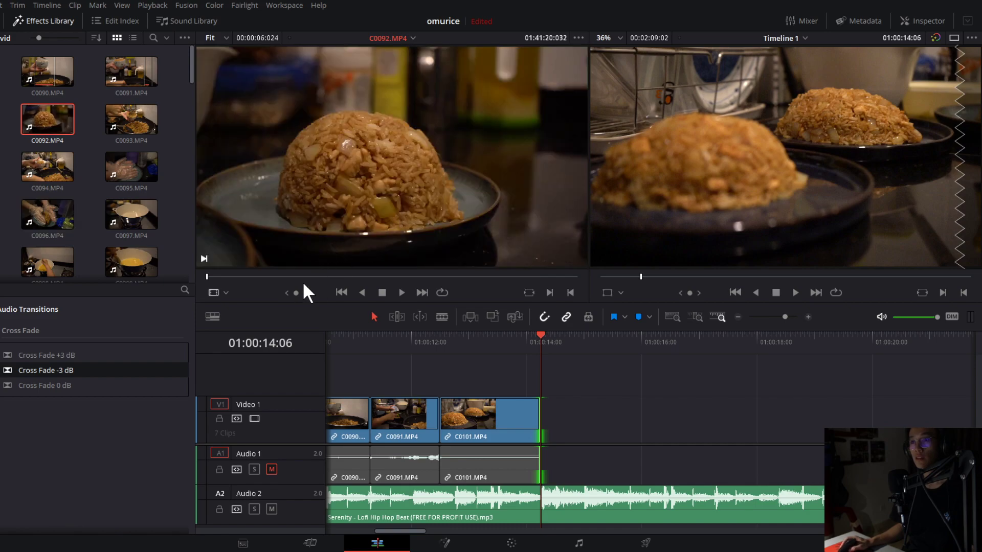
pyautogui.click(392, 276)
pyautogui.click(130, 119)
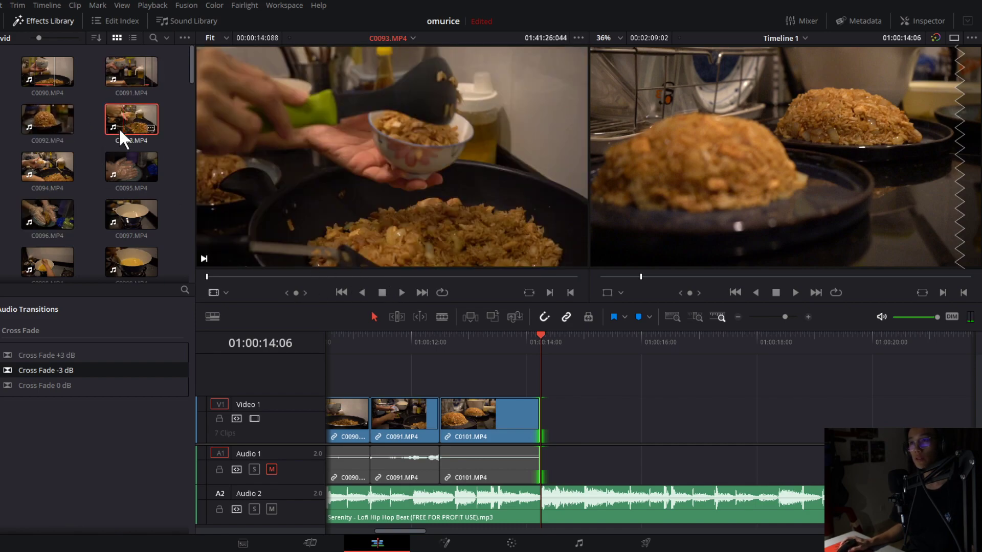
pyautogui.click(359, 276)
pyautogui.moveTo(366, 277); pyautogui.dragTo(436, 261)
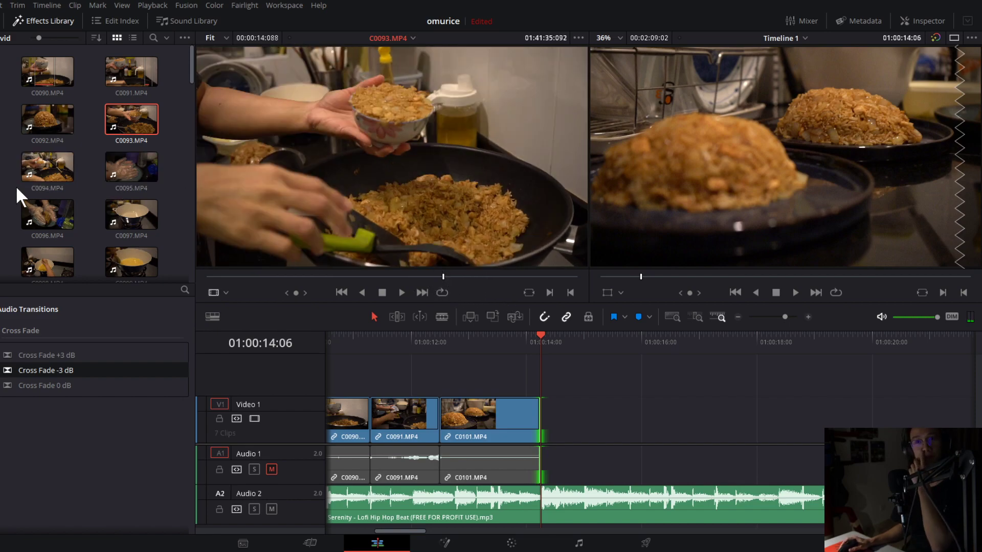
# Skim through C0094, C0095 and C0096 to examine the rice-scooping and hand-shaping footage.
pyautogui.click(45, 179)
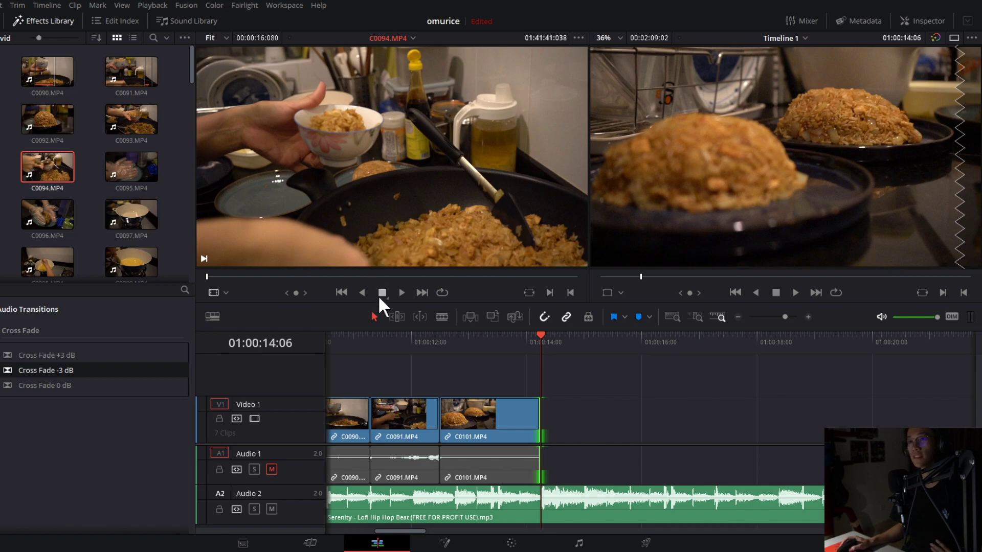
pyautogui.click(359, 277)
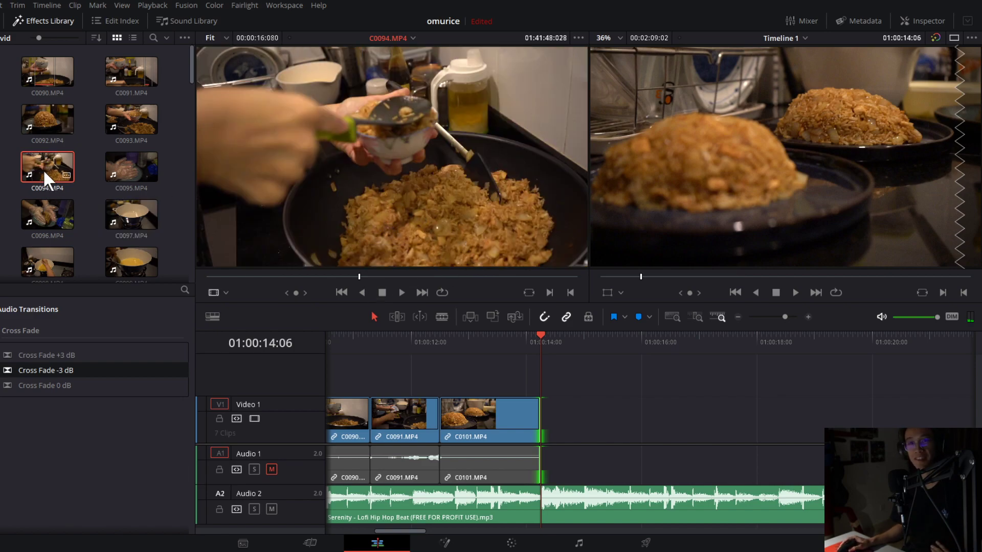
pyautogui.click(114, 169)
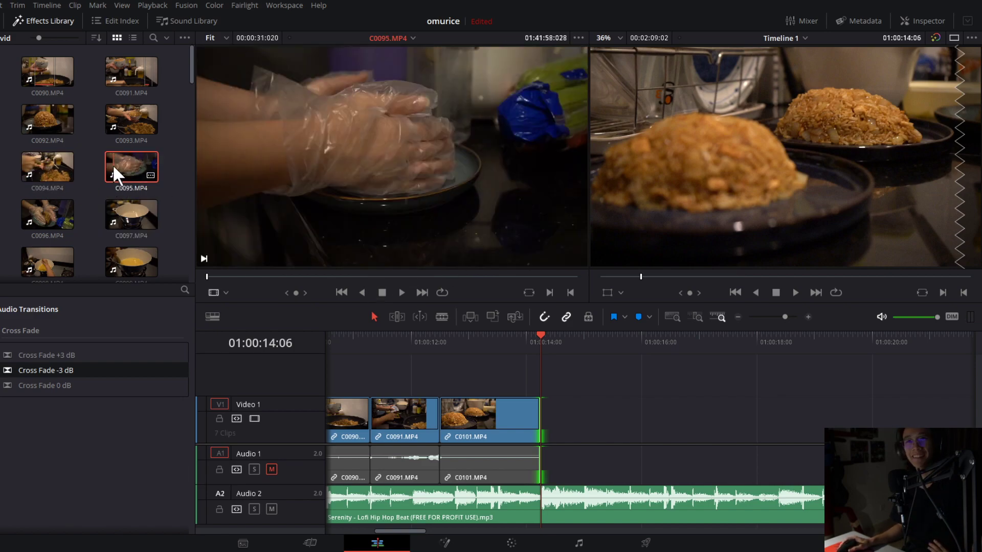
pyautogui.click(402, 292)
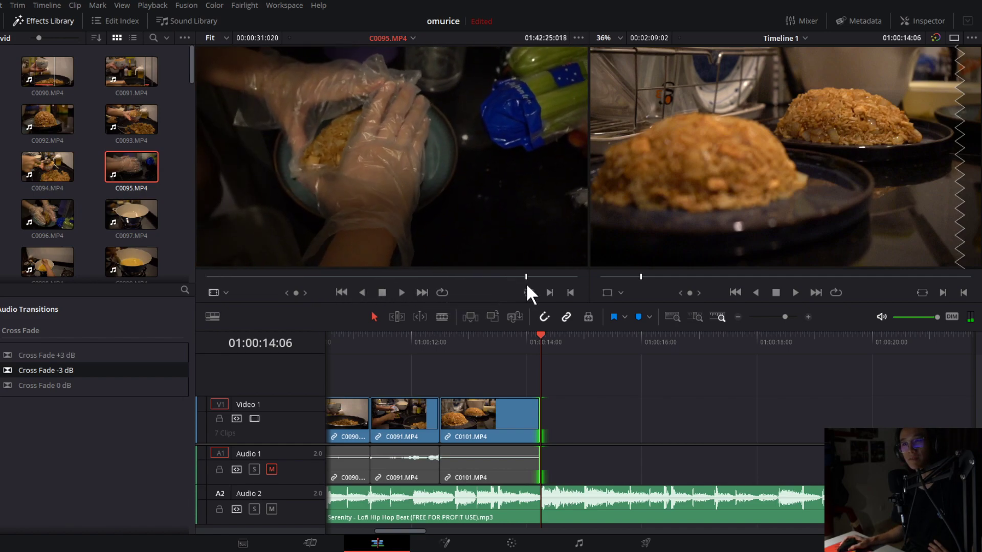
pyautogui.click(56, 204)
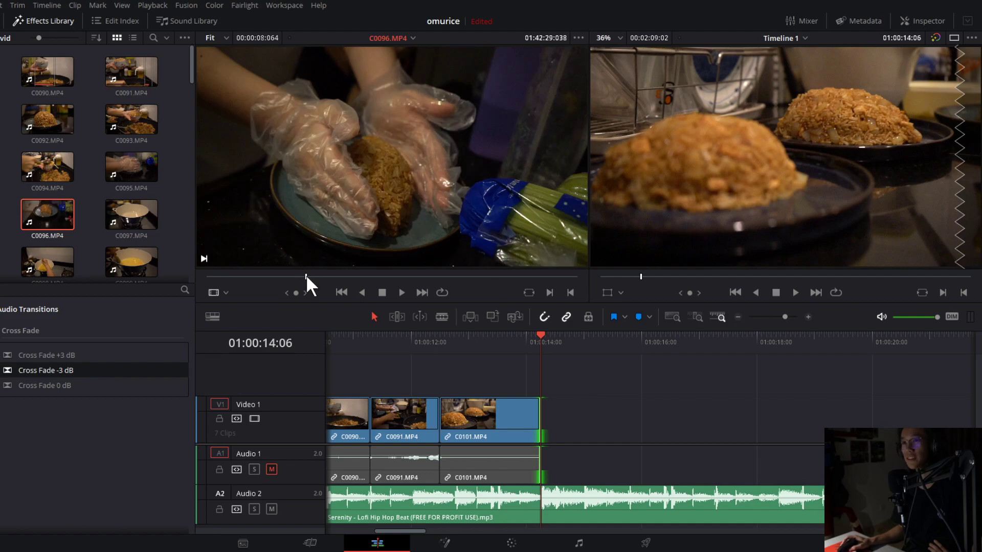
pyautogui.moveTo(306, 275); pyautogui.dragTo(434, 287)
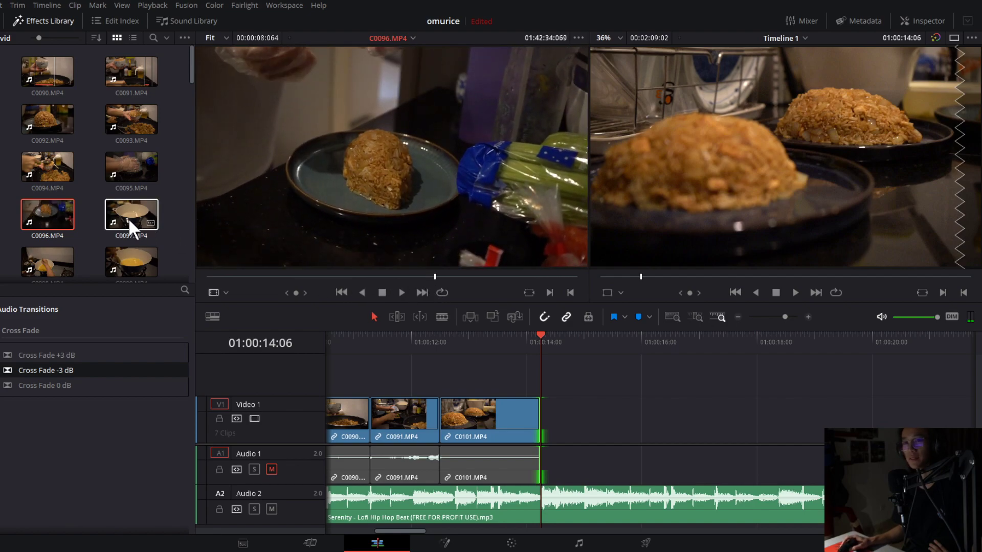
pyautogui.click(367, 276)
# Look through the remaining source clips, open C0097 and scrub to the egg-pouring moment around 01:42:47:085.
pyautogui.scroll(-6, 87, 216)
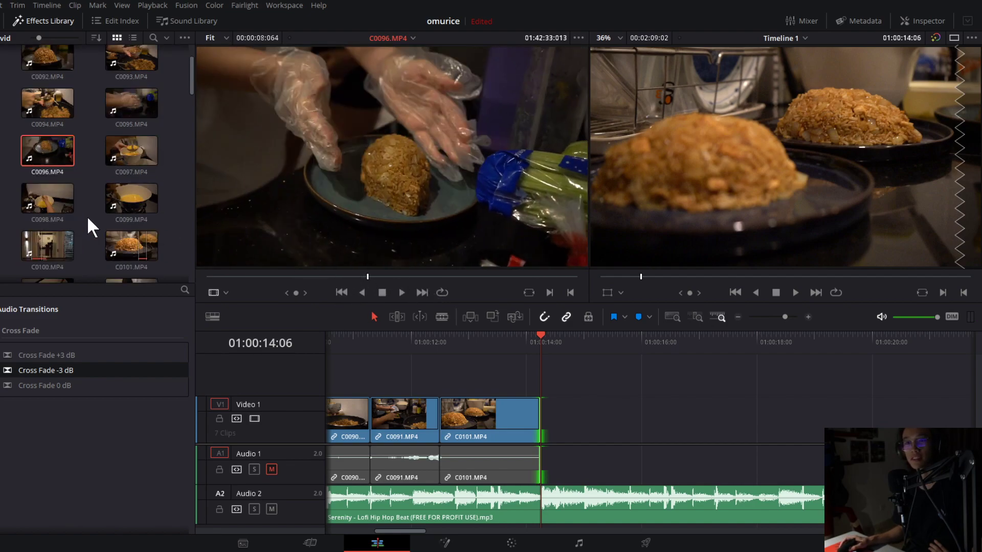
pyautogui.scroll(-6, 116, 211)
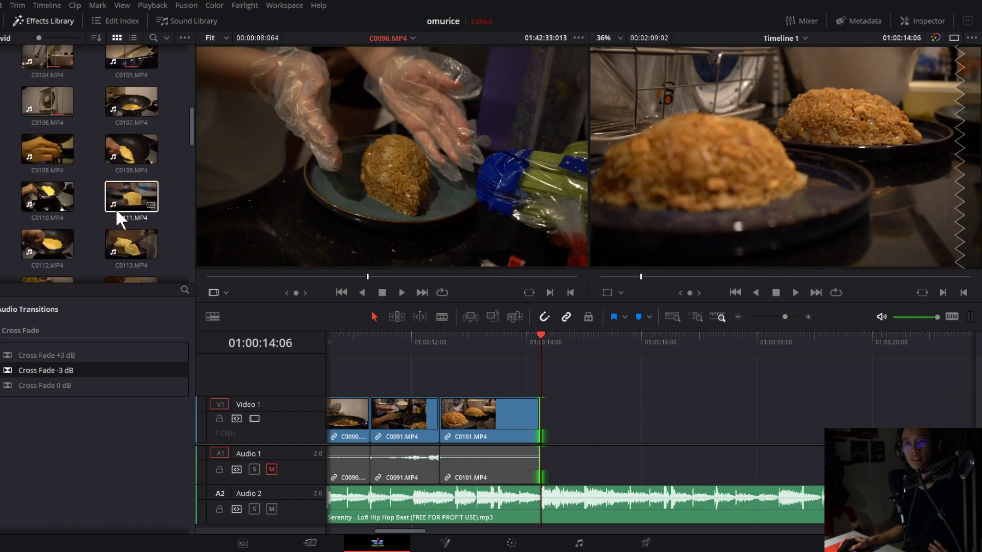
pyautogui.scroll(7, 119, 207)
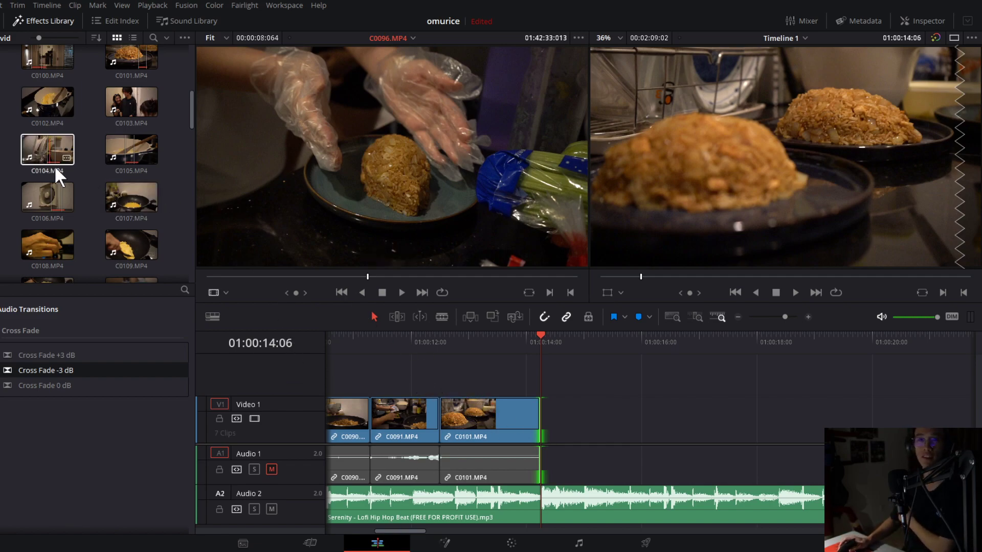
pyautogui.scroll(1, 66, 168)
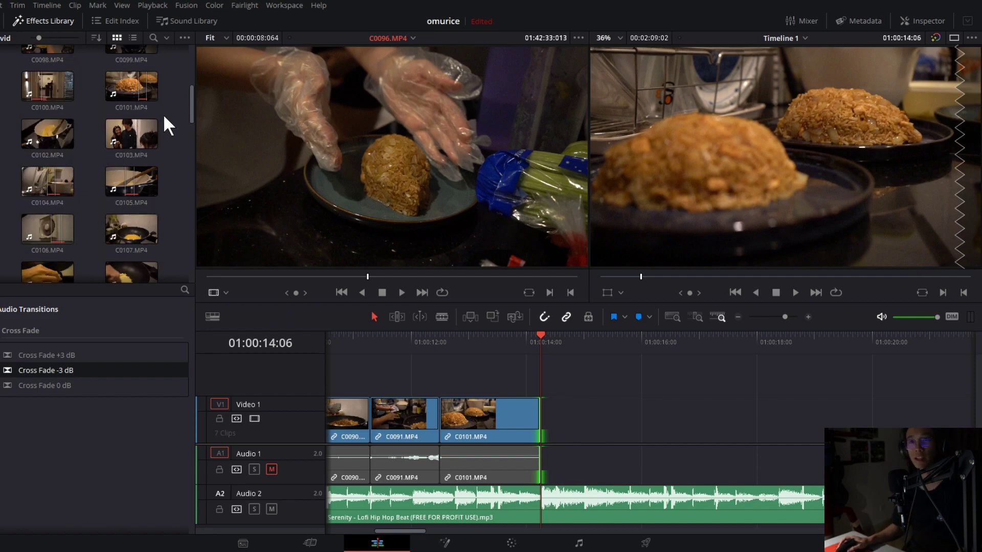
pyautogui.scroll(3, 66, 158)
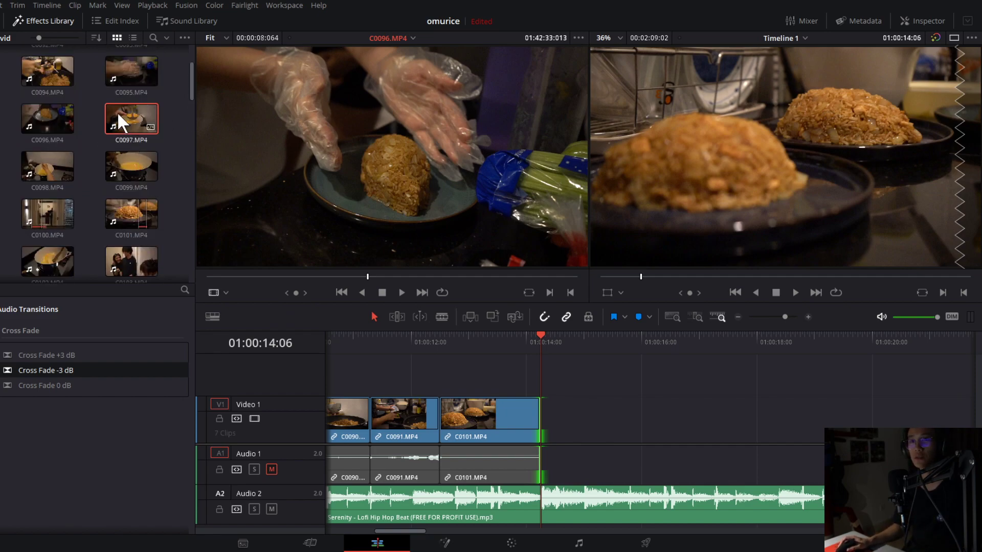
pyautogui.click(118, 112)
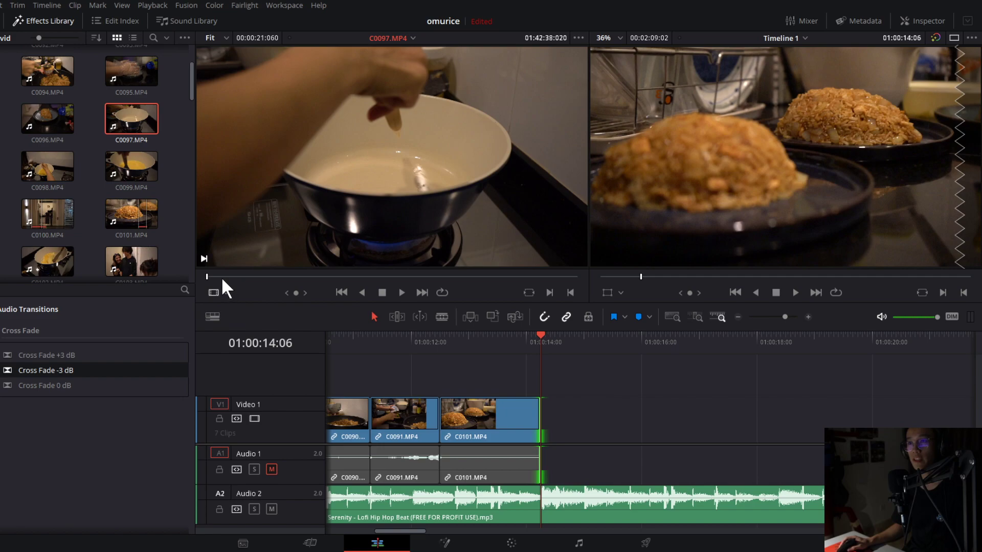
pyautogui.moveTo(223, 278); pyautogui.dragTo(242, 272)
pyautogui.moveTo(260, 271); pyautogui.dragTo(372, 288)
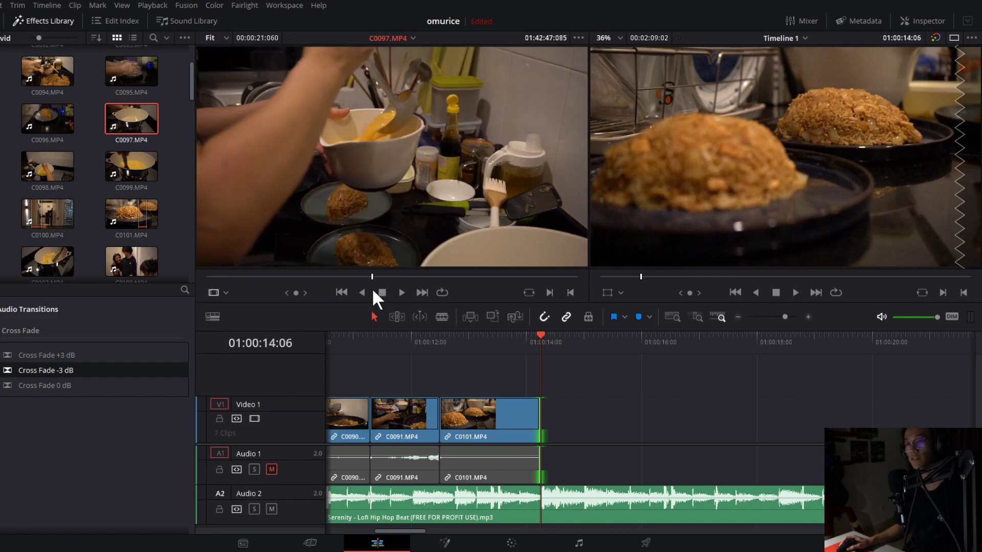
# Mark the egg-pouring section of C0097 with its Out point at 01:42:54:070, and place it directly after C0101 at 01:00:14:06.
pyautogui.click(370, 275)
pyautogui.moveTo(370, 275)
pyautogui.mouseDown()
pyautogui.moveTo(357, 278)
pyautogui.moveTo(374, 278)
pyautogui.mouseUp()
pyautogui.click(546, 292)
pyautogui.press('space')
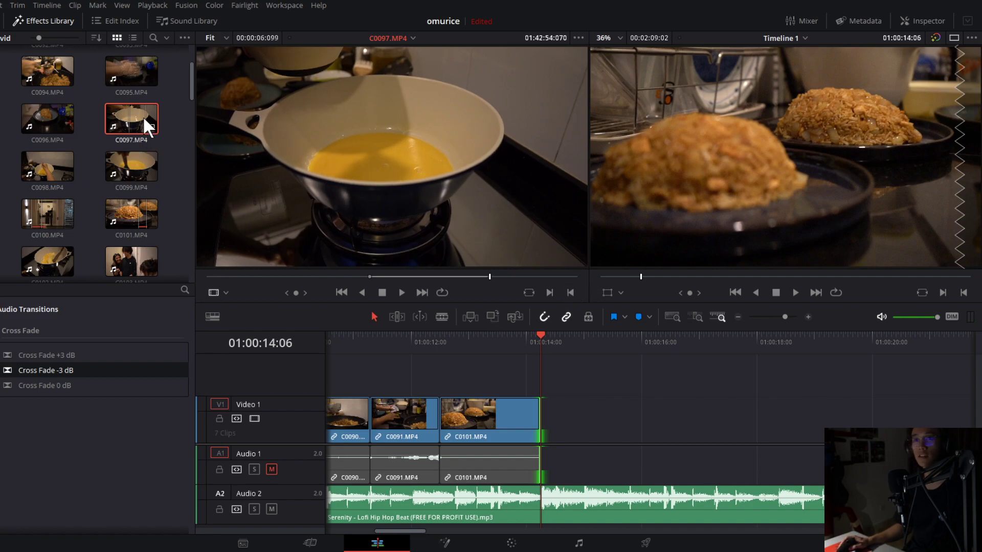
pyautogui.moveTo(142, 117); pyautogui.dragTo(548, 416)
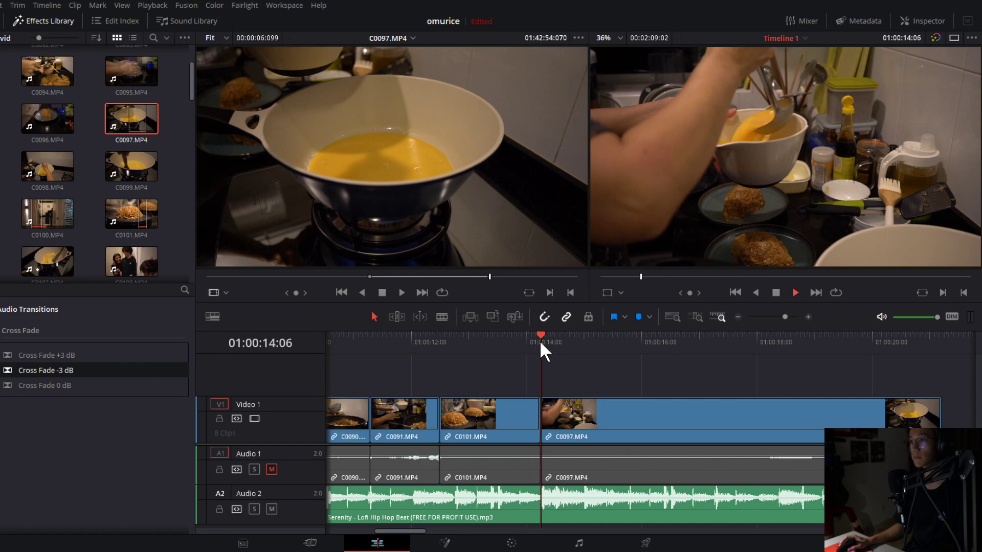
# Play from 01:00:13:20 into C0097 and split the clip at 01:00:18:01, where the egg pouring begins.
pyautogui.moveTo(541, 342); pyautogui.dragTo(516, 340)
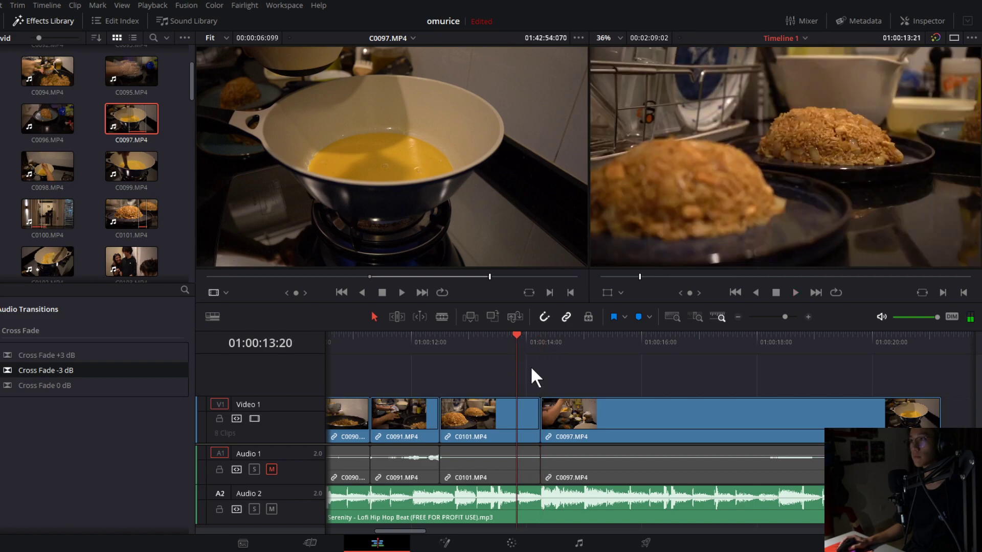
pyautogui.press('space')
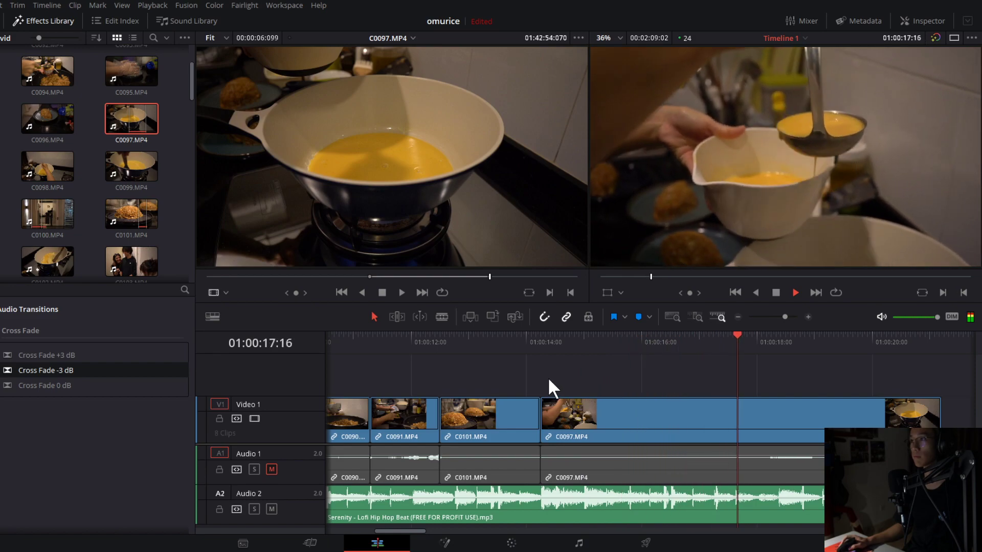
pyautogui.press('space')
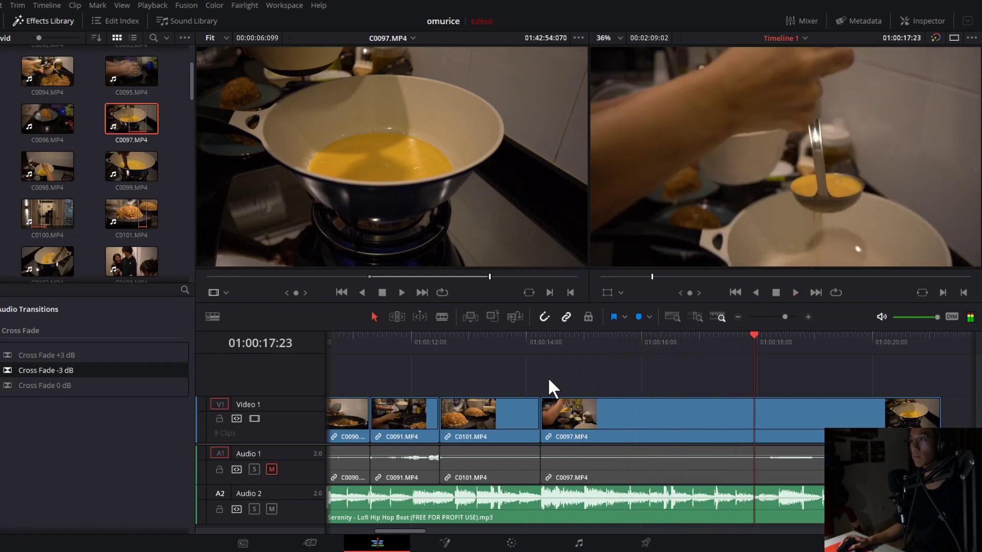
pyautogui.moveTo(708, 353); pyautogui.dragTo(759, 382)
pyautogui.click(762, 435)
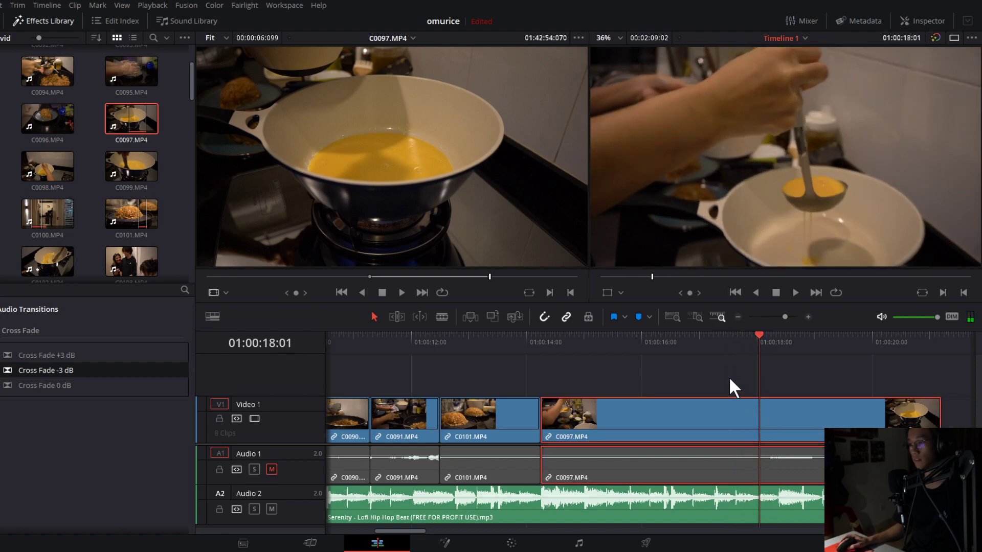
pyautogui.hotkey('ctrl', 'b')
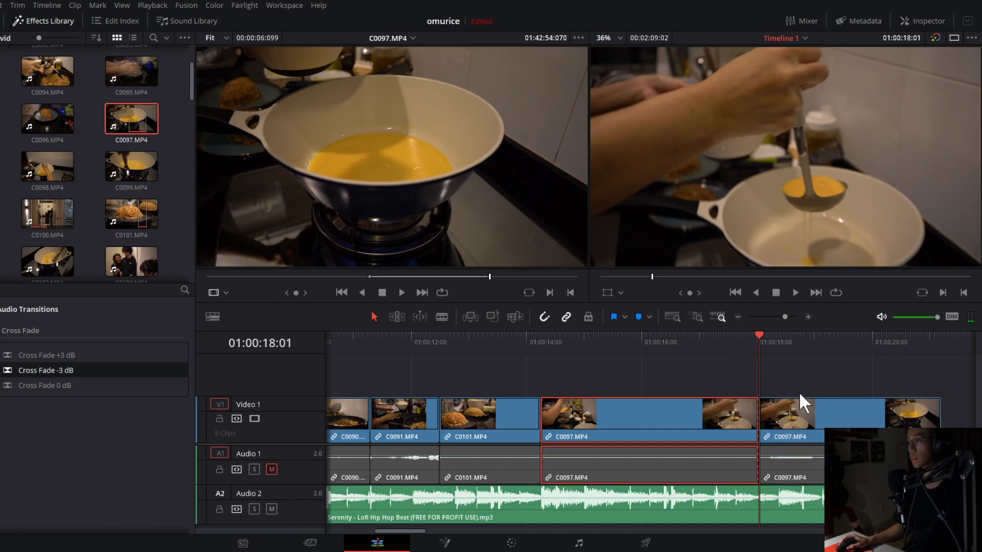
pyautogui.click(754, 387)
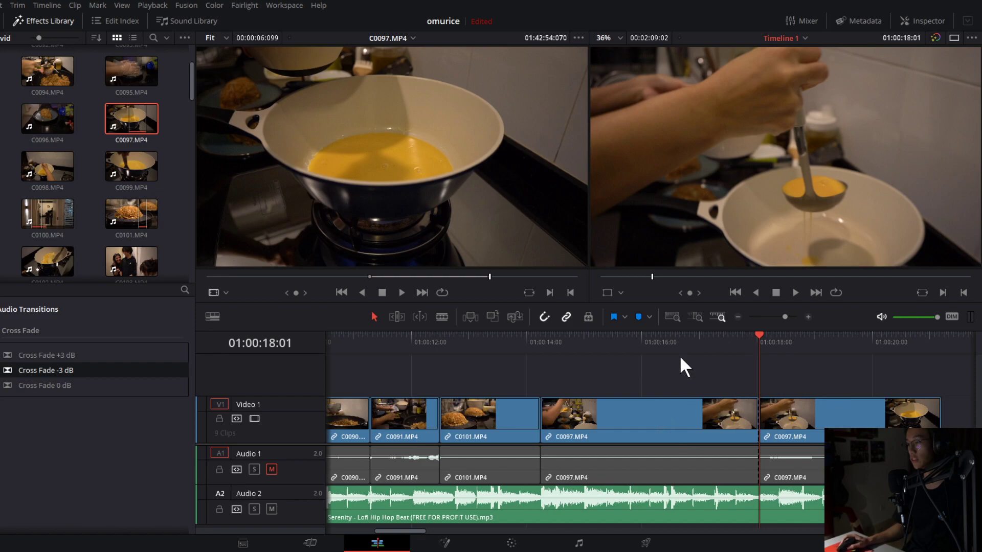
# Look through the video and Fusion transitions for one to use at the cut in C0097.
pyautogui.click(725, 354)
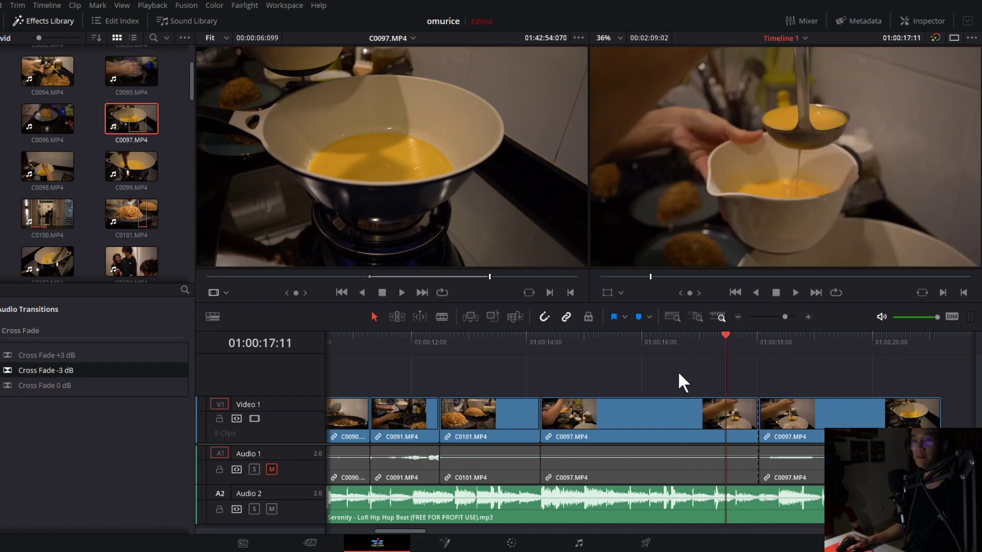
pyautogui.scroll(10, 94, 358)
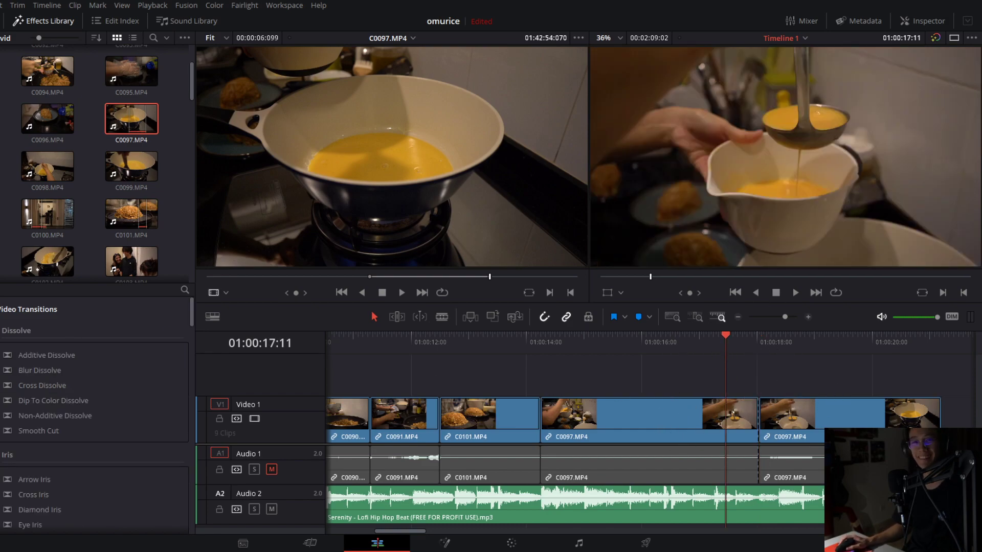
pyautogui.scroll(-5, 154, 416)
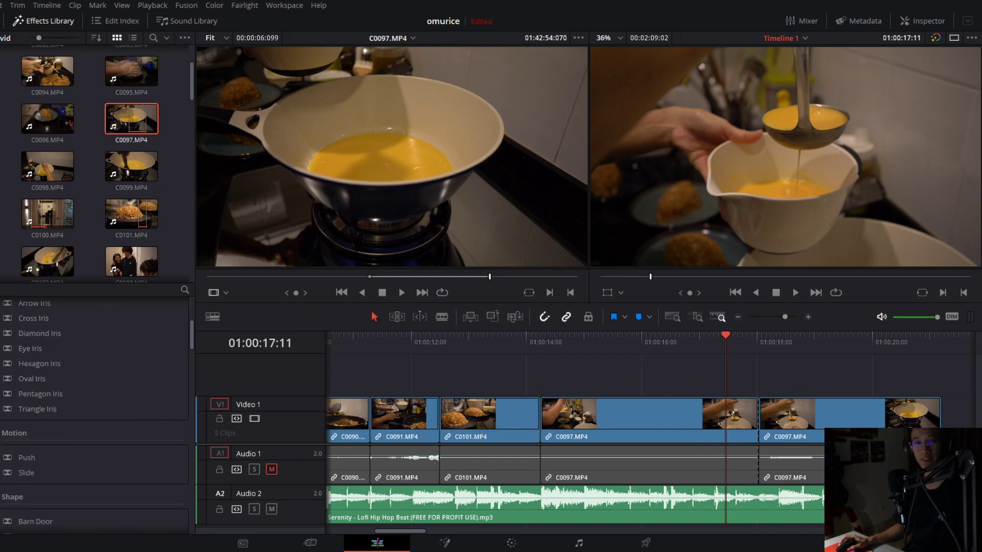
pyautogui.scroll(-8, 91, 393)
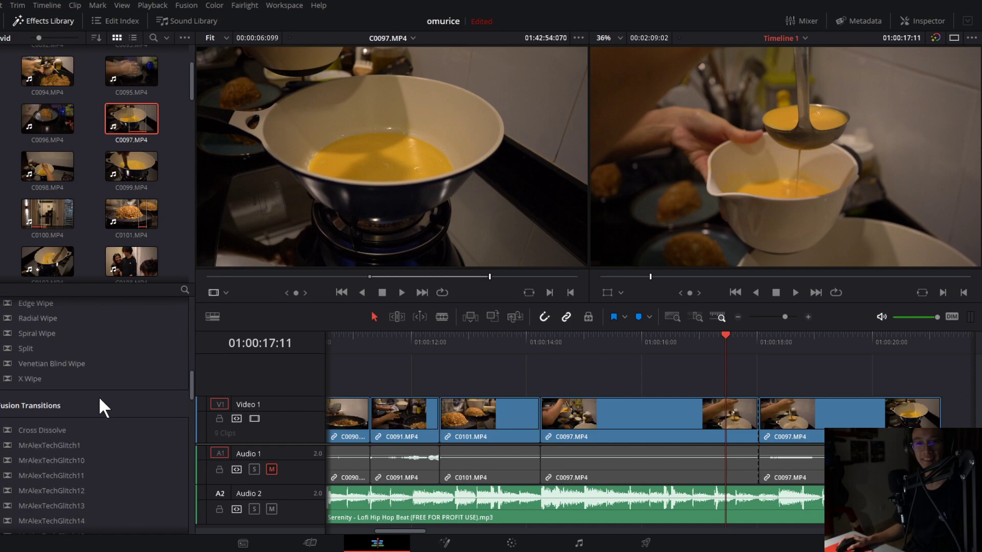
pyautogui.scroll(-15, 95, 396)
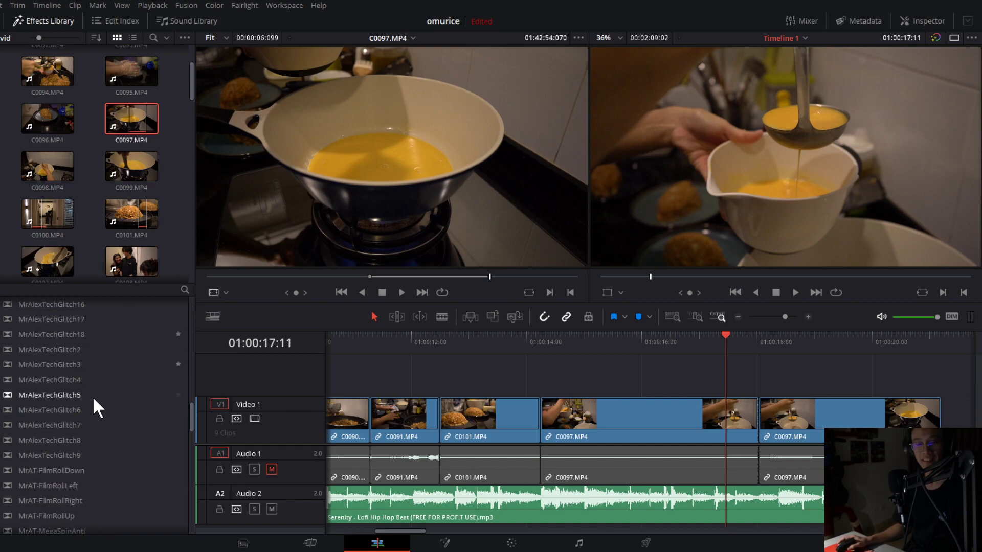
pyautogui.scroll(-15, 93, 397)
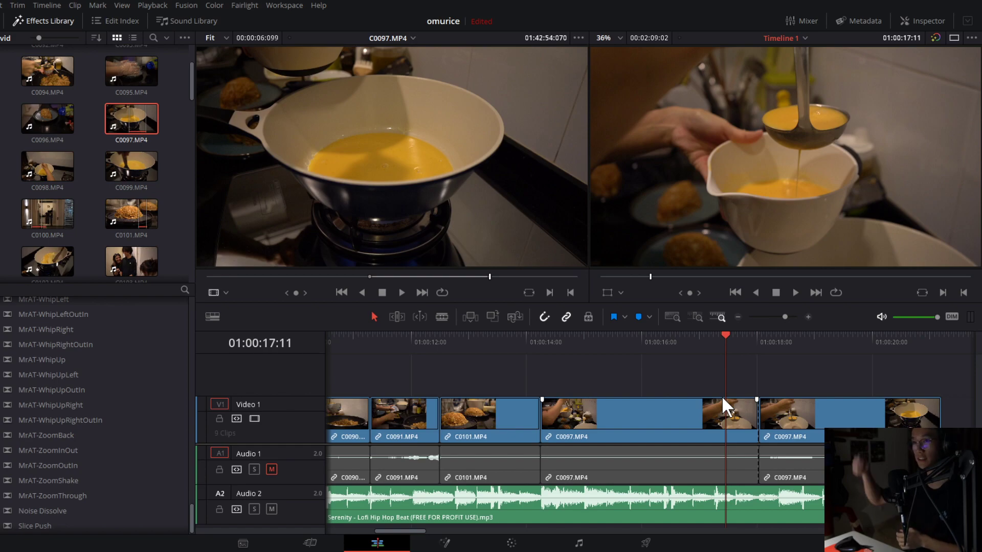
# Apply the MrAT-WhipDown transition at the C0097 cut at 01:00:18:01 and play it back.
pyautogui.moveTo(726, 334); pyautogui.dragTo(759, 354)
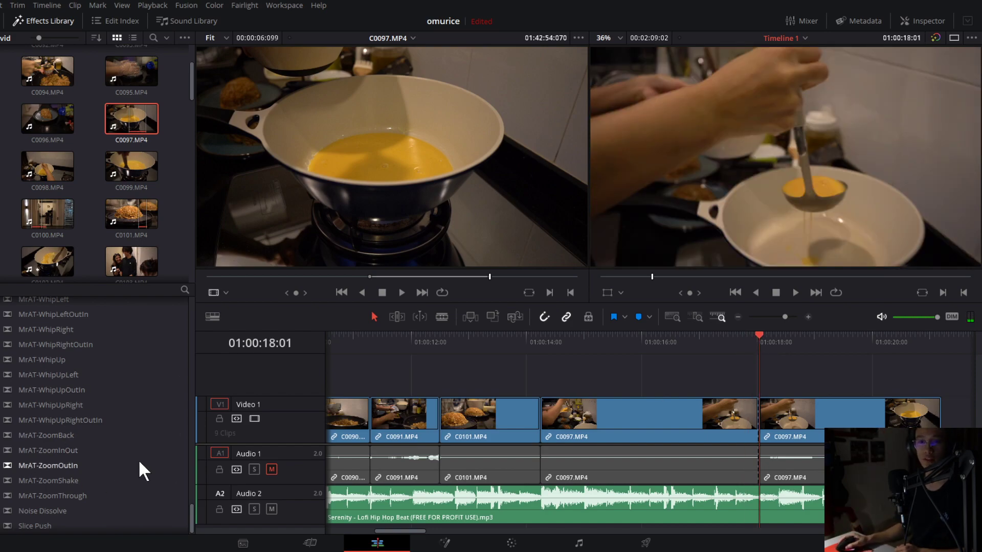
pyautogui.scroll(3, 136, 459)
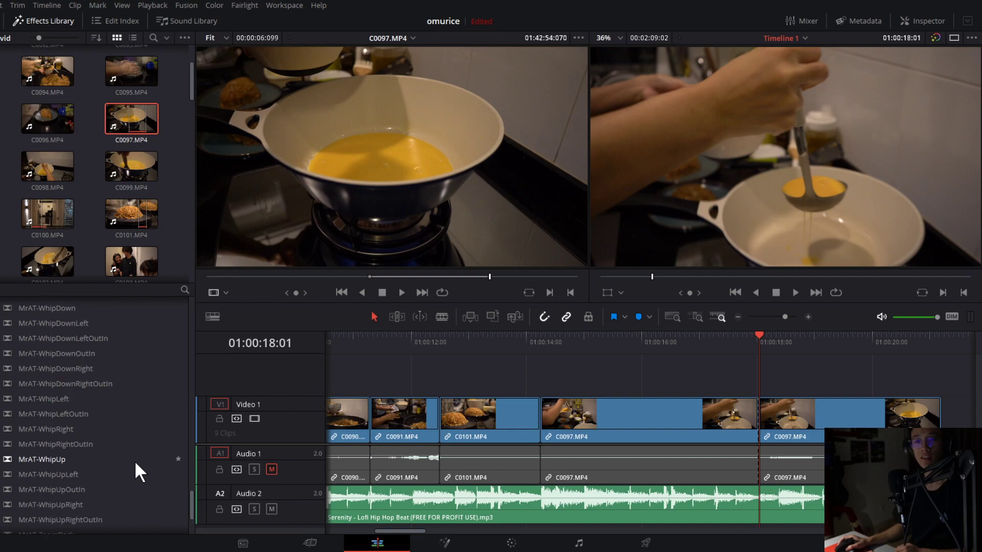
pyautogui.scroll(1, 115, 425)
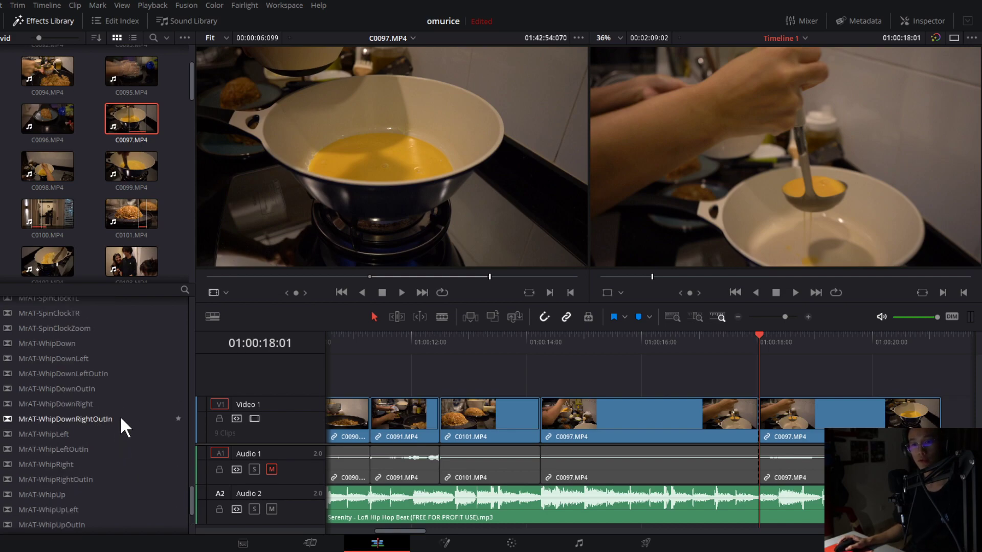
pyautogui.moveTo(96, 405); pyautogui.dragTo(57, 393)
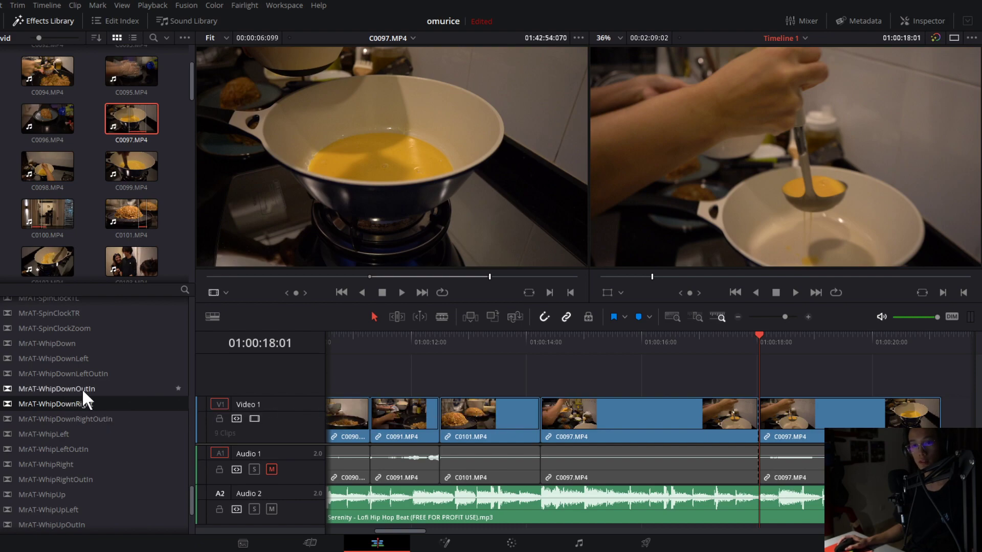
pyautogui.moveTo(76, 341); pyautogui.dragTo(788, 409)
pyautogui.click(761, 336)
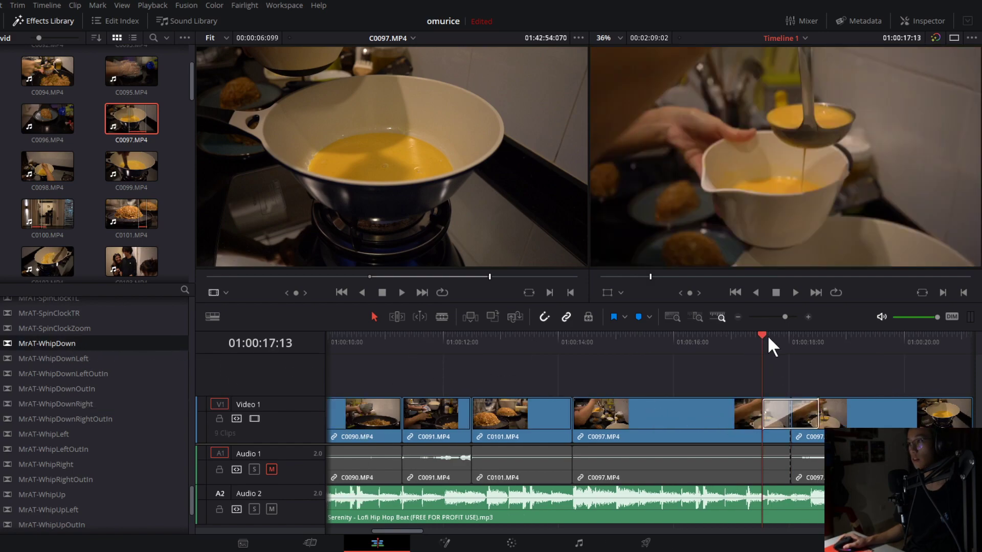
pyautogui.moveTo(772, 336)
pyautogui.mouseDown()
pyautogui.moveTo(725, 345)
pyautogui.moveTo(780, 347)
pyautogui.mouseUp()
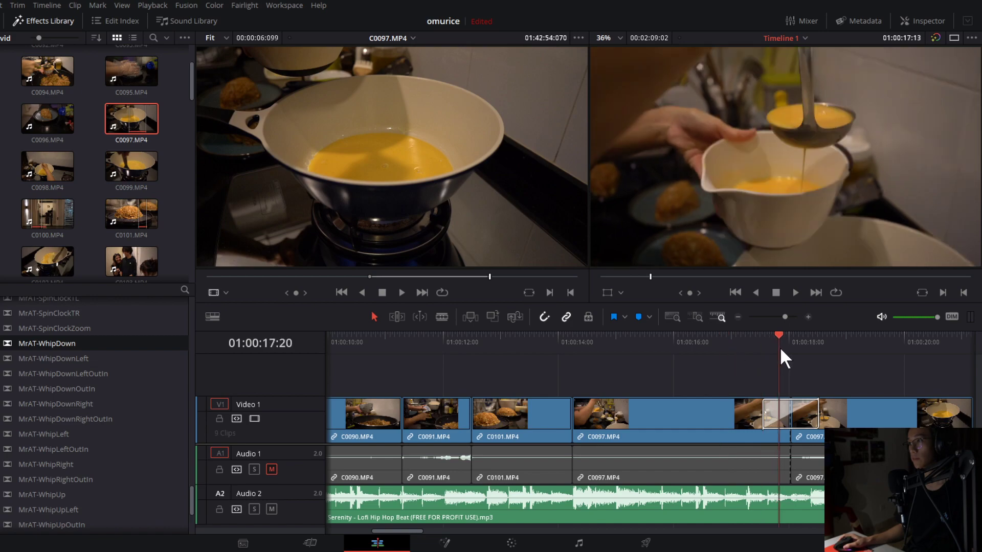
pyautogui.press('space')
pyautogui.click(769, 345)
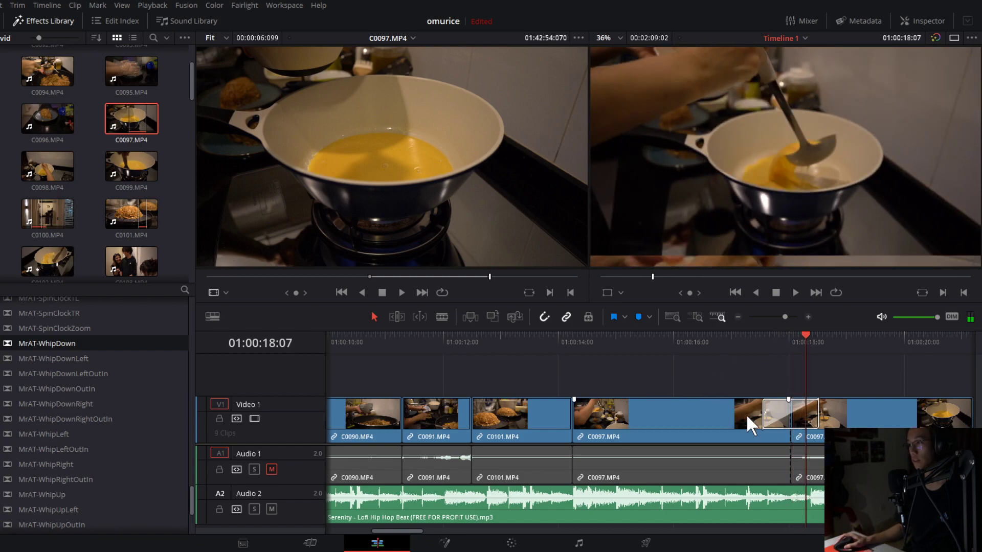
# Trim the opening of the second C0097 piece without leaving a gap, then reapply MrAT-WhipDown at the cut and preview it.
pyautogui.moveTo(791, 439)
pyautogui.mouseDown()
pyautogui.moveTo(869, 434)
pyautogui.moveTo(798, 435)
pyautogui.mouseUp()
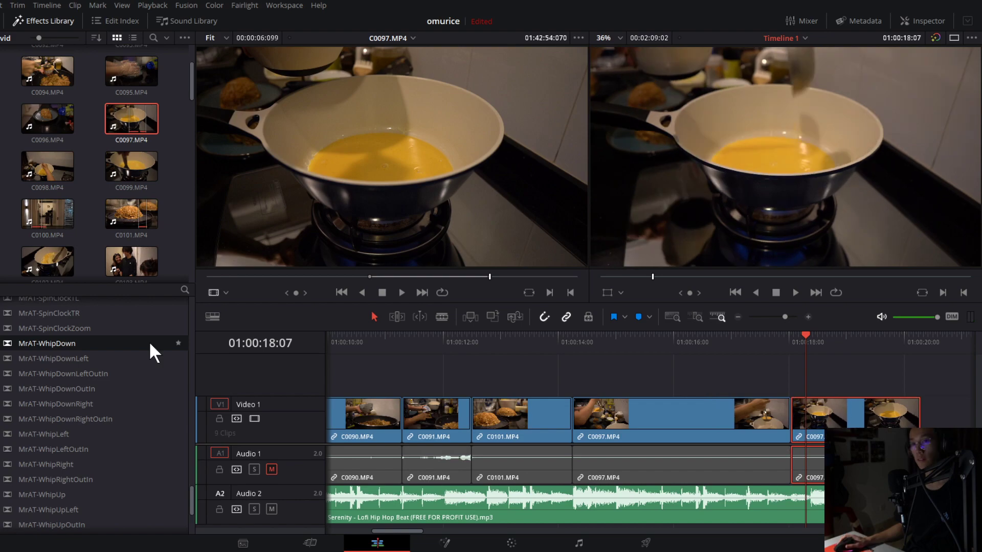
pyautogui.moveTo(149, 341); pyautogui.dragTo(844, 411)
pyautogui.click(813, 340)
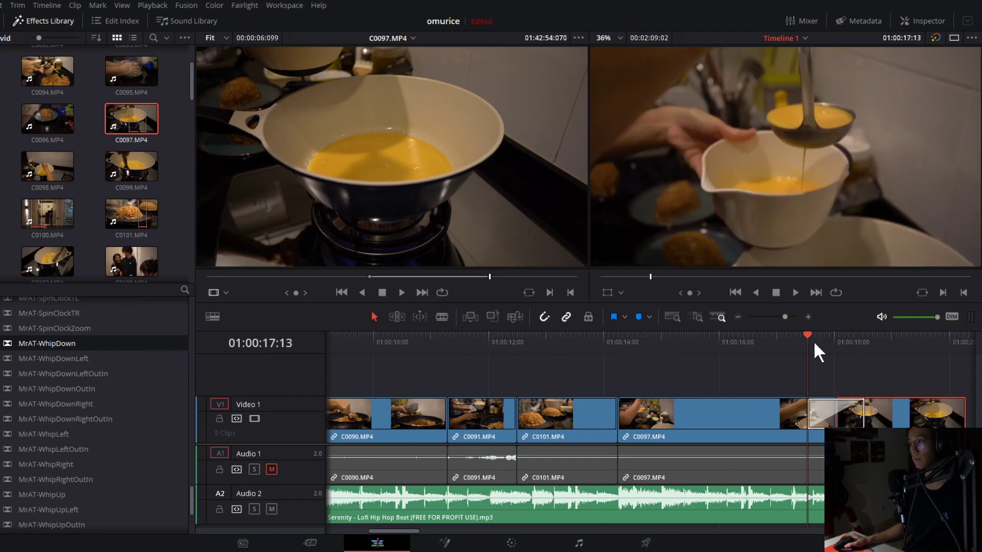
pyautogui.press('space')
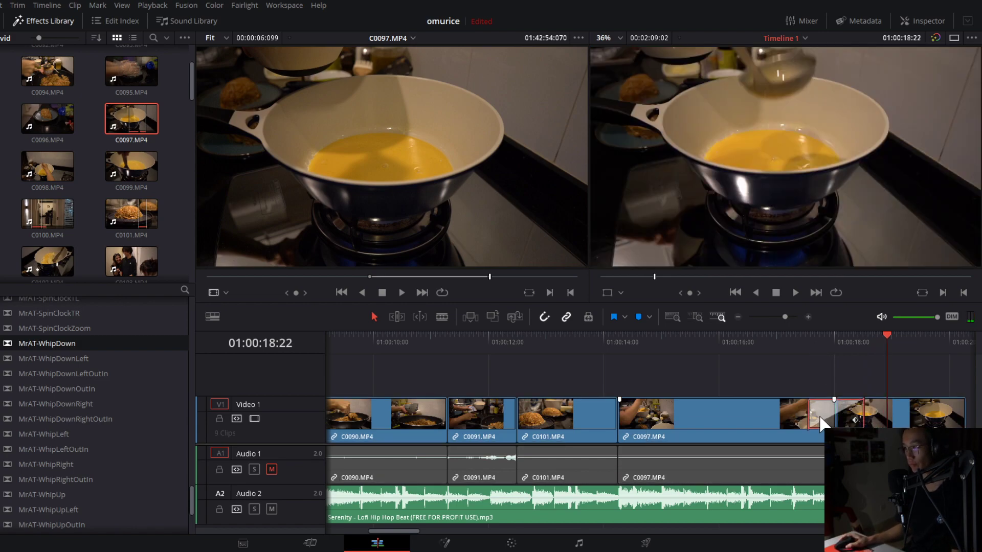
# Replace the MrAT-WhipDown transition at the C0097 cut with MrAT-WhipUp and play it back.
pyautogui.press('Delete')
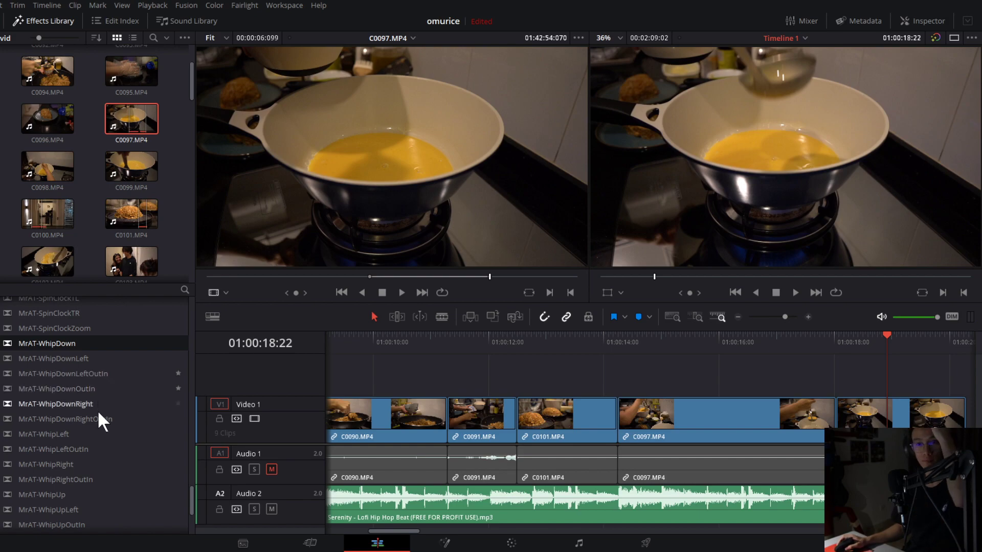
pyautogui.moveTo(117, 490); pyautogui.dragTo(839, 406)
pyautogui.click(809, 346)
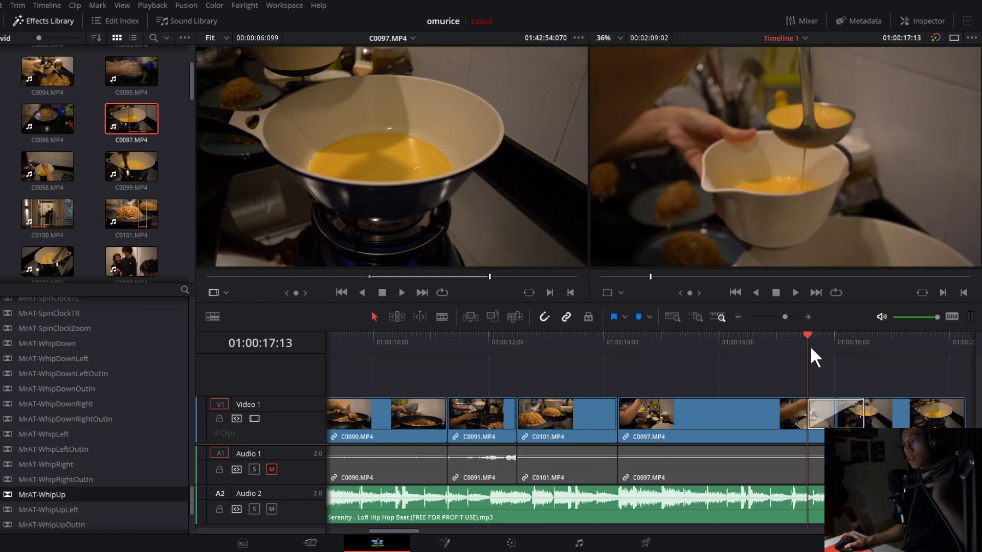
pyautogui.press('space')
pyautogui.click(809, 345)
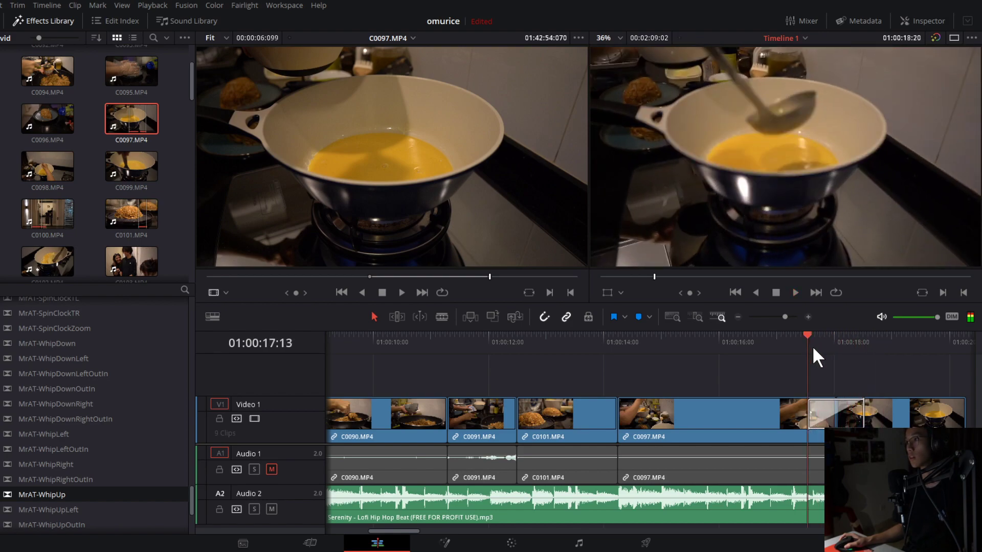
# Step frame by frame through the MrAT-WhipUp transition up to 01:00:18:08 to examine its motion.
pyautogui.press('Right')
pyautogui.press('Right')
pyautogui.press('Right')
pyautogui.press('Right')
pyautogui.press('Right')
pyautogui.press('Right')
pyautogui.press('Right')
pyautogui.press('Right')
pyautogui.press('Right')
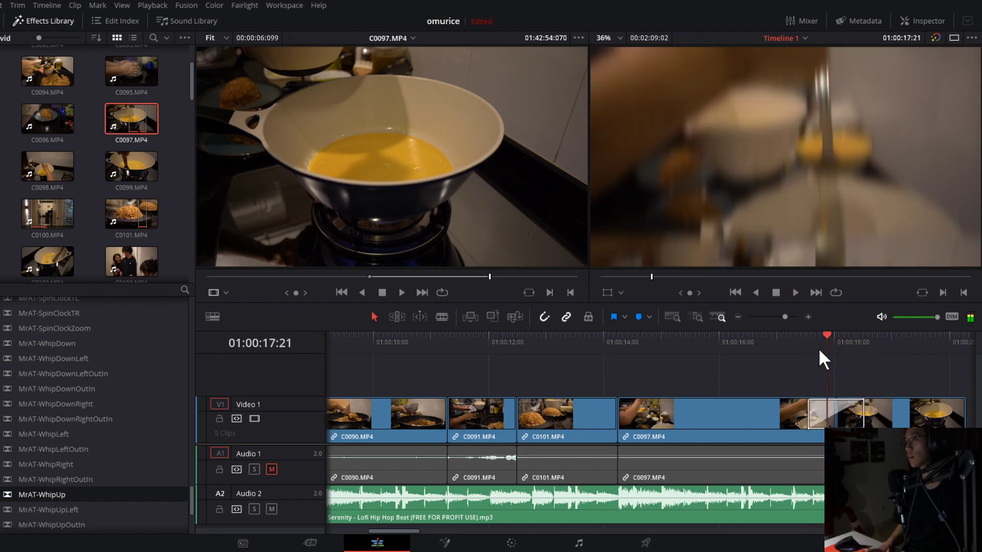
pyautogui.press('Right')
pyautogui.press('Right')
pyautogui.press('Right')
pyautogui.press('Right')
pyautogui.press('Right')
pyautogui.press('Right')
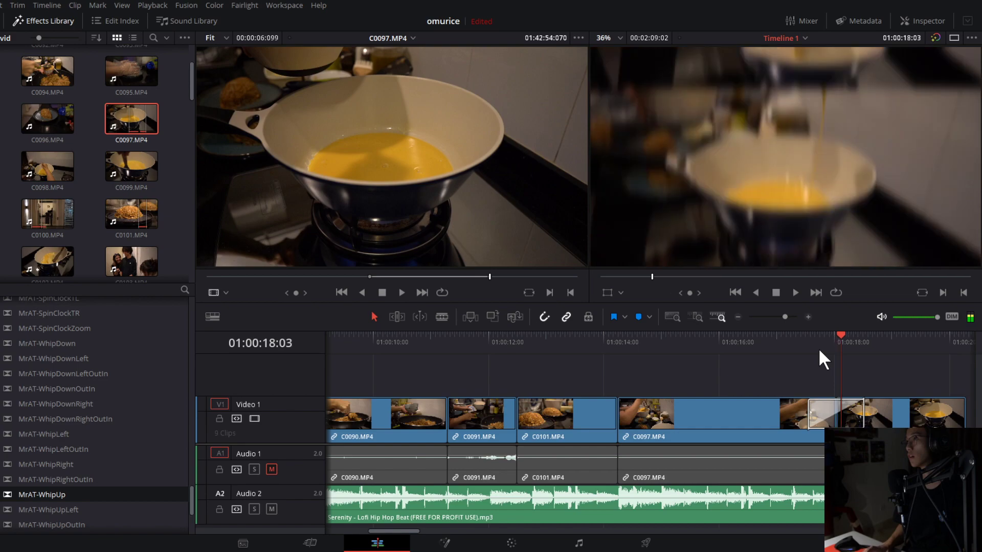
pyautogui.press('Right')
pyautogui.press('Right')
pyautogui.press('Right')
pyautogui.press('Right')
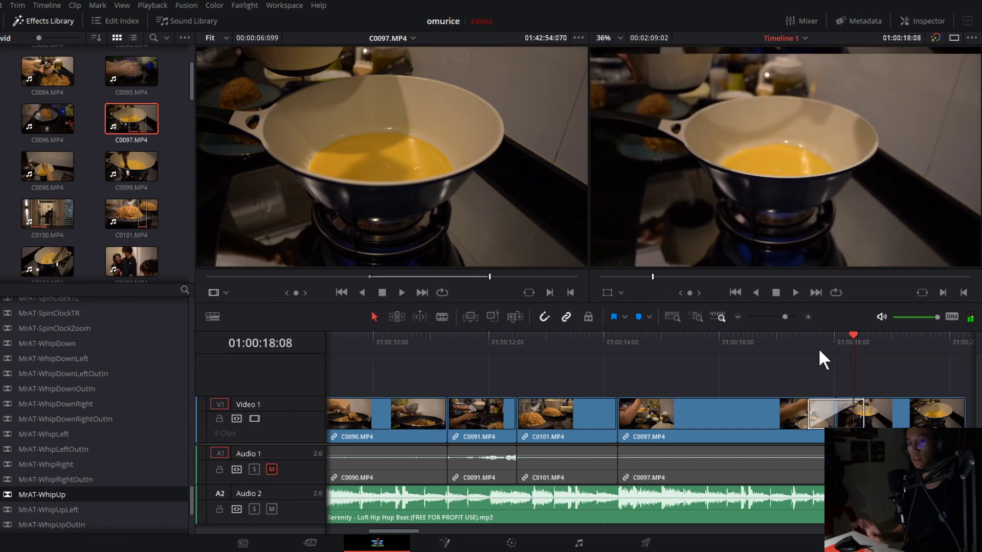
# Remove the MrAT-WhipUp transition and apply MrAT-ZoomOutIn at the cut between the two C0097 pieces.
pyautogui.click(820, 414)
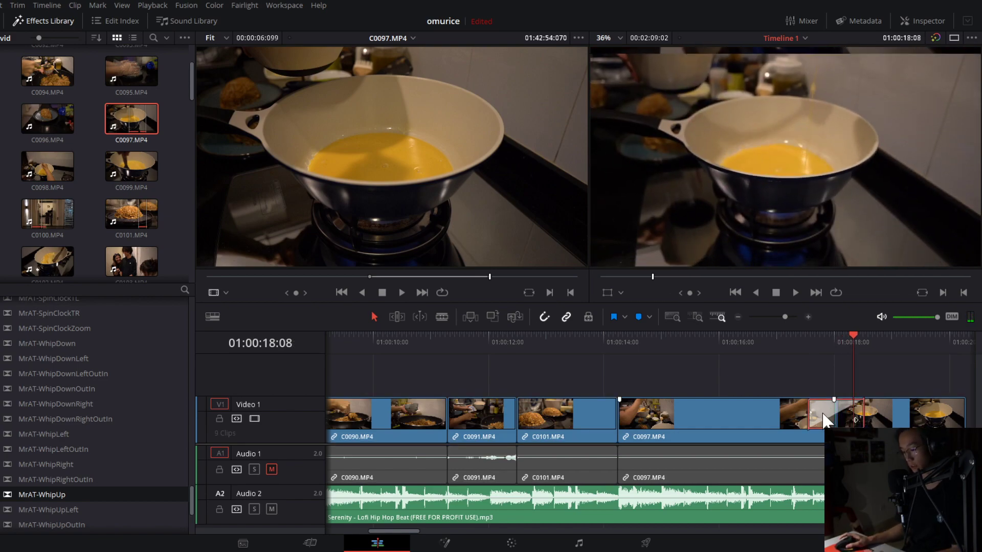
pyautogui.press('Delete')
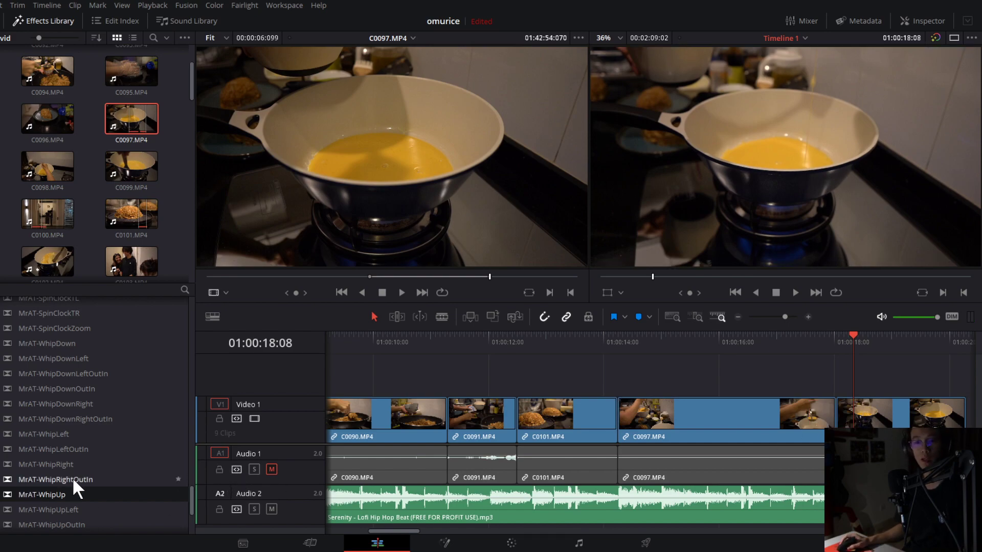
pyautogui.scroll(-2, 66, 478)
pyautogui.scroll(-3, 60, 469)
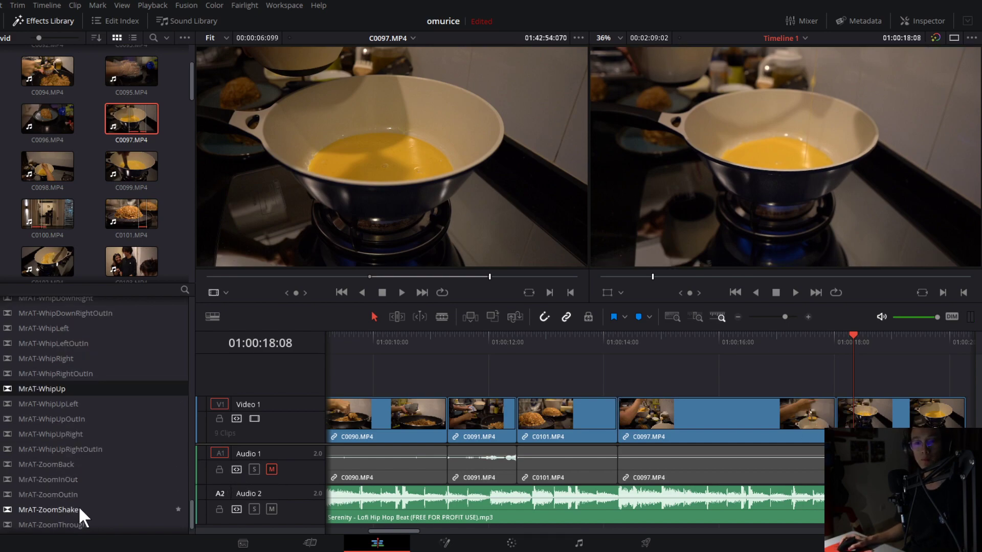
pyautogui.scroll(-2, 91, 475)
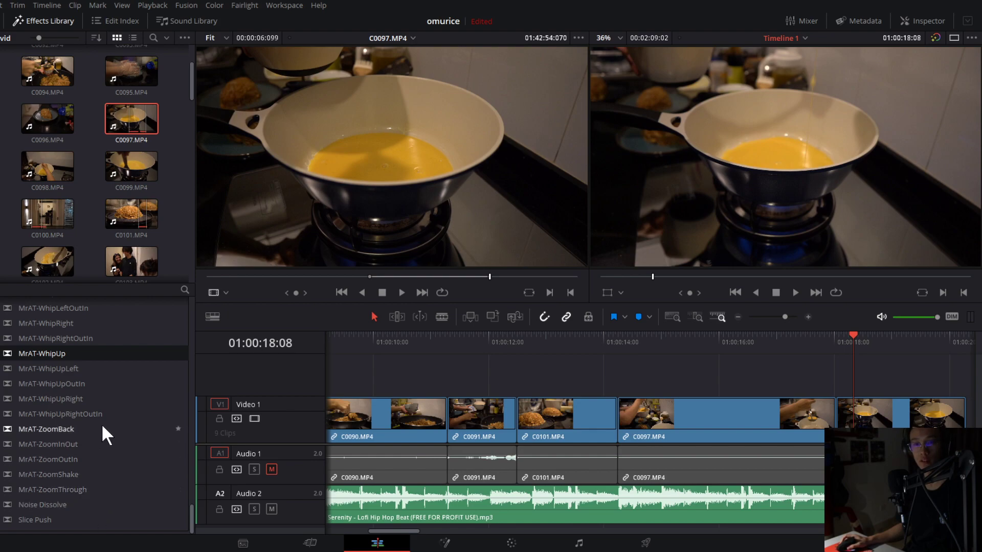
pyautogui.click(111, 468)
pyautogui.click(94, 457)
pyautogui.moveTo(94, 459); pyautogui.dragTo(837, 409)
# Play the MrAT-ZoomOutIn transition repeatedly from just before the C0097 cut to judge how it looks.
pyautogui.click(802, 341)
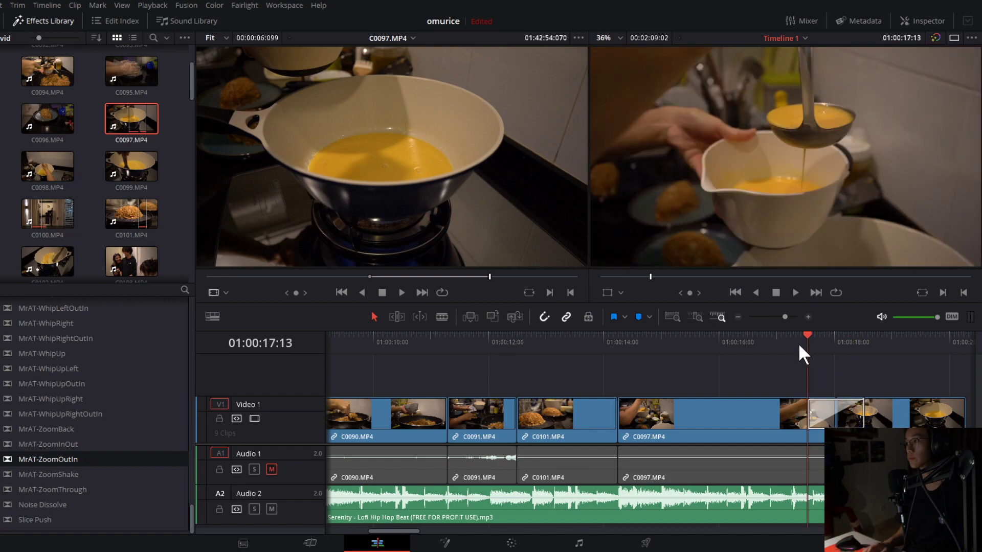
pyautogui.press('space')
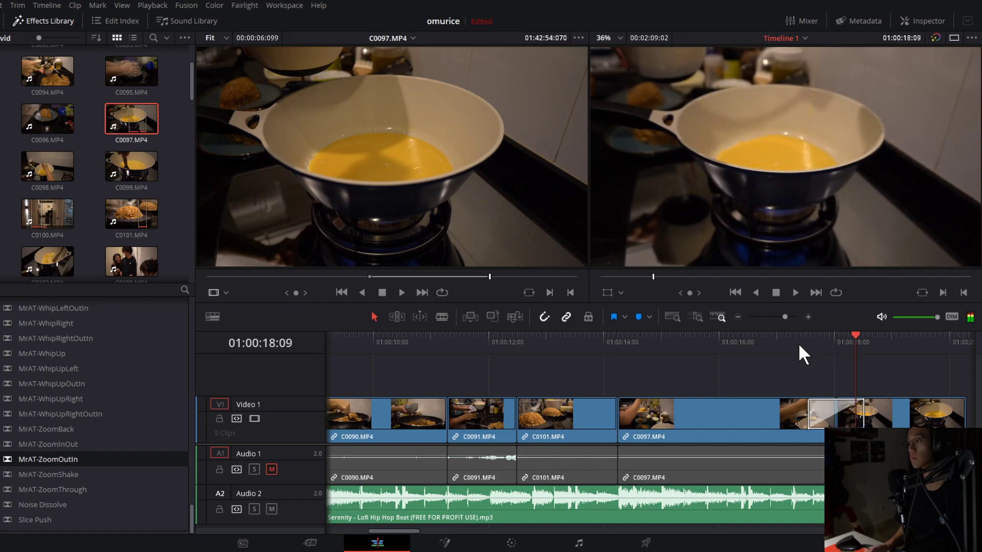
pyautogui.click(769, 345)
pyautogui.press('space')
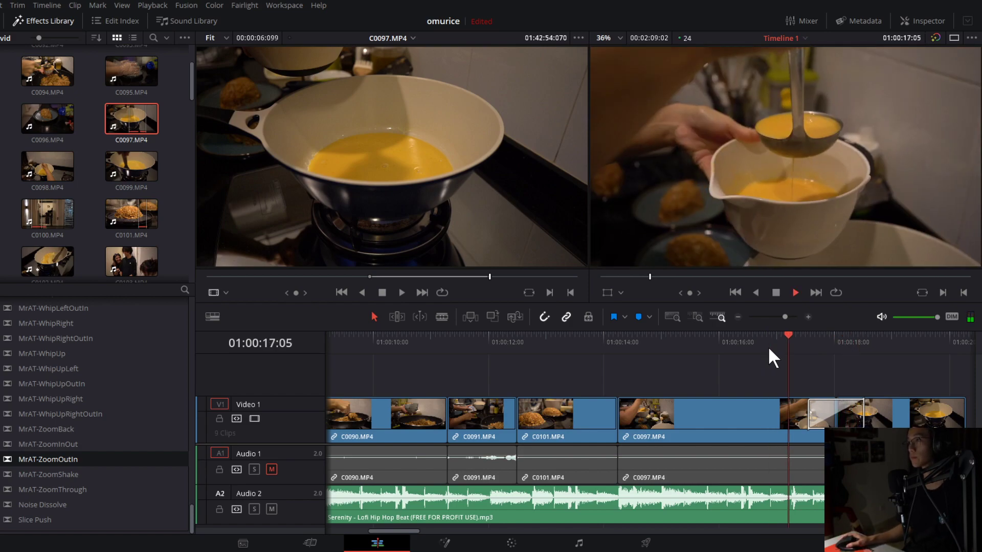
# Replace the MrAT-ZoomOutIn transition between the two C0097 pieces with MrAT-WhipUp and play it back.
pyautogui.click(768, 346)
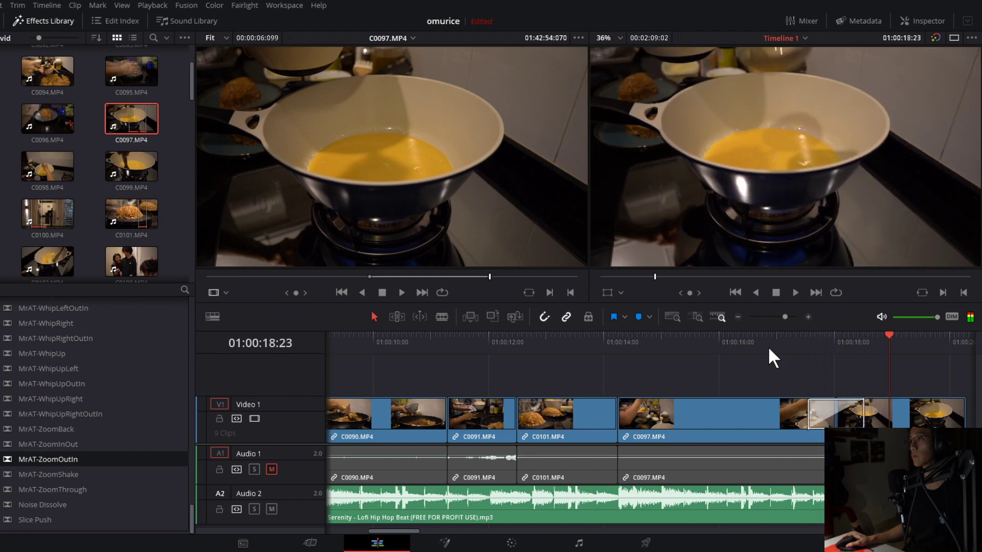
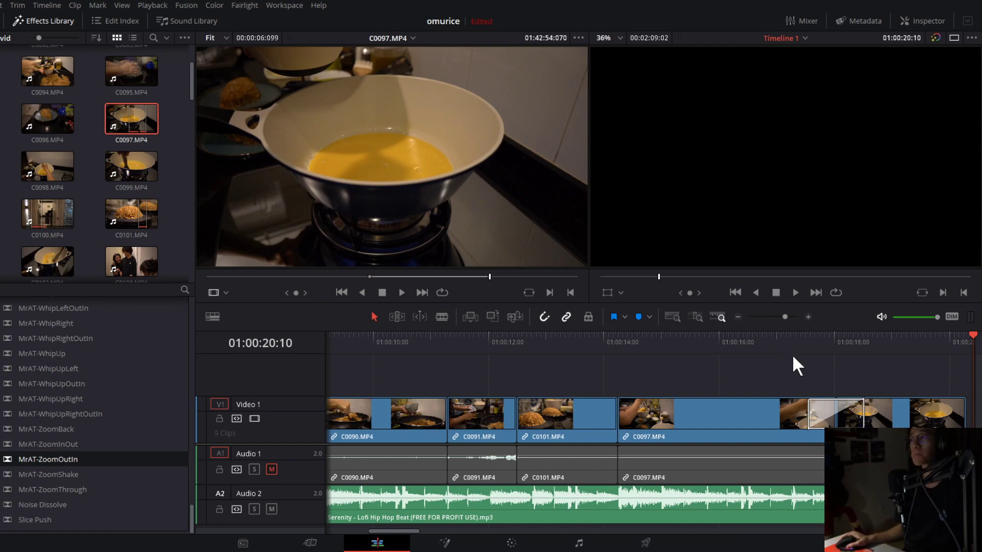
pyautogui.click(807, 406)
pyautogui.press('Delete')
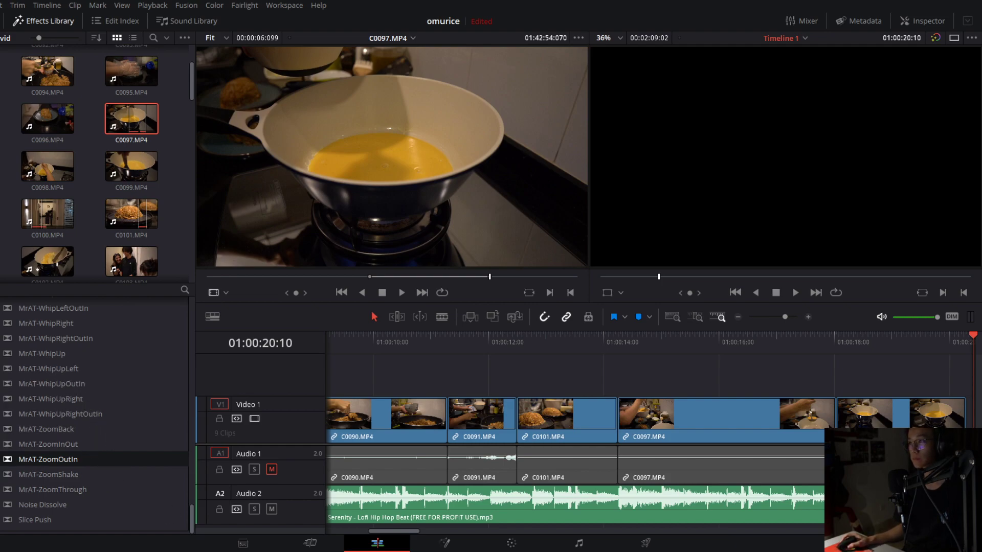
pyautogui.click(111, 443)
pyautogui.scroll(2, 97, 381)
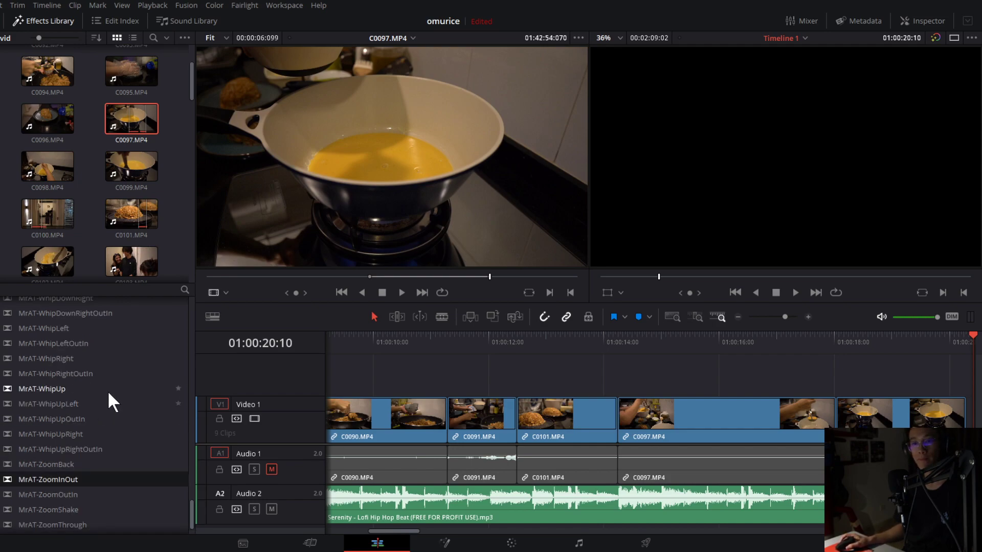
pyautogui.click(108, 389)
pyautogui.moveTo(109, 388); pyautogui.dragTo(833, 412)
pyautogui.click(806, 339)
pyautogui.press('space')
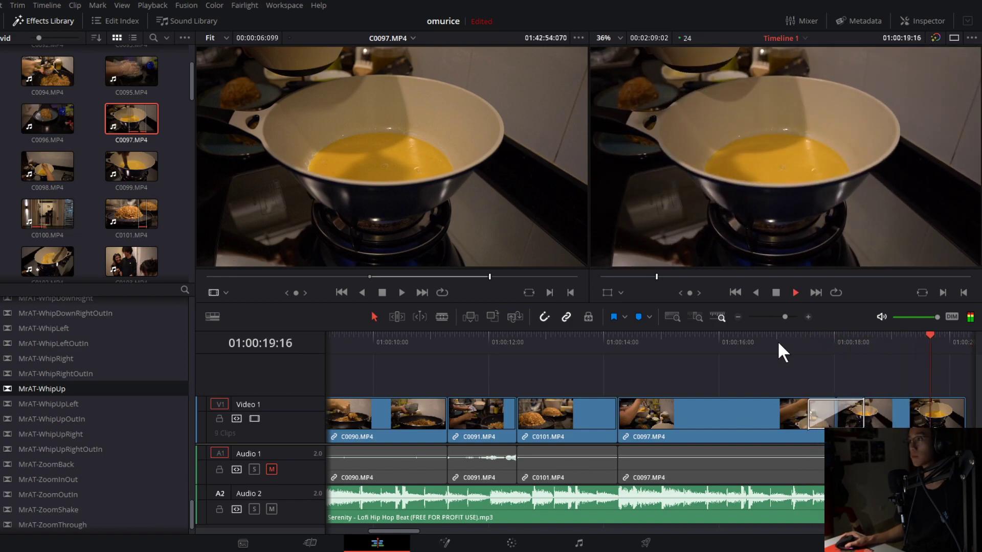
pyautogui.press('space')
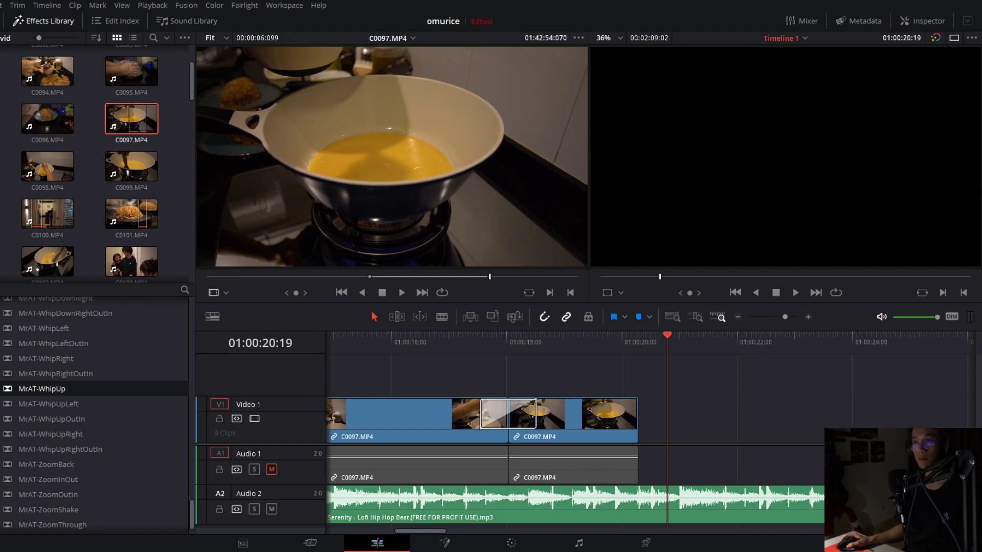
# Scrub through source clips C0098, C0099 and C0102 to look for the next egg-cooking shot.
pyautogui.click(57, 182)
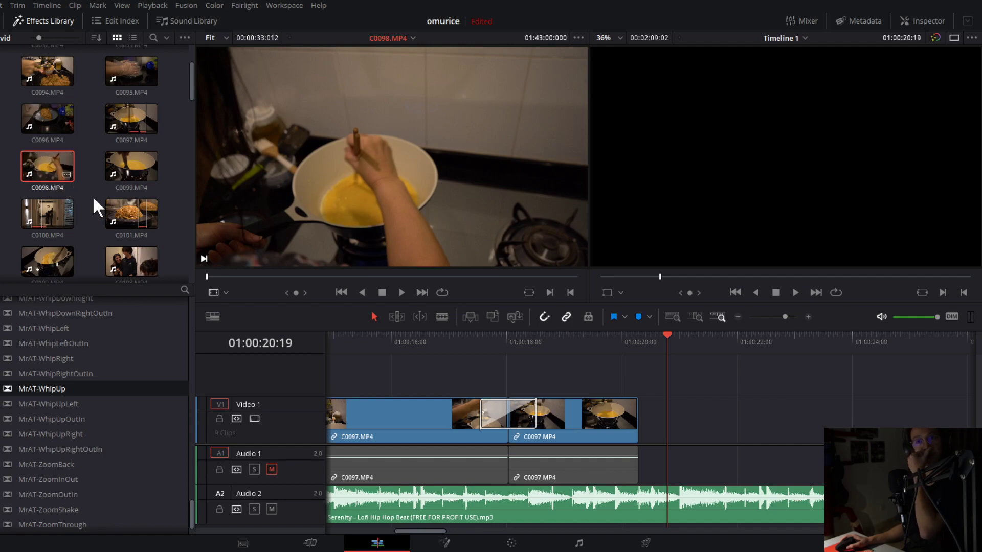
pyautogui.moveTo(217, 273); pyautogui.dragTo(253, 277)
pyautogui.moveTo(327, 277); pyautogui.dragTo(445, 279)
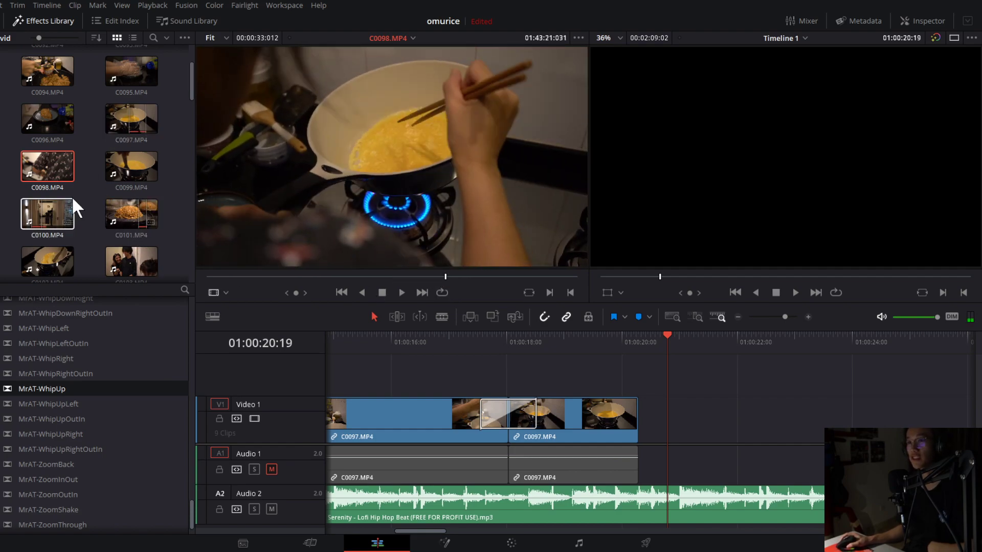
pyautogui.click(140, 166)
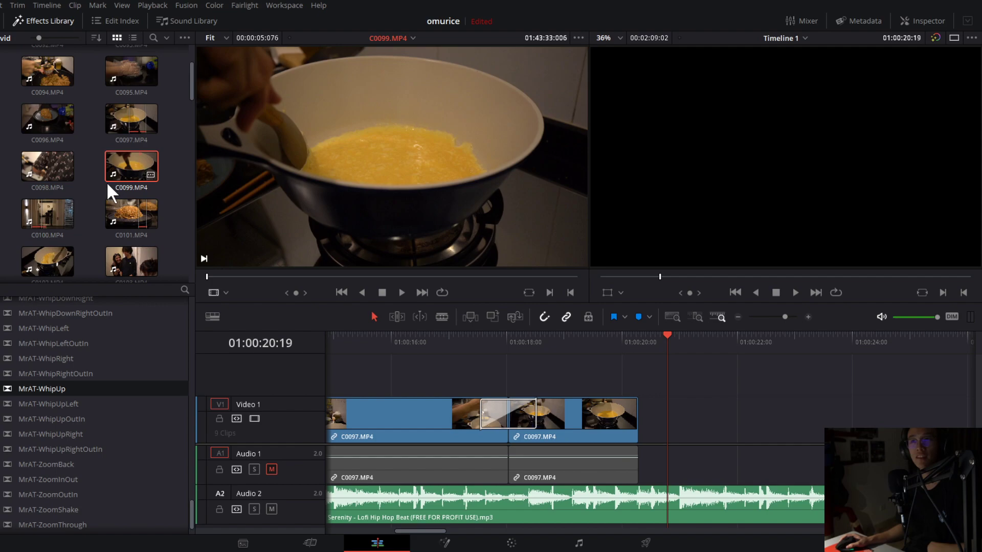
pyautogui.moveTo(269, 277); pyautogui.dragTo(394, 289)
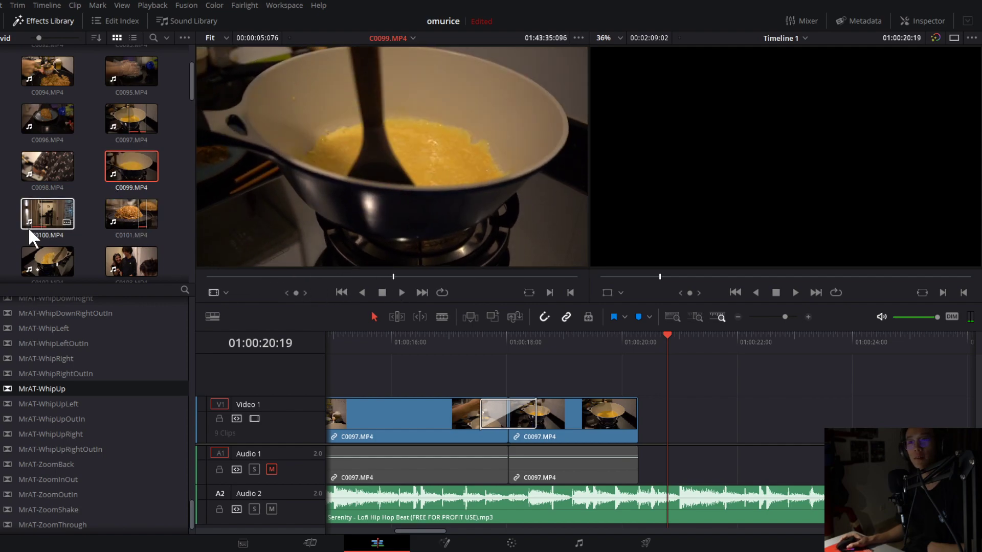
pyautogui.scroll(-3, 51, 215)
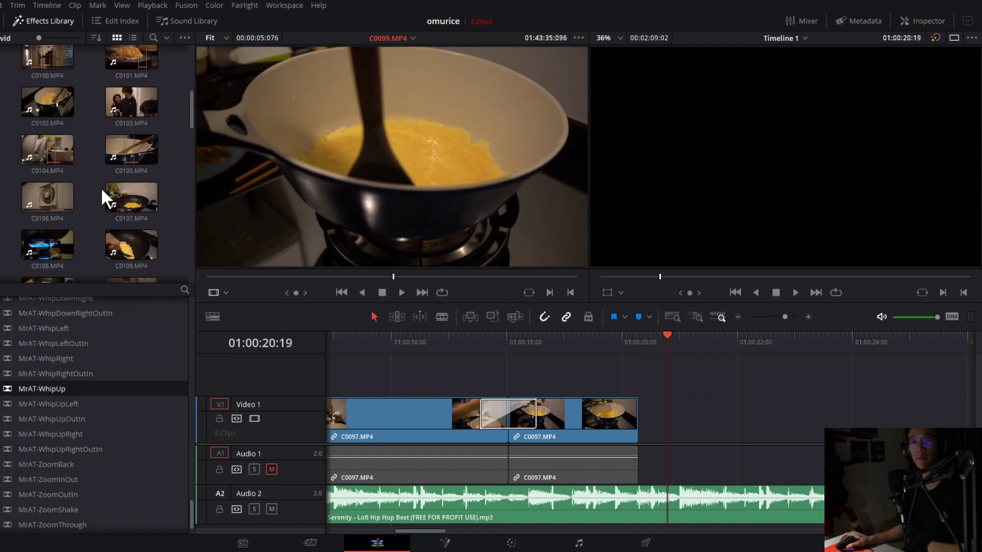
pyautogui.click(36, 107)
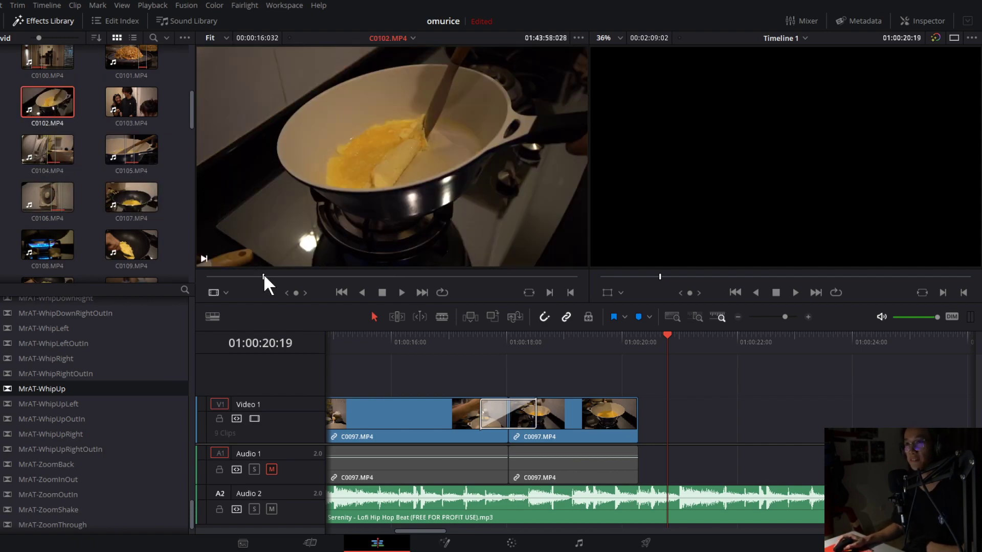
pyautogui.moveTo(263, 277); pyautogui.dragTo(438, 284)
# Preview source clips C0107, C0109, C0111 and C0110 as candidates for the shot after the egg pouring.
pyautogui.click(143, 199)
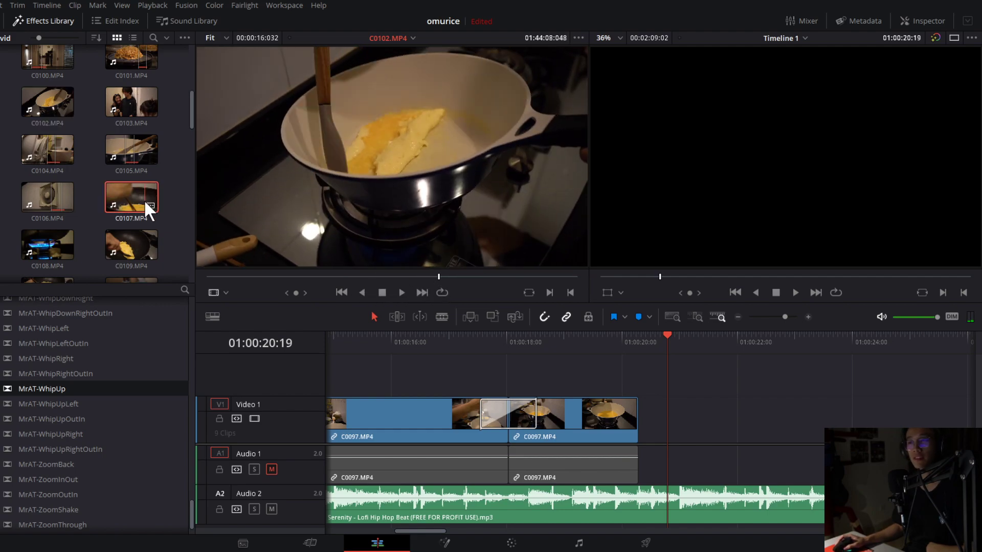
pyautogui.moveTo(236, 268); pyautogui.dragTo(350, 279)
pyautogui.click(116, 244)
pyautogui.scroll(-2, 97, 200)
pyautogui.click(111, 225)
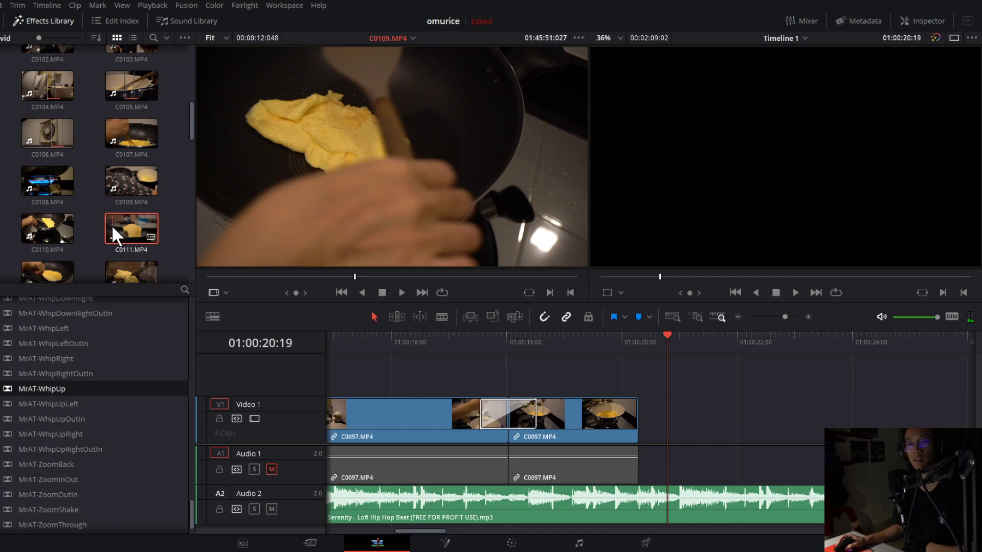
pyautogui.moveTo(326, 275); pyautogui.dragTo(557, 318)
pyautogui.scroll(-1, 96, 208)
pyautogui.click(53, 190)
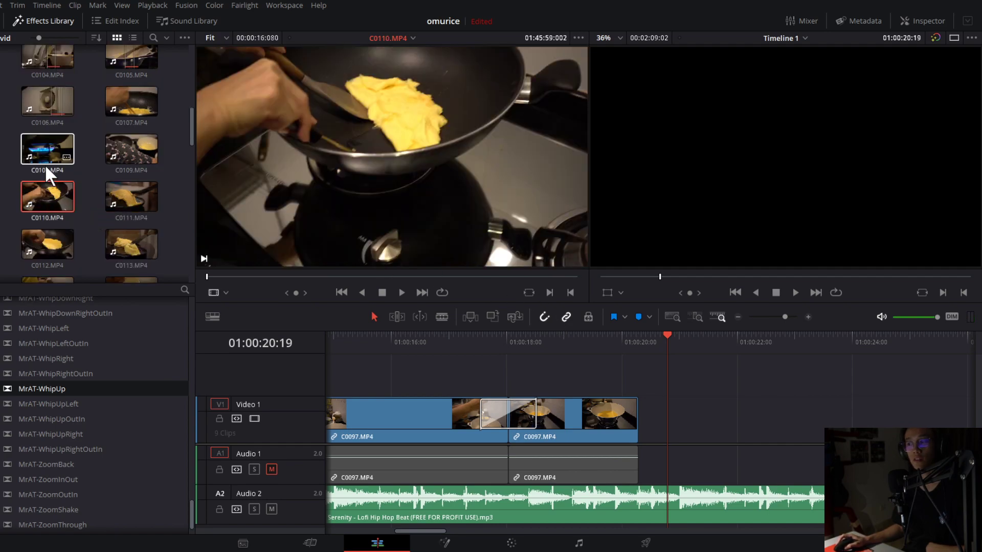
pyautogui.scroll(2, 46, 161)
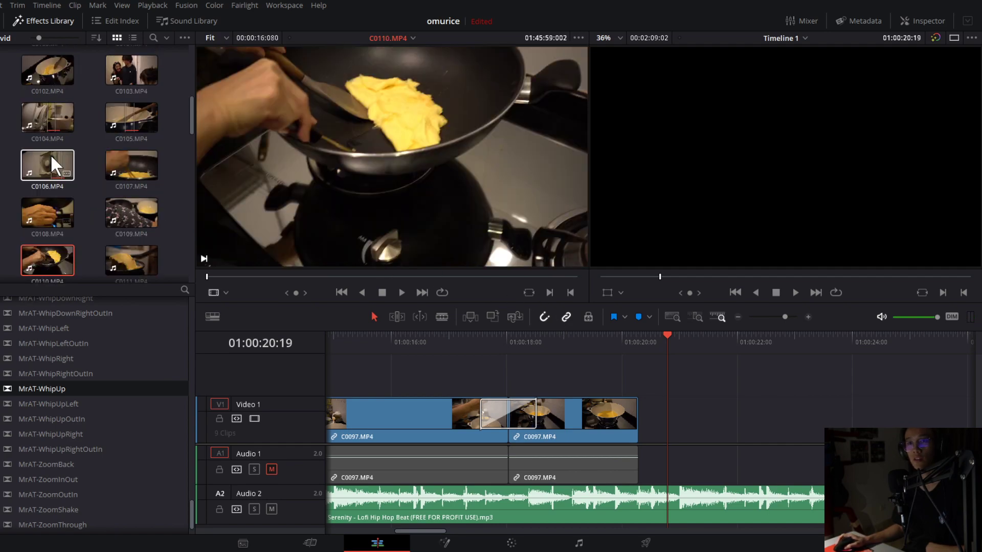
# Open C0108 and mark the stove-knob shot from 01:45:36:013 to 01:45:38:040.
pyautogui.click(41, 211)
pyautogui.moveTo(283, 277)
pyautogui.mouseDown()
pyautogui.moveTo(229, 270)
pyautogui.moveTo(330, 269)
pyautogui.moveTo(319, 267)
pyautogui.moveTo(301, 272)
pyautogui.moveTo(346, 281)
pyautogui.mouseUp()
pyautogui.click(550, 292)
pyautogui.click(402, 292)
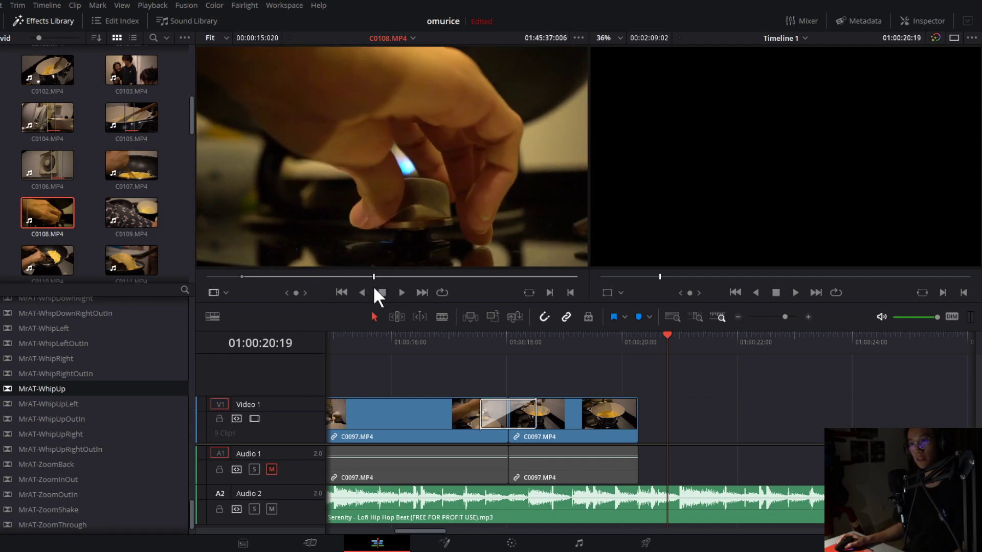
pyautogui.click(362, 290)
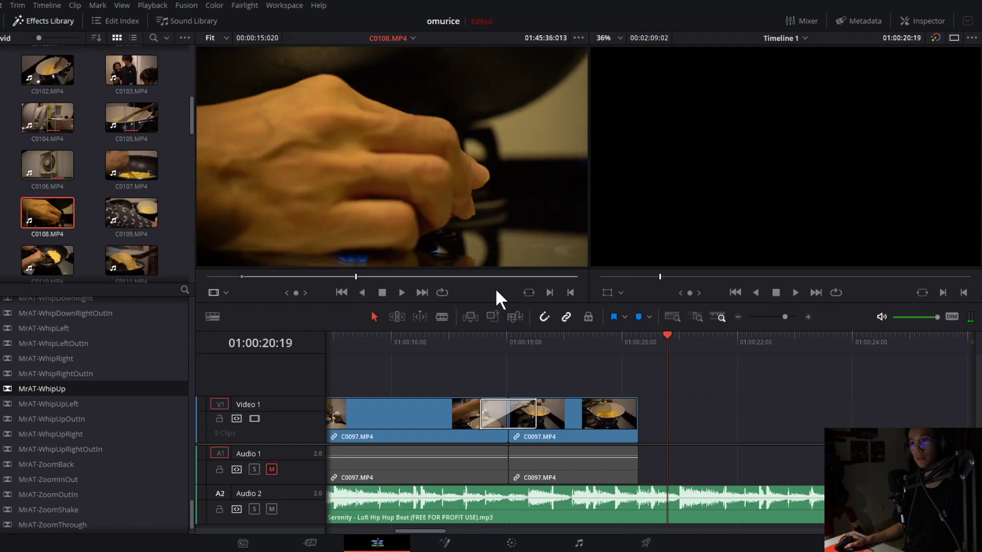
pyautogui.click(550, 292)
pyautogui.press('space')
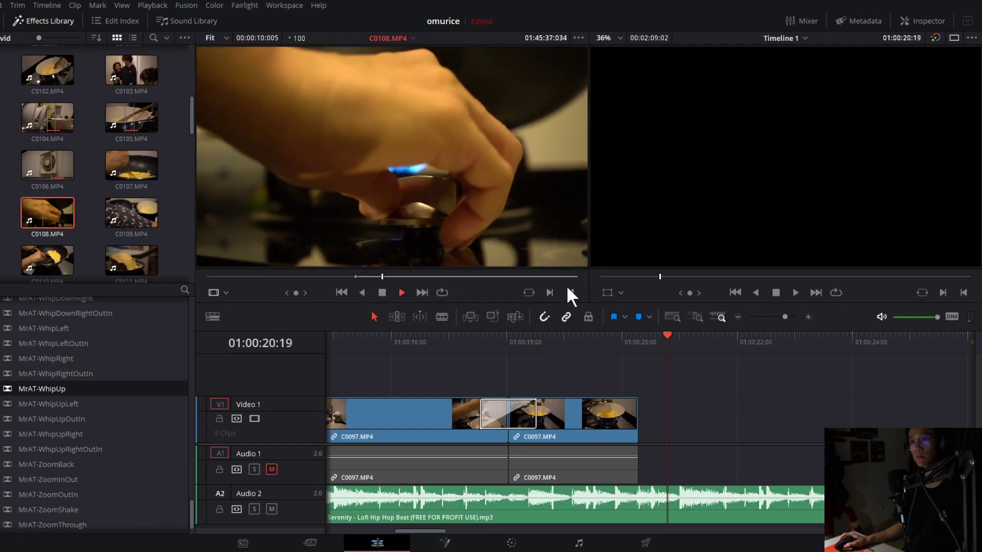
pyautogui.press('space')
pyautogui.click(569, 290)
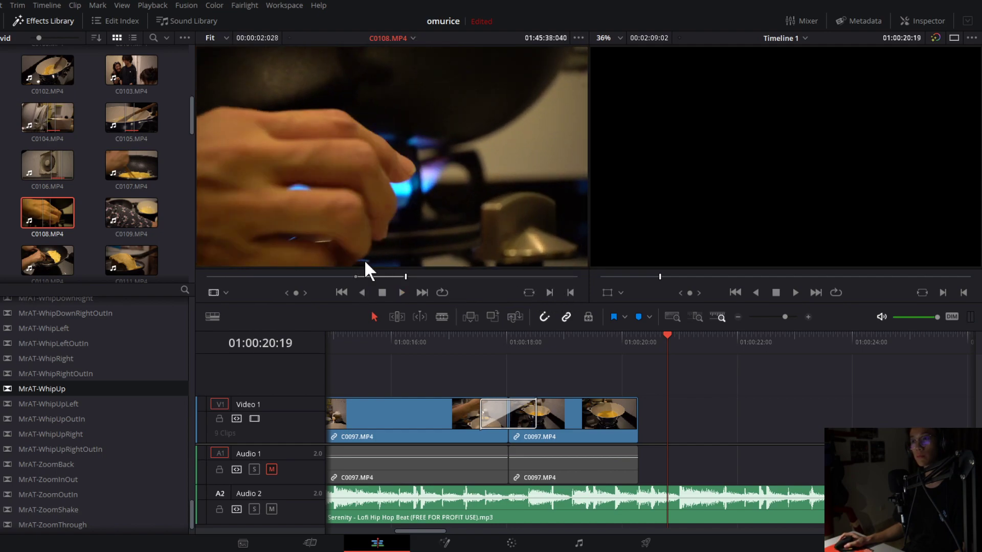
# Append the marked C0108 piece directly after the last C0097 clip on Video 1 and play it against the music.
pyautogui.moveTo(629, 238); pyautogui.dragTo(648, 408)
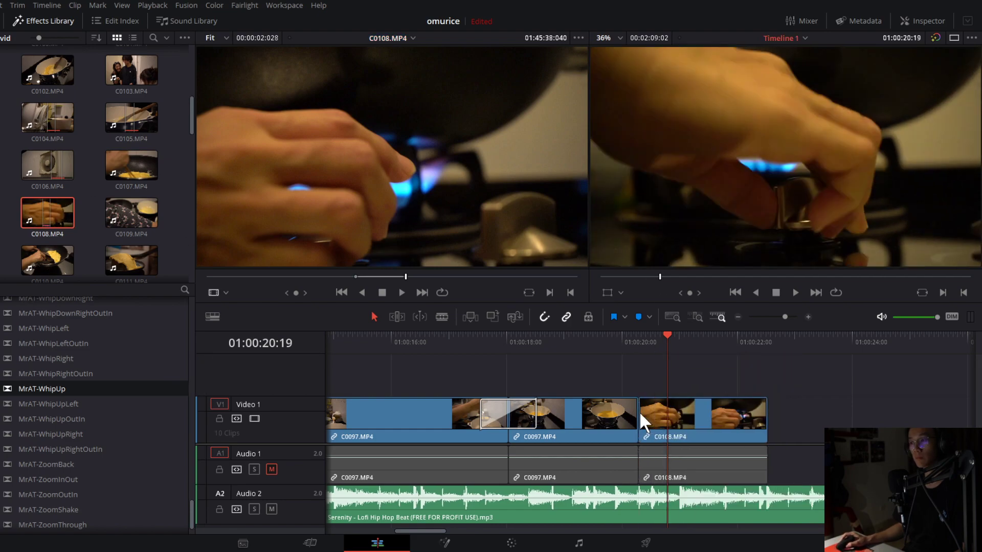
pyautogui.click(634, 347)
pyautogui.click(622, 341)
pyautogui.press('space')
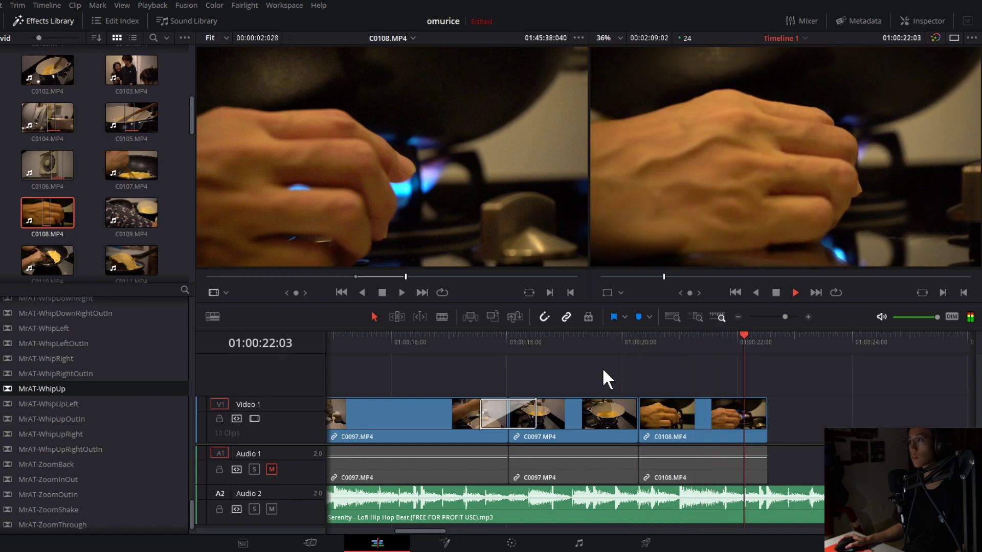
pyautogui.press('space')
pyautogui.click(767, 351)
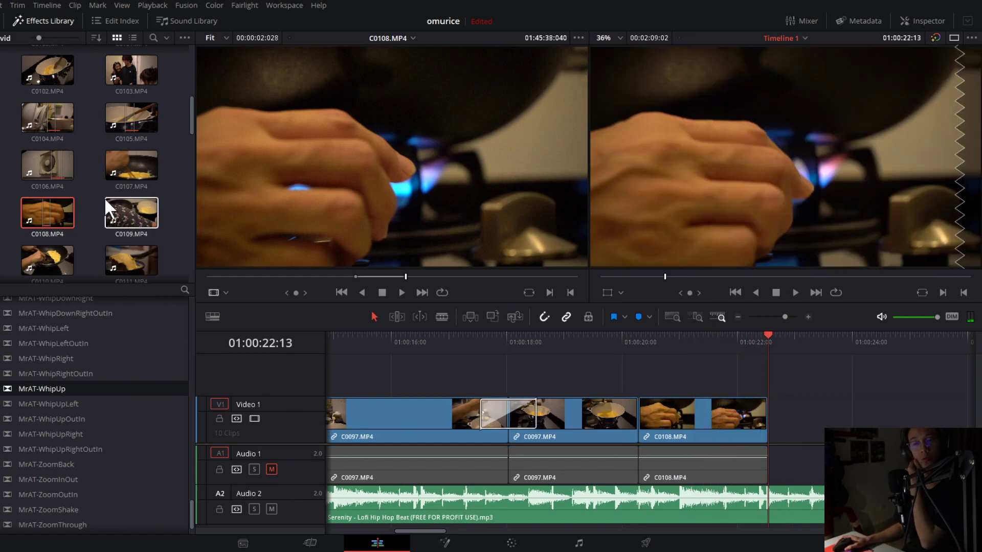
pyautogui.press('space')
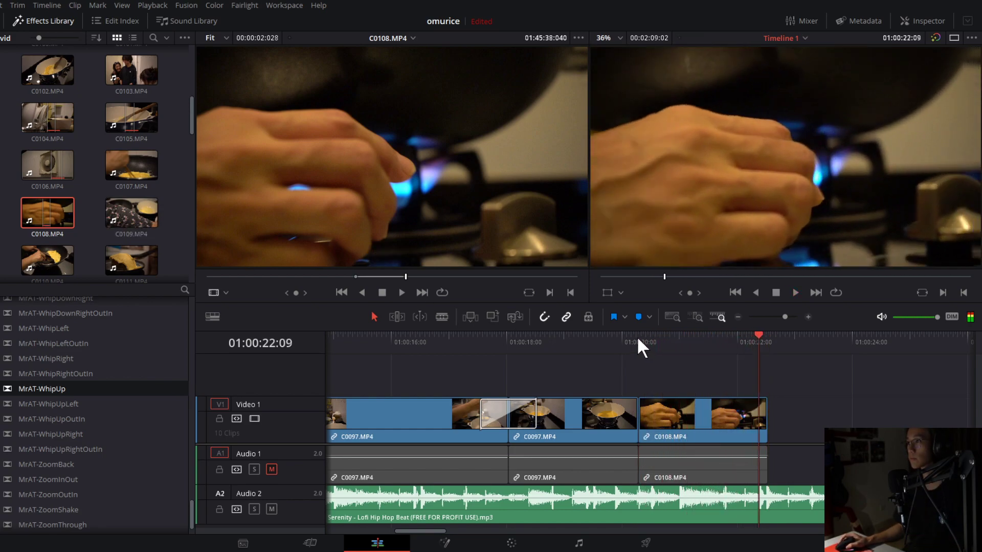
pyautogui.press('space')
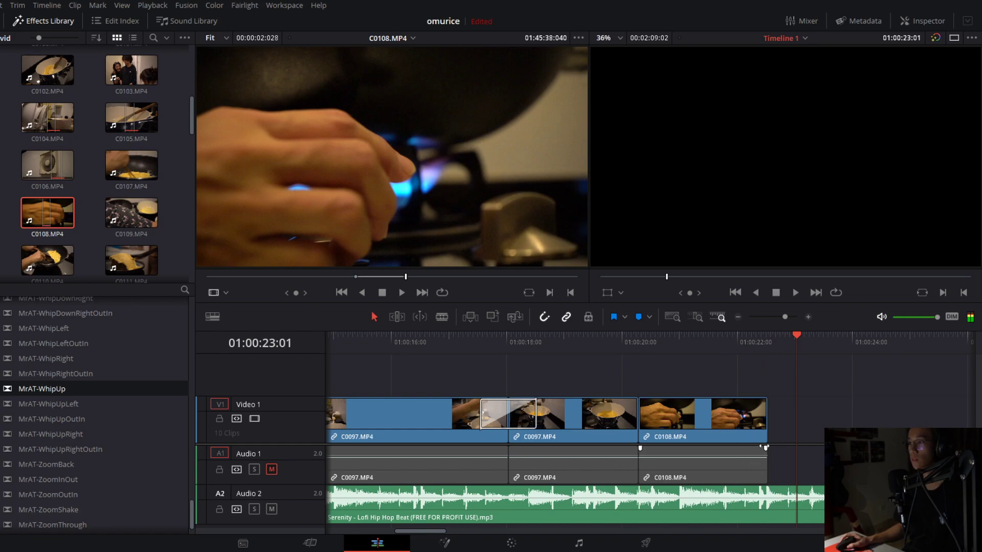
pyautogui.click(765, 341)
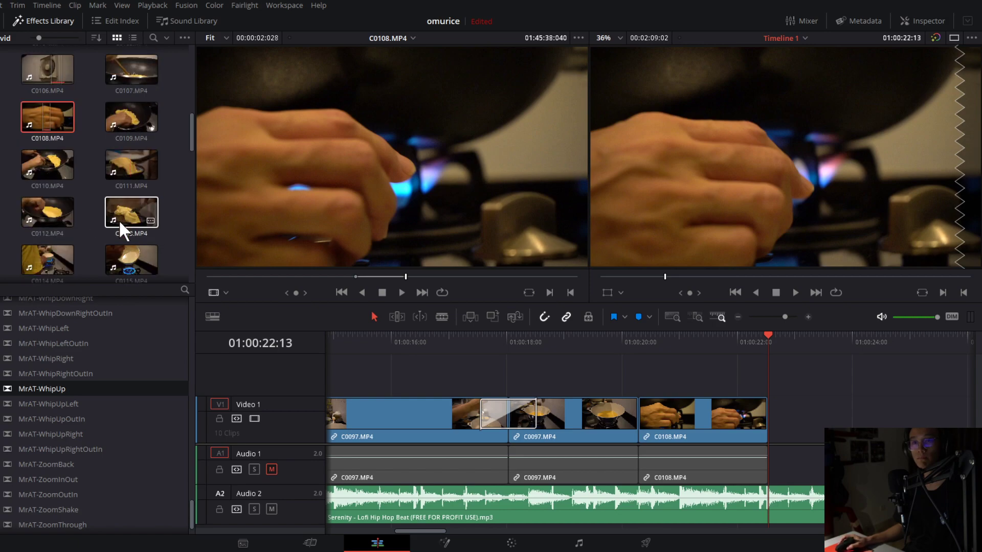
# Scrub through C0115 and mark the saucepan shot from 01:47:41:060 to 01:47:43:068.
pyautogui.scroll(-3, 126, 240)
pyautogui.doubleClick(128, 262)
pyautogui.scroll(-3, 102, 218)
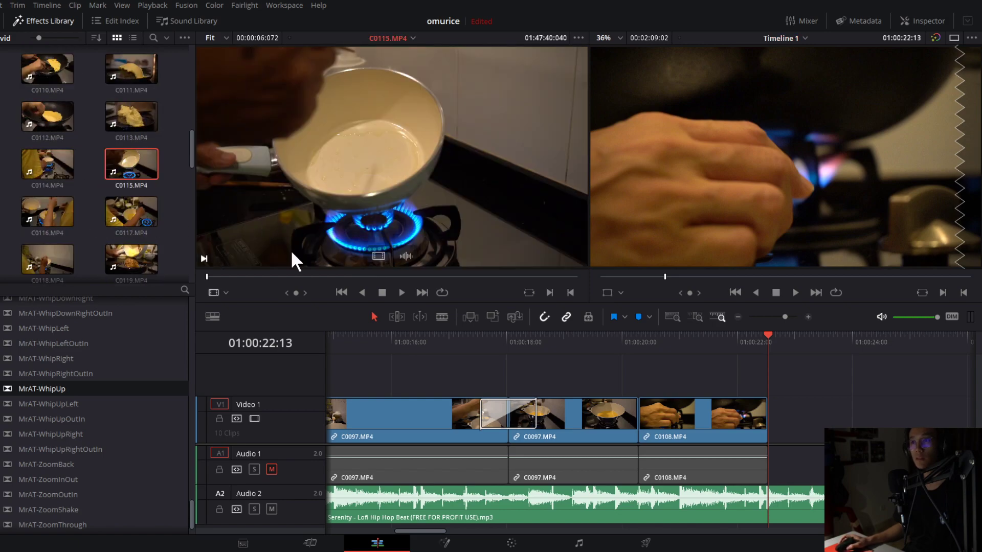
pyautogui.moveTo(293, 274); pyautogui.dragTo(378, 287)
pyautogui.click(402, 292)
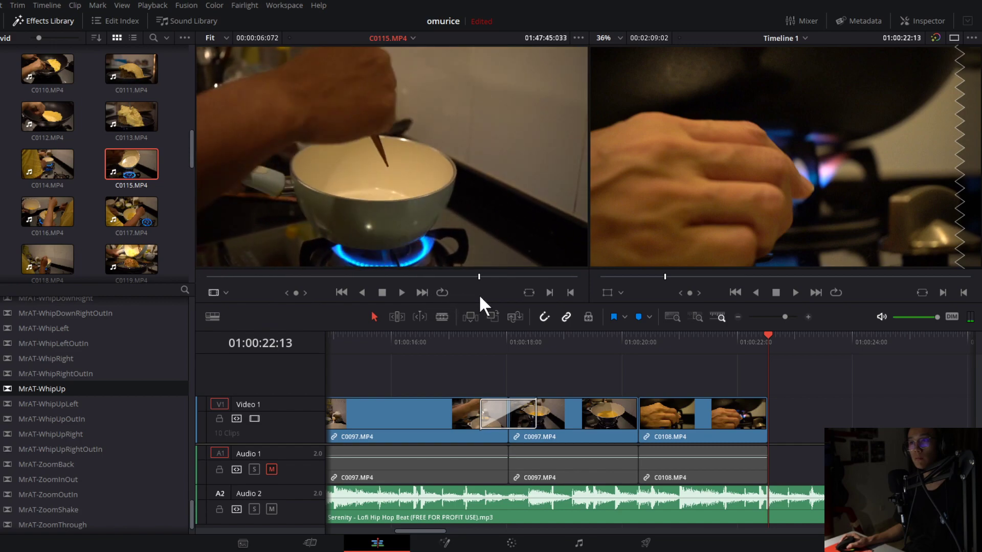
pyautogui.press('space')
pyautogui.scroll(-2, 78, 201)
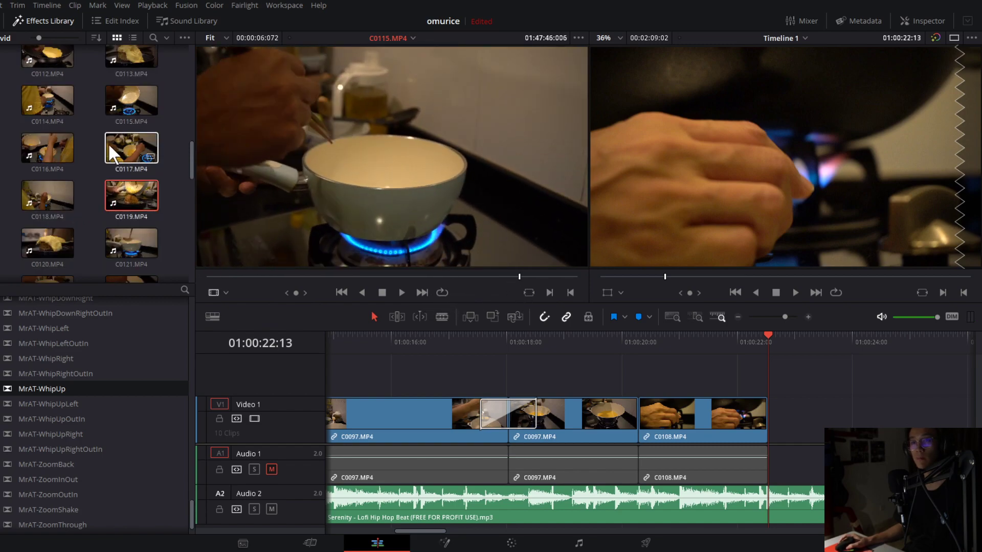
pyautogui.moveTo(298, 277); pyautogui.dragTo(271, 276)
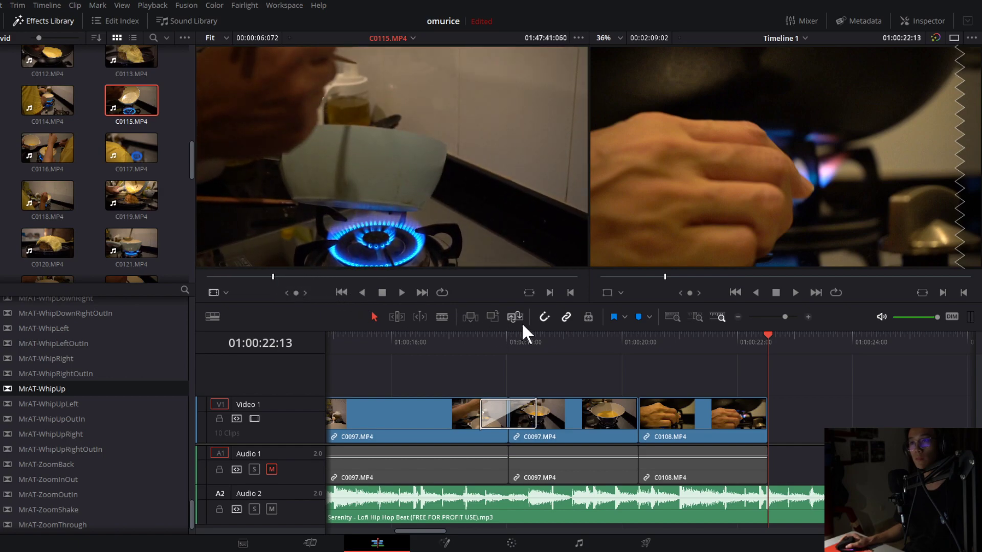
pyautogui.click(549, 293)
pyautogui.press('space')
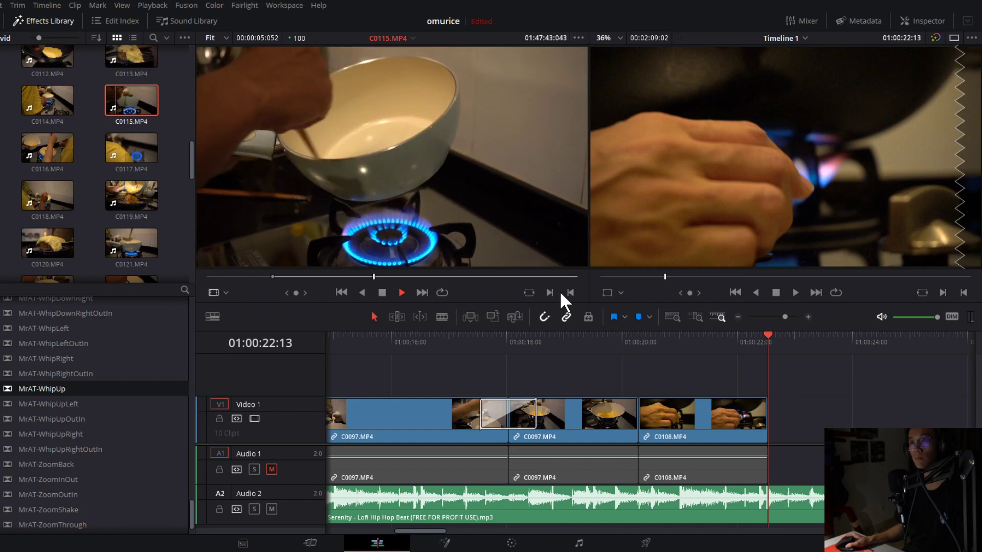
pyautogui.press('space')
pyautogui.click(571, 292)
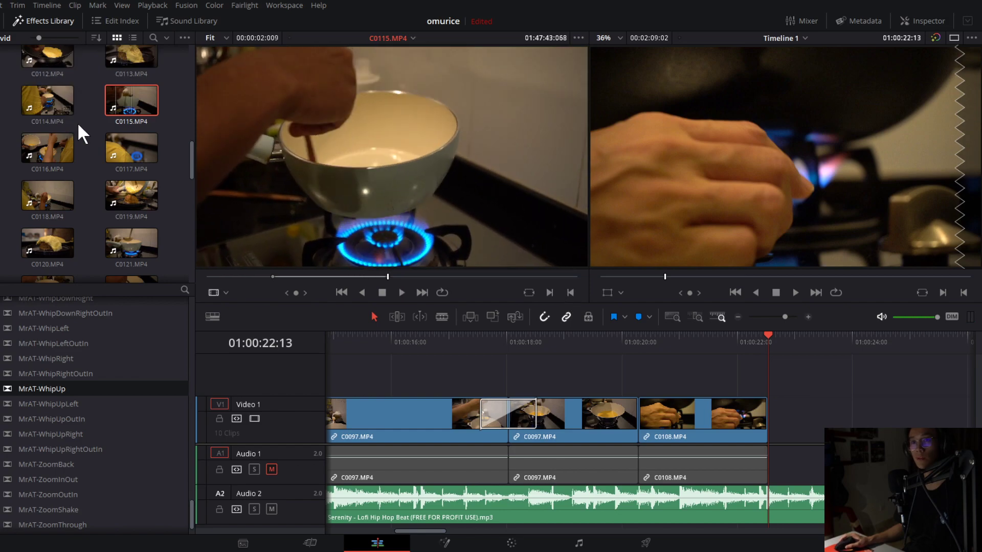
# Append the marked C0115 piece after C0108 at 01:00:22:13 on Video 1 and play back the cut.
pyautogui.moveTo(651, 277); pyautogui.dragTo(771, 410)
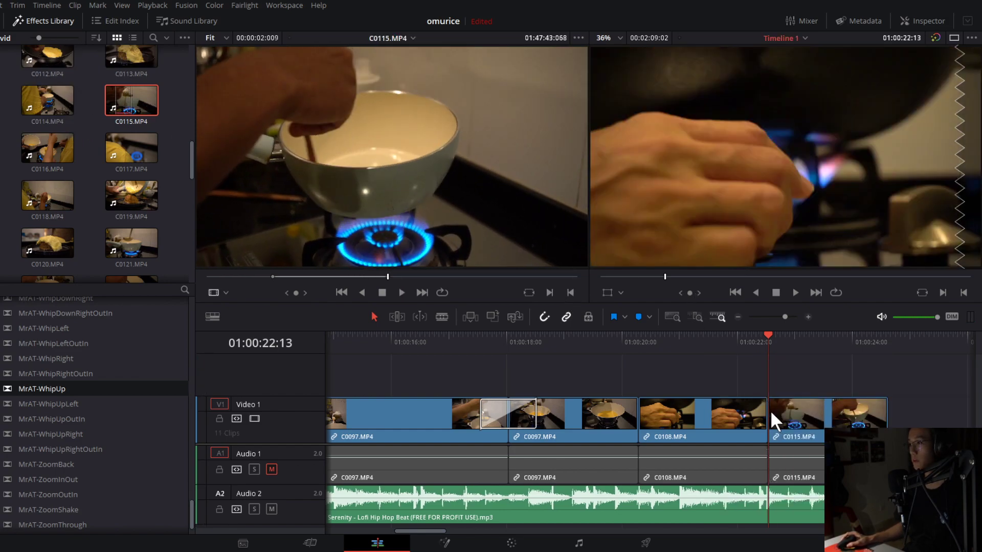
pyautogui.moveTo(438, 532); pyautogui.dragTo(472, 534)
pyautogui.hscroll(-3, 467, 510)
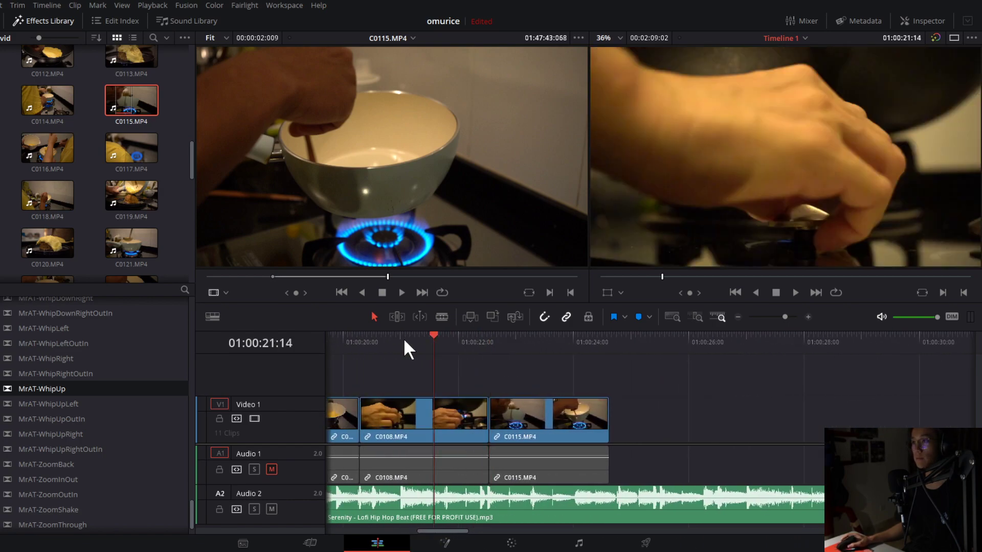
pyautogui.press('space')
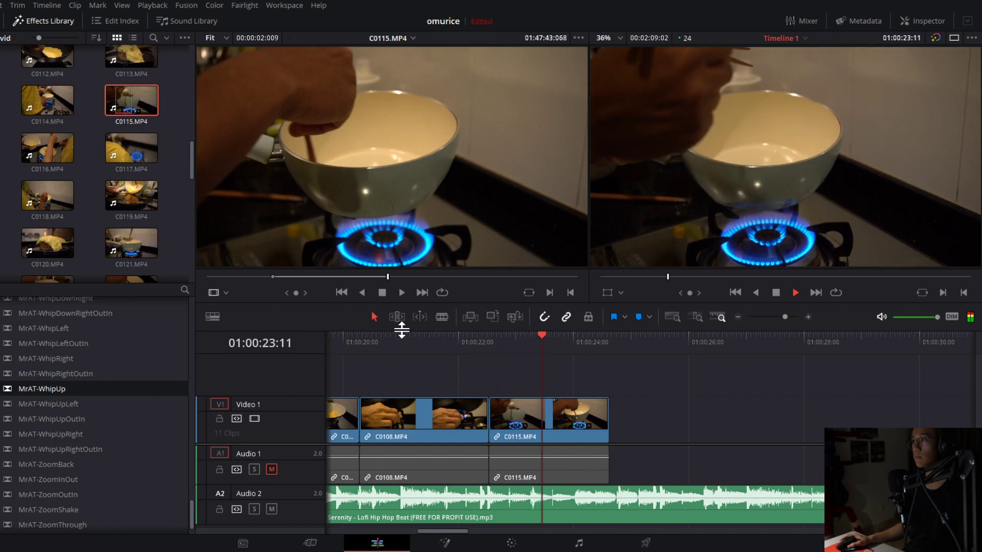
# Stop the timeline playback and play C0116 through in the source viewer to look for a usable shot.
pyautogui.press('space')
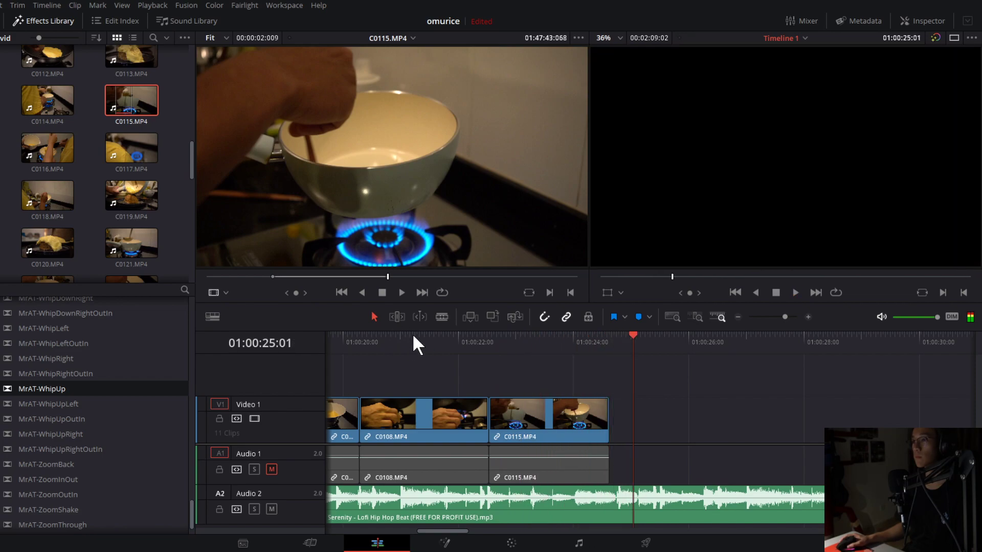
pyautogui.doubleClick(57, 137)
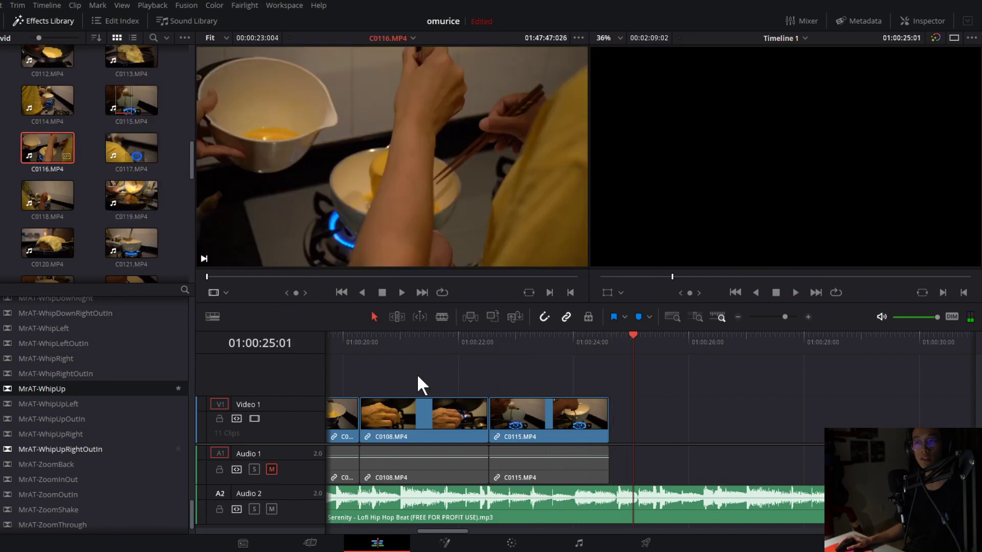
pyautogui.press('space')
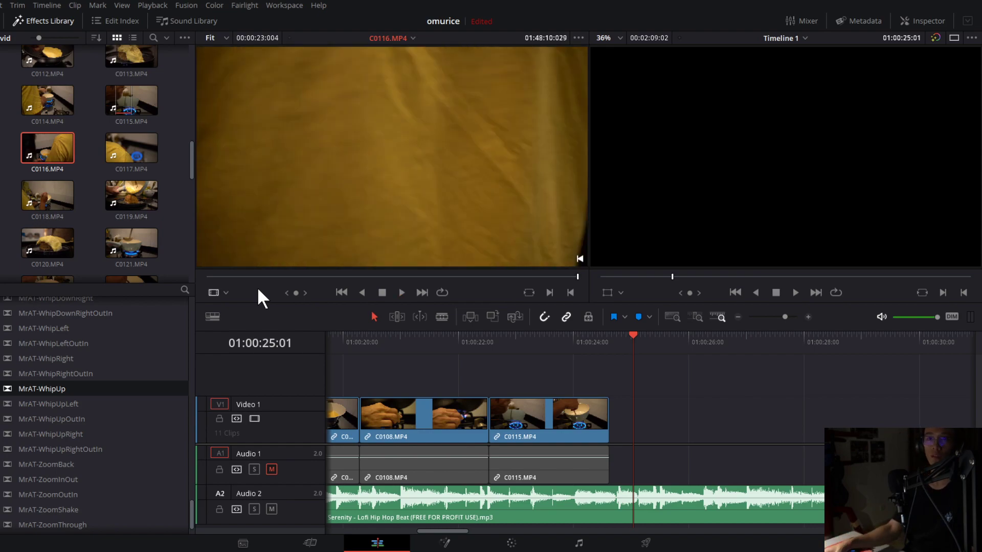
# Open C0117 and mark the egg-stirring shot beside the lit burner from 01:48:16:040 to 01:48:18:034.
pyautogui.click(118, 149)
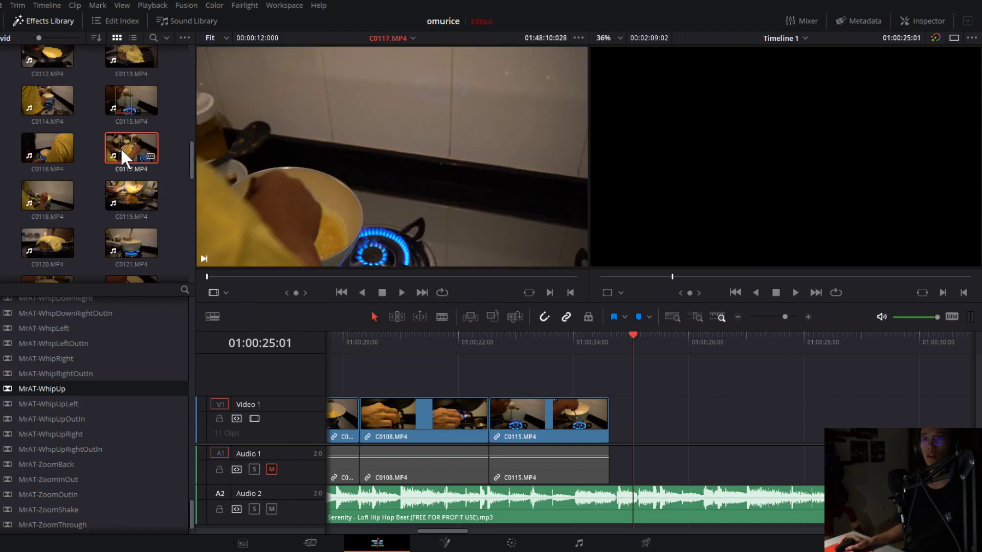
pyautogui.press('space')
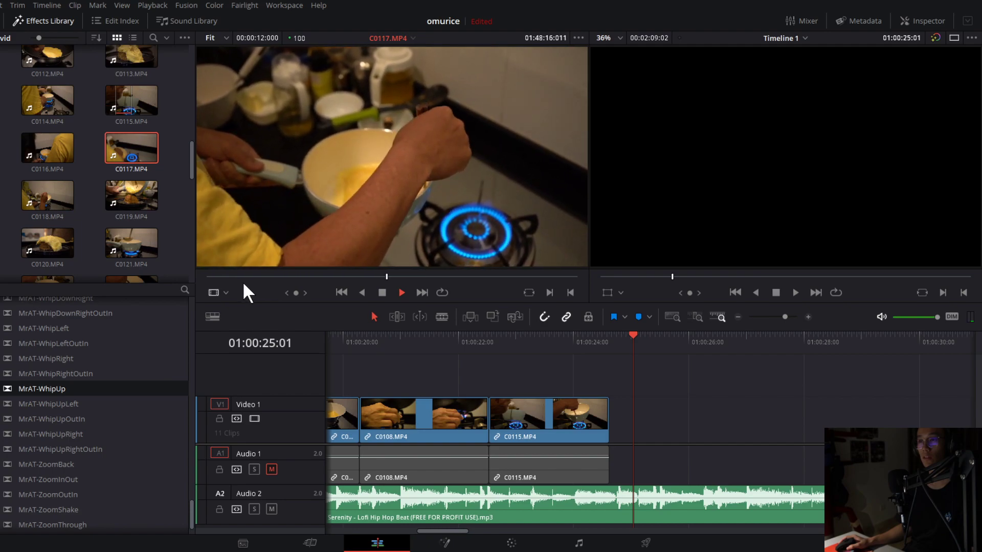
pyautogui.press('space')
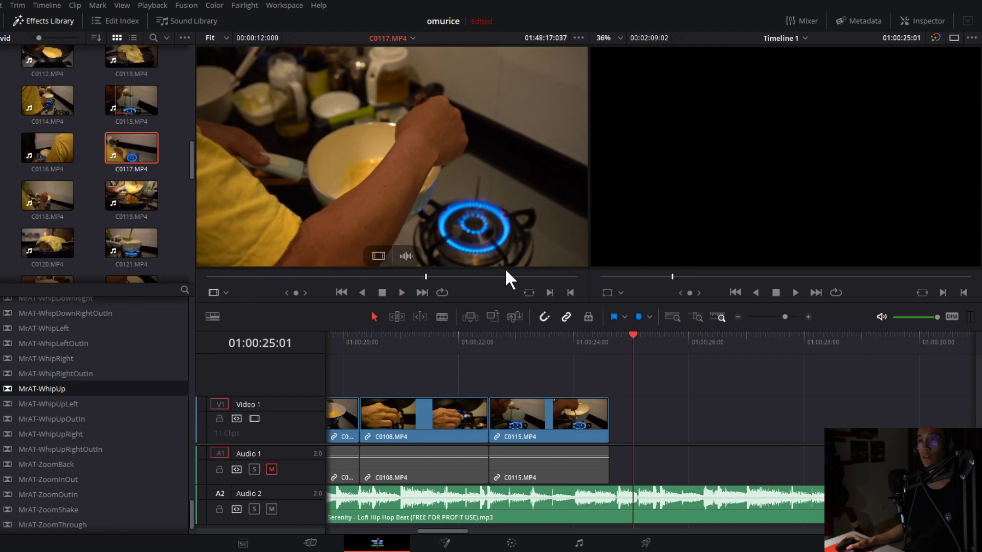
pyautogui.click(379, 276)
pyautogui.moveTo(380, 277); pyautogui.dragTo(395, 278)
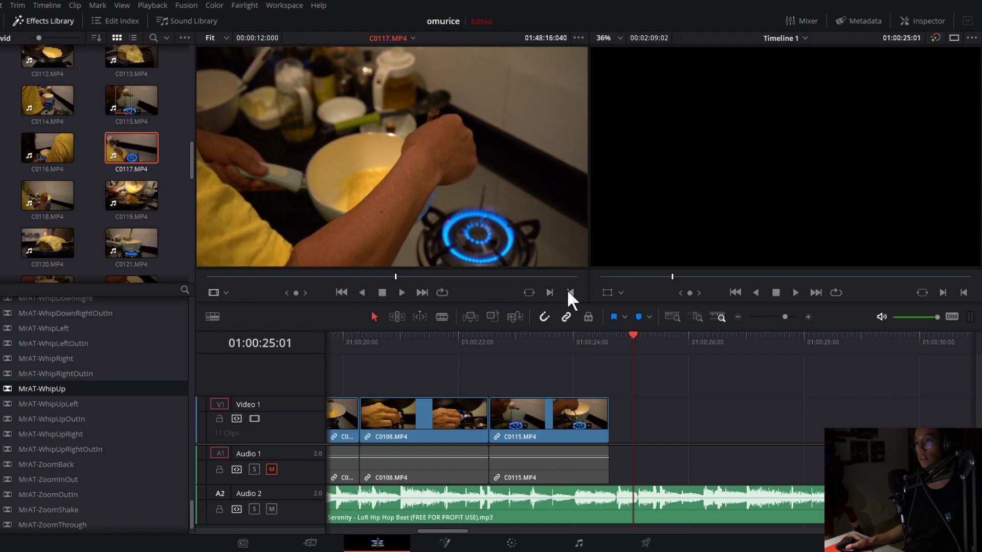
pyautogui.click(549, 291)
pyautogui.press('space')
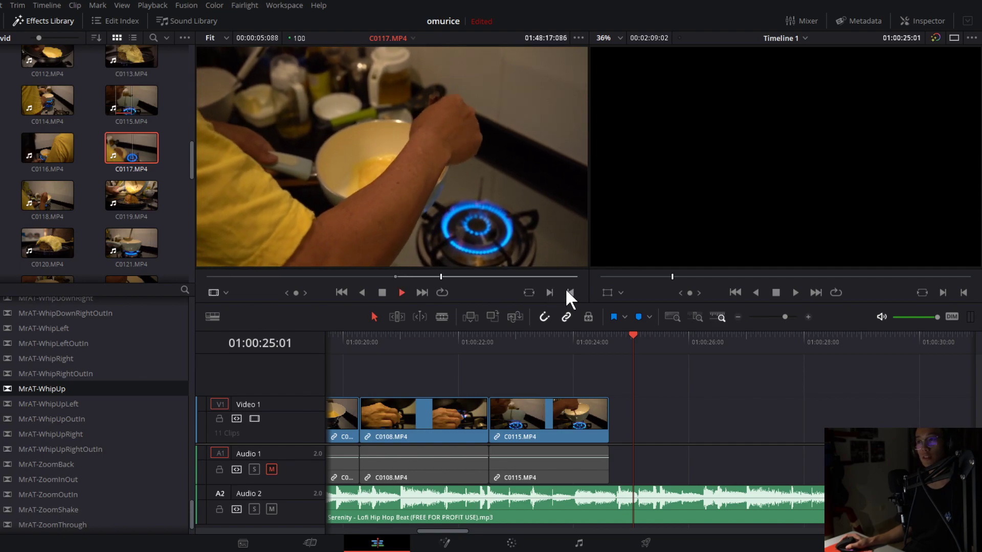
pyautogui.click(567, 291)
# Append the marked C0117 piece directly after C0115 on Video 1 and play the cut against the music.
pyautogui.moveTo(681, 376); pyautogui.dragTo(614, 430)
pyautogui.click(601, 336)
pyautogui.press('space')
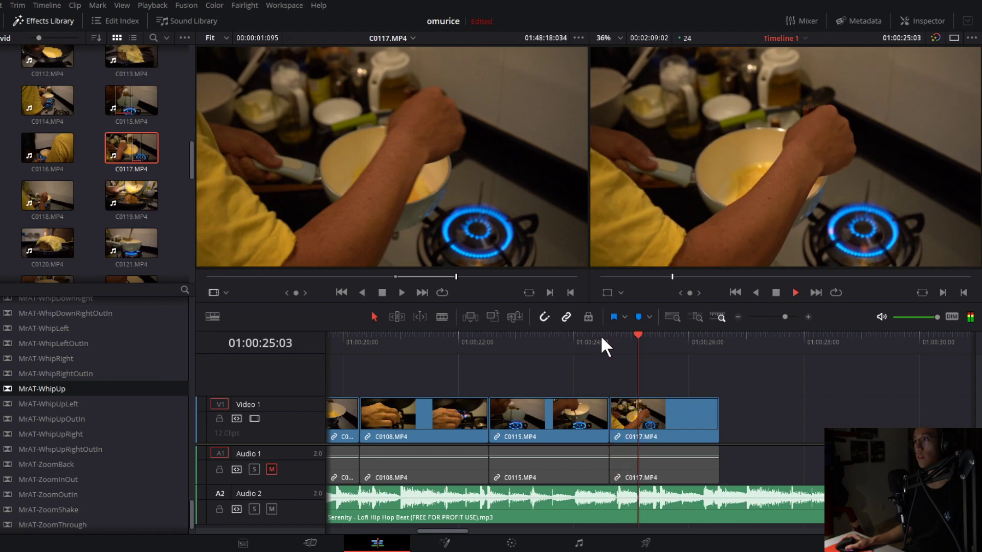
pyautogui.press('space')
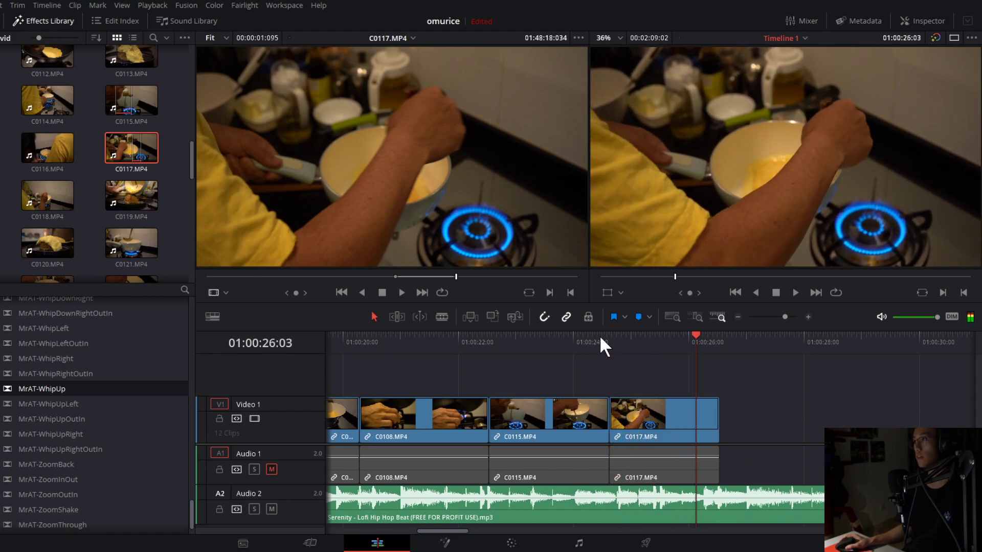
# Scrub through C0118, mark the pan-tilting shot from 01:48:39:011 to 01:48:43:009, and check the footage after it.
pyautogui.doubleClick(41, 203)
pyautogui.moveTo(302, 275); pyautogui.dragTo(395, 275)
pyautogui.press('space')
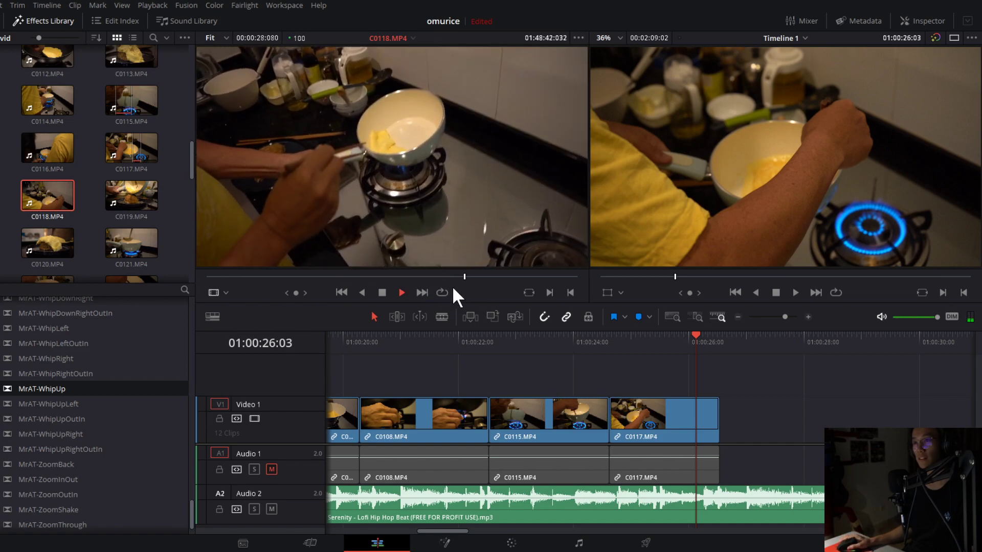
pyautogui.press('space')
pyautogui.click(422, 276)
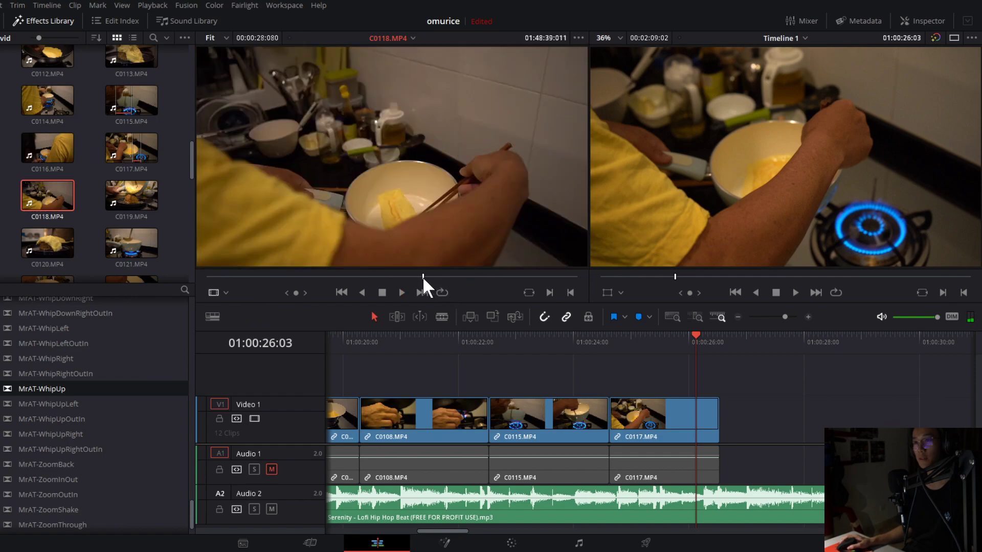
pyautogui.click(547, 292)
pyautogui.press('space')
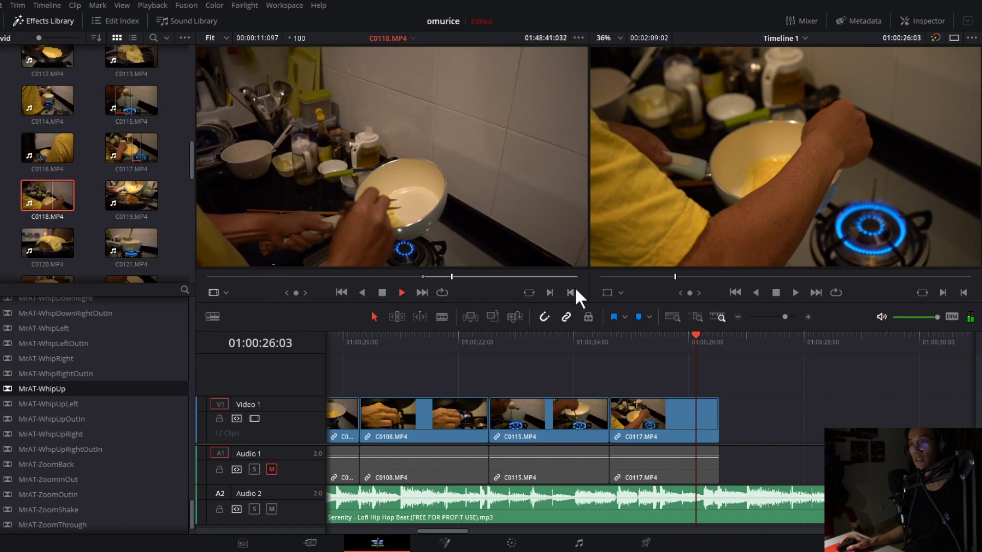
pyautogui.press('space')
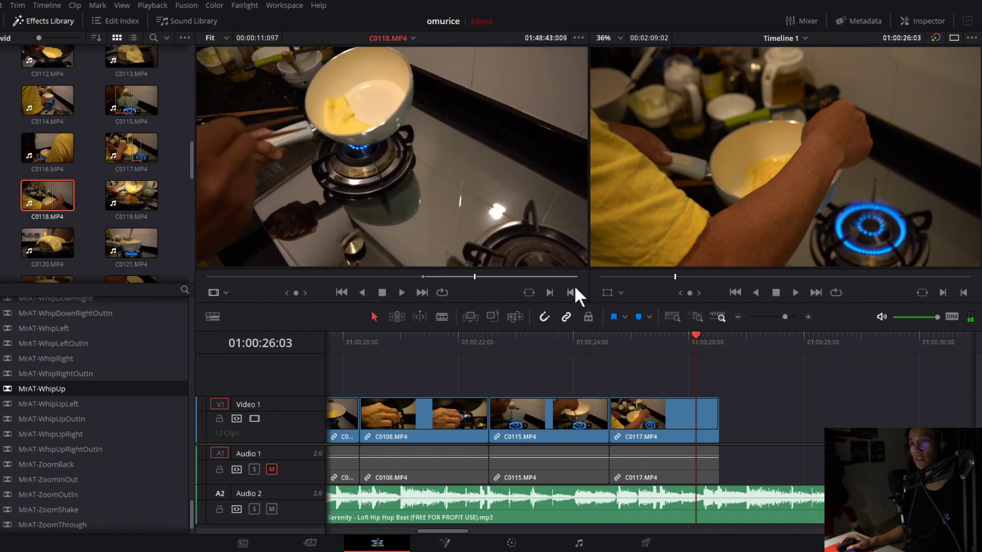
pyautogui.click(571, 292)
pyautogui.click(512, 275)
pyautogui.press('space')
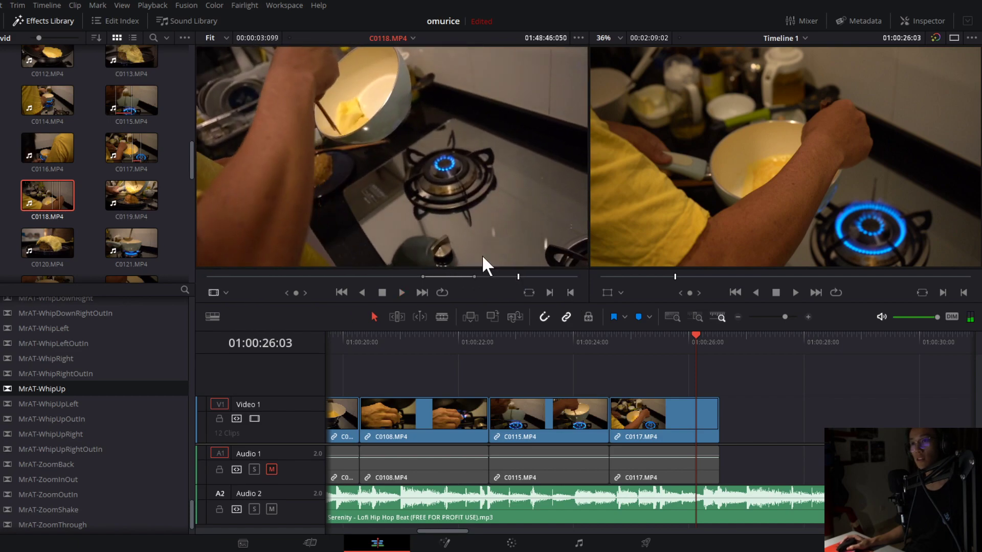
# Append the marked C0118 piece directly after C0117 on Video 1 and play from 01:00:25:08 past its end.
pyautogui.moveTo(915, 413); pyautogui.dragTo(725, 426)
pyautogui.click(748, 317)
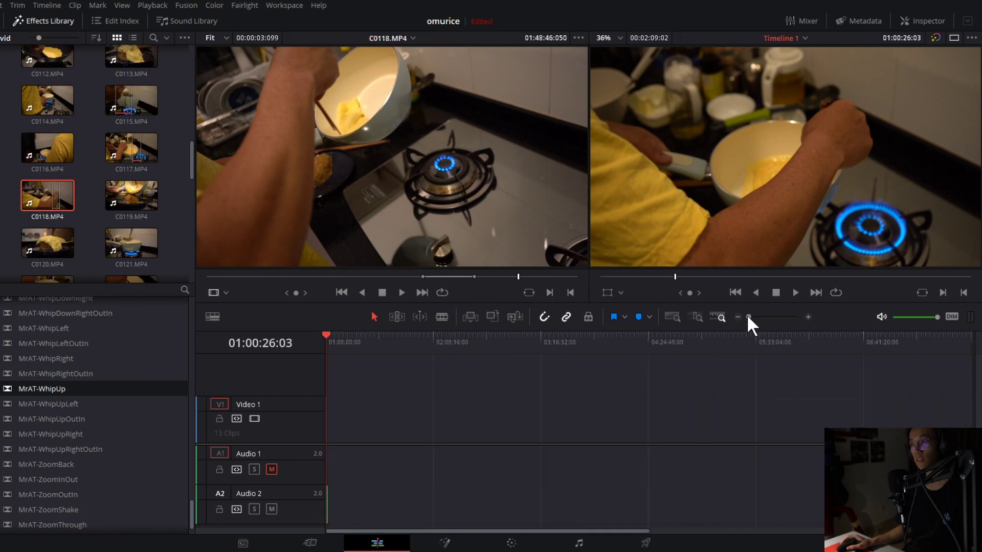
pyautogui.moveTo(748, 317); pyautogui.dragTo(778, 324)
pyautogui.click(636, 342)
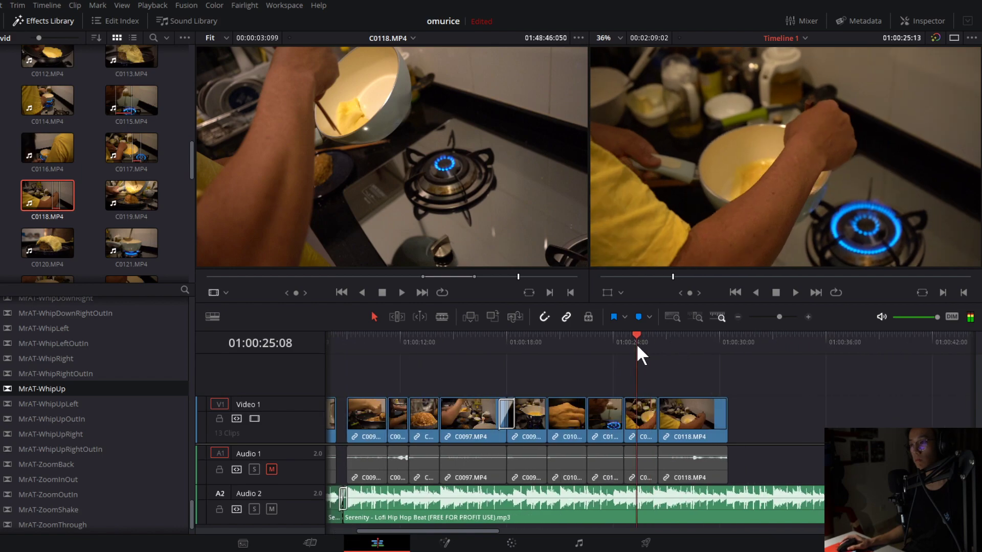
pyautogui.press('space')
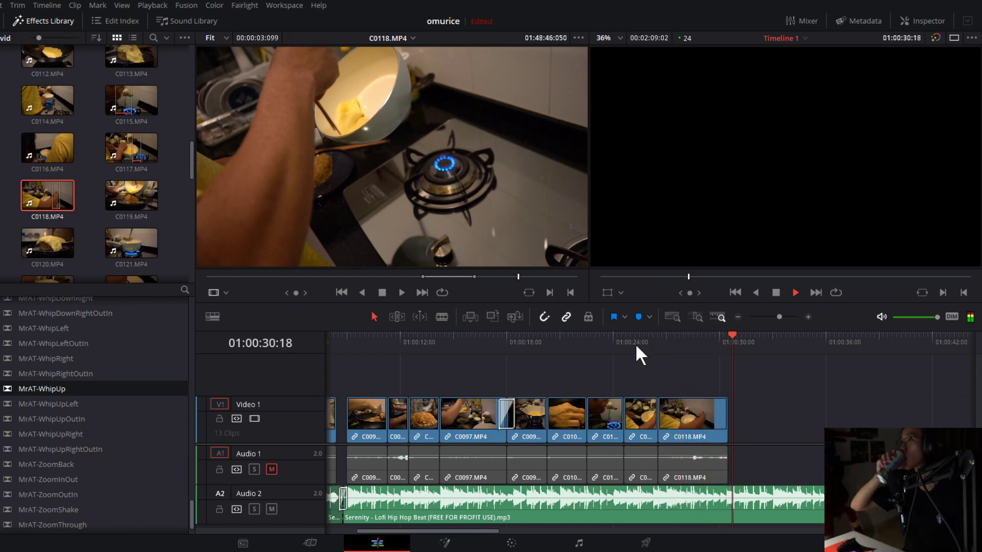
pyautogui.press('space')
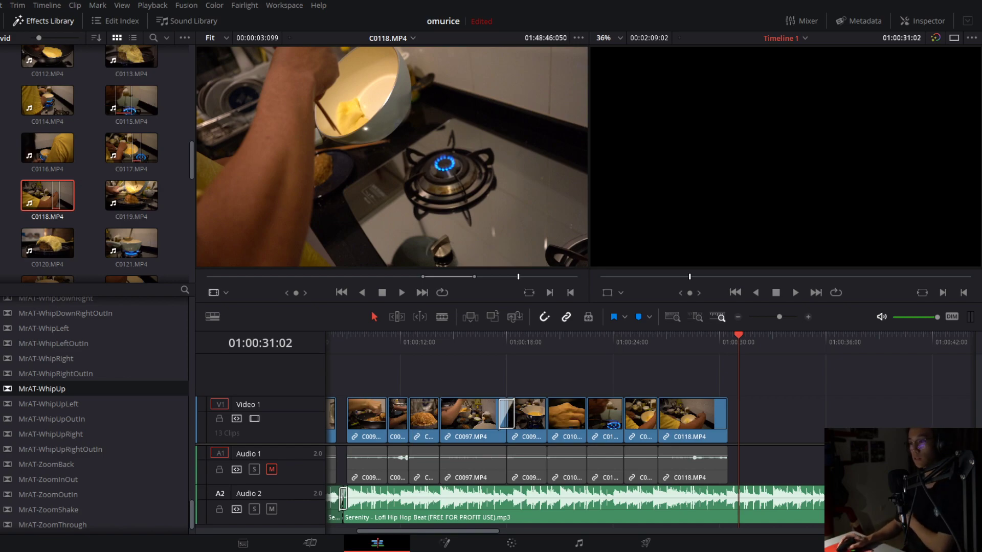
# Replay the C0117 and C0118 clips on the timeline to judge their timing against the music.
pyautogui.click(697, 347)
pyautogui.press('space')
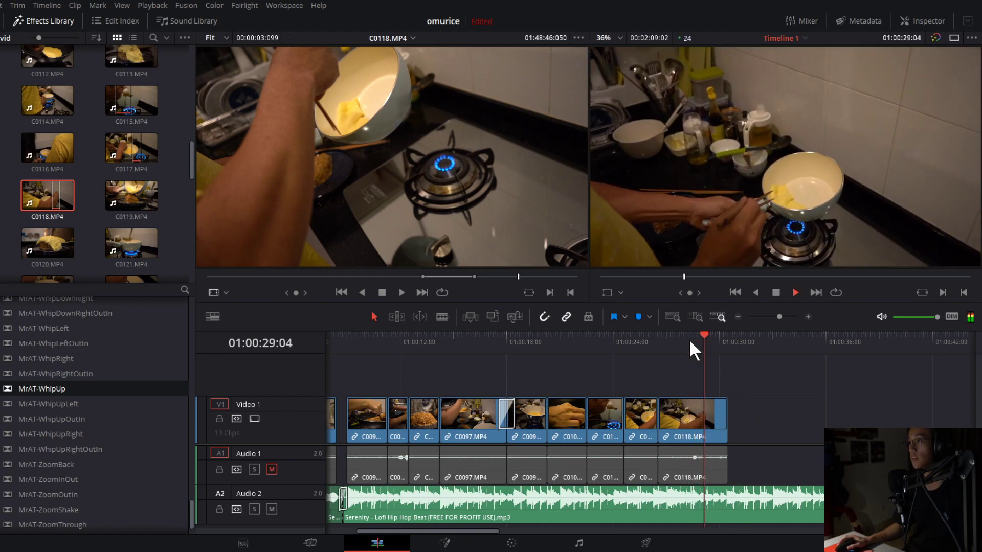
pyautogui.click(660, 345)
pyautogui.click(646, 343)
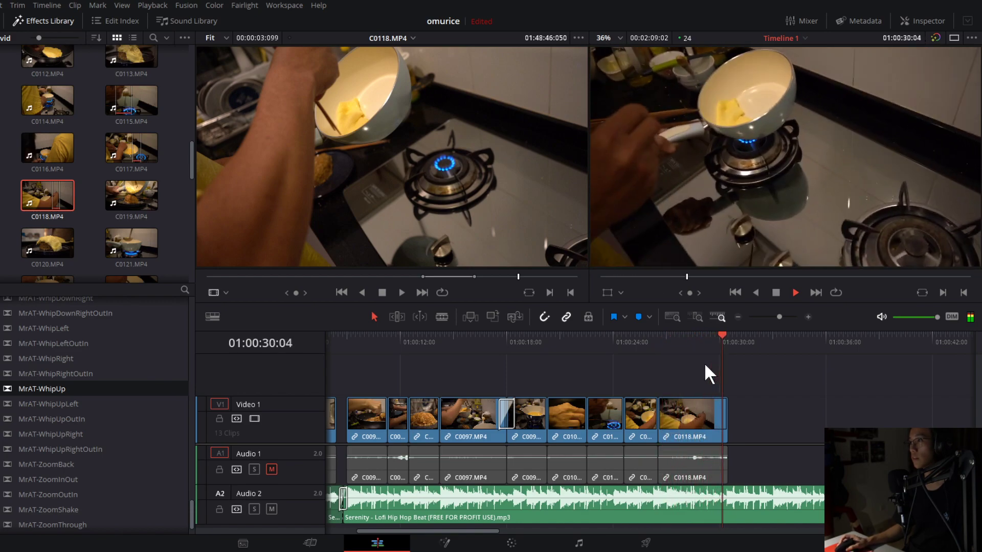
pyautogui.press('space')
# Find the beat near the end of C0118 and trim the clip's end to 01:00:30:09.
pyautogui.click(715, 345)
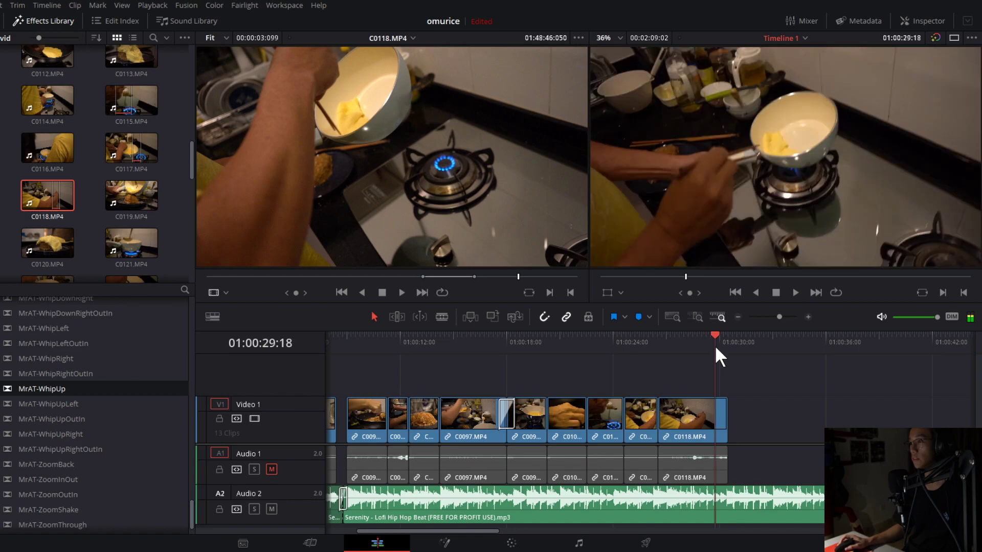
pyautogui.press('space')
pyautogui.press('space')
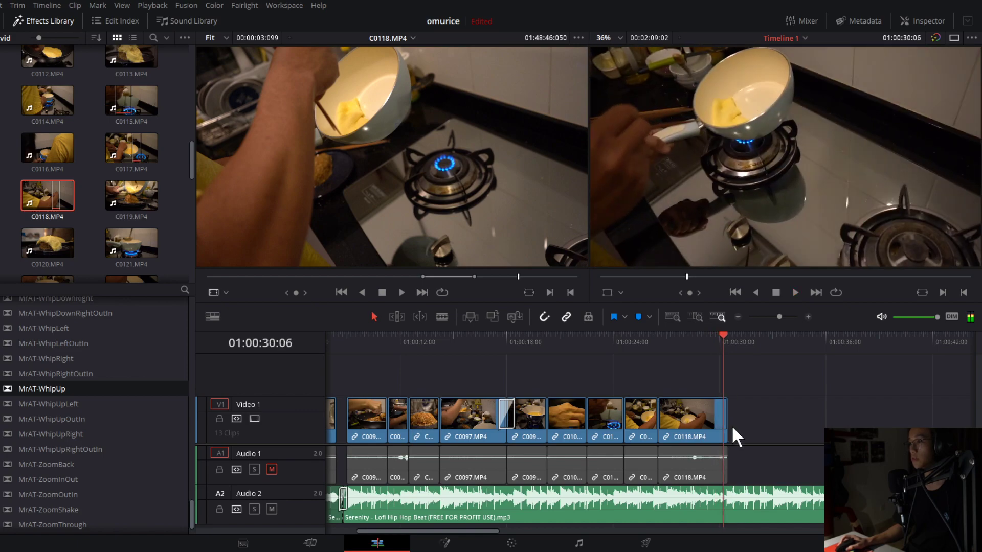
pyautogui.press('Right')
pyautogui.press('Right')
pyautogui.press('Right')
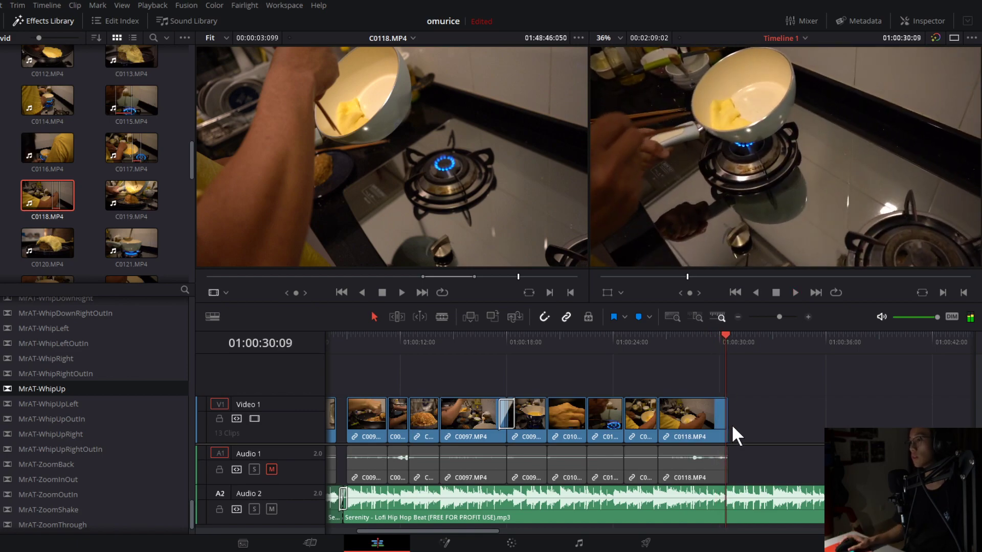
pyautogui.click(726, 425)
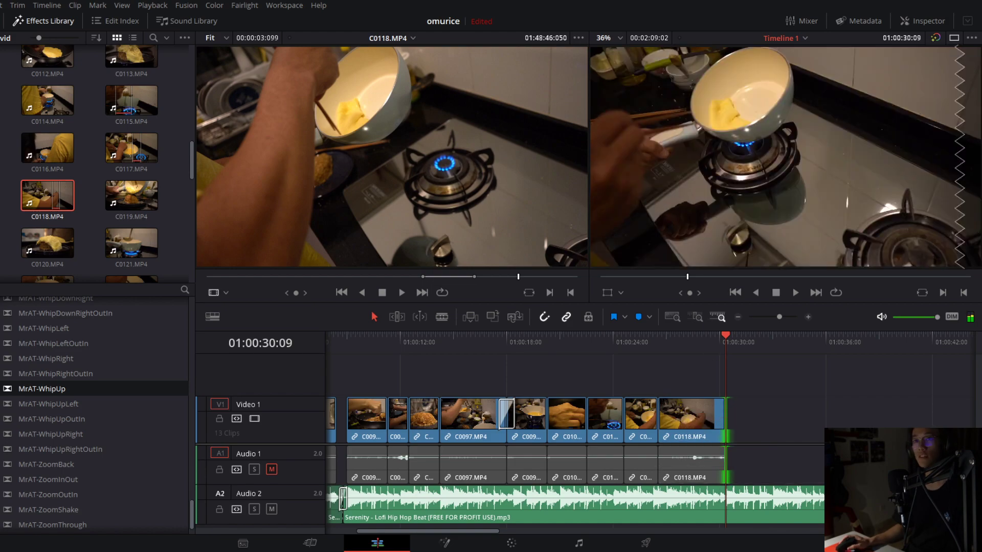
# Scrub through C0119 and mark the shot of the omelette sliding onto the rice from 01:48:58:034 to 01:49:01:039.
pyautogui.click(116, 217)
pyautogui.doubleClick(115, 196)
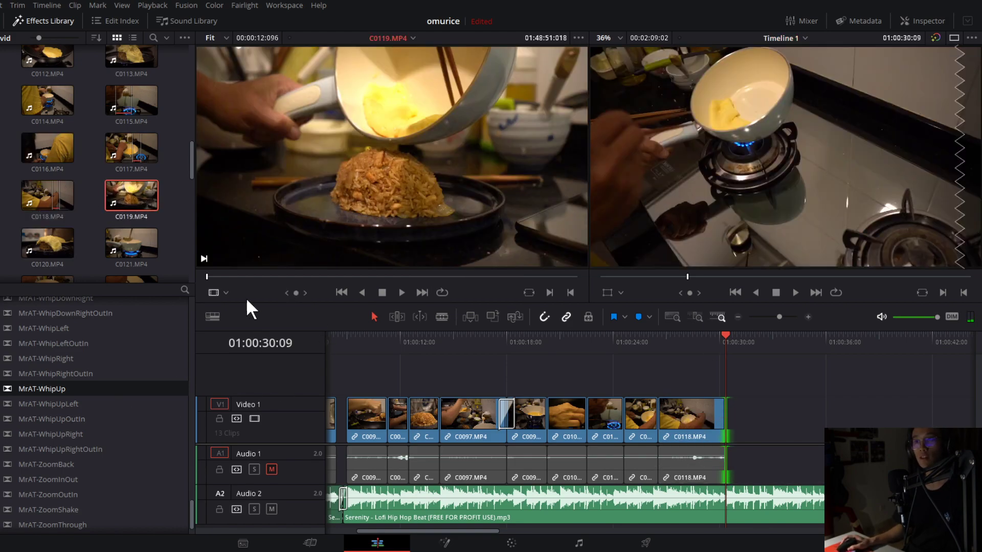
pyautogui.moveTo(237, 277); pyautogui.dragTo(502, 285)
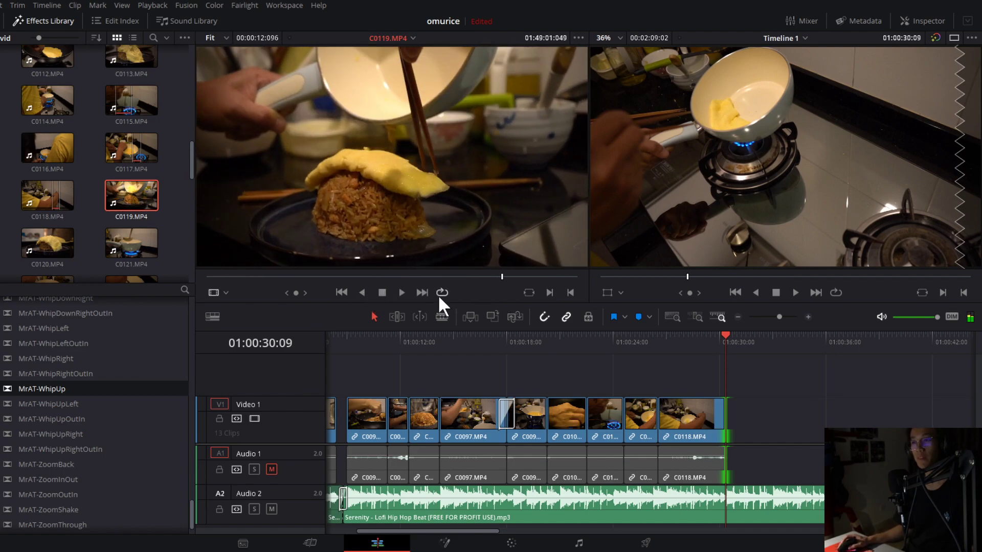
pyautogui.moveTo(437, 278); pyautogui.dragTo(412, 277)
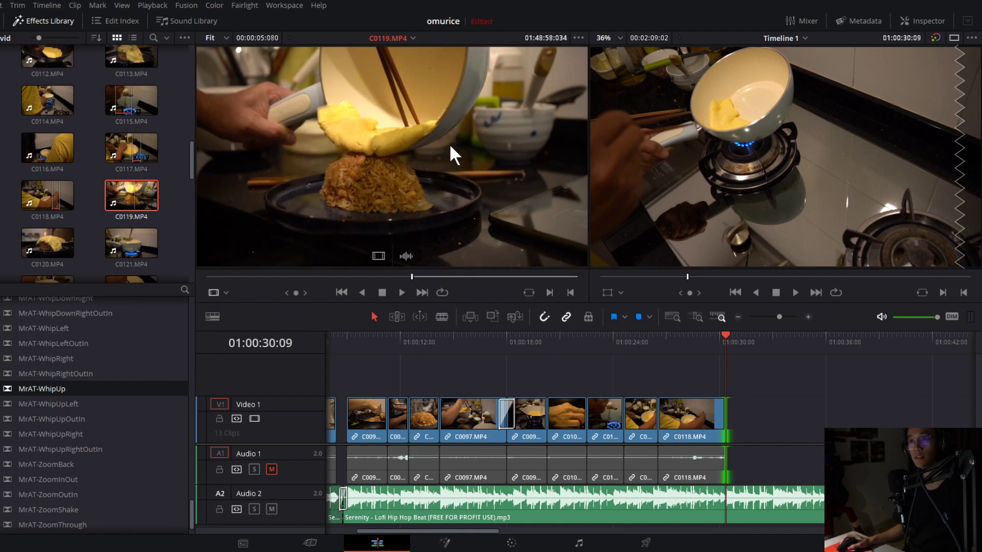
pyautogui.press('space')
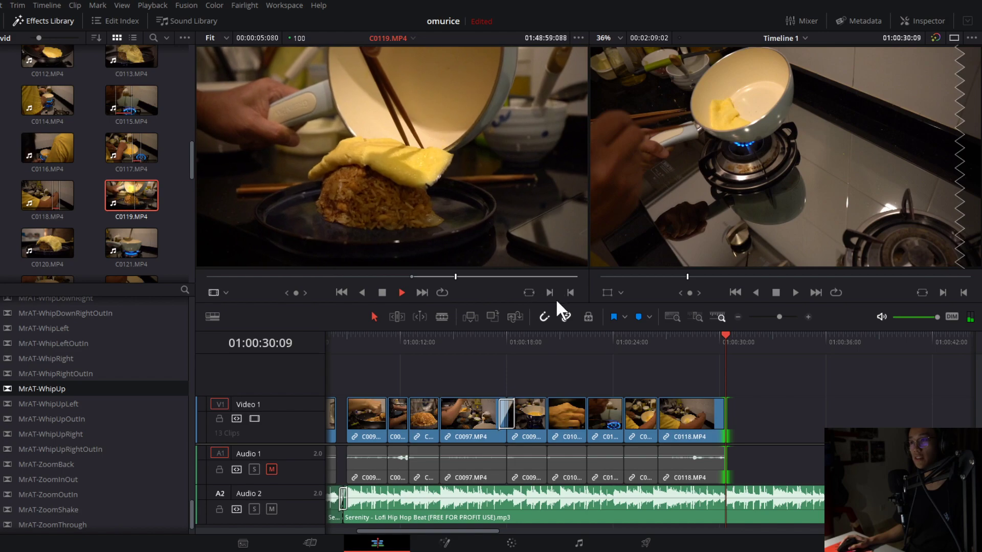
pyautogui.press('space')
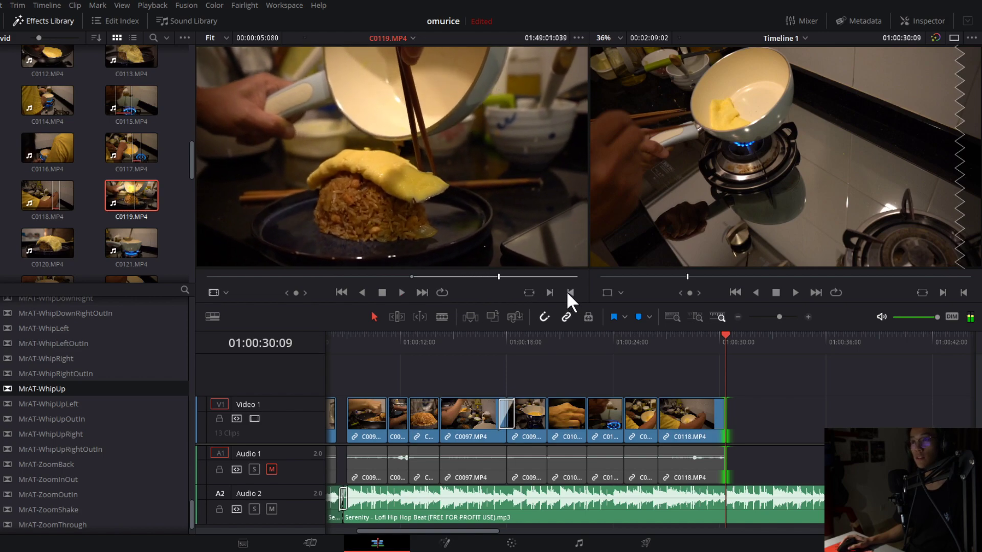
pyautogui.click(570, 292)
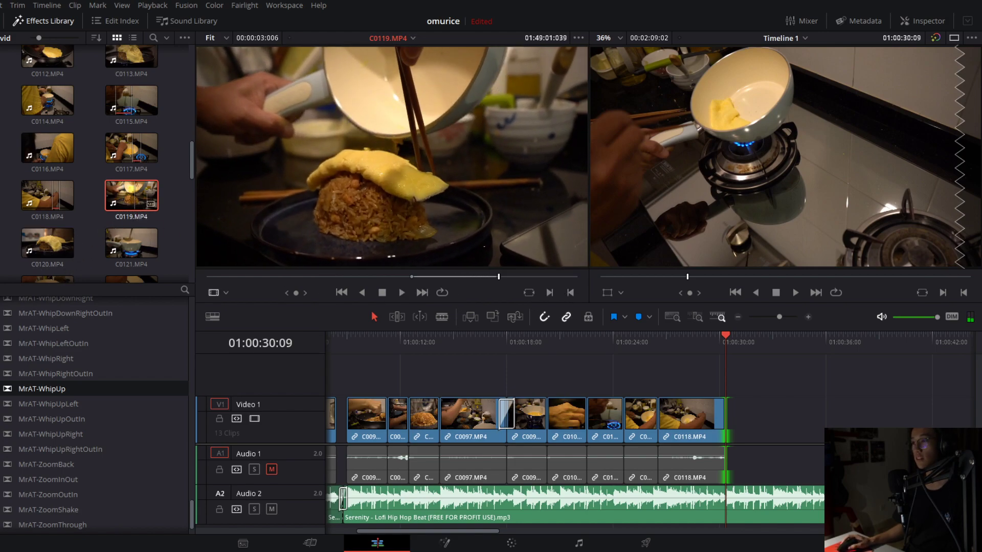
# Place the marked C0119 piece at 01:00:30:09 on Video 1 after C0118 and play back the cut with the music.
pyautogui.press('F10')
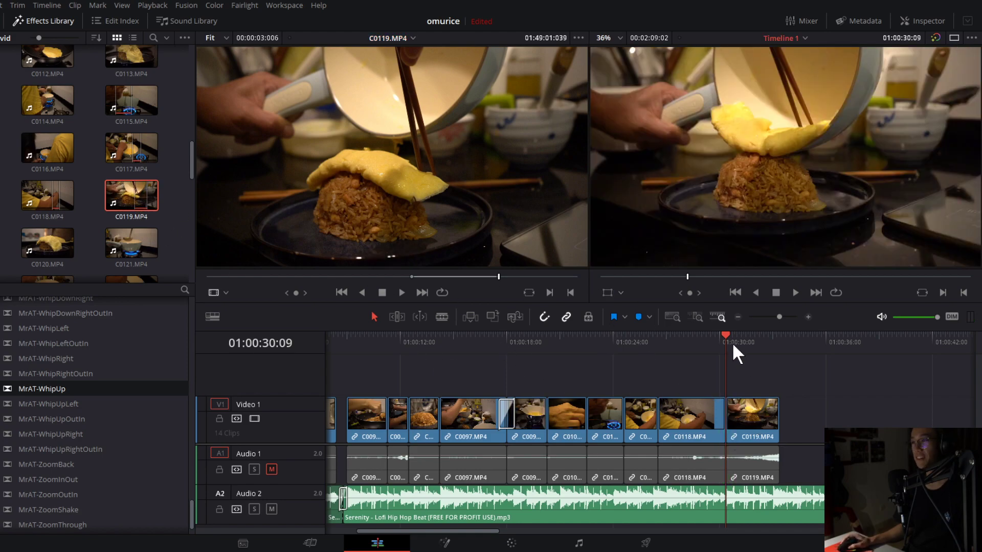
pyautogui.press('space')
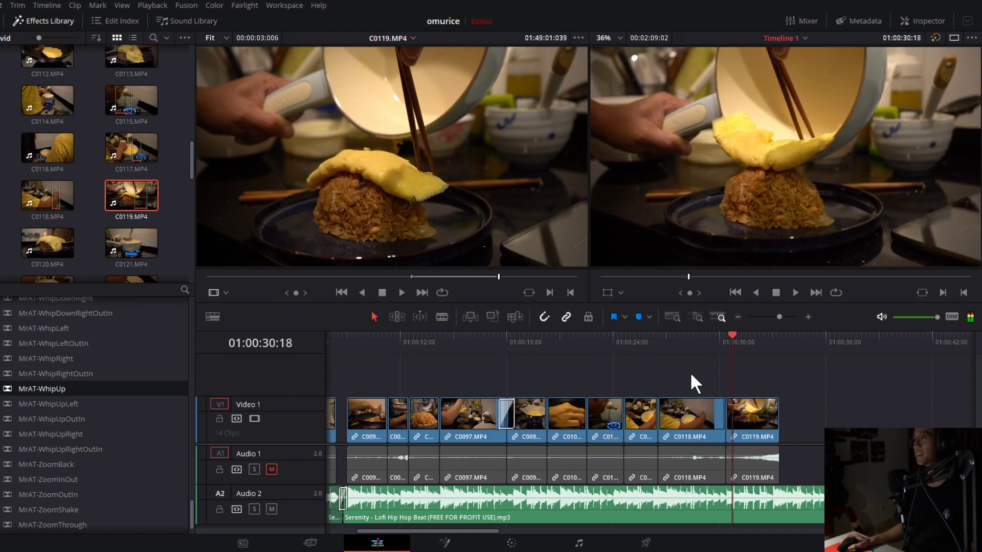
pyautogui.click(754, 348)
pyautogui.click(729, 436)
pyautogui.click(740, 431)
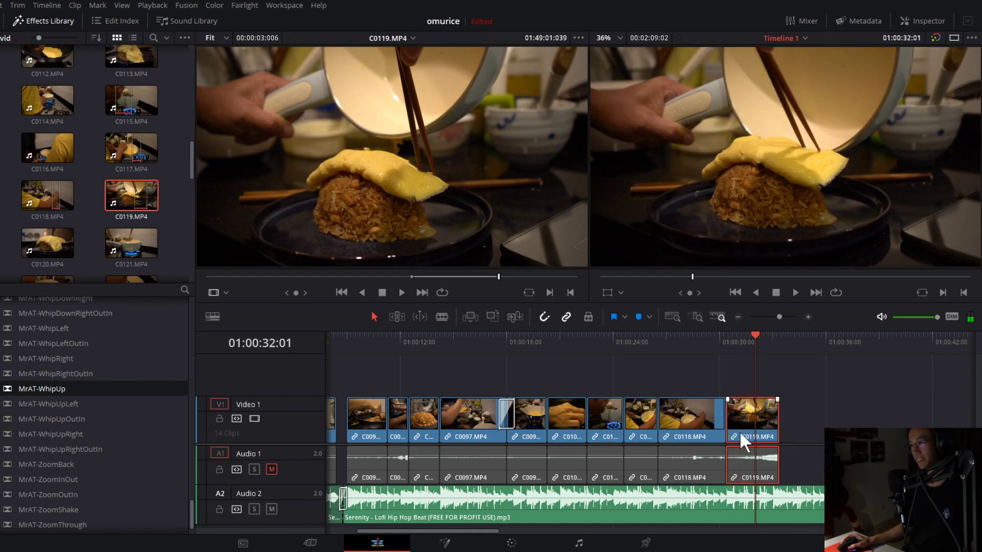
pyautogui.click(710, 341)
pyautogui.press('space')
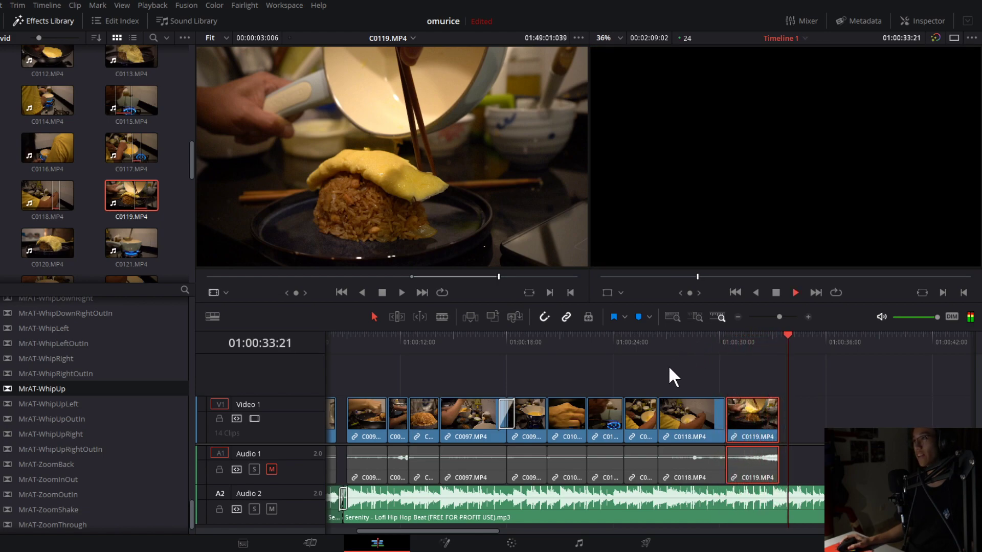
# Stop the playback, review the timeline around C0118 and C0119, and park the playhead at the end of C0119 at 01:00:33:10.
pyautogui.press('space')
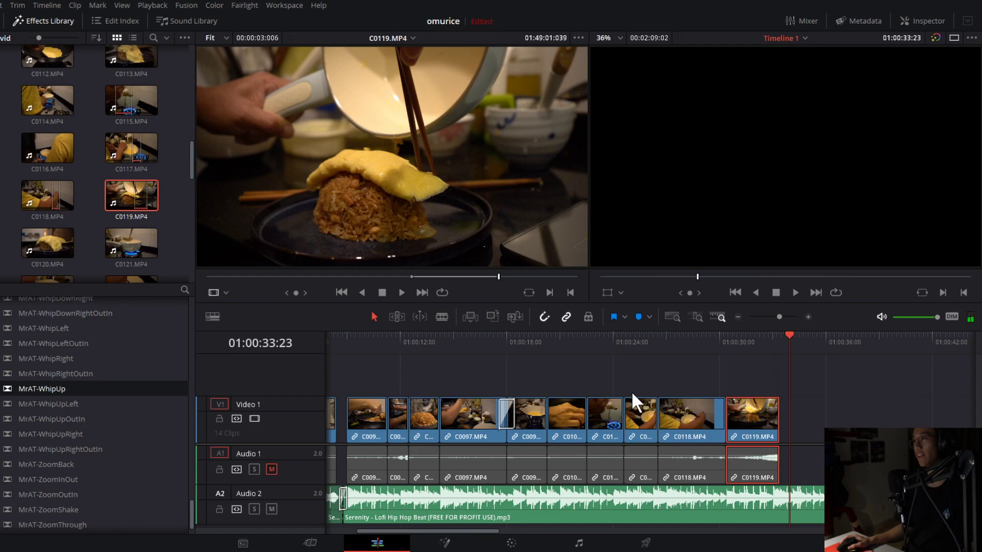
pyautogui.click(762, 348)
pyautogui.click(670, 351)
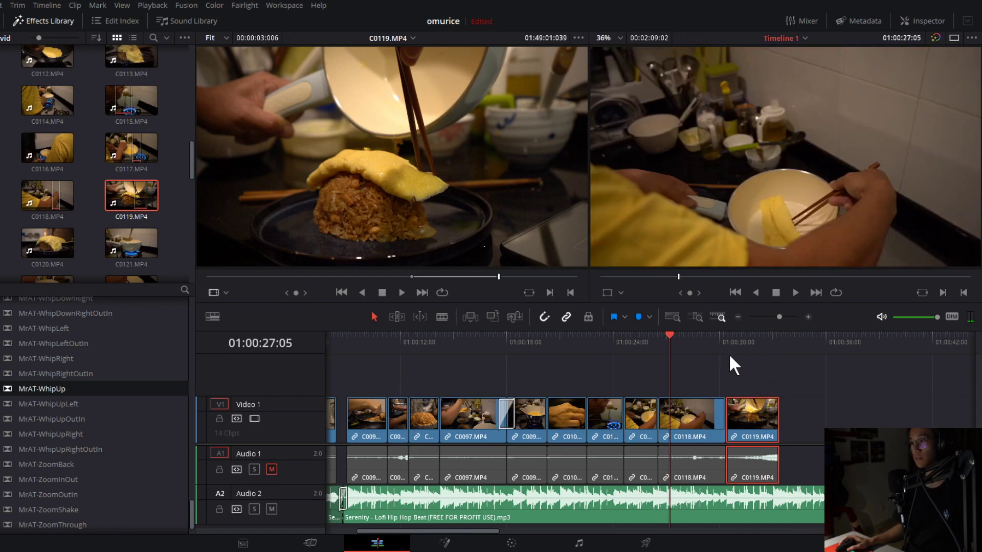
pyautogui.click(792, 342)
pyautogui.click(779, 342)
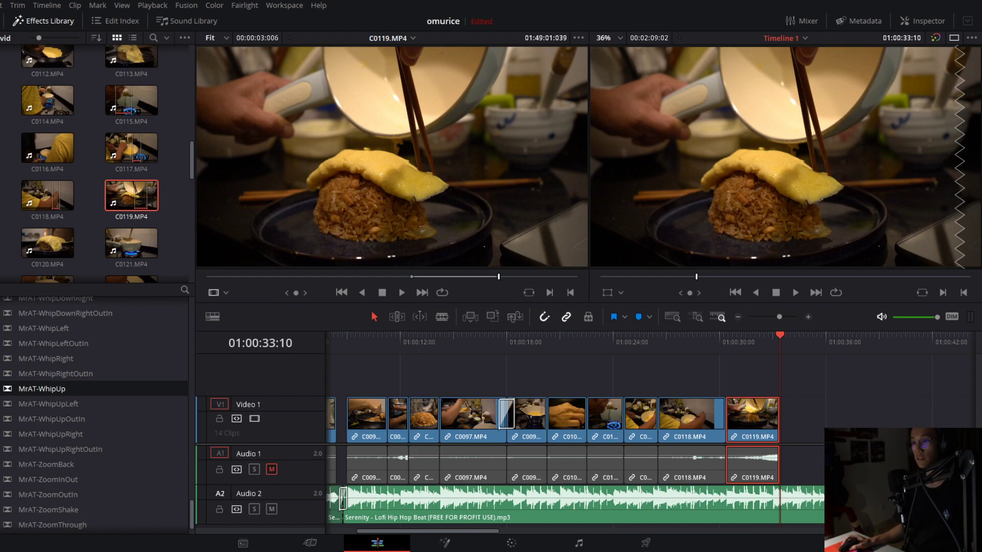
# Look through the clips after C0119 for the next shot, scrubbing through C0121 and opening C0126 in the source viewer.
pyautogui.scroll(-1, 97, 215)
pyautogui.click(54, 211)
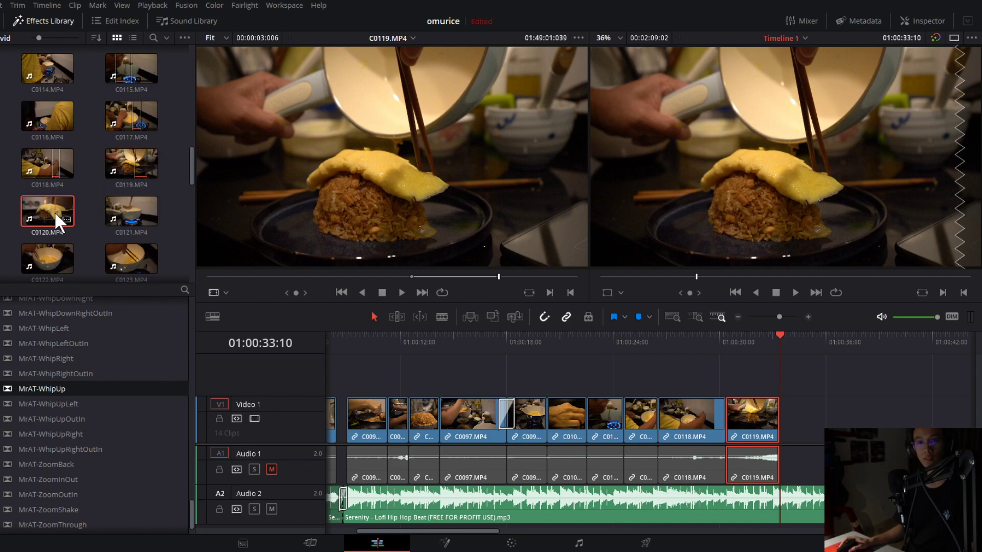
pyautogui.click(122, 215)
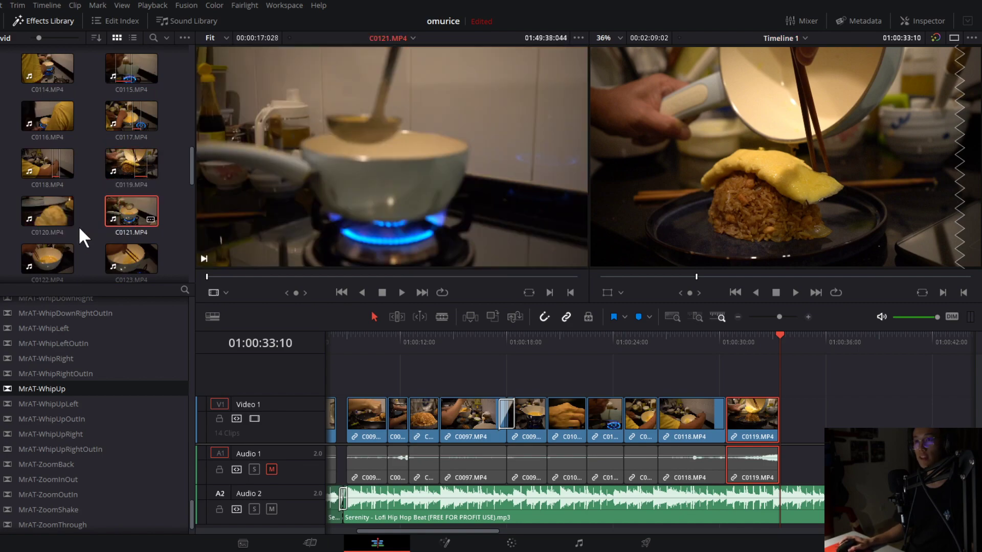
pyautogui.moveTo(299, 274); pyautogui.dragTo(559, 272)
pyautogui.scroll(-3, 138, 227)
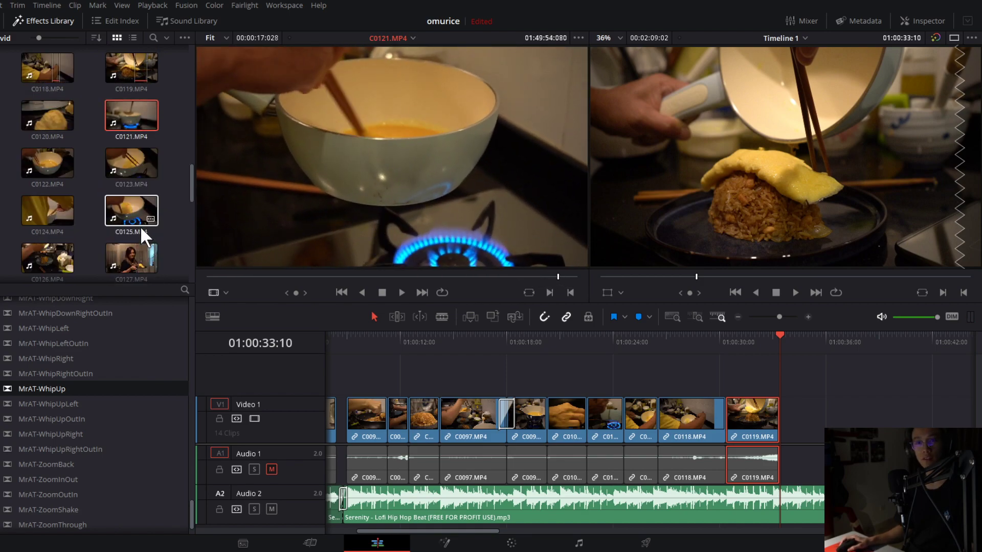
pyautogui.click(59, 192)
pyautogui.doubleClick(59, 192)
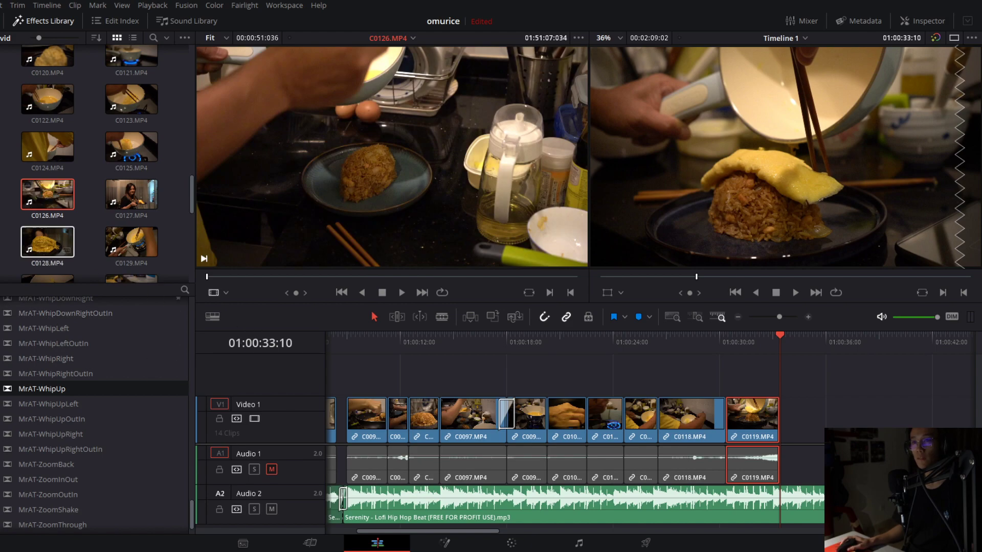
# Open C0129 in the source viewer, play it from the start and replay the early part with the egg being stirred.
pyautogui.scroll(-1, 112, 207)
pyautogui.click(121, 197)
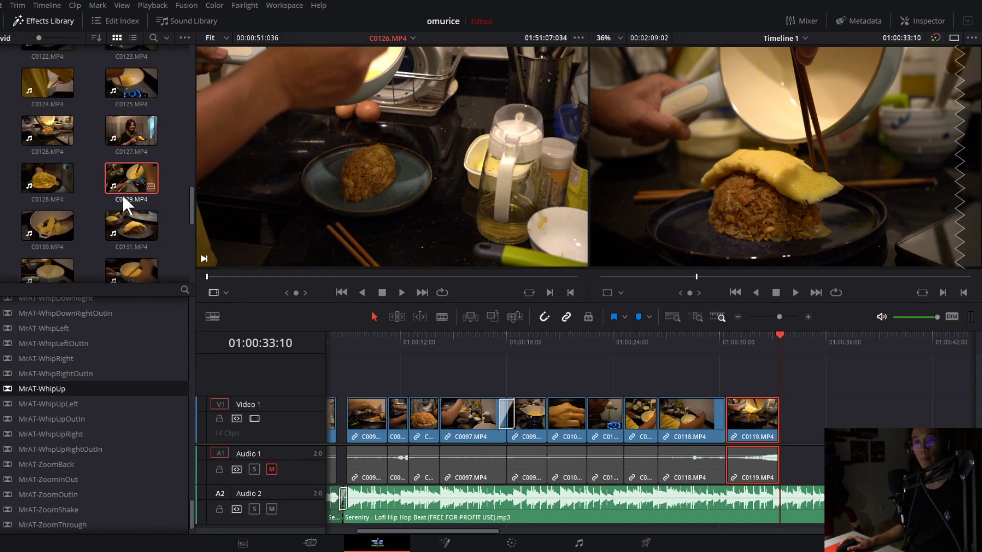
pyautogui.doubleClick(122, 194)
pyautogui.moveTo(265, 276); pyautogui.dragTo(202, 284)
pyautogui.press('space')
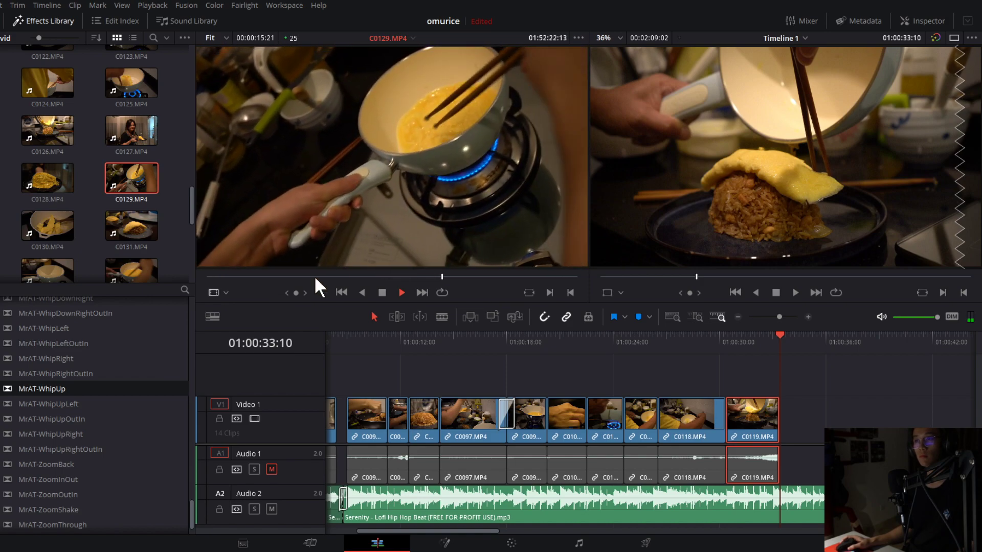
pyautogui.click(265, 276)
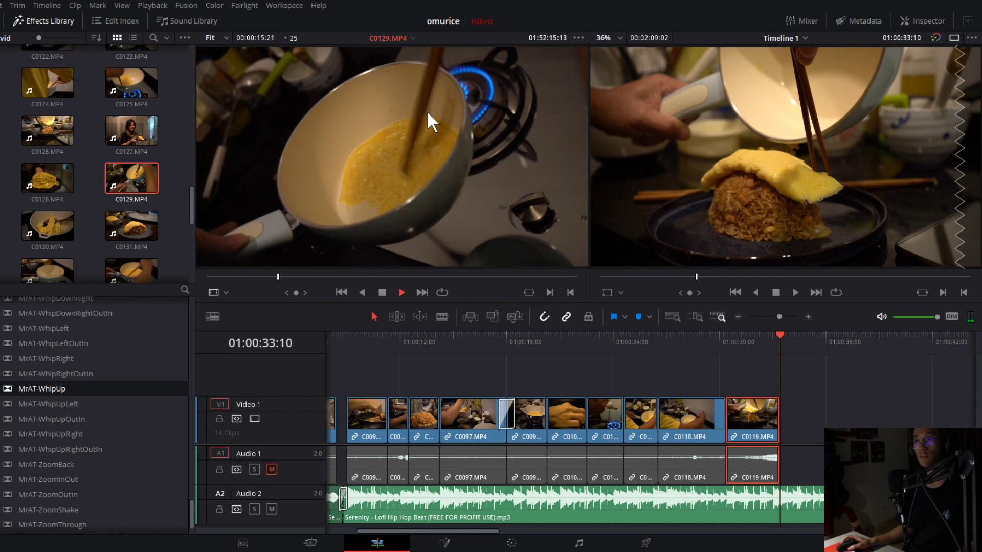
# Preview source clips C0129.MP4 and C0126.MP4 to find a usable egg-cooking moment.
pyautogui.press('space')
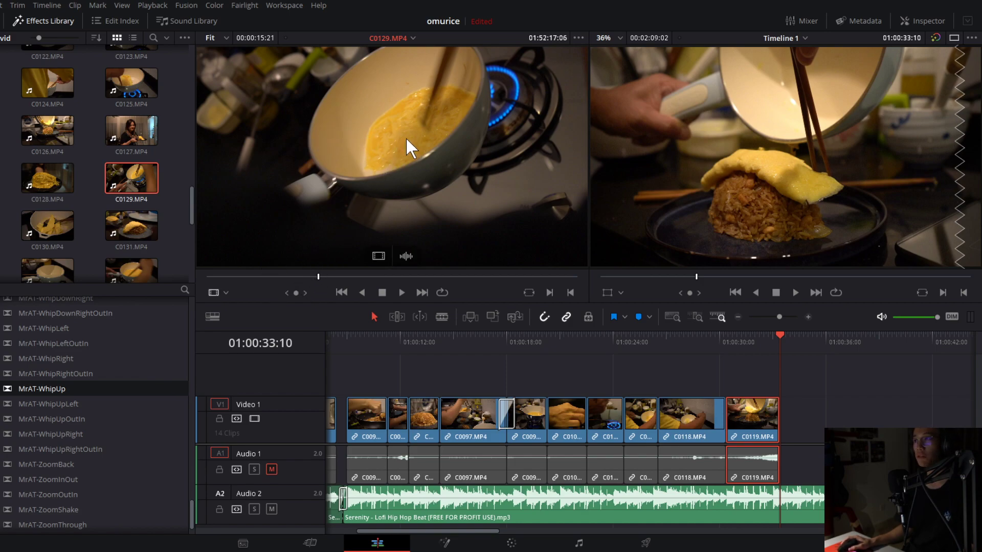
pyautogui.press('space')
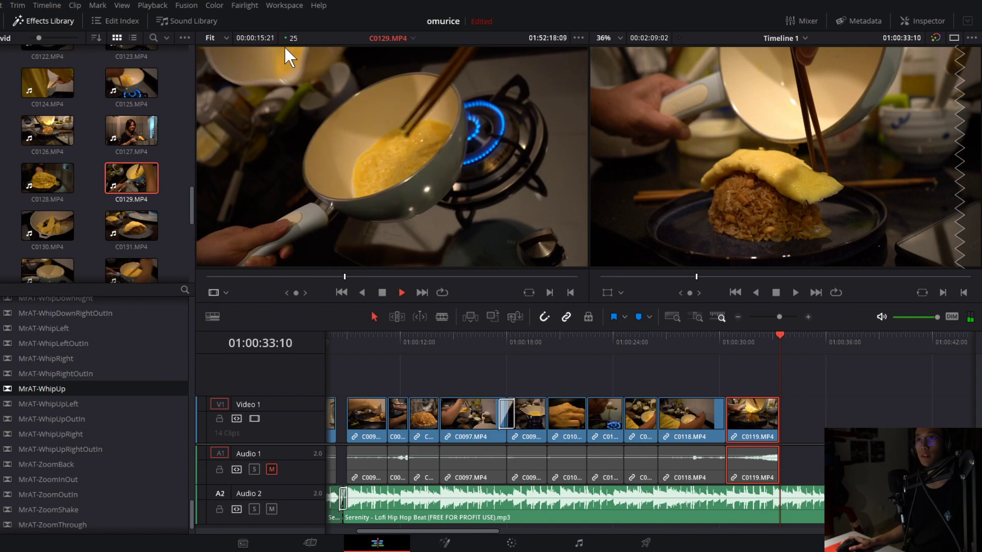
pyautogui.press('space')
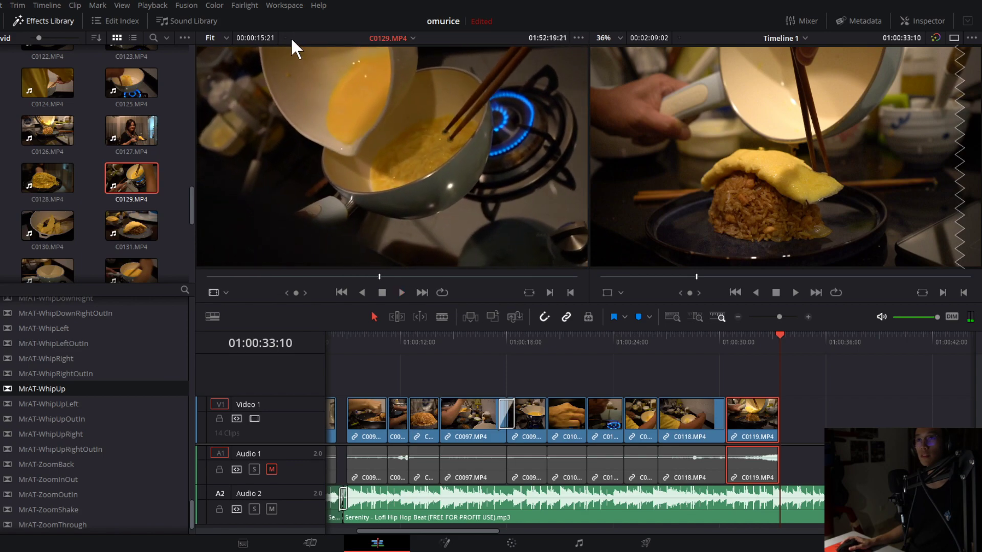
pyautogui.click(55, 131)
pyautogui.press('space')
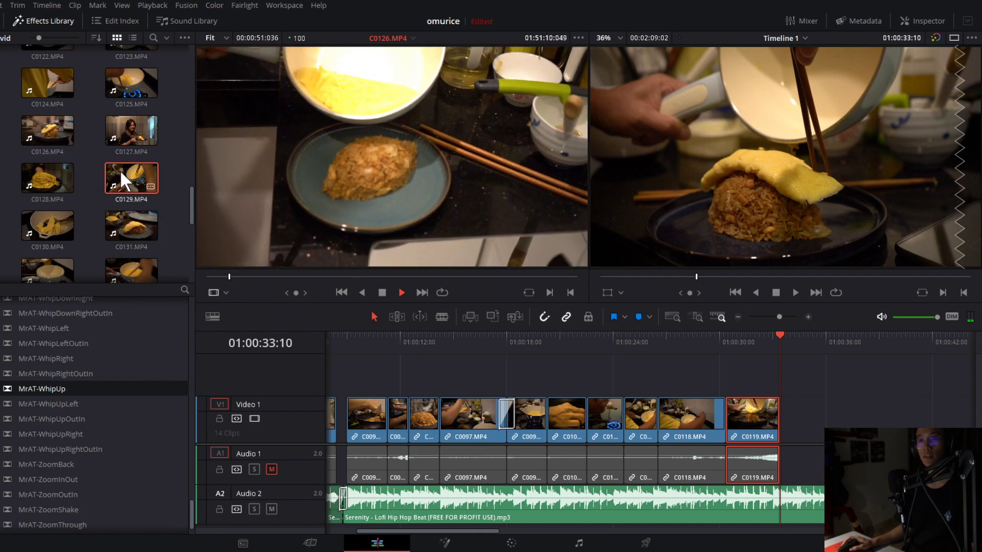
pyautogui.click(119, 170)
pyautogui.press('space')
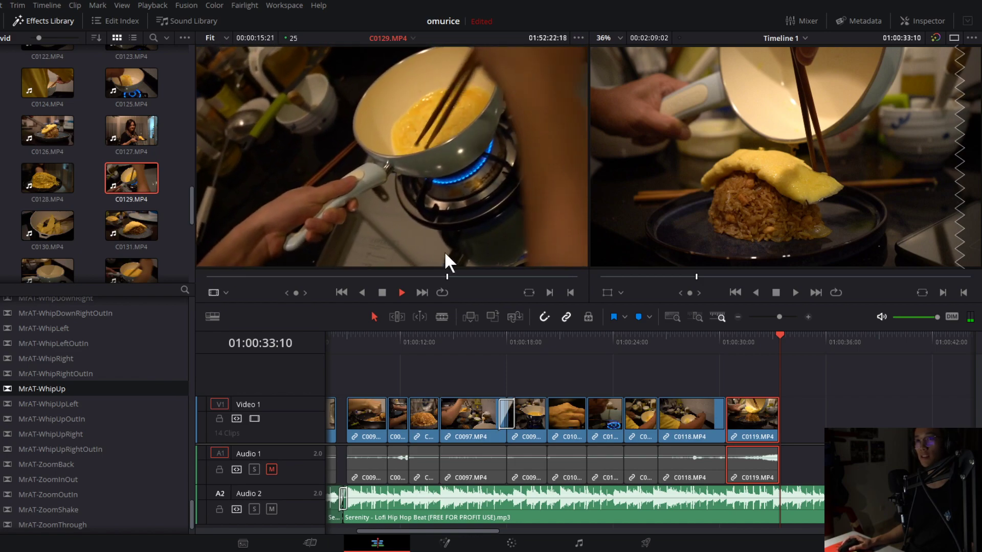
pyautogui.press('space')
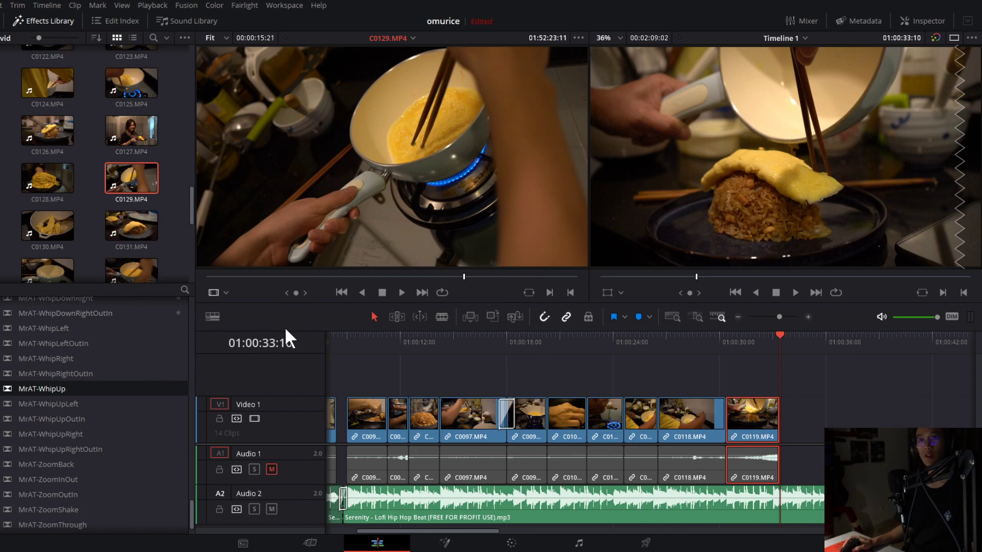
# Mark C0129.MP4 from 01:52:13:23 to 01:52:15:24 and add that portion to Video 1 right after the C0119.MP4 clip.
pyautogui.moveTo(308, 278); pyautogui.dragTo(235, 293)
pyautogui.press('space')
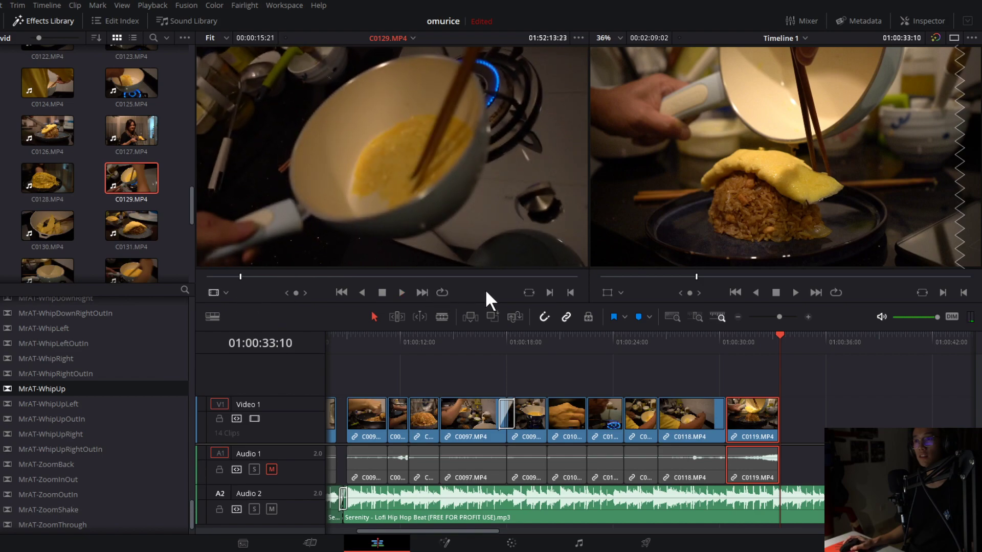
pyautogui.click(548, 291)
pyautogui.press('space')
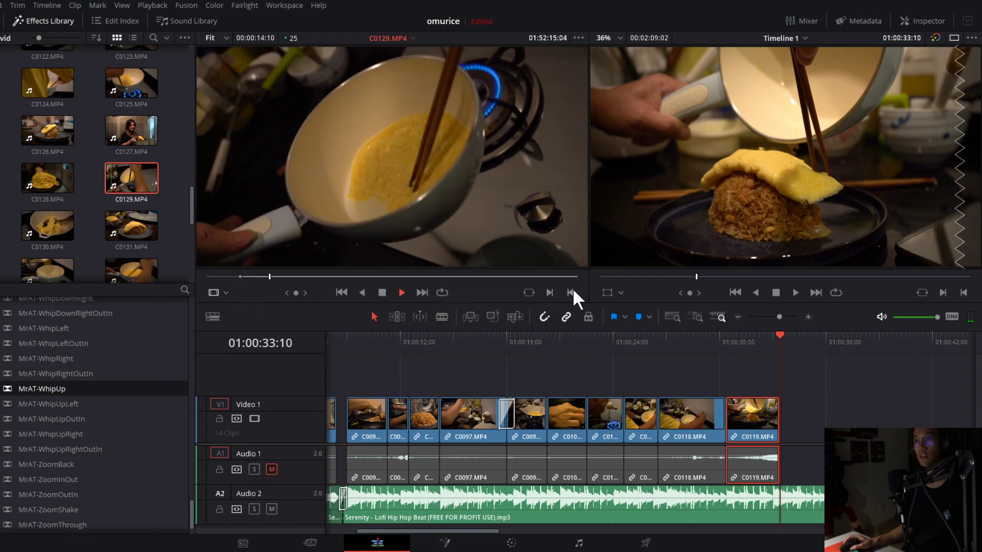
pyautogui.press('space')
pyautogui.click(570, 292)
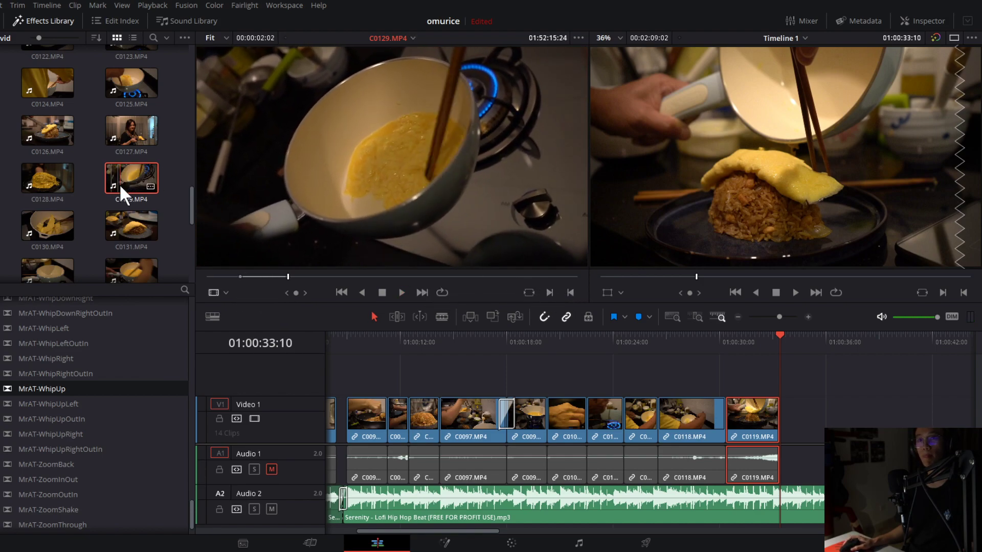
pyautogui.moveTo(454, 275); pyautogui.dragTo(773, 431)
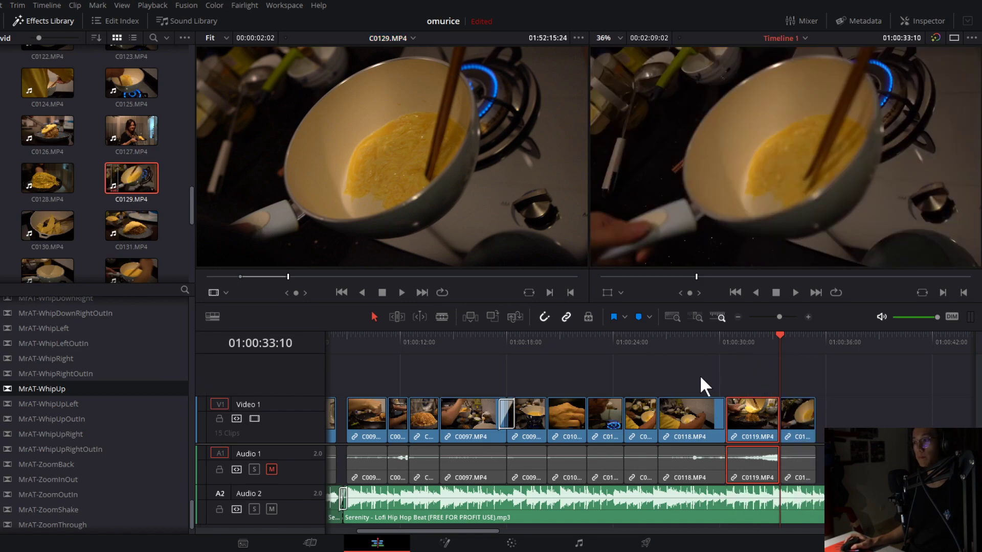
# Play back the end of the timeline from the C0118.MP4 clip through the last clip to review the cuts.
pyautogui.moveTo(478, 532); pyautogui.dragTo(501, 542)
pyautogui.press('space')
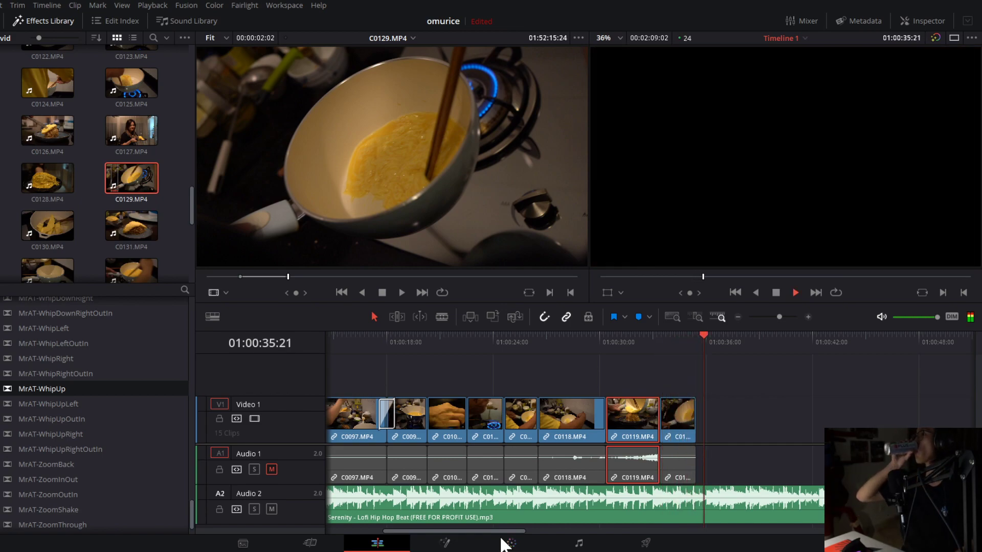
pyautogui.press('space')
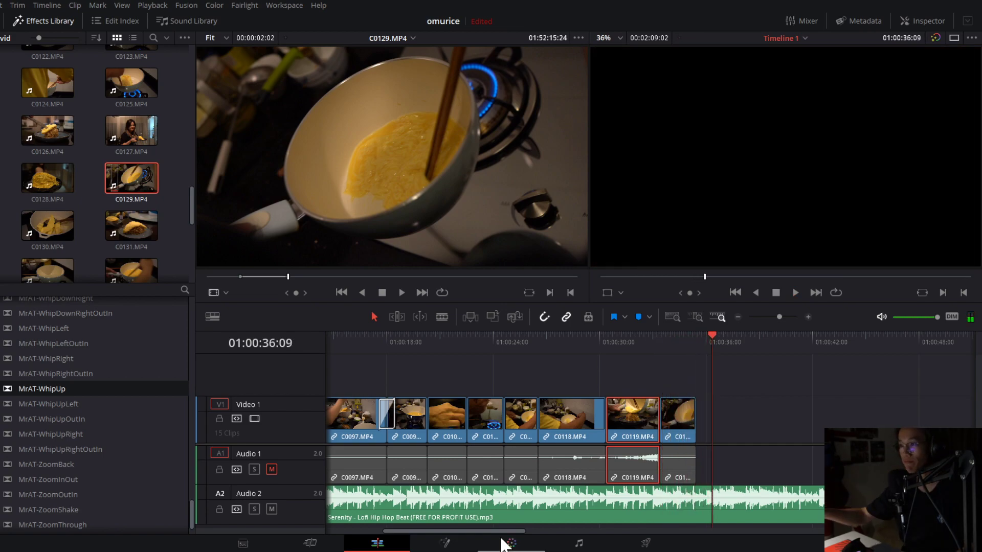
pyautogui.click(580, 337)
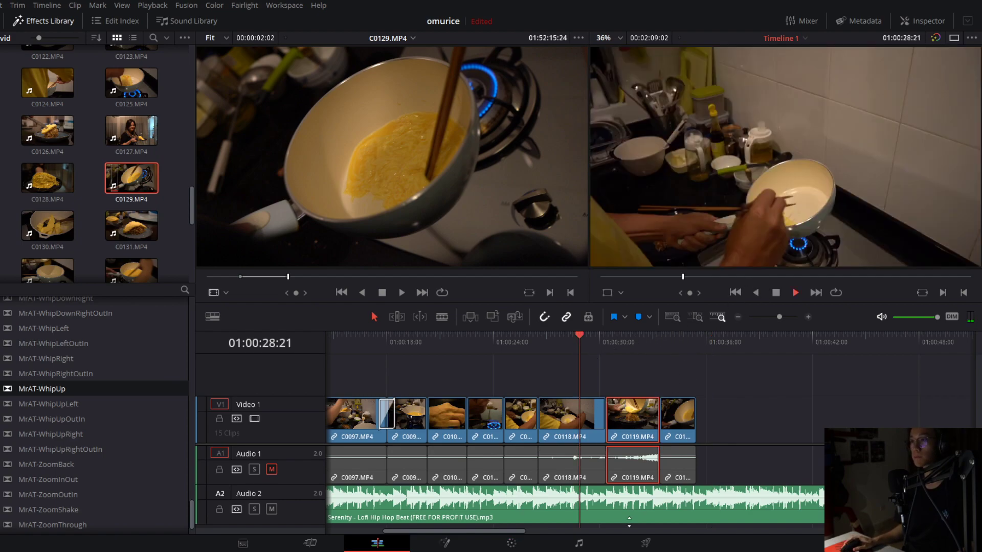
pyautogui.press('space')
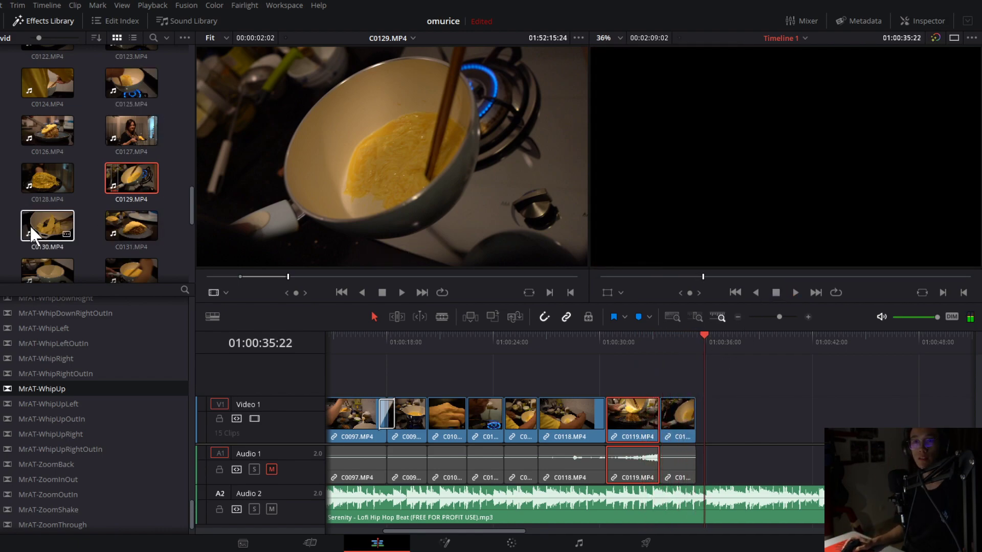
# Load source clip C0130.MP4, skim through it and play it from 01:52:58:05 to examine the omelette shots.
pyautogui.click(44, 218)
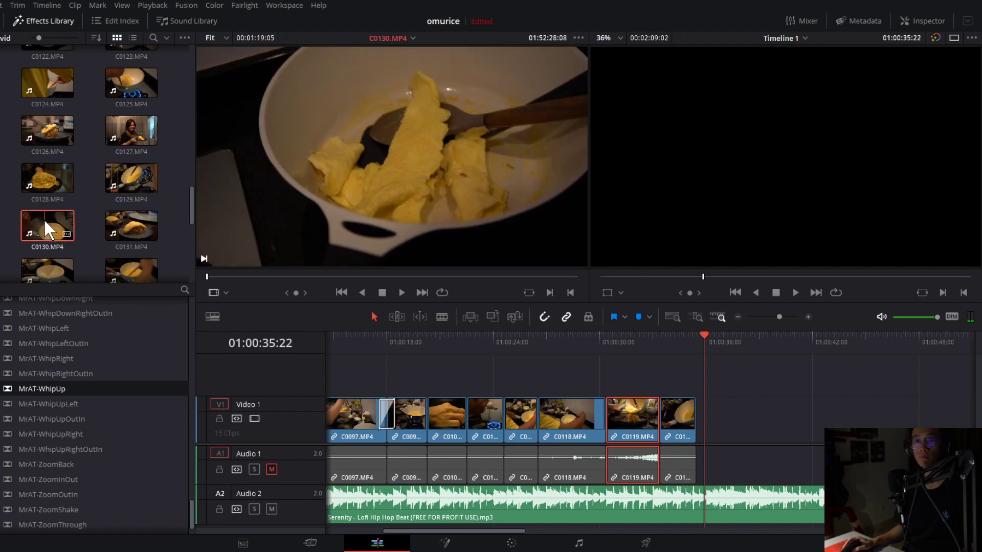
pyautogui.click(276, 278)
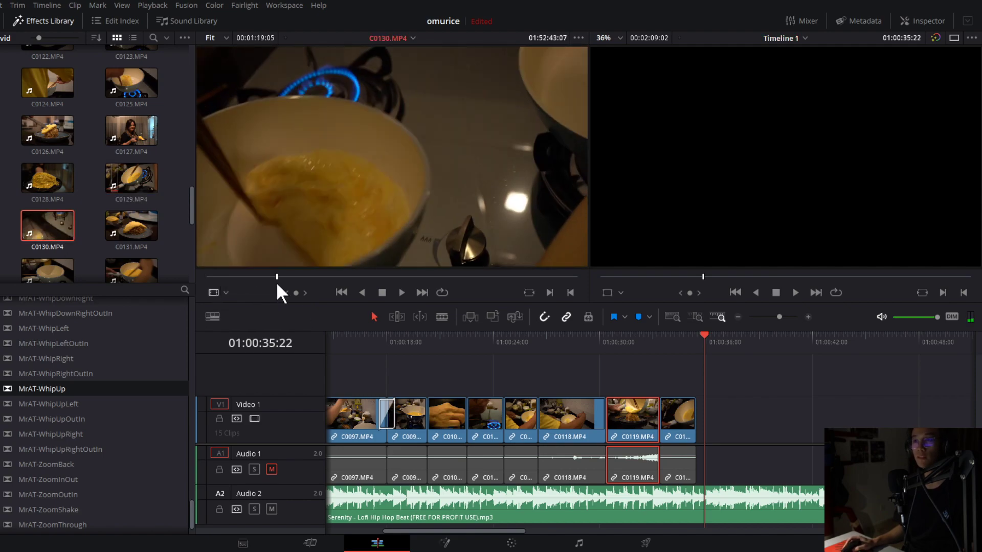
pyautogui.moveTo(276, 281); pyautogui.dragTo(206, 281)
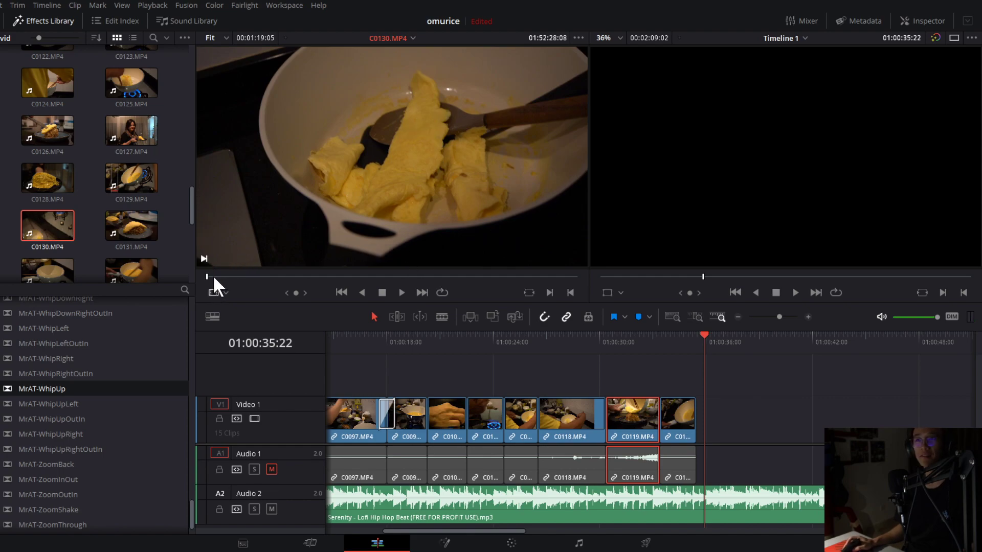
pyautogui.moveTo(213, 276); pyautogui.dragTo(345, 276)
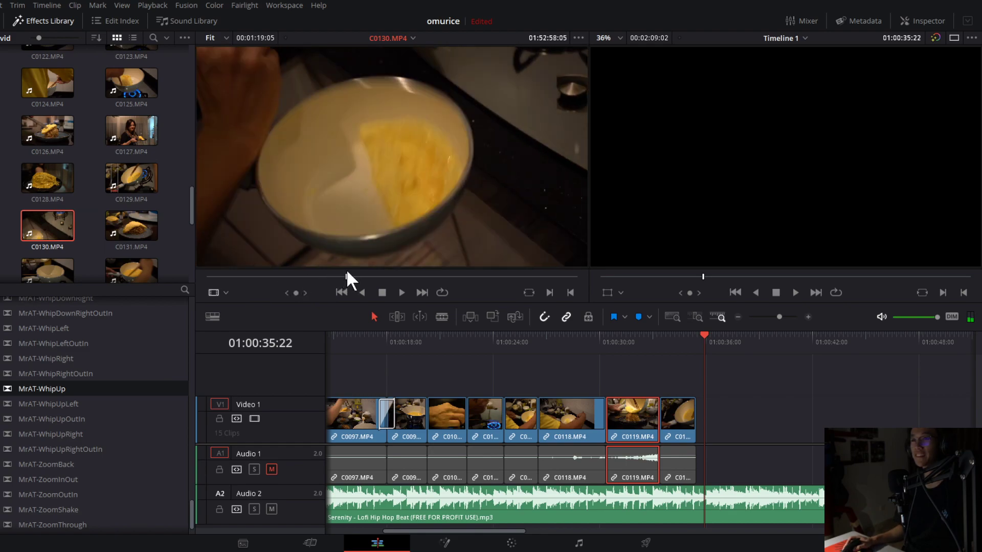
pyautogui.press('space')
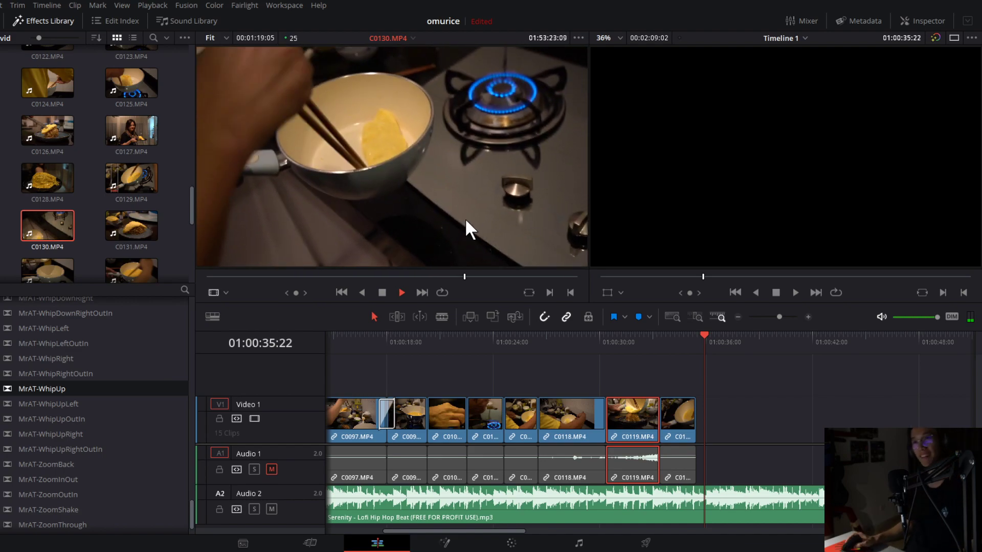
pyautogui.press('space')
# Mark an in point at 01:52:57:24 in C0130.MP4 and play on from there.
pyautogui.click(339, 290)
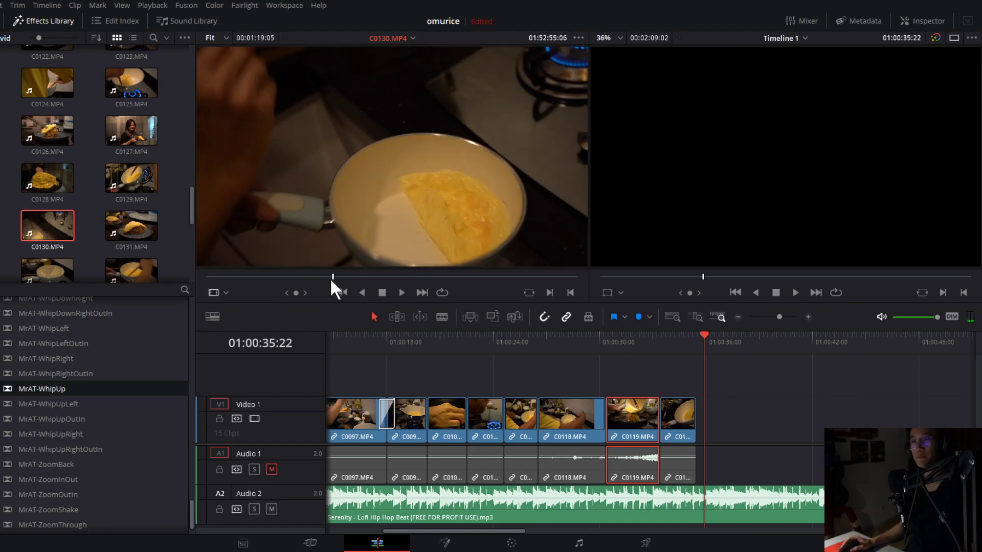
pyautogui.moveTo(338, 269); pyautogui.dragTo(346, 269)
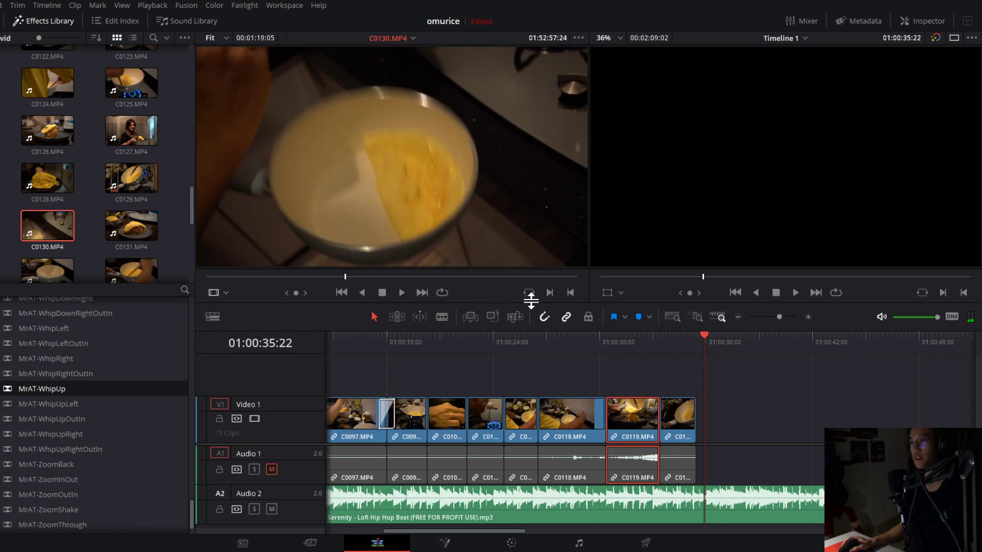
pyautogui.click(550, 293)
pyautogui.press('space')
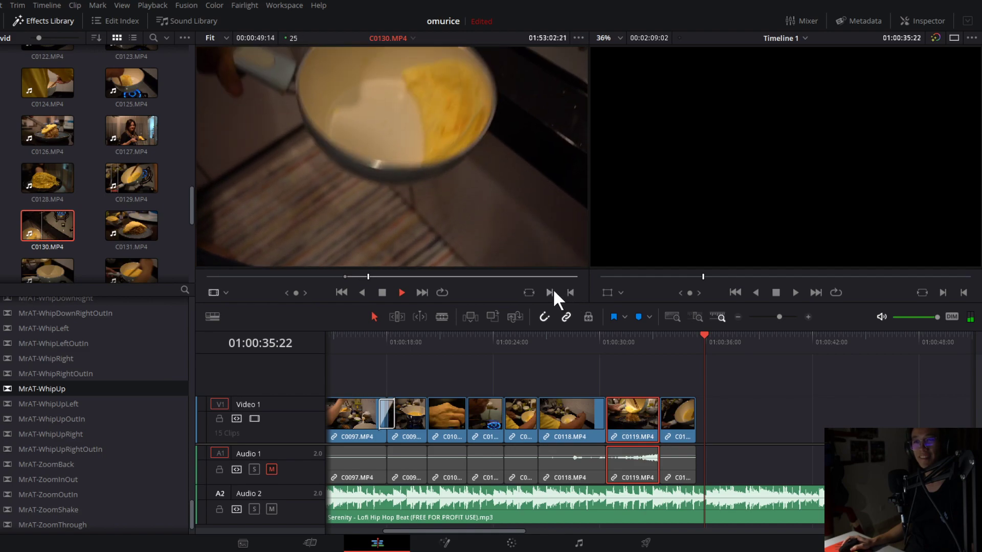
pyautogui.click(382, 293)
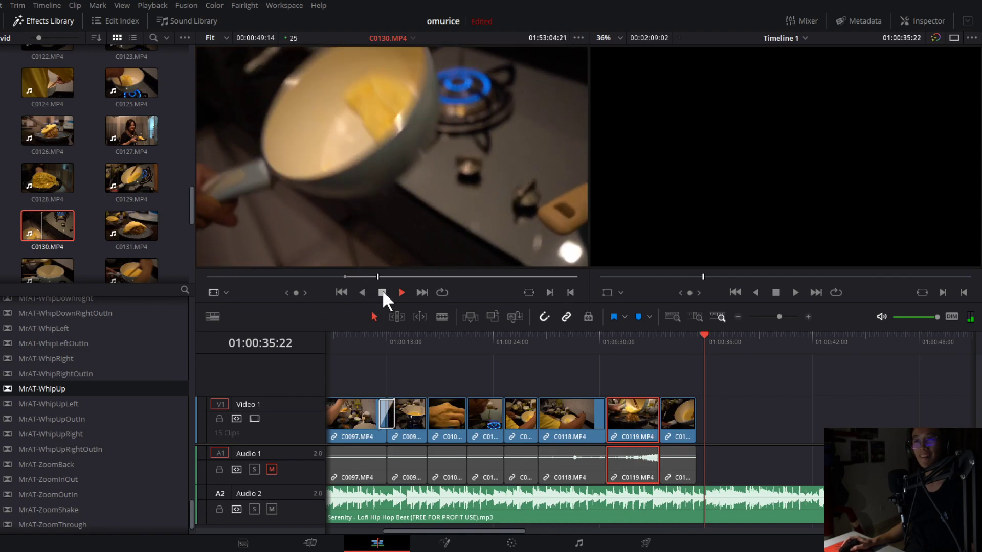
# Mark C0130.MP4 from 01:52:55:24 to 01:52:58:16 and place that portion on Video 1 after the C0129.MP4 clip.
pyautogui.moveTo(368, 277); pyautogui.dragTo(336, 272)
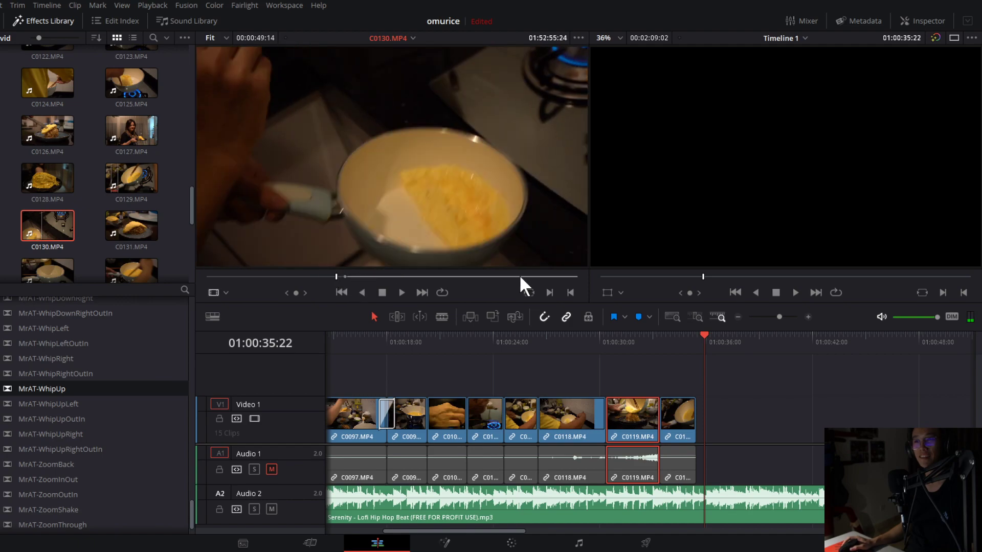
pyautogui.press('space')
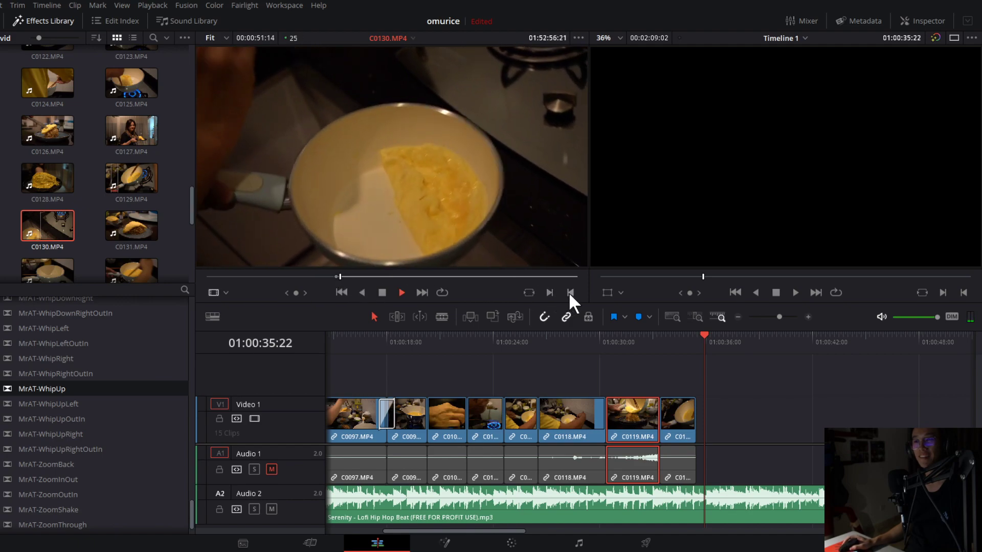
pyautogui.press('space')
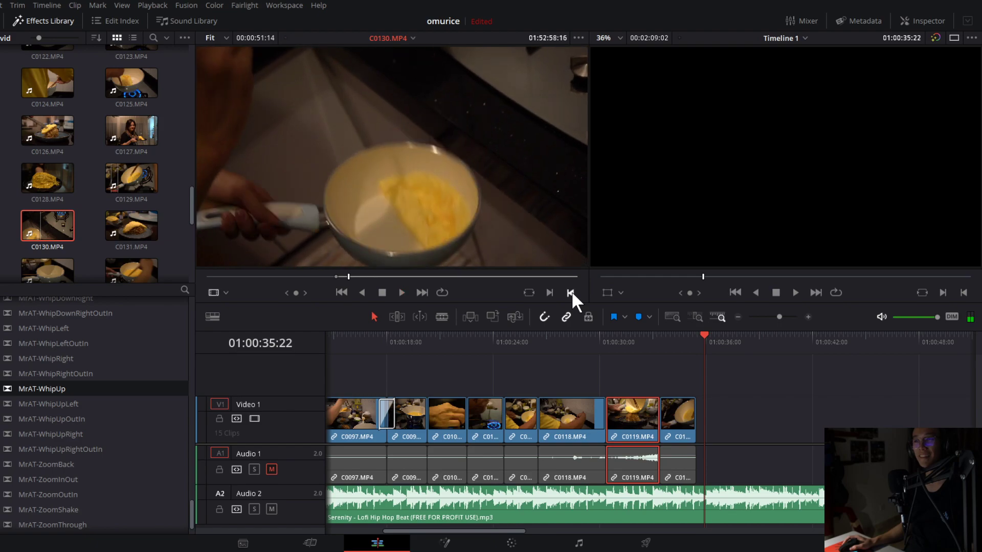
pyautogui.click(570, 292)
pyautogui.moveTo(71, 233); pyautogui.dragTo(706, 416)
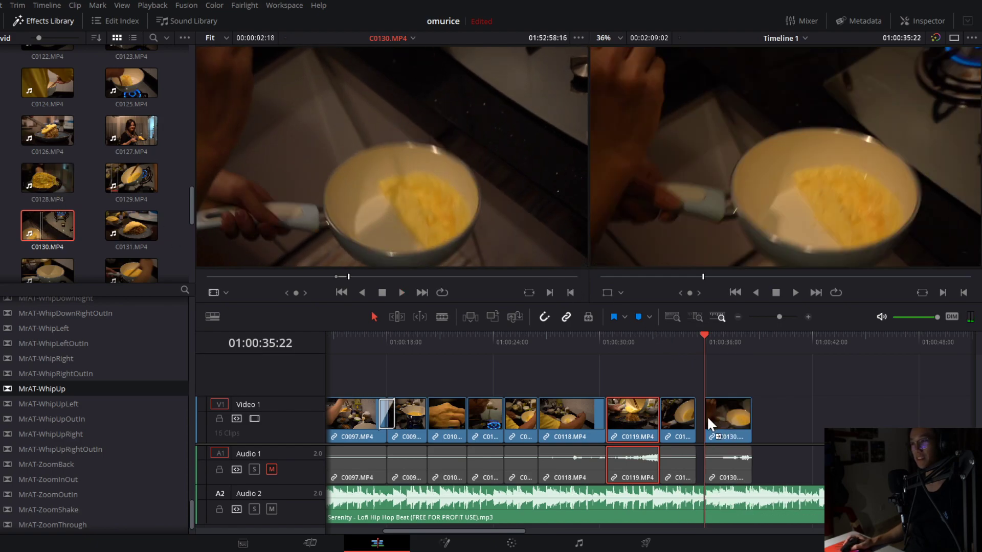
# Append C0130.MP4 from 01:53:18:14 to 01:53:22:11 after the last Video 1 clip, then extend its end to 01:00:42:09.
pyautogui.moveTo(475, 280); pyautogui.dragTo(440, 281)
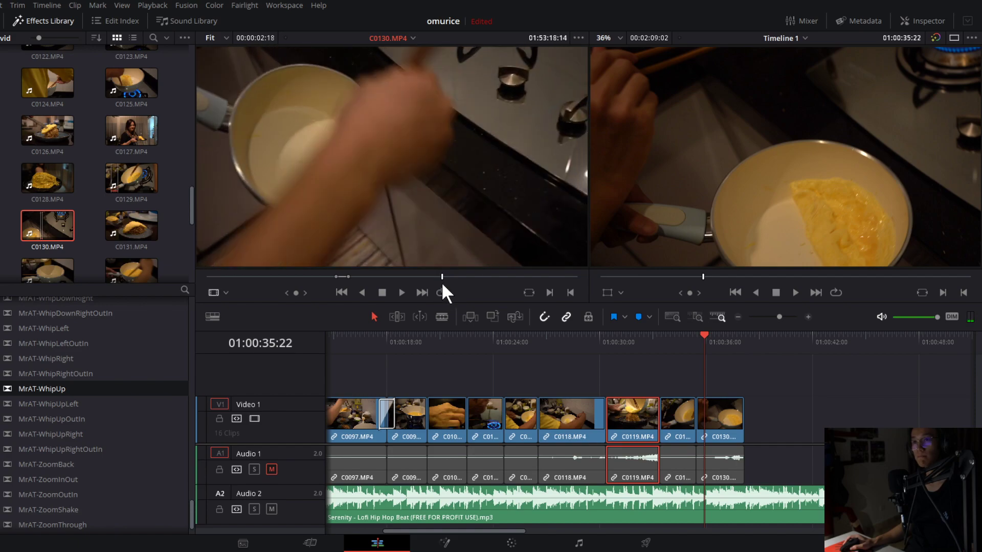
pyautogui.click(549, 291)
pyautogui.press('space')
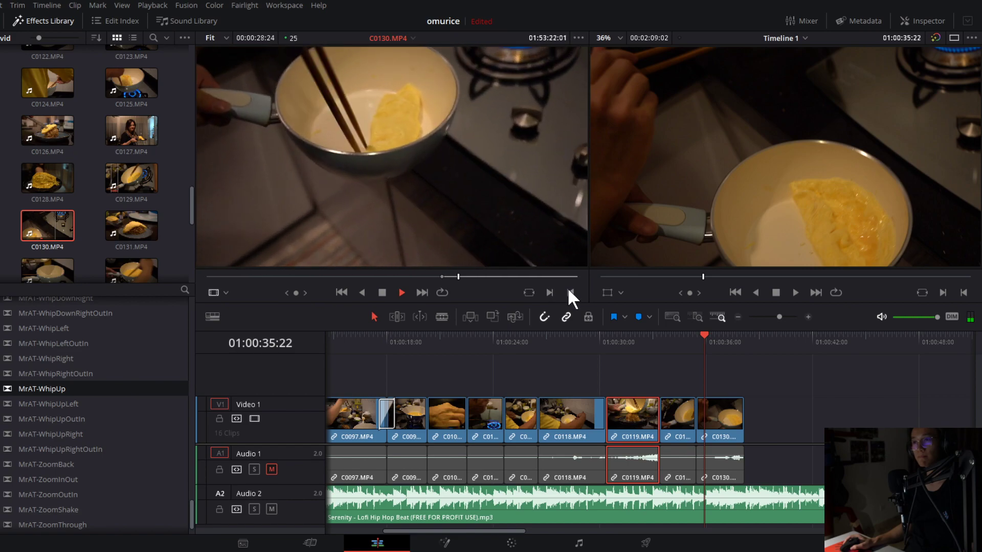
pyautogui.press('space')
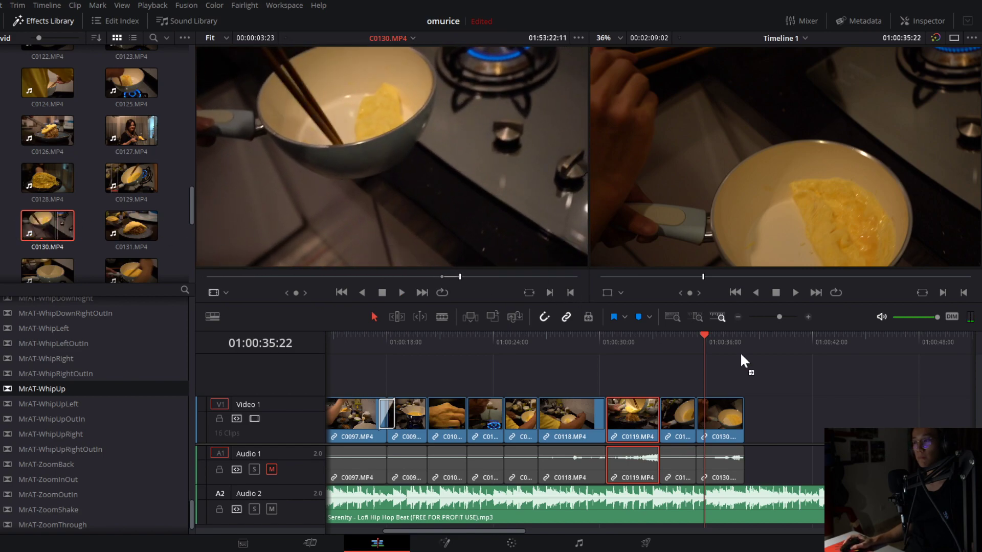
pyautogui.moveTo(742, 354); pyautogui.dragTo(765, 423)
pyautogui.press('space')
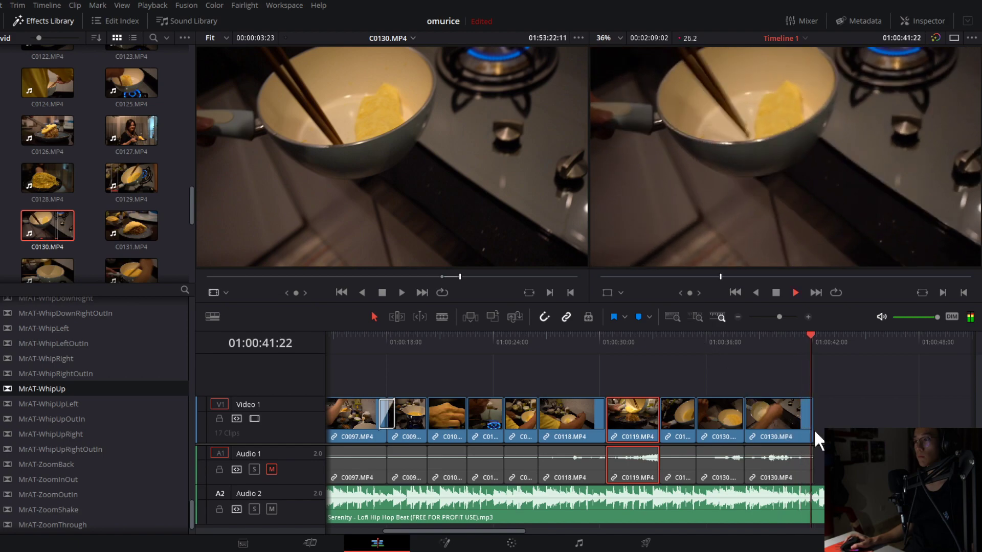
pyautogui.moveTo(812, 431); pyautogui.dragTo(819, 431)
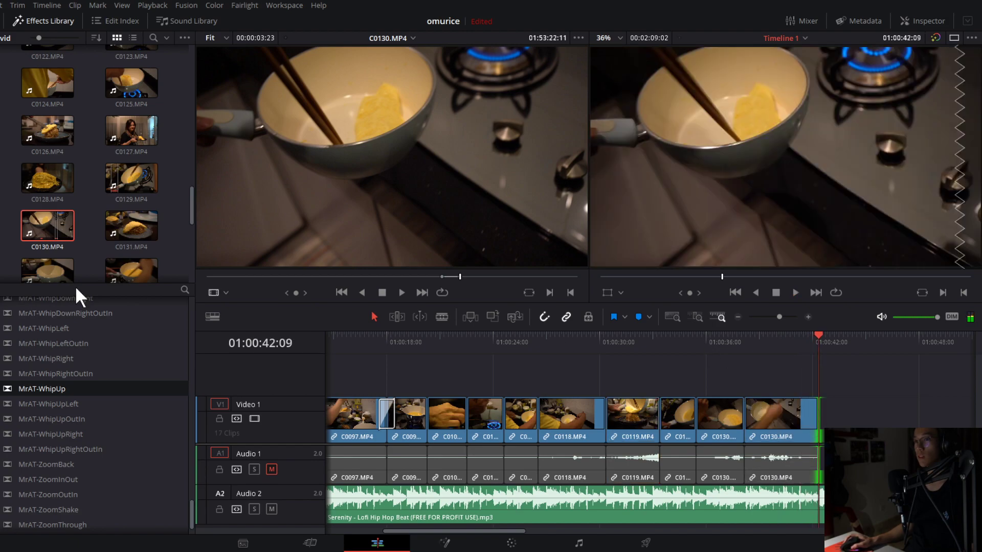
# Mark the plating shot near the end of C0130.MP4, ending at 01:53:46:10, and place it on Video 1 at 01:00:42:09.
pyautogui.moveTo(489, 277); pyautogui.dragTo(545, 296)
pyautogui.click(549, 291)
pyautogui.press('space')
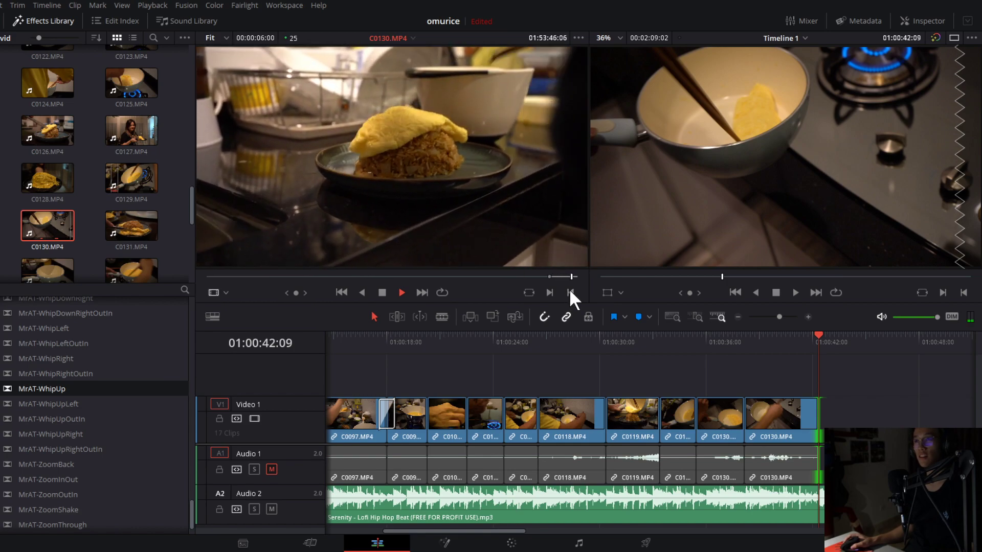
pyautogui.press('space')
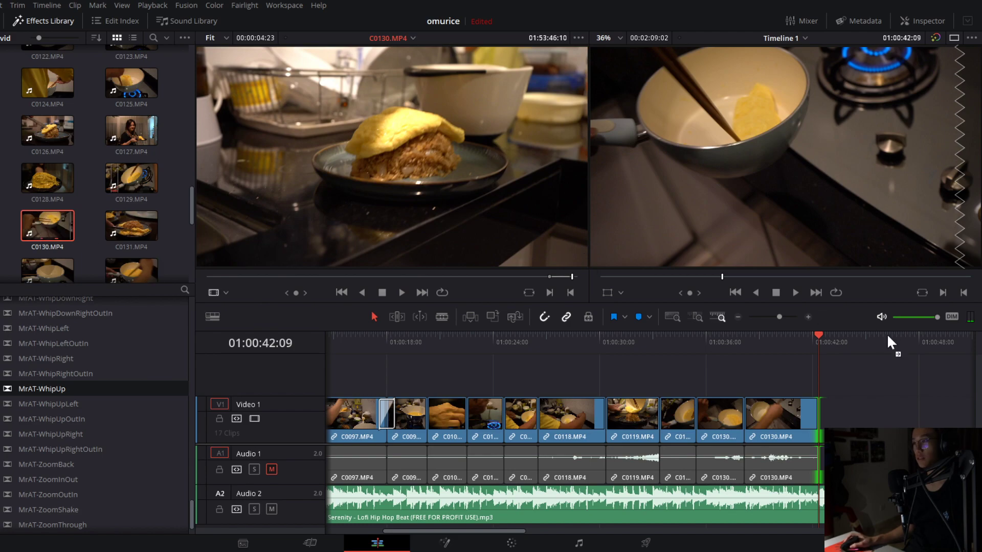
pyautogui.moveTo(890, 342); pyautogui.dragTo(882, 411)
pyautogui.click(819, 332)
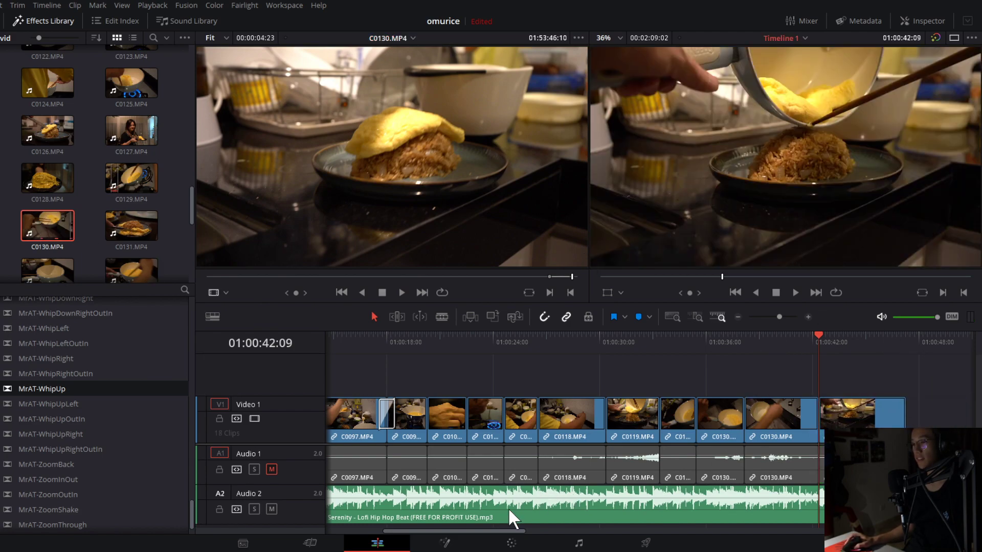
# Play the timeline through the last two C0130.MP4 clips and on into the music beyond the end of Video 1.
pyautogui.moveTo(504, 530); pyautogui.dragTo(555, 450)
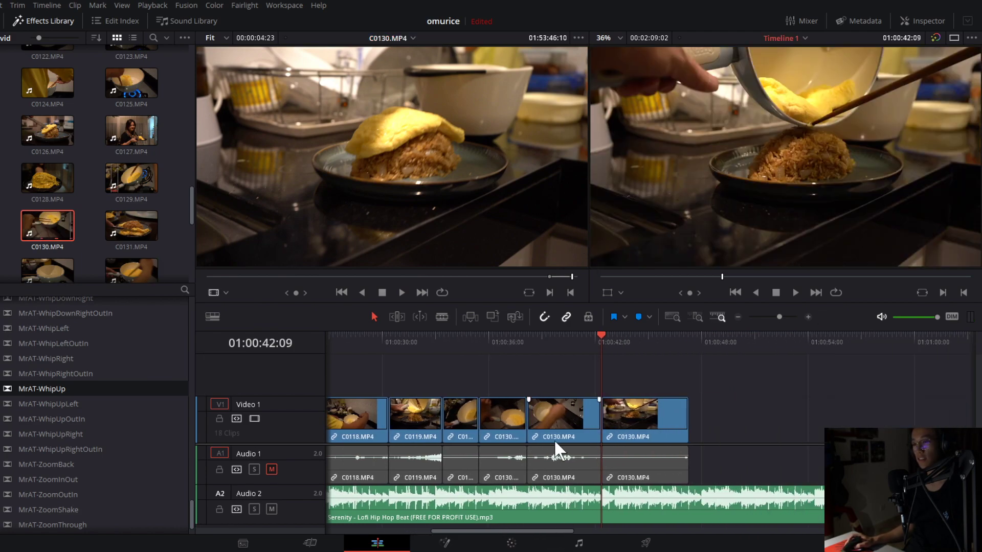
pyautogui.click(532, 348)
pyautogui.press('space')
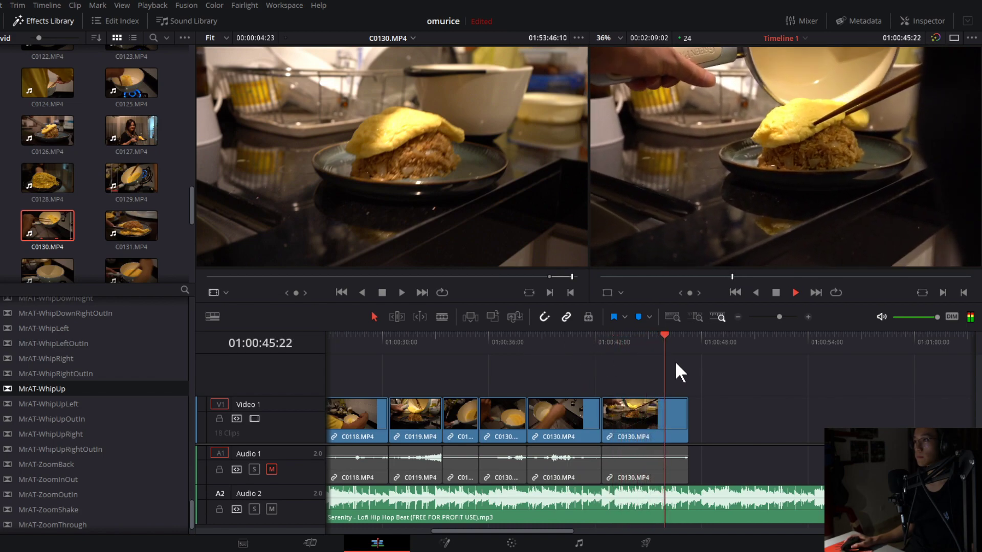
pyautogui.press('space')
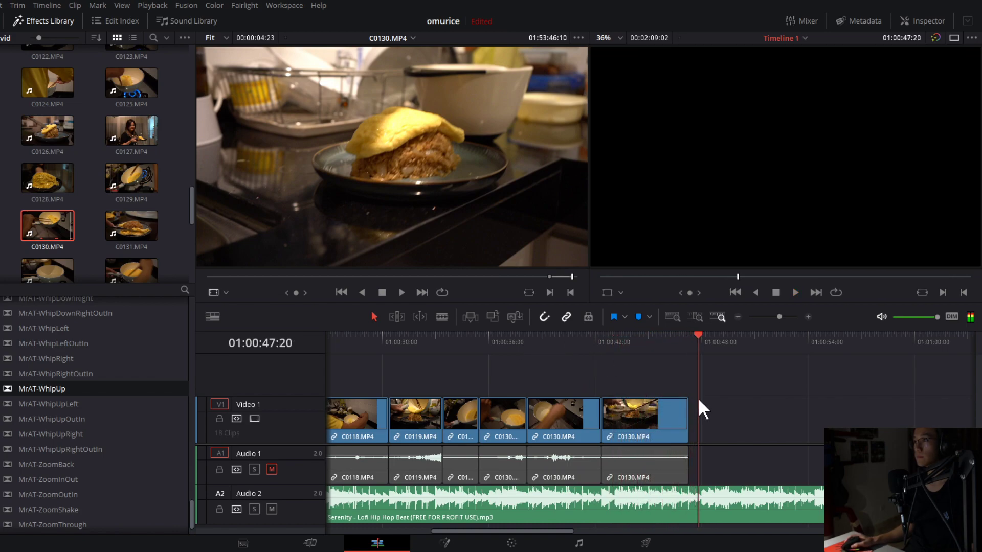
pyautogui.press('space')
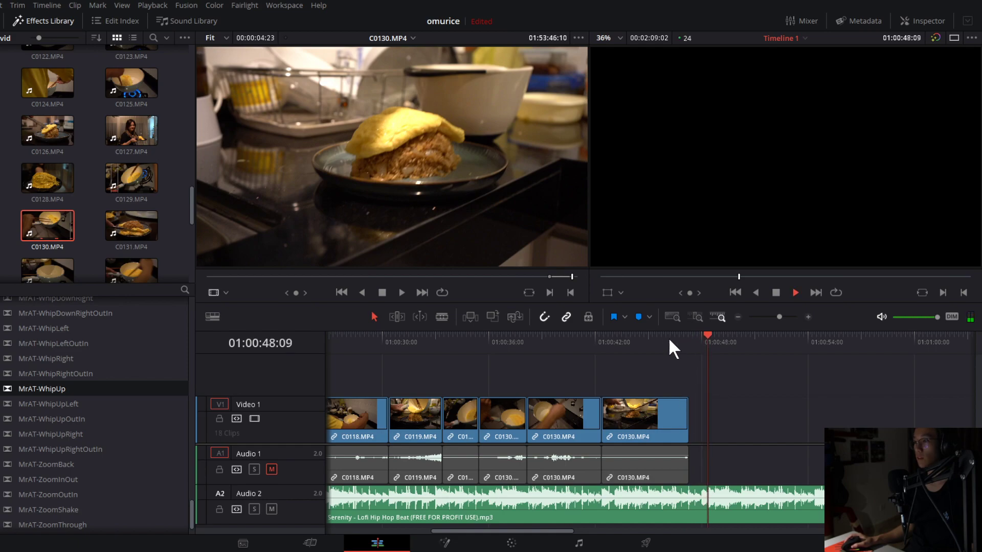
pyautogui.click(672, 317)
pyautogui.click(668, 338)
pyautogui.press('space')
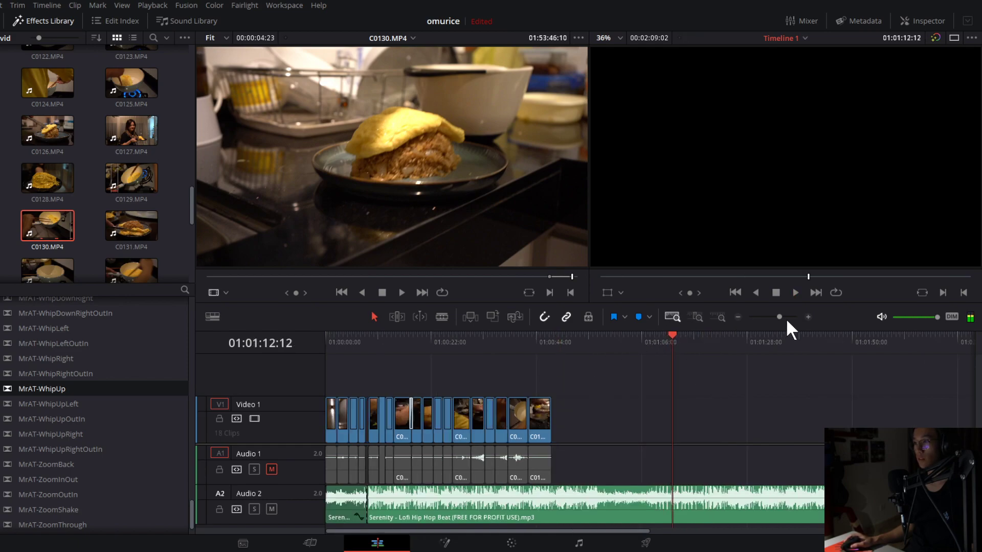
pyautogui.click(810, 316)
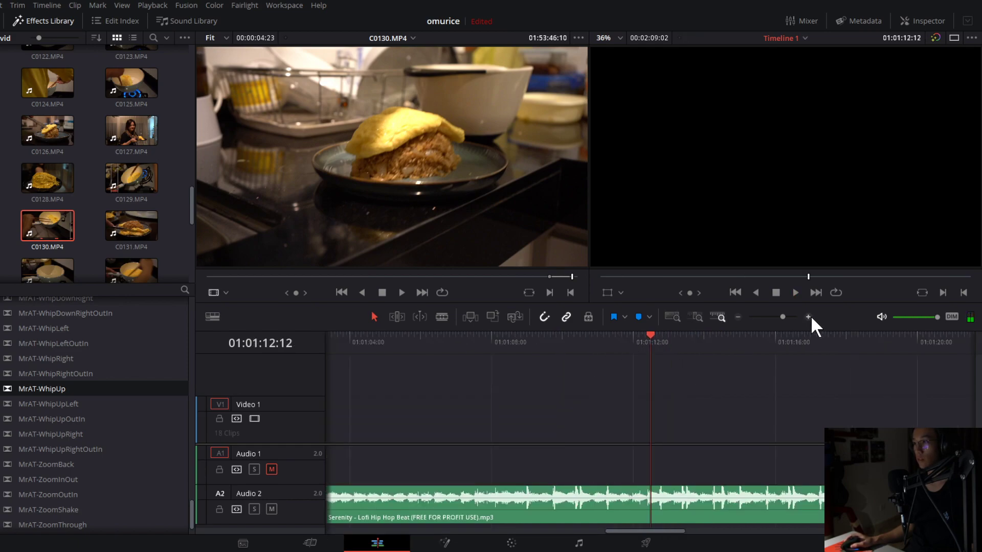
pyautogui.click(737, 317)
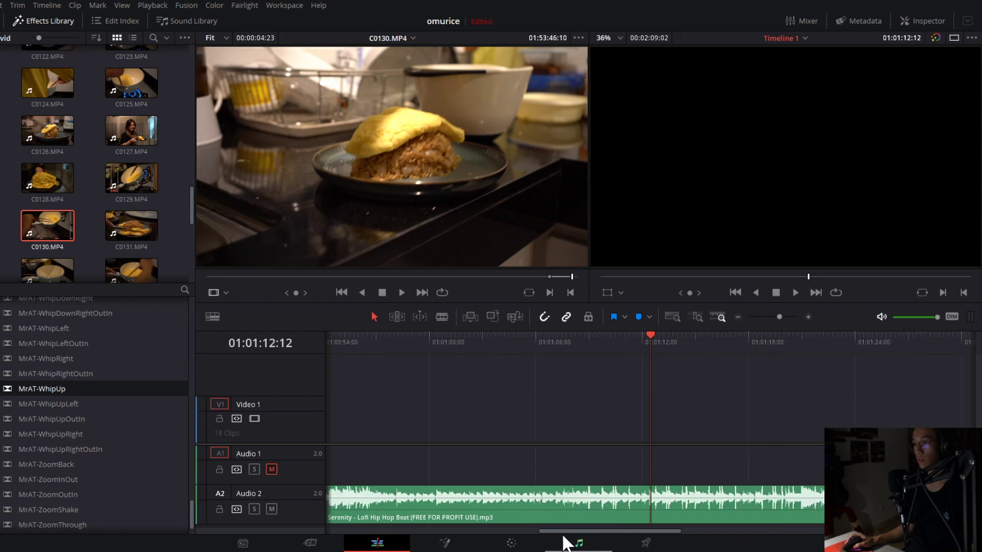
# Replay the last C0130.MP4 clips on the timeline and listen to the music just after the final cut.
pyautogui.moveTo(573, 530); pyautogui.dragTo(474, 534)
pyautogui.click(524, 332)
pyautogui.press('space')
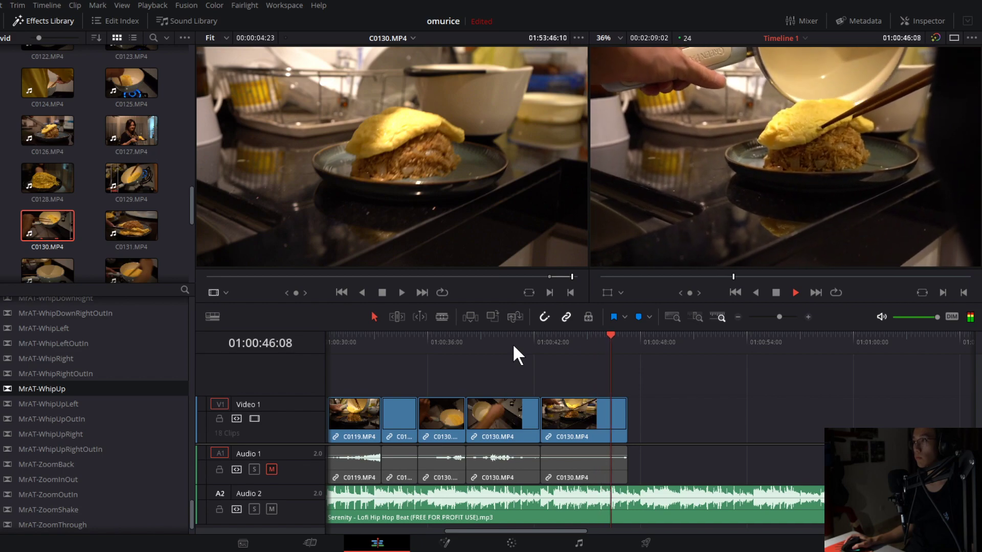
pyautogui.press('space')
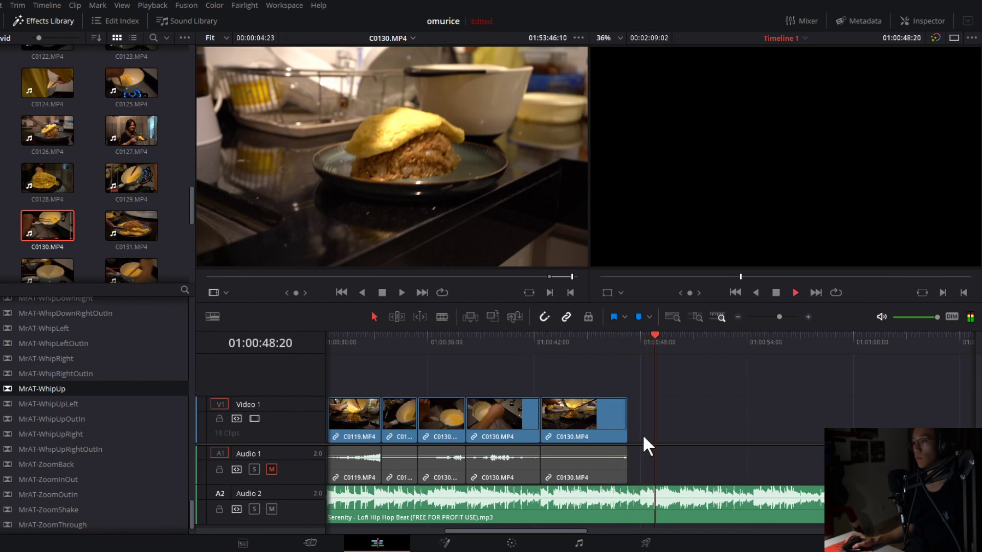
pyautogui.click(627, 335)
pyautogui.press('space')
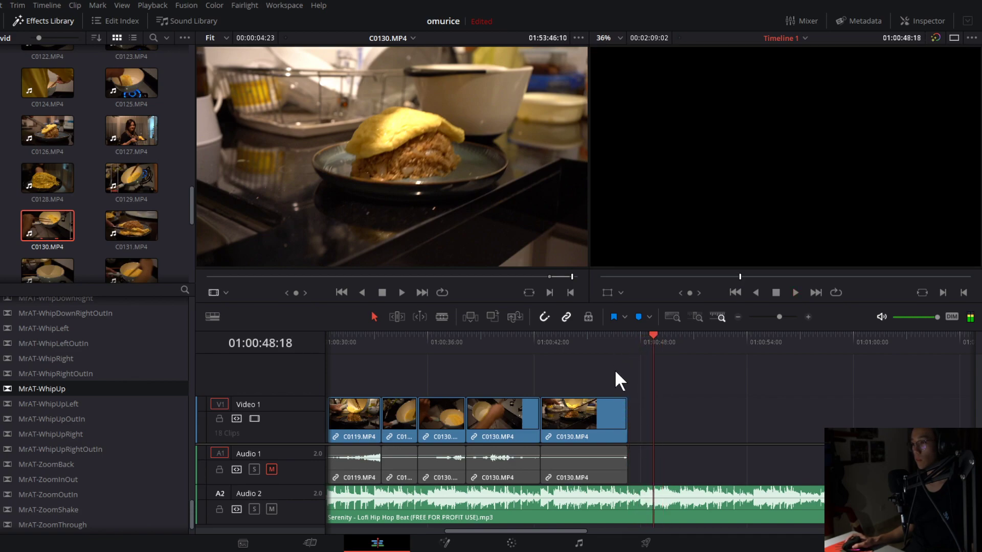
# Find the music beat just after the last Video 1 clip and park the playhead on it at 01:00:48:00.
pyautogui.click(637, 337)
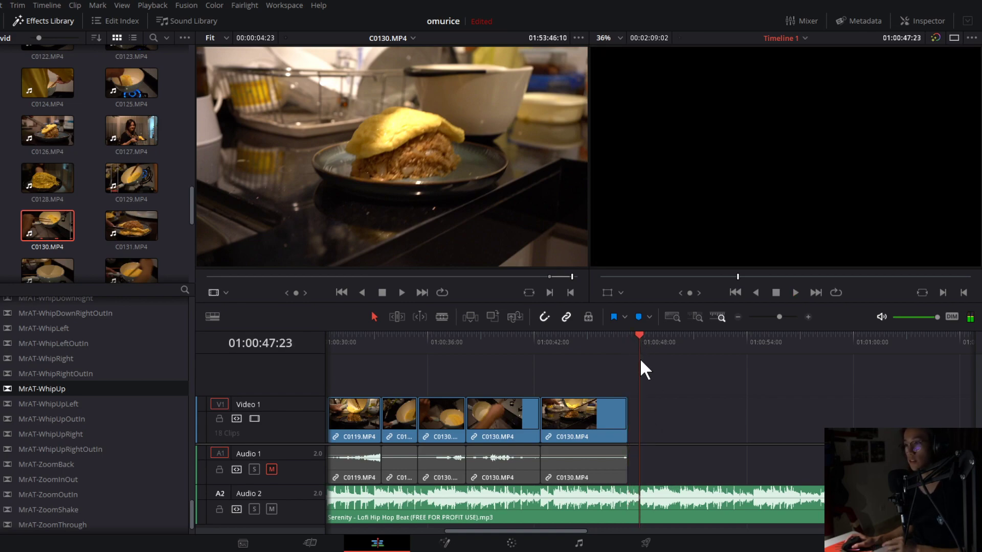
pyautogui.click(627, 348)
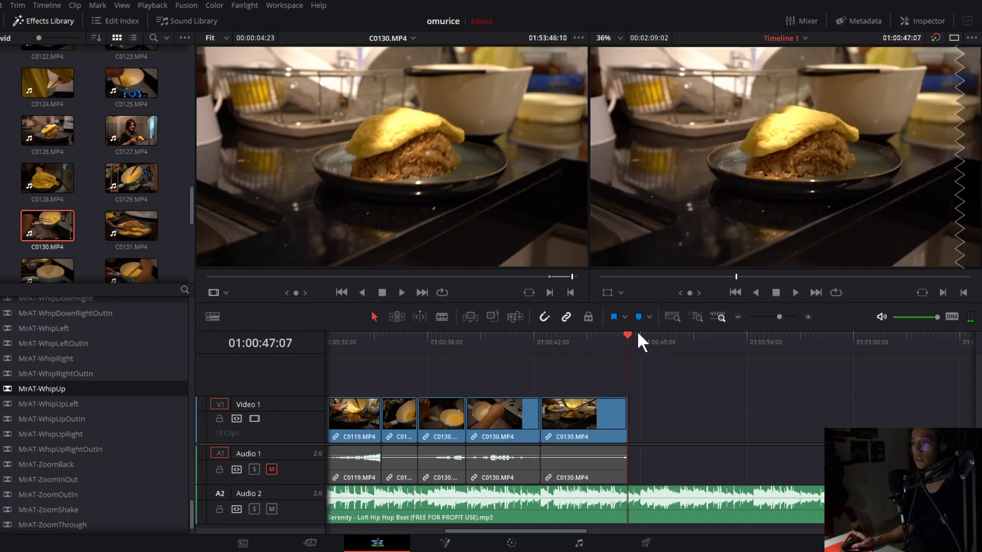
pyautogui.press('space')
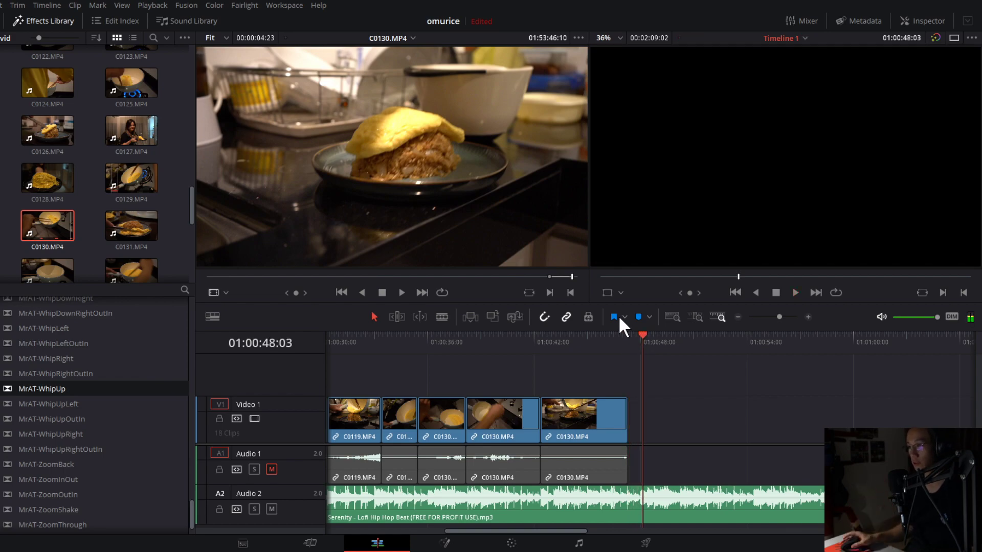
pyautogui.press('Left')
pyautogui.press('Left')
pyautogui.press('Left')
pyautogui.press('Left')
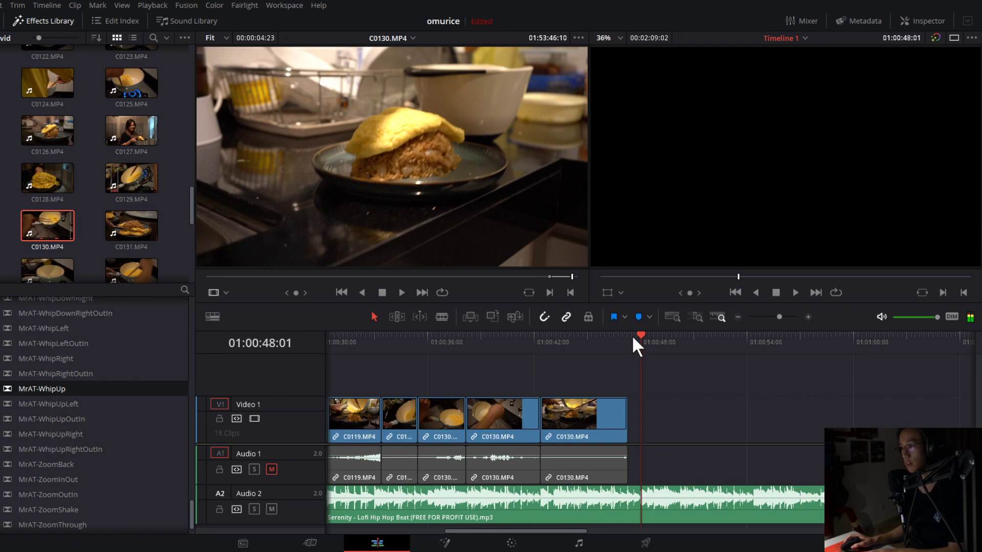
pyautogui.press('Right')
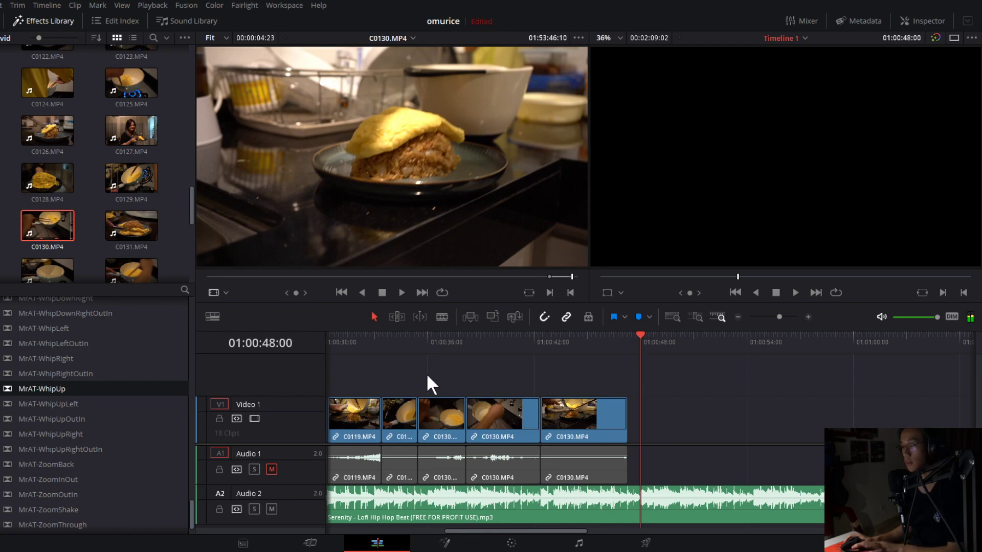
# Mark the egg-pouring shot in C0132.MP4 from 01:54:02:03 to 01:54:05:15 and place it on Video 1 at 01:00:48:00.
pyautogui.click(118, 230)
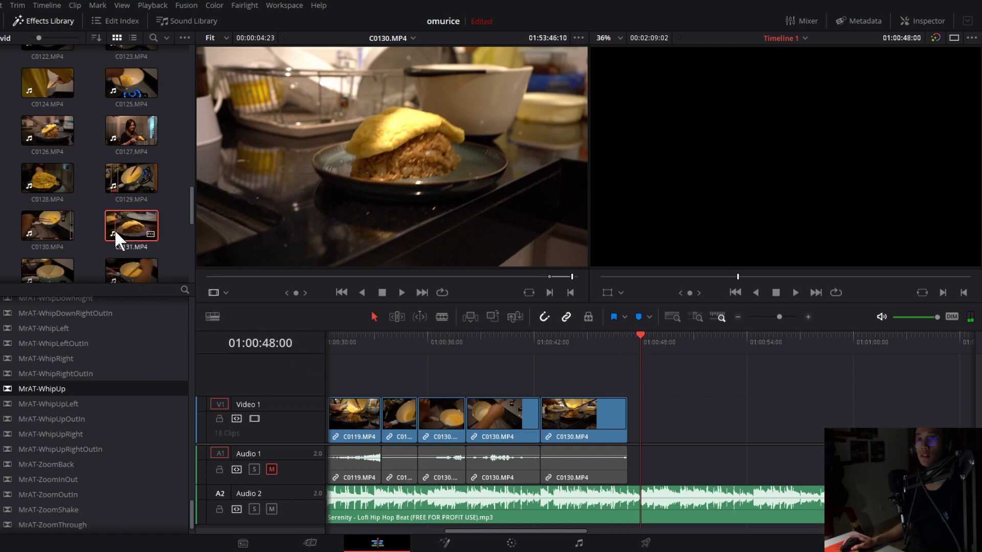
pyautogui.scroll(-1, 114, 228)
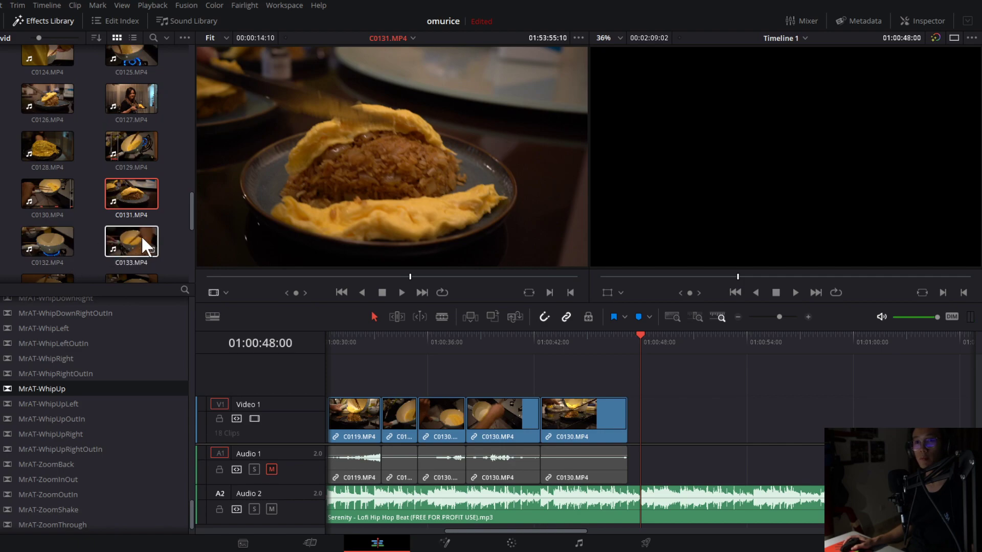
pyautogui.click(58, 248)
pyautogui.moveTo(237, 279); pyautogui.dragTo(207, 295)
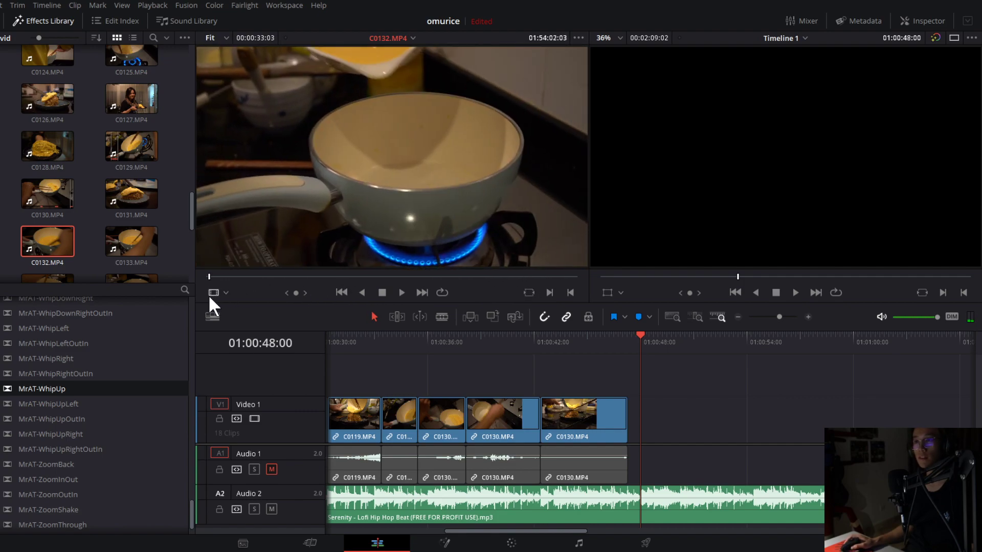
pyautogui.press('space')
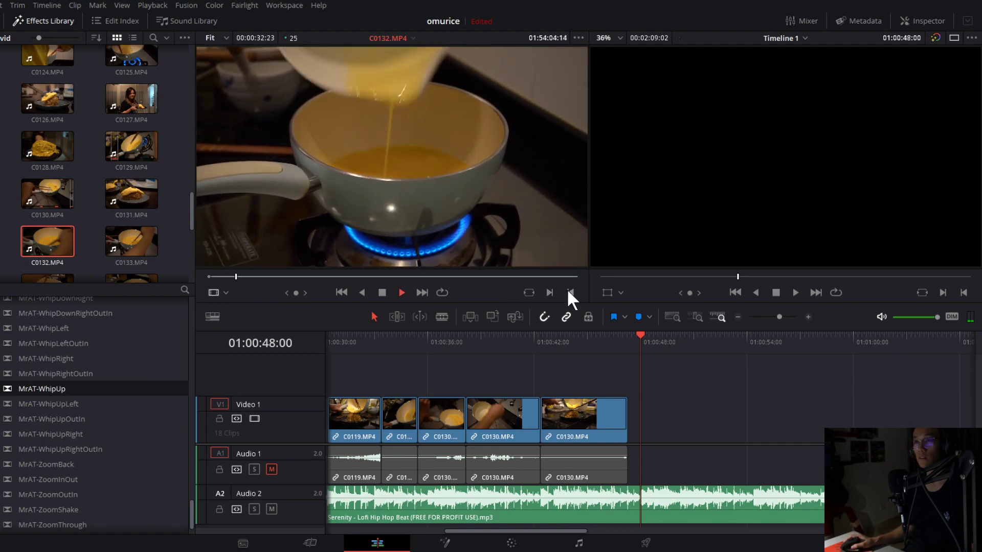
pyautogui.click(567, 289)
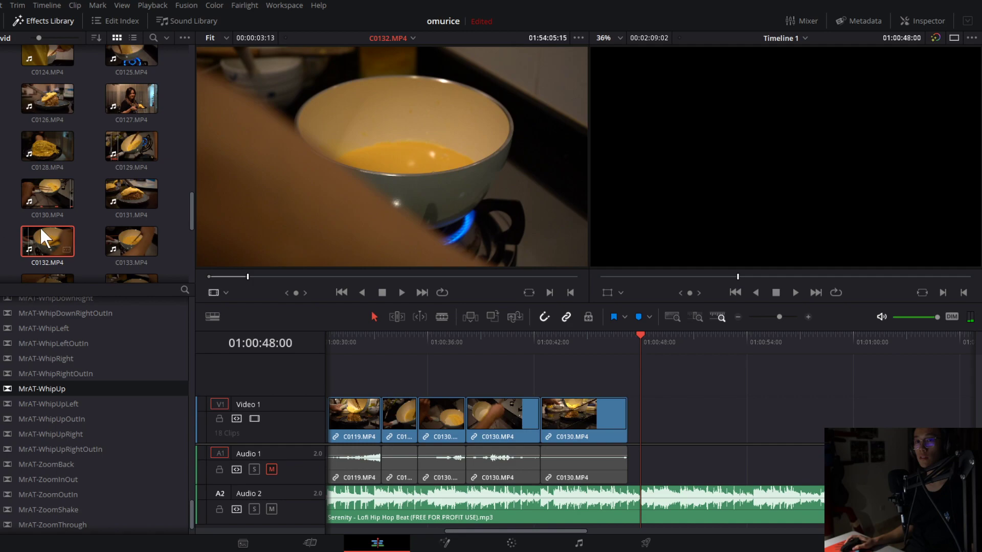
pyautogui.moveTo(528, 365); pyautogui.dragTo(640, 419)
# Play back the placed C0132.MP4 clip against the music and move the playhead to its end at 01:00:51:12.
pyautogui.moveTo(626, 339); pyautogui.dragTo(596, 341)
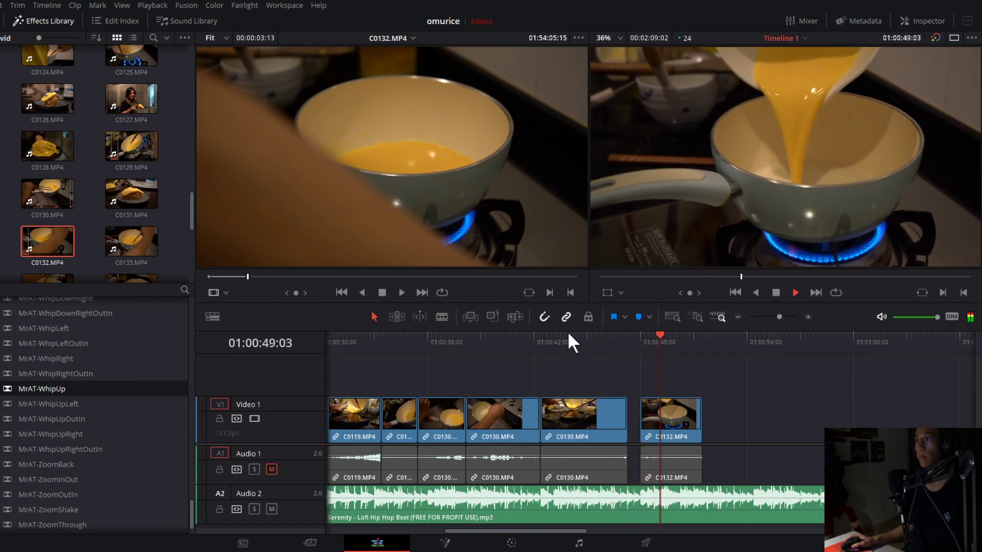
pyautogui.press('space')
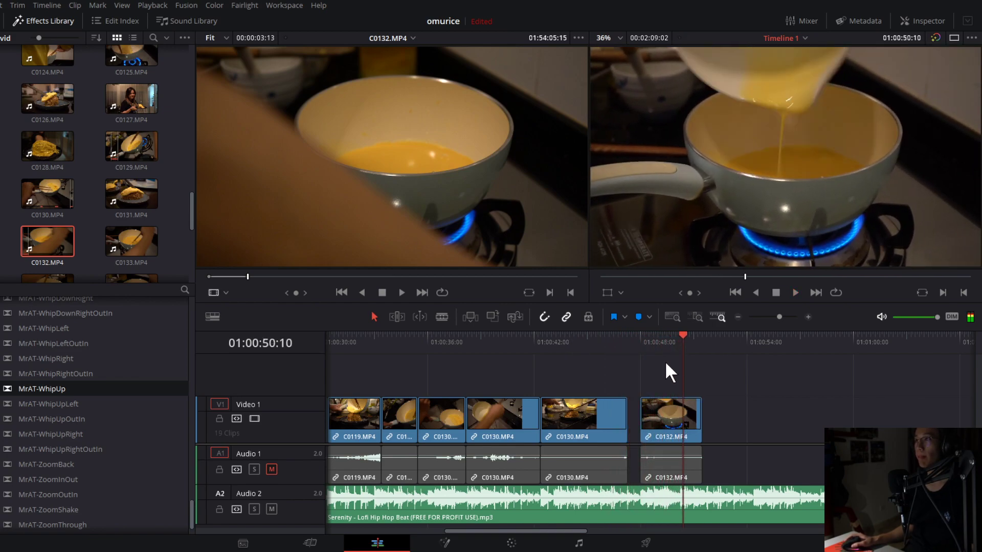
pyautogui.click(664, 342)
pyautogui.moveTo(664, 342); pyautogui.dragTo(697, 361)
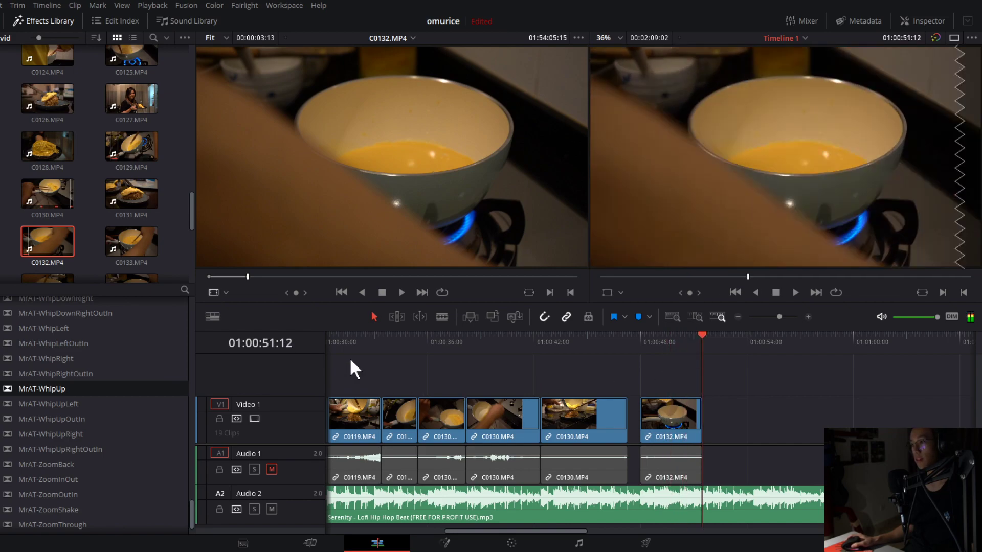
# Mark a 3:17 stirring portion of C0132.MP4 ending at 01:54:25:22 and place it on Video 1 at 01:00:51:12.
pyautogui.moveTo(290, 276); pyautogui.dragTo(319, 286)
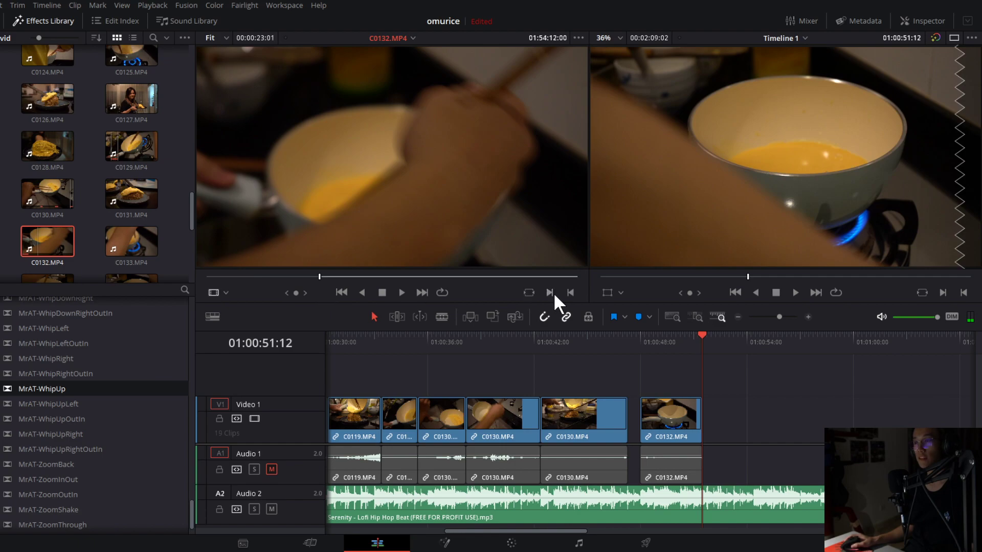
pyautogui.press('space')
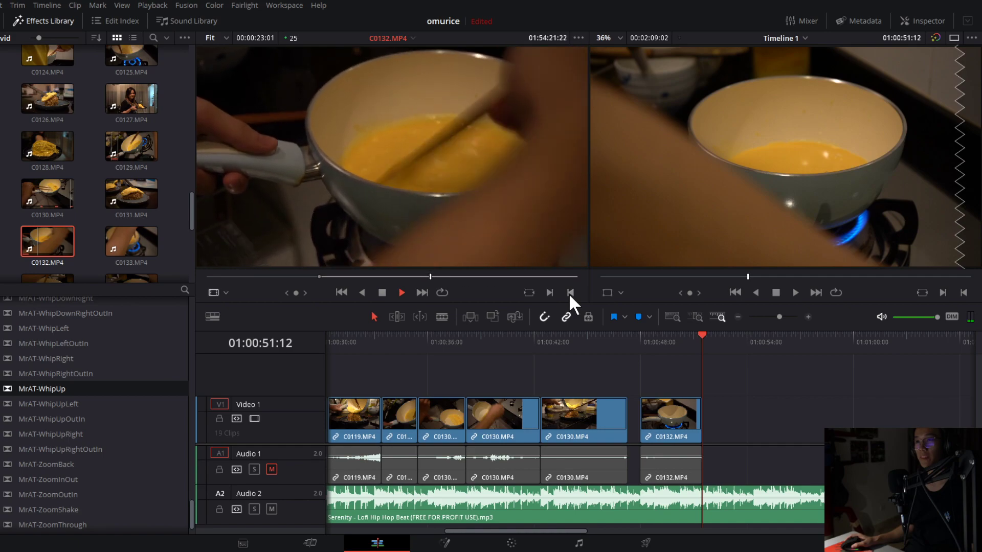
pyautogui.click(554, 293)
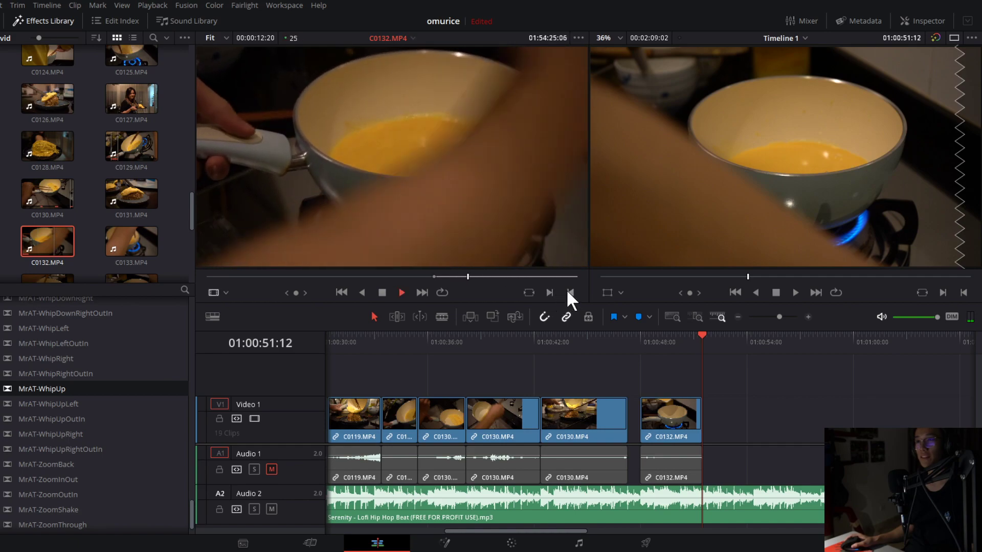
pyautogui.press('space')
pyautogui.click(569, 292)
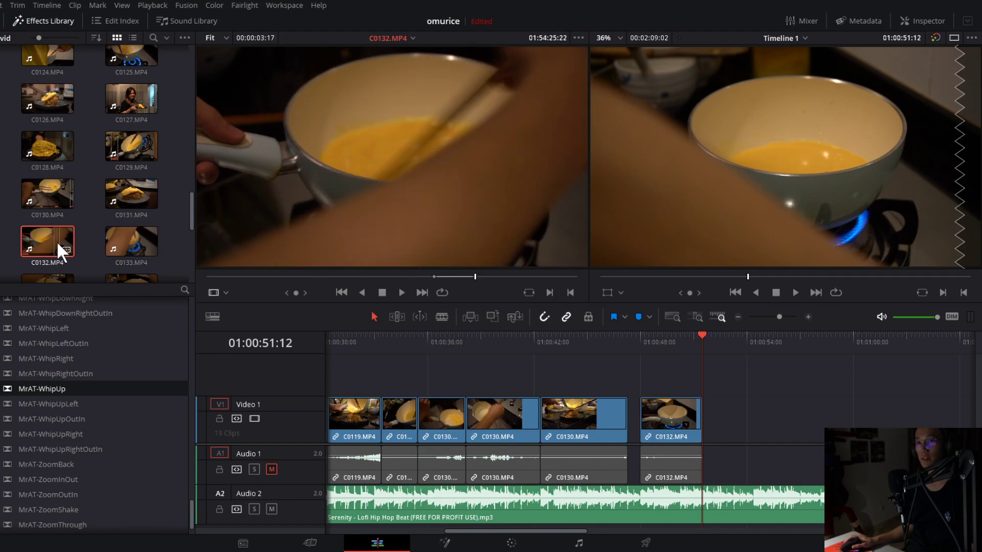
pyautogui.moveTo(56, 241); pyautogui.dragTo(700, 426)
# Shorten the second C0132.MP4 clip from its end to about 1:19 and play it against the music up to 01:00:53:23.
pyautogui.press('v')
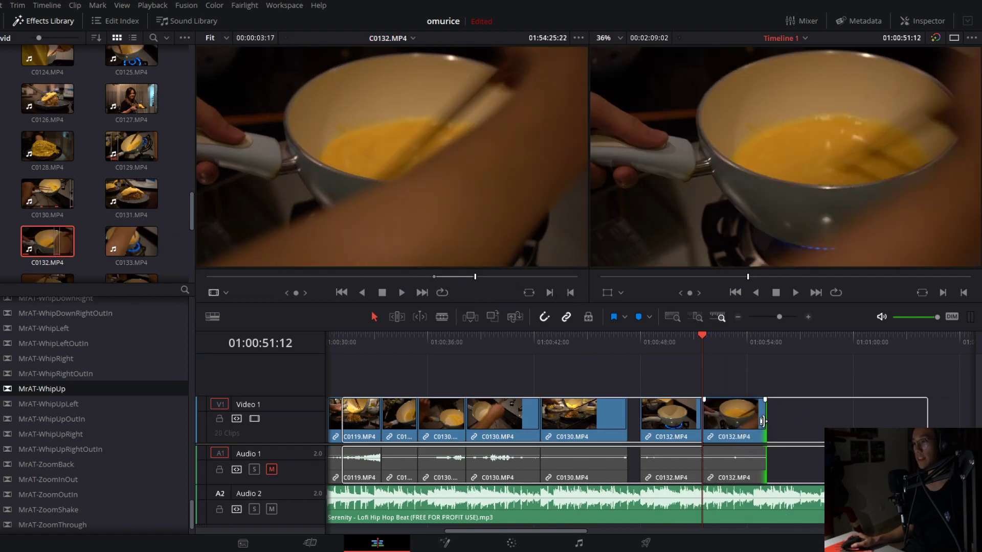
pyautogui.press('l')
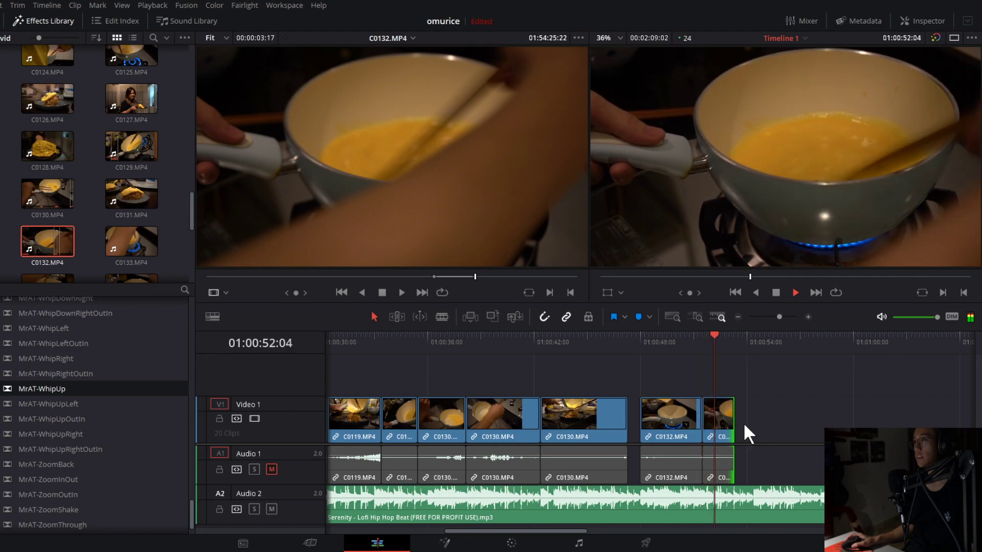
pyautogui.press('k')
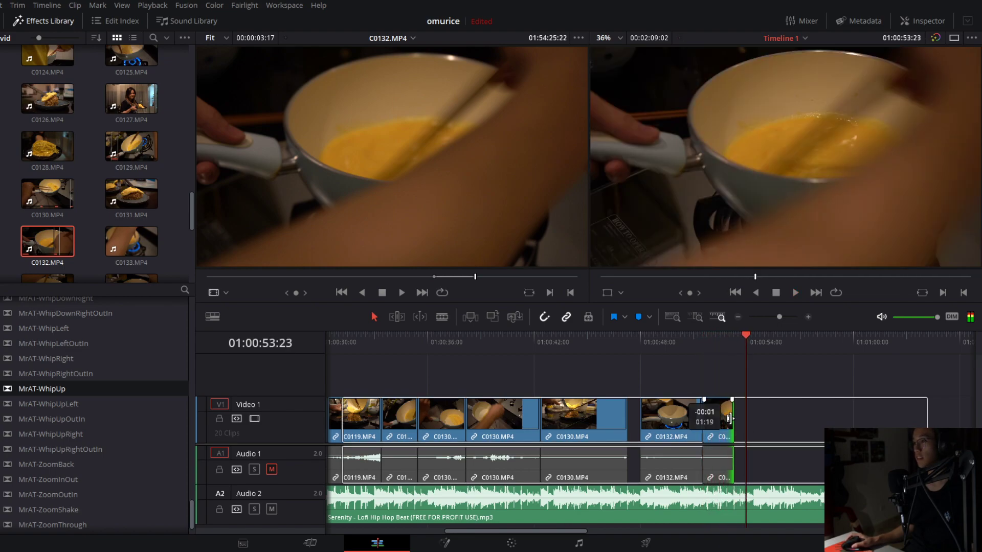
# Preview C0133.MP4, mark its portion from 01:54:40:13 to 01:54:41:15, and place it on Video 1 directly after the second C0132.MP4 clip.
pyautogui.moveTo(488, 276); pyautogui.dragTo(532, 279)
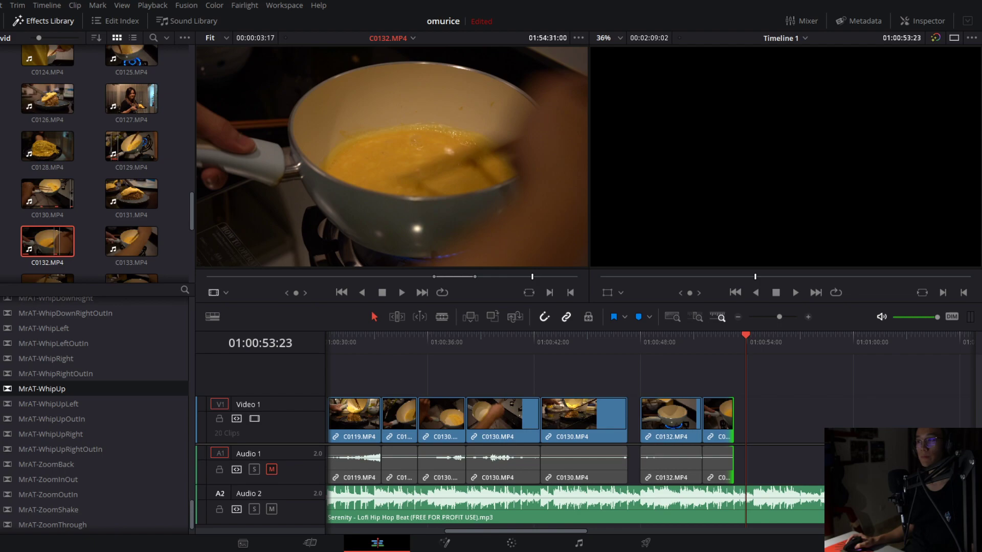
pyautogui.doubleClick(130, 228)
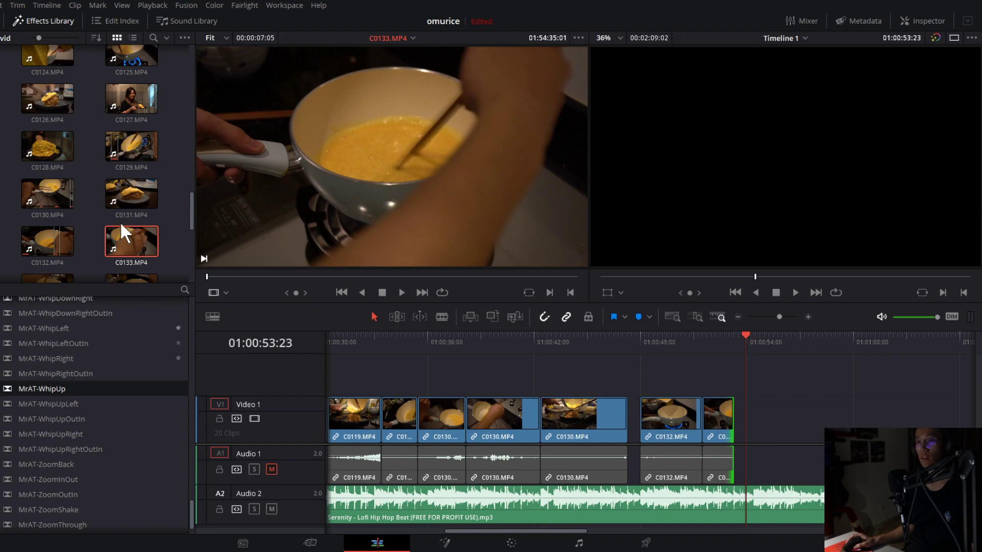
pyautogui.moveTo(323, 259)
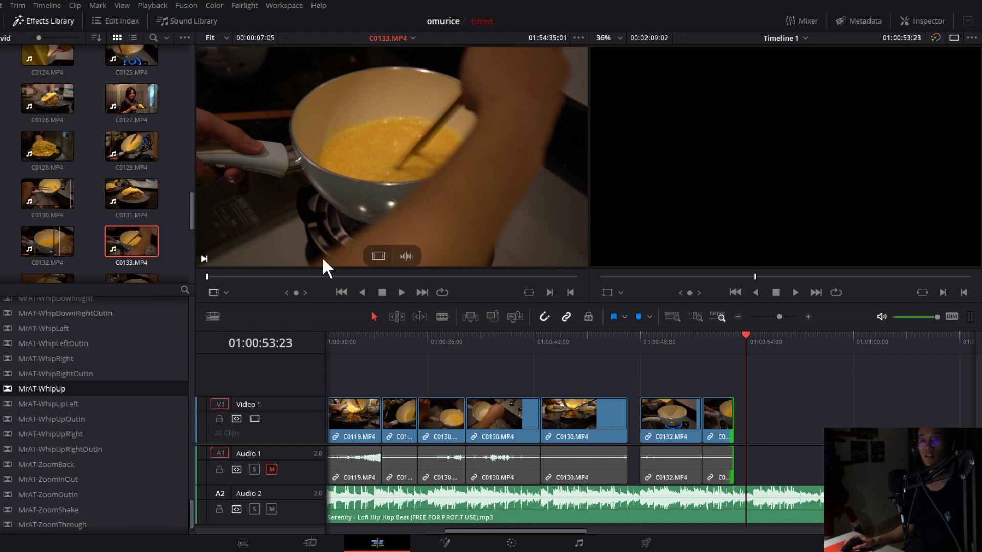
pyautogui.press('space')
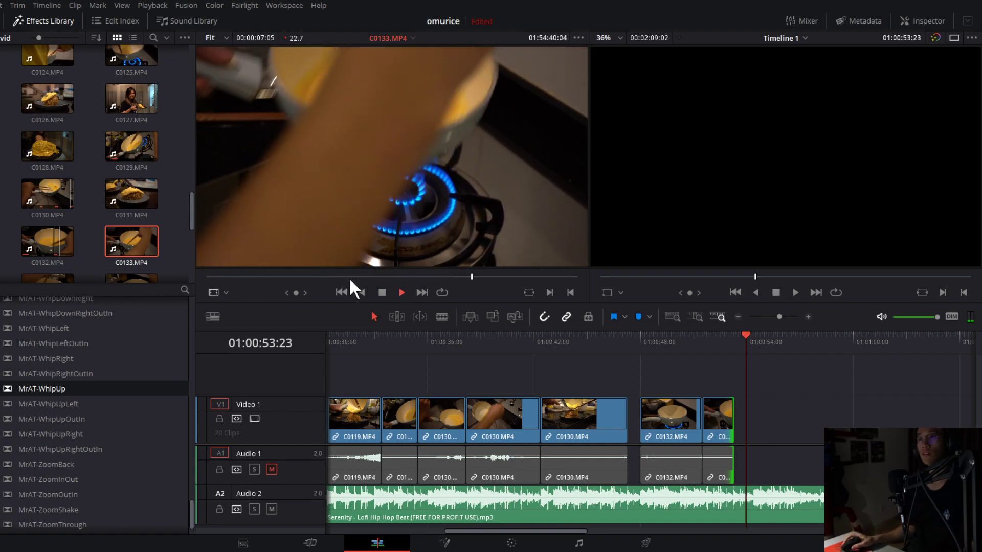
pyautogui.press('space')
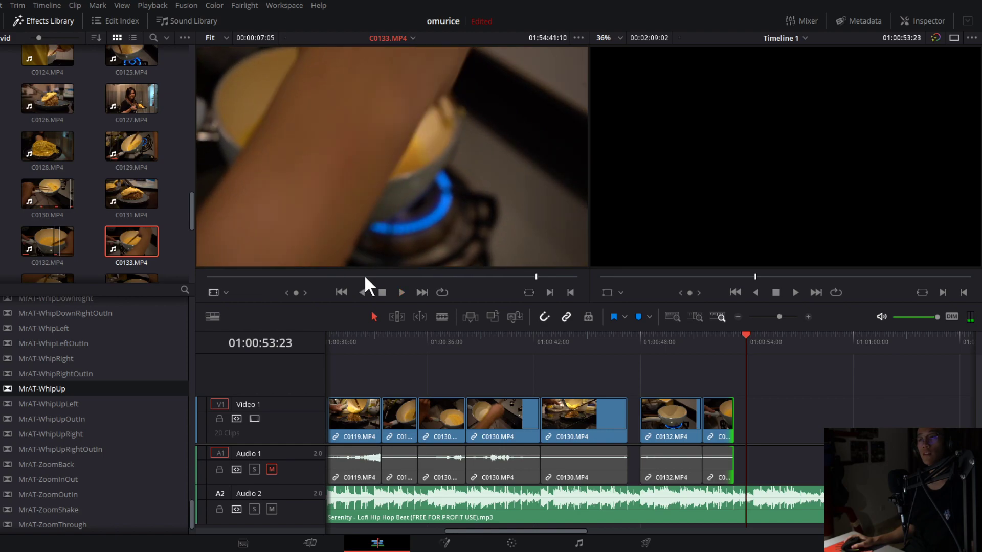
pyautogui.moveTo(485, 275)
pyautogui.mouseDown()
pyautogui.moveTo(513, 283)
pyautogui.moveTo(489, 290)
pyautogui.mouseUp()
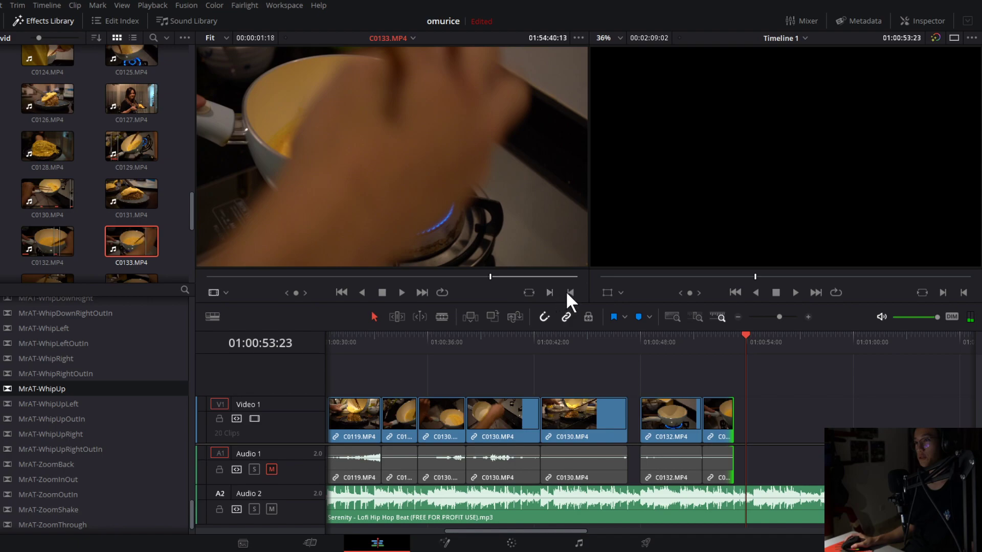
pyautogui.press('i')
pyautogui.press('space')
pyautogui.click(567, 287)
pyautogui.press('space')
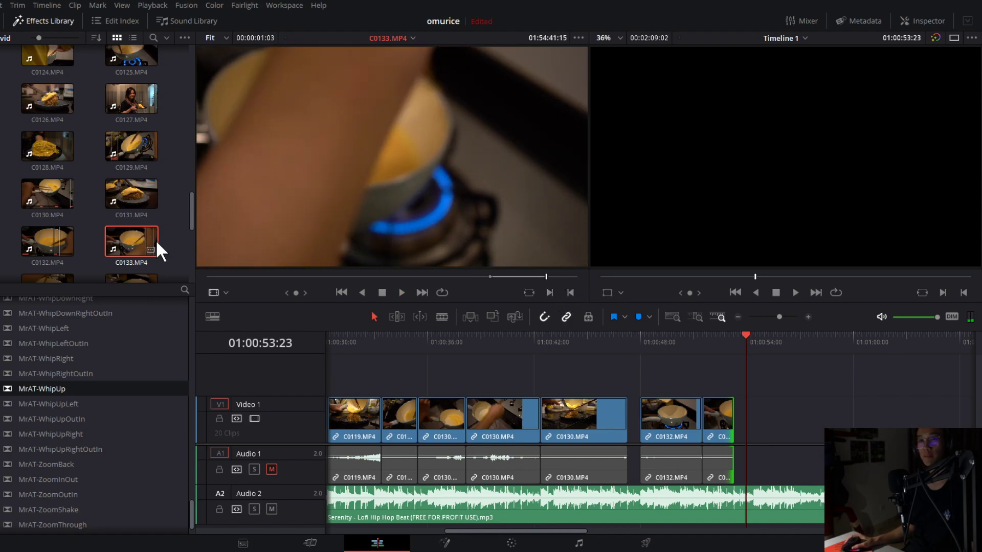
pyautogui.moveTo(155, 240)
pyautogui.mouseDown()
pyautogui.moveTo(690, 365)
pyautogui.moveTo(759, 430)
pyautogui.moveTo(737, 435)
pyautogui.mouseUp()
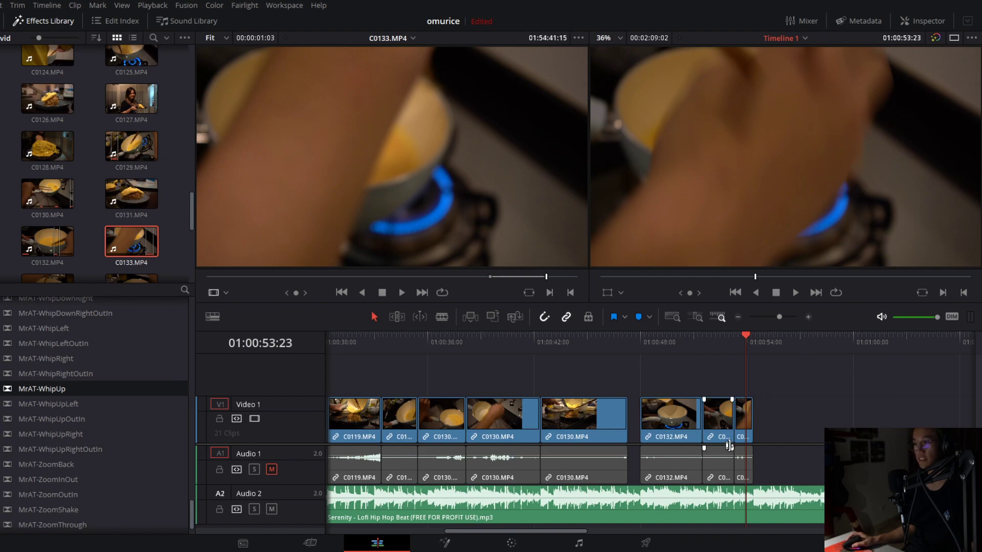
# Play back the C0132.MP4 clips and the newly placed C0133.MP4 clip against the music, stopping at 01:00:54:18.
pyautogui.scroll(-1, 31, 200)
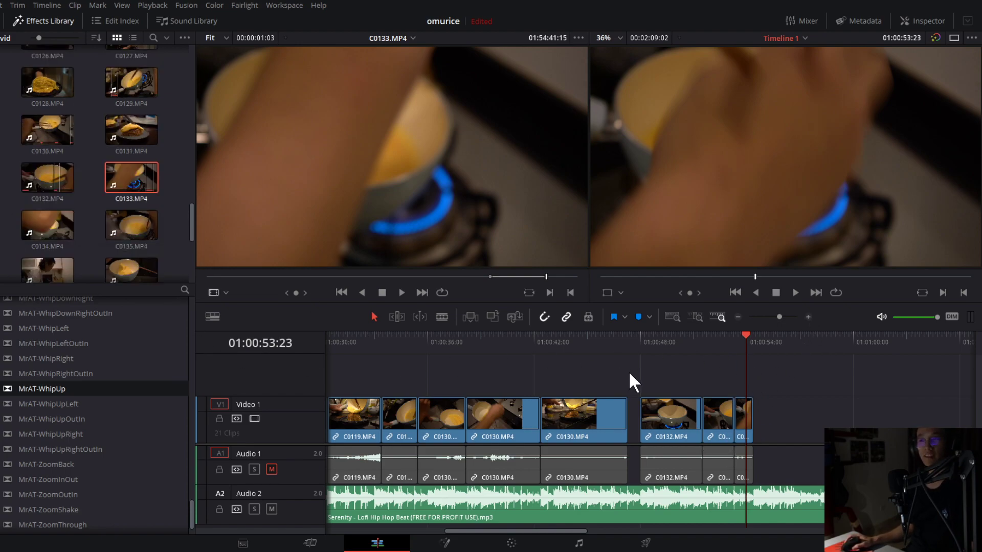
pyautogui.press('space')
pyautogui.click(648, 348)
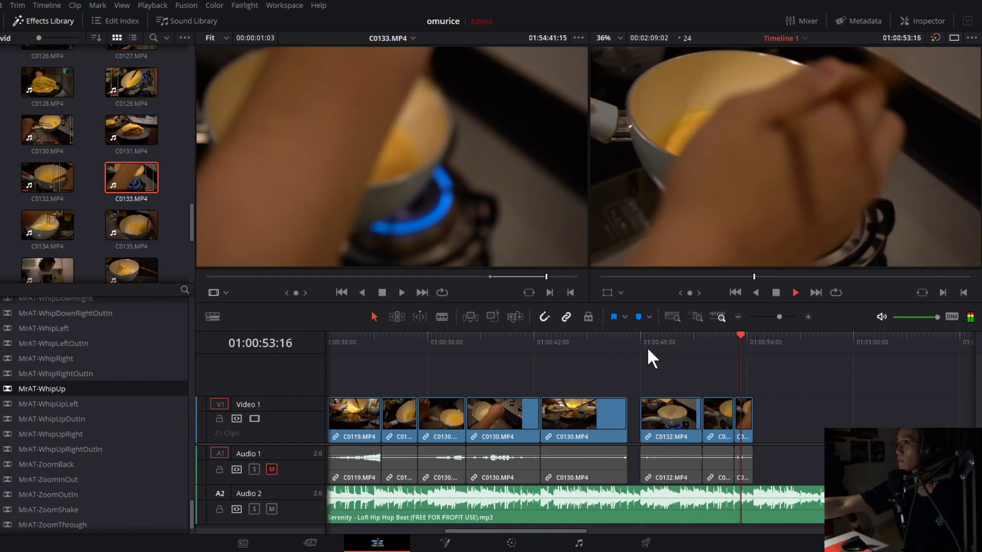
pyautogui.press('space')
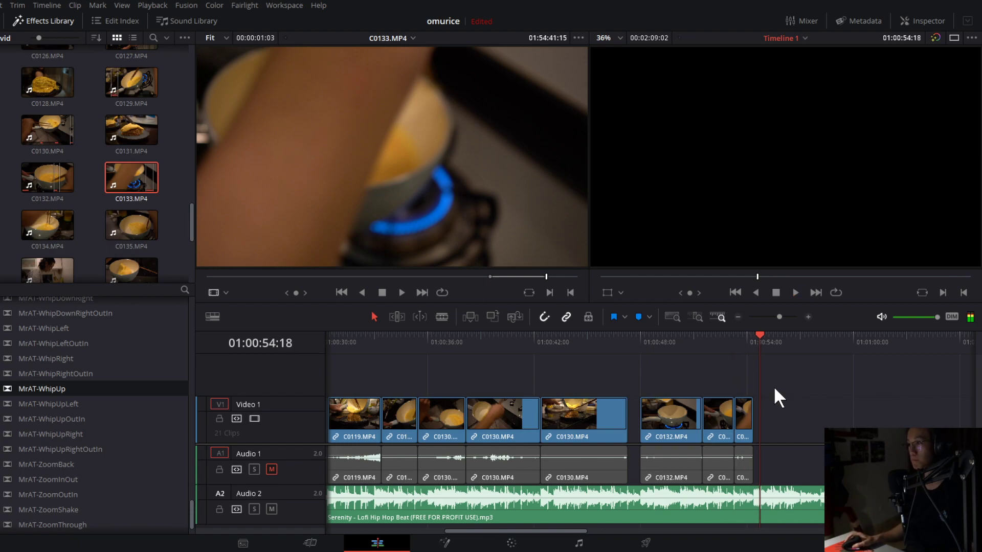
# Extend the end of the C0133.MP4 clip to the playhead for a duration of 1:11 and play it against the music.
pyautogui.click(808, 317)
pyautogui.moveTo(635, 443); pyautogui.dragTo(649, 442)
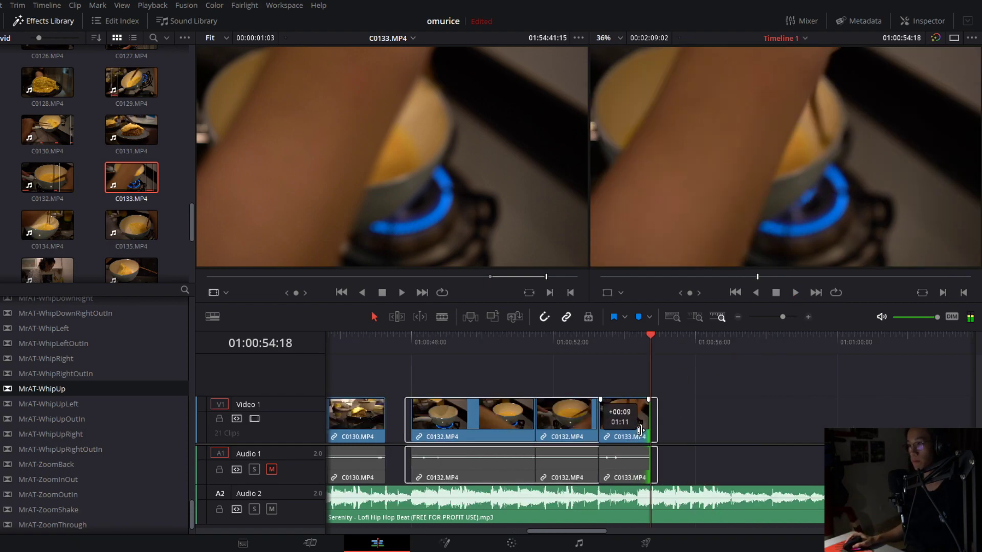
pyautogui.click(578, 342)
pyautogui.press('space')
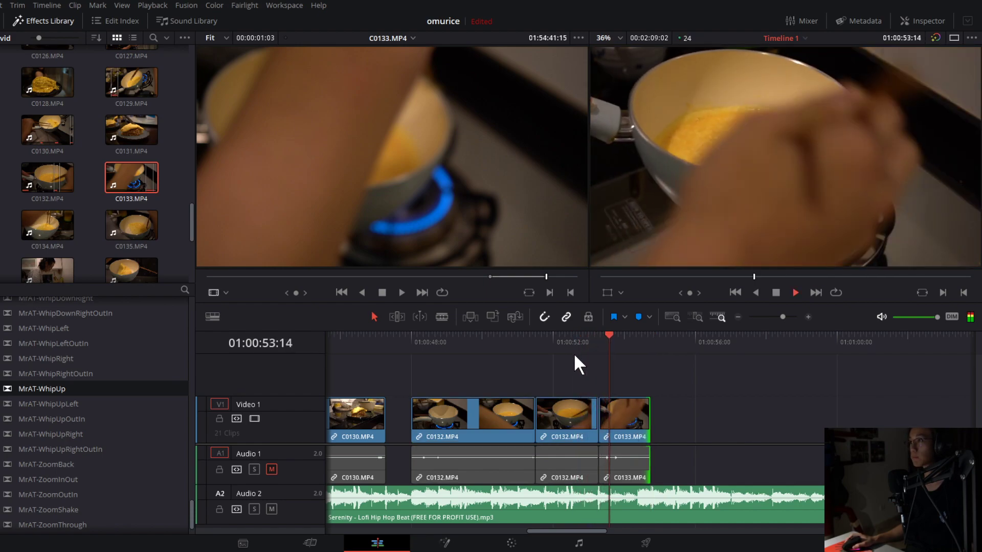
pyautogui.press('space')
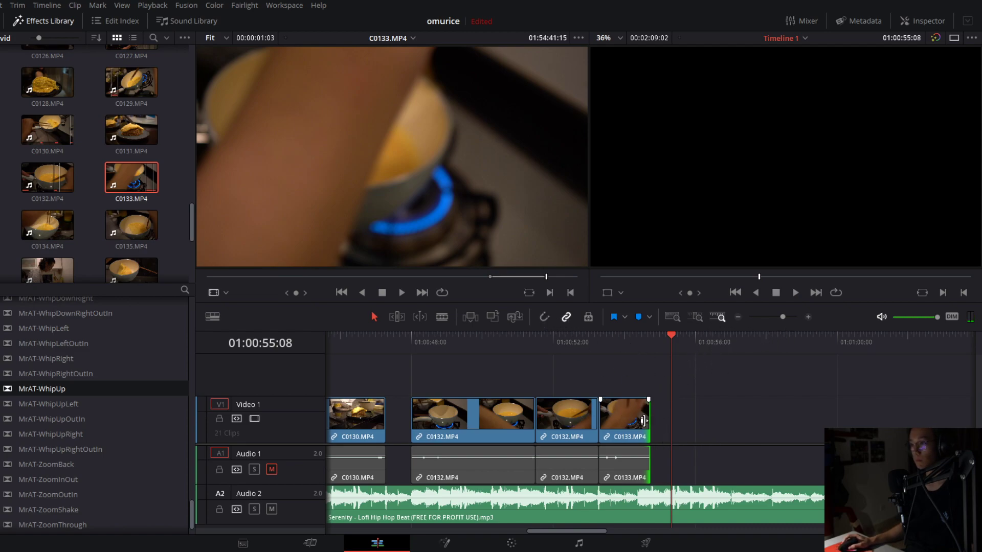
# Extend the C0133.MP4 clip's end slightly further with snapping off, to about 01:00:54:20, and check it against the music.
pyautogui.moveTo(648, 420); pyautogui.dragTo(652, 420)
pyautogui.click(637, 345)
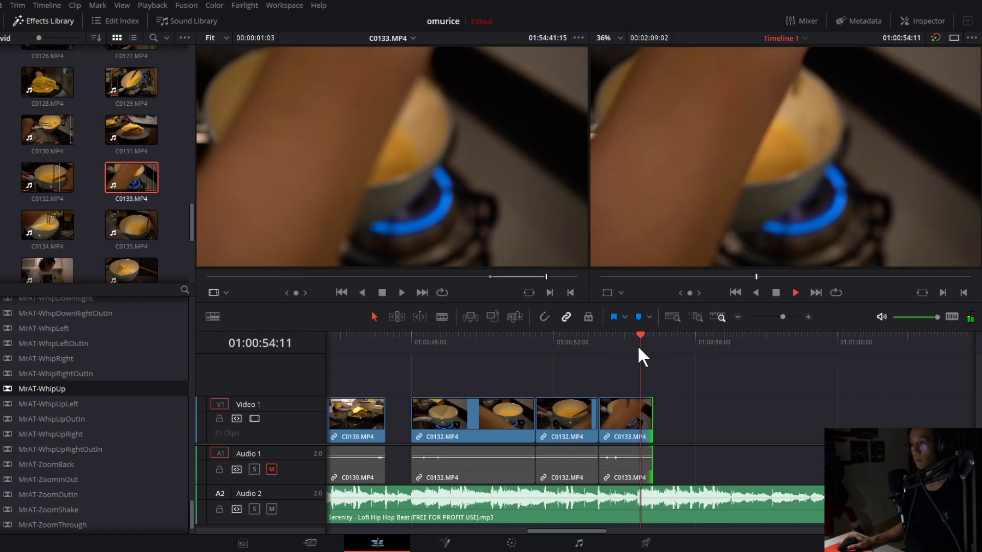
pyautogui.press('space')
pyautogui.click(642, 346)
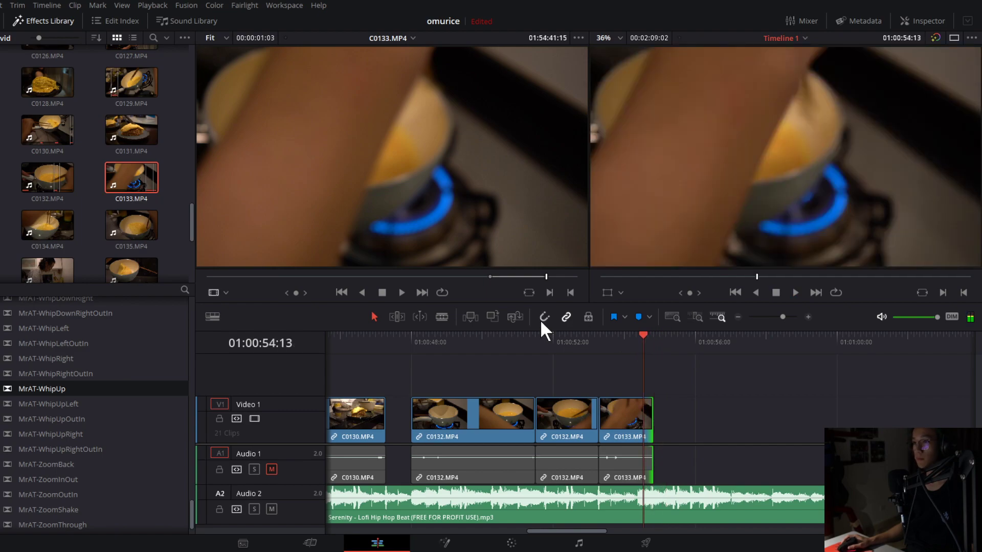
# Preview C0134.MP4, mark a 4:16 portion of C0135.MP4 ending at 01:55:13:20, and place it after the C0133.MP4 clip on Video 1.
pyautogui.click(63, 228)
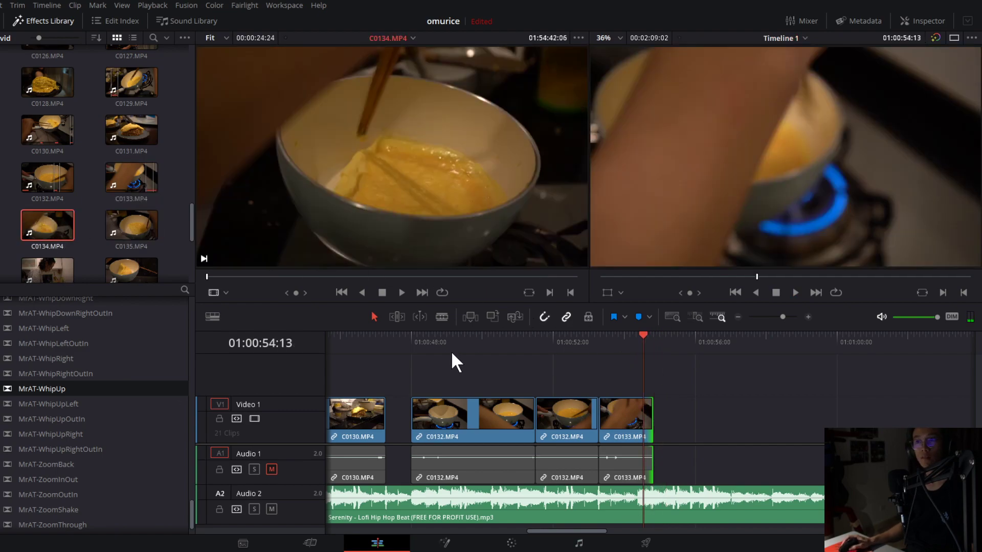
pyautogui.moveTo(240, 279); pyautogui.dragTo(531, 373)
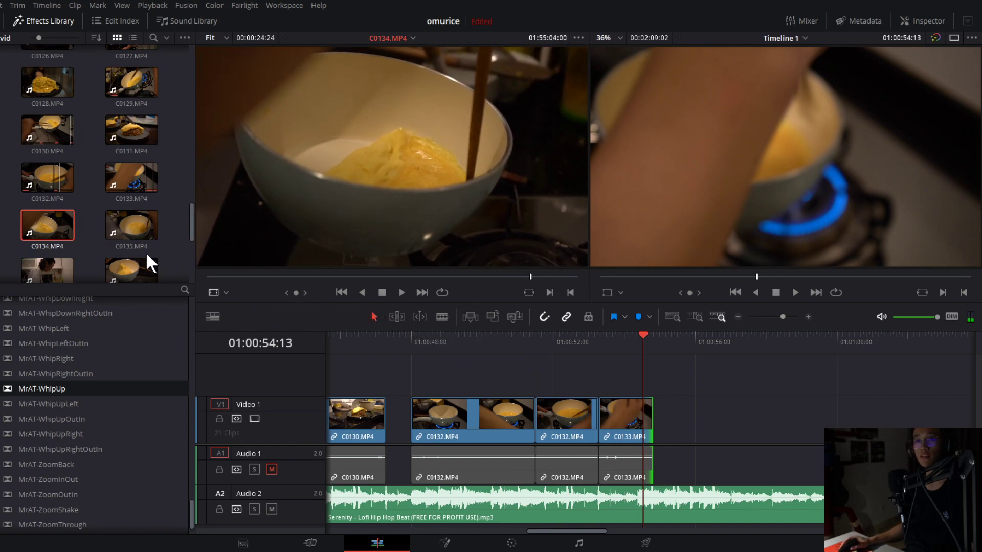
pyautogui.click(131, 234)
pyautogui.moveTo(247, 274)
pyautogui.mouseDown()
pyautogui.moveTo(344, 298)
pyautogui.moveTo(242, 290)
pyautogui.mouseUp()
pyautogui.press('space')
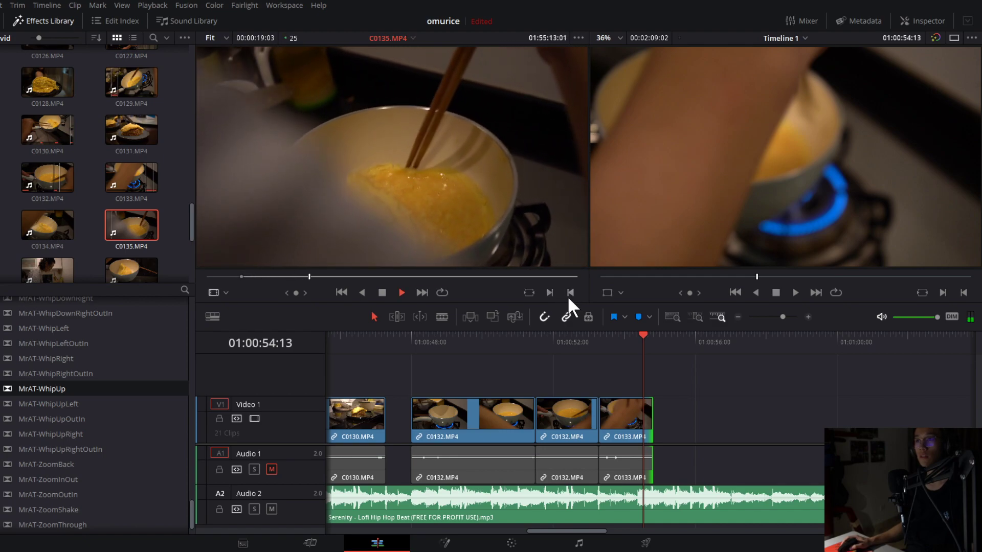
pyautogui.press('space')
pyautogui.click(569, 293)
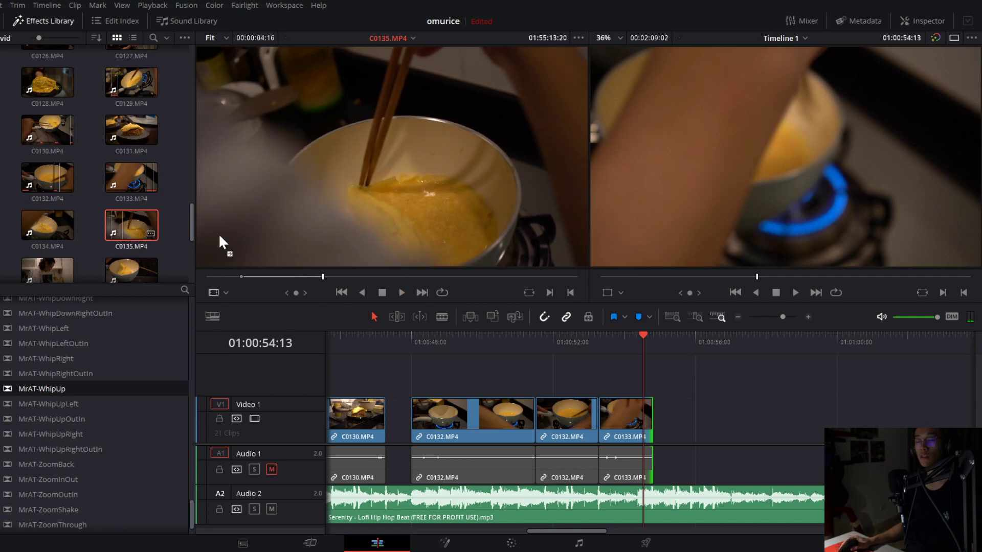
pyautogui.moveTo(131, 221); pyautogui.dragTo(652, 419)
# Play the C0135.MP4 clip, trim its beginning to leave about two seconds, and keep it directly against the C0133.MP4 clip.
pyautogui.click(651, 342)
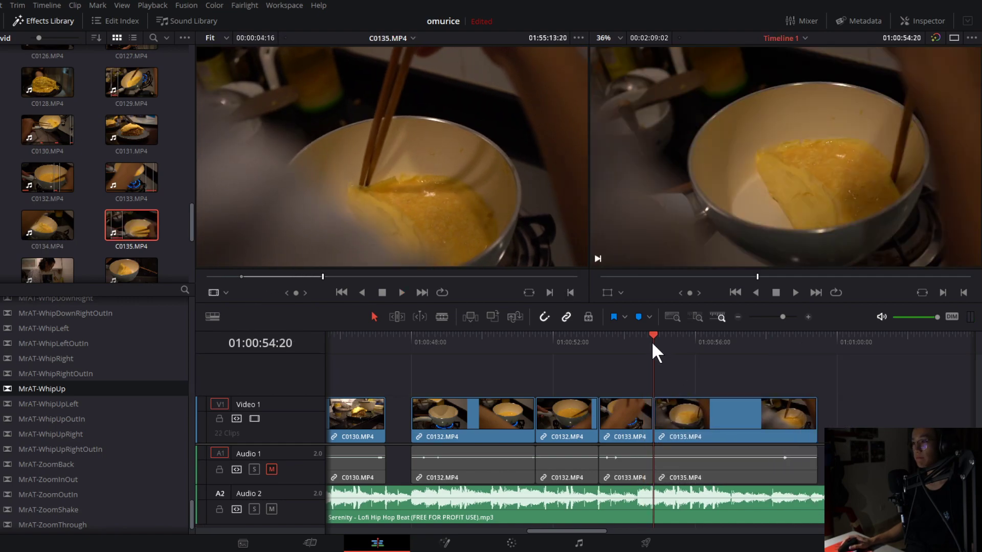
pyautogui.press('space')
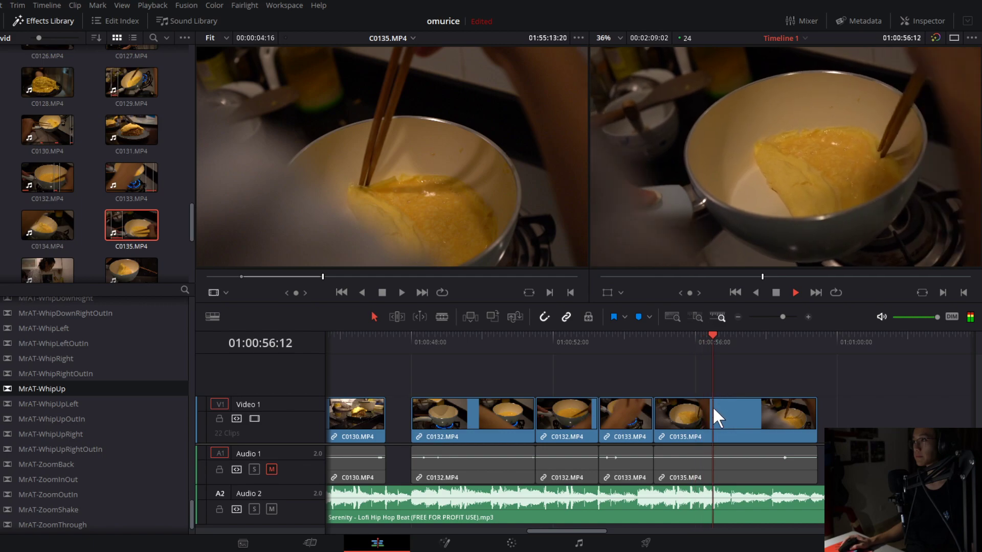
pyautogui.press('space')
pyautogui.moveTo(655, 416); pyautogui.dragTo(686, 418)
# Play back the C0133.MP4 and trimmed C0135.MP4 clips against the music from 01:00:53:07 to 01:00:57:05.
pyautogui.press('Up')
pyautogui.press('Up')
pyautogui.press('Up')
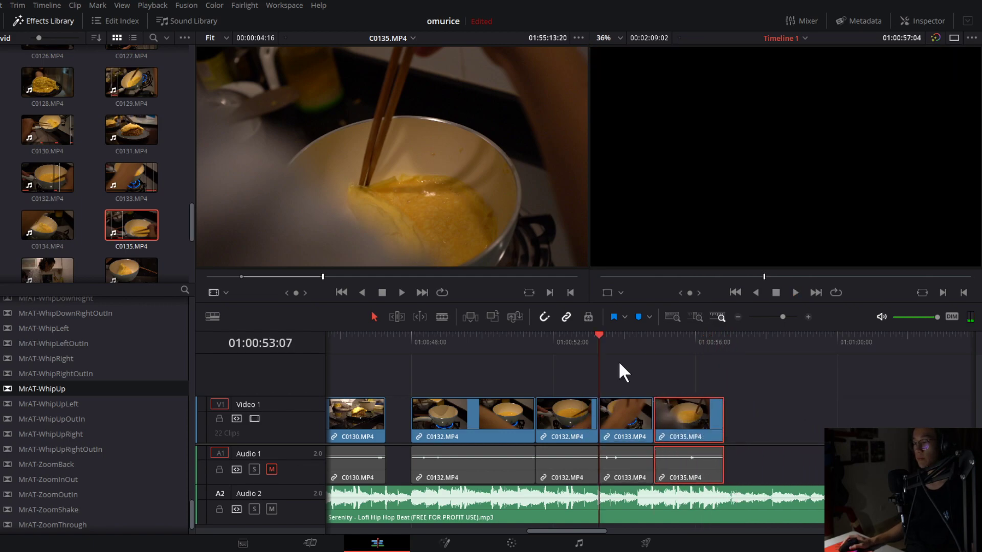
pyautogui.click(690, 381)
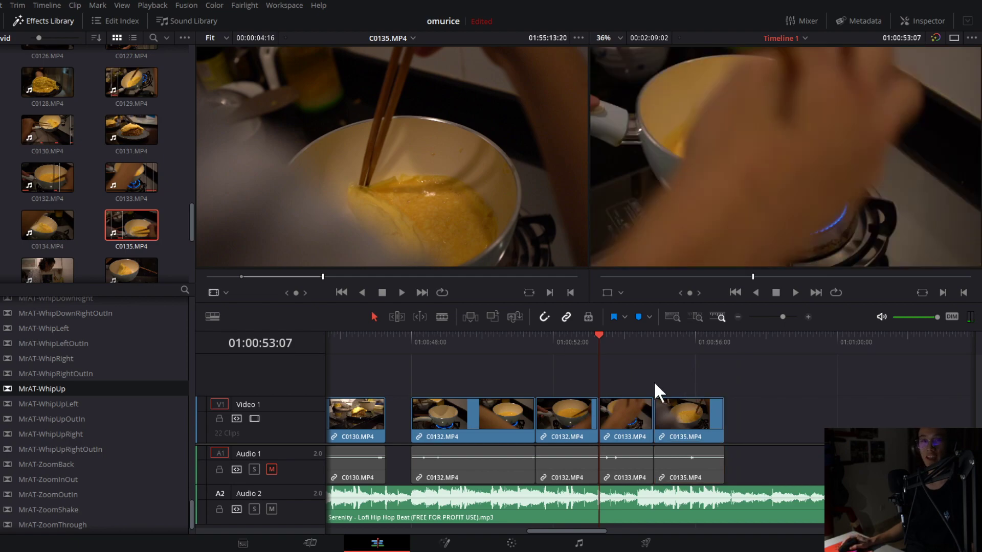
pyautogui.press('space')
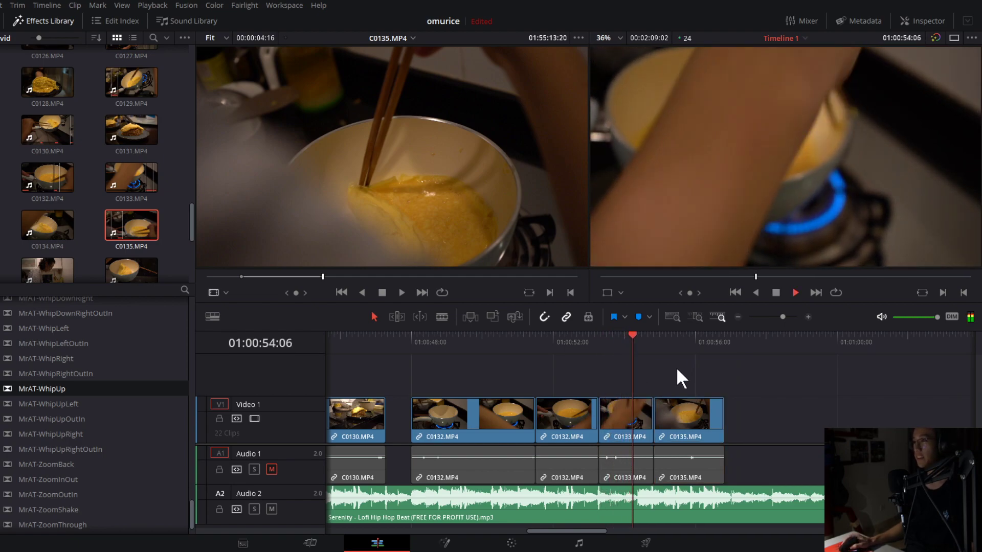
pyautogui.press('space')
pyautogui.click(597, 349)
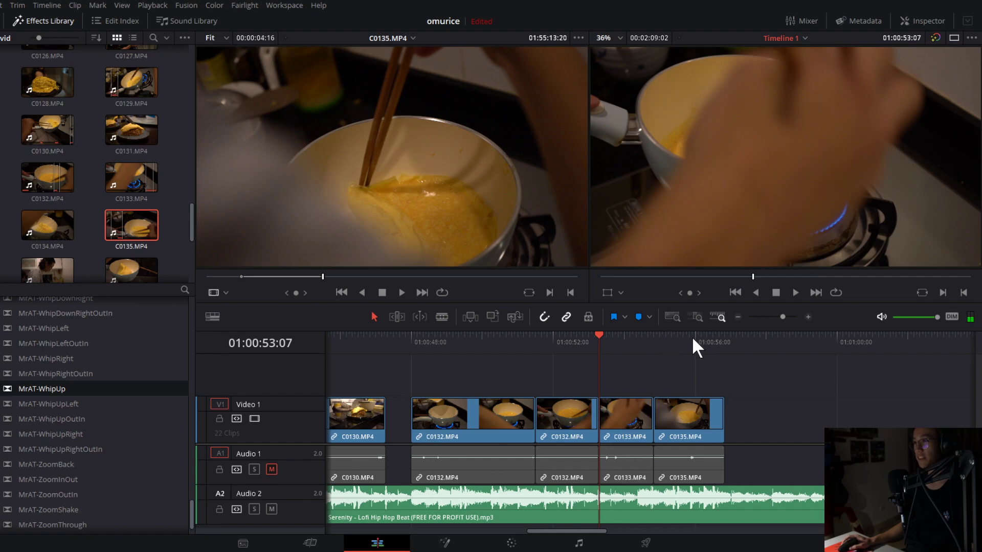
pyautogui.press('space')
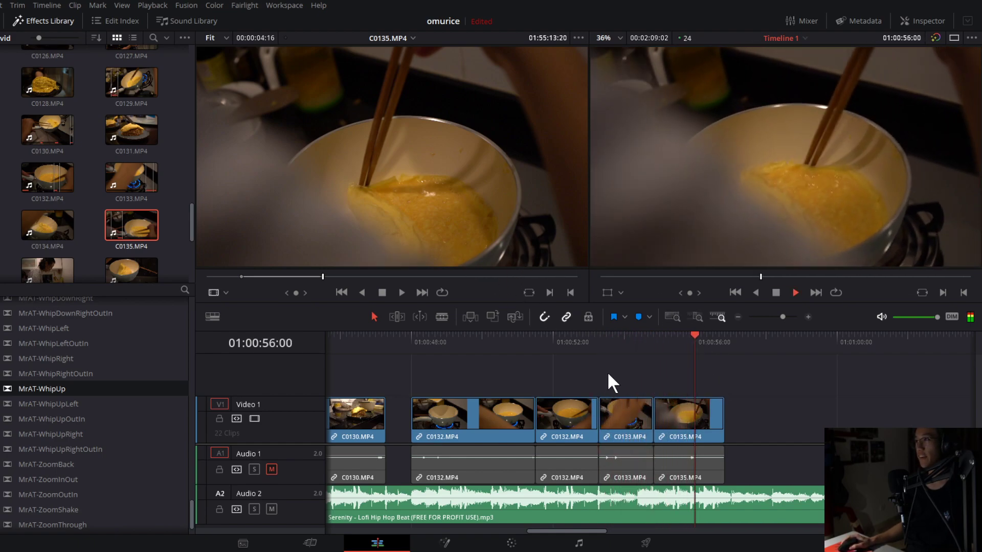
pyautogui.press('space')
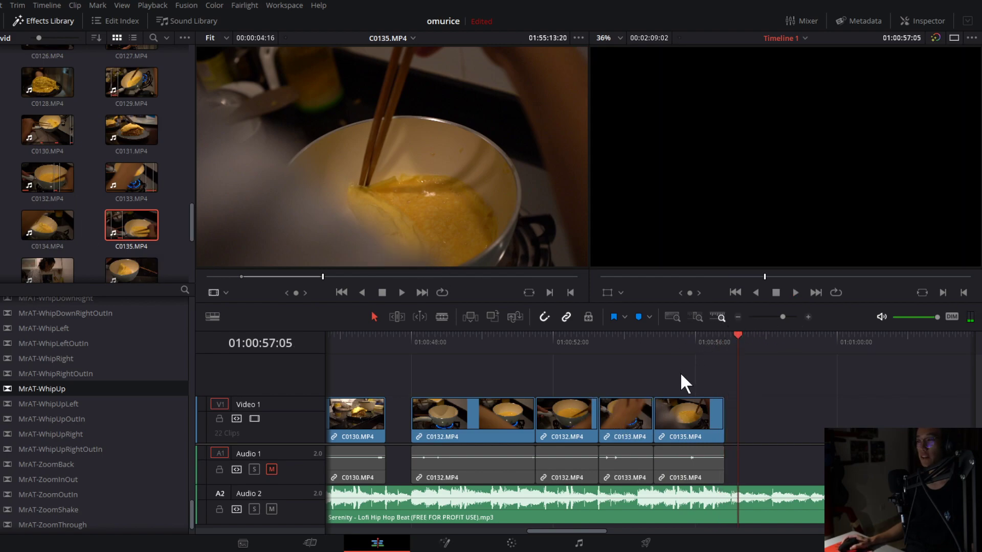
# Review the earlier C0130.MP4 pan and plating shots between 01:00:38:04 and 01:00:45:23, and return to the C0135.MP4 clip at 01:00:55:11.
pyautogui.click(697, 347)
pyautogui.moveTo(359, 348); pyautogui.dragTo(339, 351)
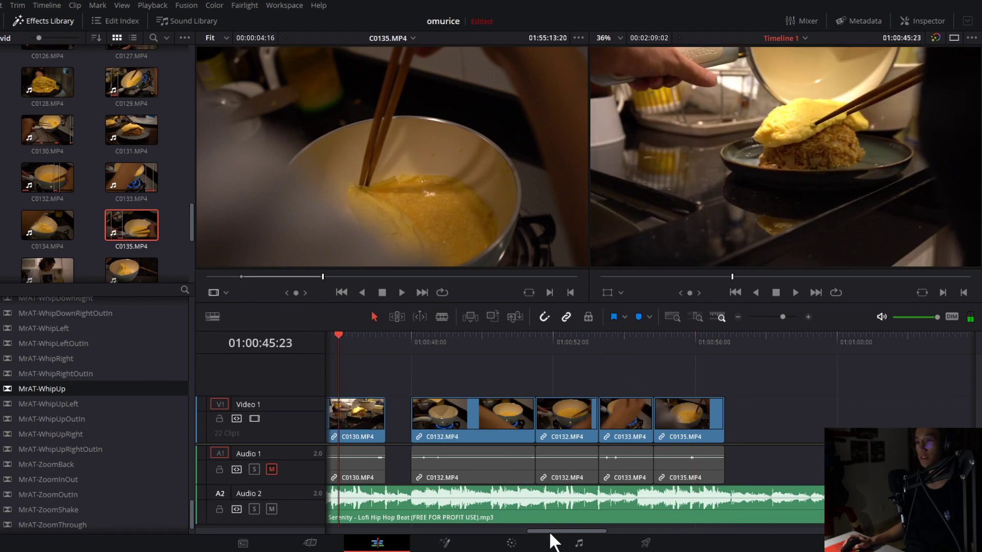
pyautogui.moveTo(550, 534); pyautogui.dragTo(526, 534)
pyautogui.moveTo(388, 339); pyautogui.dragTo(337, 338)
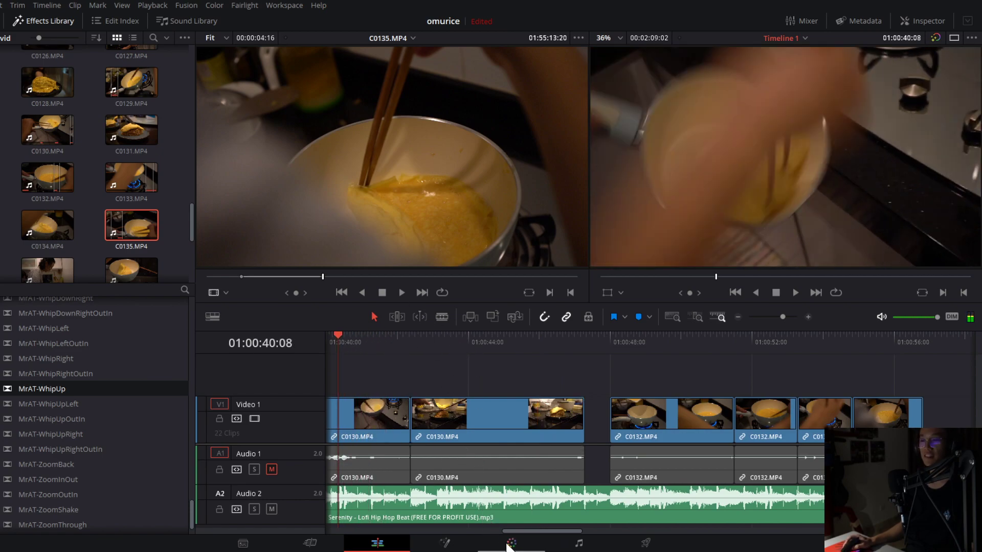
pyautogui.moveTo(536, 533); pyautogui.dragTo(510, 534)
pyautogui.click(476, 349)
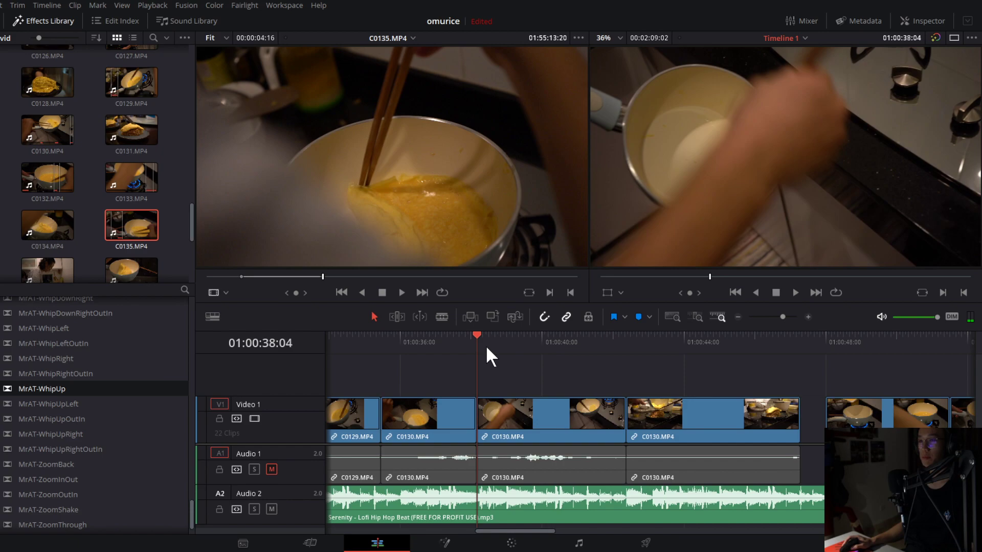
pyautogui.moveTo(486, 345); pyautogui.dragTo(497, 352)
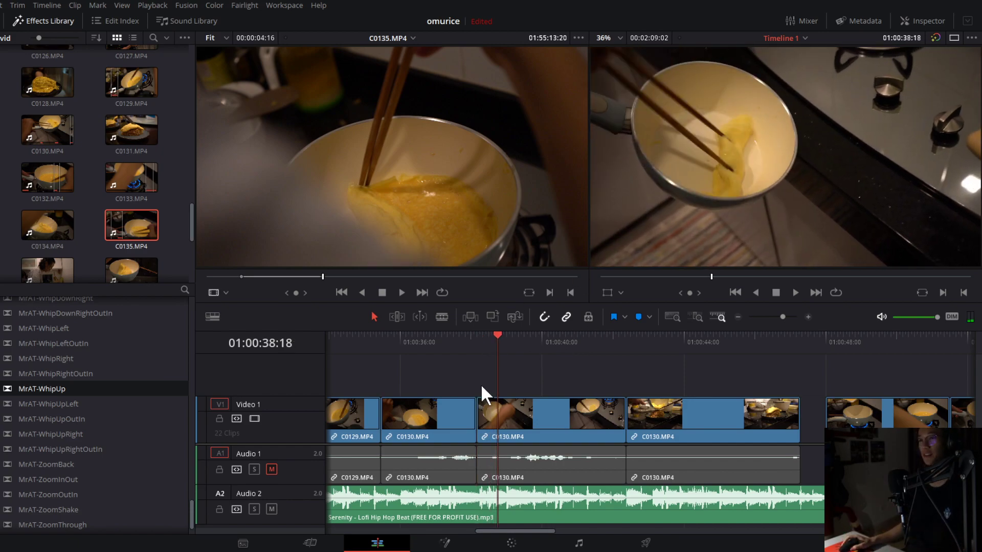
pyautogui.click(500, 346)
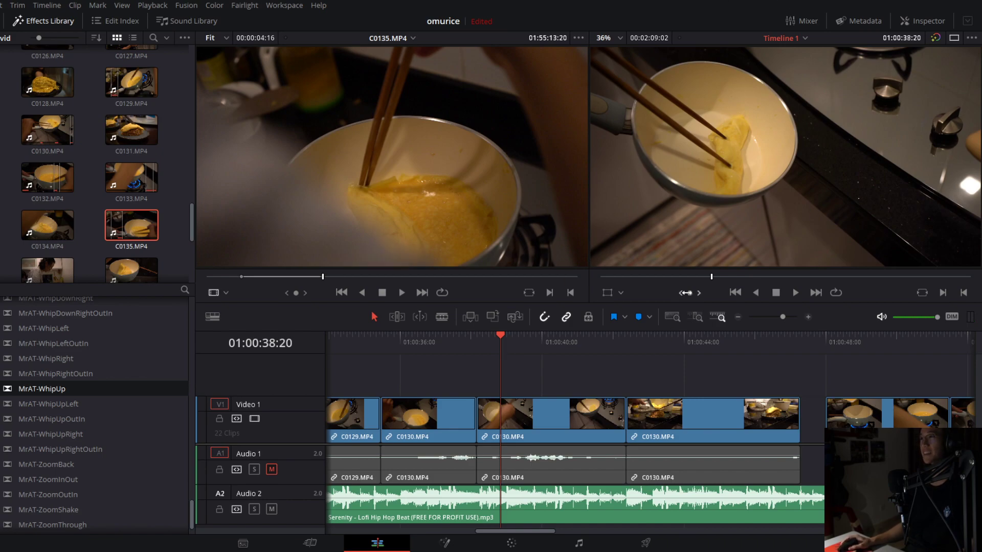
pyautogui.moveTo(505, 350); pyautogui.dragTo(683, 348)
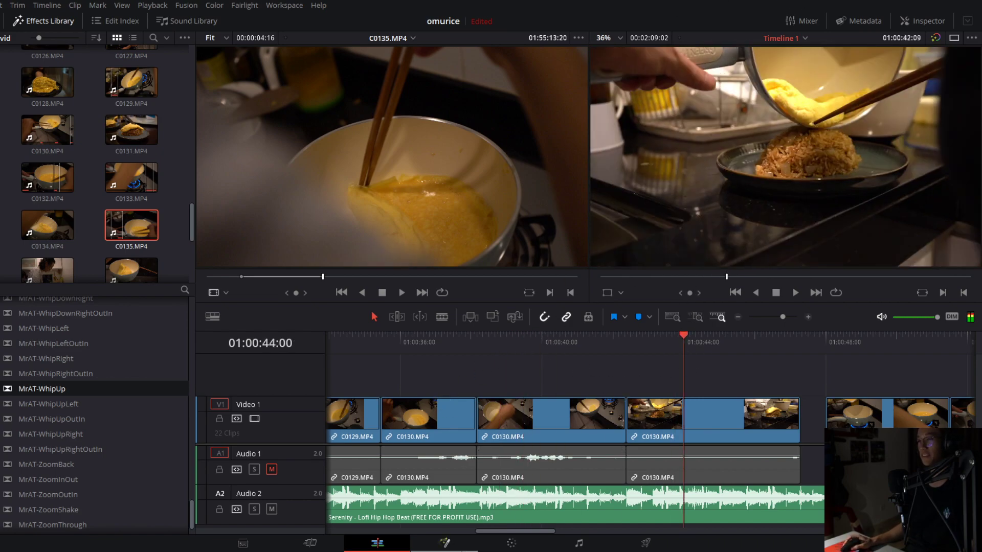
pyautogui.moveTo(495, 530); pyautogui.dragTo(567, 531)
pyautogui.click(504, 340)
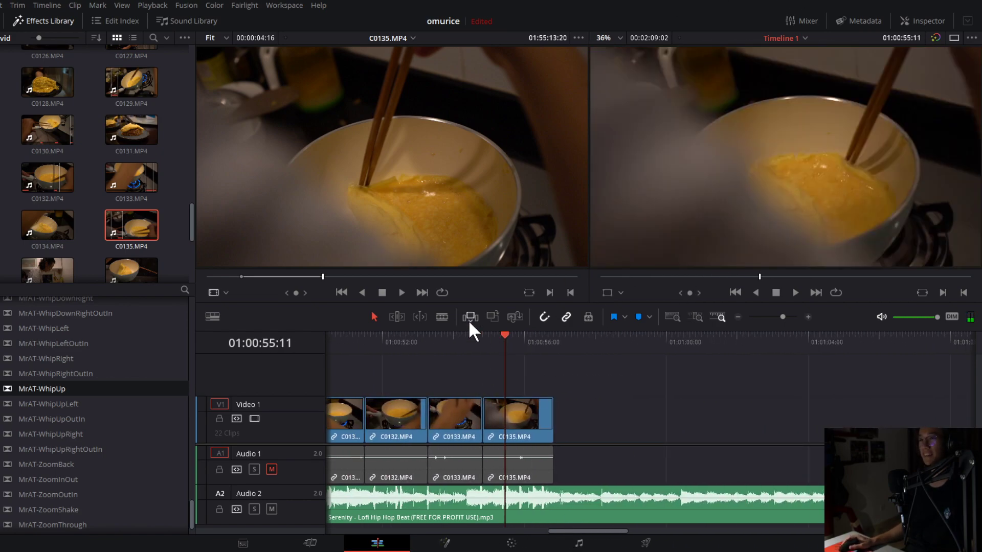
# Mark the 1:16 portion of C0135.MP4 from 01:55:23:01 to 01:55:24:16 and place it directly after the first C0135.MP4 clip on Video 1.
pyautogui.press('space')
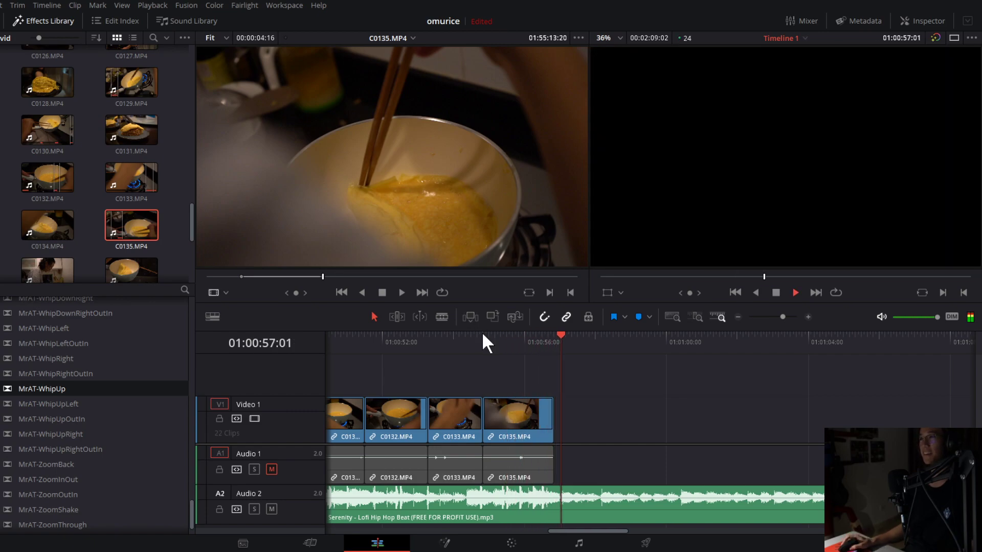
pyautogui.press('space')
pyautogui.scroll(-1, 127, 225)
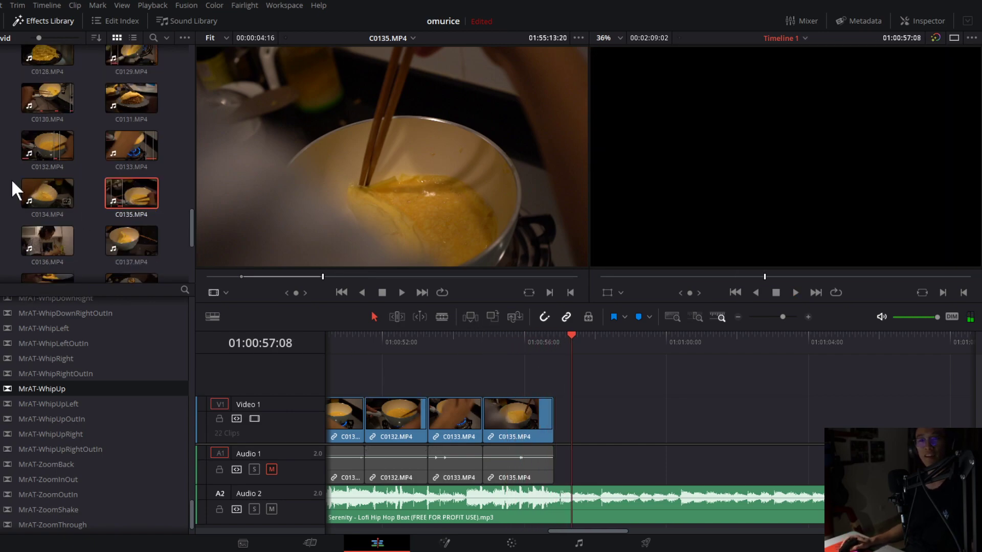
pyautogui.moveTo(350, 277); pyautogui.dragTo(485, 295)
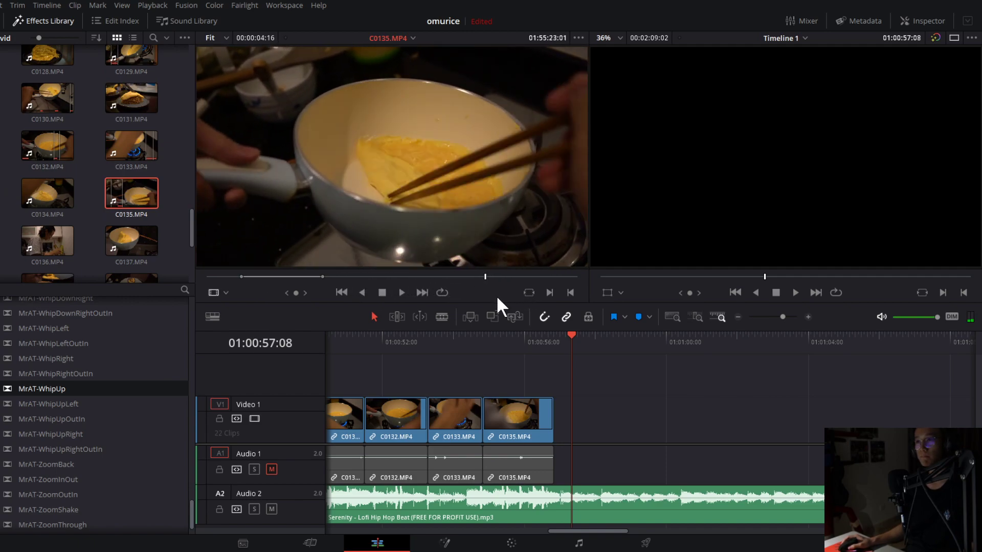
pyautogui.click(549, 292)
pyautogui.press('space')
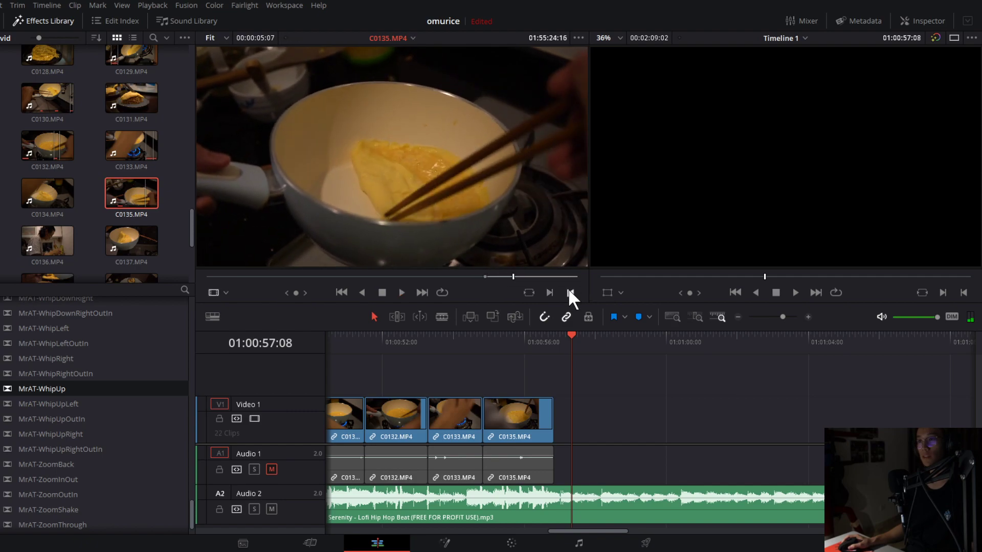
pyautogui.click(570, 293)
pyautogui.moveTo(131, 194); pyautogui.dragTo(551, 412)
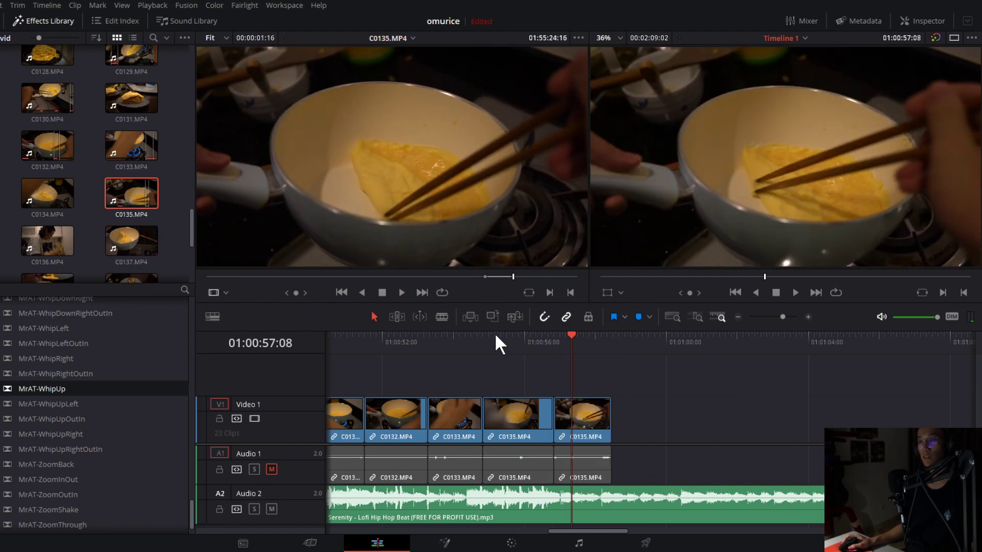
# Play back the second C0135.MP4 clip against the music, trim its end very slightly, and listen on to 01:01:00:22.
pyautogui.click(483, 338)
pyautogui.press('space')
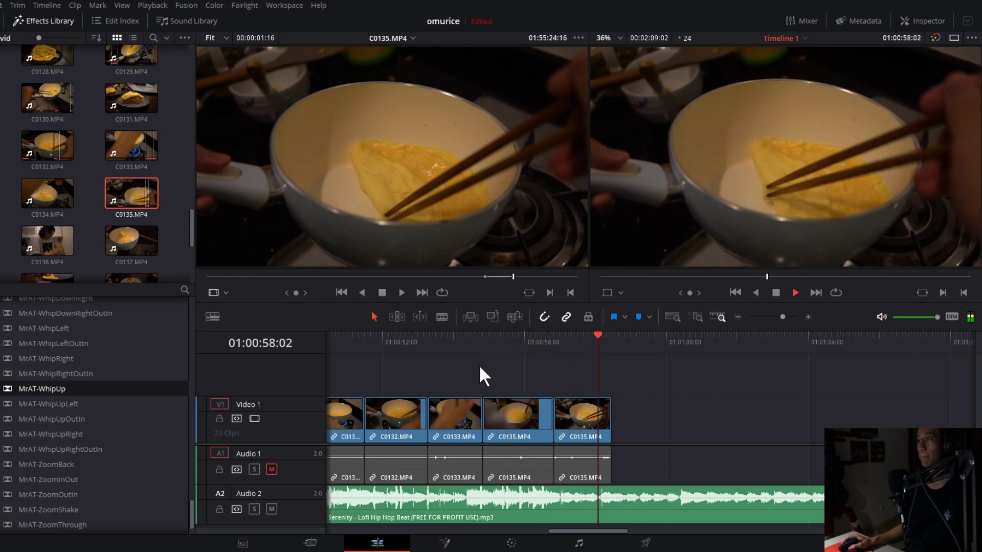
pyautogui.press('space')
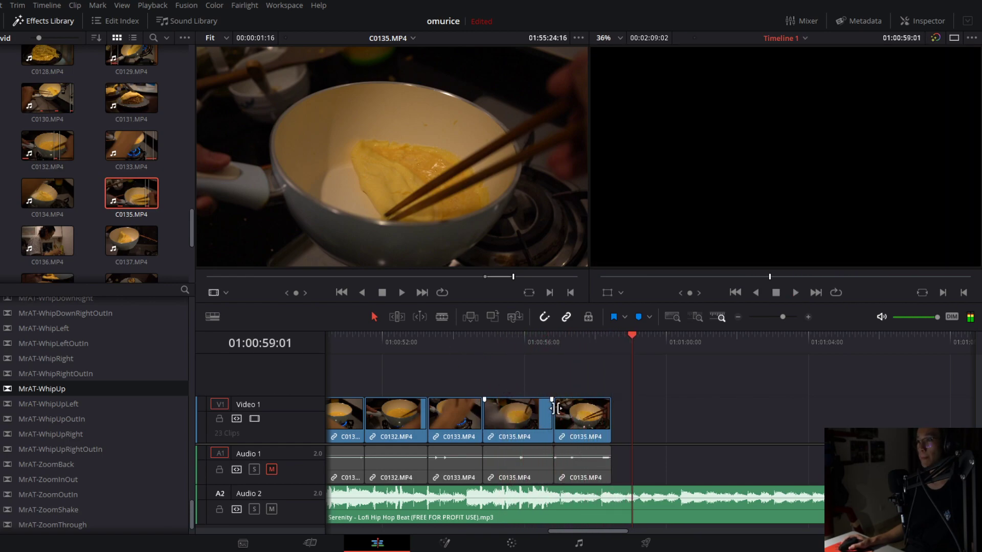
pyautogui.click(607, 434)
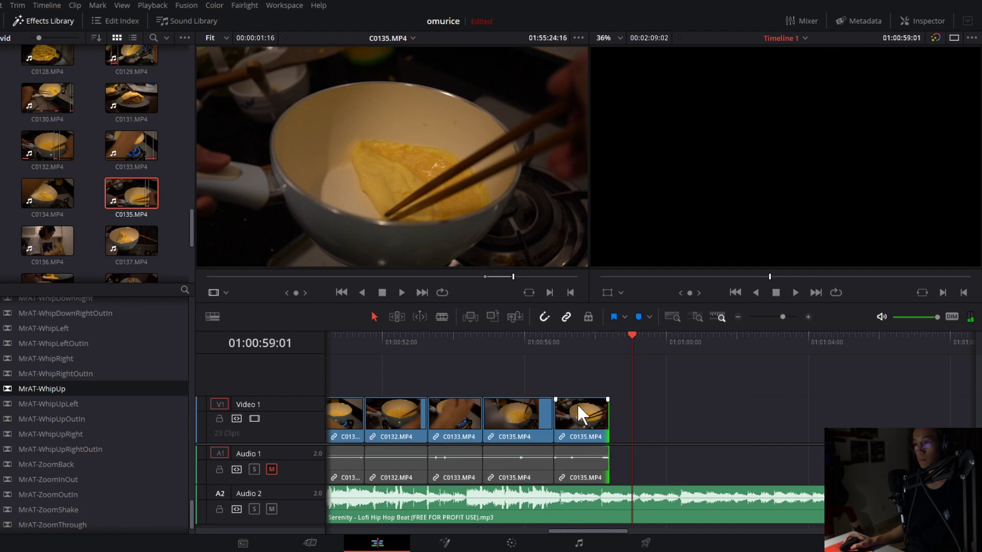
pyautogui.click(589, 344)
pyautogui.press('space')
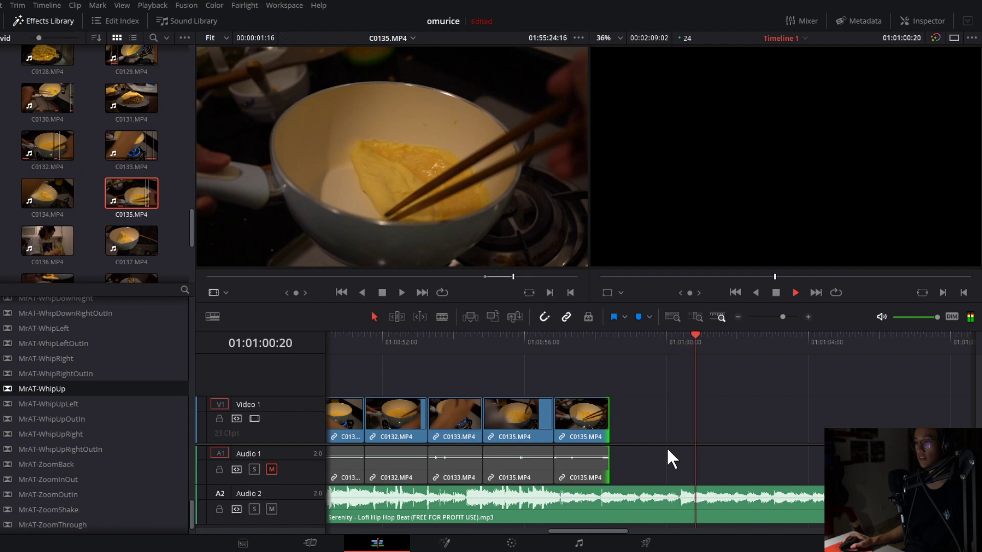
pyautogui.press('space')
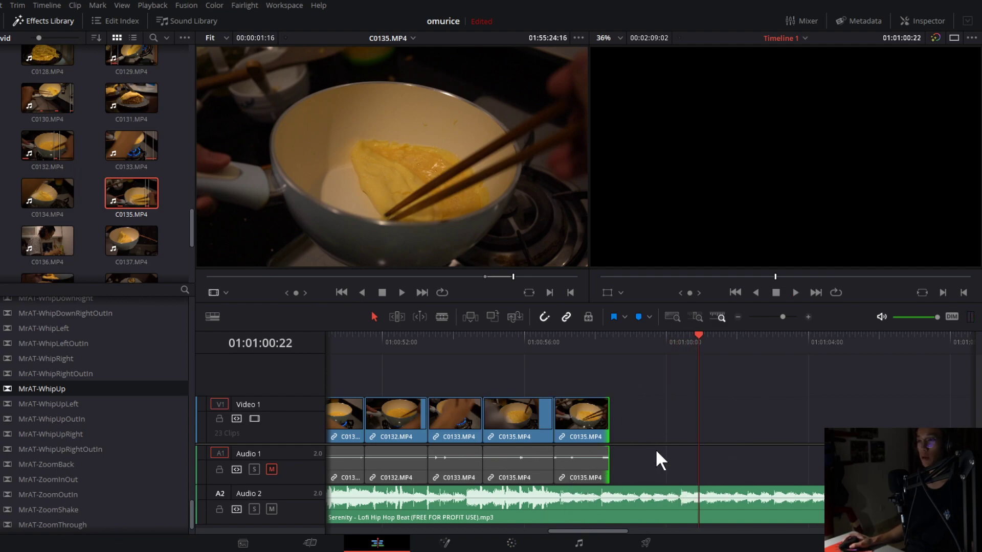
# Skim through source clip C0136.MP4 and mark the start of the portion to use at 01:55:28:14.
pyautogui.click(33, 233)
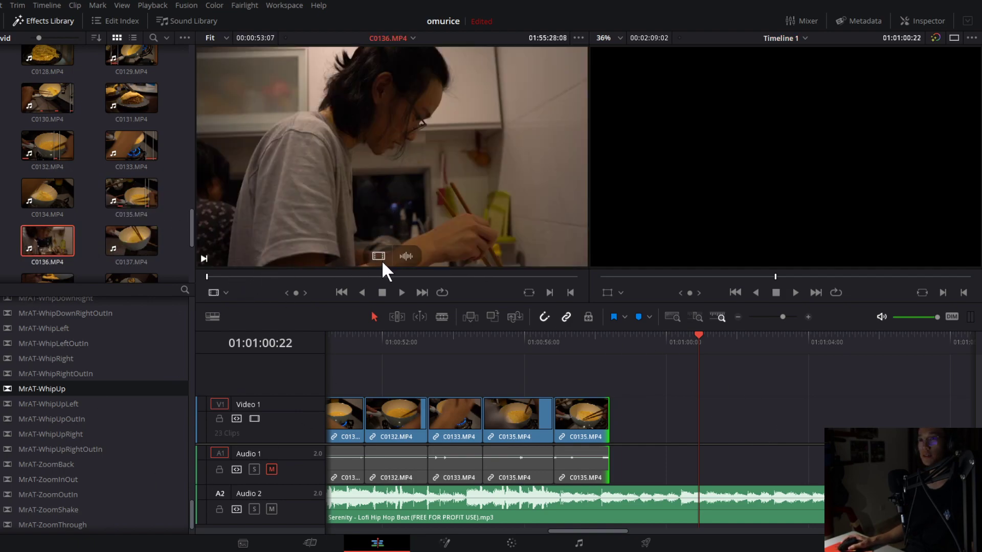
pyautogui.click(289, 276)
pyautogui.click(340, 276)
pyautogui.click(383, 277)
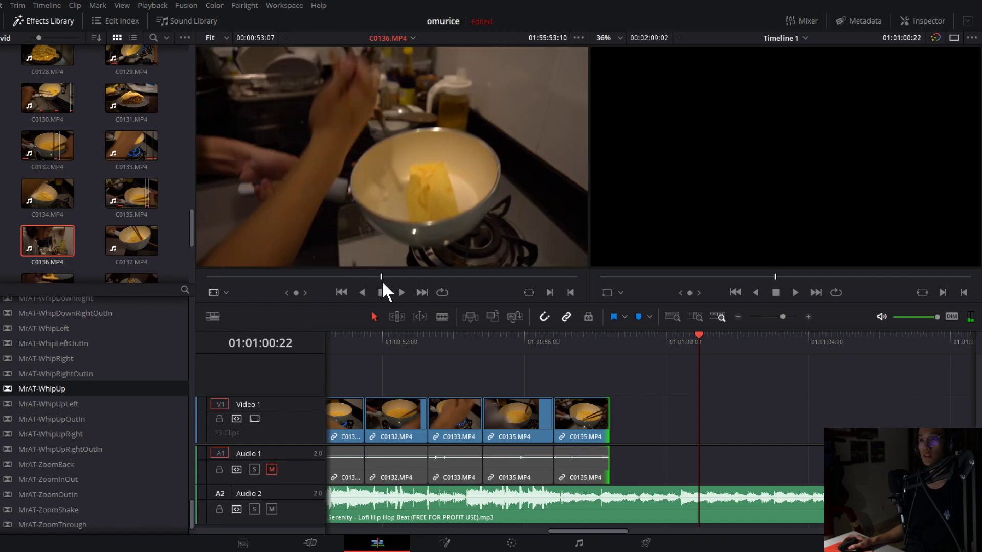
pyautogui.click(404, 276)
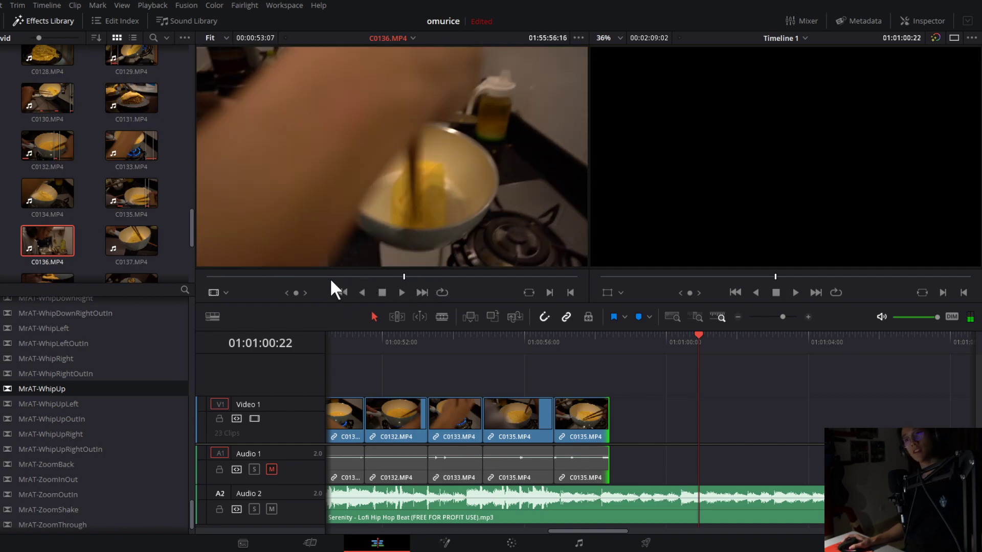
pyautogui.click(274, 277)
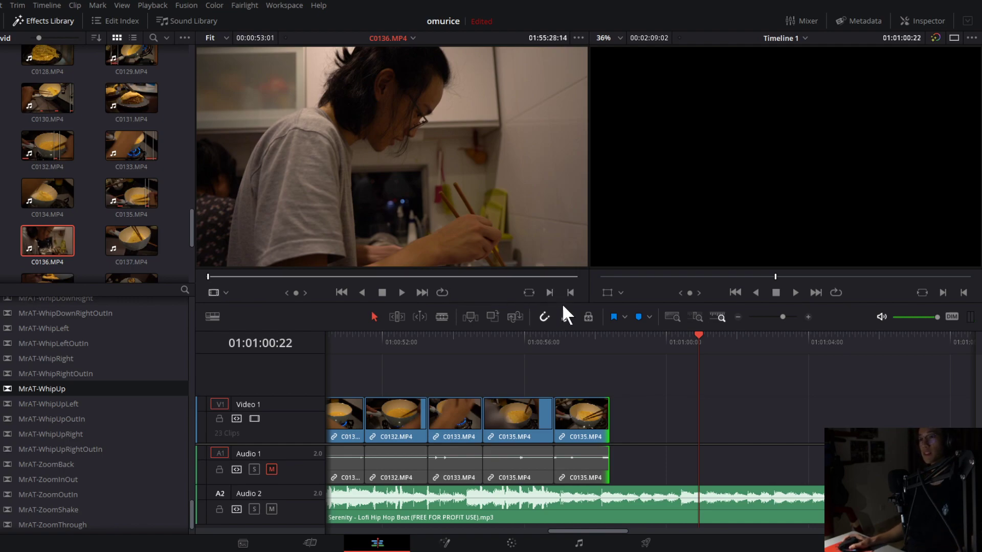
# Mark the end of the C0136.MP4 portion at 01:55:33:12 and place the 4:24 selection directly after the second C0135.MP4 clip on Video 1.
pyautogui.press('space')
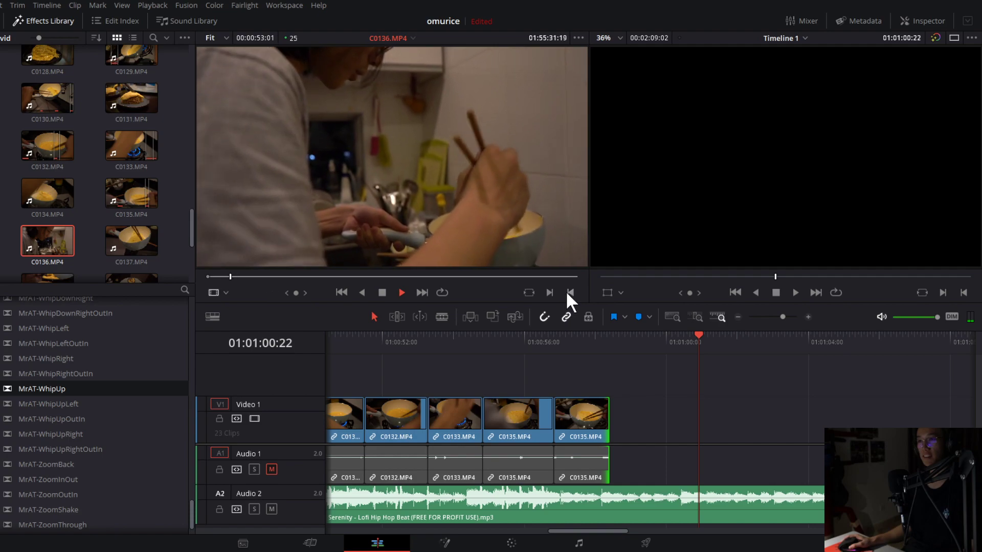
pyautogui.press('space')
pyautogui.press('o')
pyautogui.press('space')
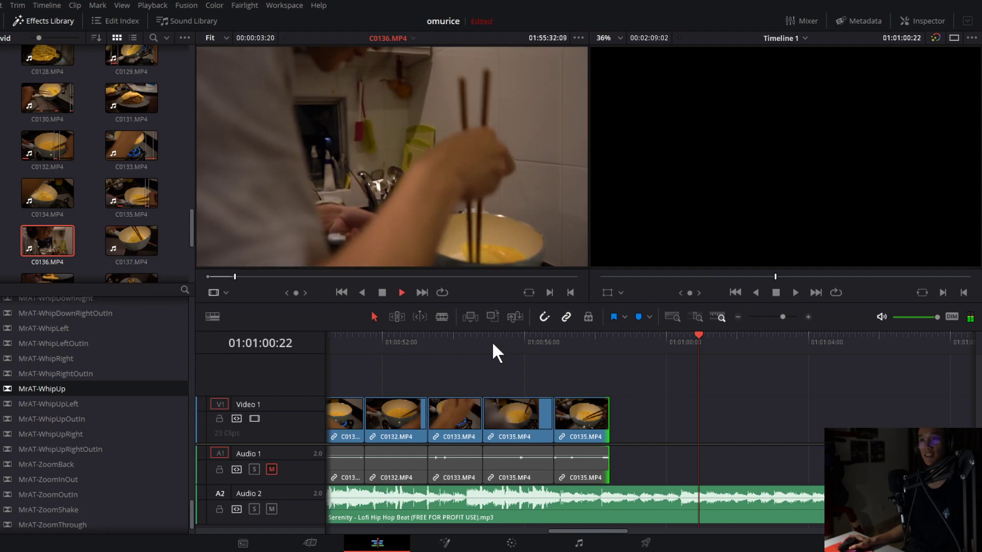
pyautogui.press('space')
pyautogui.press('space')
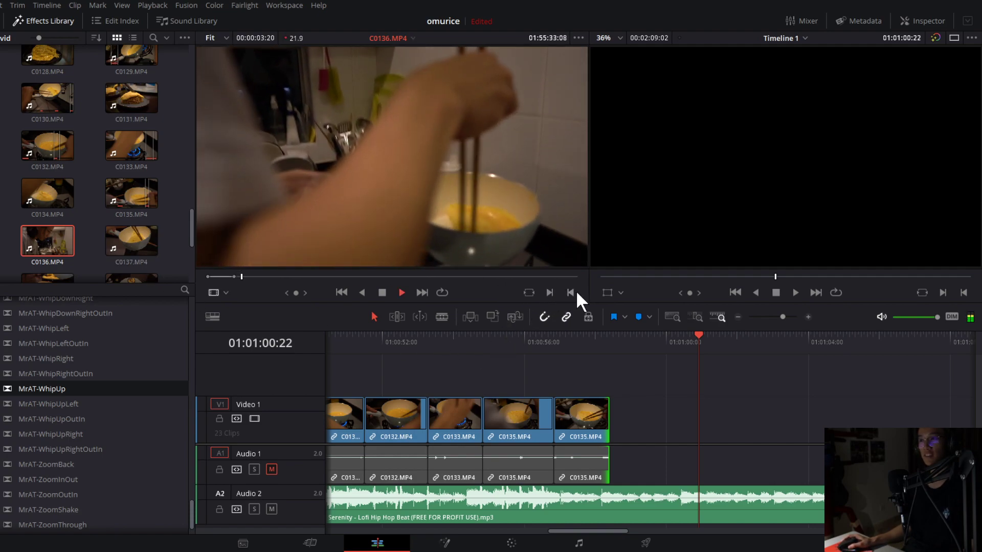
pyautogui.press('space')
pyautogui.press('o')
pyautogui.moveTo(28, 241); pyautogui.dragTo(613, 447)
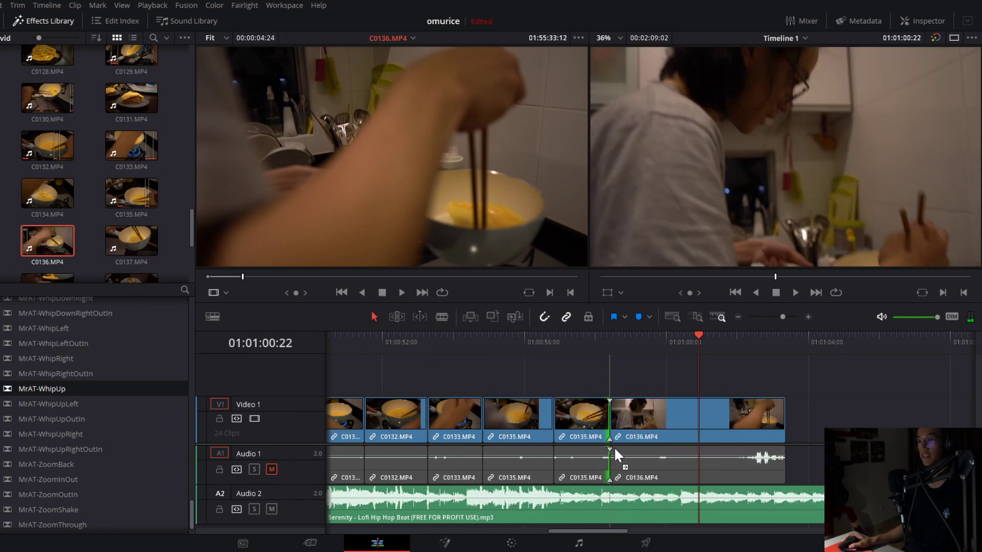
# Play back the C0136.MP4 clip against the music repeatedly, through its end to 01:01:03:13.
pyautogui.click(601, 342)
pyautogui.press('space')
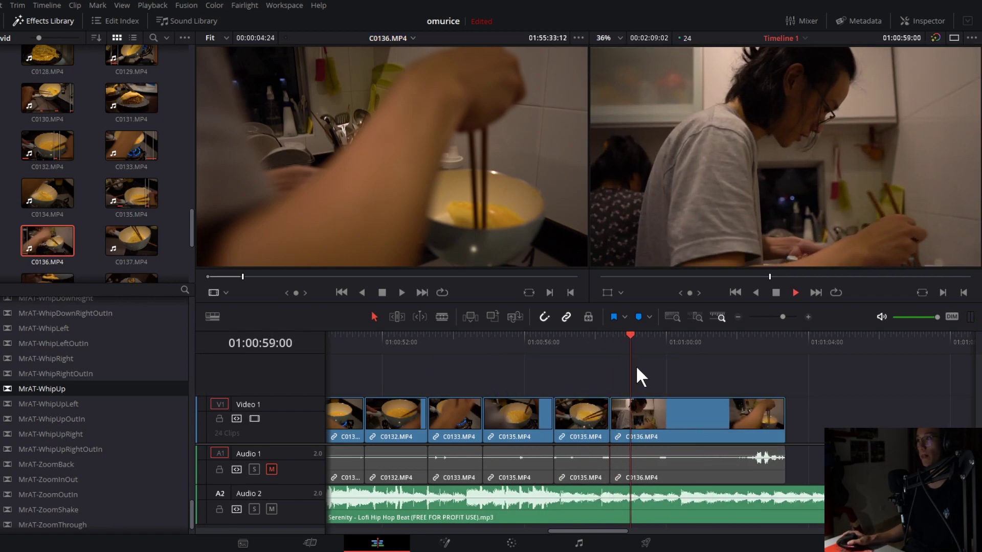
pyautogui.press('space')
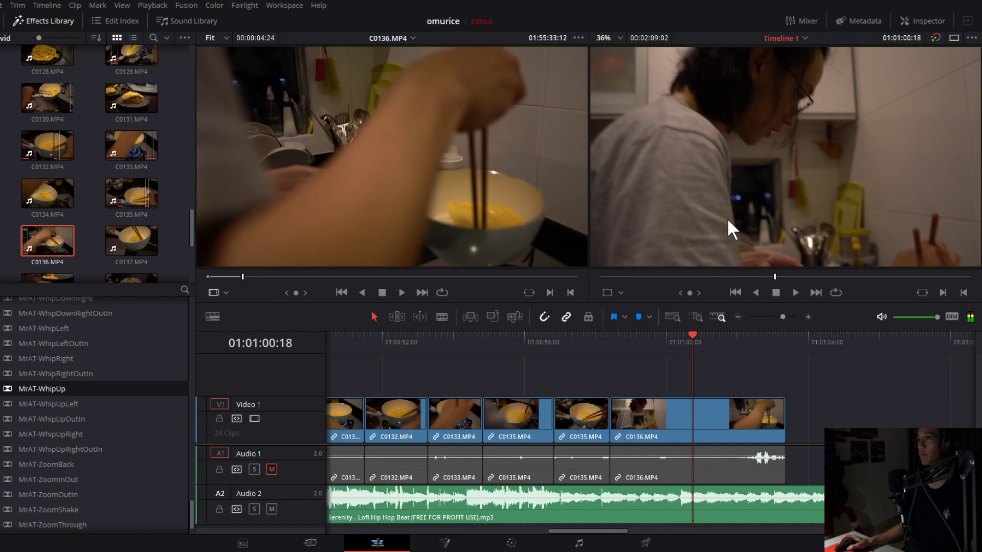
pyautogui.click(638, 353)
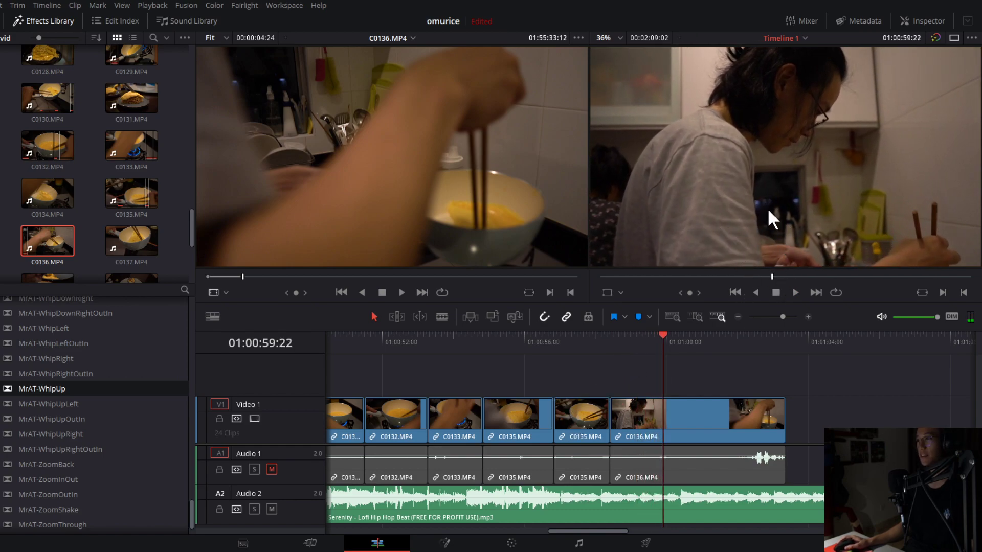
pyautogui.click(614, 340)
pyautogui.press('space')
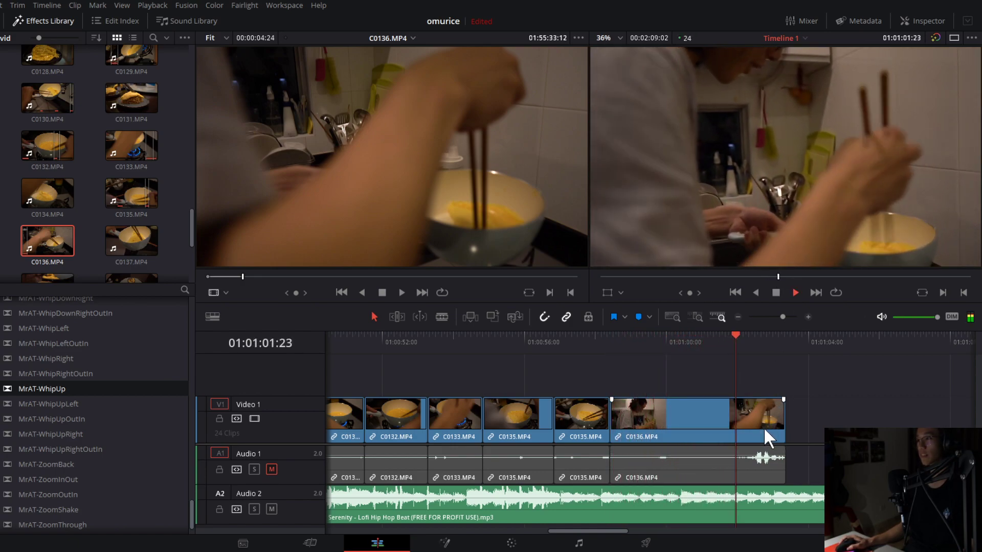
pyautogui.press('space')
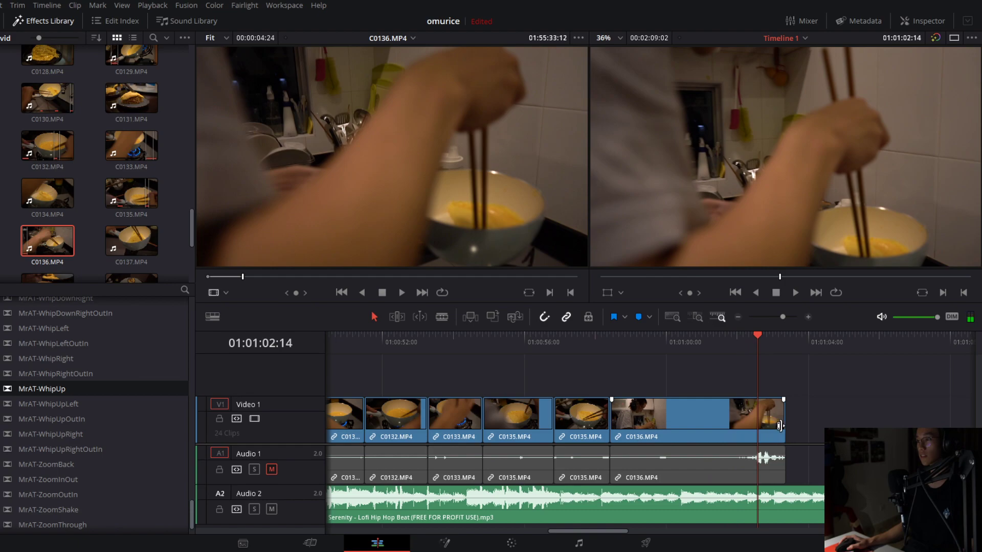
pyautogui.press('space')
pyautogui.press('space')
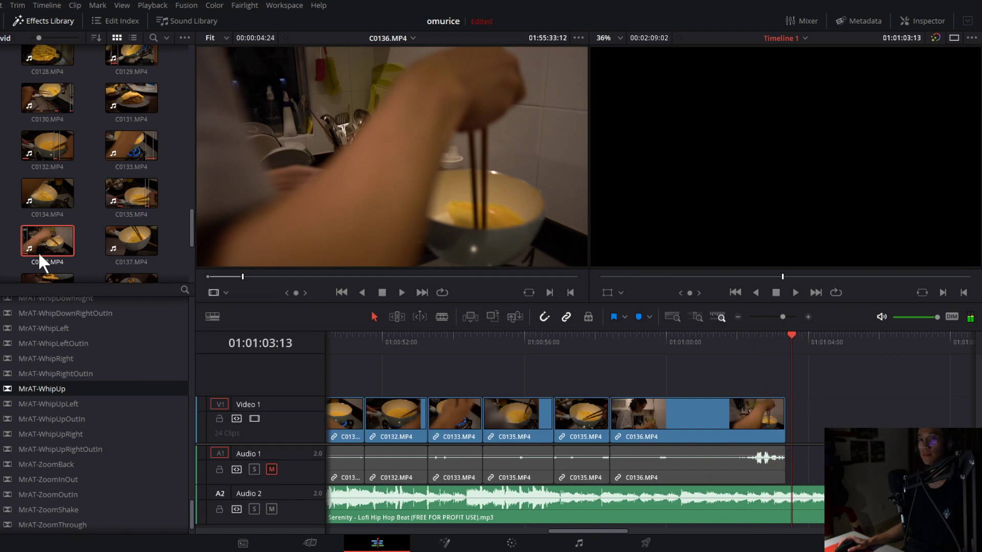
# Preview source clip C0137.MP4 from 01:56:24:11 to its end at 01:56:46:13.
pyautogui.click(131, 241)
pyautogui.click(249, 278)
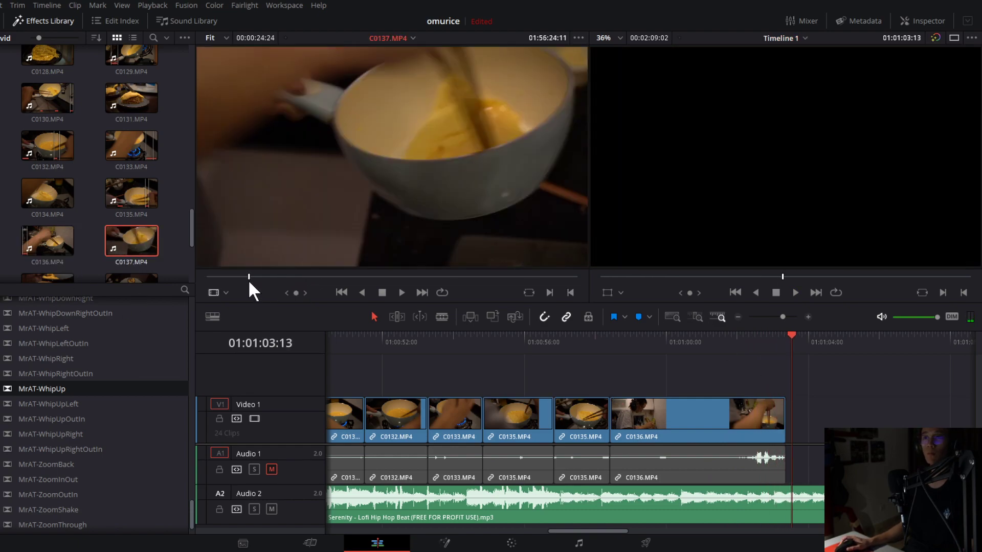
pyautogui.press('space')
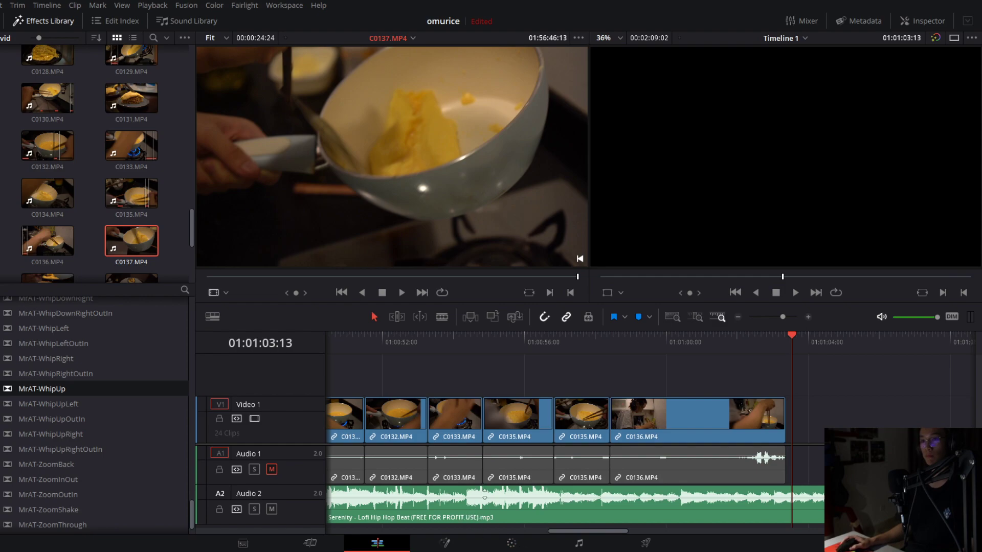
# Review how the two C0135.MP4 clips cut to C0136.MP4 against the music, playing from 01:00:56:04 to 01:01:04:00.
pyautogui.click(748, 342)
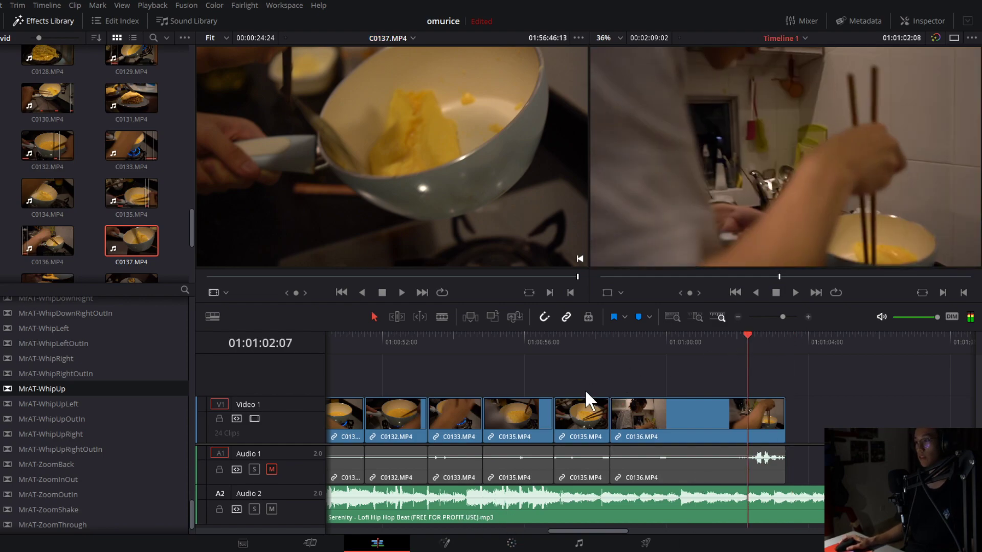
pyautogui.click(573, 349)
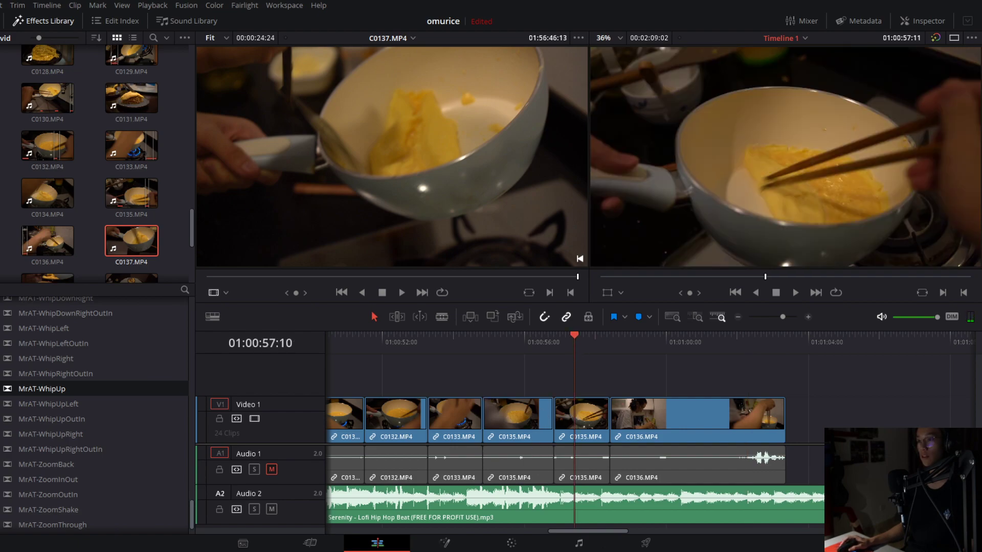
pyautogui.press('space')
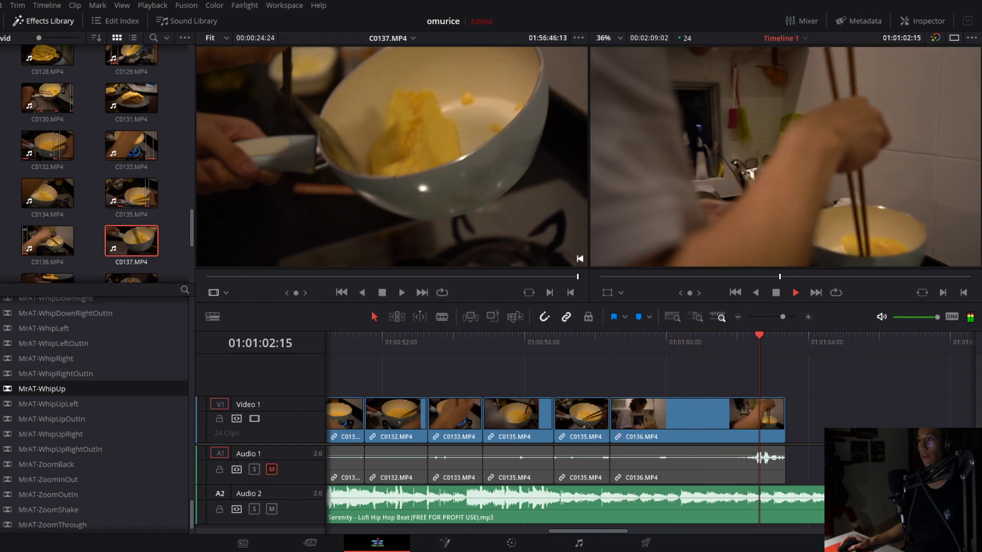
pyautogui.press('space')
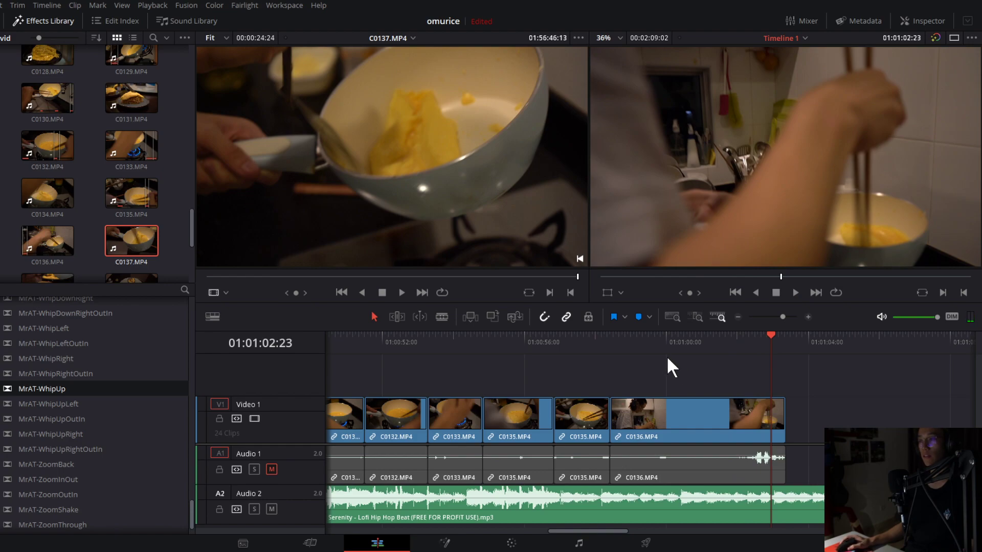
pyautogui.moveTo(578, 346); pyautogui.dragTo(529, 351)
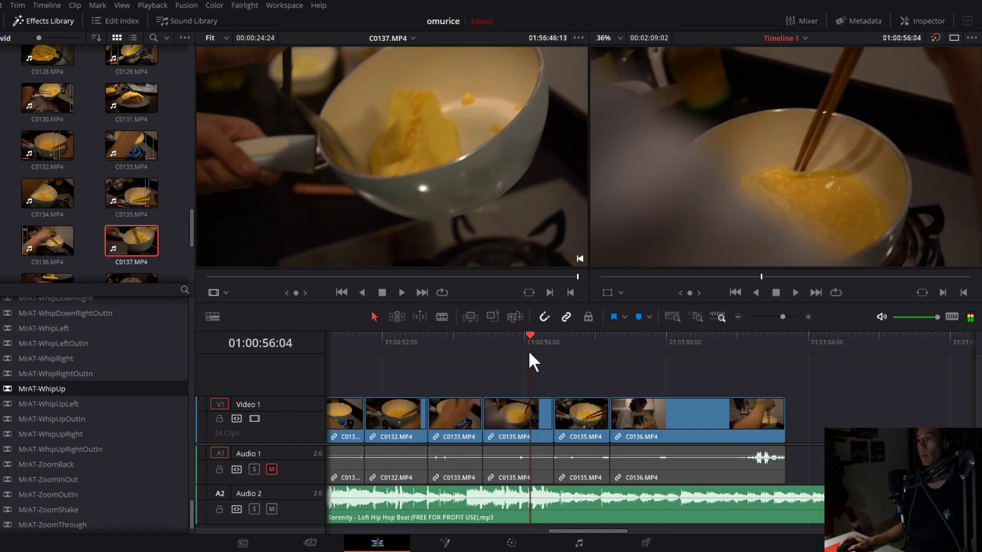
pyautogui.press('space')
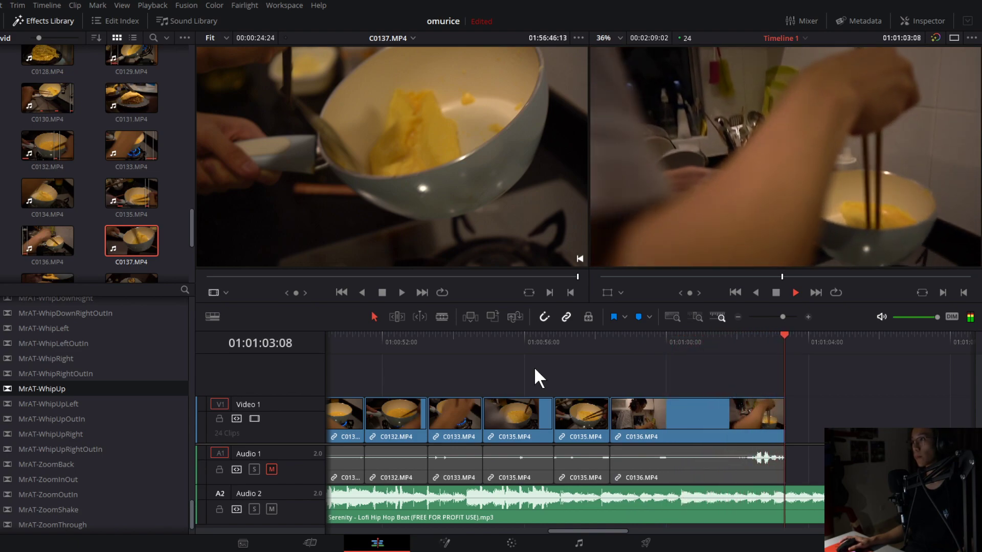
pyautogui.press('space')
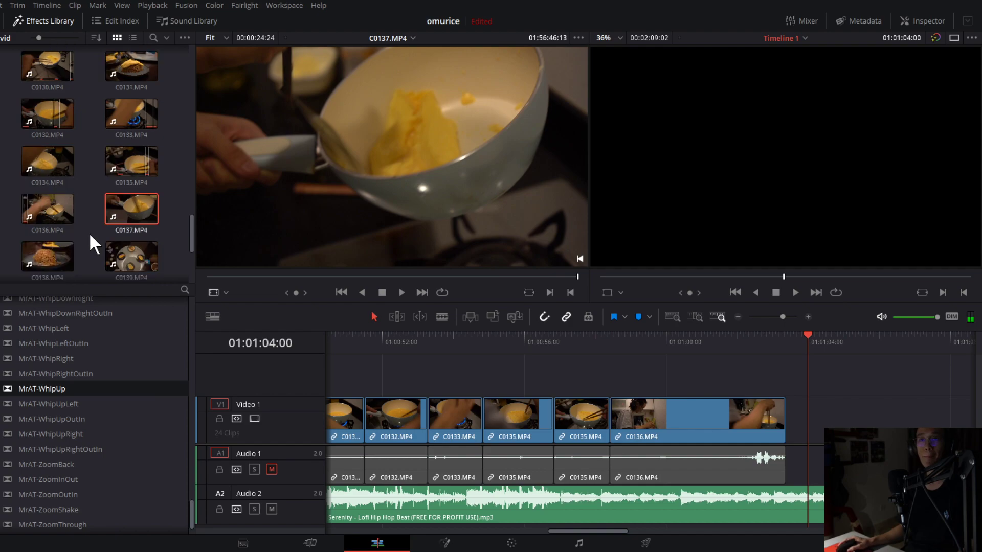
# Open source clip C0138.MP4 and skim through its footage up to 01:57:16:06.
pyautogui.scroll(-2, 72, 222)
pyautogui.click(65, 217)
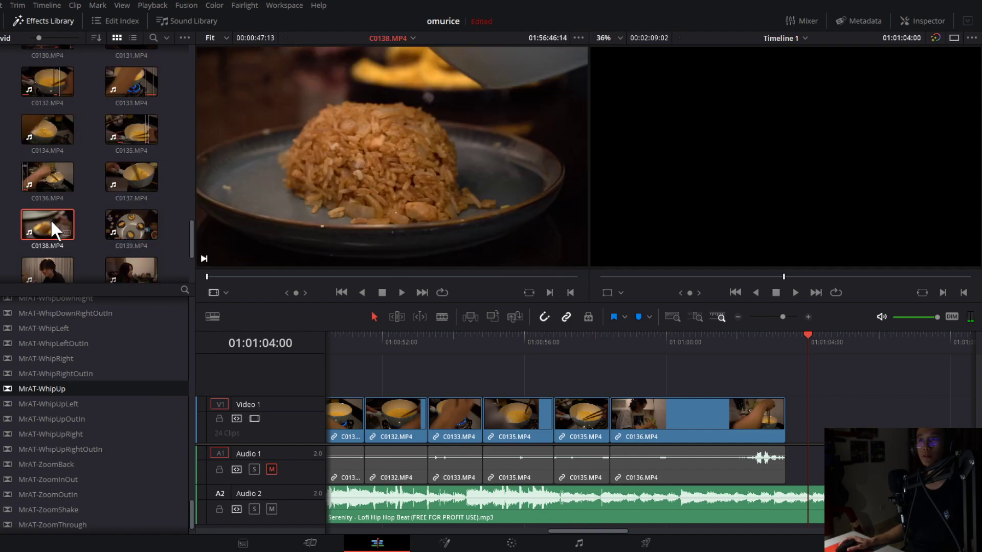
pyautogui.click(256, 277)
pyautogui.moveTo(256, 277); pyautogui.dragTo(437, 303)
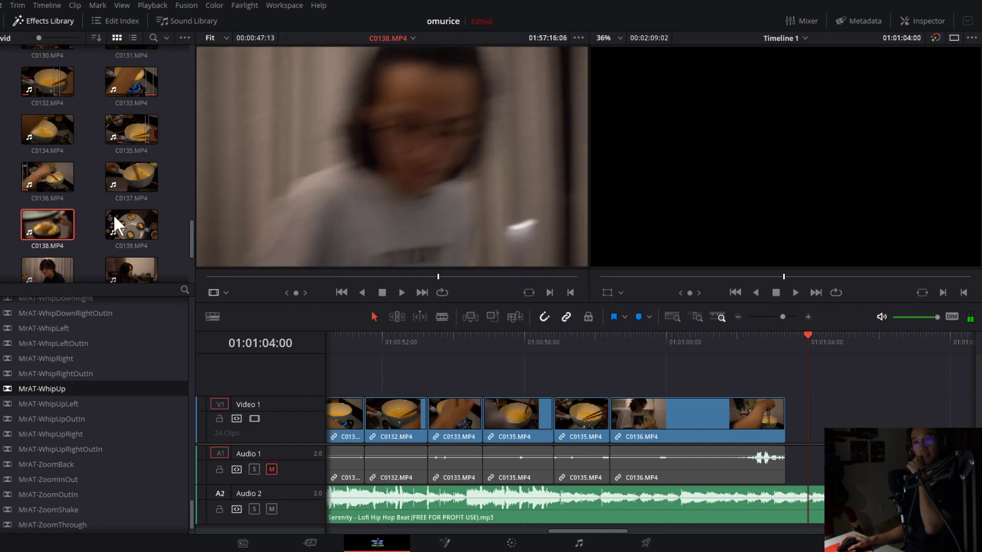
# Skim source clips C0138.MP4, C0136.MP4 and C0137.MP4, and return to C0138.MP4.
pyautogui.moveTo(341, 276); pyautogui.dragTo(363, 281)
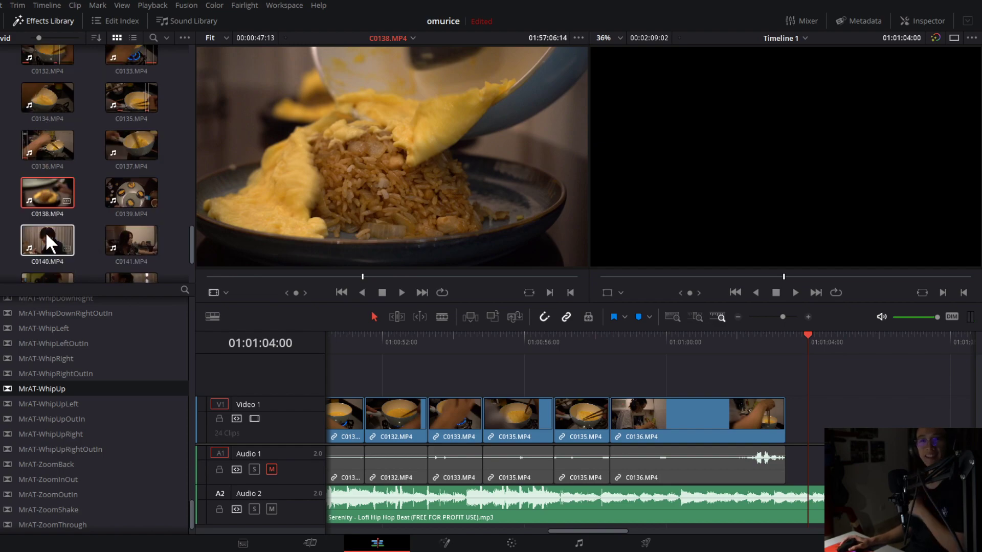
pyautogui.click(49, 182)
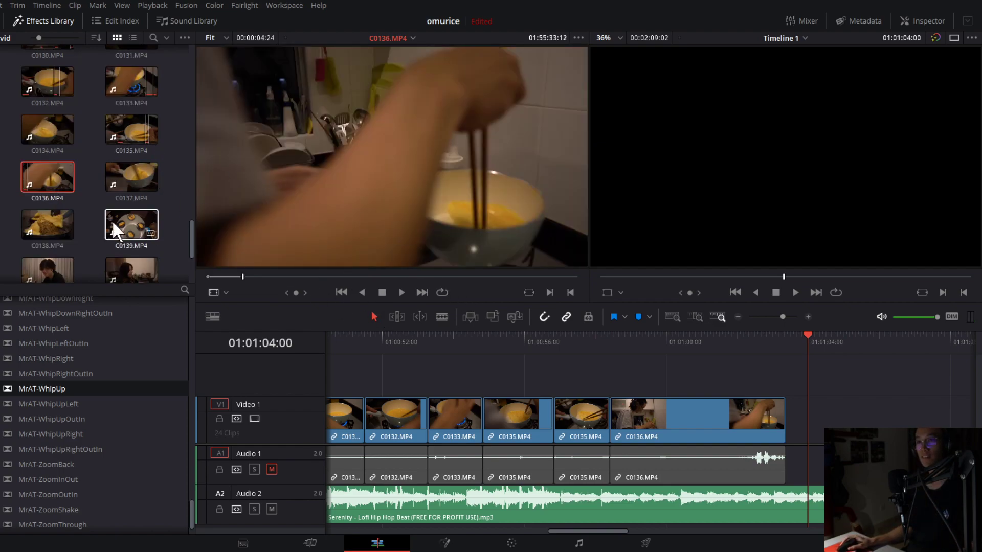
pyautogui.click(132, 174)
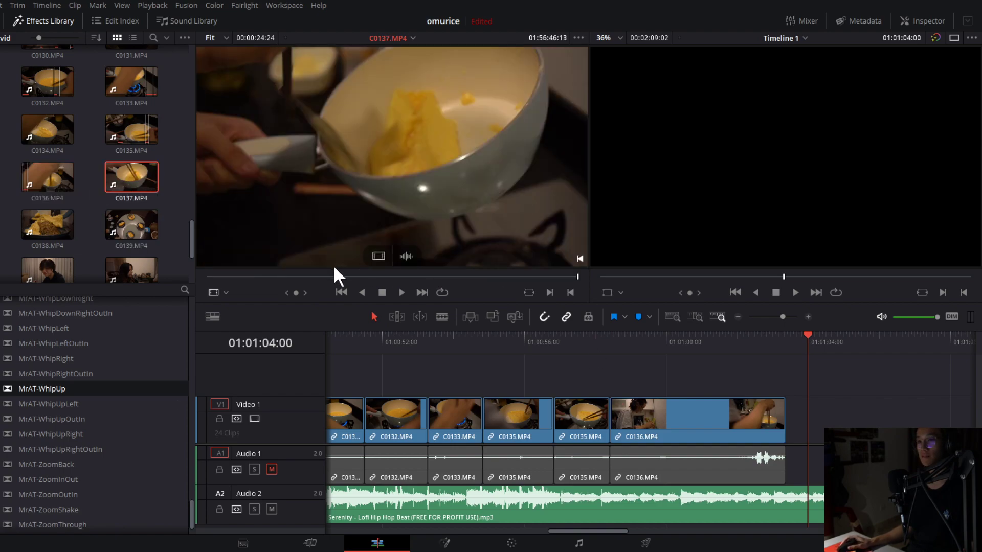
pyautogui.moveTo(347, 275); pyautogui.dragTo(565, 307)
pyautogui.click(32, 225)
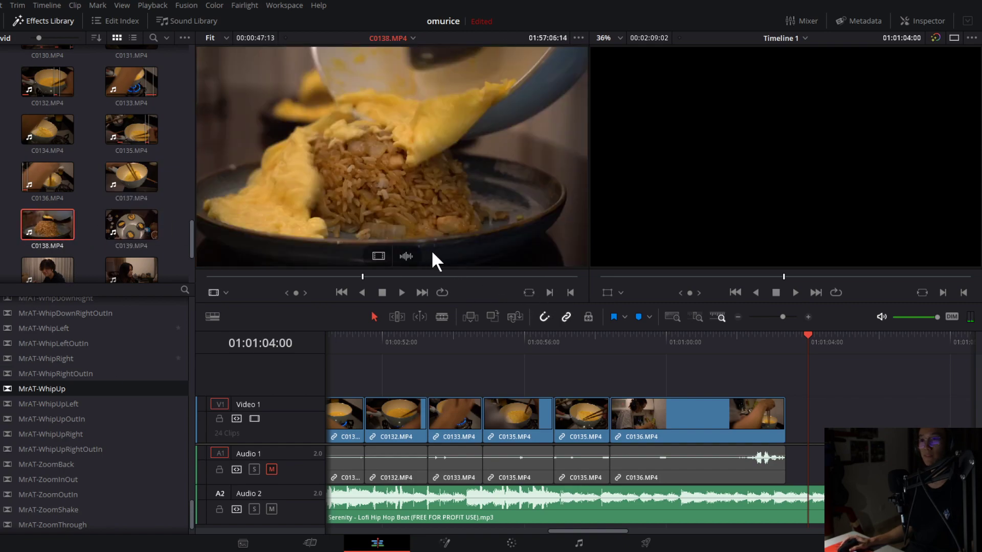
# Mark C0138.MP4 from 01:57:02:21 to 01:57:08:02 and add that portion to Video 1 directly after C0136.MP4.
pyautogui.moveTo(308, 275); pyautogui.dragTo(333, 290)
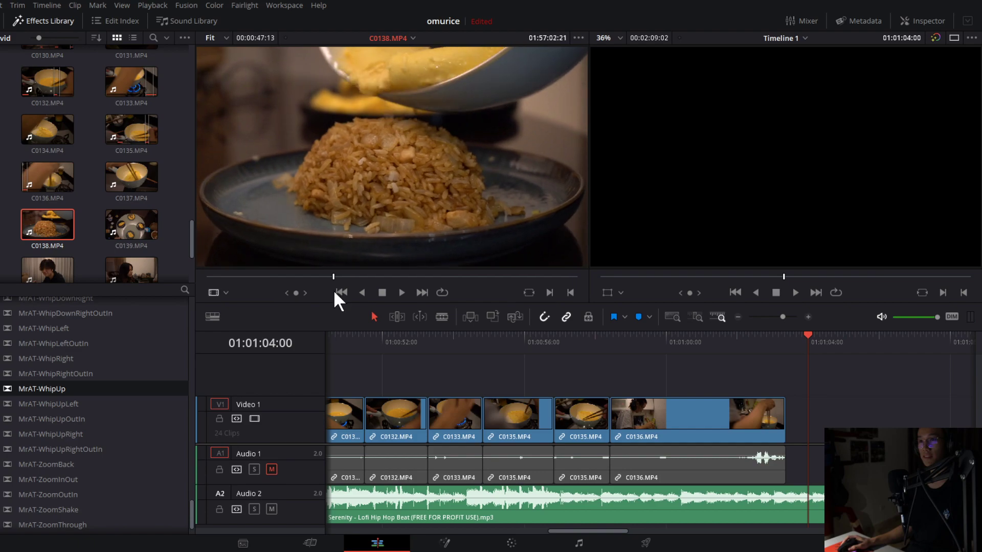
pyautogui.press('space')
pyautogui.click(549, 291)
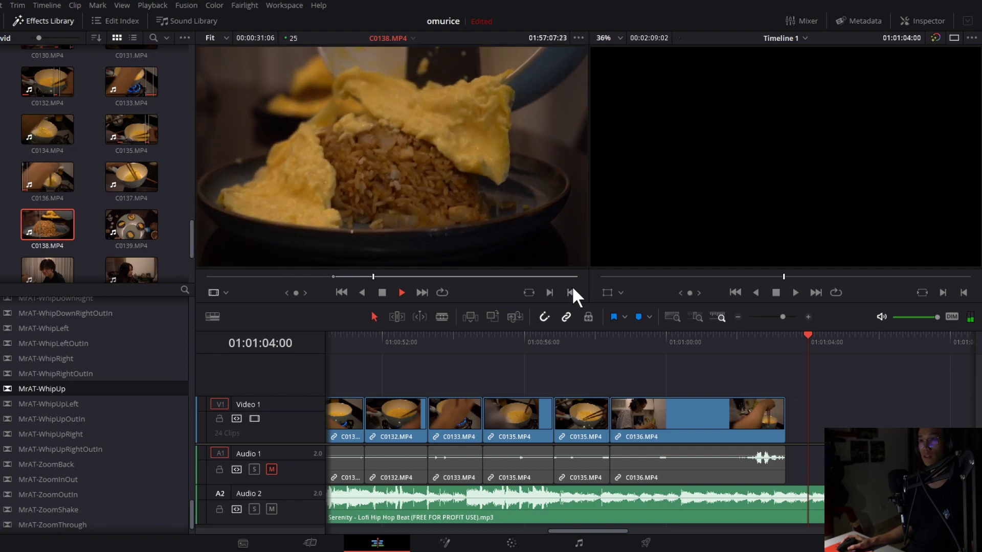
pyautogui.click(571, 290)
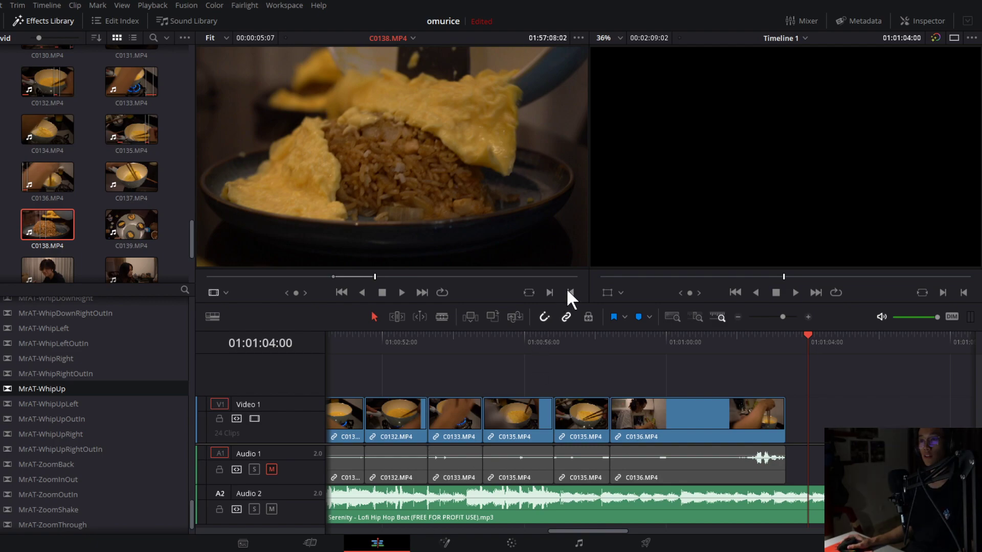
pyautogui.press('space')
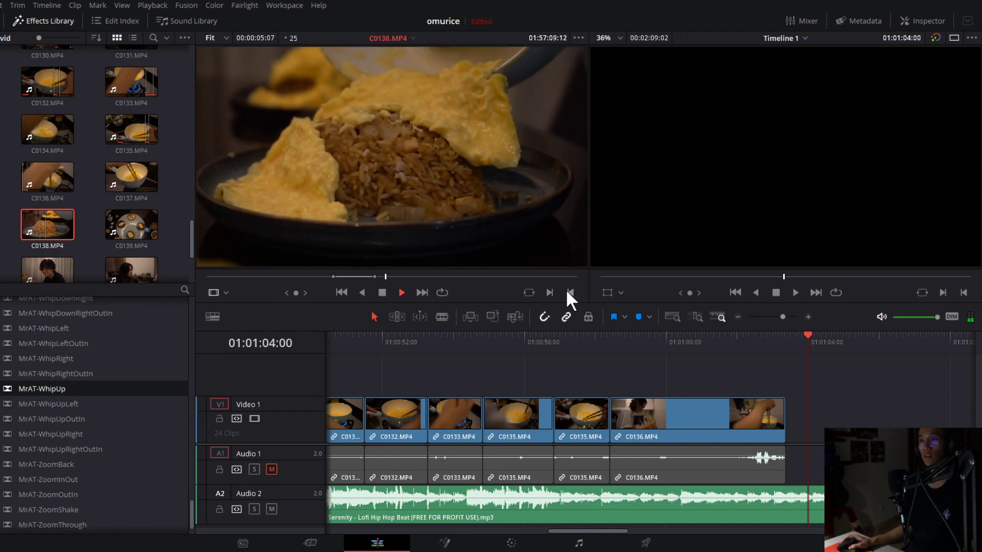
pyautogui.moveTo(38, 219); pyautogui.dragTo(799, 441)
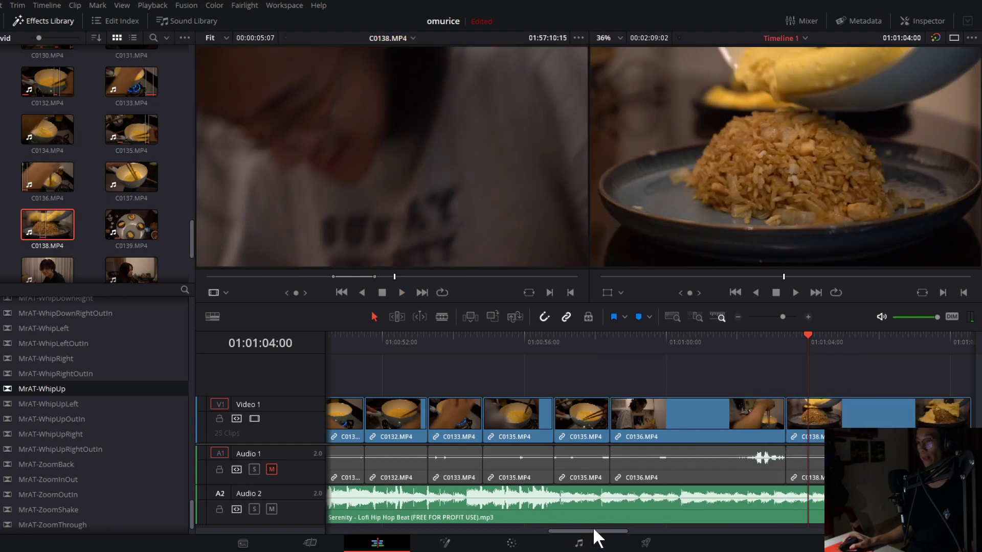
# Play the transition from C0136.MP4 to C0138.MP4 against the music, replaying the end of C0138.MP4.
pyautogui.moveTo(598, 533); pyautogui.dragTo(624, 540)
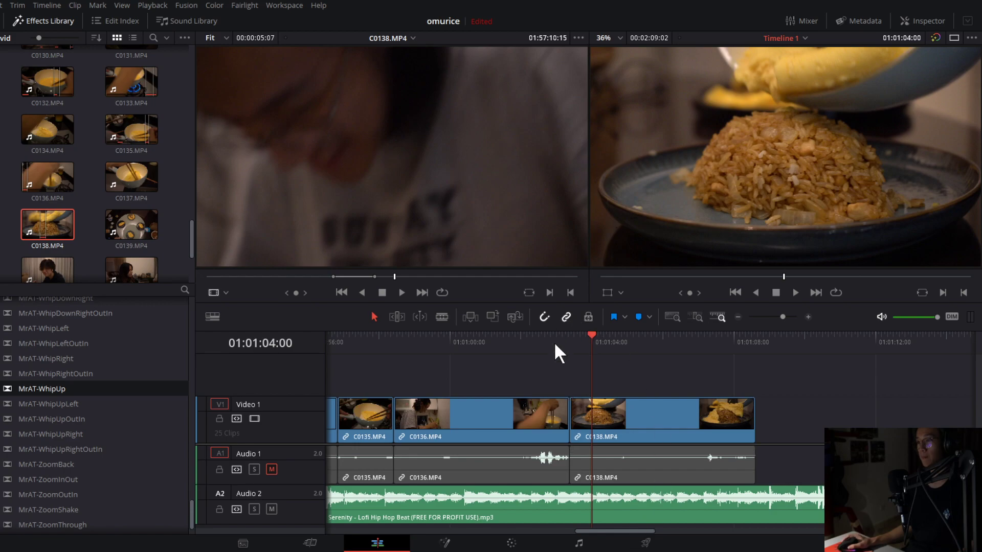
pyautogui.click(510, 341)
pyautogui.press('space')
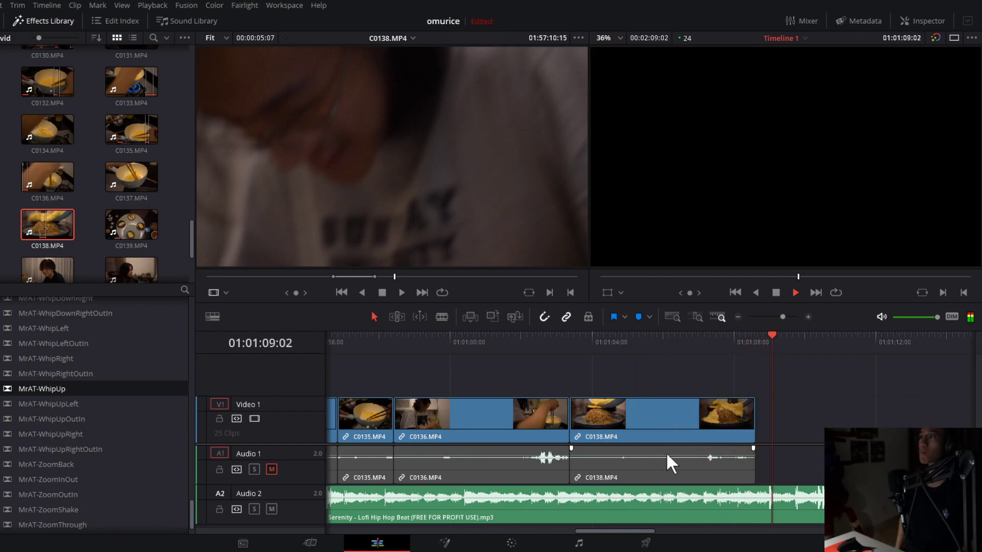
pyautogui.press('space')
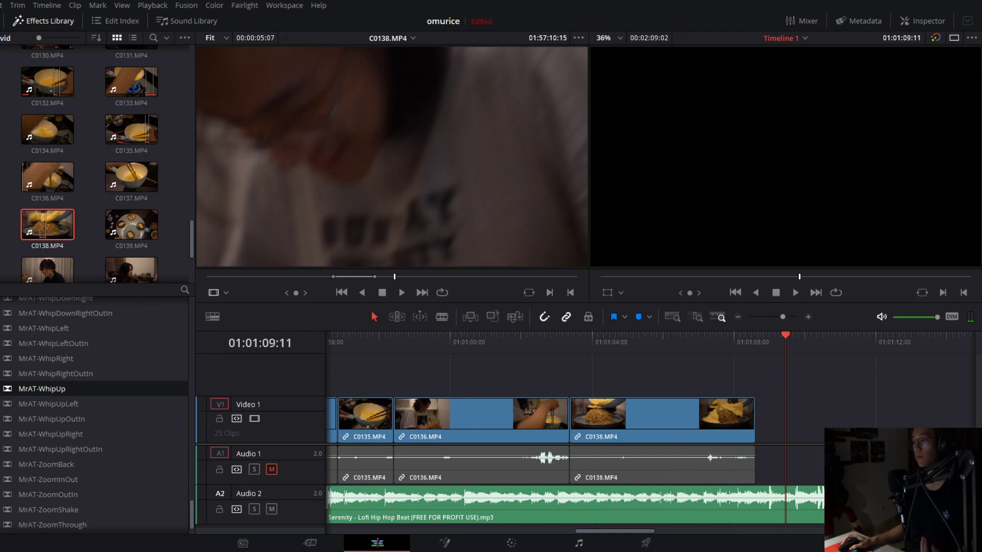
pyautogui.click(705, 337)
pyautogui.press('space')
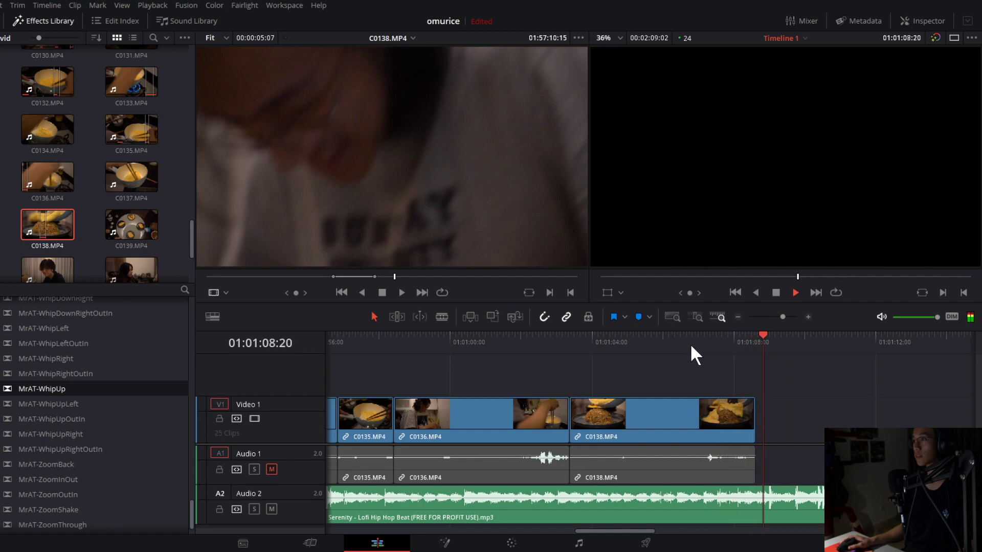
pyautogui.press('space')
# Extend the end of the C0138.MP4 timeline clip to about 01:01:09:00 and check its timing against the music.
pyautogui.moveTo(752, 417); pyautogui.dragTo(759, 417)
pyautogui.click(760, 340)
pyautogui.press('space')
pyautogui.press('space')
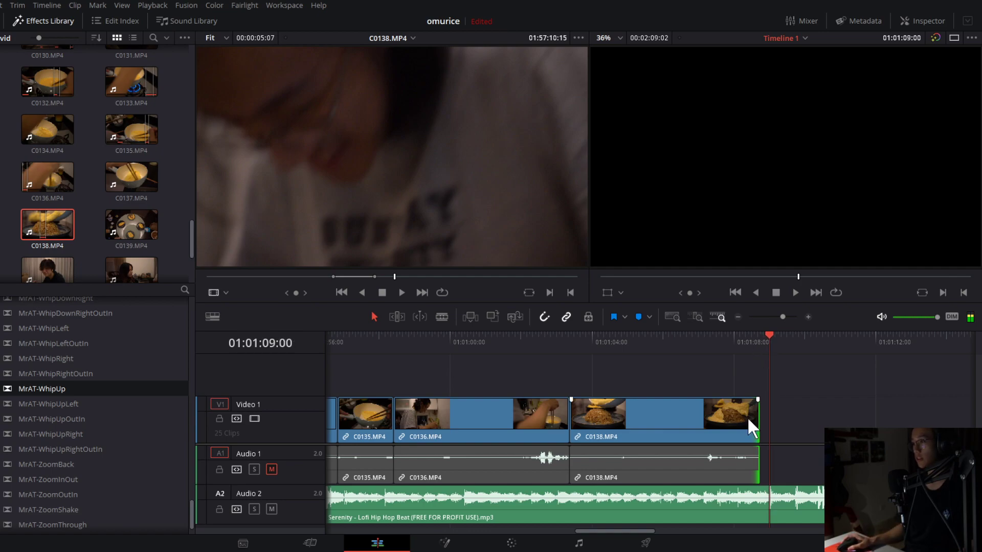
pyautogui.moveTo(758, 419); pyautogui.dragTo(765, 425)
pyautogui.click(738, 343)
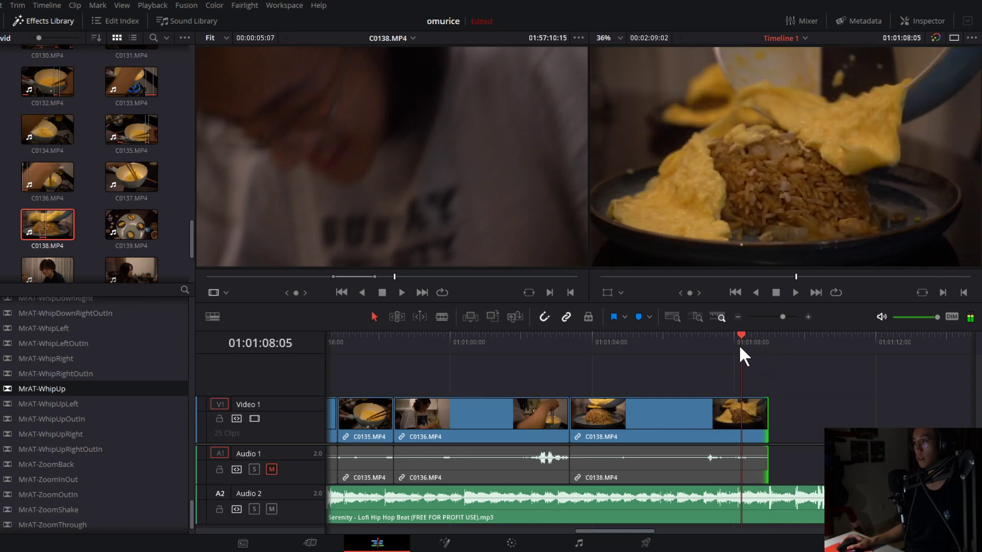
pyautogui.press('space')
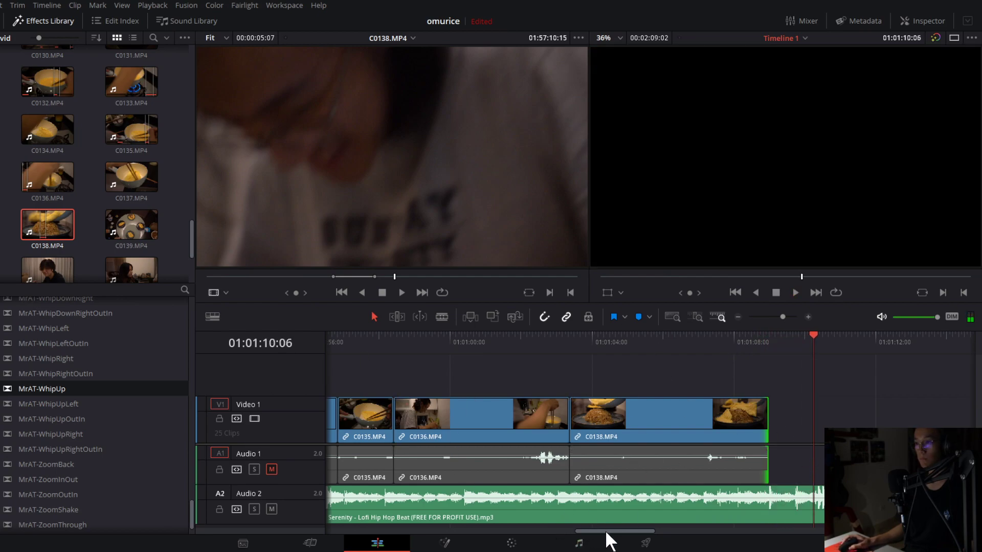
# Review the edit from the start of the timeline, playing through to 01:00:47:12.
pyautogui.moveTo(606, 531); pyautogui.dragTo(598, 530)
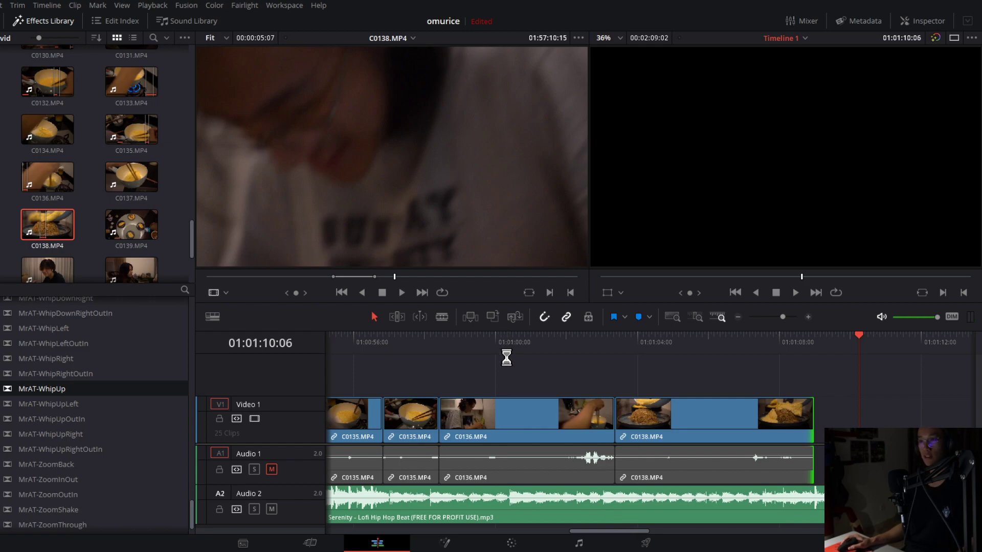
pyautogui.moveTo(600, 532); pyautogui.dragTo(438, 532)
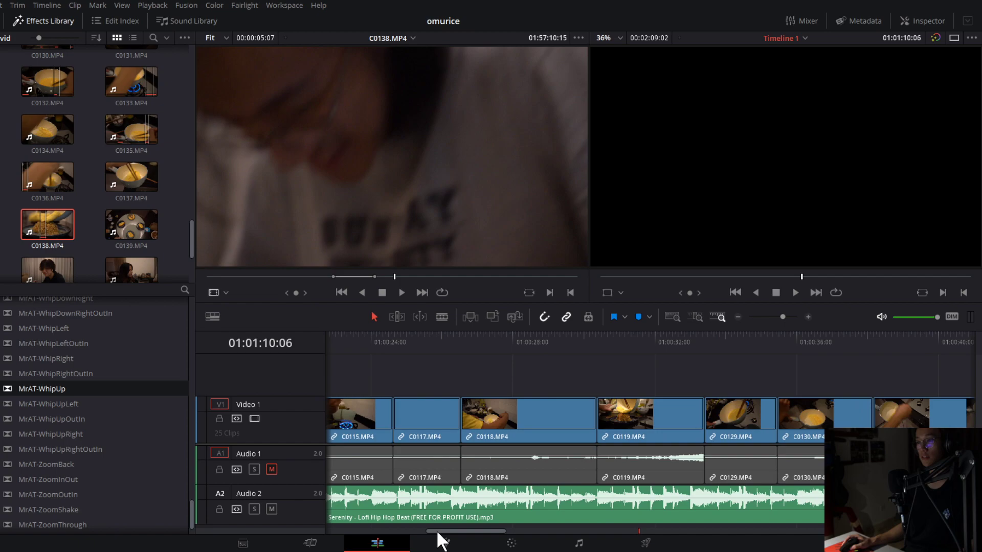
pyautogui.press('Home')
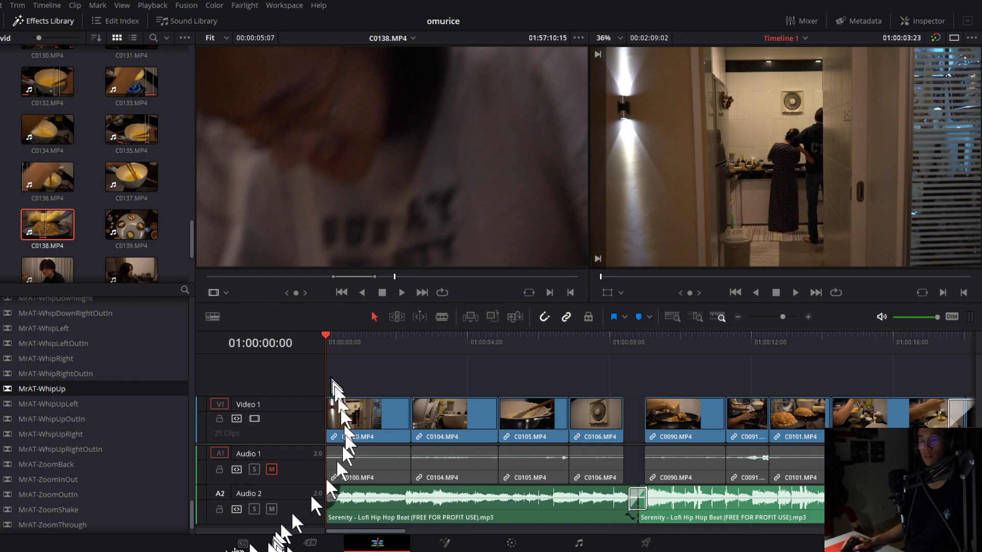
pyautogui.press('space')
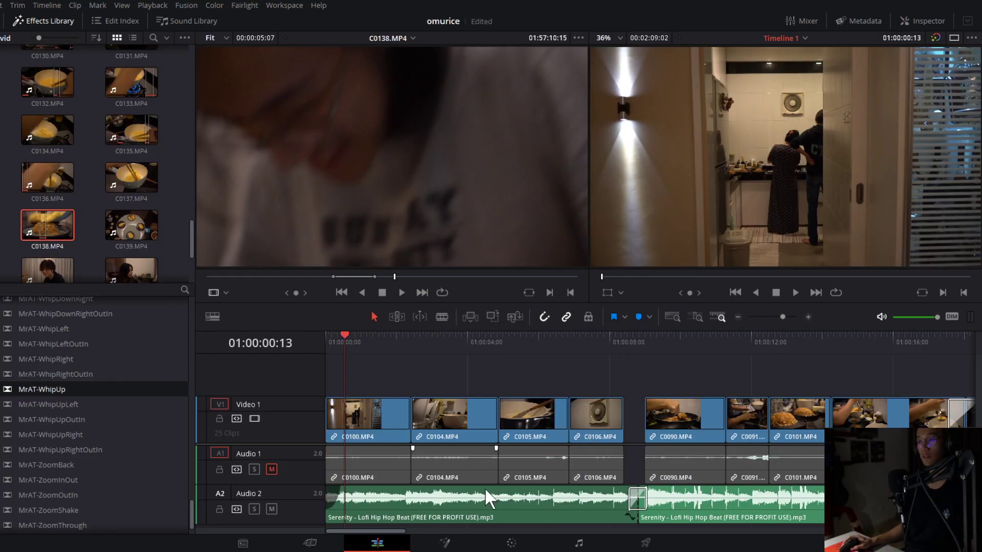
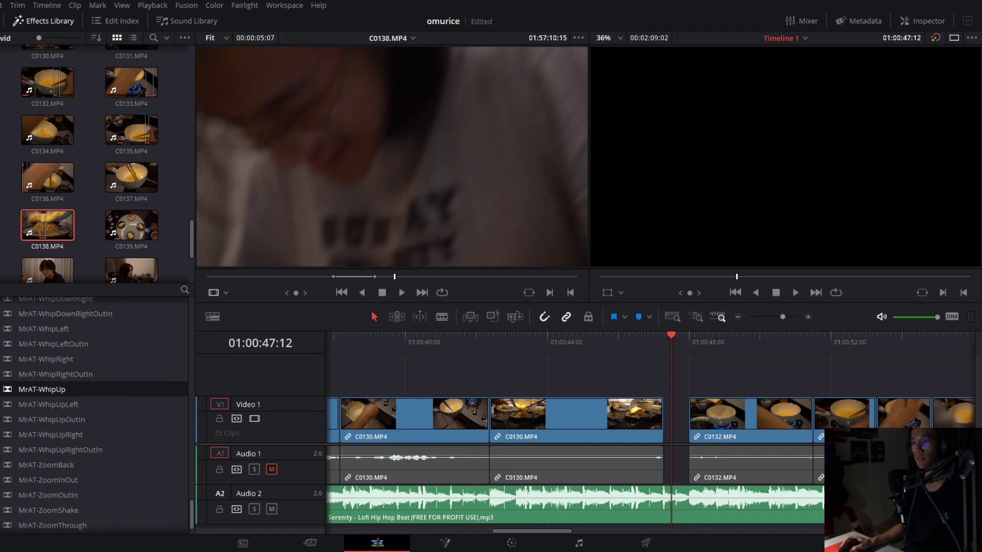
# Play the end of the C0138.MP4 timeline clip and the music beyond it through 01:01:11:12.
pyautogui.moveTo(426, 358); pyautogui.dragTo(727, 360)
pyautogui.press('space')
pyautogui.press('j')
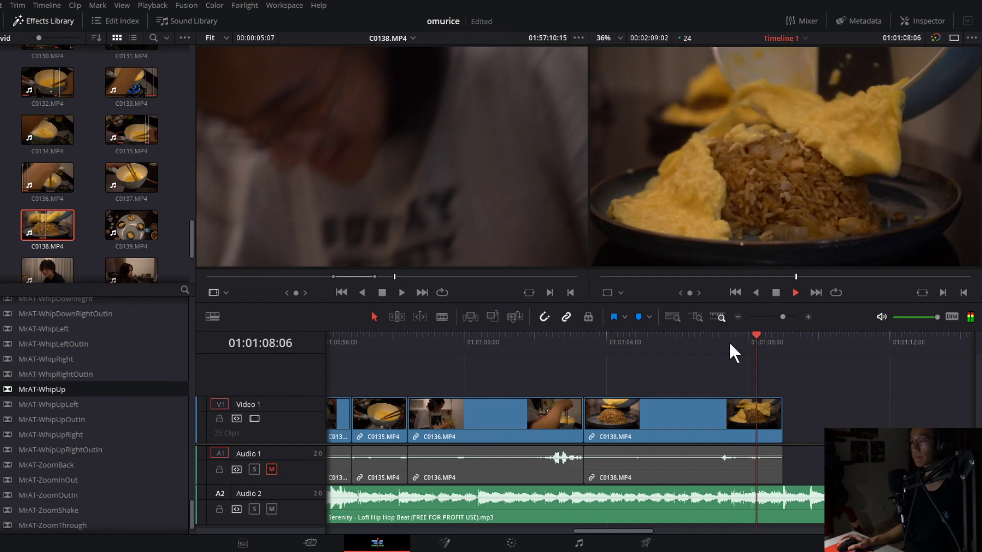
pyautogui.press('l')
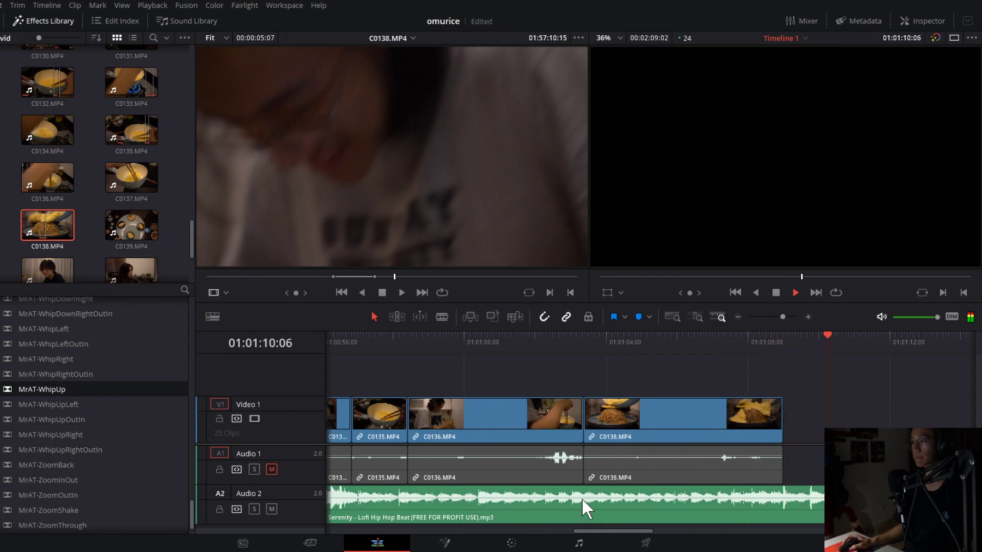
pyautogui.press('space')
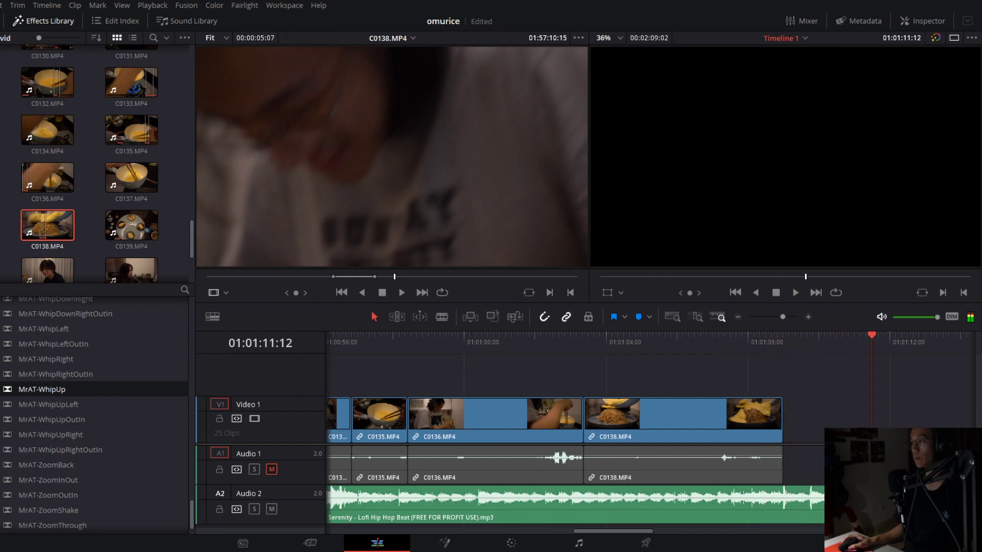
# Replay from 01:01:08:15 and trim the end of the music on Audio 2 to 01:01:12:08.
pyautogui.click(769, 338)
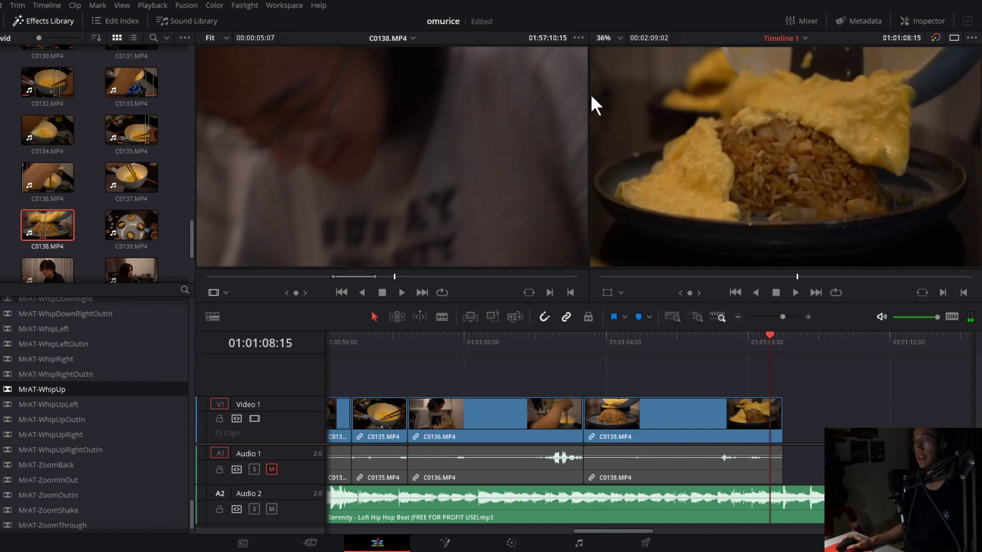
pyautogui.press('space')
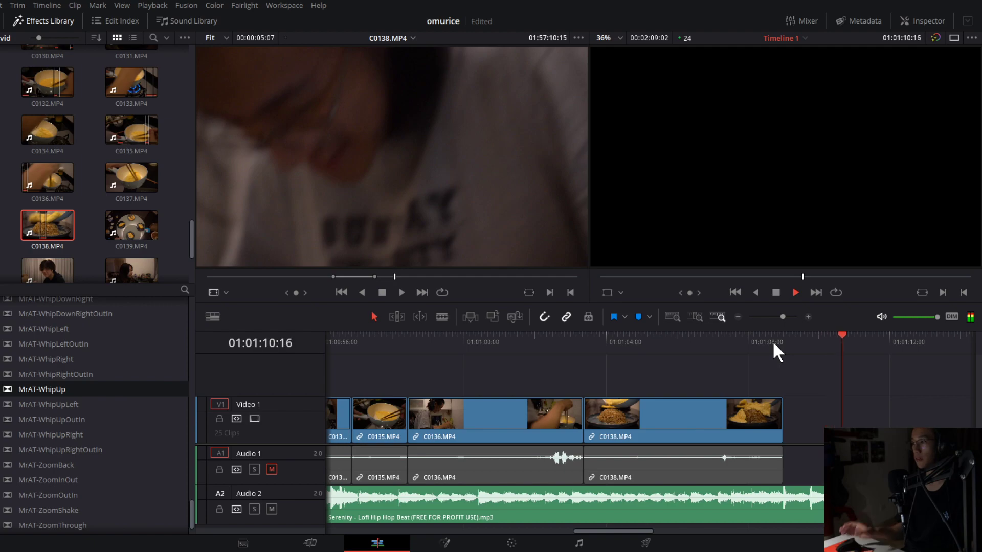
pyautogui.press('space')
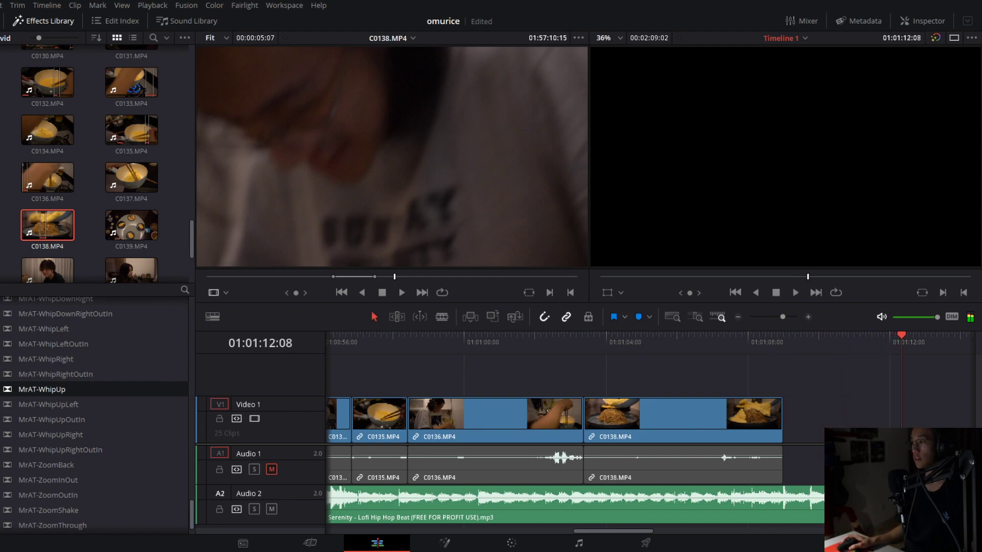
pyautogui.click(573, 504)
pyautogui.hotkey('shift', ']')
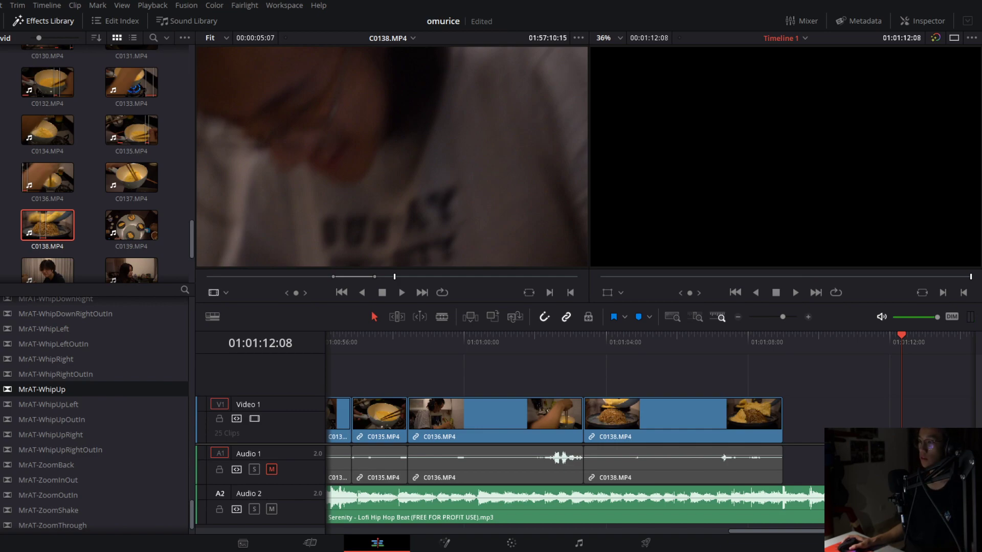
# Play the music just after the C0138.MP4 clip in short passages up to about 01:01:09:23 to find a cut point.
pyautogui.click(781, 338)
pyautogui.press('space')
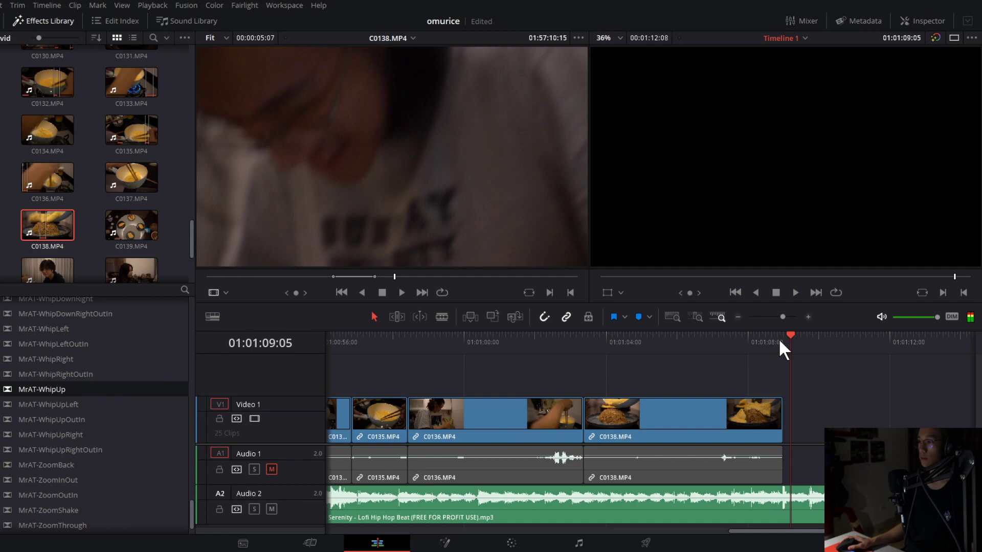
pyautogui.press('space')
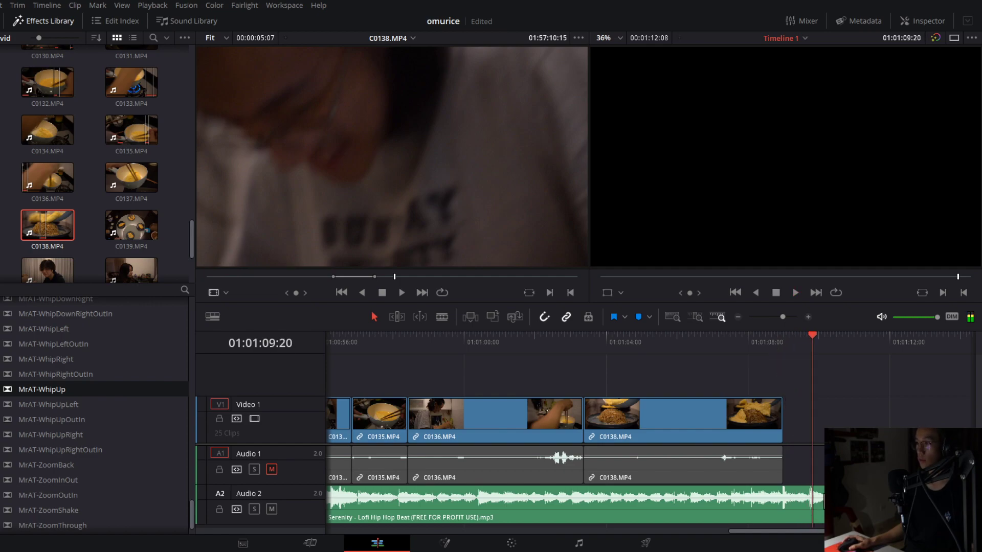
pyautogui.click(798, 337)
pyautogui.press('space')
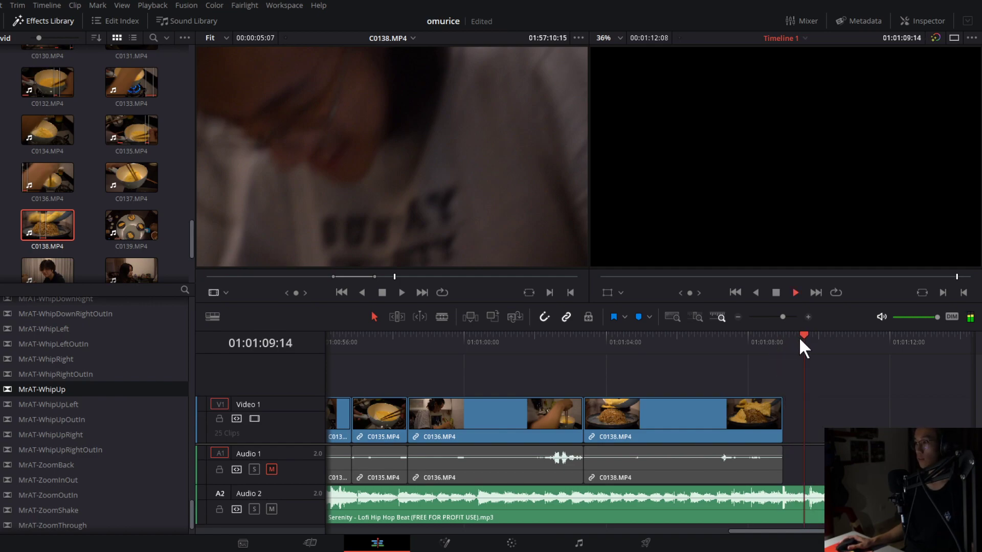
pyautogui.press('space')
pyautogui.click(816, 339)
# Split the Audio 2 music at 01:01:09:18 and select the piece after the cut.
pyautogui.click(843, 503)
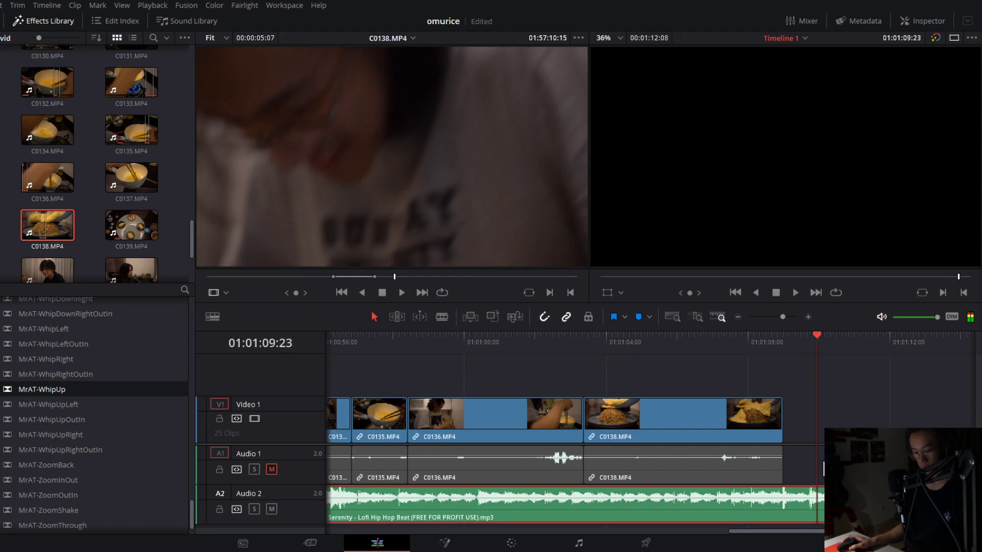
pyautogui.moveTo(811, 339); pyautogui.dragTo(809, 339)
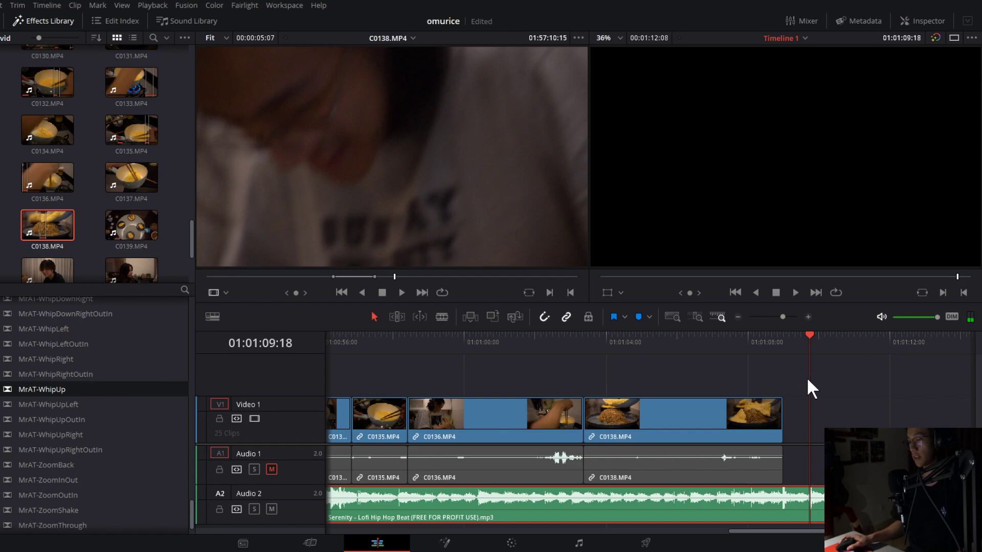
pyautogui.hotkey('ctrl', 'b')
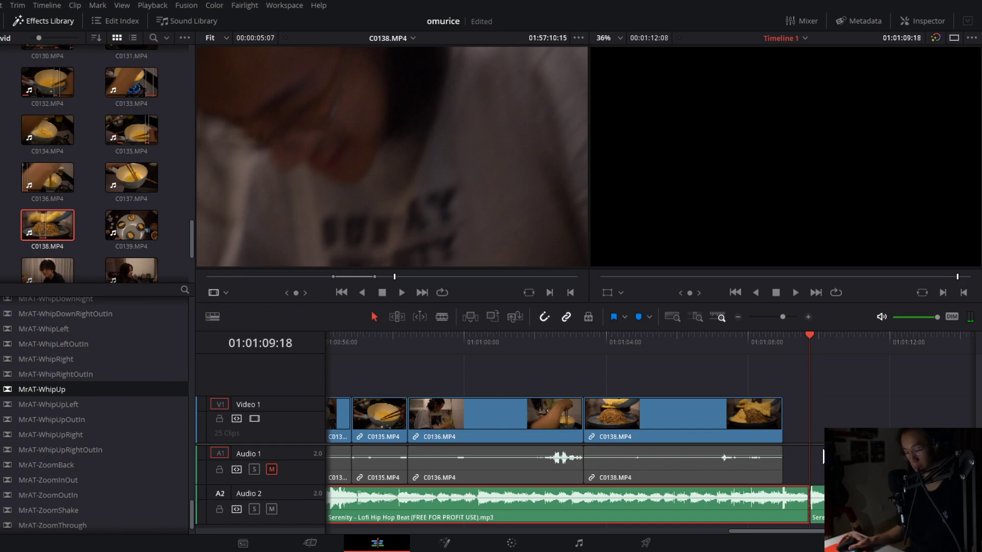
pyautogui.click(813, 496)
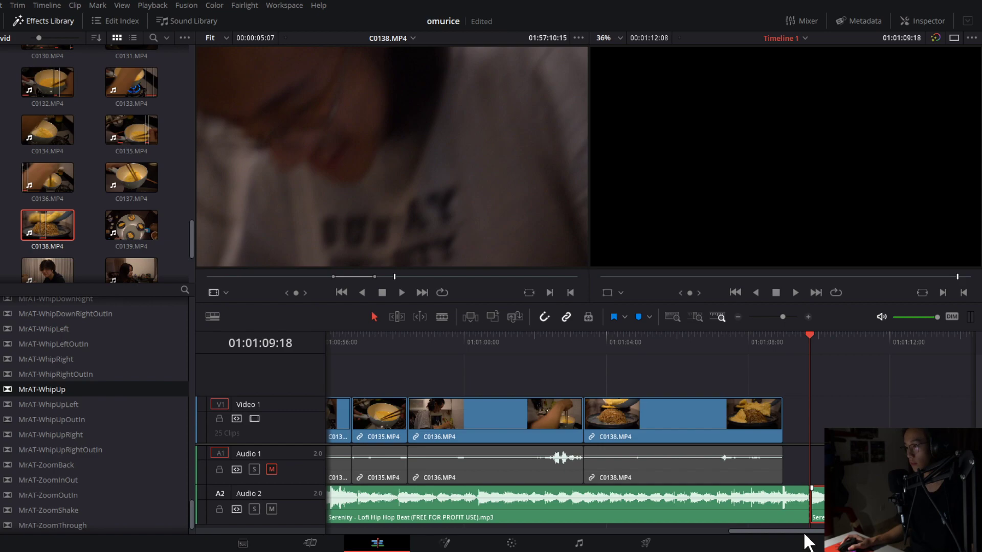
# Place a copy of the opening Audio 2 music clip on Audio 3 at the start of the timeline.
pyautogui.click(813, 527)
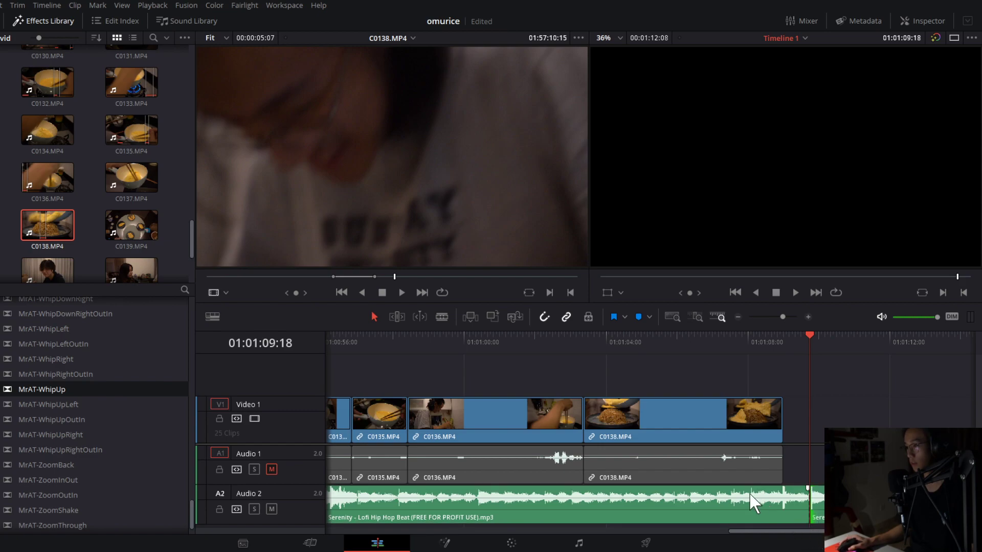
pyautogui.click(820, 516)
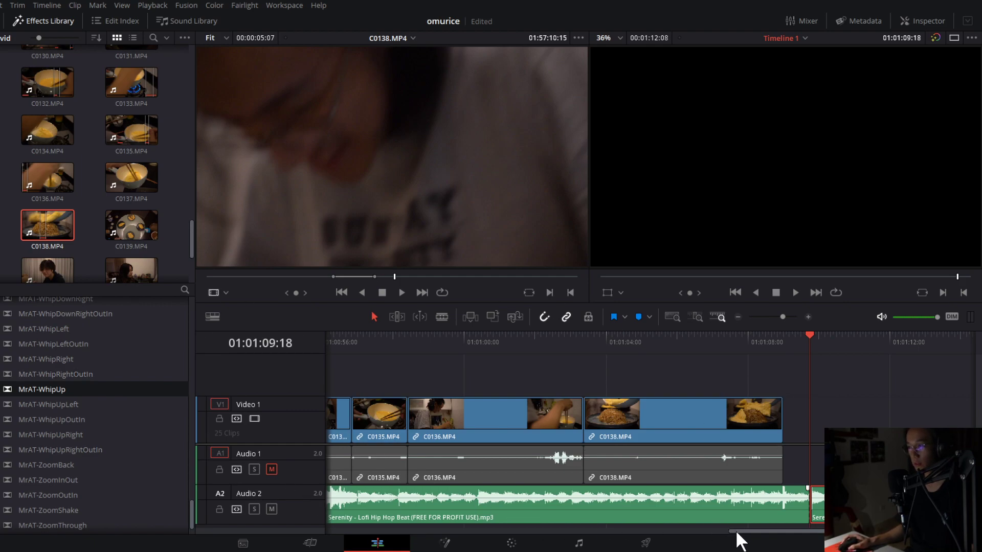
pyautogui.moveTo(734, 530); pyautogui.dragTo(708, 541)
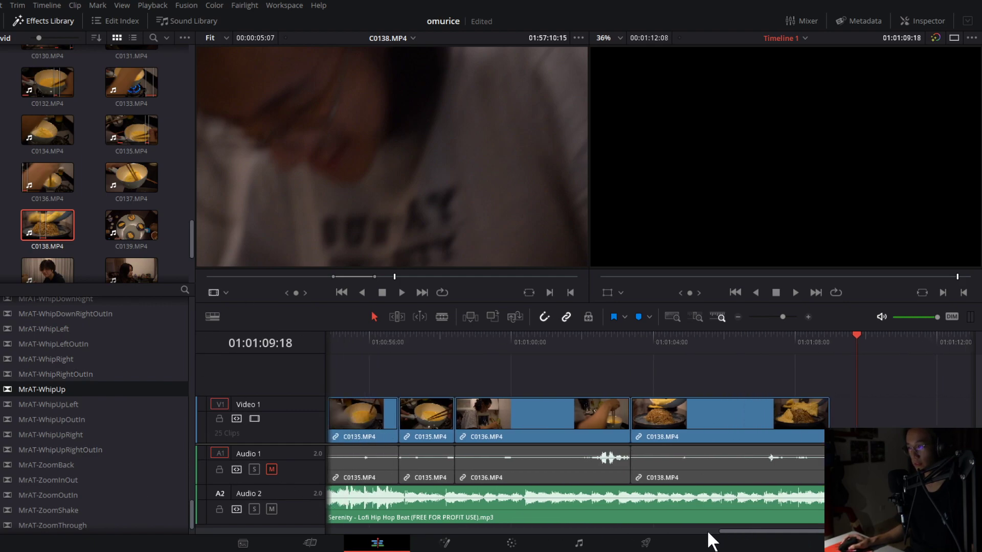
pyautogui.hscroll(-10, 577, 369)
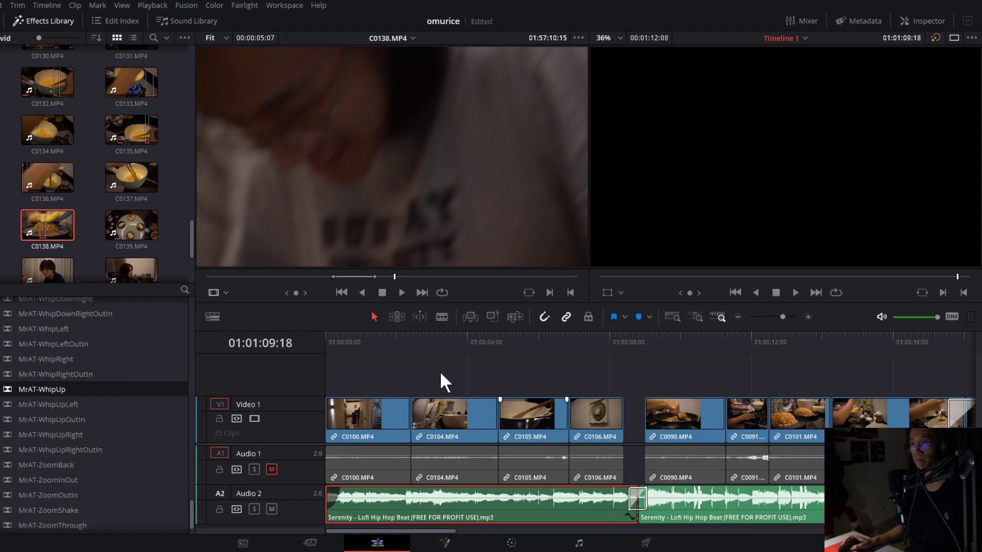
pyautogui.scroll(-1, 406, 520)
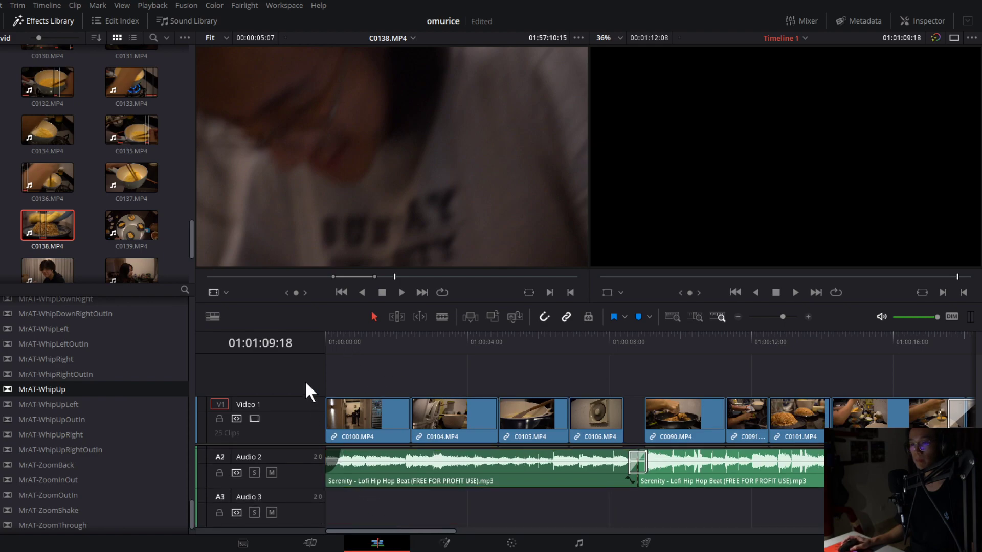
pyautogui.click(331, 341)
pyautogui.moveTo(357, 481); pyautogui.dragTo(369, 491)
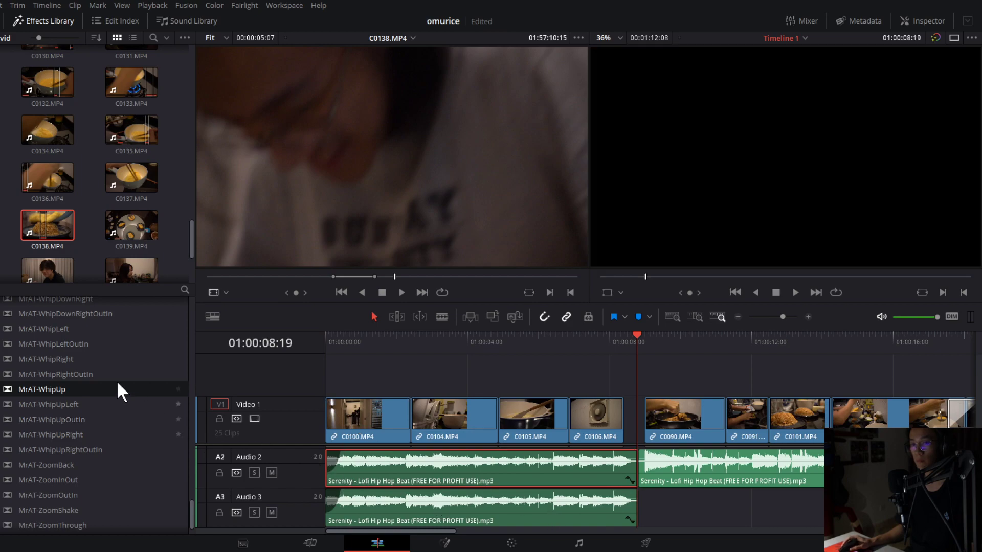
# Apply a Cross Fade -3 dB to the Audio 2 music cut at 01:00:08:19 and play through it.
pyautogui.scroll(-5, 39, 427)
pyautogui.moveTo(106, 372); pyautogui.dragTo(637, 462)
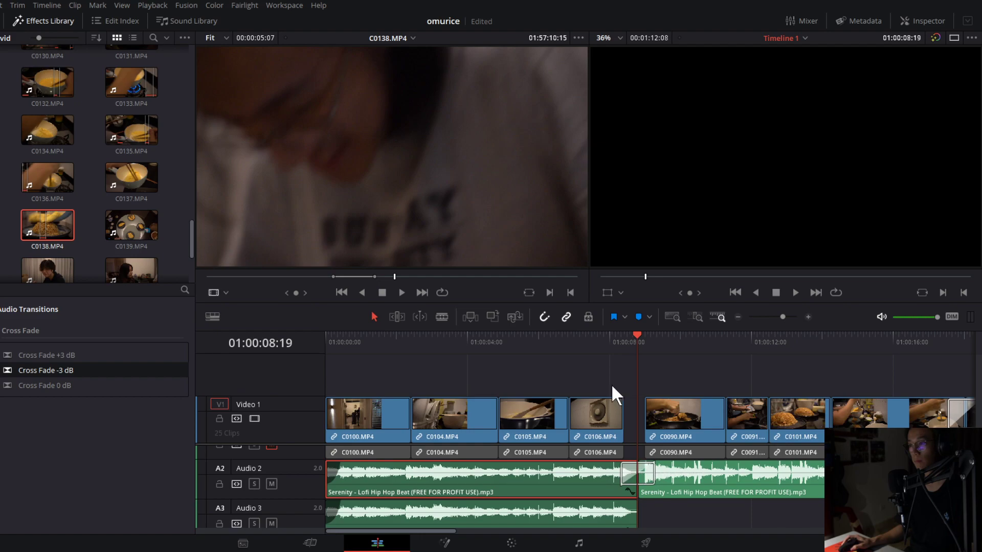
pyautogui.click(613, 344)
pyautogui.press('space')
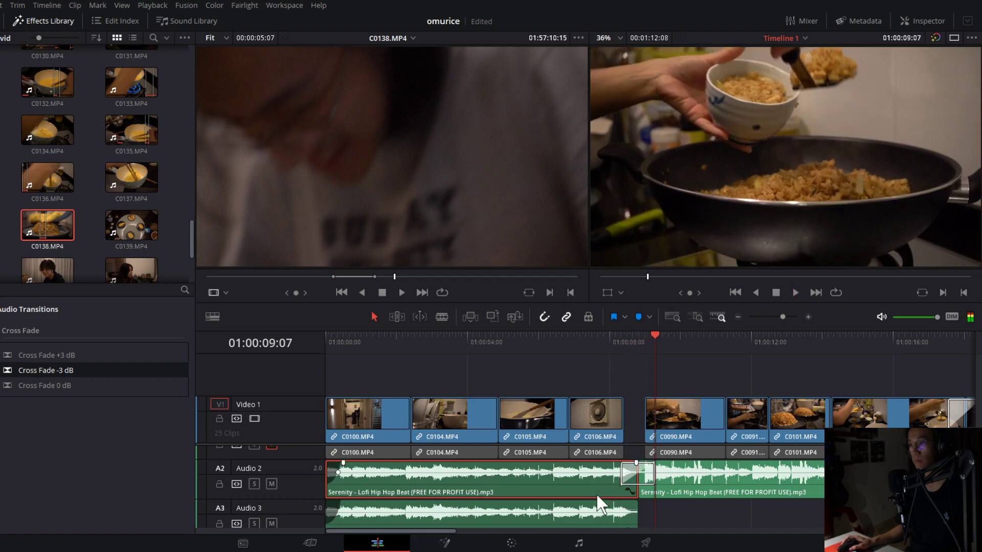
# Extend the Audio 3 music to the end of the Audio 2 music and remove everything before 01:01:09:18.
pyautogui.moveTo(636, 512); pyautogui.dragTo(830, 511)
pyautogui.hscroll(10, 574, 486)
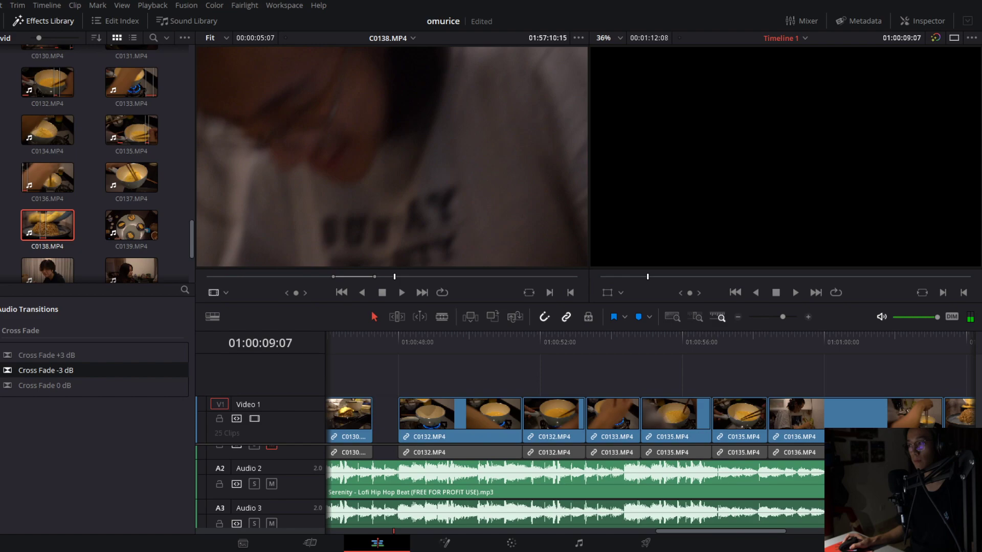
pyautogui.hscroll(5, 701, 410)
pyautogui.click(642, 399)
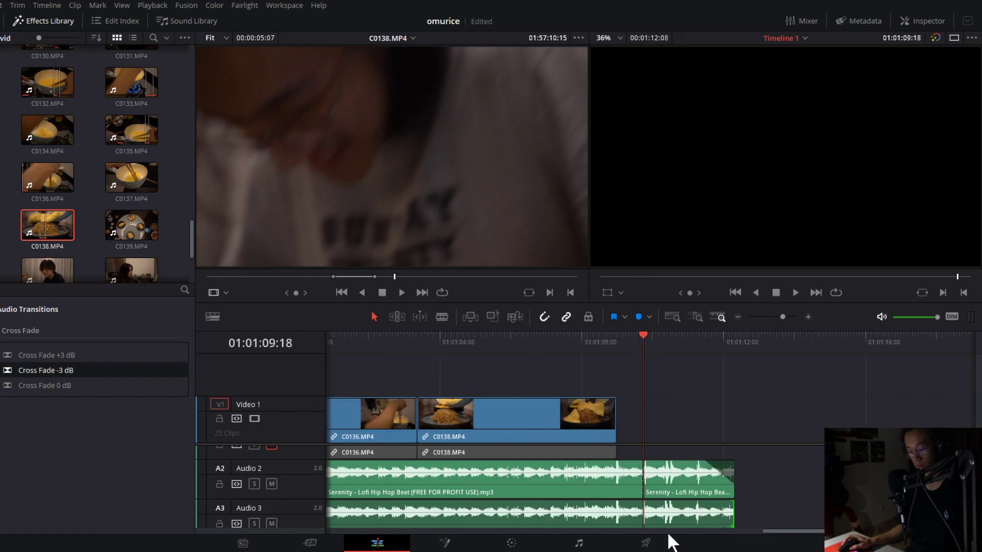
pyautogui.click(605, 516)
pyautogui.press('BackSpace')
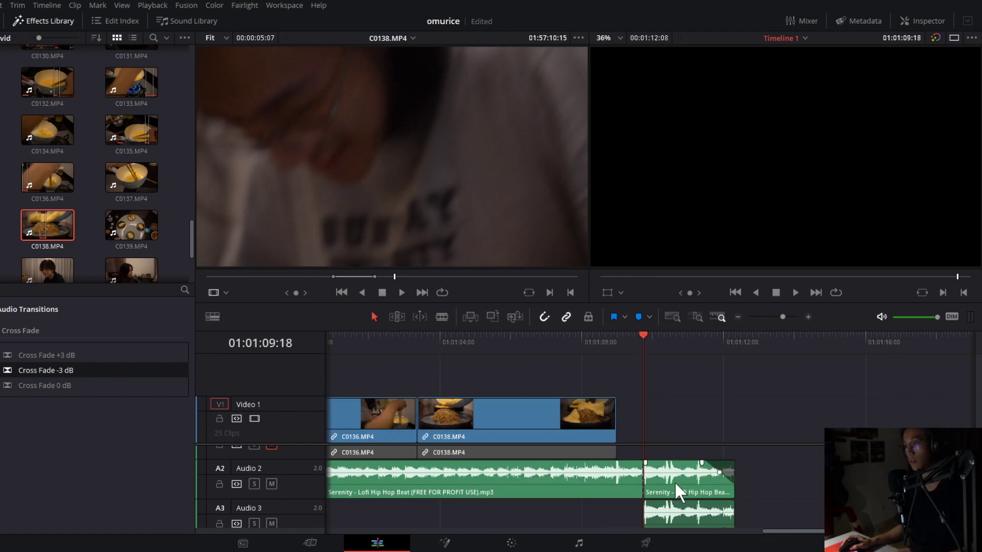
# Replace the last music piece on Audio 2 with the remaining Audio 3 piece and play across the join.
pyautogui.moveTo(676, 510); pyautogui.dragTo(664, 486)
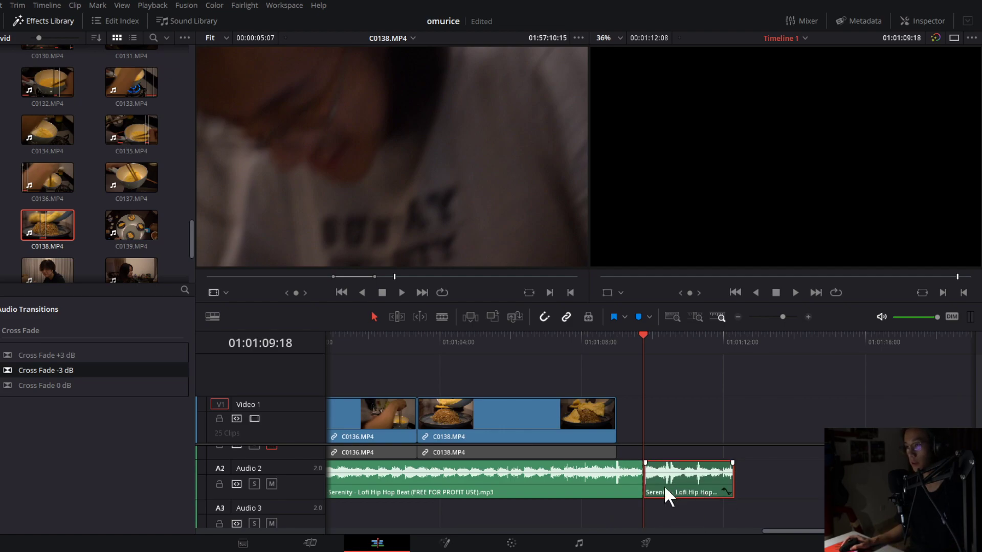
pyautogui.moveTo(633, 342); pyautogui.dragTo(628, 340)
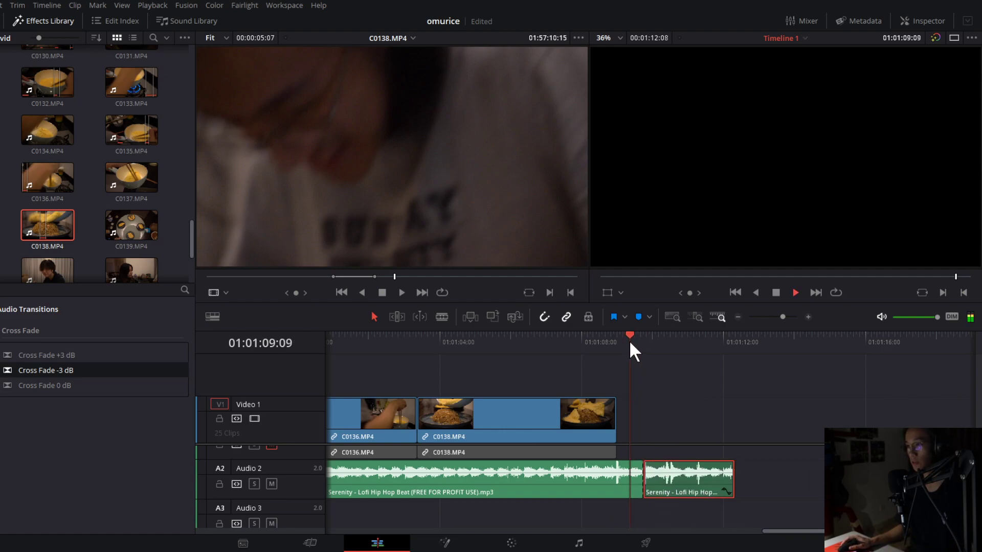
pyautogui.press('space')
pyautogui.press('space')
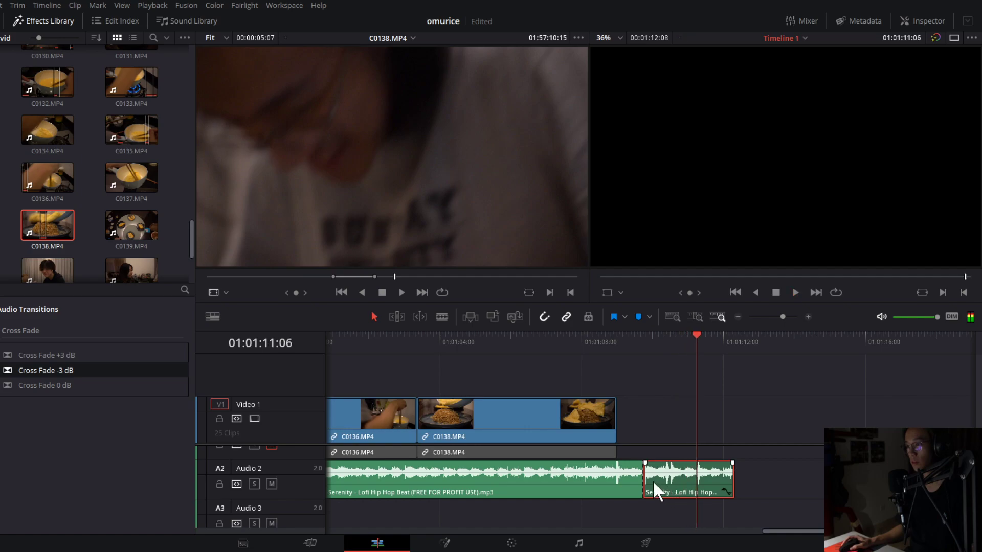
# Shift the last Audio 2 music cut slightly earlier and place a shortened Cross Fade 0 dB on it.
pyautogui.moveTo(645, 477); pyautogui.dragTo(640, 477)
pyautogui.moveTo(146, 383); pyautogui.dragTo(689, 472)
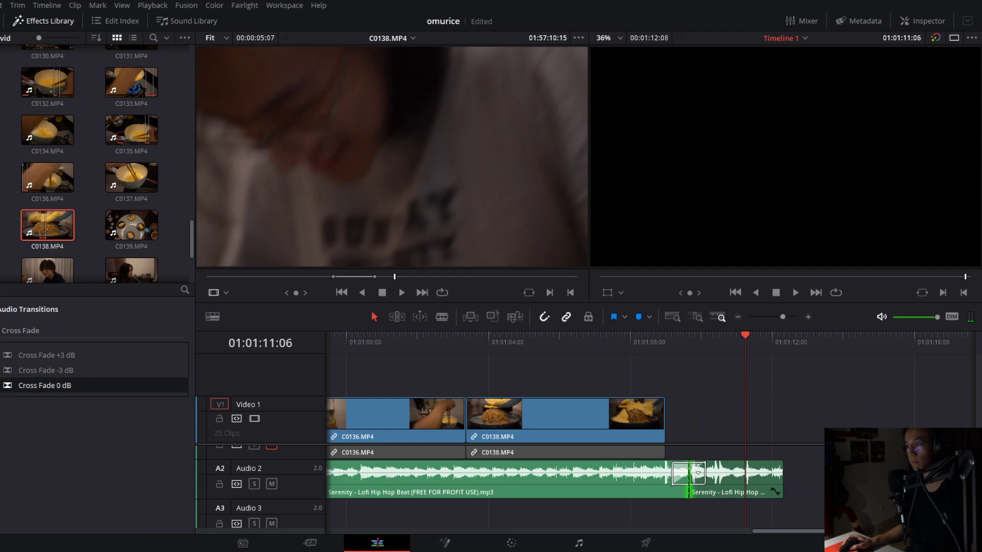
pyautogui.click(808, 317)
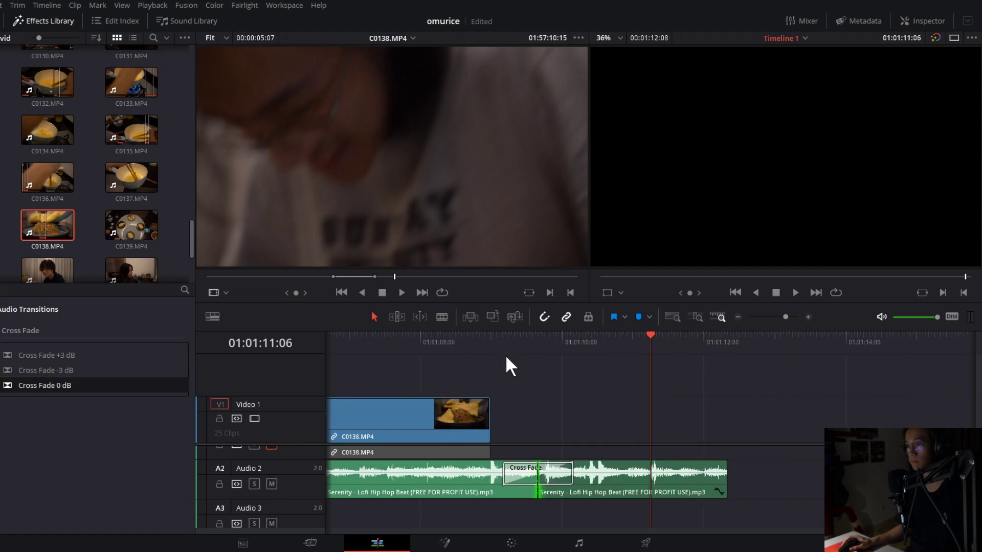
pyautogui.click(503, 371)
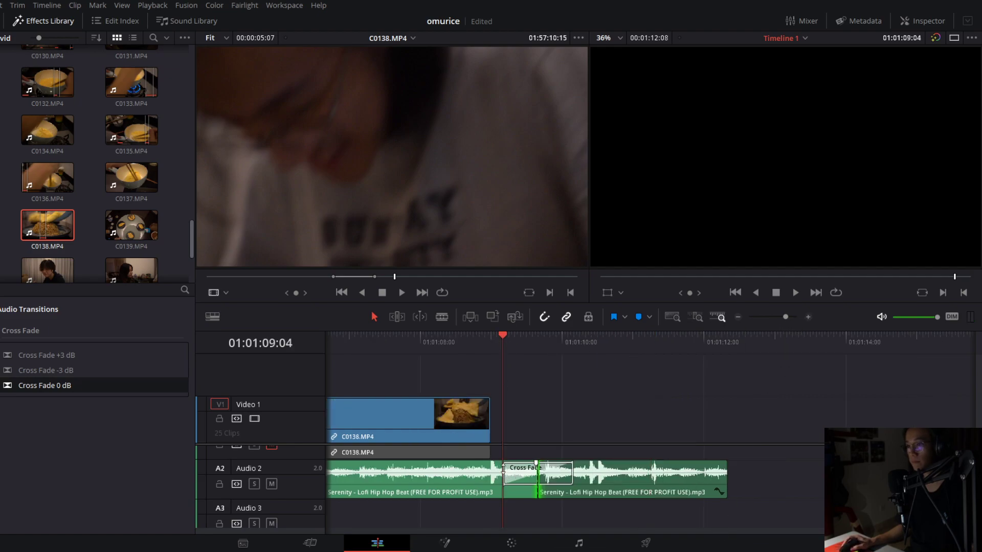
pyautogui.moveTo(511, 474); pyautogui.dragTo(520, 475)
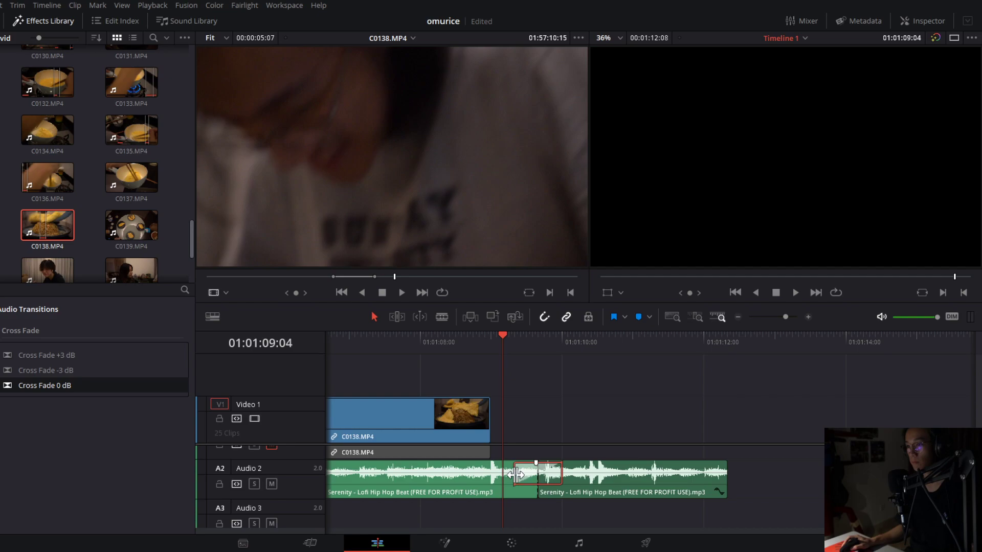
# Extend the end of the last Audio 2 music piece to 01:01:13:23 and play the cross fade through to the end.
pyautogui.click(471, 342)
pyautogui.press('space')
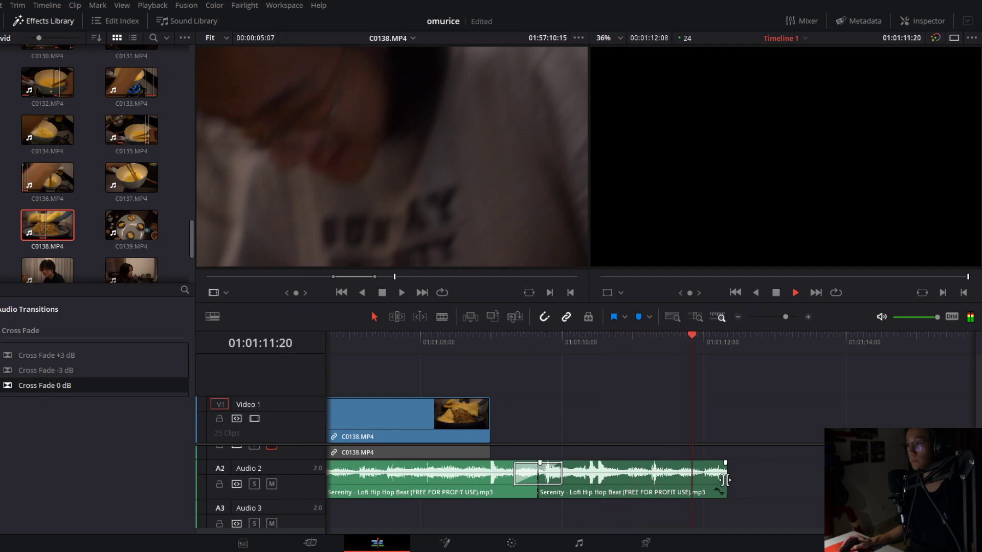
pyautogui.press('space')
pyautogui.moveTo(725, 479); pyautogui.dragTo(830, 488)
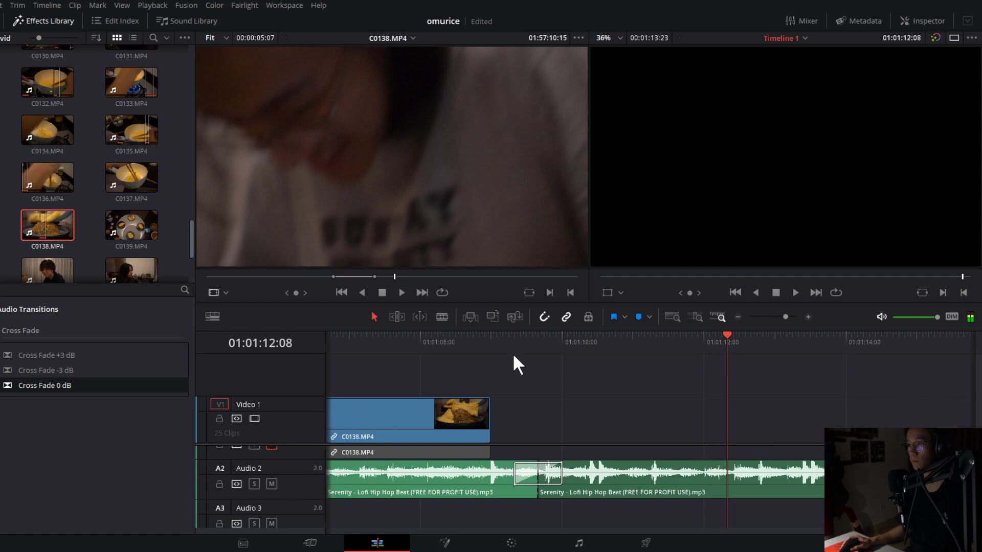
pyautogui.click(513, 355)
pyautogui.press('space')
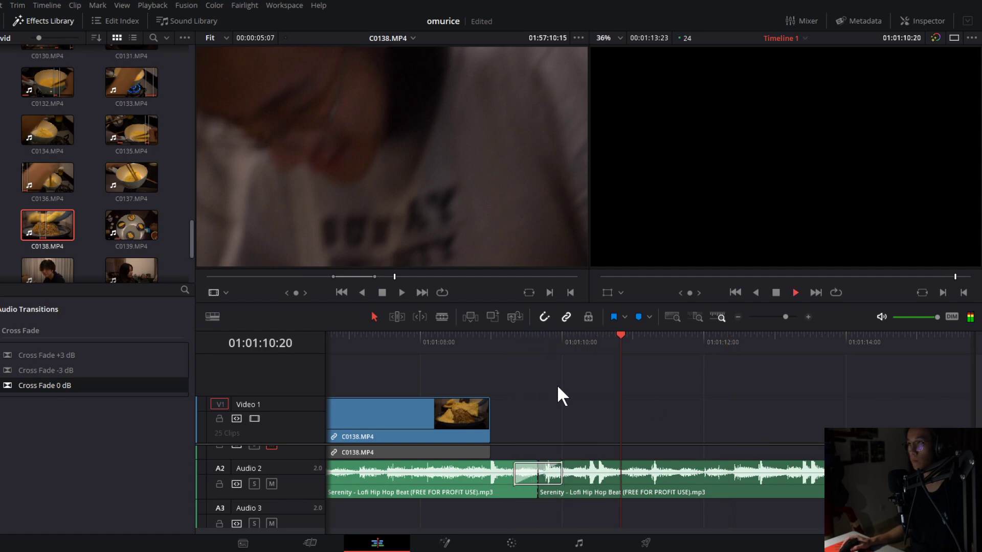
pyautogui.scroll(2, 552, 491)
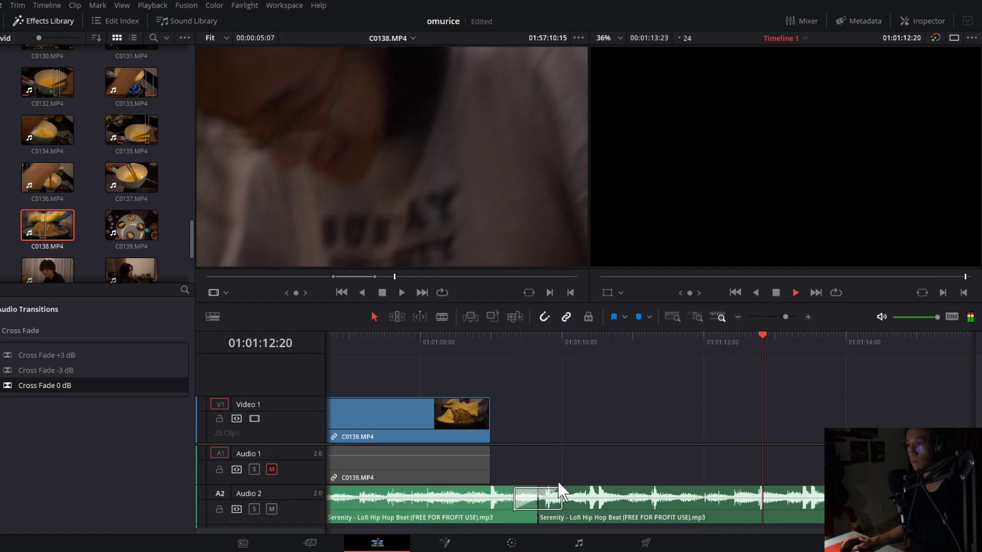
pyautogui.press('space')
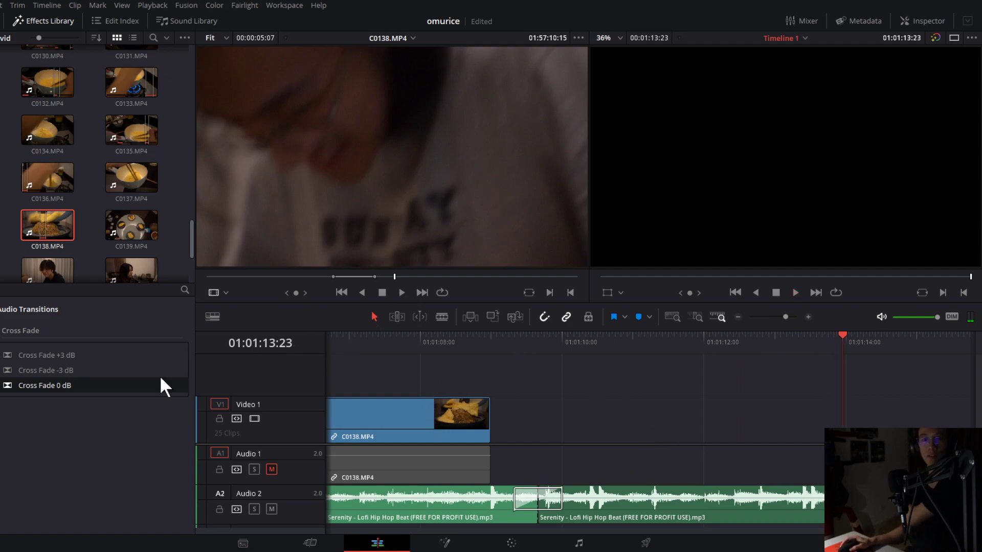
pyautogui.scroll(-3, 94, 379)
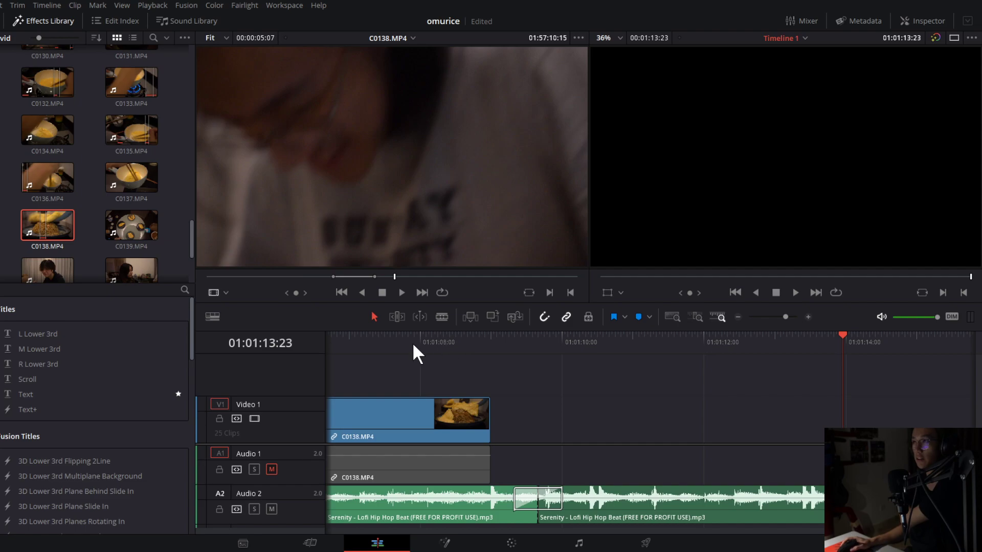
pyautogui.click(45, 394)
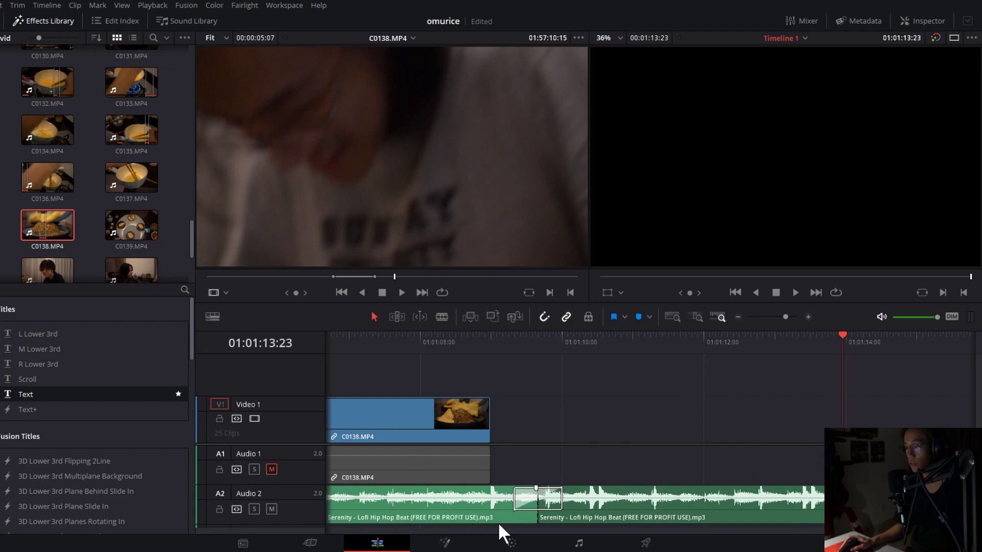
# Open the first timeline clip for color grading and set its Gain to 1.21 and Gamma to -0.05 in the primaries wheels.
pyautogui.click(512, 543)
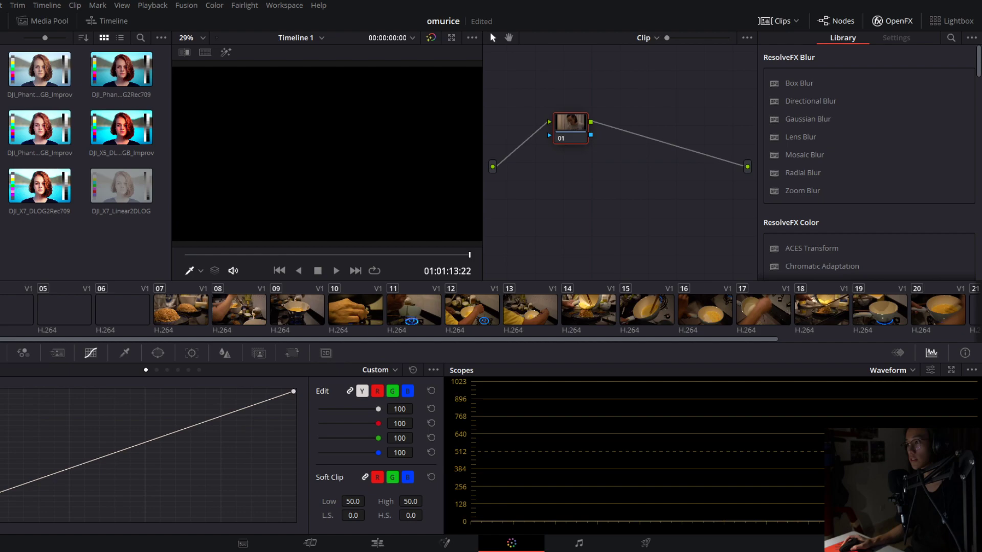
pyautogui.hscroll(-1, 491, 310)
pyautogui.click(104, 317)
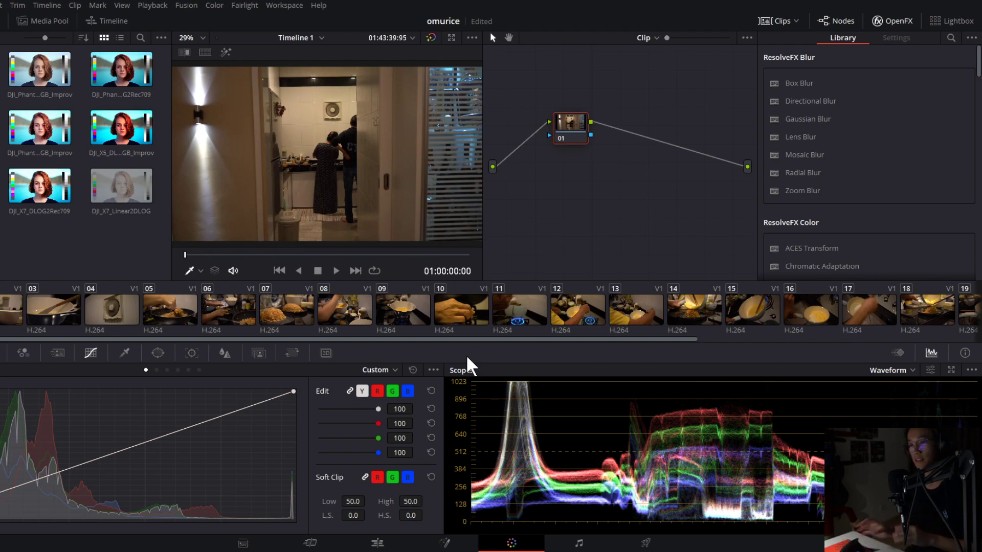
pyautogui.click(57, 352)
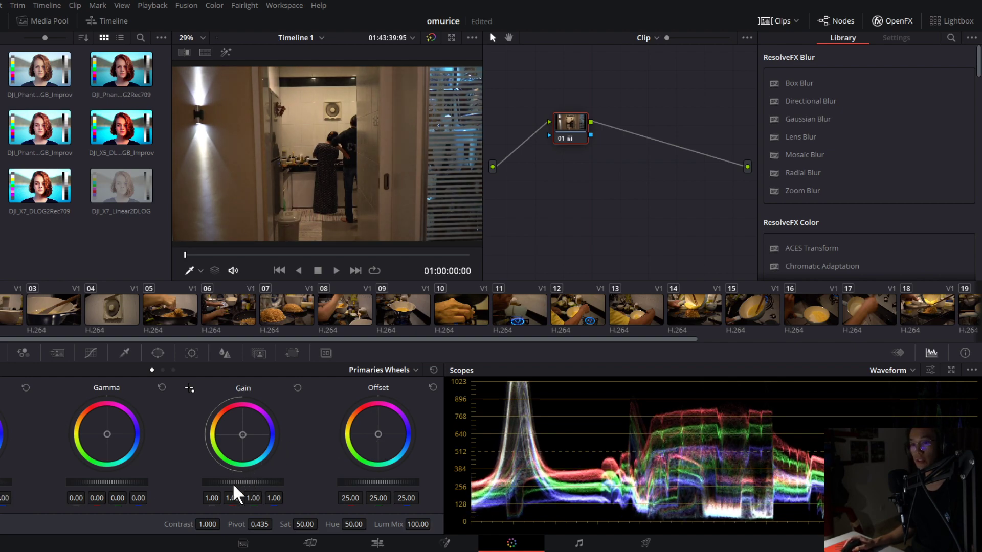
pyautogui.moveTo(232, 482); pyautogui.dragTo(251, 483)
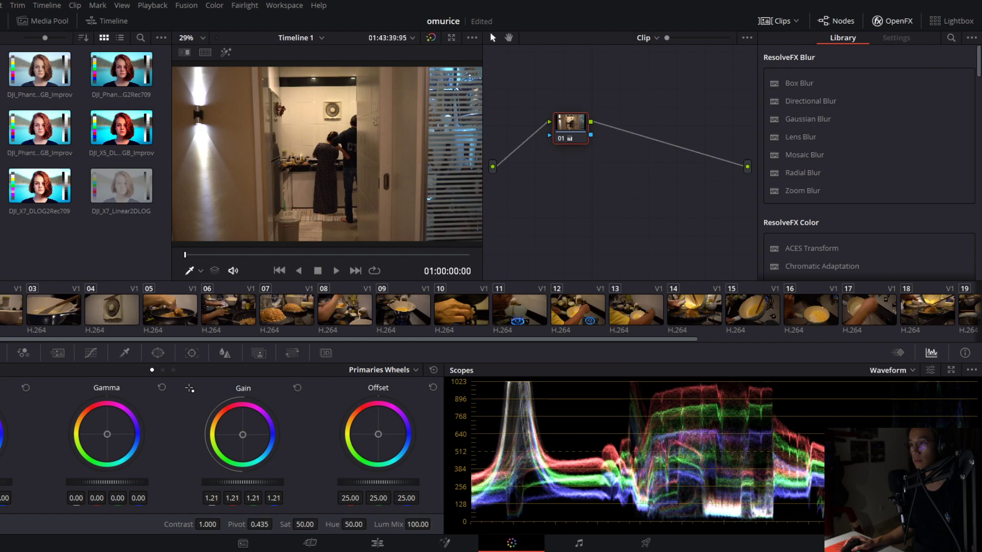
pyautogui.moveTo(123, 482); pyautogui.dragTo(114, 482)
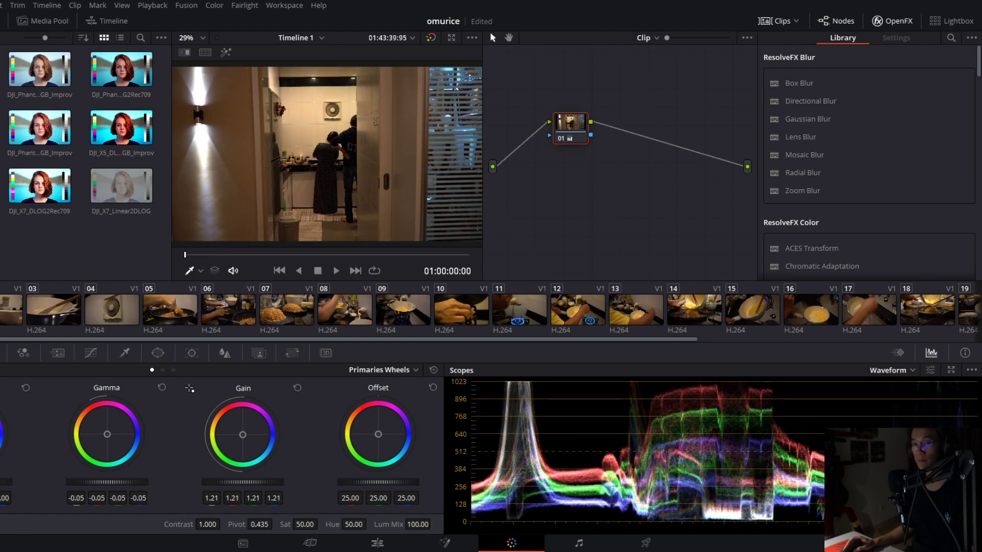
# Set the first clip's Temperature to -670 and Tint to -35.50.
pyautogui.scroll(-1, 187, 524)
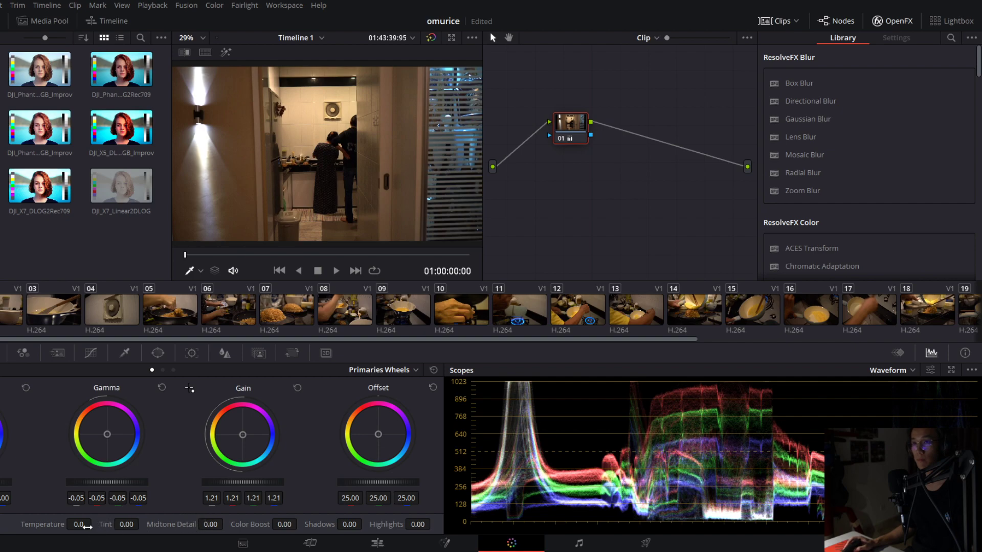
pyautogui.moveTo(79, 525); pyautogui.dragTo(1, 524)
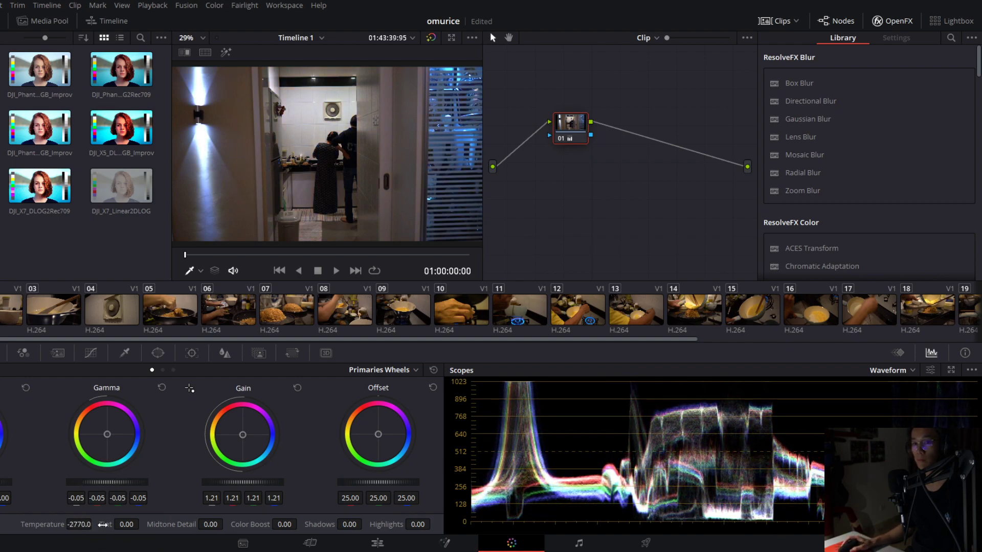
pyautogui.moveTo(142, 524); pyautogui.dragTo(136, 525)
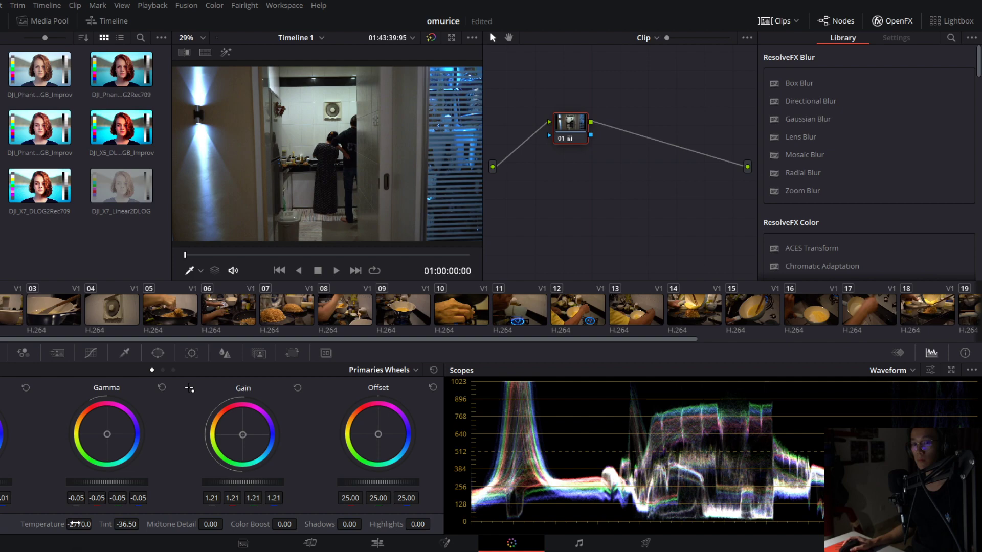
pyautogui.moveTo(77, 524); pyautogui.dragTo(94, 524)
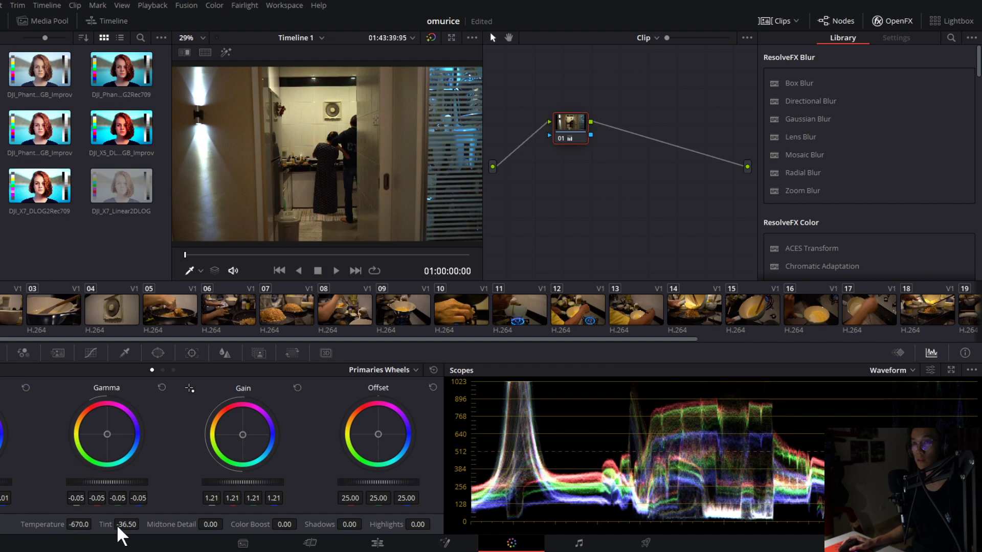
pyautogui.moveTo(126, 524); pyautogui.dragTo(148, 523)
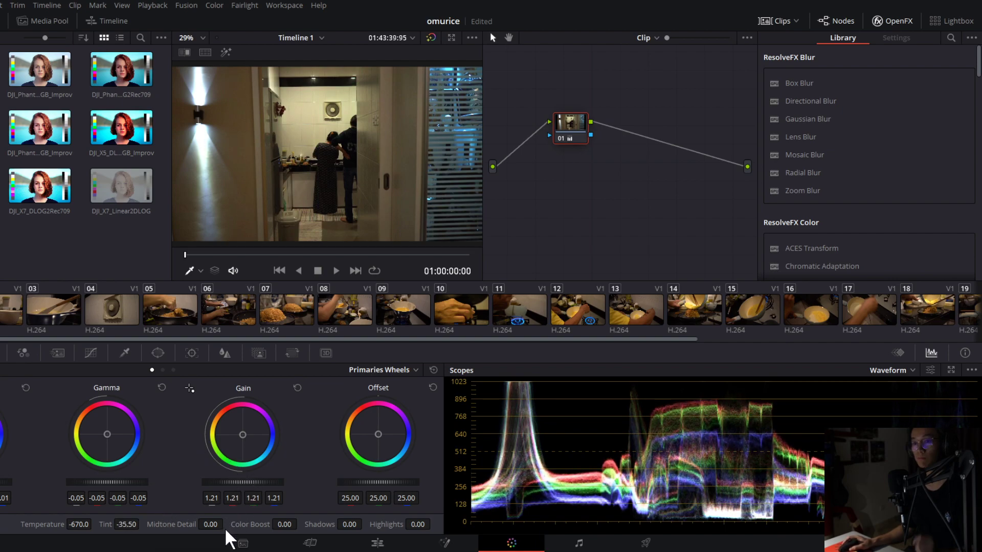
# Set the first clip's Contrast to 1.082, Saturation to 55.40, Temperature to -1210 and Tint to -29.00.
pyautogui.click(2, 524)
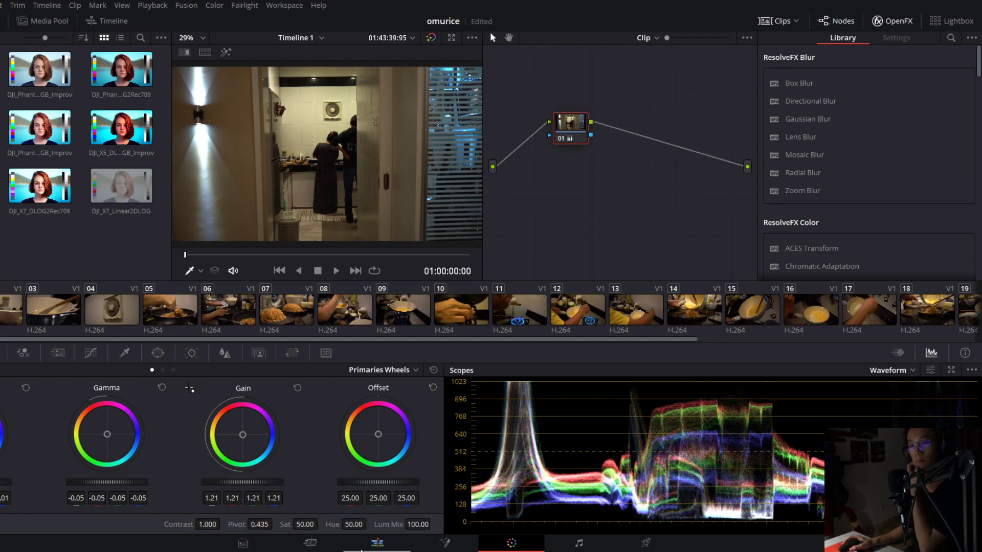
pyautogui.moveTo(208, 524); pyautogui.dragTo(224, 523)
pyautogui.scroll(4, 224, 523)
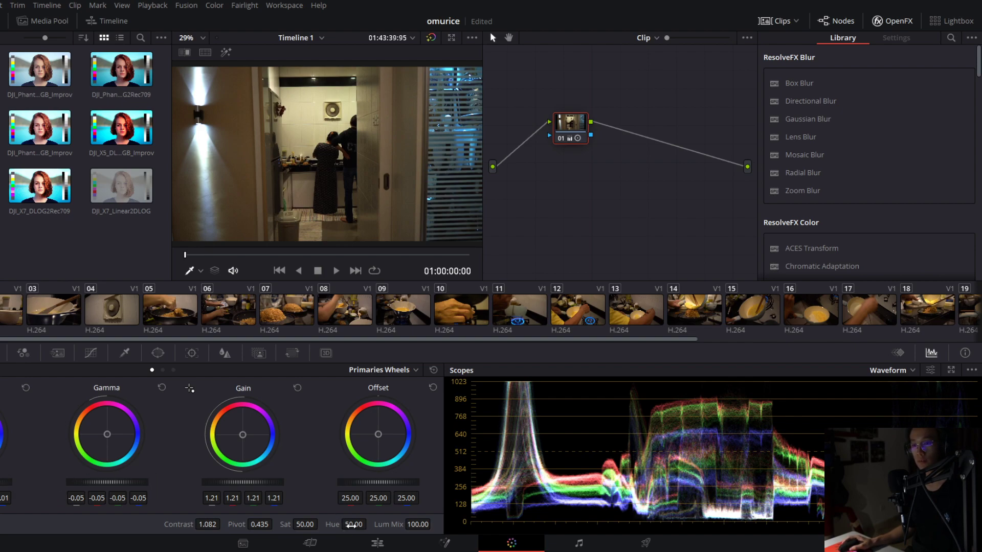
pyautogui.moveTo(304, 524); pyautogui.dragTo(321, 523)
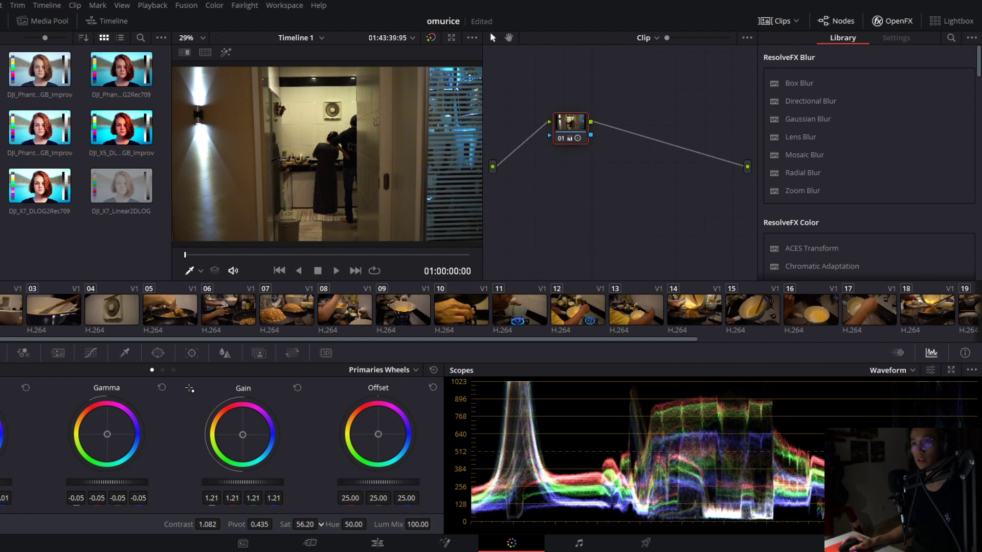
pyautogui.scroll(-1, 204, 524)
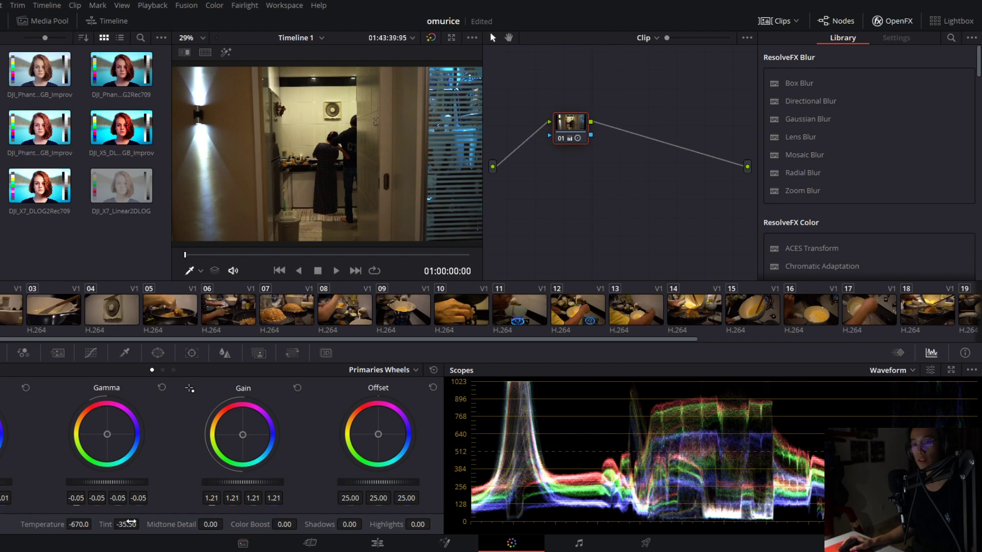
pyautogui.moveTo(82, 527); pyautogui.dragTo(142, 525)
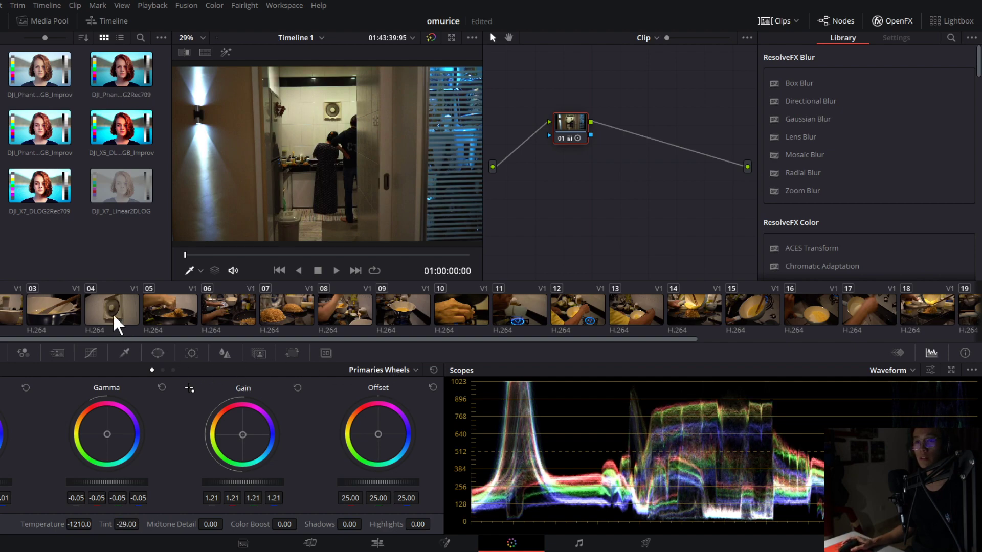
# Compare the first clip with and without its color grade.
pyautogui.click(435, 35)
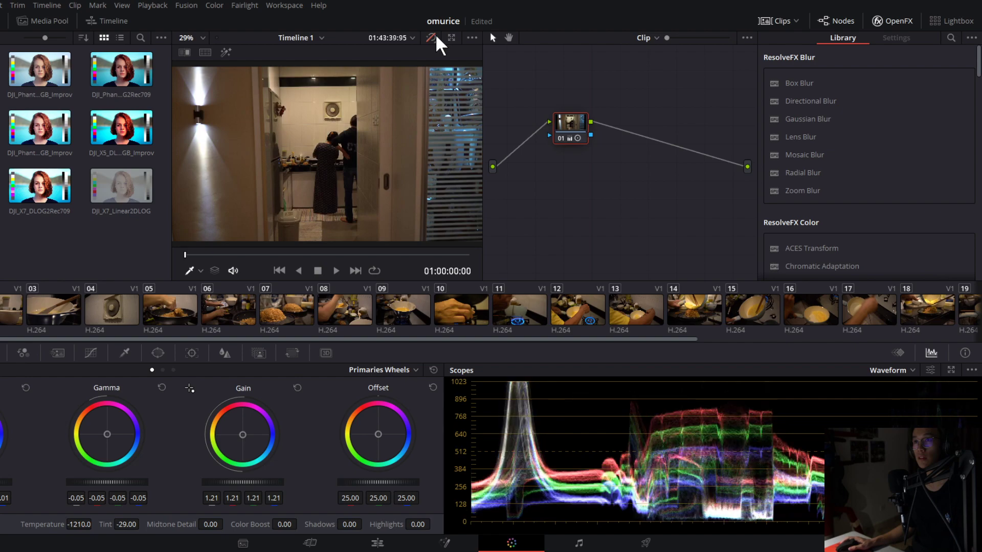
pyautogui.click(434, 34)
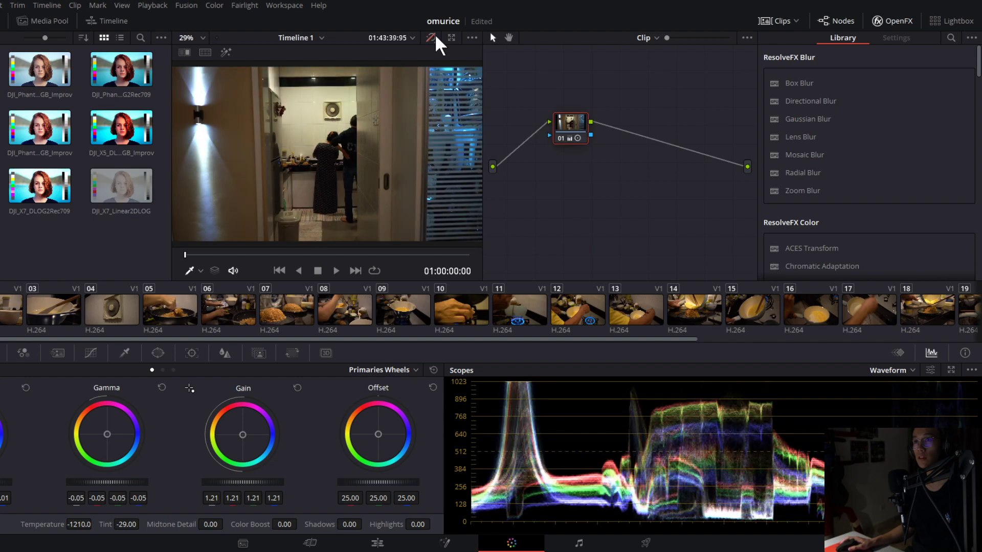
pyautogui.click(435, 34)
pyautogui.click(435, 34)
# Copy the first clip's grade onto the following clips up to clip 05.
pyautogui.press('Down')
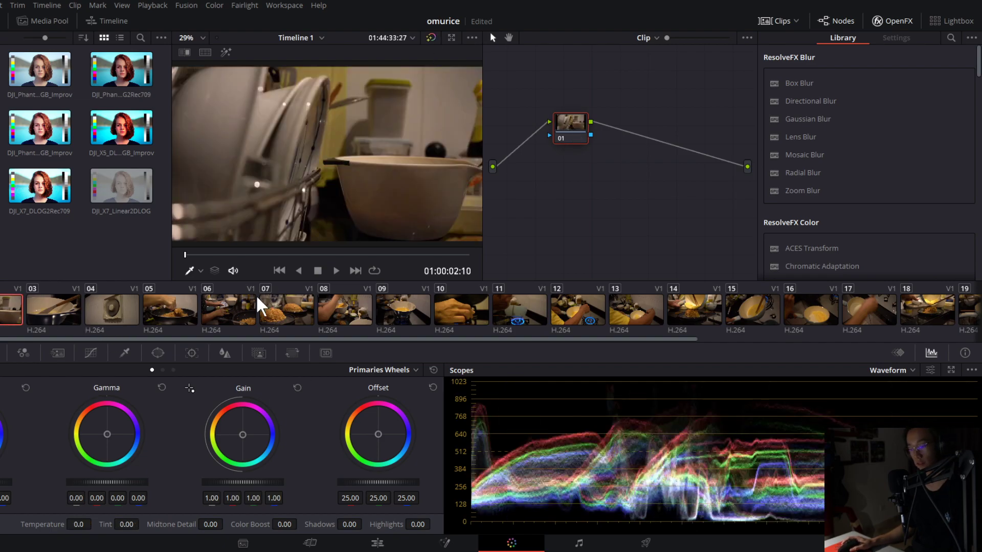
pyautogui.click(51, 310)
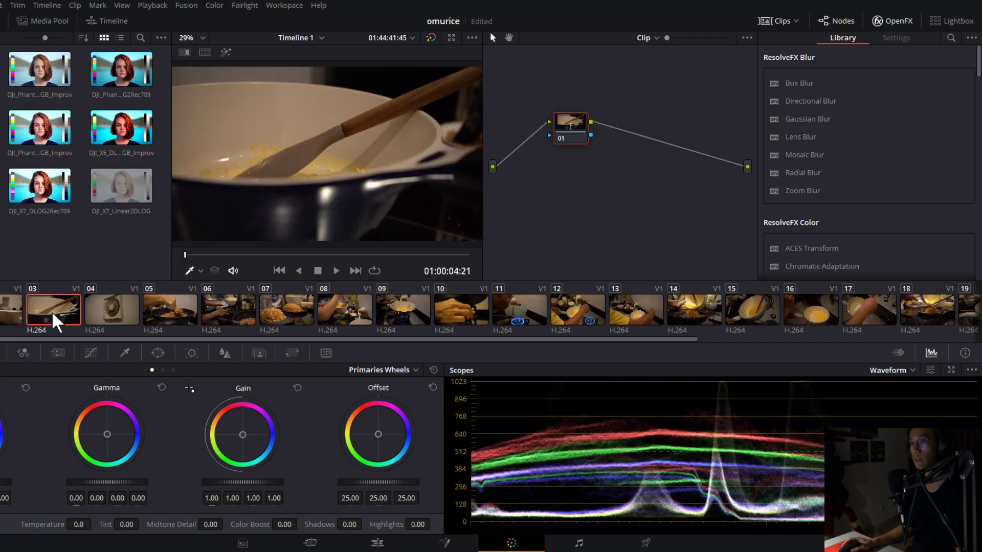
pyautogui.click(88, 307)
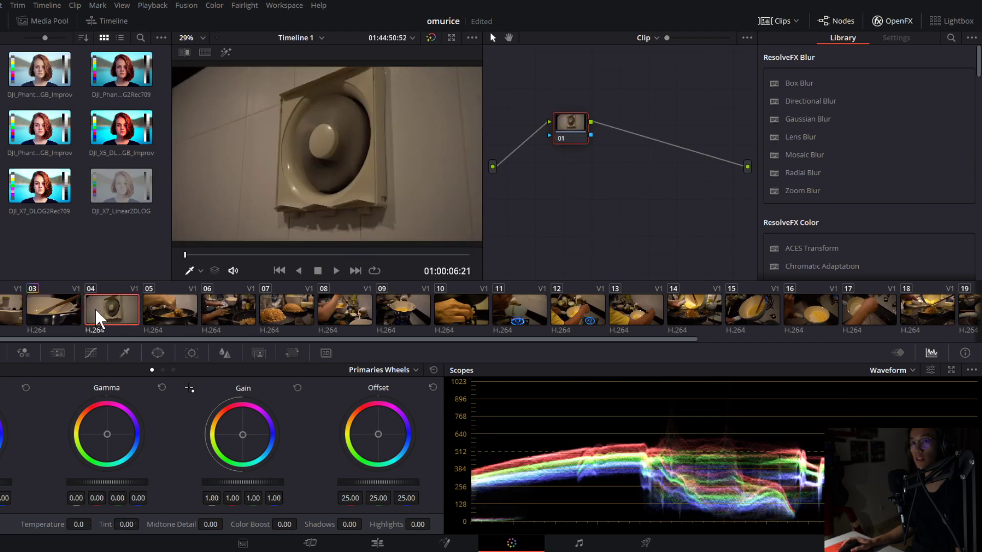
pyautogui.click(177, 298)
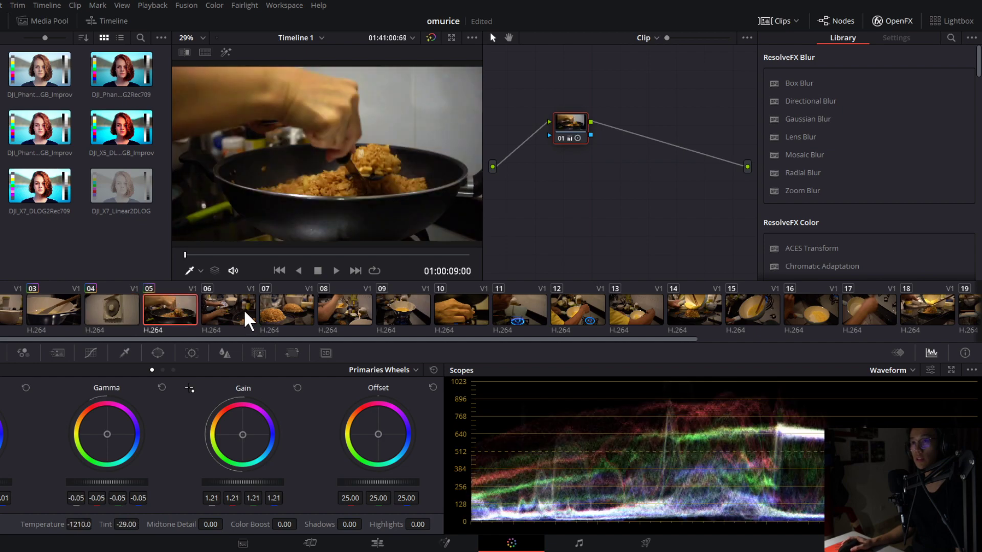
pyautogui.click(250, 306)
# On clip 05, raise the Lift slightly and set Gamma to -0.09, Gain to 1.36 and Contrast to 0.992.
pyautogui.click(156, 309)
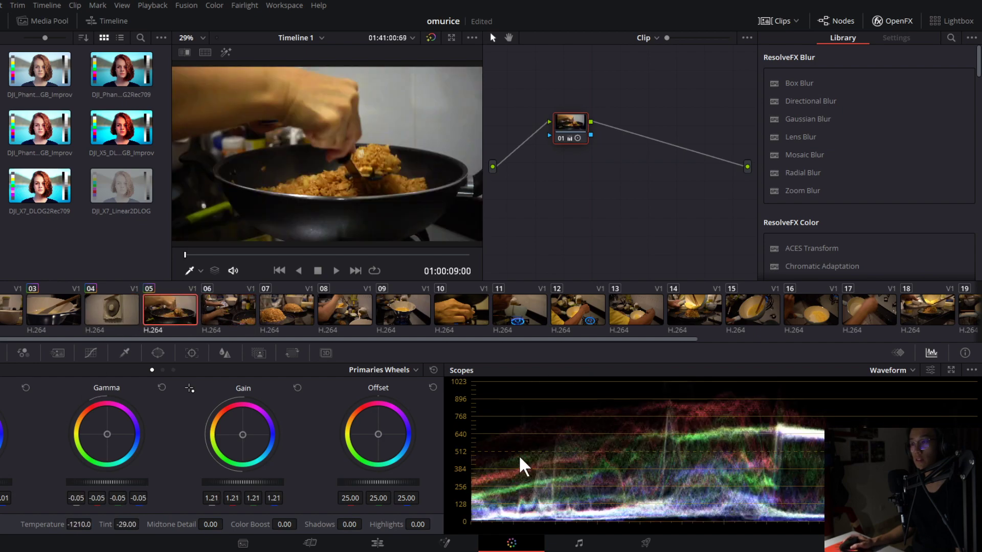
pyautogui.moveTo(7, 482); pyautogui.dragTo(2, 482)
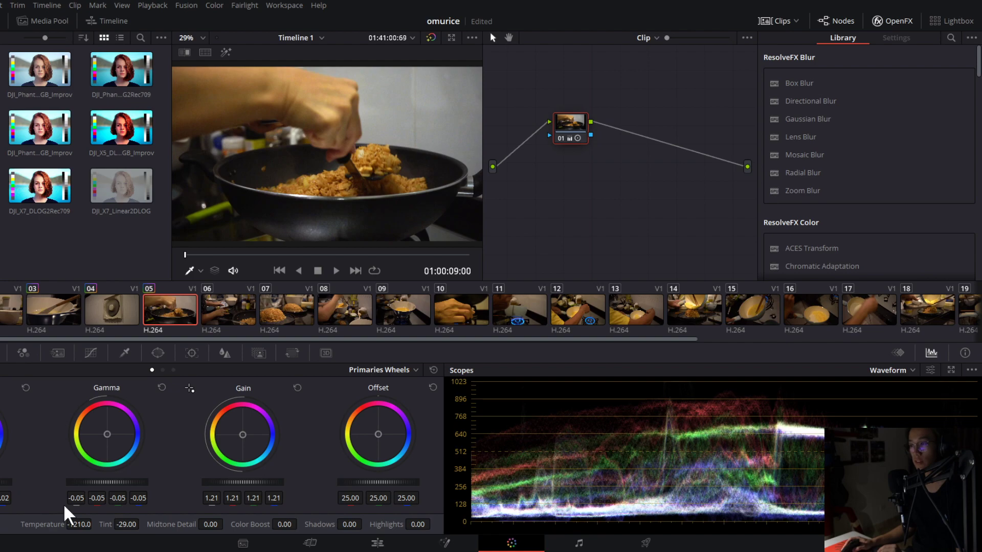
pyautogui.moveTo(276, 482); pyautogui.dragTo(317, 482)
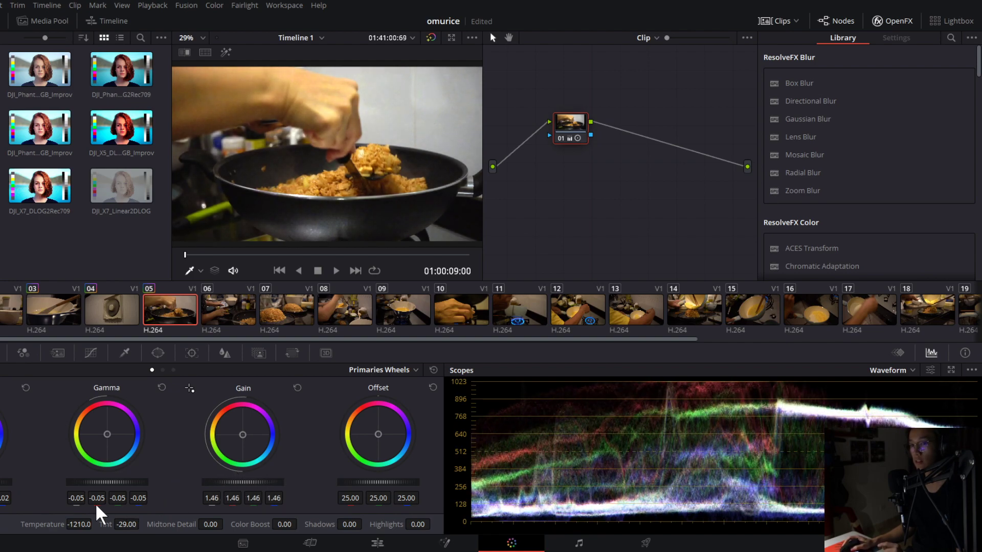
pyautogui.moveTo(123, 482); pyautogui.dragTo(114, 482)
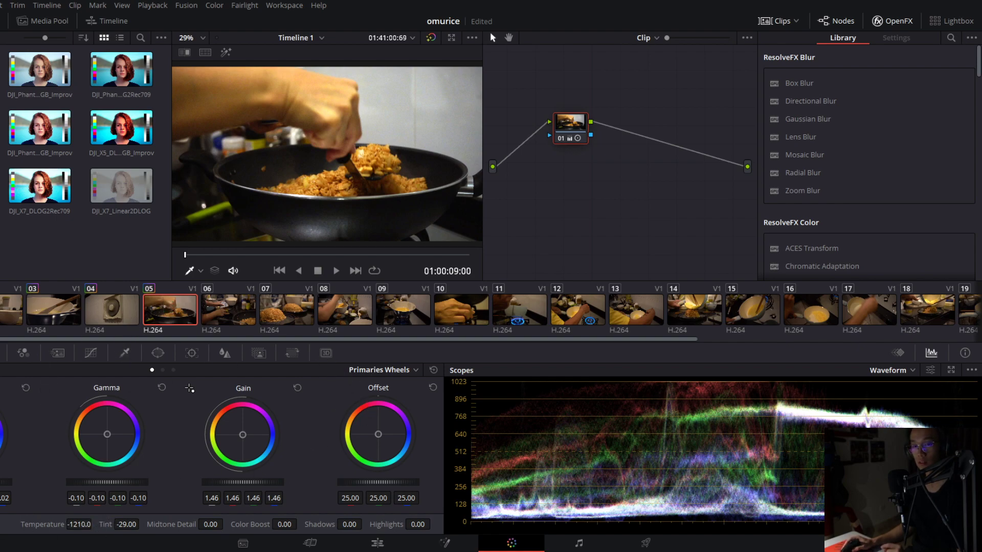
pyautogui.scroll(-1, 117, 524)
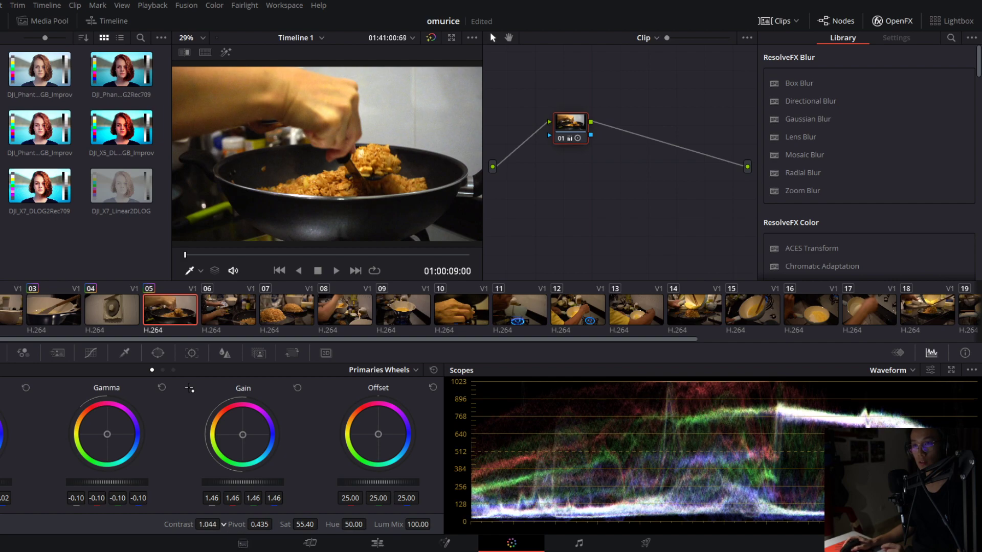
pyautogui.moveTo(207, 524); pyautogui.dragTo(195, 524)
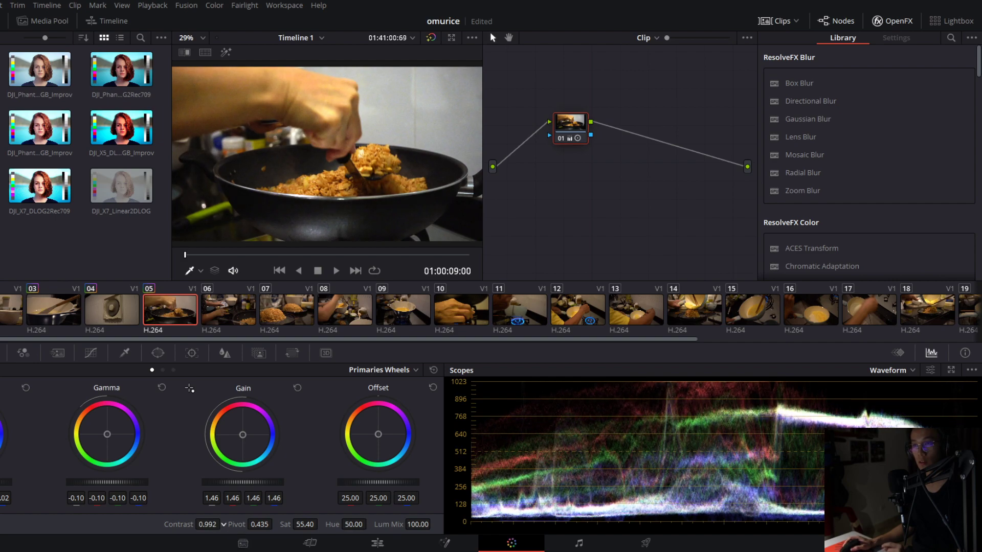
pyautogui.moveTo(247, 482); pyautogui.dragTo(240, 482)
pyautogui.moveTo(143, 482); pyautogui.dragTo(143, 482)
pyautogui.moveTo(71, 482); pyautogui.dragTo(75, 482)
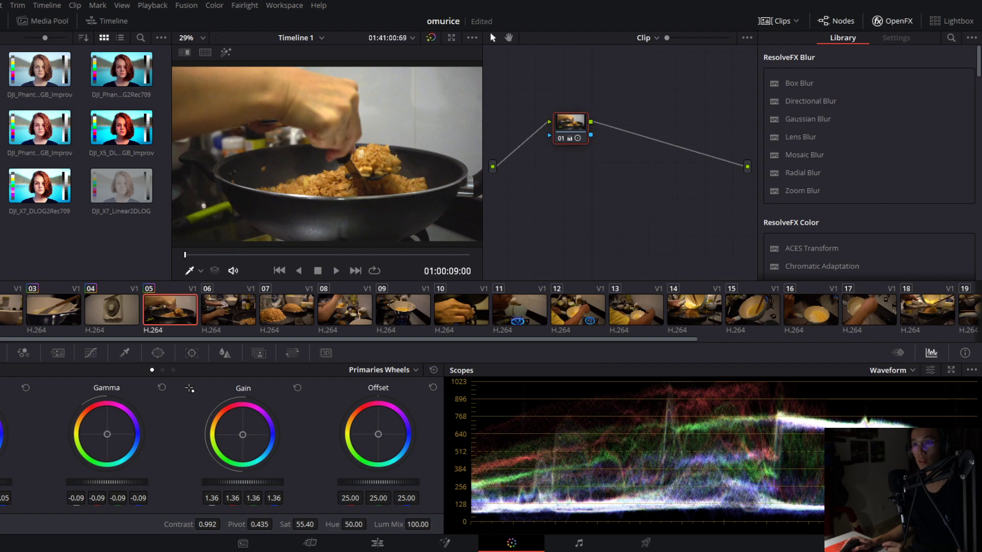
# Refine clip 05 with Gamma -0.13, Gain 1.38, Contrast 1.024 and Offset red 22.41, green 21.69, blue 21.86.
pyautogui.moveTo(134, 482); pyautogui.dragTo(102, 483)
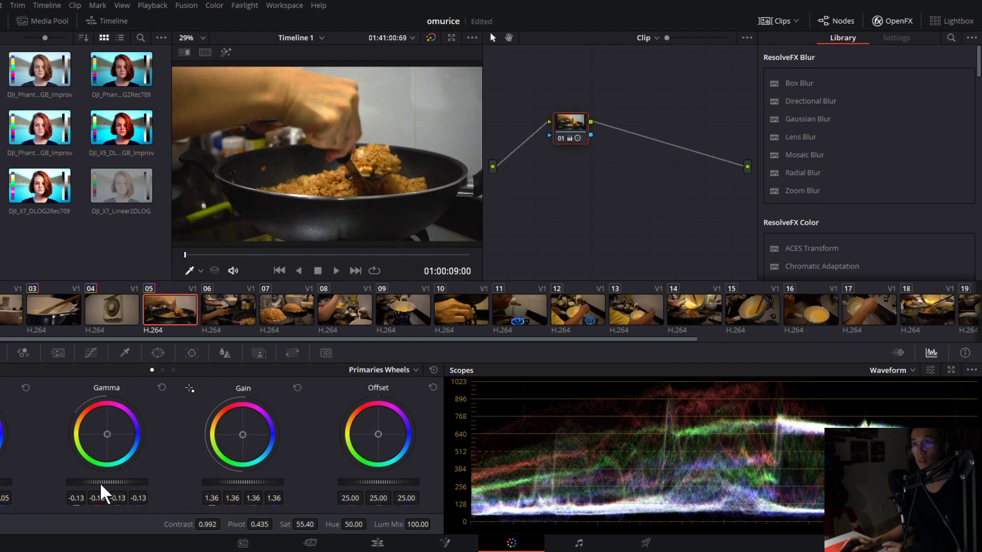
pyautogui.moveTo(212, 483); pyautogui.dragTo(215, 483)
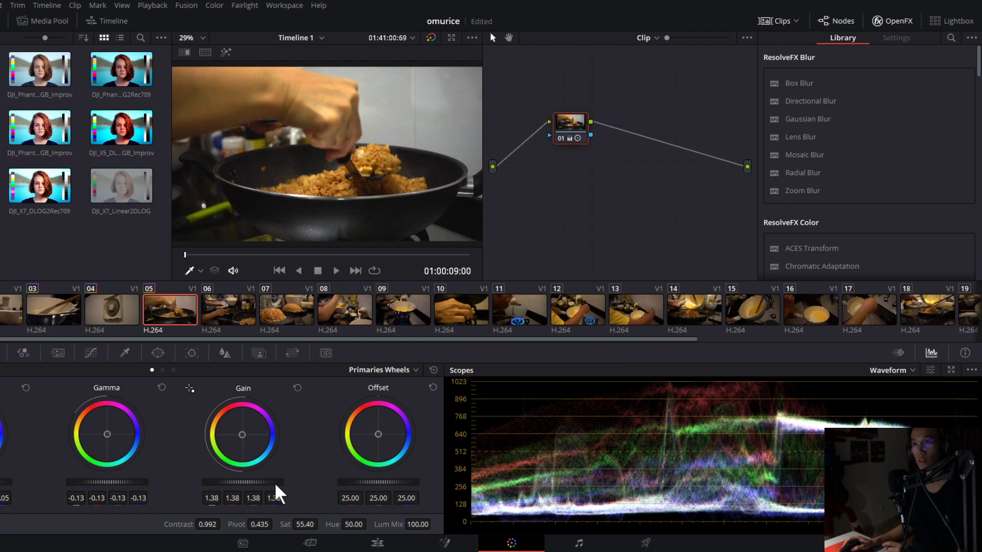
pyautogui.moveTo(223, 523); pyautogui.dragTo(239, 524)
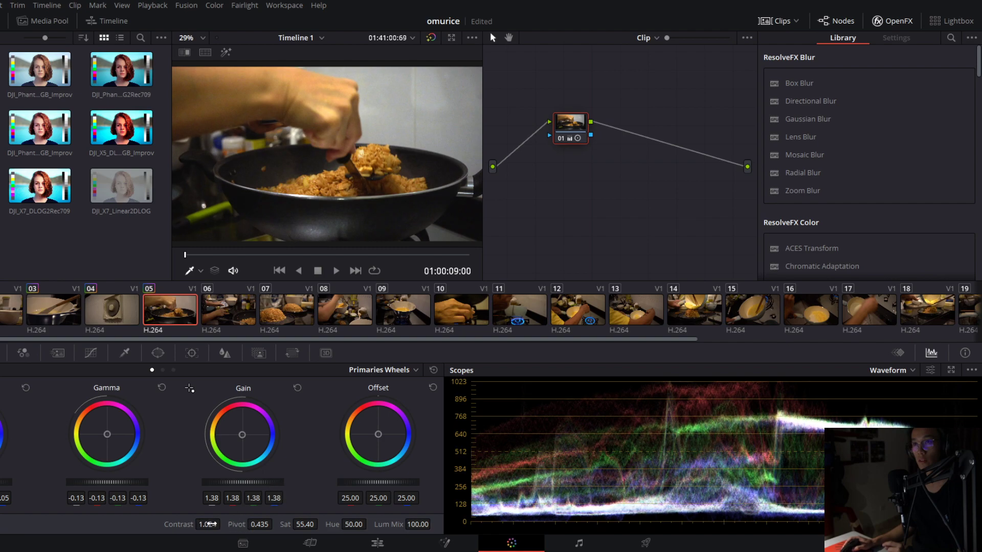
pyautogui.moveTo(418, 482); pyautogui.dragTo(385, 482)
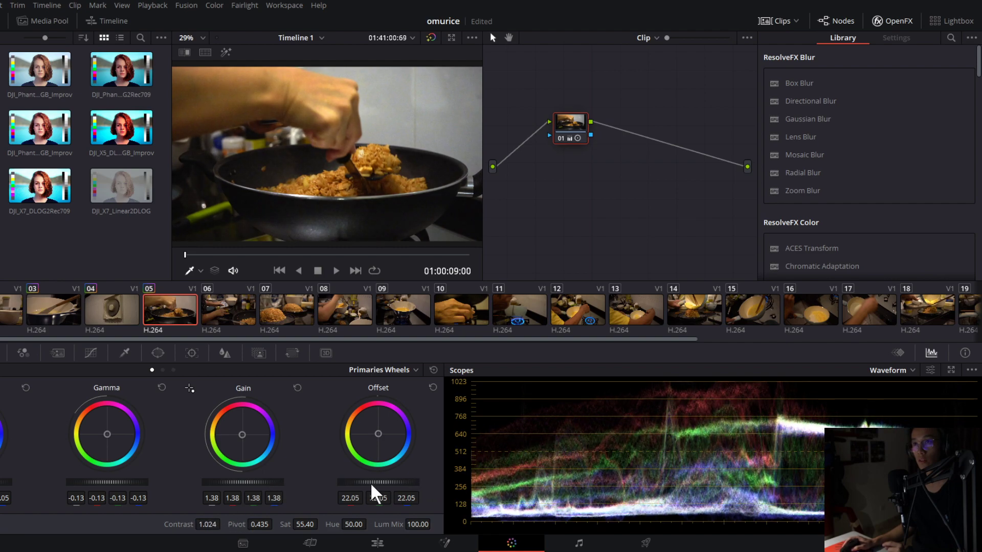
pyautogui.moveTo(378, 434); pyautogui.dragTo(377, 434)
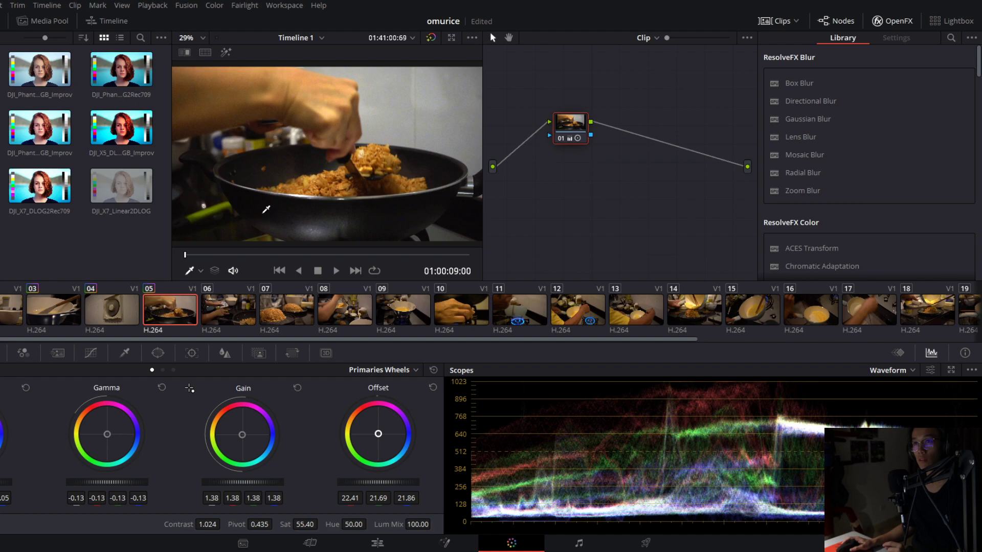
# Compare clip 05 with neighbouring clip 04 and with its own ungraded version.
pyautogui.click(125, 307)
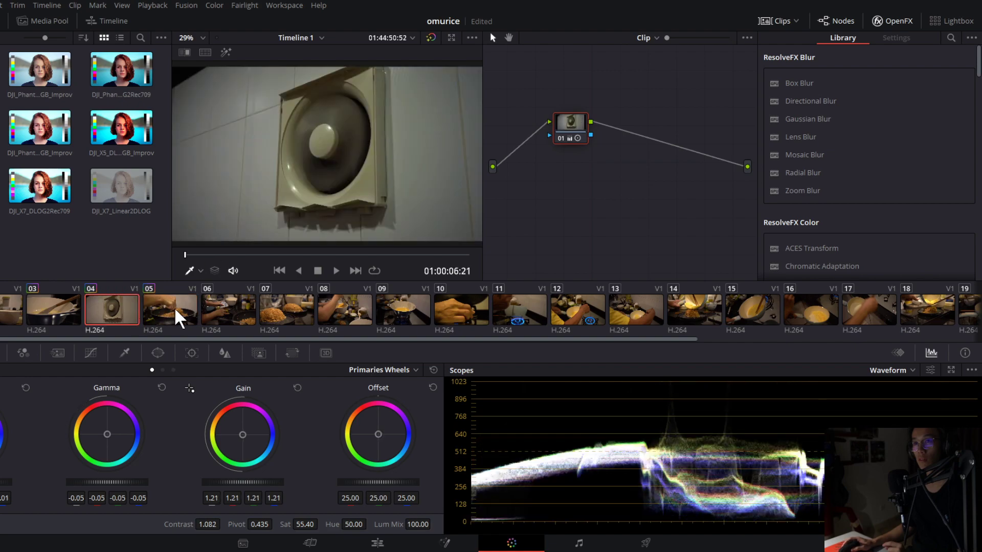
pyautogui.click(174, 307)
pyautogui.click(130, 302)
pyautogui.click(176, 312)
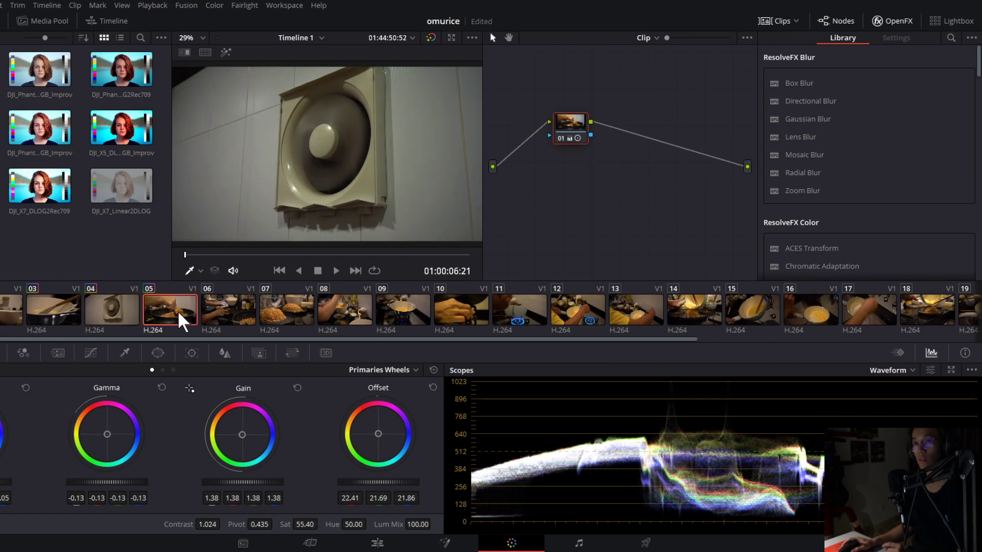
pyautogui.click(431, 38)
pyautogui.click(430, 38)
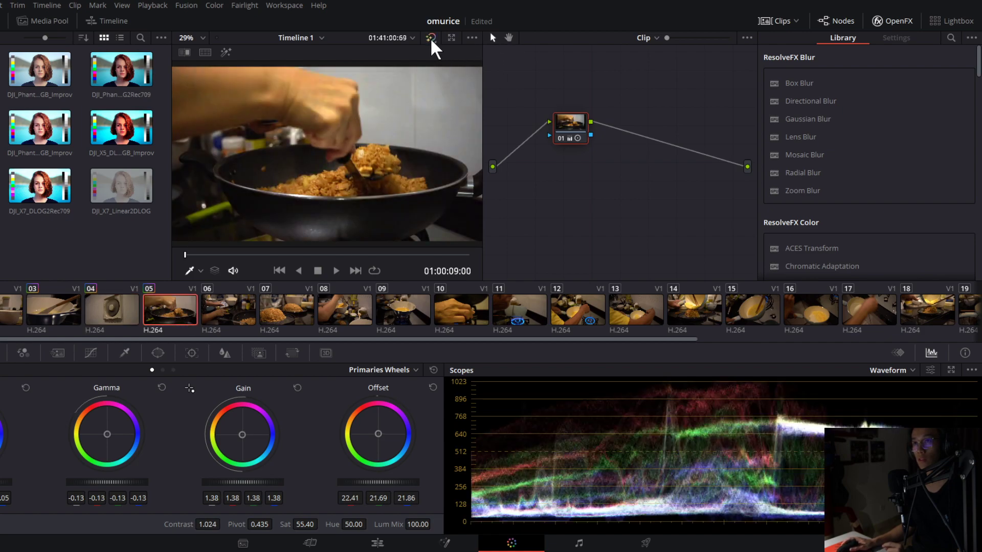
# Paste clip 05's grade onto clip 06 and set its Gain to 1.54 and Gamma to -0.16.
pyautogui.click(232, 312)
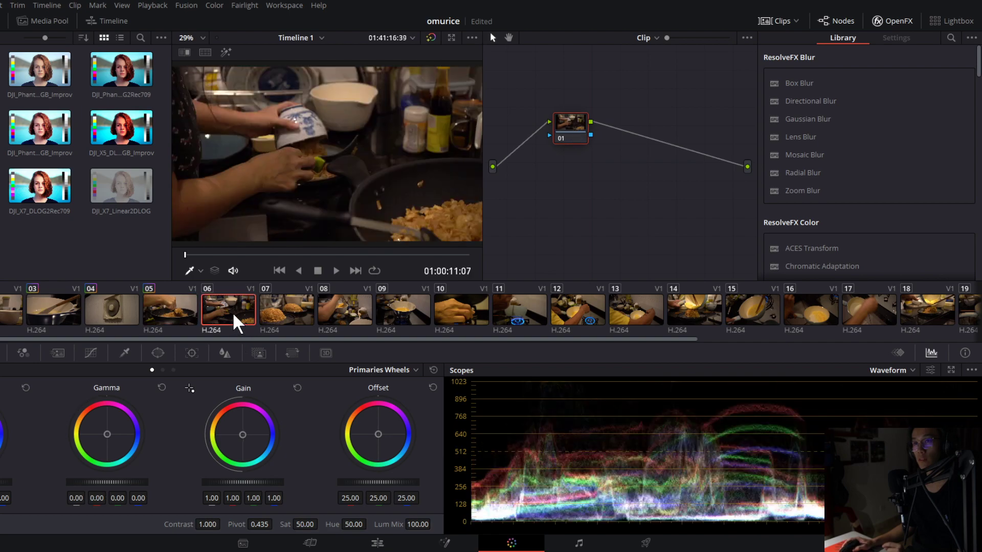
pyautogui.hotkey('ctrl', 'v')
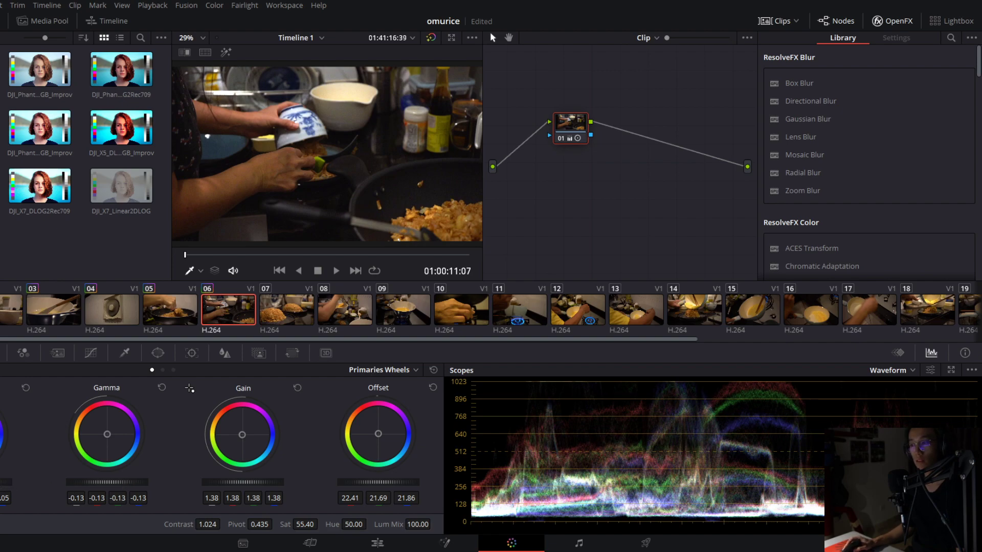
pyautogui.moveTo(238, 481); pyautogui.dragTo(259, 483)
pyautogui.moveTo(148, 483); pyautogui.dragTo(138, 483)
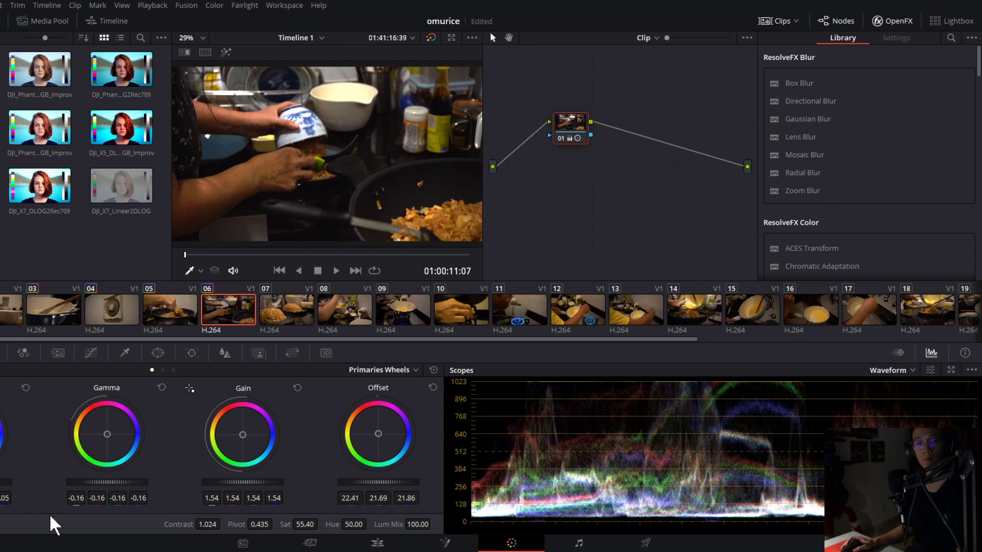
# Set clip 06's Temperature to -610, Tint to -44.00, Gain to 1.60 and Gamma to -0.18, raising the Lift slightly.
pyautogui.scroll(-1, 189, 389)
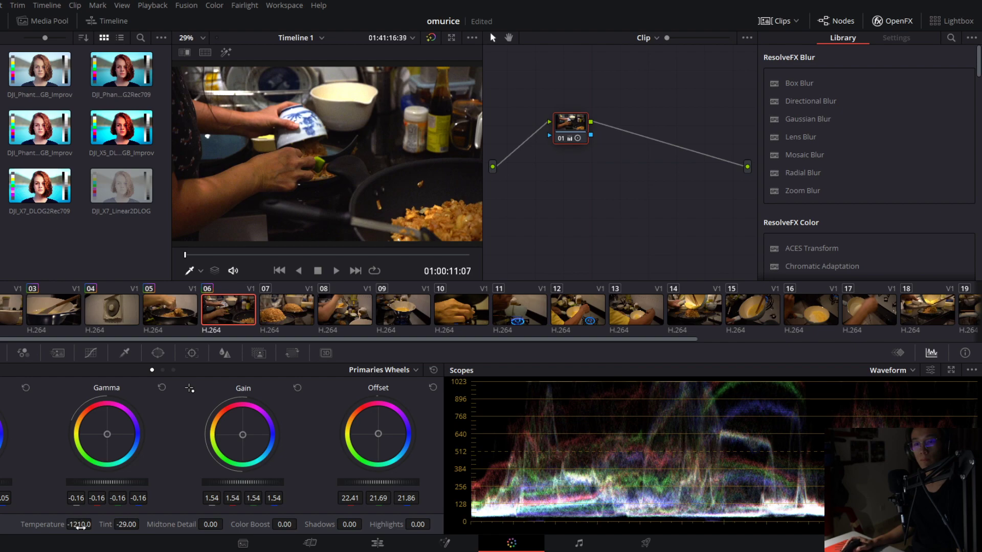
pyautogui.moveTo(81, 527); pyautogui.dragTo(142, 524)
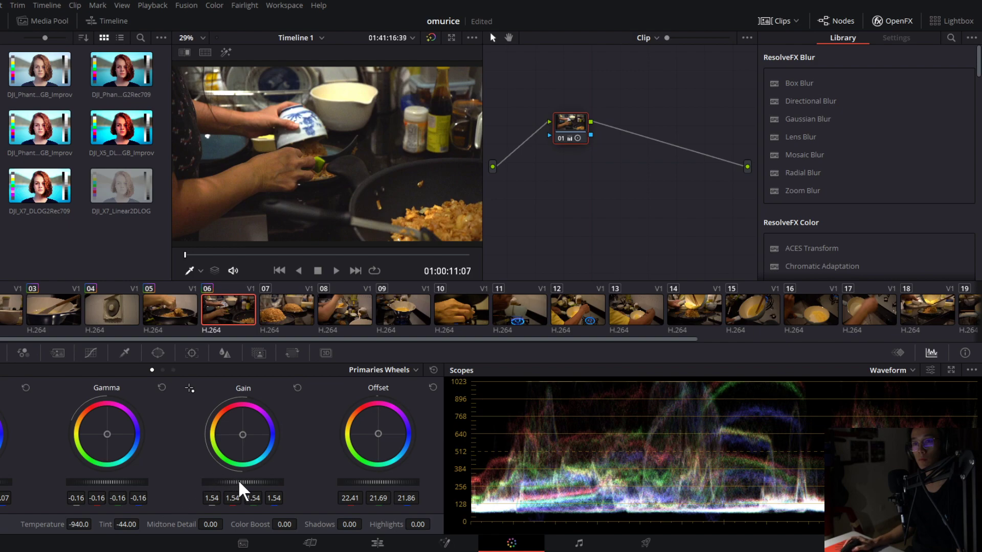
pyautogui.moveTo(238, 481); pyautogui.dragTo(246, 481)
pyautogui.moveTo(117, 485); pyautogui.dragTo(112, 485)
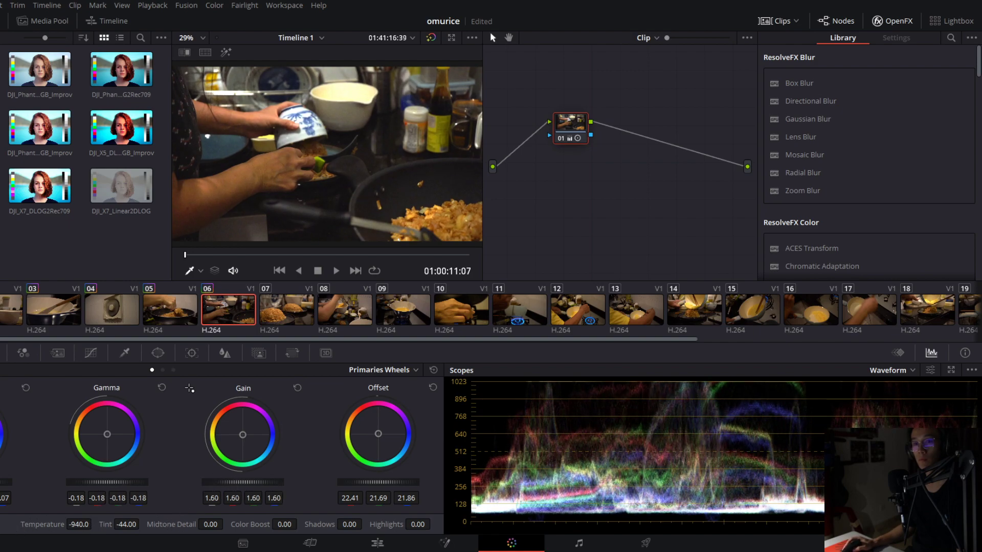
pyautogui.moveTo(82, 524); pyautogui.dragTo(95, 523)
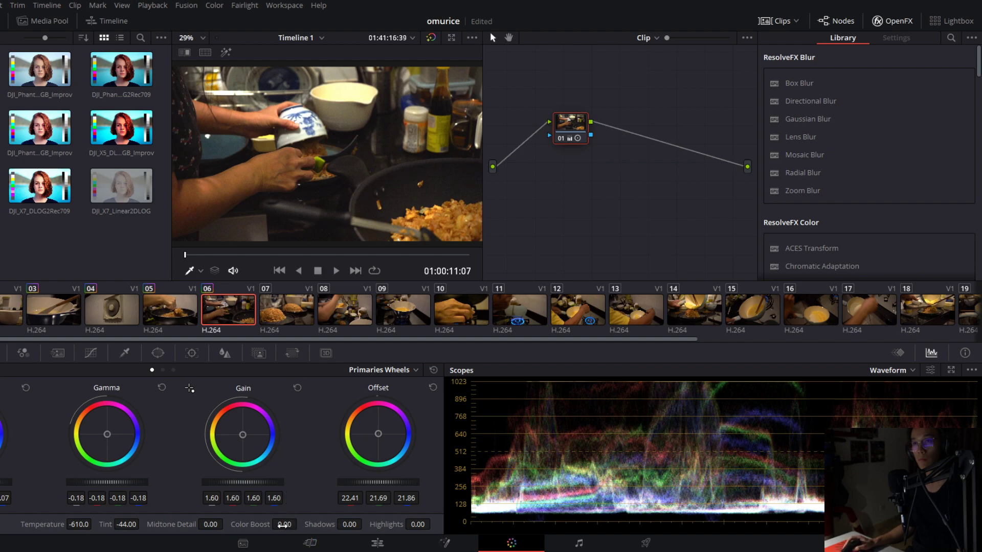
# Set clip 06's Saturation to 54.20 and bypass the grade for a before-and-after comparison.
pyautogui.scroll(-3, 307, 524)
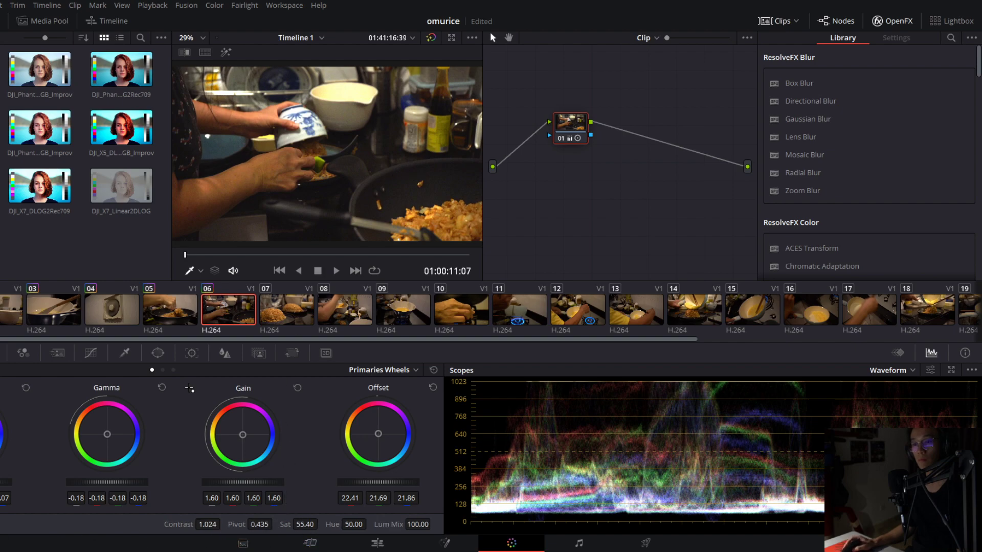
pyautogui.scroll(5, 321, 524)
pyautogui.click(429, 39)
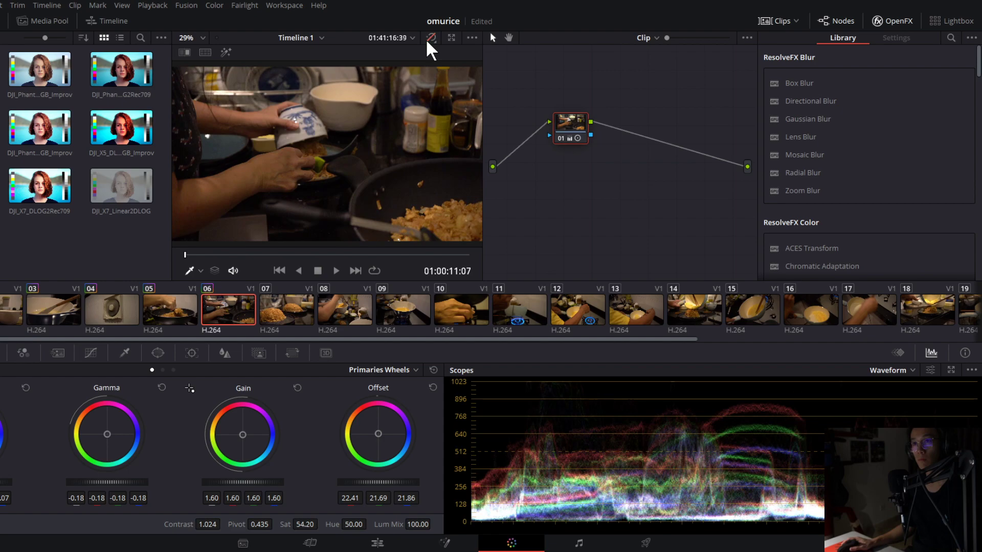
# Re-enable clip 06's grade, lower its Offset to 20.21, 19.49 and 19.66, and compare it with the ungraded version.
pyautogui.click(430, 39)
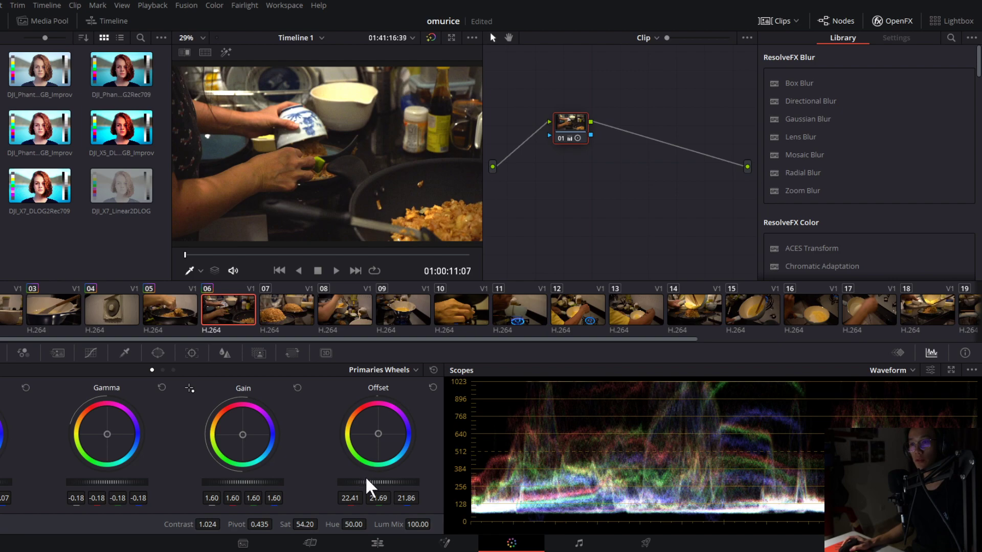
pyautogui.moveTo(365, 478); pyautogui.dragTo(350, 479)
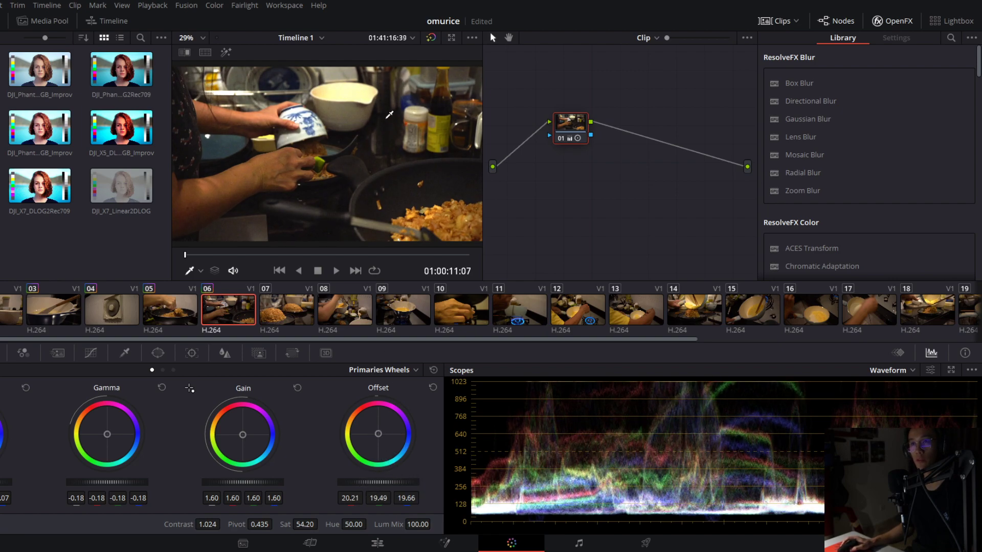
pyautogui.click(430, 37)
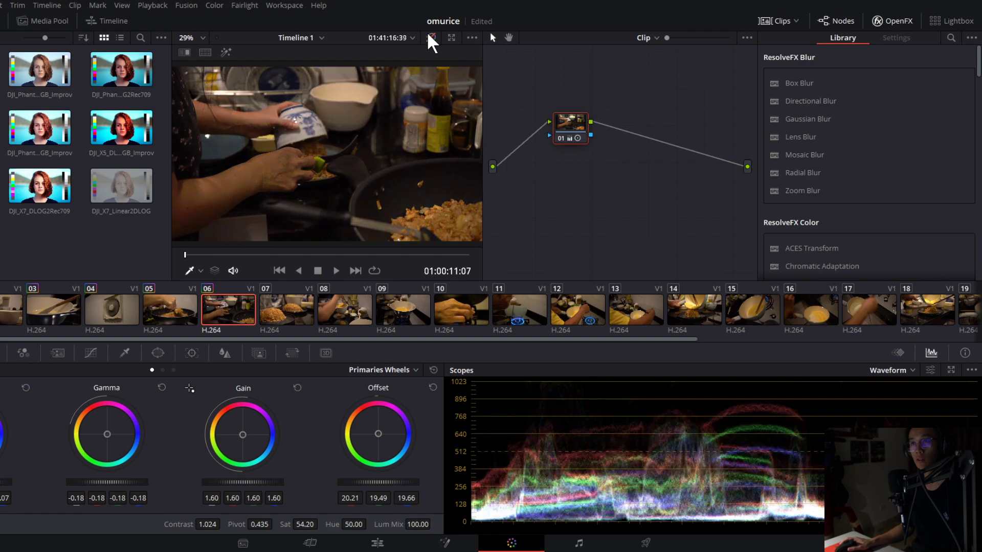
pyautogui.click(430, 37)
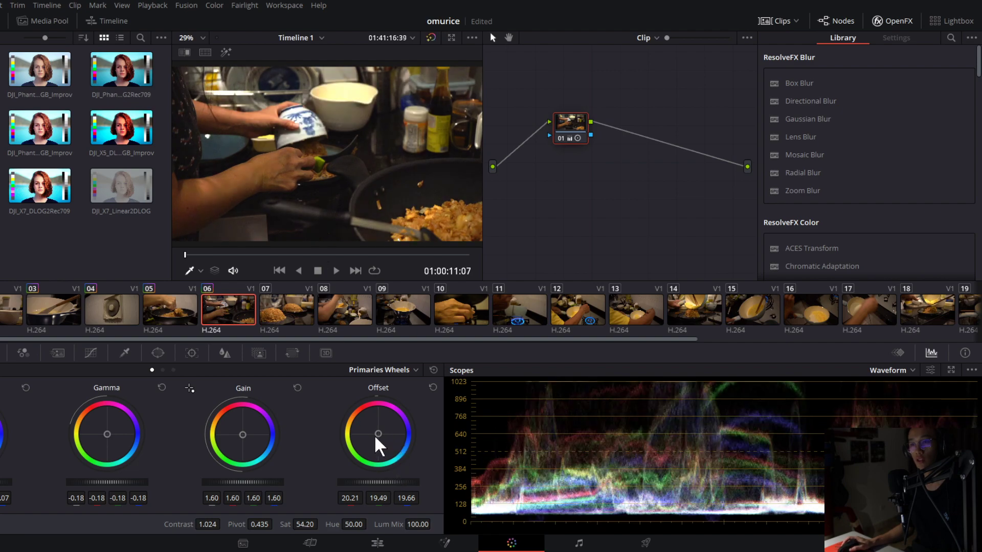
# Shift clip 06's Offset toward blue to 19.32, 19.06 and 25.21, set Gain to 1.62 and Gamma to -0.17, and raise the Lift slightly.
pyautogui.moveTo(381, 428); pyautogui.dragTo(397, 426)
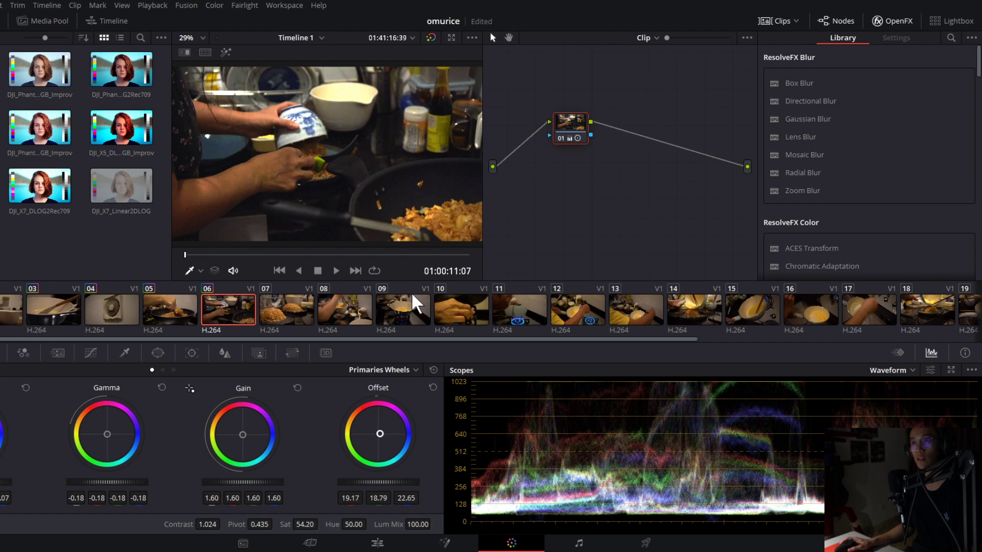
pyautogui.moveTo(382, 432); pyautogui.dragTo(381, 434)
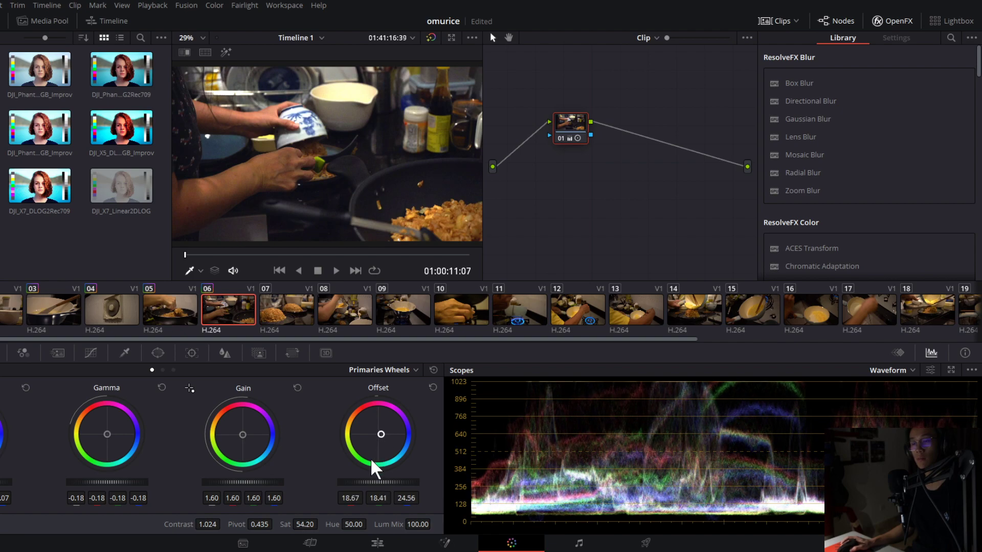
pyautogui.moveTo(370, 482)
pyautogui.mouseDown()
pyautogui.moveTo(360, 482)
pyautogui.moveTo(370, 481)
pyautogui.mouseUp()
pyautogui.moveTo(242, 481); pyautogui.dragTo(246, 482)
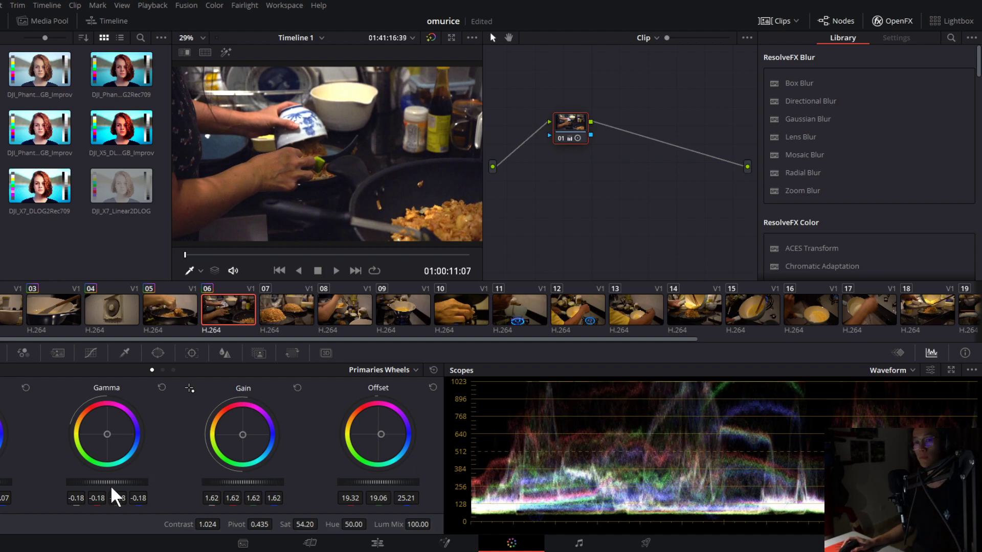
pyautogui.moveTo(110, 482); pyautogui.dragTo(109, 482)
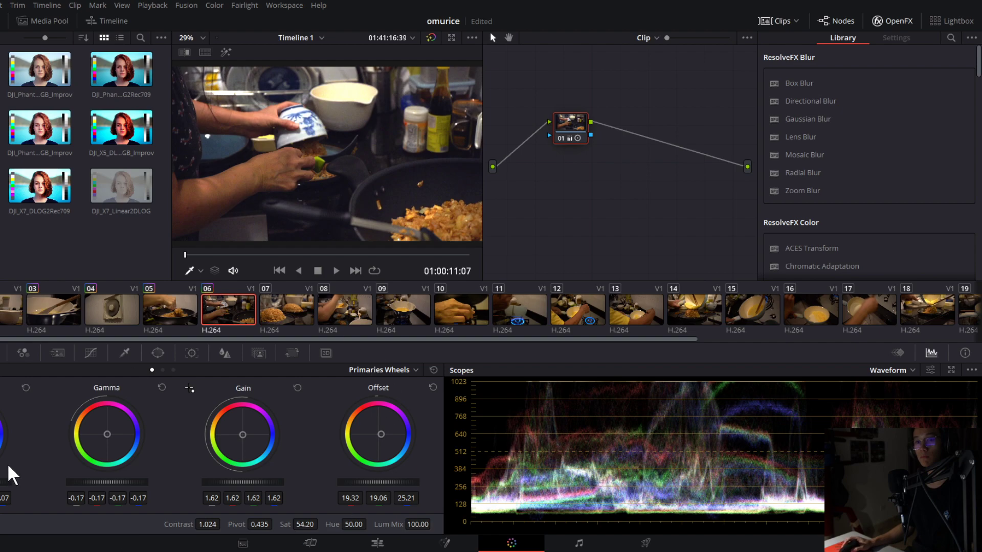
pyautogui.moveTo(6, 482); pyautogui.dragTo(8, 482)
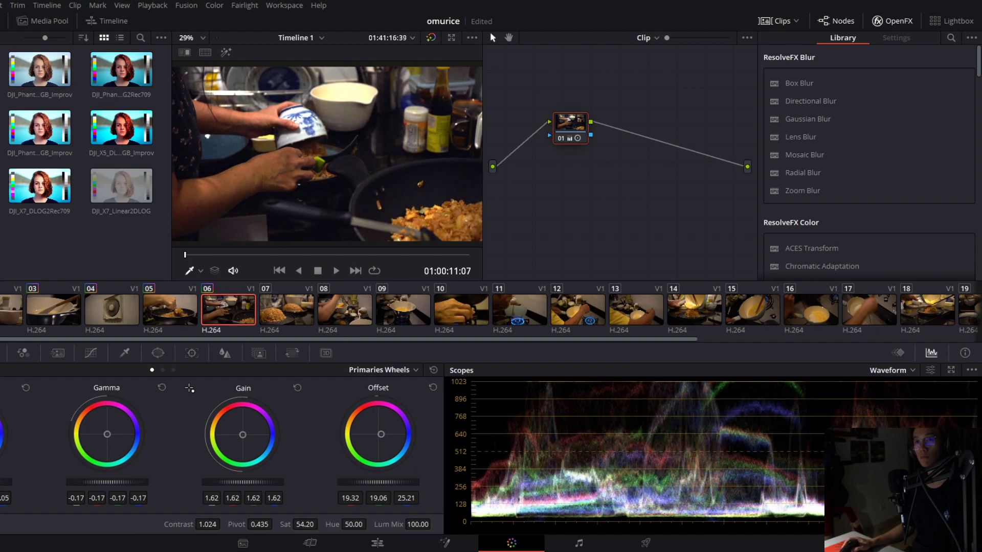
# Bypass and re-enable clip 06's grade several times to compare it before and after grading.
pyautogui.click(429, 39)
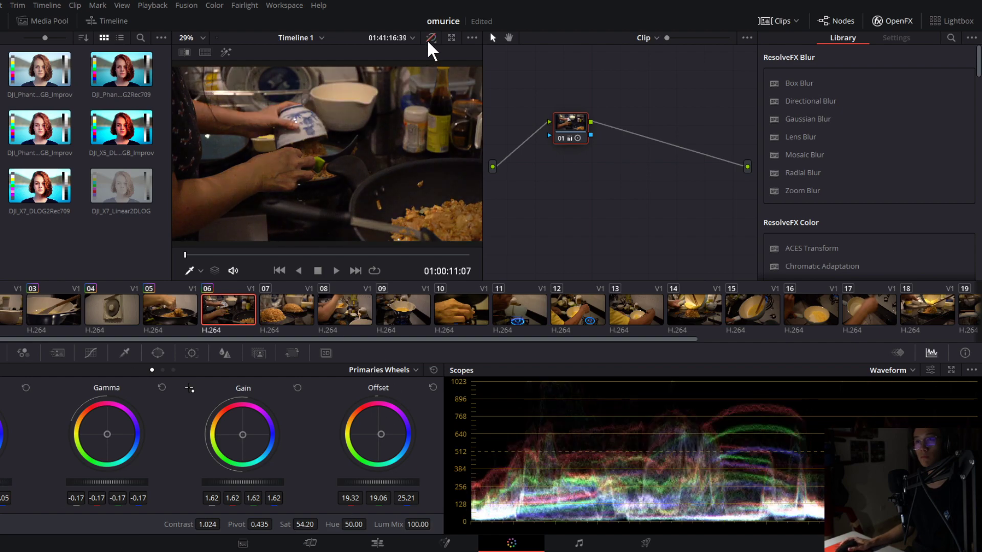
pyautogui.click(430, 38)
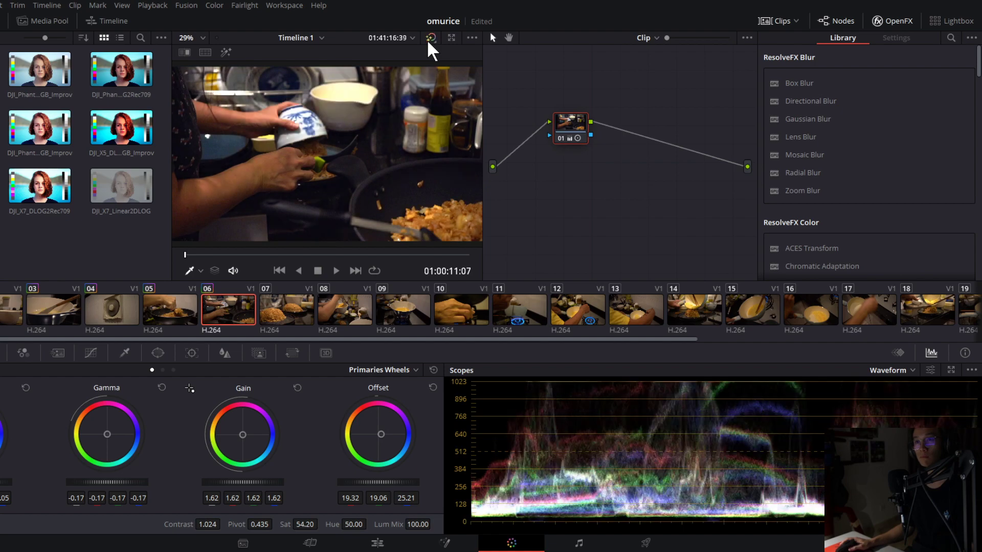
pyautogui.click(429, 38)
pyautogui.click(428, 38)
pyautogui.click(429, 39)
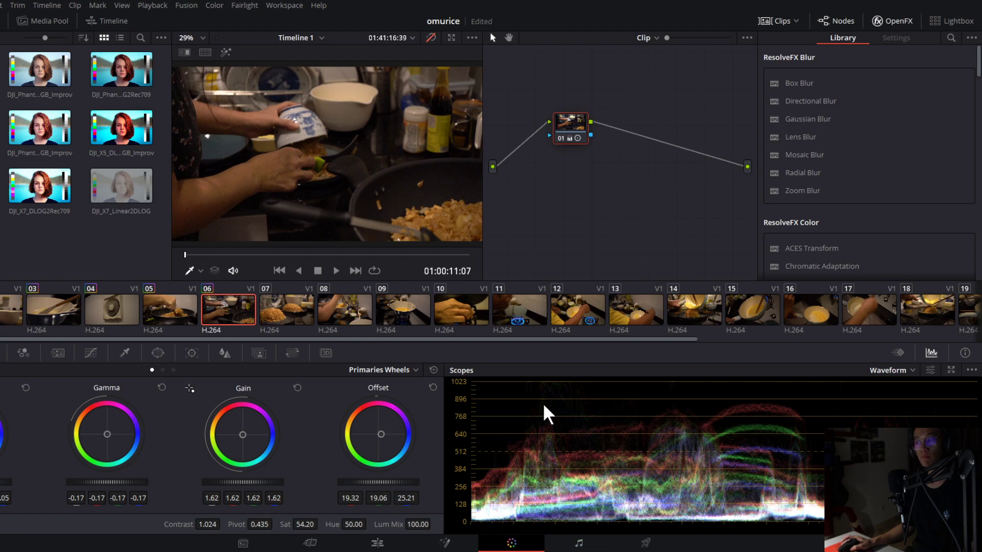
pyautogui.click(428, 37)
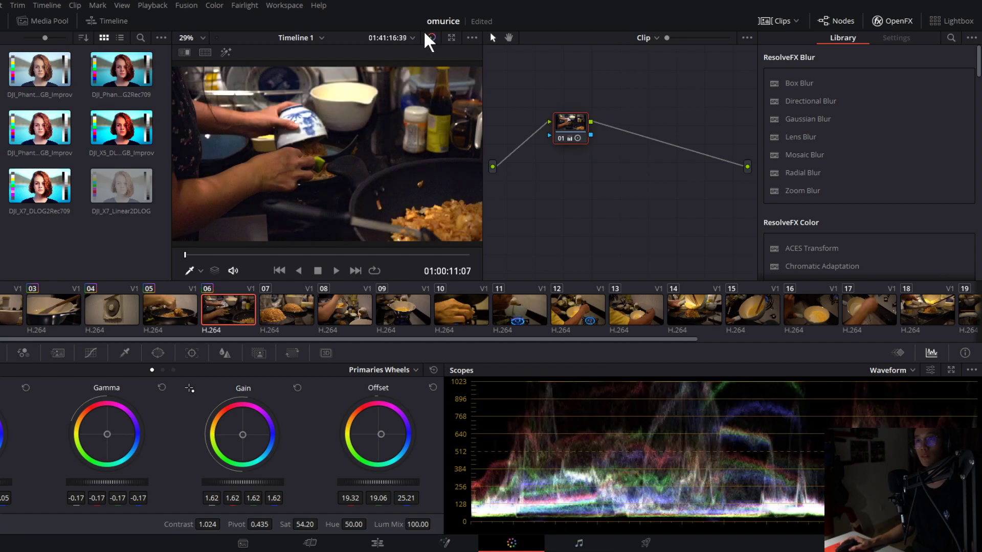
# Apply clip 06's grade to clip 07, raise the Lift slightly, set Gamma to -0.20 and Gain to 1.25, and scrub through the clip.
pyautogui.click(288, 306)
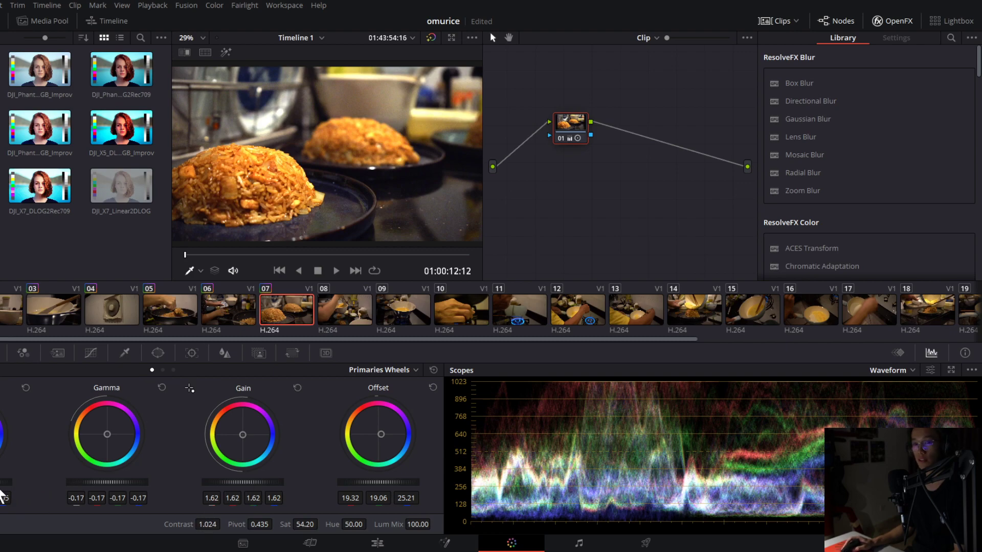
pyautogui.moveTo(0, 495); pyautogui.dragTo(1, 492)
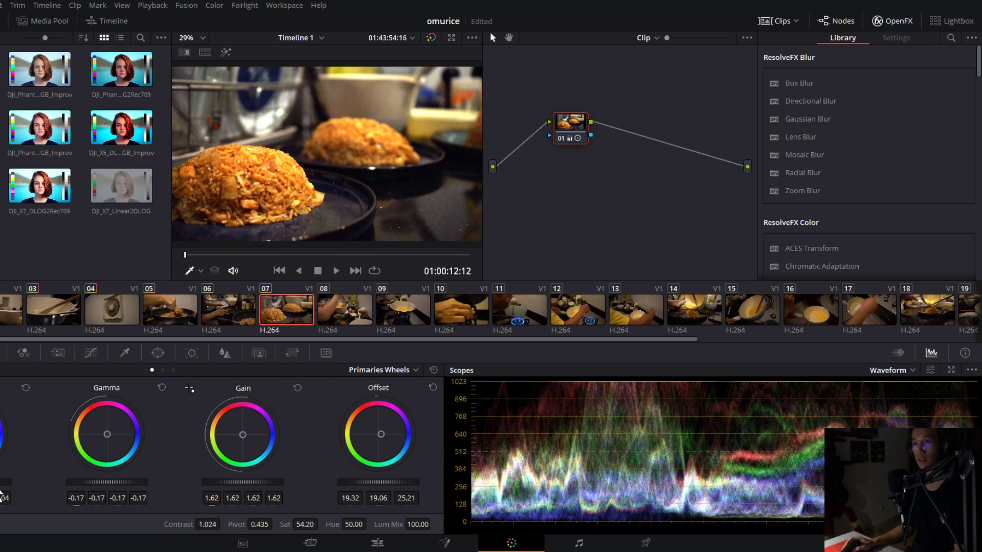
pyautogui.moveTo(256, 482); pyautogui.dragTo(128, 483)
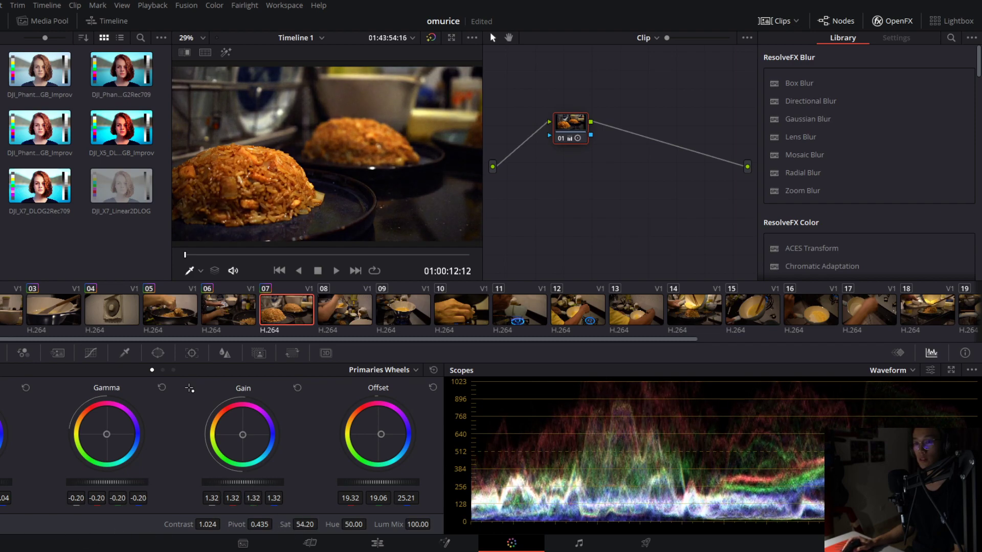
pyautogui.moveTo(263, 483); pyautogui.dragTo(253, 483)
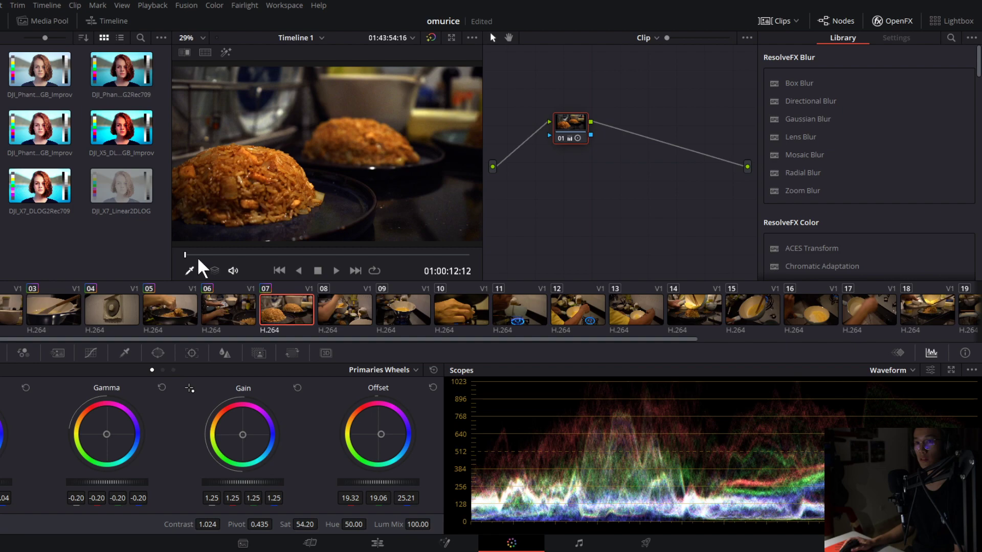
pyautogui.moveTo(197, 256); pyautogui.dragTo(427, 259)
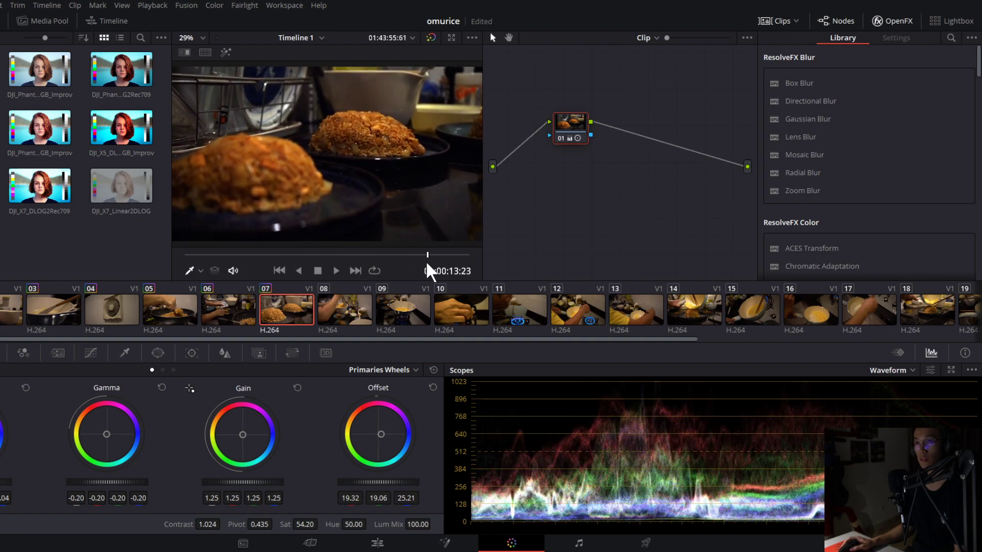
# Copy clip 06's grade onto clip 08 and set Gain to 1.54, Offset to 17.12, 16.86 and 23.01, Saturation to 50.40 and Contrast to 1.002.
pyautogui.click(369, 322)
pyautogui.middleClick(219, 302)
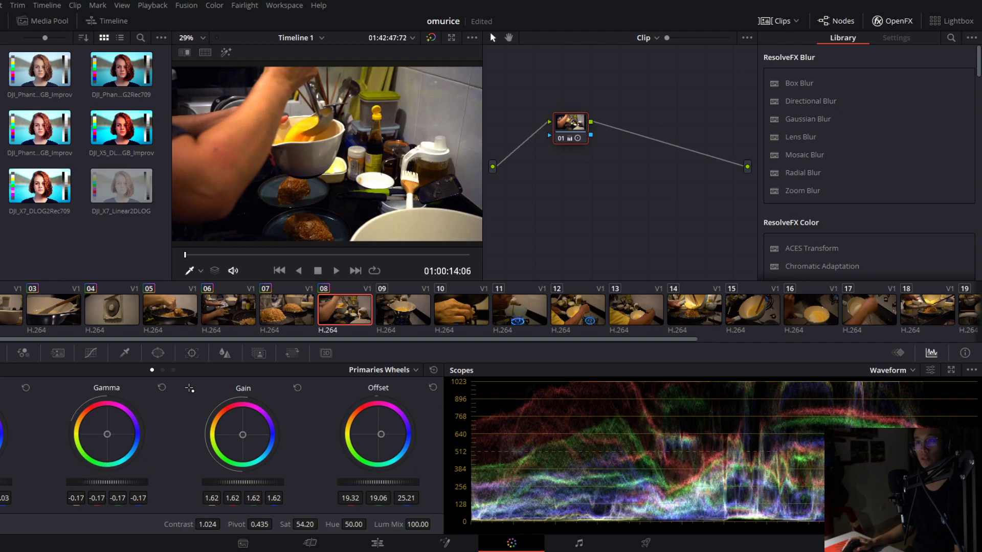
pyautogui.moveTo(247, 483); pyautogui.dragTo(227, 483)
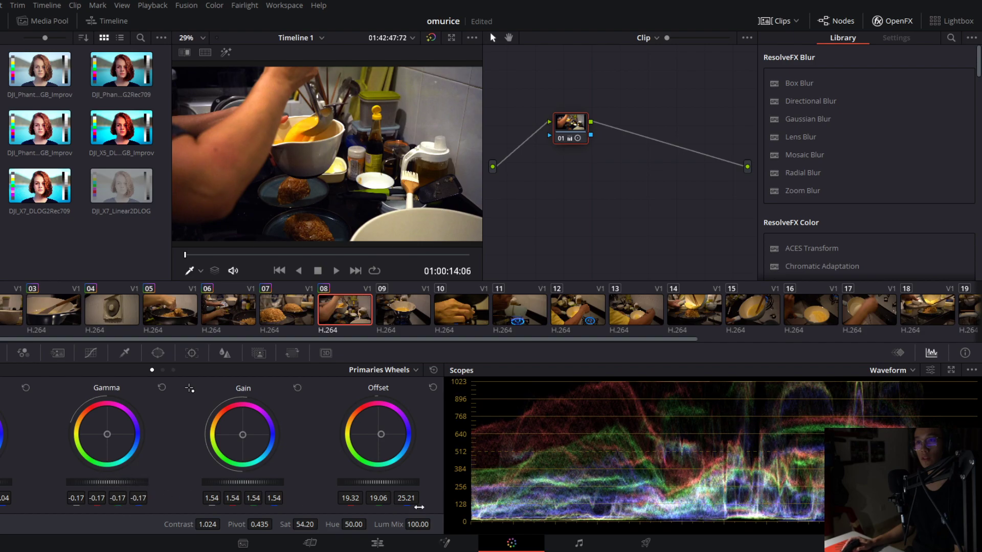
pyautogui.moveTo(418, 507); pyautogui.dragTo(401, 507)
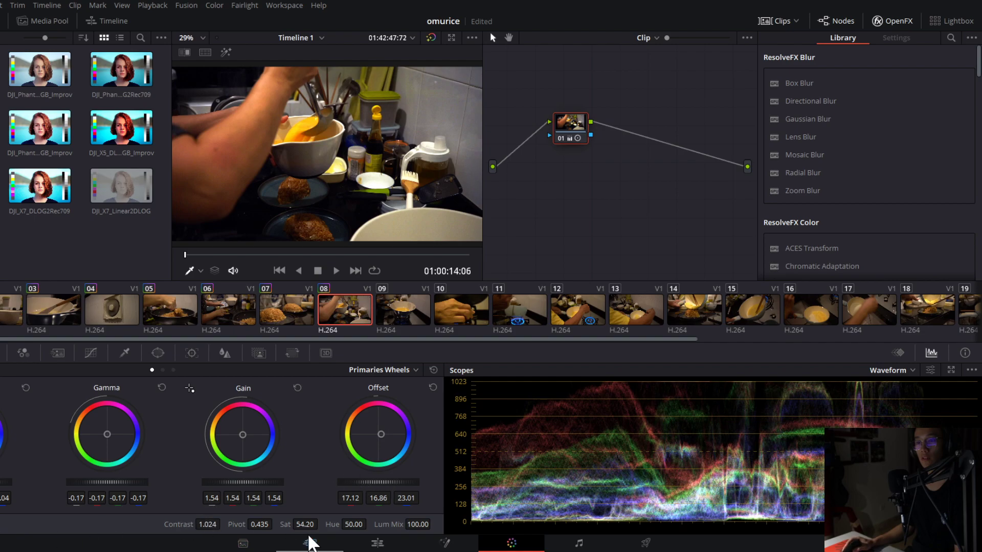
pyautogui.moveTo(305, 524); pyautogui.dragTo(299, 524)
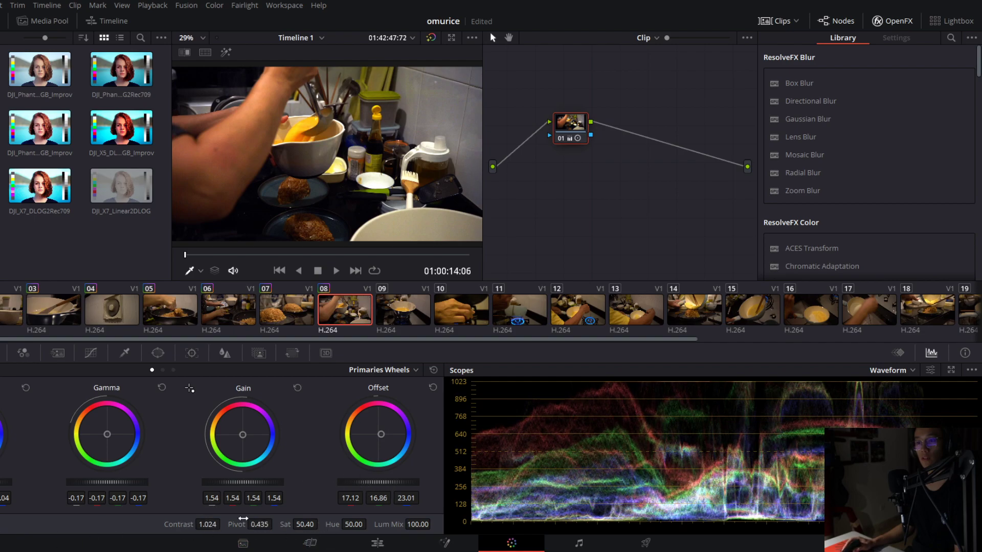
pyautogui.moveTo(207, 524); pyautogui.dragTo(203, 524)
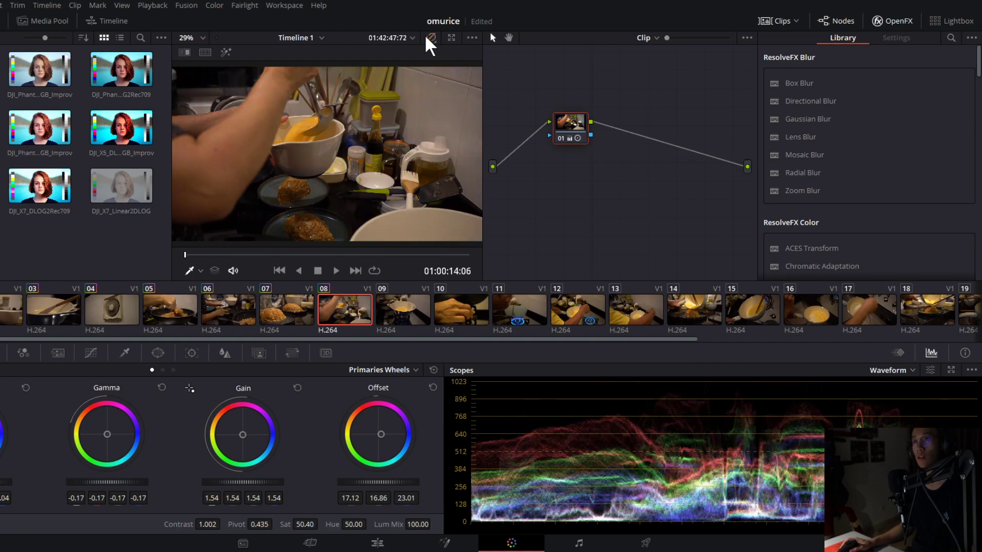
# Try clip 08's and clip 03's grades on clip 09, scrub through it and compare it with clip 08.
pyautogui.click(410, 318)
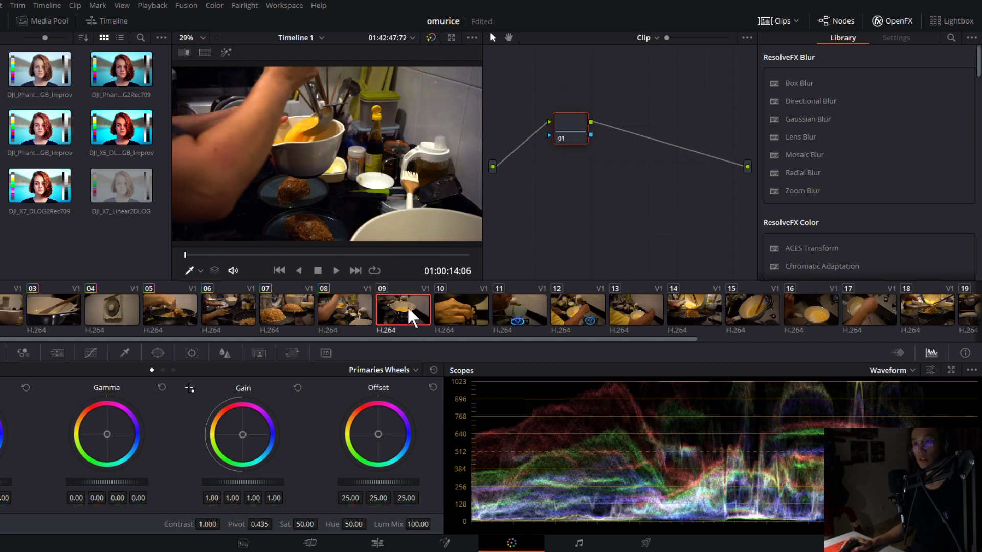
pyautogui.middleClick(359, 298)
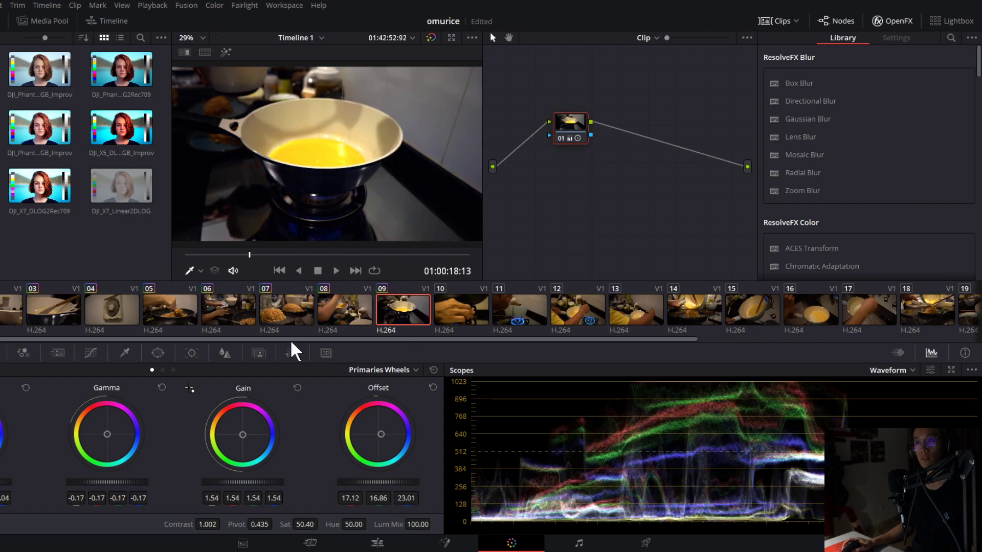
pyautogui.middleClick(57, 307)
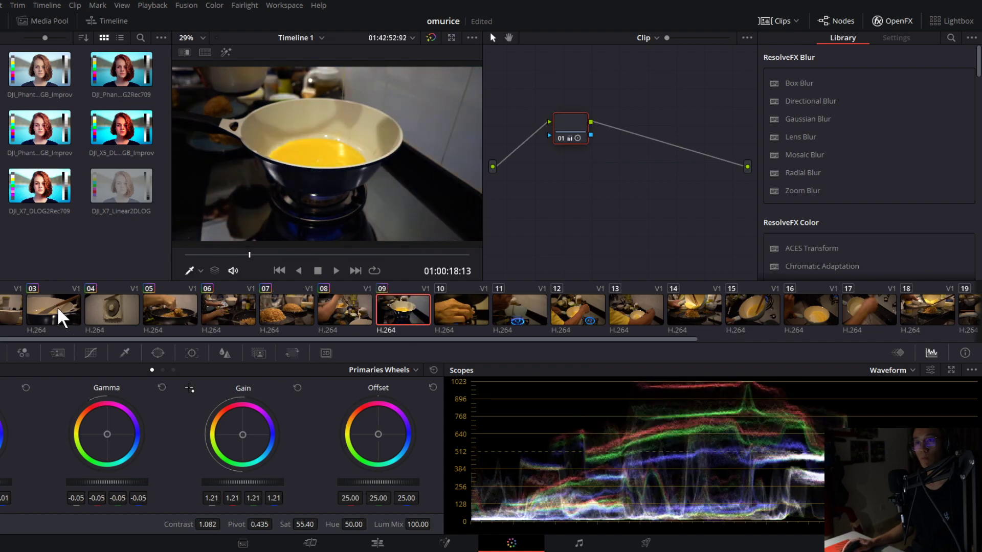
pyautogui.moveTo(292, 255); pyautogui.dragTo(392, 278)
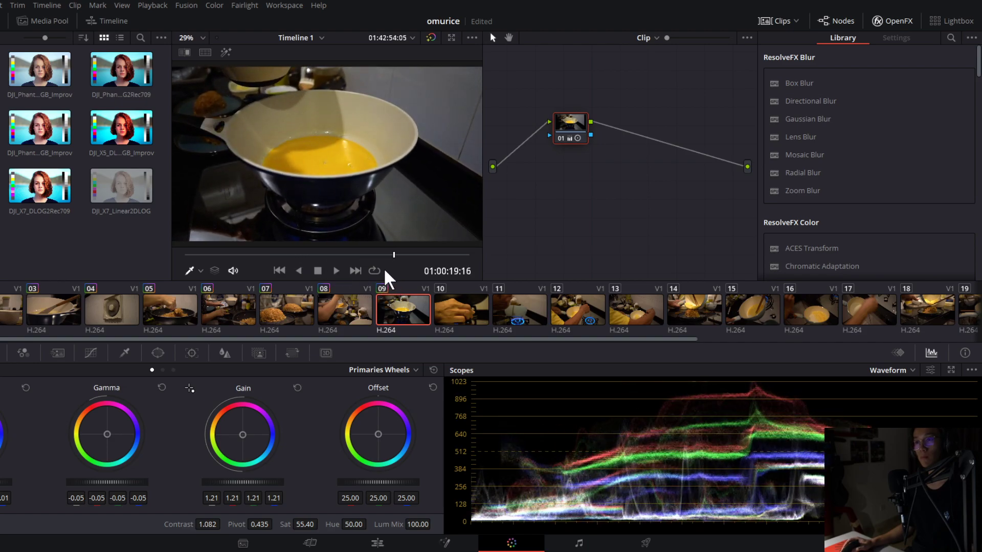
pyautogui.click(366, 302)
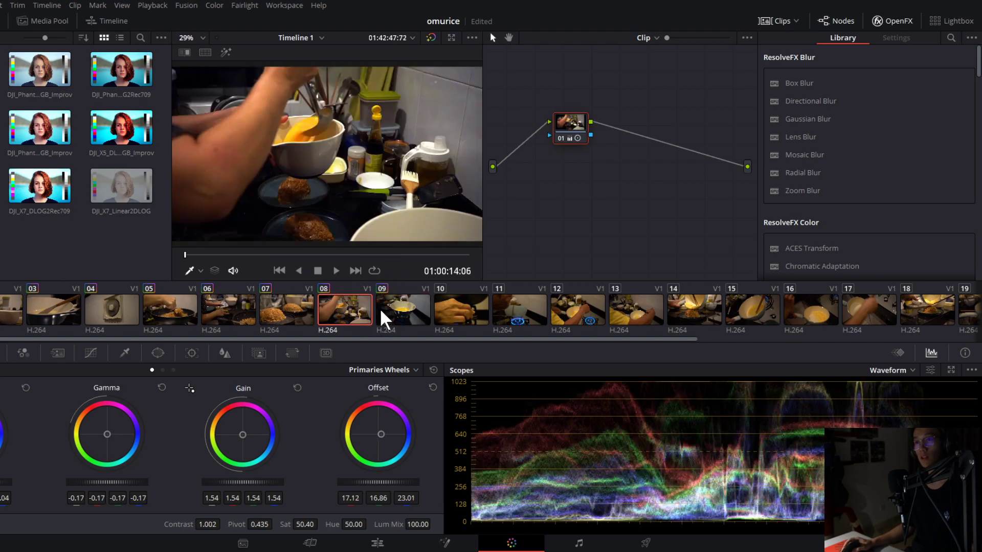
# Copy clip 08's grade onto clip 09 and set Gamma to -0.22, Gain to 1.59, Offset to 13.77, 13.51 and 19.66, and Saturation to 45.80.
pyautogui.click(388, 308)
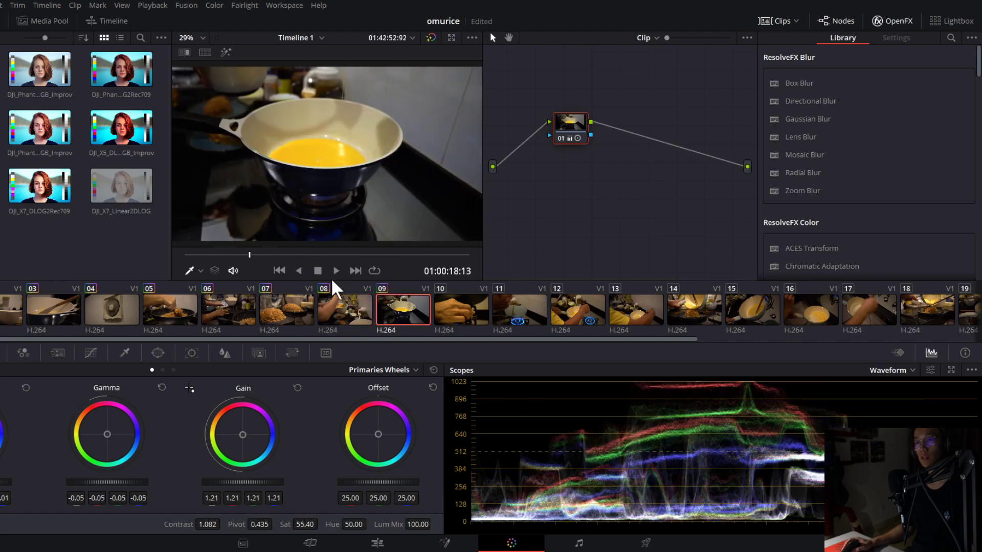
pyautogui.middleClick(357, 303)
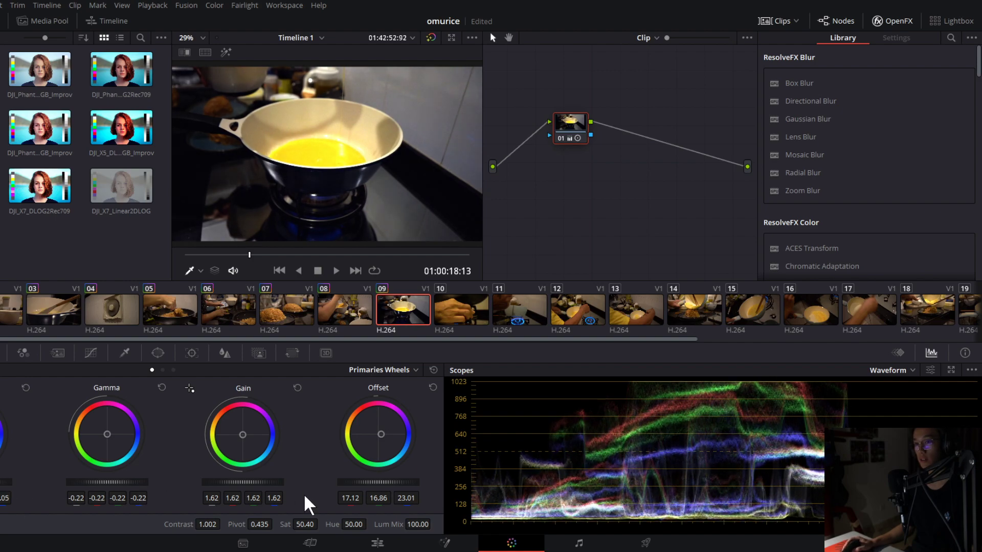
pyautogui.moveTo(271, 482); pyautogui.dragTo(207, 483)
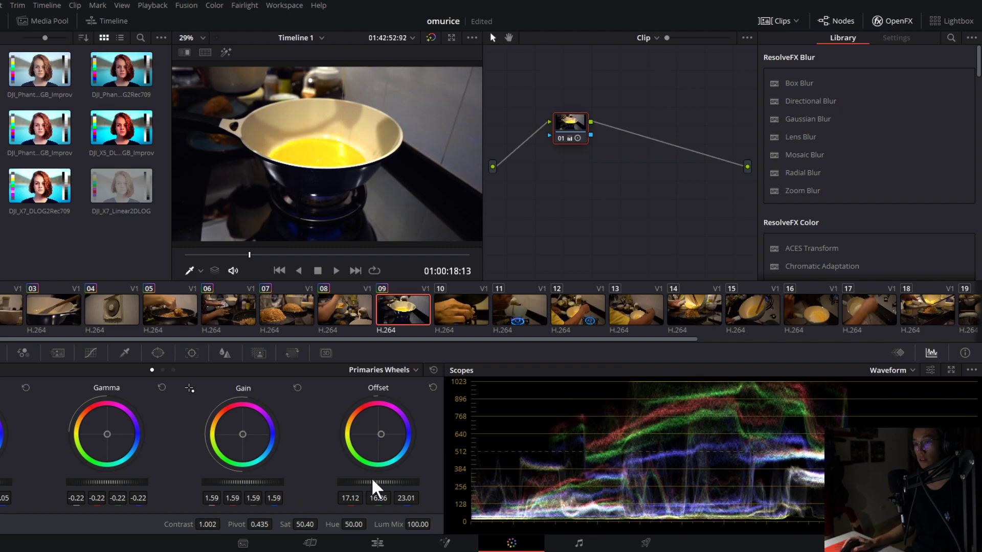
pyautogui.moveTo(371, 482); pyautogui.dragTo(348, 482)
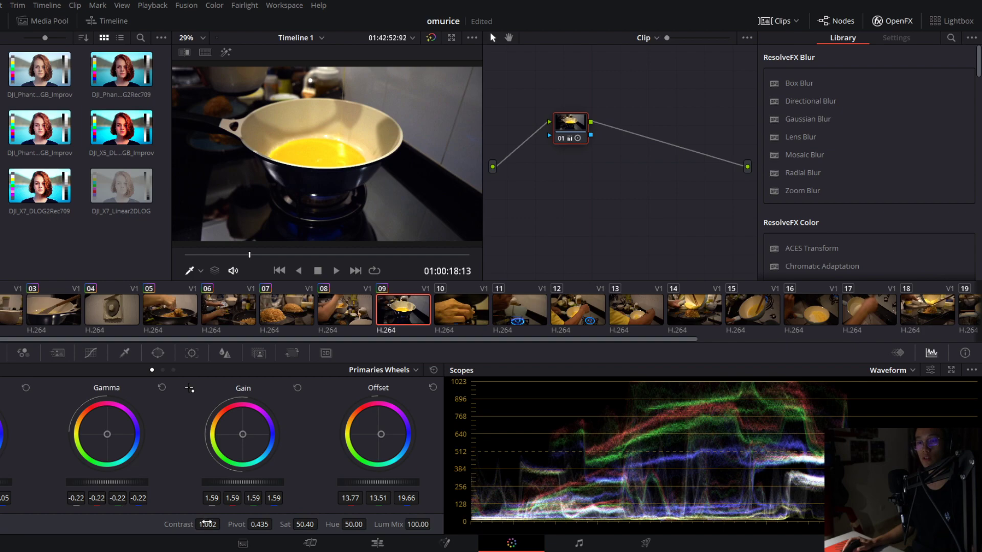
pyautogui.click(431, 35)
pyautogui.click(431, 34)
pyautogui.moveTo(305, 525); pyautogui.dragTo(328, 511)
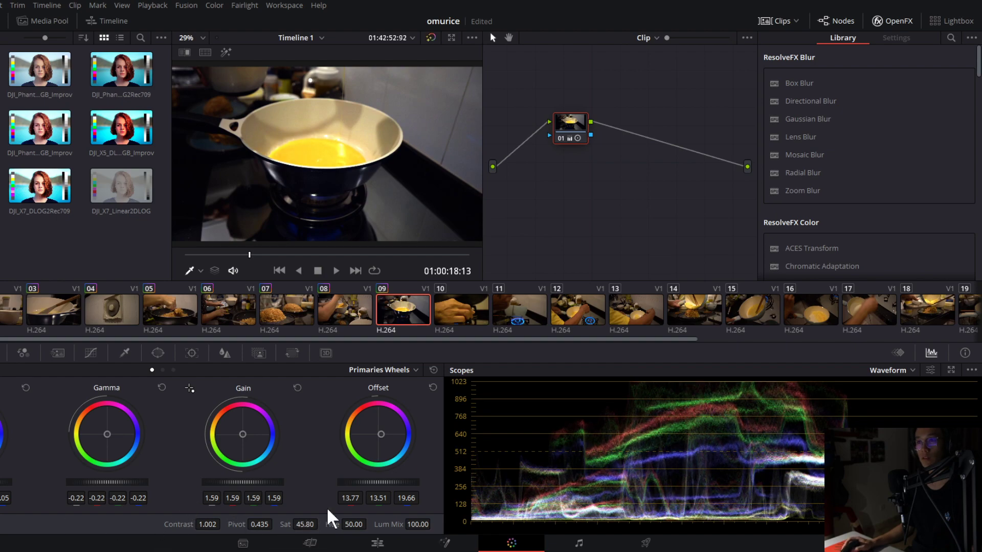
# Try the grades of clips 08 and 07 on clip 10, and finally apply clip 09's grade to it.
pyautogui.click(466, 298)
pyautogui.middleClick(350, 314)
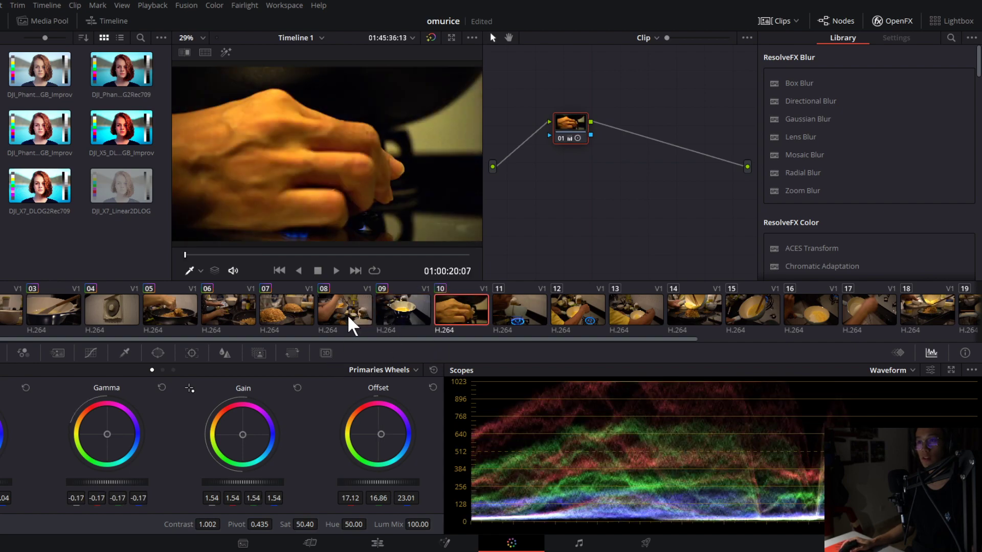
pyautogui.middleClick(278, 312)
pyautogui.middleClick(328, 306)
pyautogui.middleClick(388, 314)
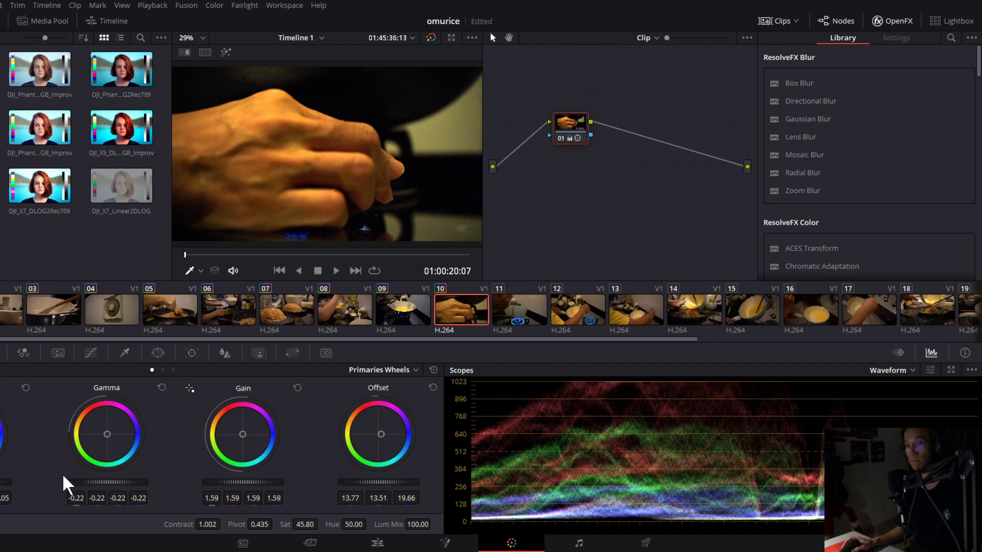
# Lower clip 10's Gamma to -0.29 and raise its Gain to 1.69.
pyautogui.moveTo(5, 482); pyautogui.dragTo(6, 482)
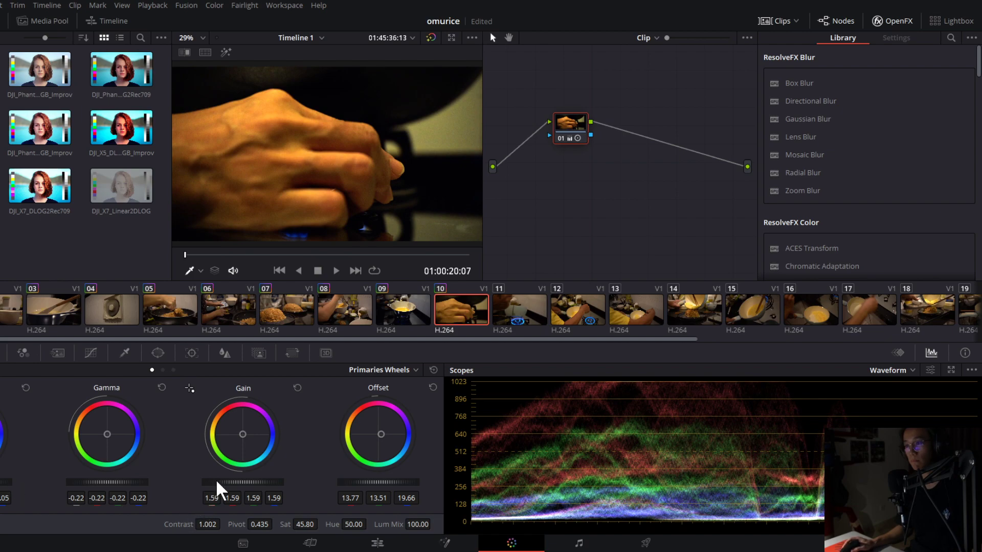
pyautogui.moveTo(215, 479); pyautogui.dragTo(258, 483)
pyautogui.moveTo(123, 480); pyautogui.dragTo(112, 480)
pyautogui.moveTo(263, 480); pyautogui.dragTo(251, 481)
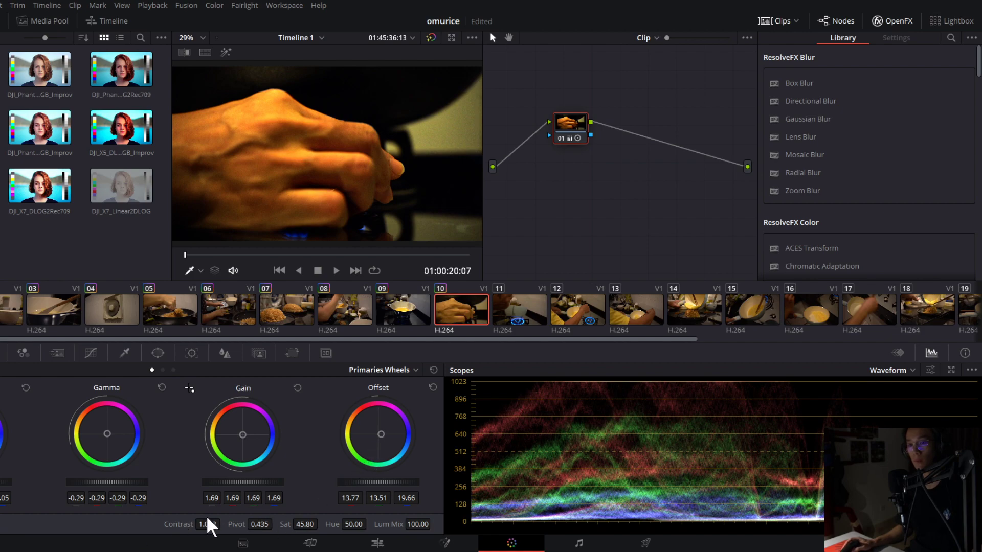
# Set clip 10's Temperature to -1700 and Tint to -23.50.
pyautogui.click(5, 524)
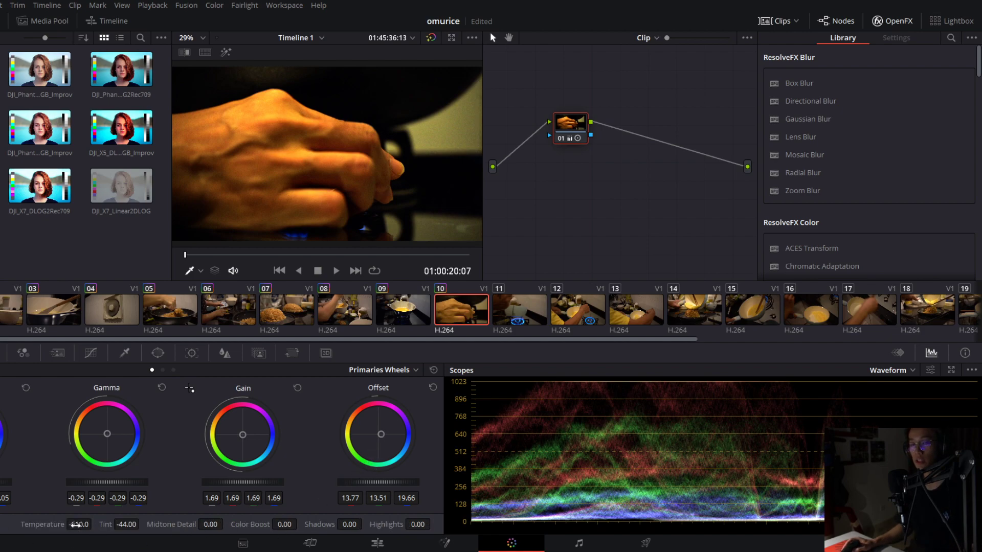
pyautogui.moveTo(79, 524); pyautogui.dragTo(46, 524)
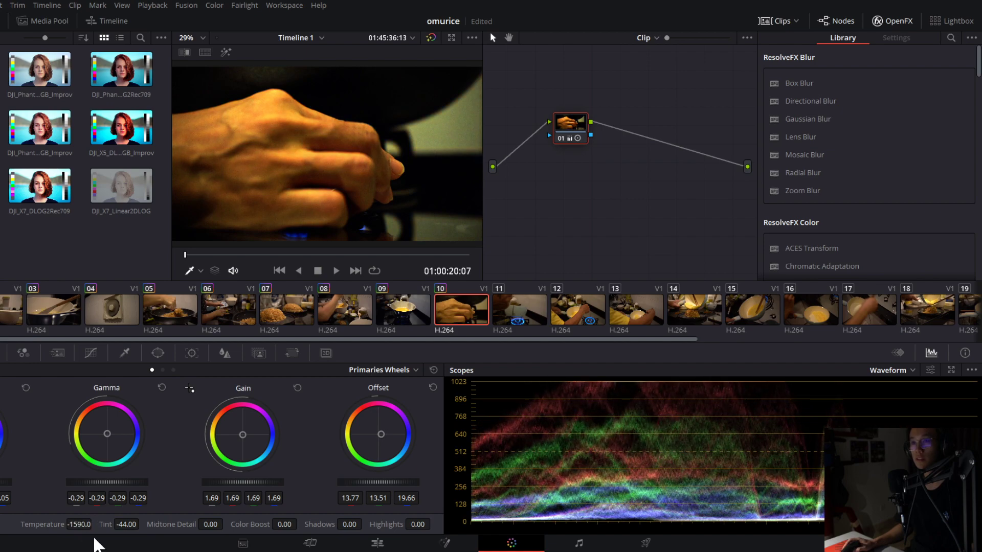
pyautogui.moveTo(122, 527); pyautogui.dragTo(142, 524)
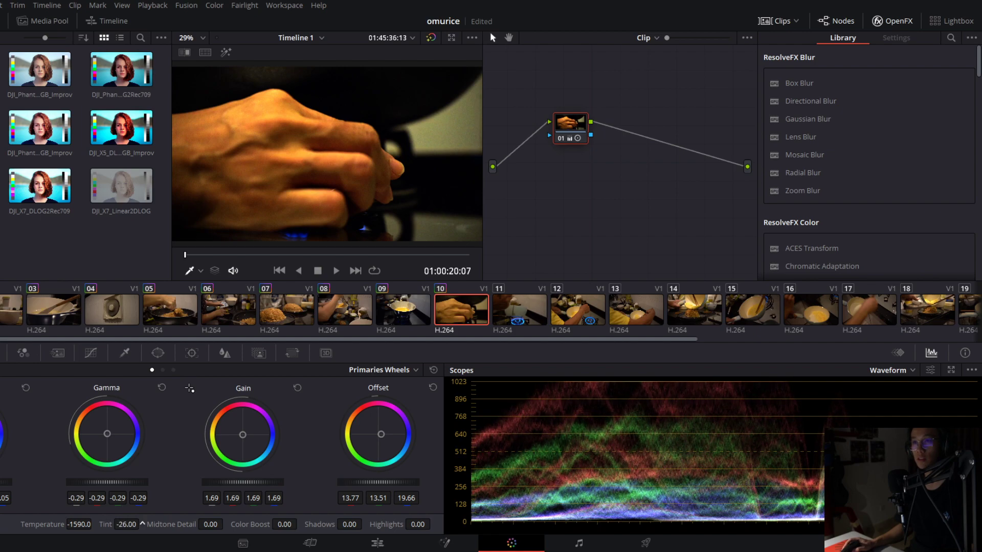
pyautogui.moveTo(81, 524); pyautogui.dragTo(75, 524)
# Shift clip 10's colour balance to Gain 1.69, 1.68, 1.68, 1.76 and Gamma -0.30, -0.35, -0.29, -0.24, with Temperature at -1860.
pyautogui.moveTo(243, 434); pyautogui.dragTo(242, 435)
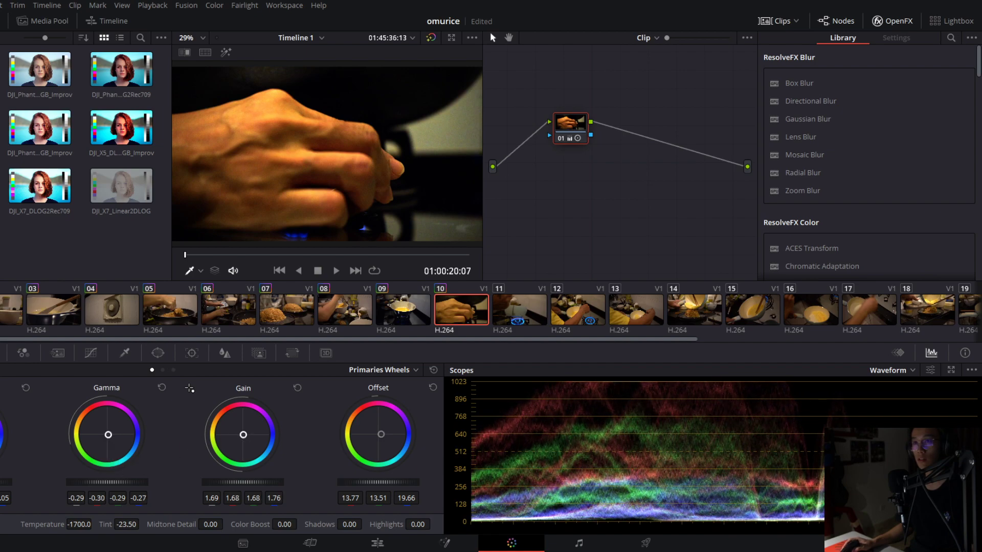
pyautogui.moveTo(107, 434); pyautogui.dragTo(109, 434)
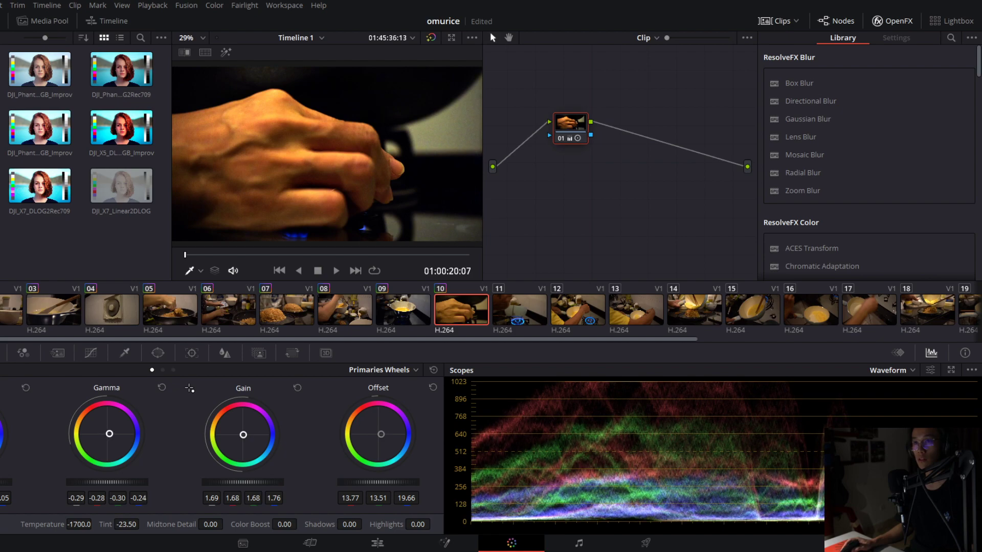
pyautogui.moveTo(109, 434); pyautogui.dragTo(110, 436)
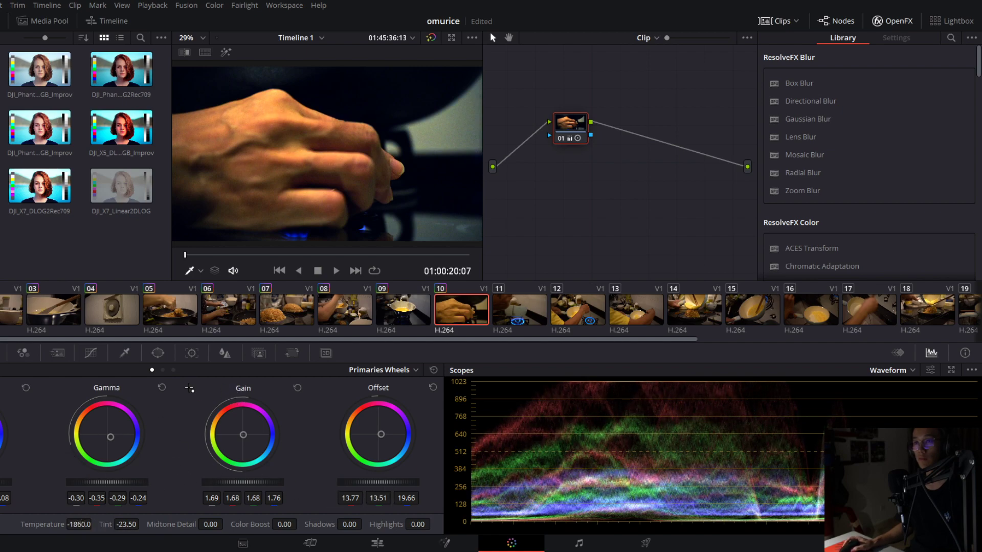
# Set clip 10's Offset to 12.92, 12.66, 18.81 and Gamma to -0.29, -0.32, -0.29, -0.22, and compare it with the ungraded image.
pyautogui.moveTo(381, 476); pyautogui.dragTo(368, 476)
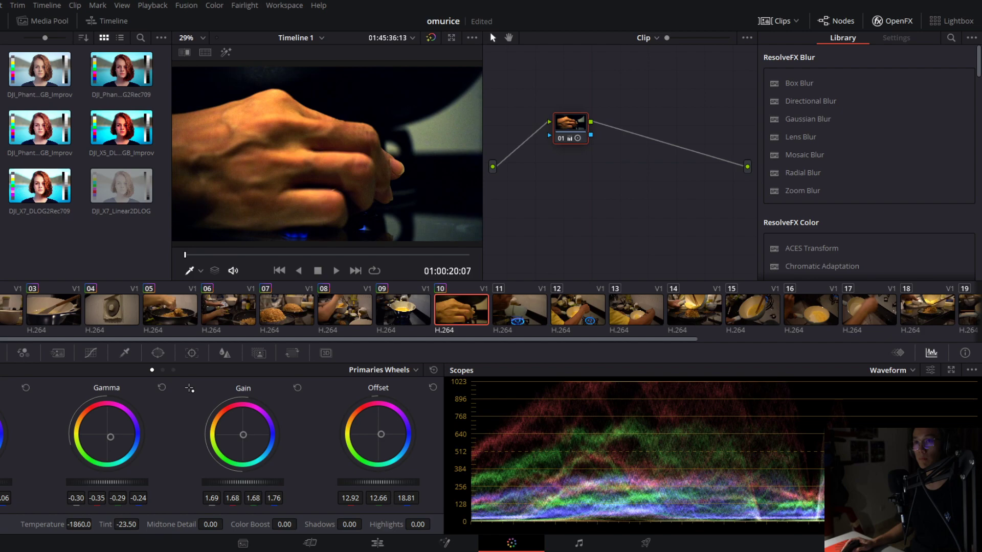
pyautogui.moveTo(113, 488); pyautogui.dragTo(117, 488)
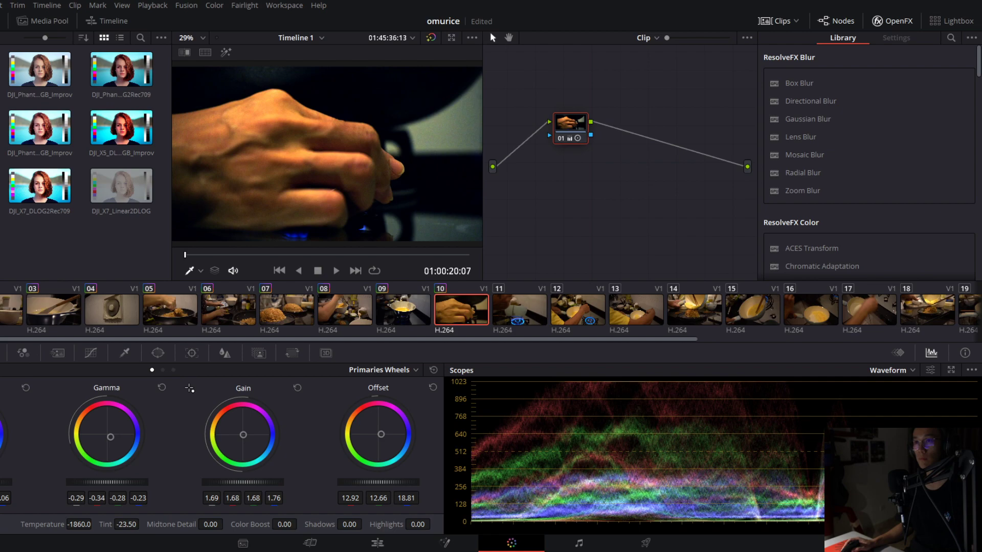
pyautogui.moveTo(105, 432); pyautogui.dragTo(111, 435)
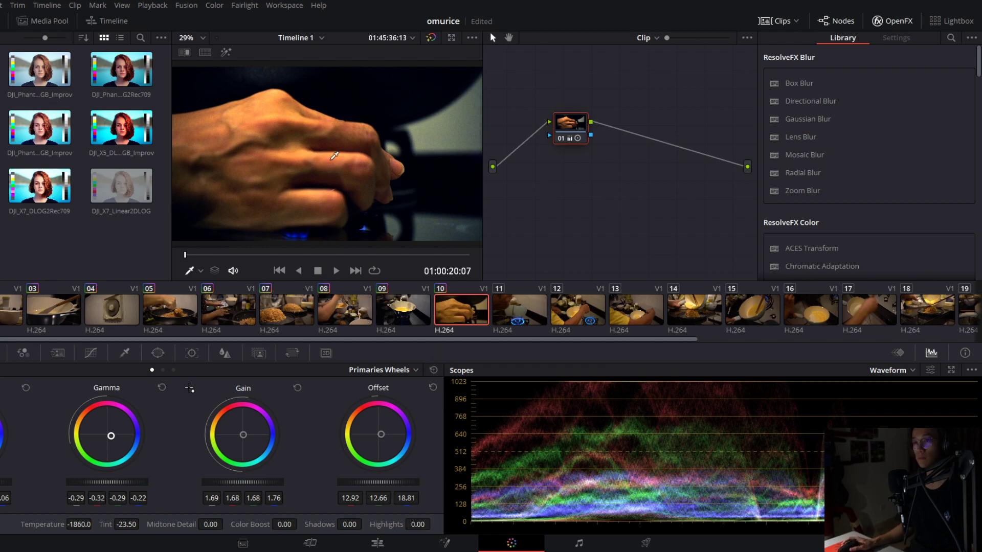
pyautogui.click(431, 37)
pyautogui.click(431, 37)
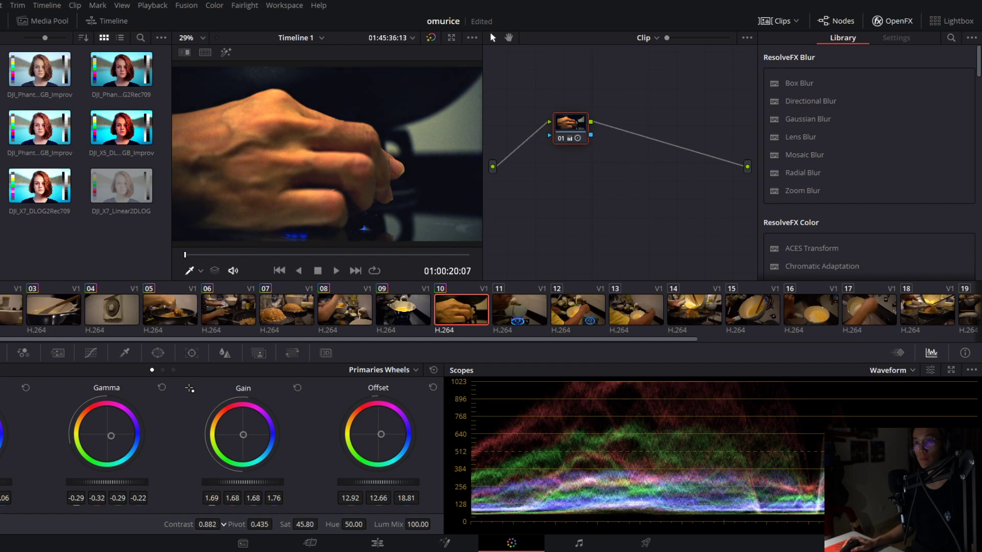
# Set clip 10's Contrast to 0.938, Gamma to -0.37, -0.41, -0.37, -0.29, Gain to 1.66, 1.65, 1.65, 1.72 and Offset to 13.51, 14.87, 19.73.
pyautogui.moveTo(223, 523); pyautogui.dragTo(207, 524)
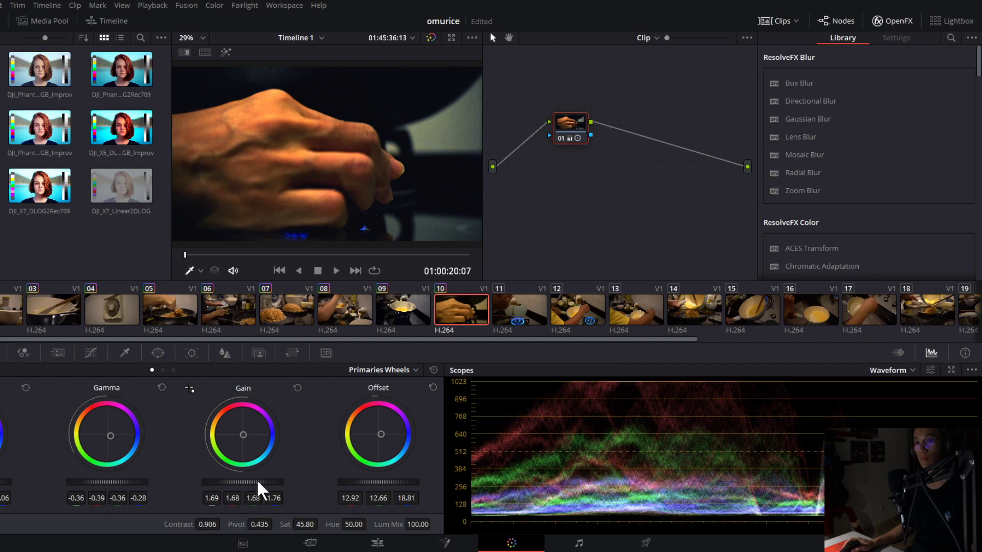
pyautogui.moveTo(257, 479); pyautogui.dragTo(235, 482)
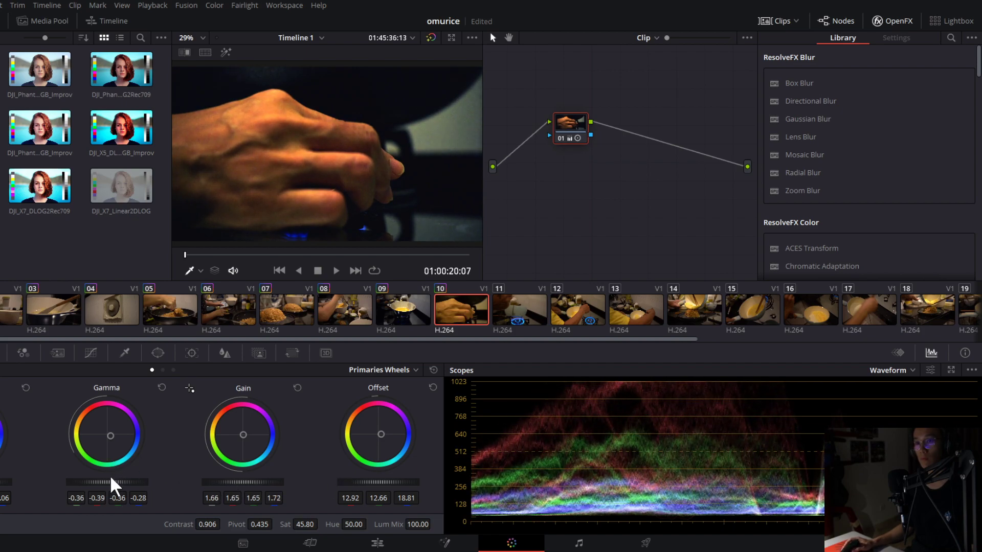
pyautogui.moveTo(110, 481); pyautogui.dragTo(107, 481)
pyautogui.moveTo(207, 524); pyautogui.dragTo(223, 524)
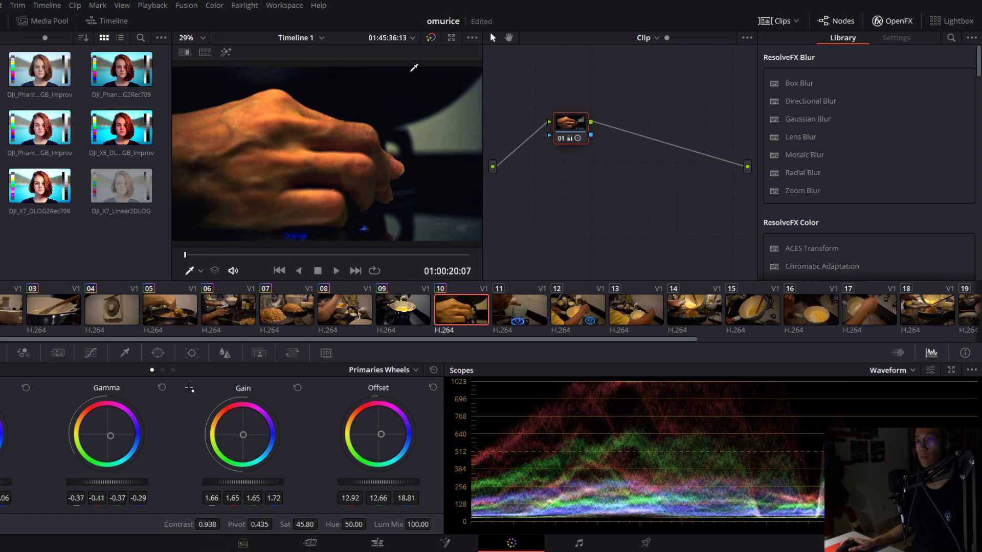
pyautogui.moveTo(379, 482); pyautogui.dragTo(388, 482)
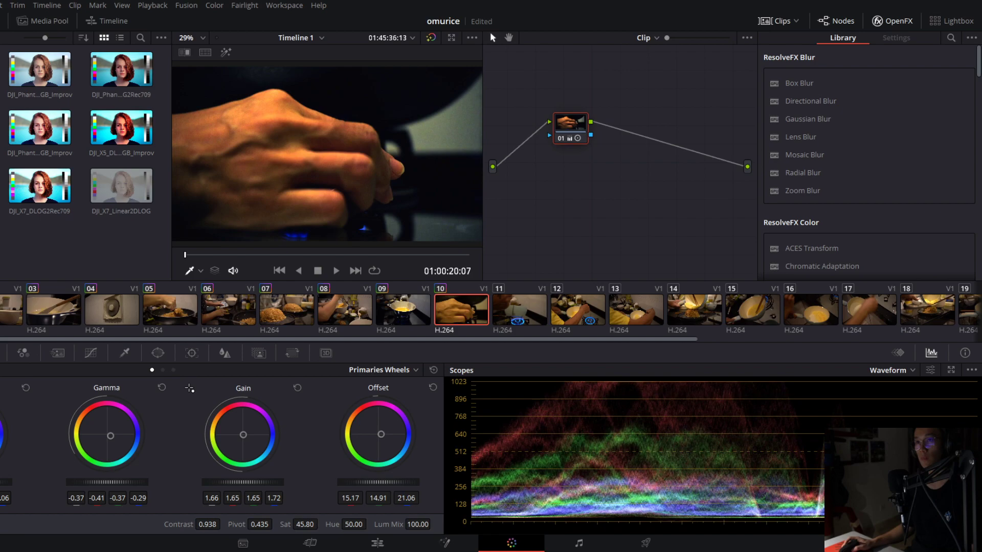
pyautogui.moveTo(384, 429); pyautogui.dragTo(379, 434)
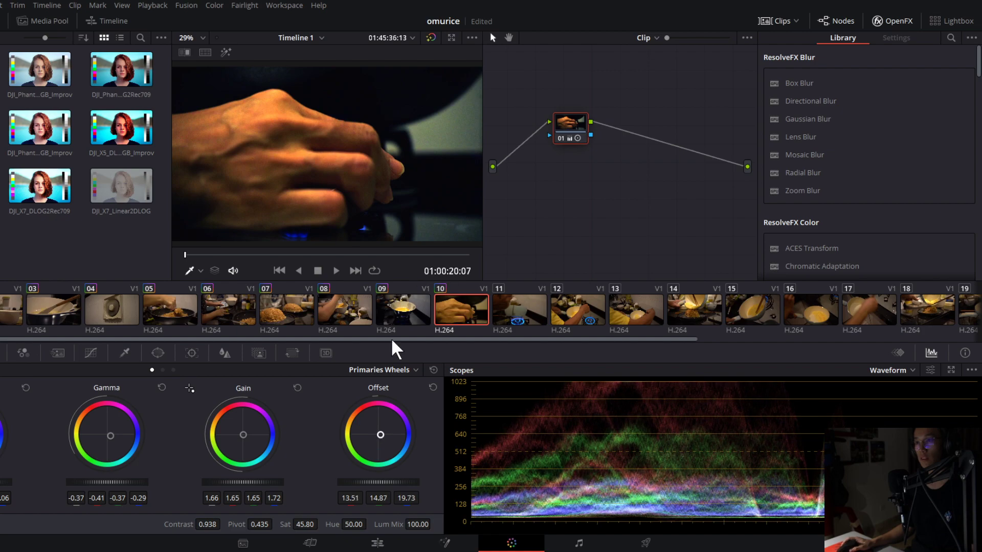
# Open clip 11 at a frame showing the inside of the bowl, try clip 08's grade on it and undo that grade.
pyautogui.click(523, 307)
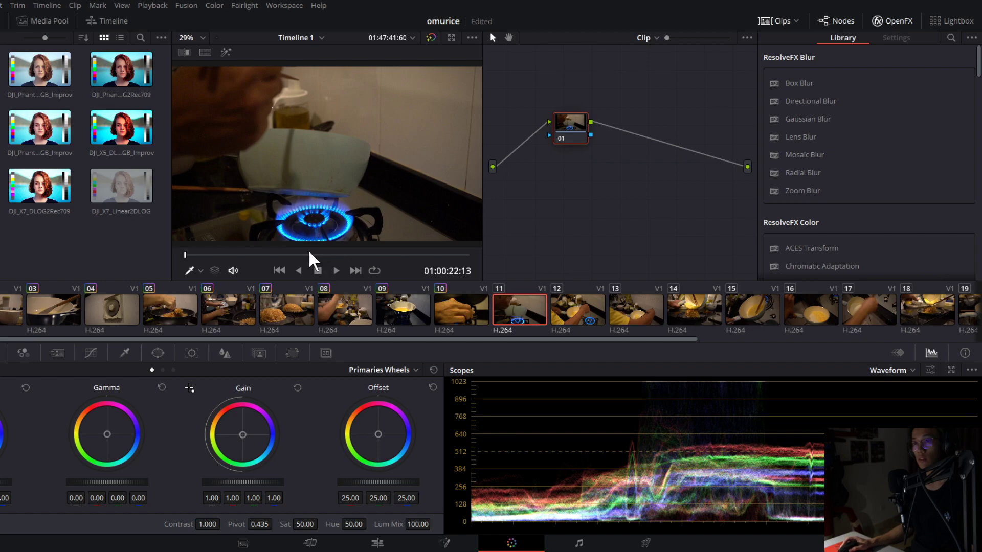
pyautogui.moveTo(309, 253)
pyautogui.mouseDown()
pyautogui.moveTo(363, 256)
pyautogui.moveTo(301, 253)
pyautogui.mouseUp()
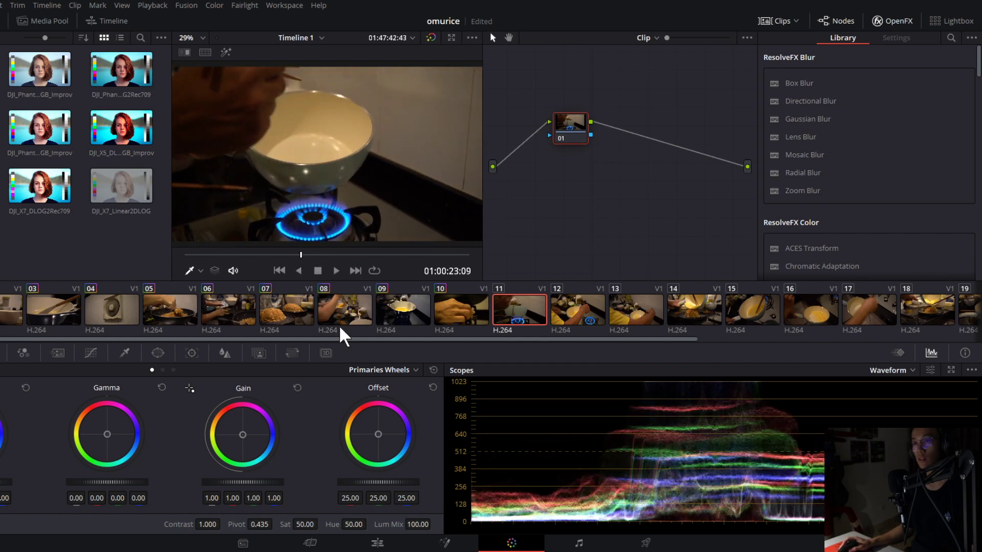
pyautogui.middleClick(385, 304)
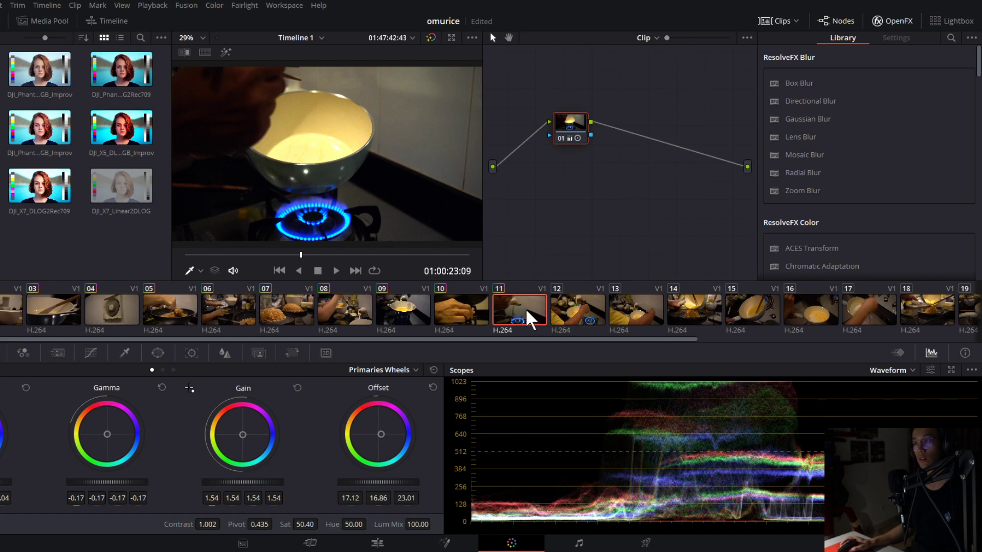
pyautogui.hotkey('ctrl', 'z')
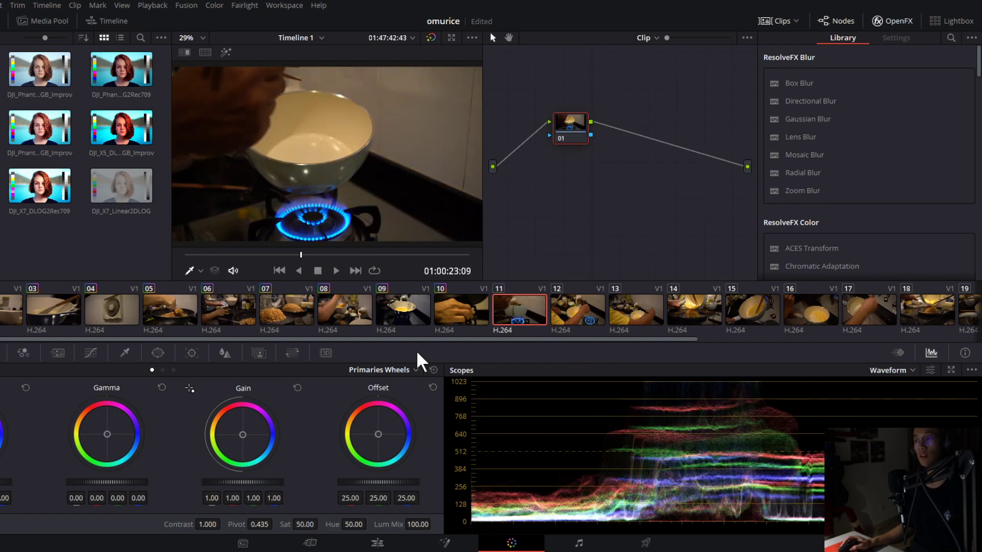
# Raise clip 11's Lift slightly, set Gamma to -0.05, Gain to 1.15 and Offset to 23.55, and compare it with the ungraded image.
pyautogui.moveTo(1, 482); pyautogui.dragTo(4, 482)
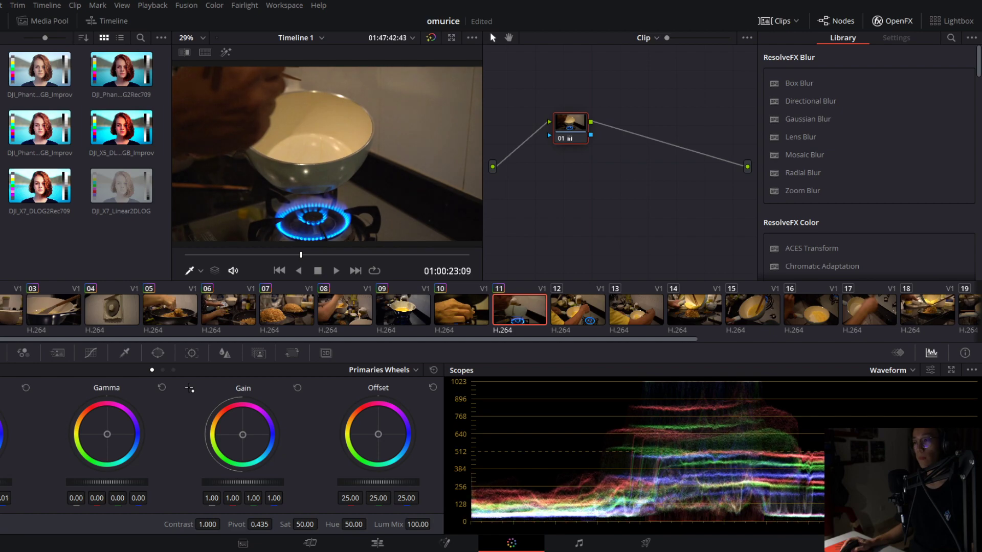
pyautogui.moveTo(227, 482); pyautogui.dragTo(246, 482)
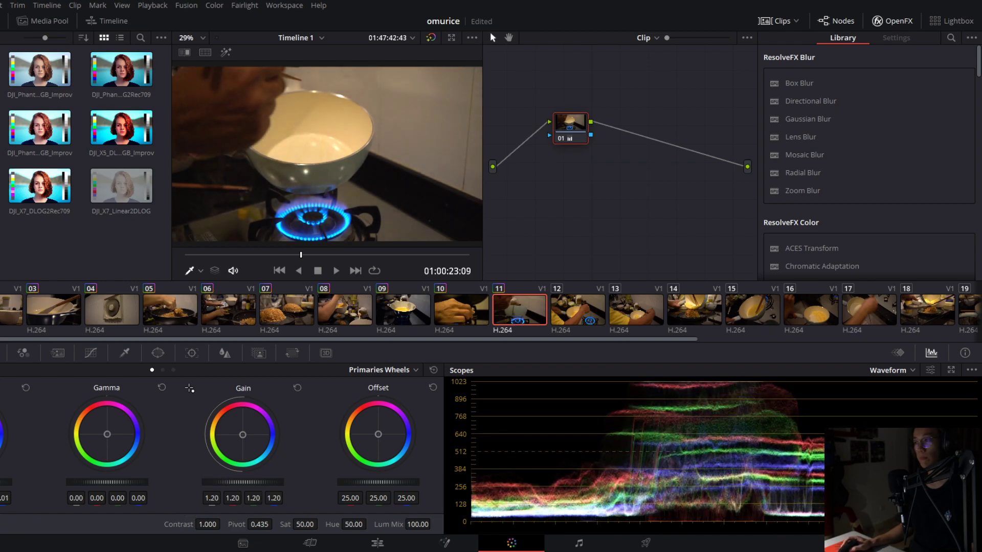
pyautogui.moveTo(128, 482); pyautogui.dragTo(112, 482)
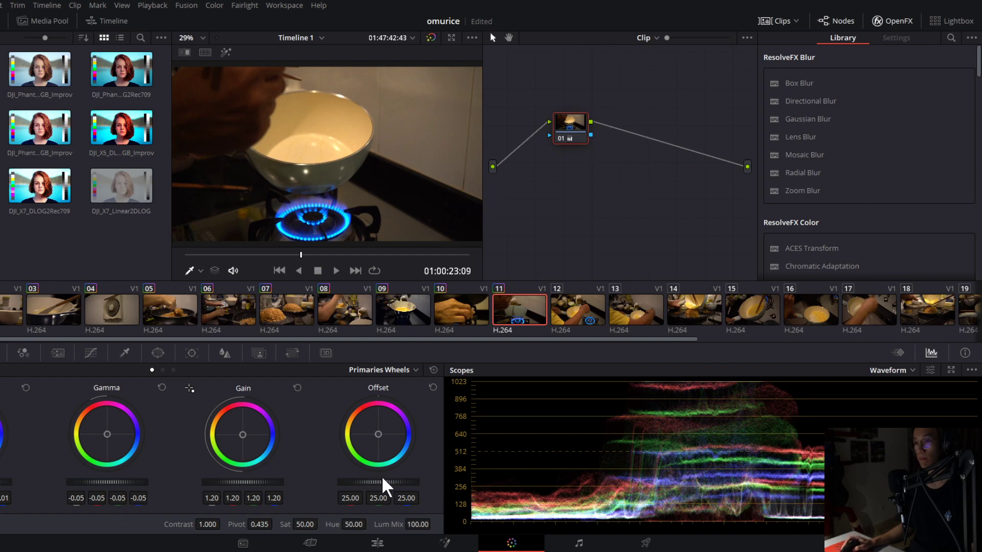
pyautogui.moveTo(382, 481); pyautogui.dragTo(287, 499)
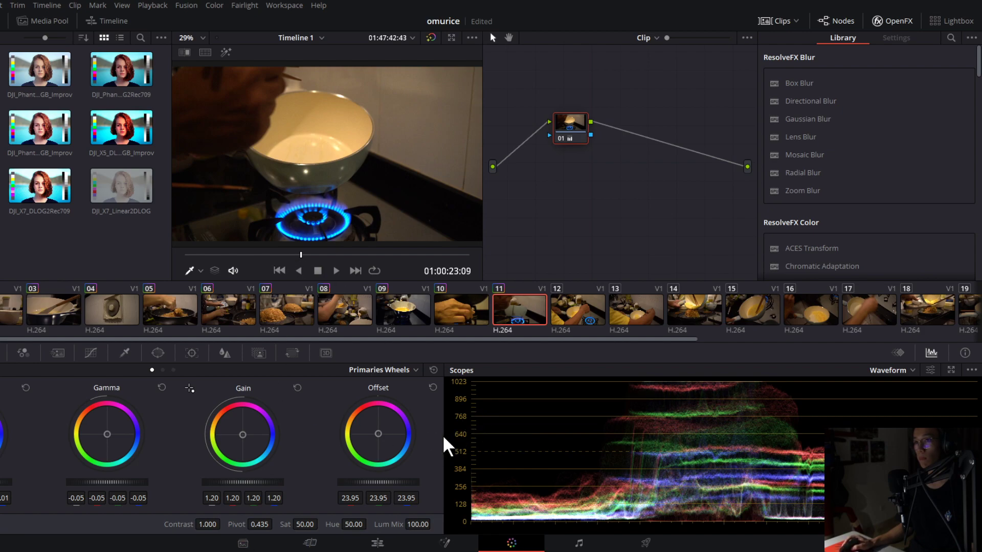
pyautogui.moveTo(371, 490); pyautogui.dragTo(258, 482)
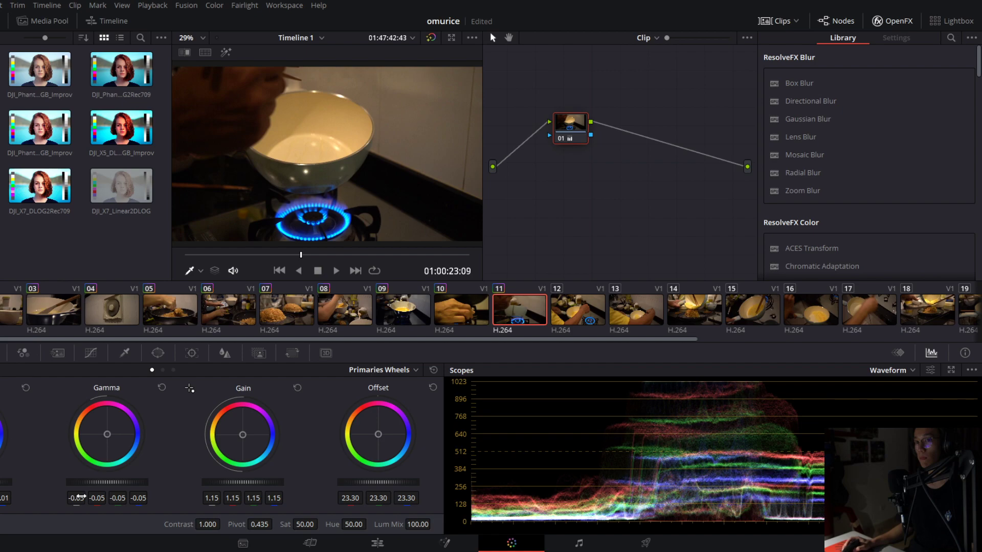
pyautogui.moveTo(114, 482)
pyautogui.mouseDown()
pyautogui.moveTo(105, 482)
pyautogui.moveTo(113, 481)
pyautogui.mouseUp()
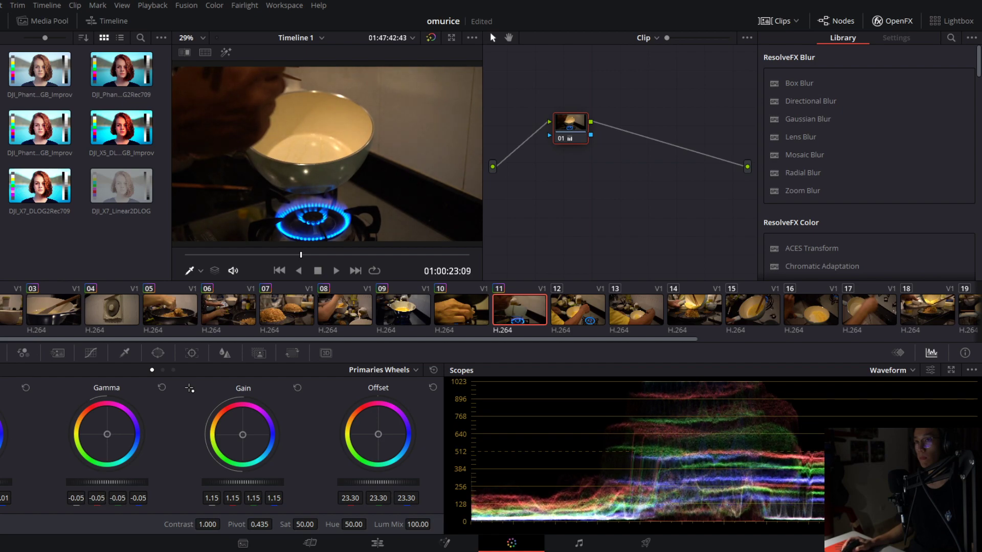
pyautogui.moveTo(372, 481); pyautogui.dragTo(377, 482)
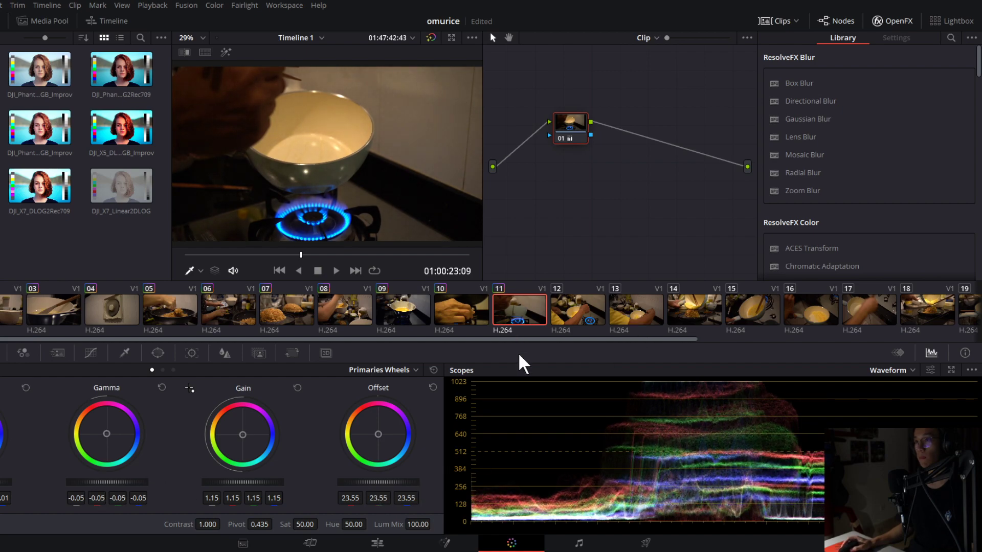
pyautogui.moveTo(302, 256); pyautogui.dragTo(329, 257)
pyautogui.click(430, 38)
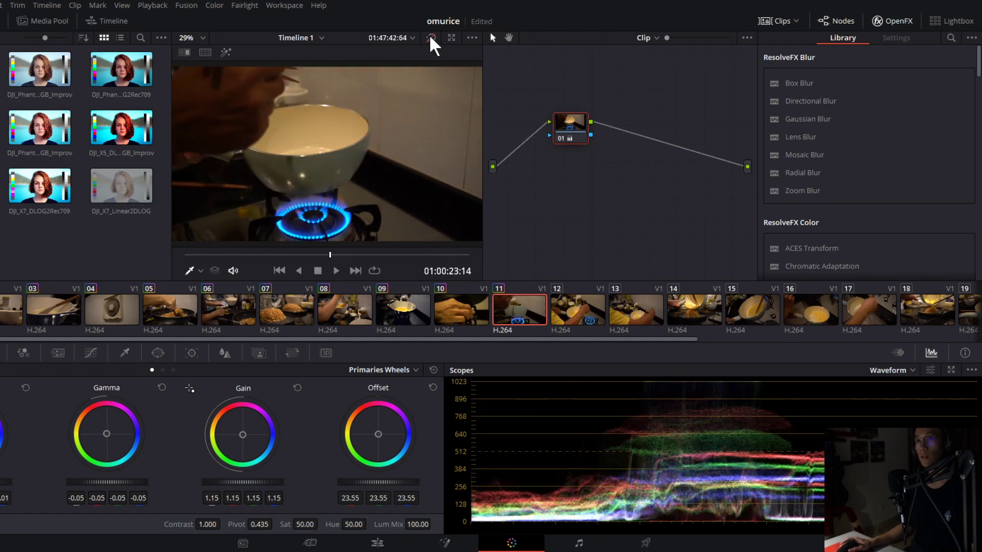
pyautogui.click(431, 38)
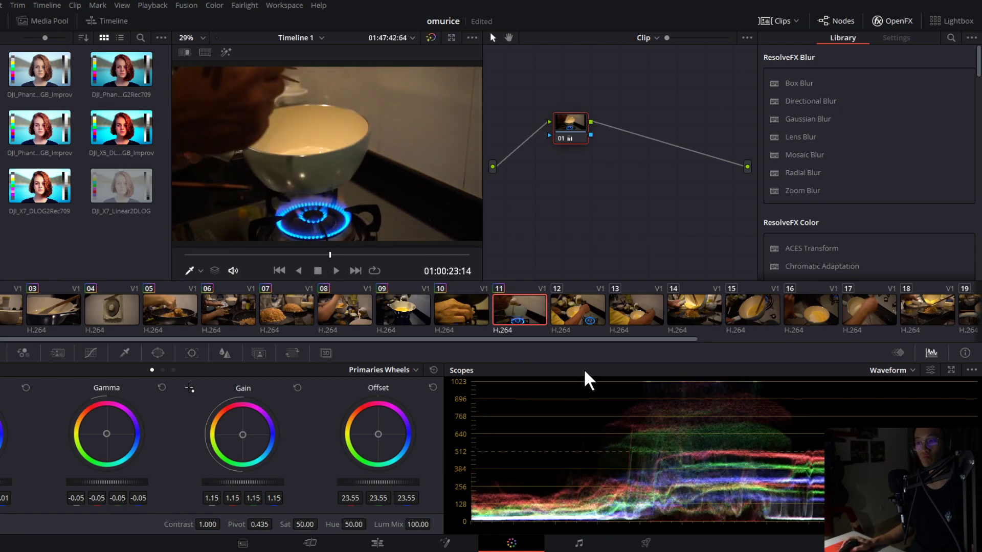
# Copy clip 11's grade onto clip 12, and try clip 08's grade there before undoing that one.
pyautogui.click(588, 315)
pyautogui.middleClick(529, 312)
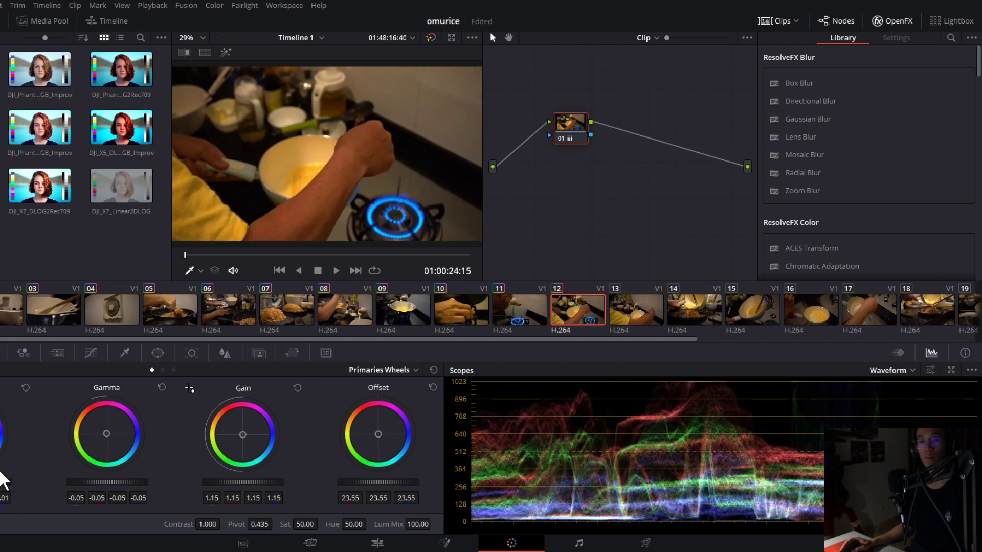
pyautogui.middleClick(363, 309)
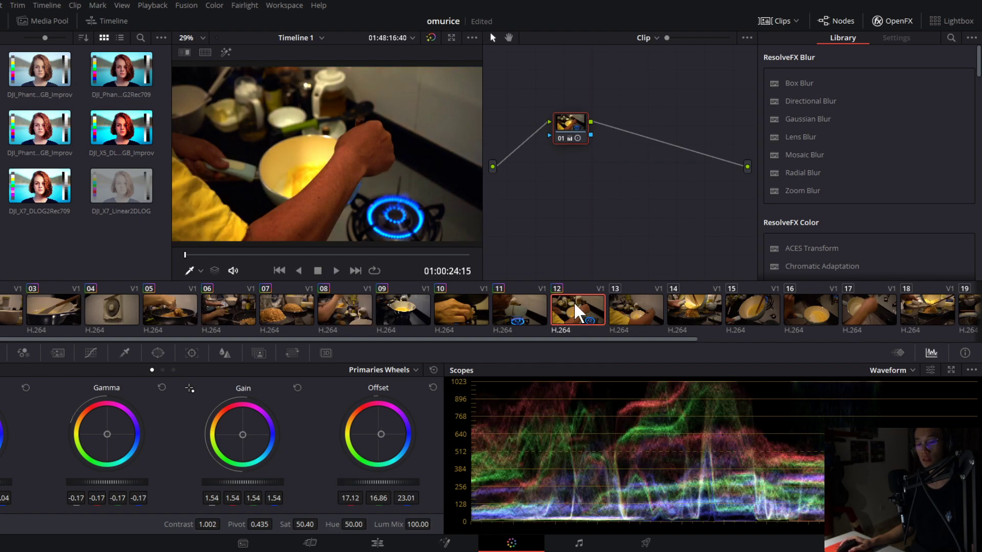
pyautogui.hotkey('ctrl', 'z')
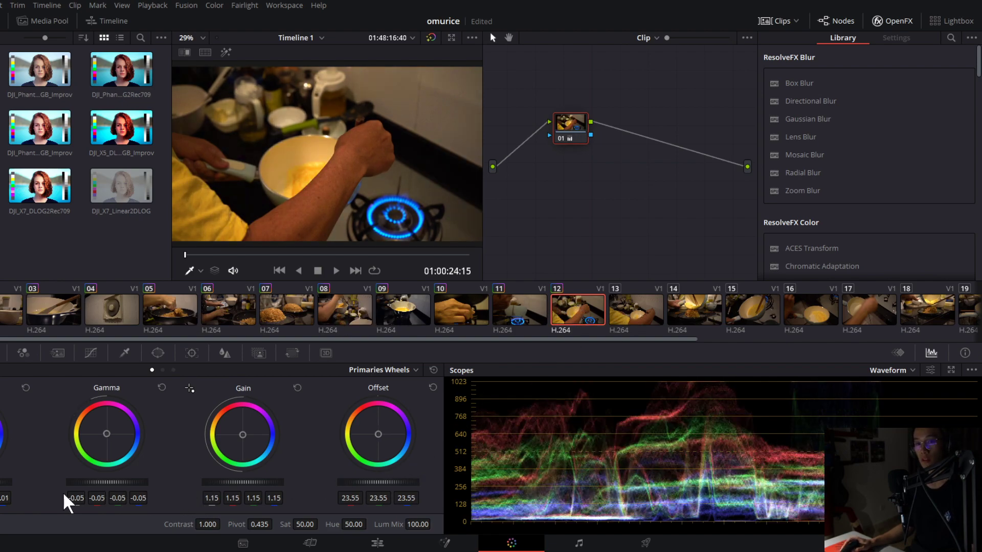
# Set clip 12's Gamma to -0.11, Gain to 1.36, Temperature to -800, Tint to -36.50 and Offset to 20.70, 23.20, 27.91.
pyautogui.moveTo(263, 478); pyautogui.dragTo(211, 482)
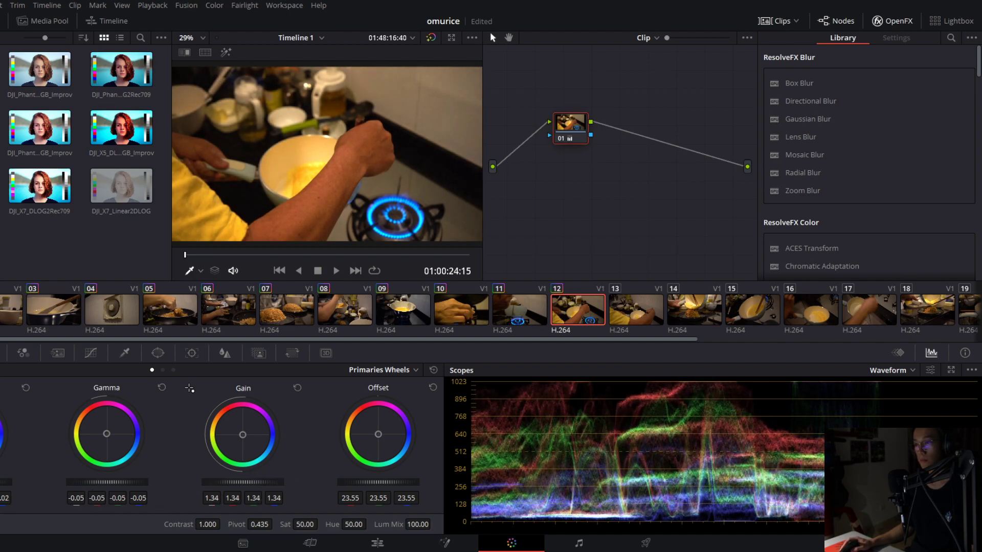
pyautogui.moveTo(105, 482); pyautogui.dragTo(80, 482)
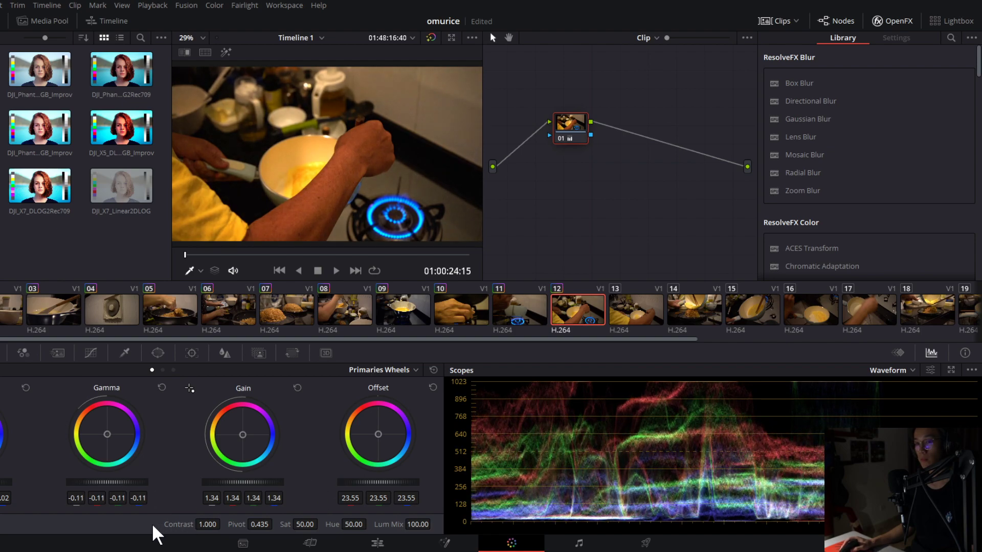
pyautogui.scroll(-1, 189, 388)
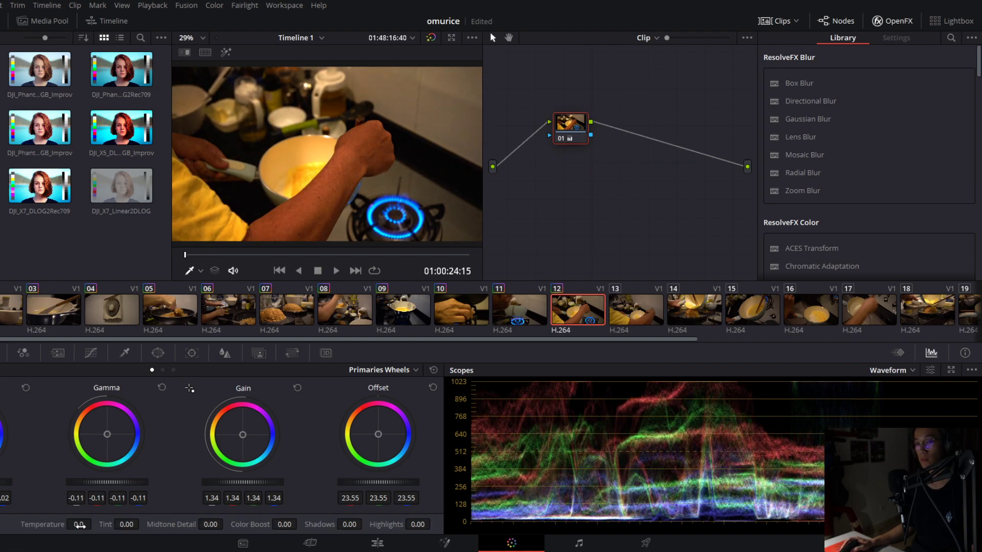
pyautogui.moveTo(79, 525); pyautogui.dragTo(48, 525)
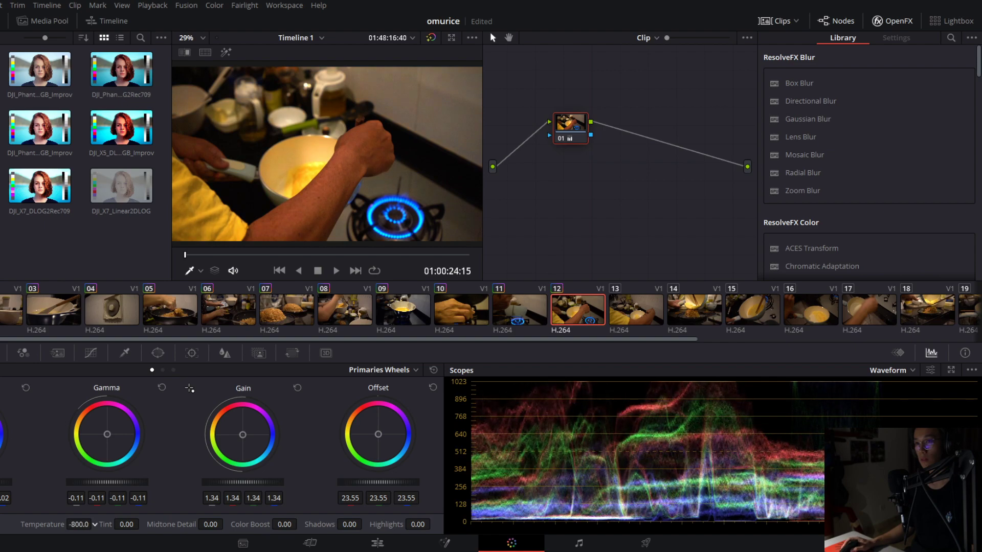
pyautogui.moveTo(127, 524)
pyautogui.mouseDown()
pyautogui.moveTo(143, 524)
pyautogui.moveTo(115, 524)
pyautogui.moveTo(133, 527)
pyautogui.mouseUp()
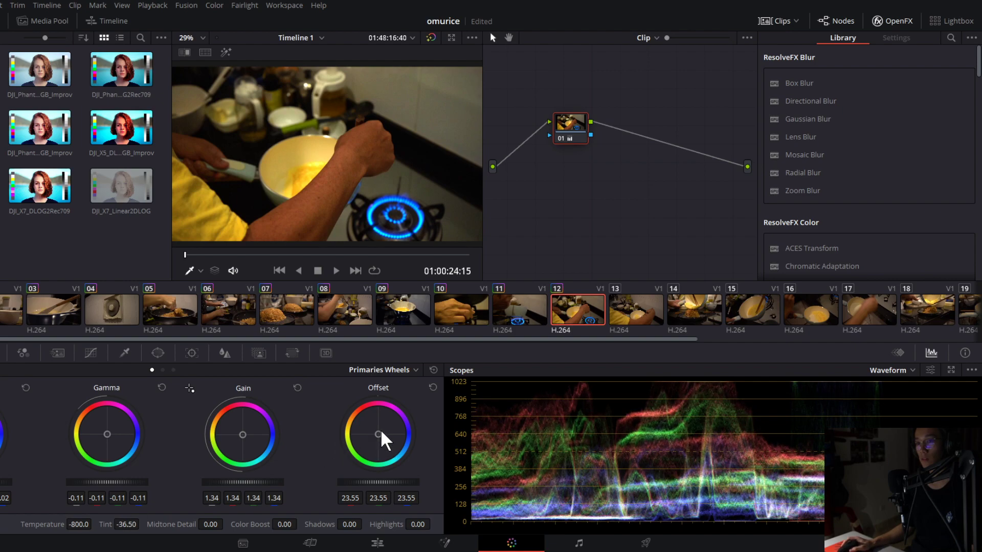
pyautogui.moveTo(381, 428); pyautogui.dragTo(388, 426)
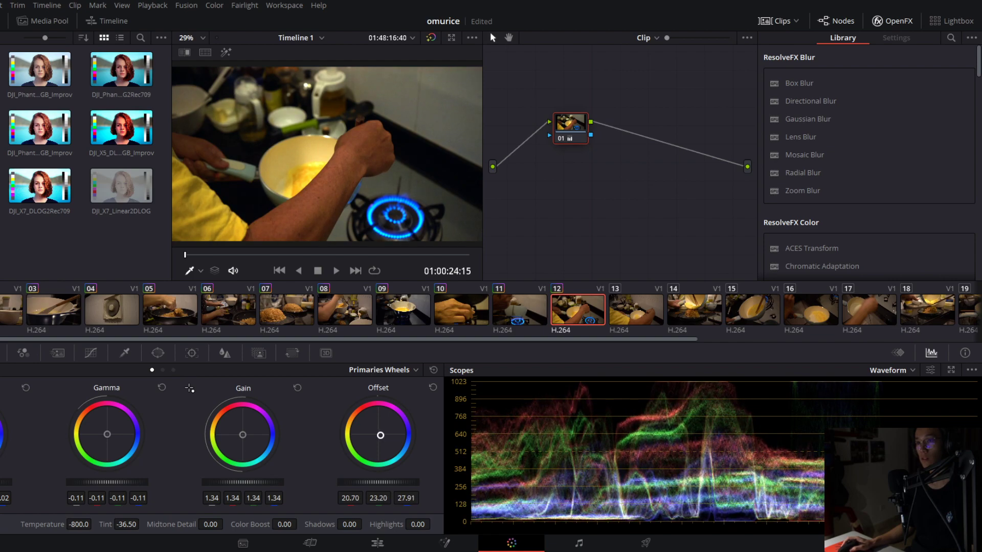
pyautogui.moveTo(240, 481); pyautogui.dragTo(245, 481)
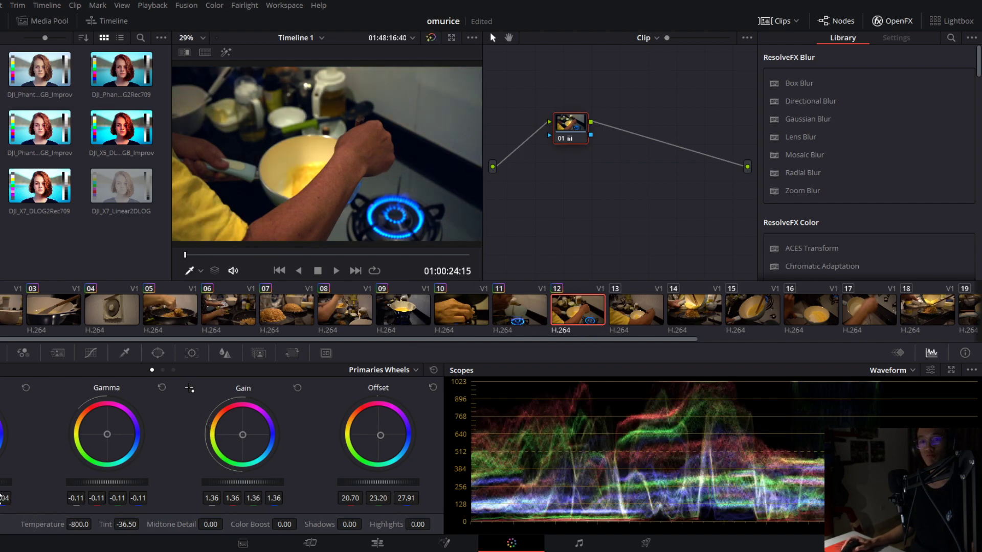
# Try clip 12's grade on clips 13 and 14, check clip 09 for reference, and replace clip 14's grade with clip 07's.
pyautogui.click(636, 311)
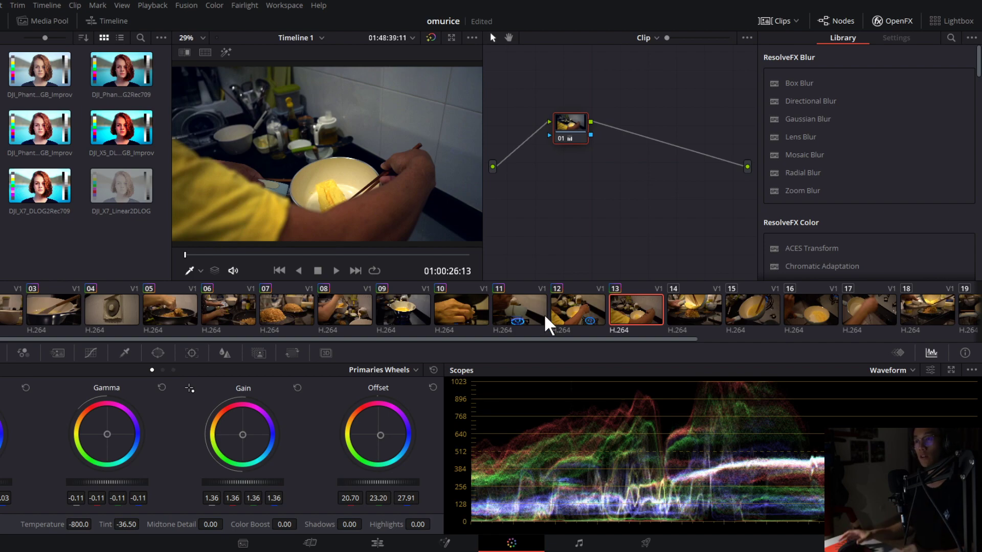
pyautogui.click(369, 308)
pyautogui.click(398, 311)
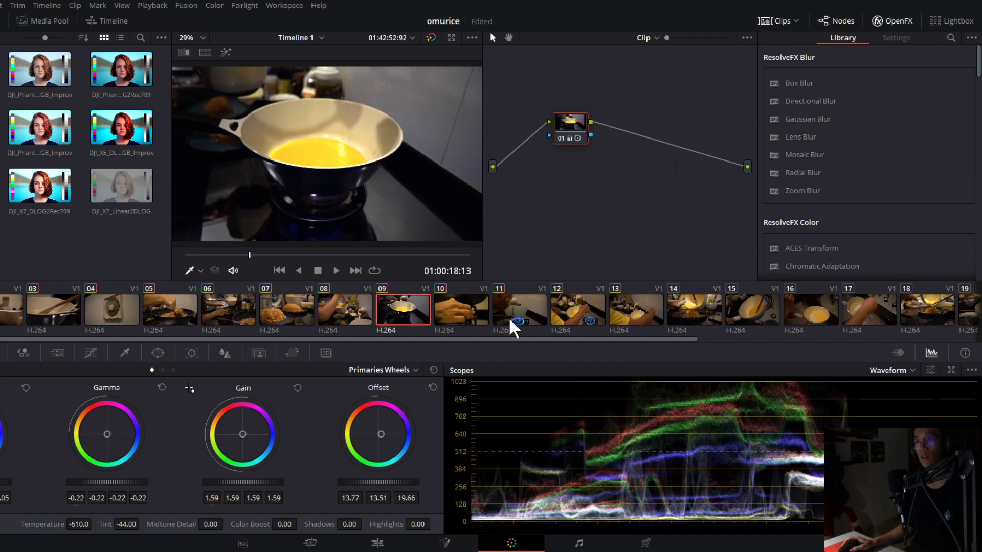
pyautogui.click(690, 299)
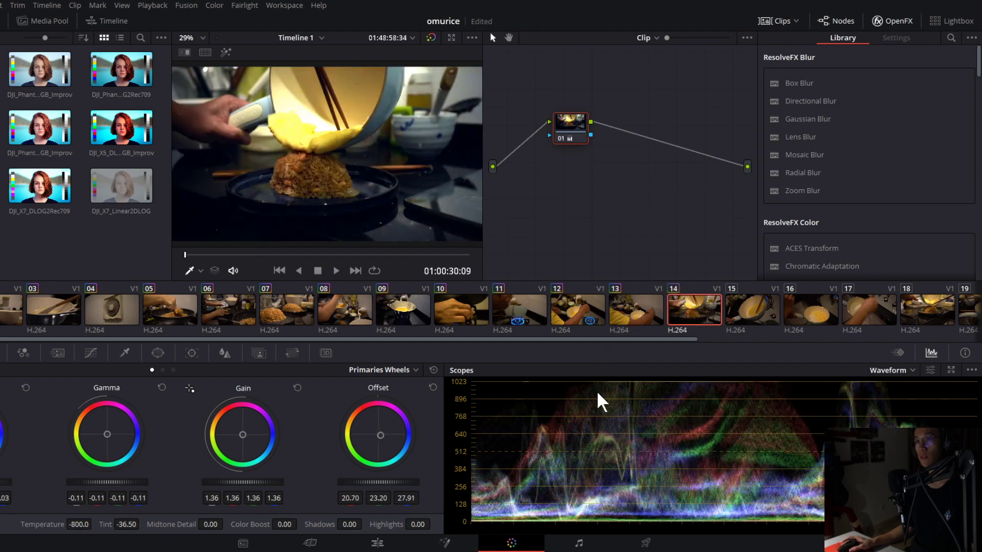
pyautogui.middleClick(279, 315)
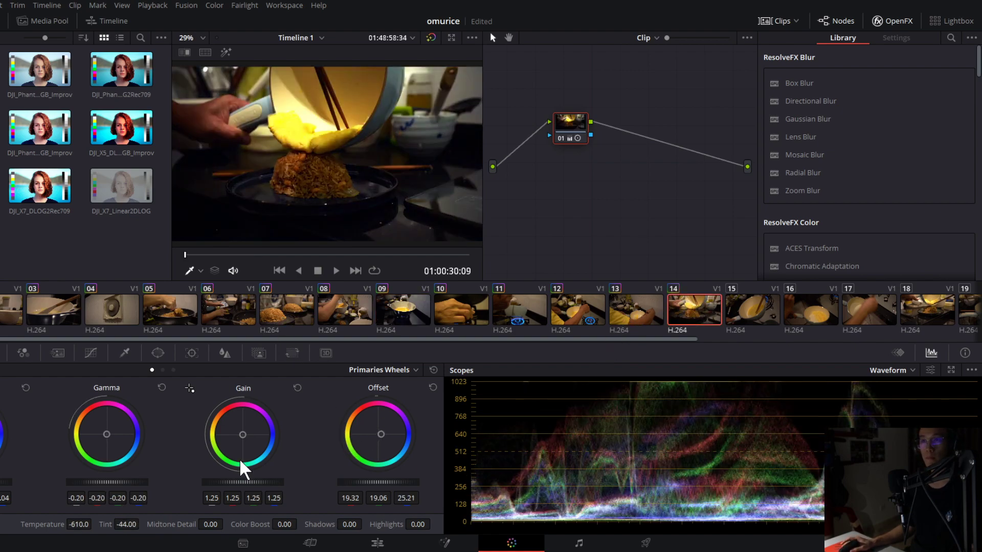
# Apply the grade with Gamma -0.22, Gain 1.32, Temperature -610 and Tint -44.00 to clips 13 and 12, and compare them with neighbouring clips.
pyautogui.click(646, 308)
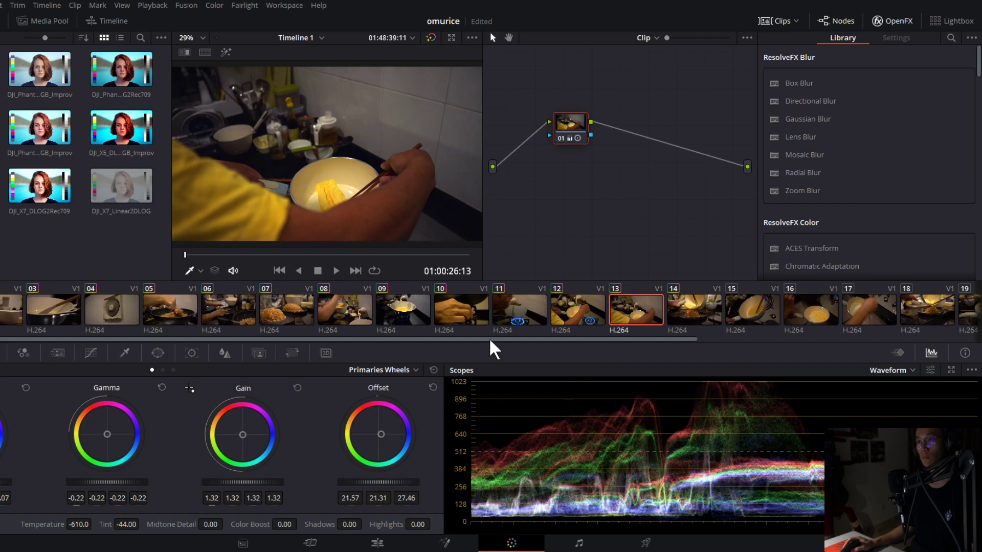
pyautogui.click(587, 314)
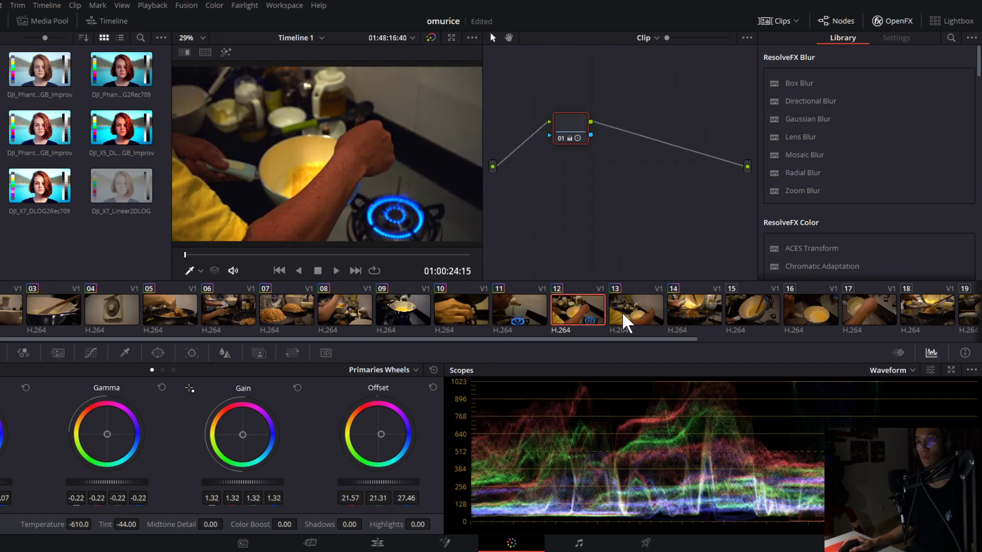
pyautogui.click(520, 303)
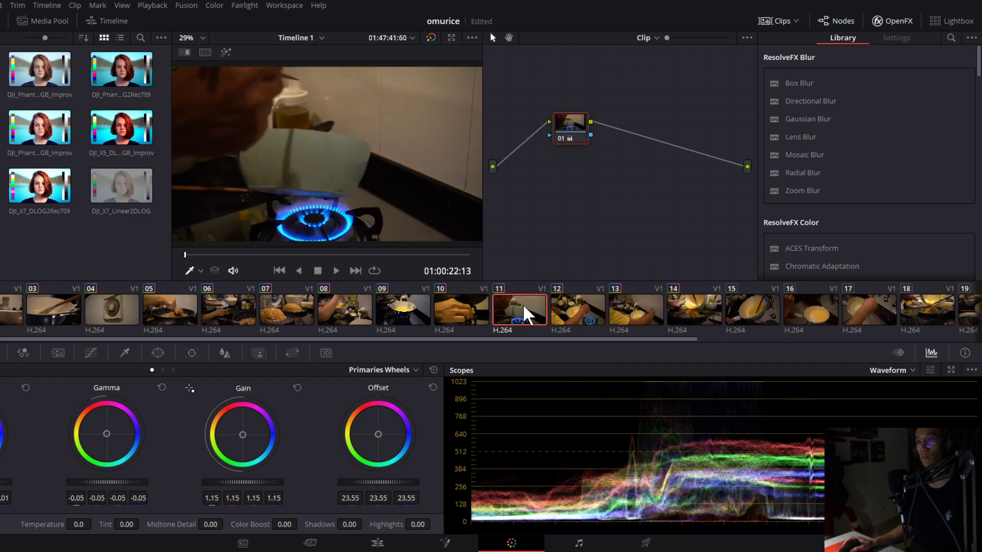
pyautogui.click(713, 315)
pyautogui.click(746, 314)
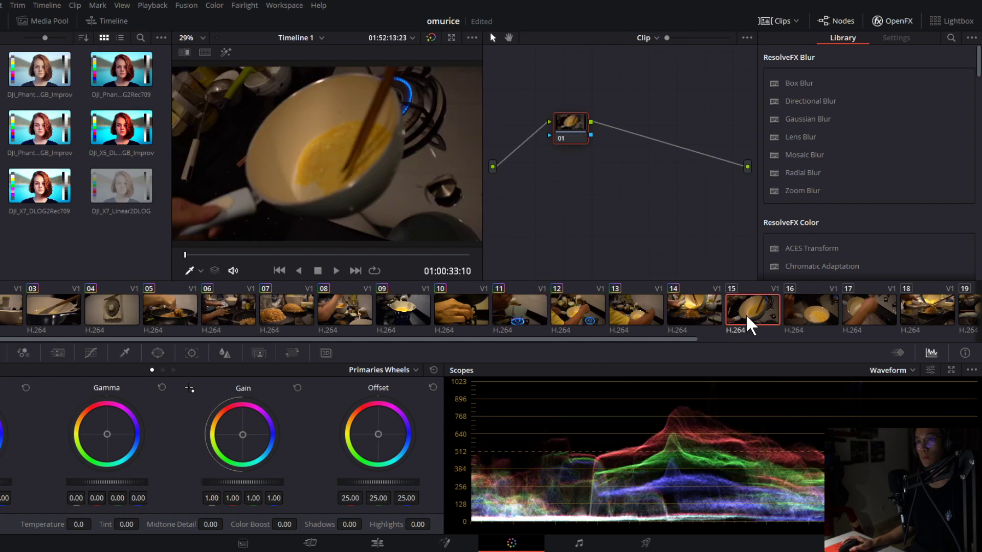
# Fine-tune clip 14's Lift and set its Gain to 1.30 and Gamma to -0.14.
pyautogui.click(698, 316)
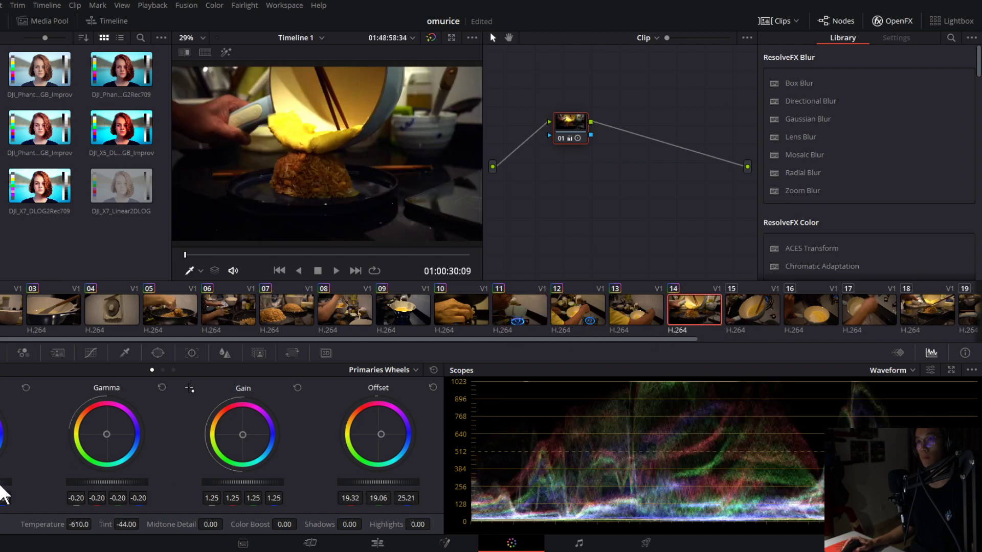
pyautogui.moveTo(4, 486); pyautogui.dragTo(1, 485)
pyautogui.moveTo(241, 482); pyautogui.dragTo(272, 486)
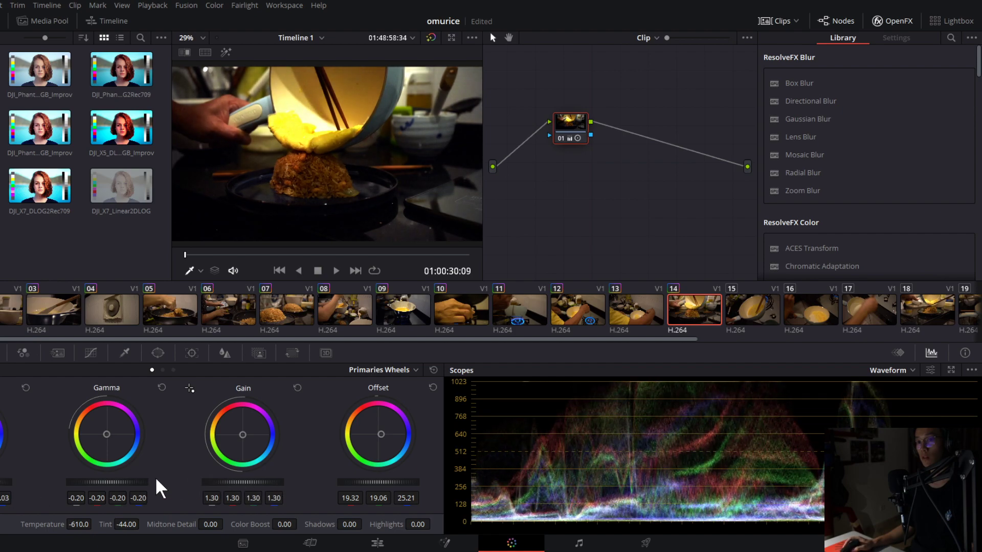
pyautogui.moveTo(158, 486); pyautogui.dragTo(161, 487)
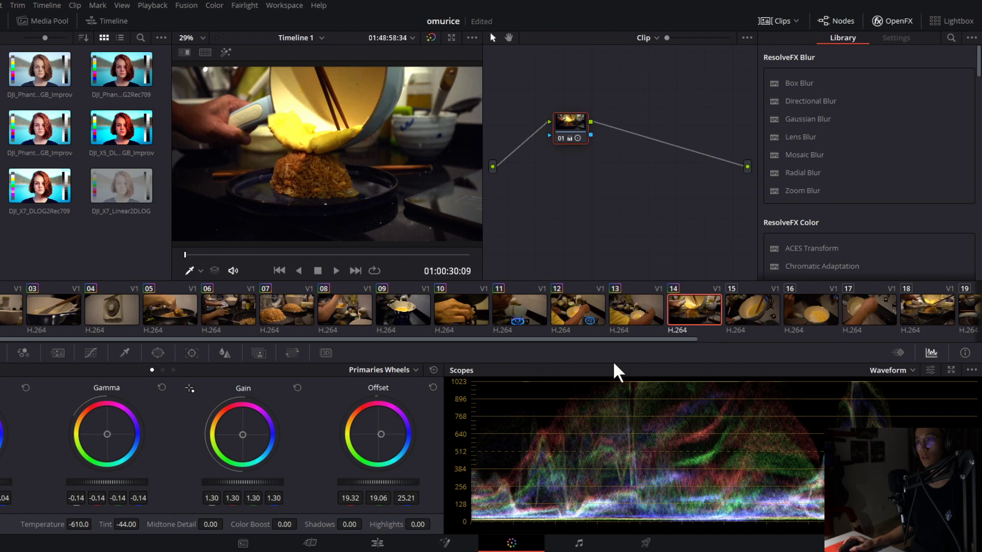
# Grade clip 15 with Gain 1.33, Gamma -0.04, Temperature -1480 and Tint 5.00.
pyautogui.scroll(-2, 639, 327)
pyautogui.click(657, 309)
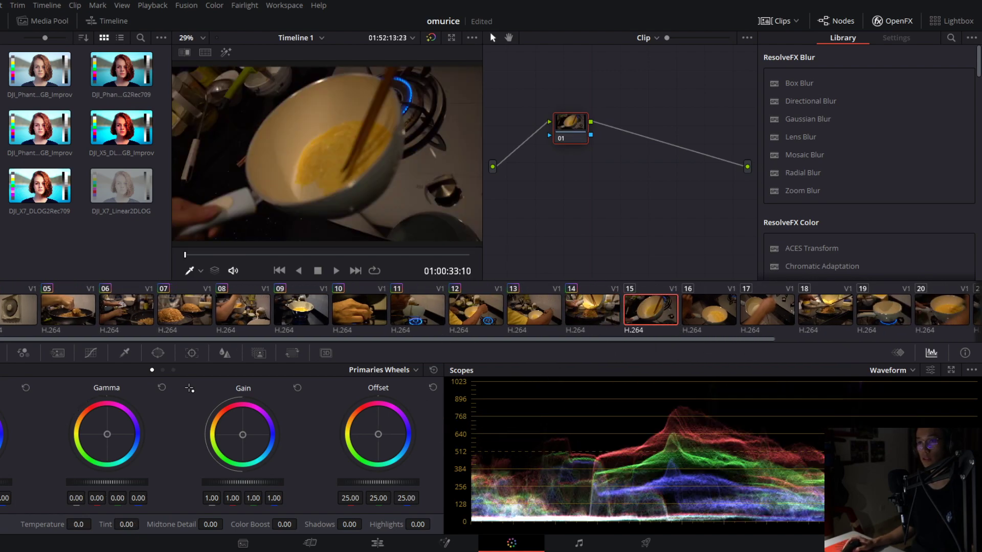
pyautogui.moveTo(237, 483); pyautogui.dragTo(286, 483)
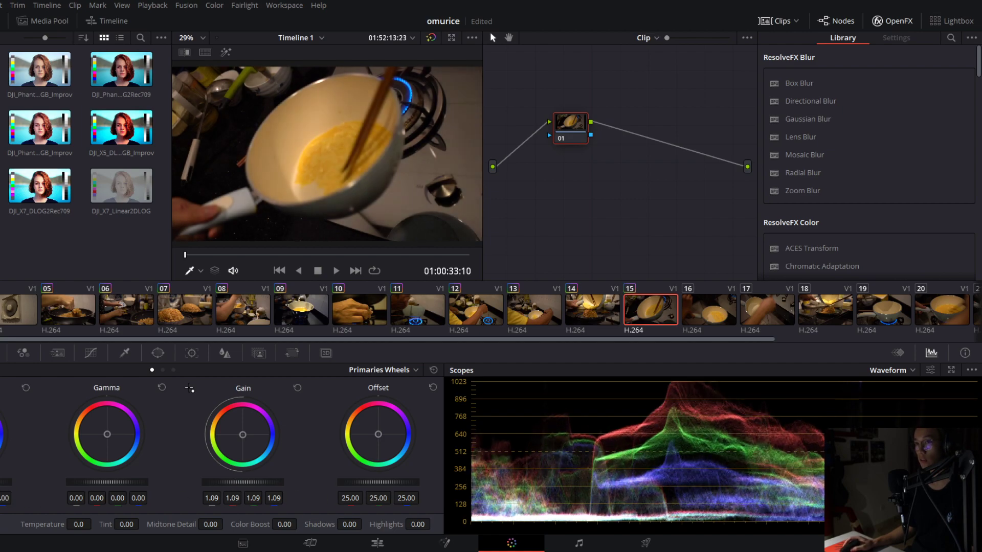
pyautogui.moveTo(123, 483); pyautogui.dragTo(116, 484)
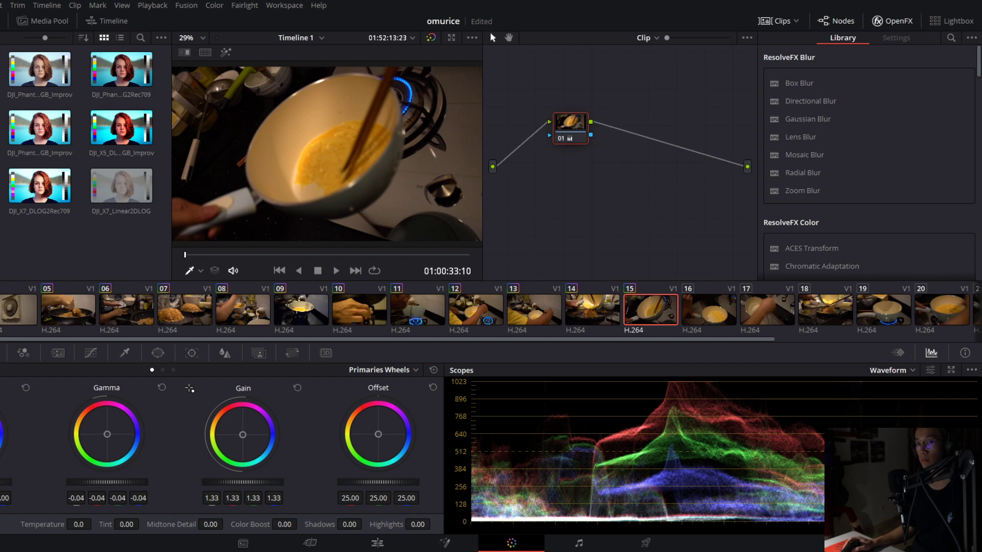
pyautogui.scroll(-1, 196, 527)
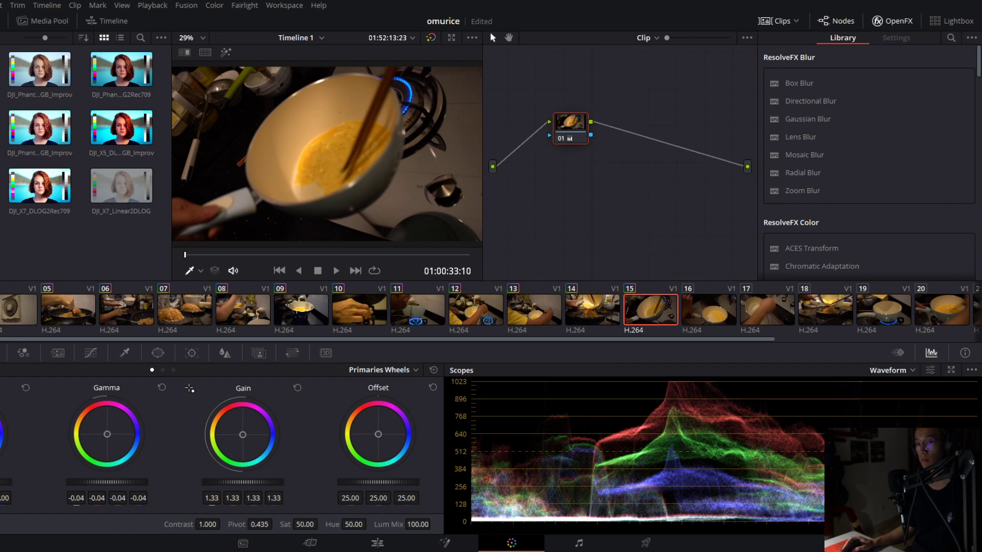
pyautogui.scroll(1, 189, 388)
pyautogui.moveTo(75, 525); pyautogui.dragTo(38, 525)
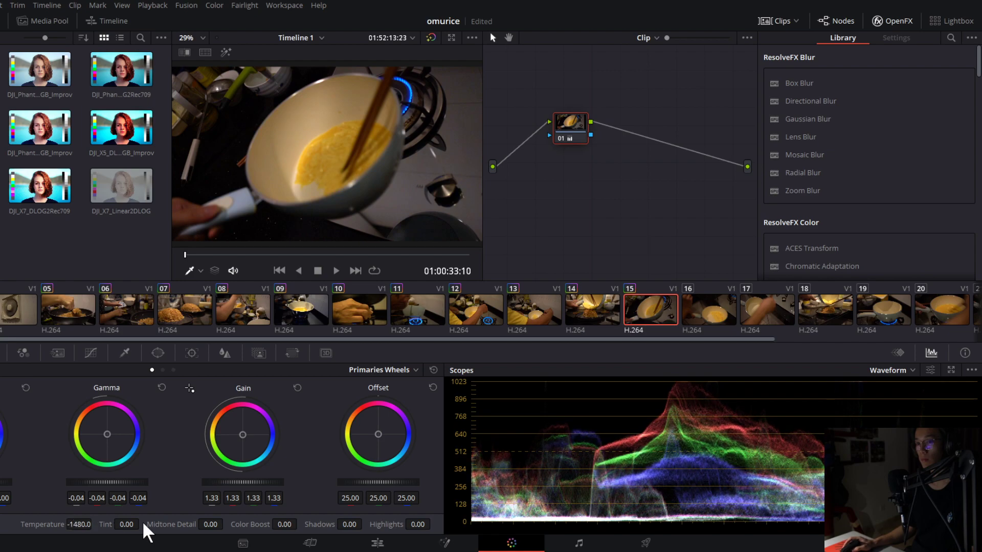
pyautogui.moveTo(142, 523); pyautogui.dragTo(142, 524)
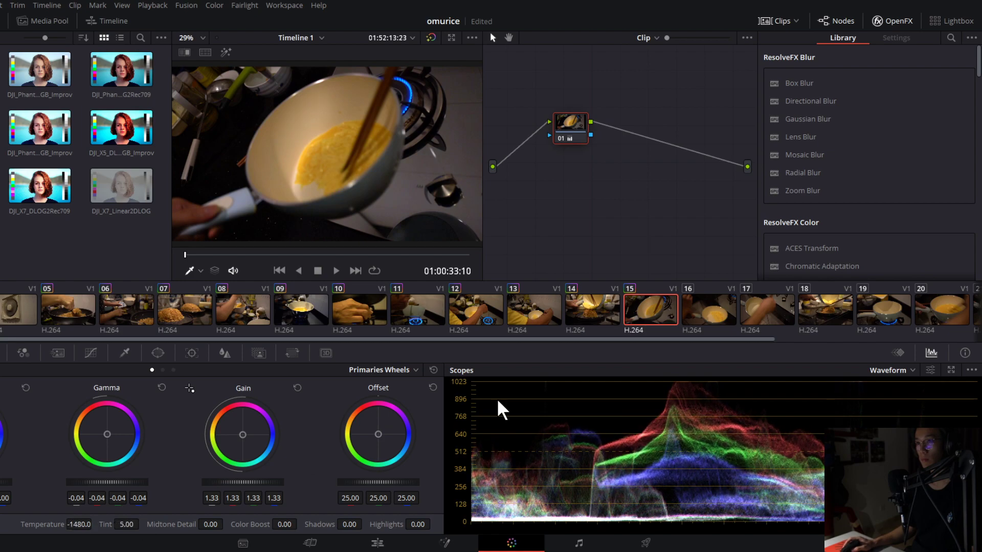
# Copy clip 15's grade onto clips 16 and 17.
pyautogui.click(700, 314)
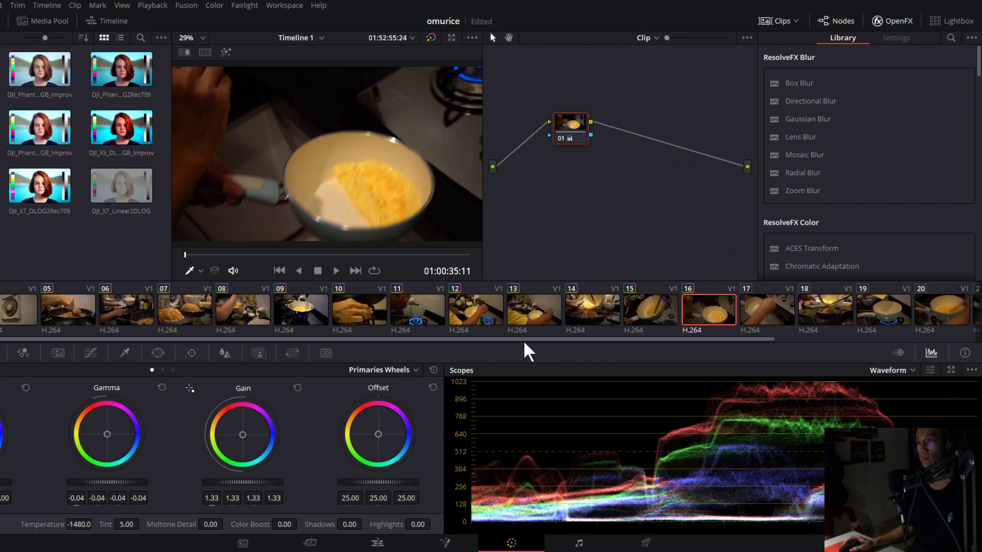
pyautogui.moveTo(523, 340); pyautogui.dragTo(624, 338)
pyautogui.click(601, 316)
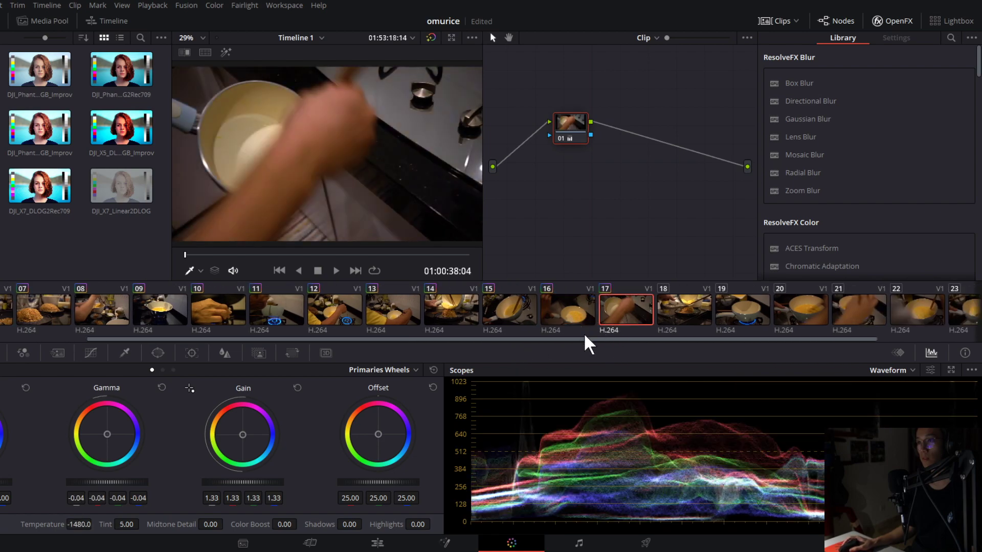
# Try and undo clip 16's grade on clip 18, and set clip 18's Gamma to -0.04, Gain to 1.11 and Offset to 23.25.
pyautogui.click(679, 313)
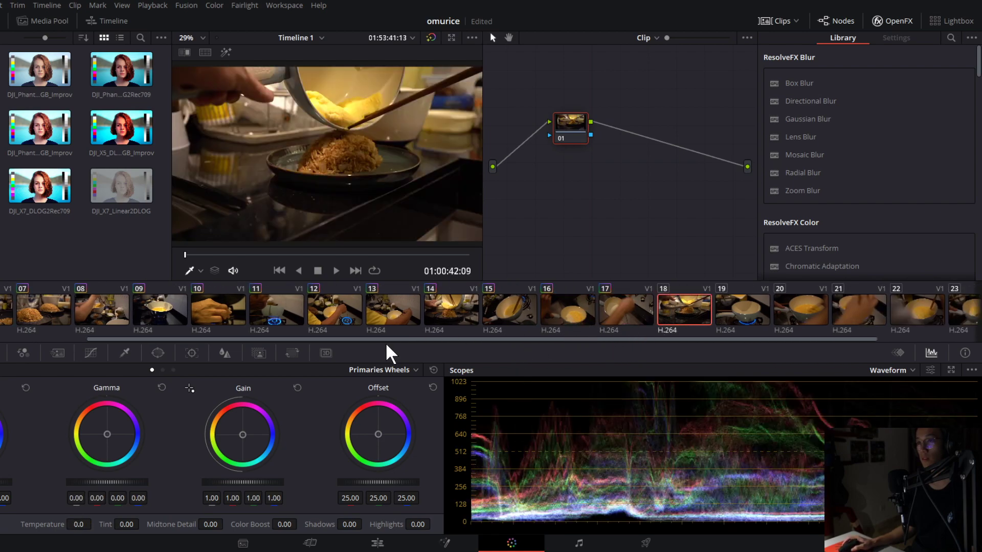
pyautogui.middleClick(593, 307)
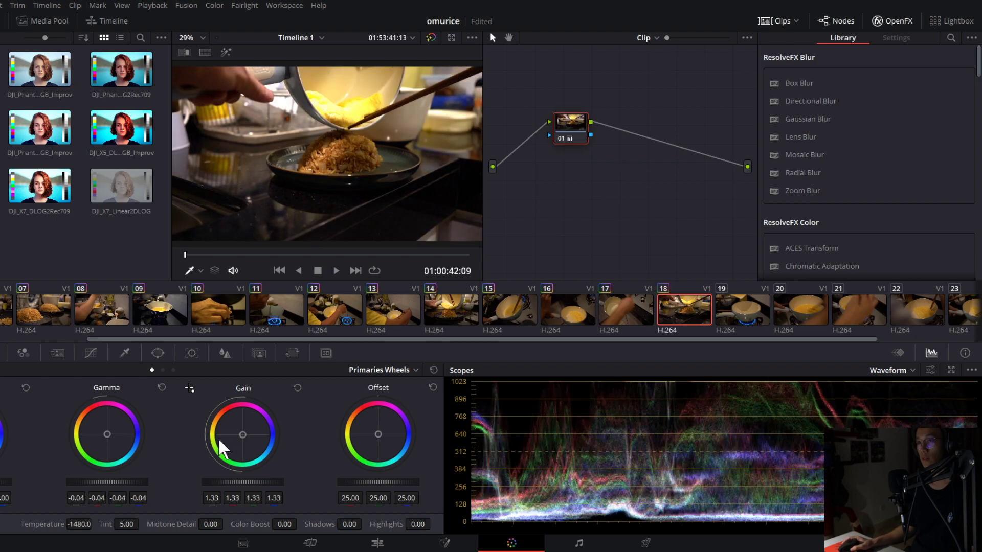
pyautogui.hotkey('ctrl', 'z')
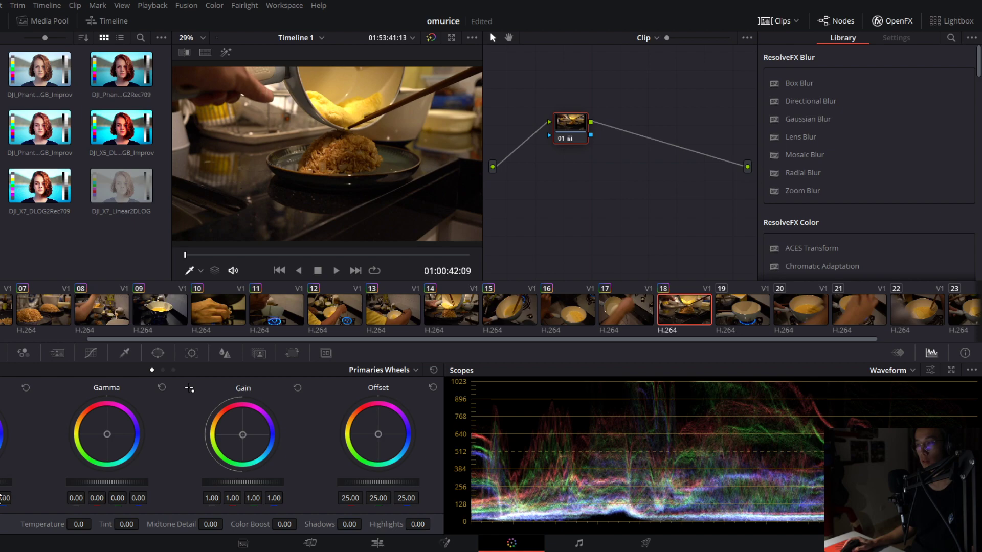
pyautogui.moveTo(210, 488); pyautogui.dragTo(225, 488)
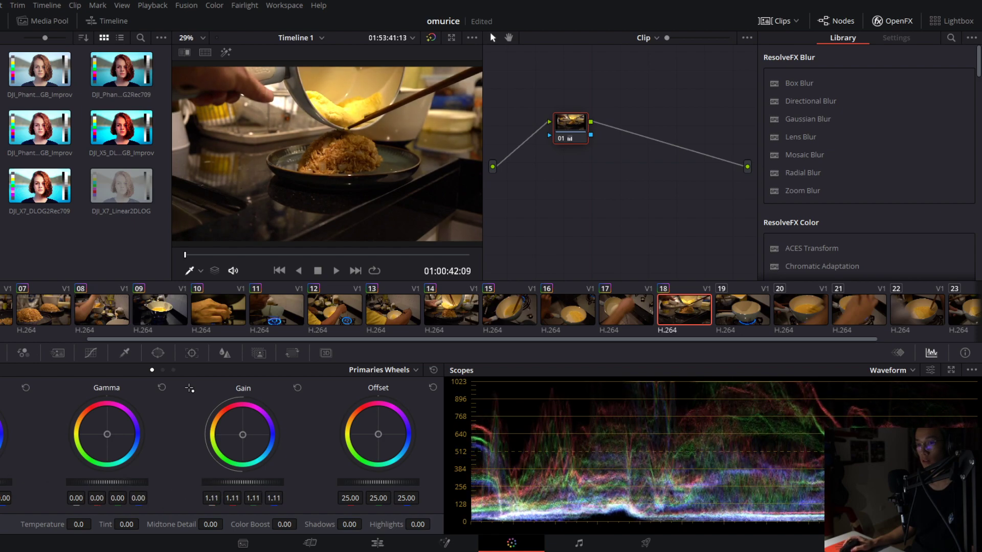
pyautogui.moveTo(107, 482); pyautogui.dragTo(100, 481)
pyautogui.moveTo(358, 483); pyautogui.dragTo(343, 483)
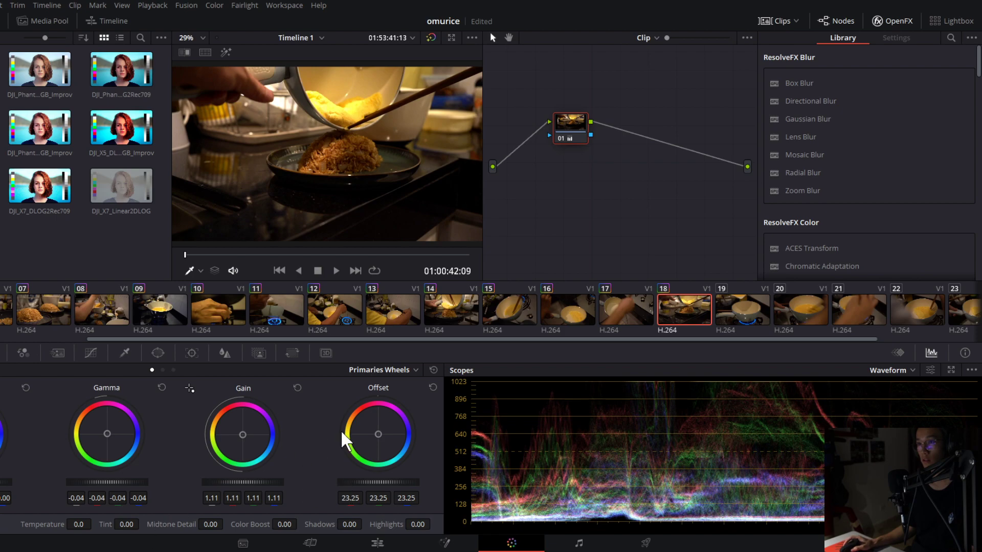
# Compare clip 18 with clip 17, and set clip 18's Temperature to -400 and lower its Tint slightly.
pyautogui.click(645, 315)
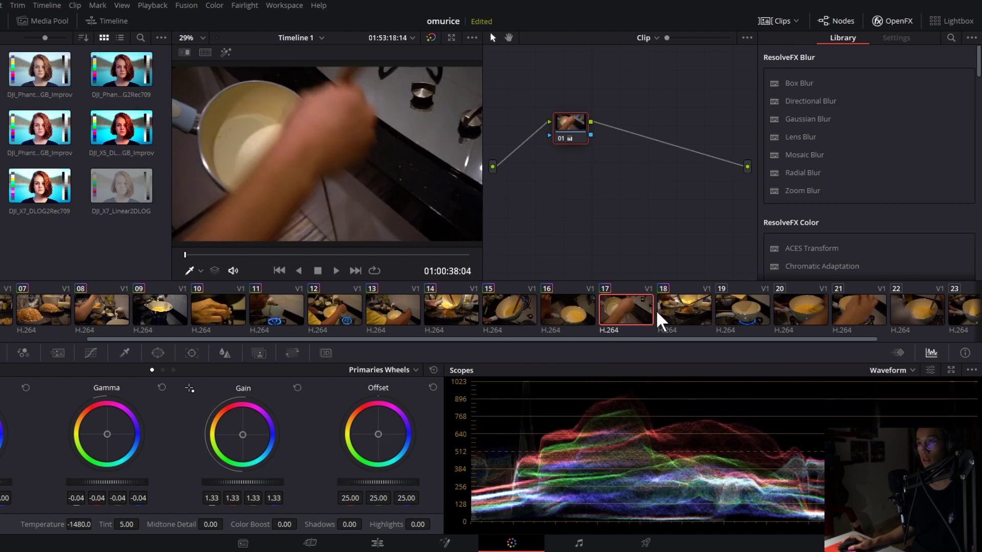
pyautogui.click(679, 305)
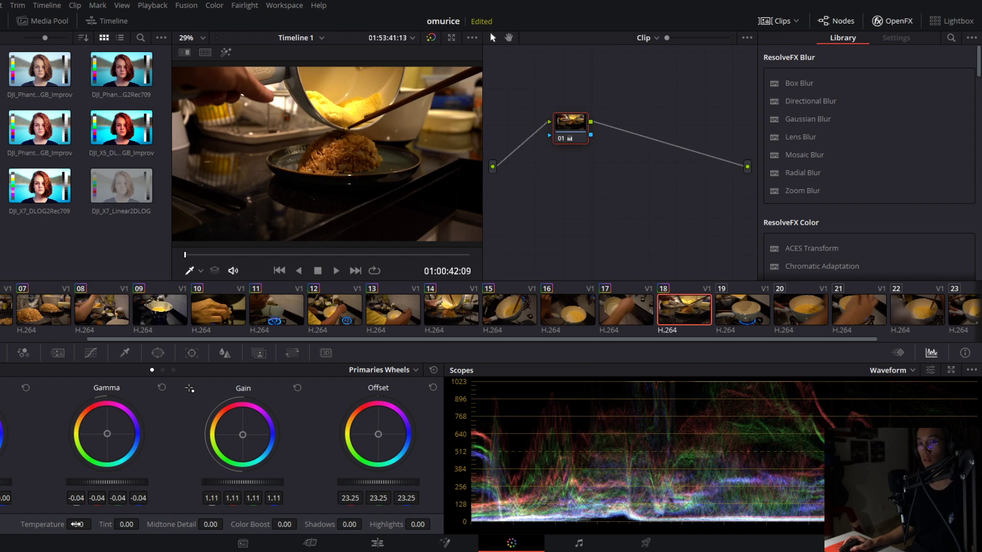
pyautogui.moveTo(76, 524); pyautogui.dragTo(60, 524)
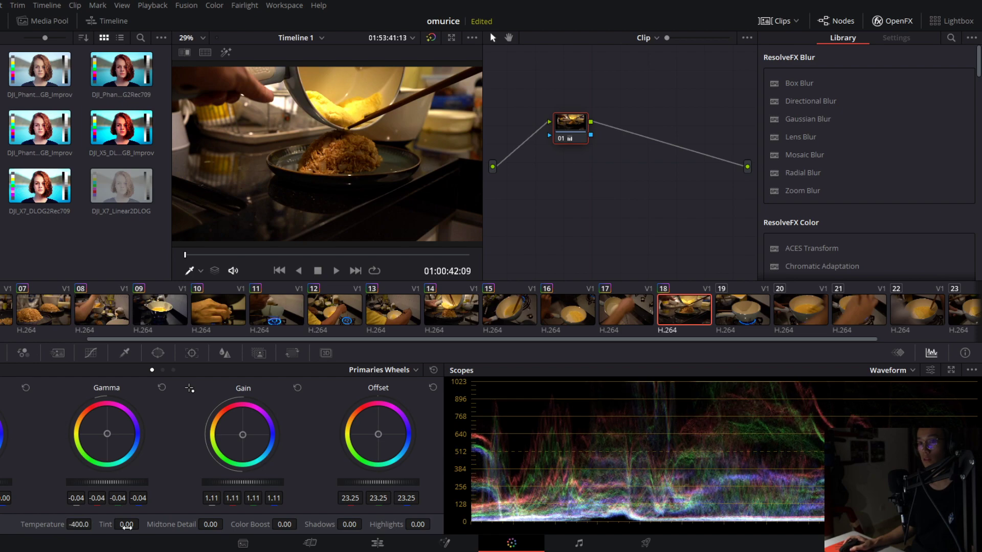
pyautogui.moveTo(126, 524); pyautogui.dragTo(119, 524)
# Copy clip 15's grade onto clip 19 and the clips that follow it, and open clip 23.
pyautogui.click(721, 306)
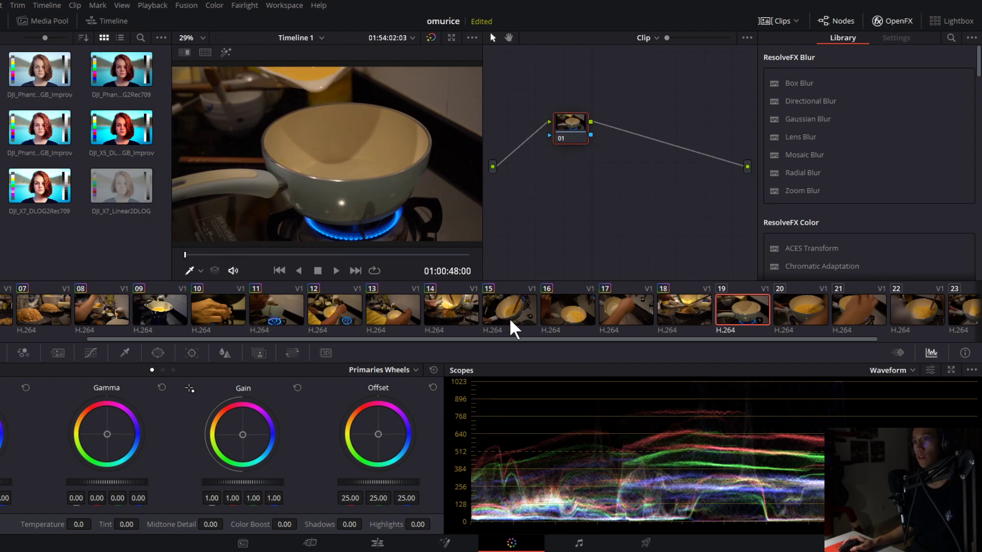
pyautogui.middleClick(530, 300)
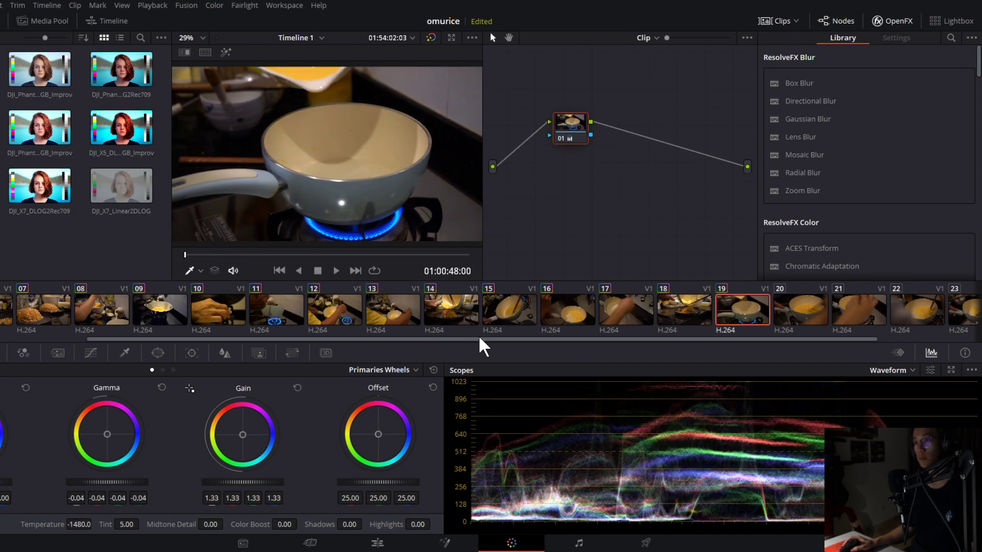
pyautogui.click(787, 305)
pyautogui.click(840, 312)
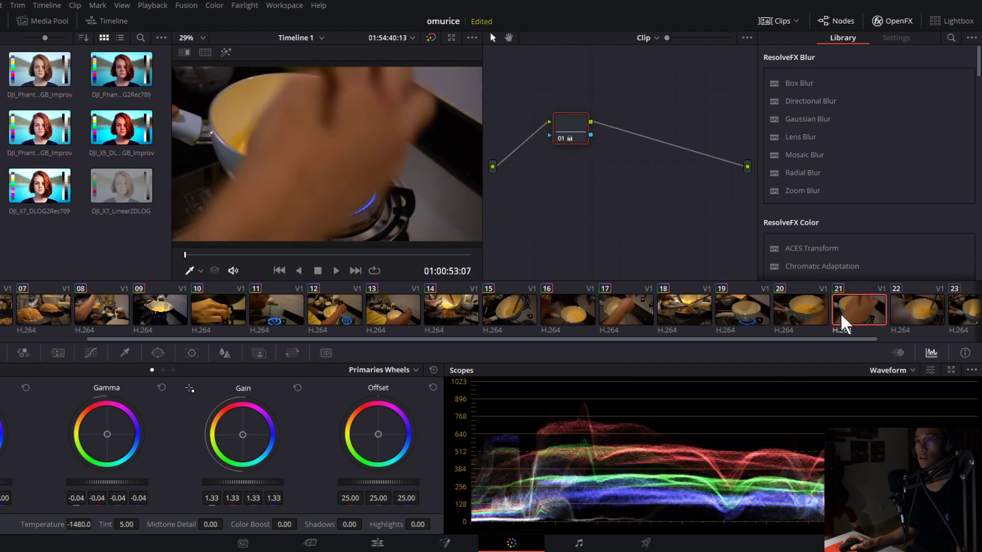
pyautogui.click(924, 311)
pyautogui.click(959, 308)
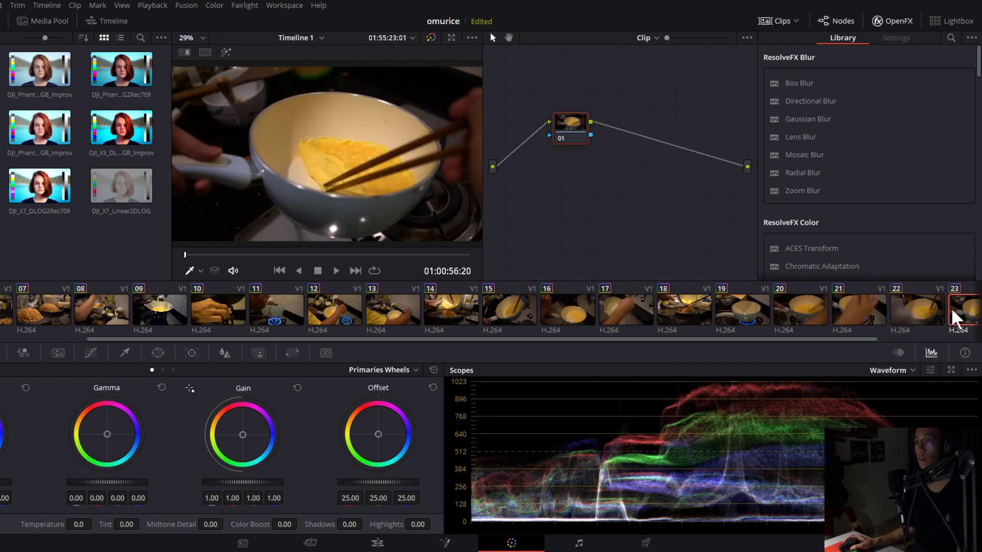
# Apply the preceding clip's grade to clips 23 through 25, using gain 1.41 and gamma -0.06 from clip 24 onward.
pyautogui.hscroll(3, 943, 334)
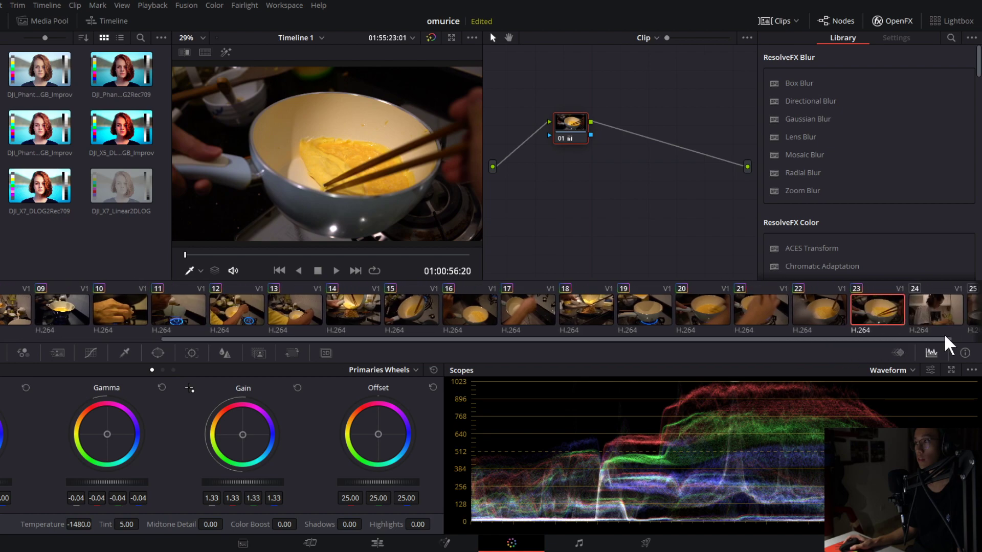
pyautogui.click(896, 313)
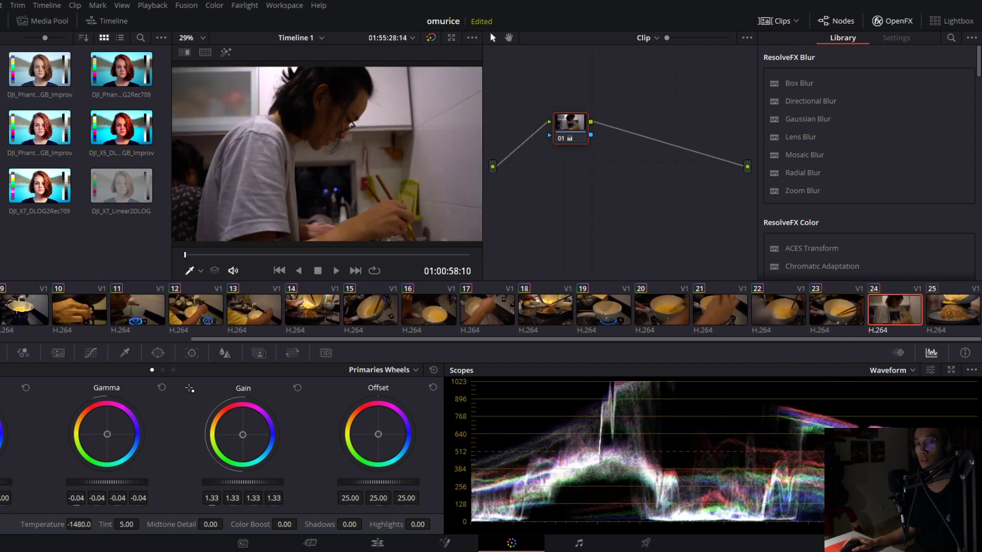
pyautogui.moveTo(243, 483); pyautogui.dragTo(253, 483)
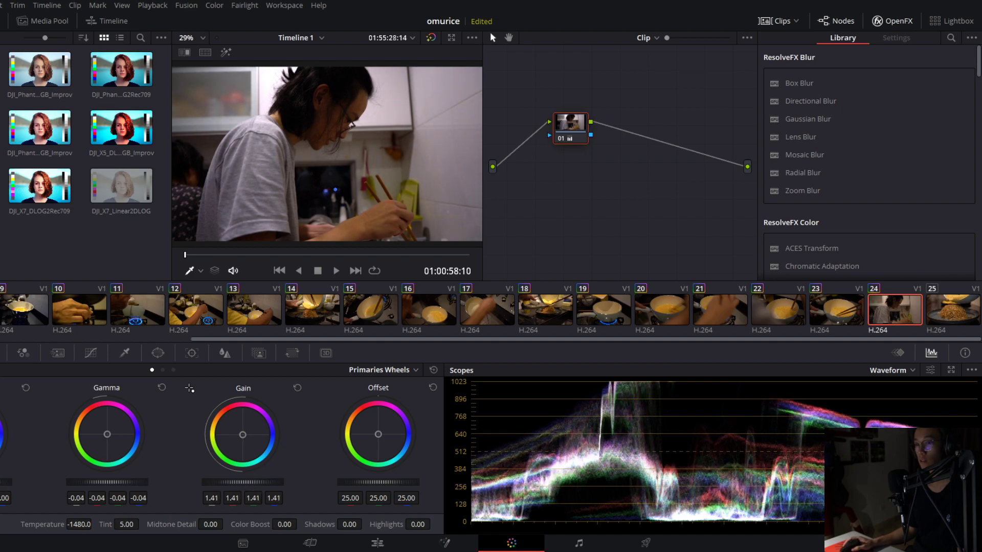
pyautogui.moveTo(118, 498); pyautogui.dragTo(114, 499)
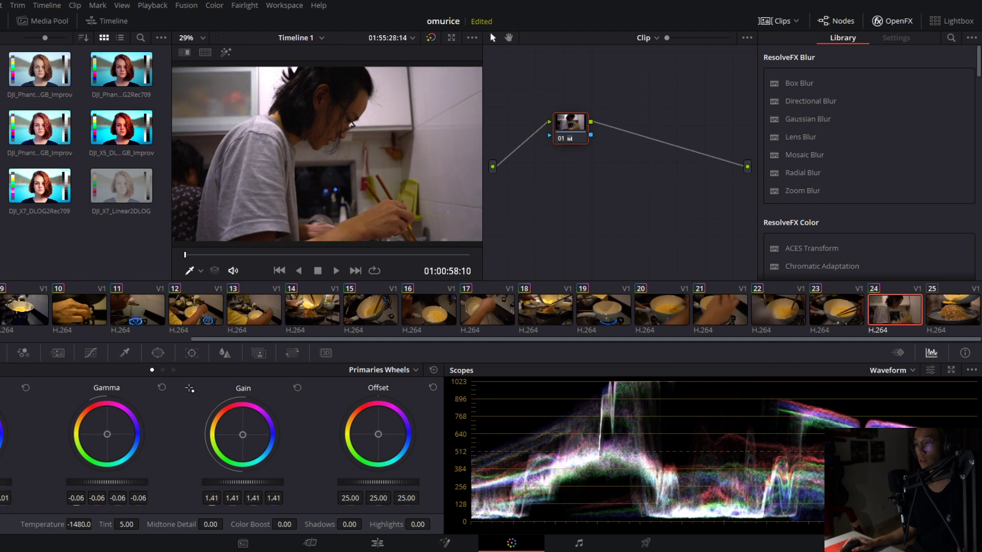
pyautogui.click(957, 308)
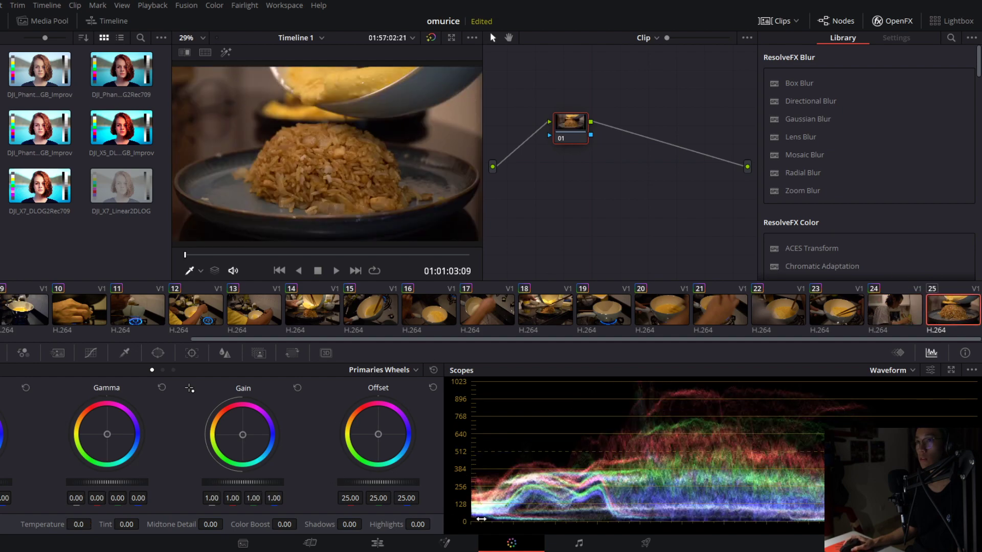
pyautogui.press('=')
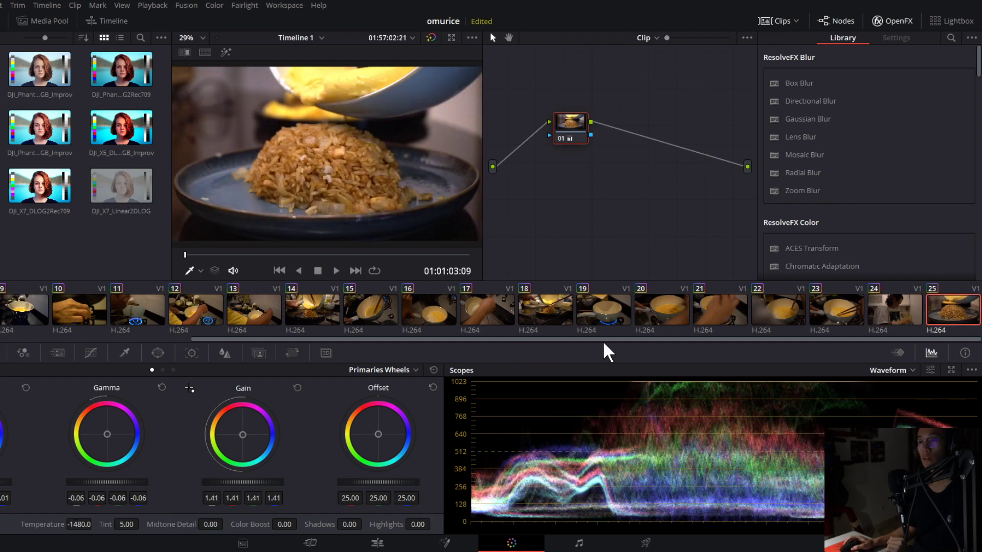
# Play the edit timeline from 01:00:48:00, comparing the footage with colour grades bypassed and enabled.
pyautogui.click(308, 543)
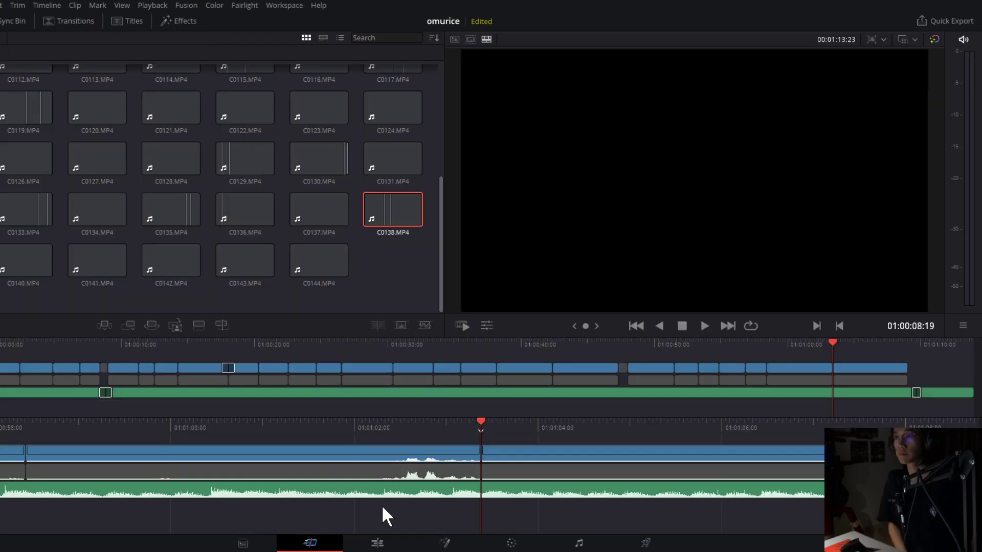
pyautogui.hotkey('shift', '4')
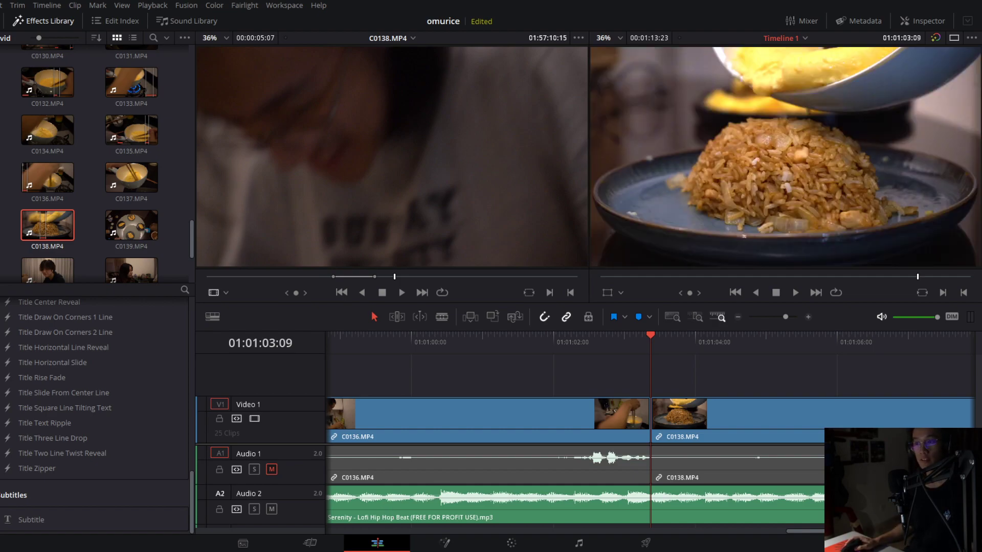
pyautogui.click(516, 341)
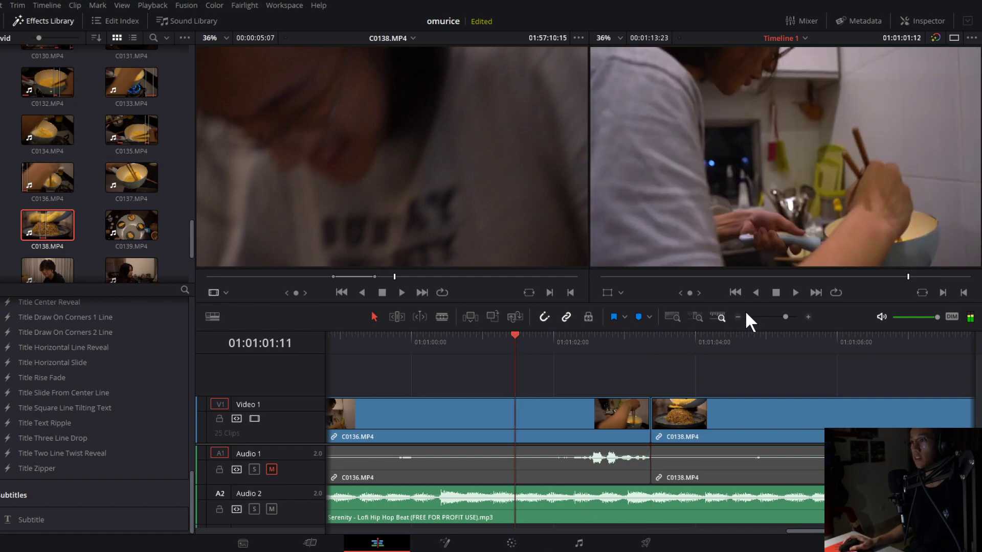
pyautogui.click(738, 318)
pyautogui.click(737, 317)
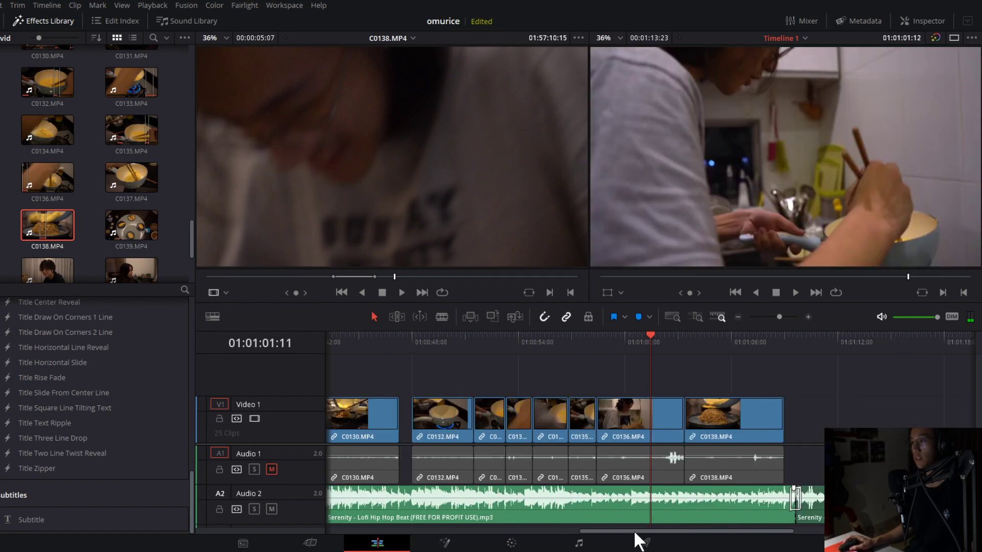
pyautogui.moveTo(633, 530); pyautogui.dragTo(593, 539)
pyautogui.click(553, 335)
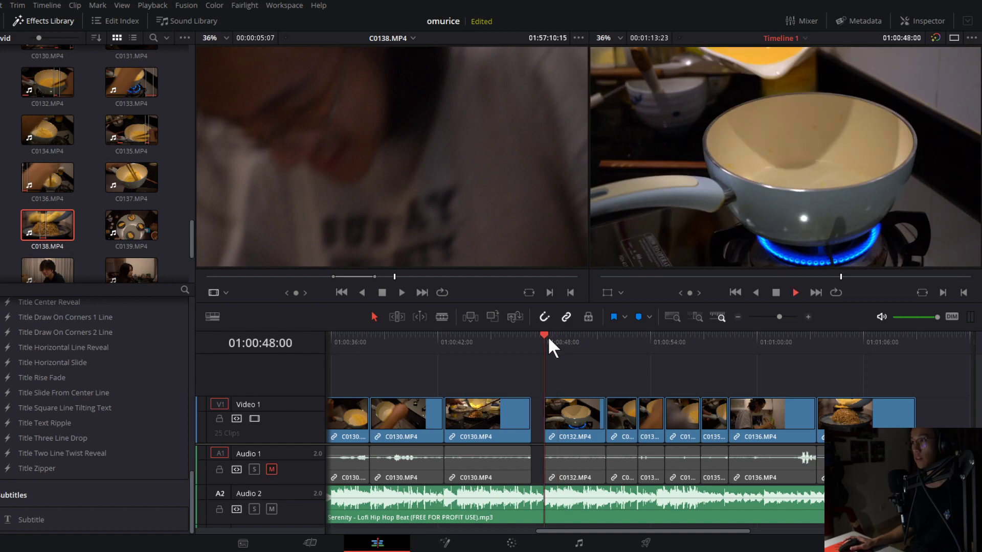
pyautogui.press('space')
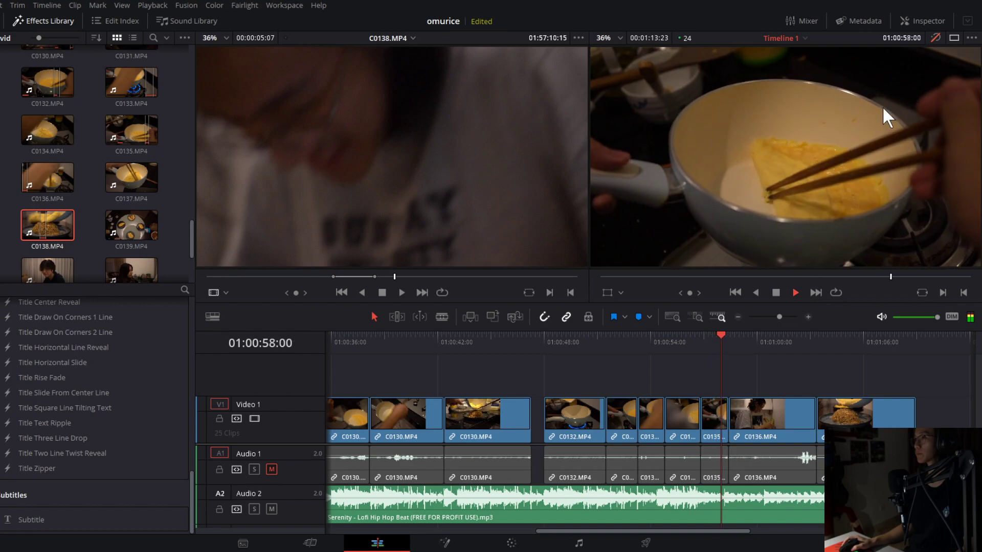
pyautogui.click(936, 36)
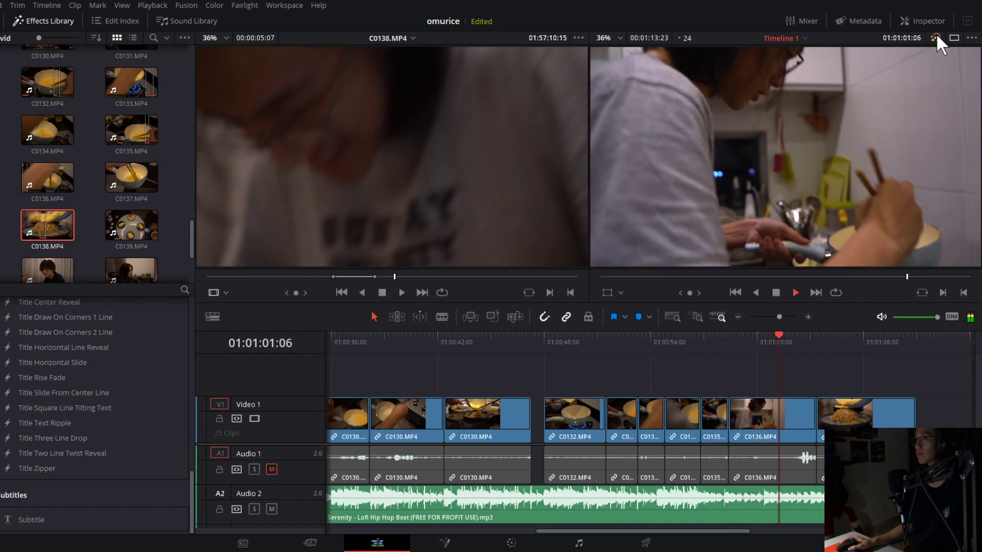
# Play the timeline from its start to the hand close-up at 01:00:22:03, and set its master gamma to -0.53 and temperature to -1550.
pyautogui.press('Home')
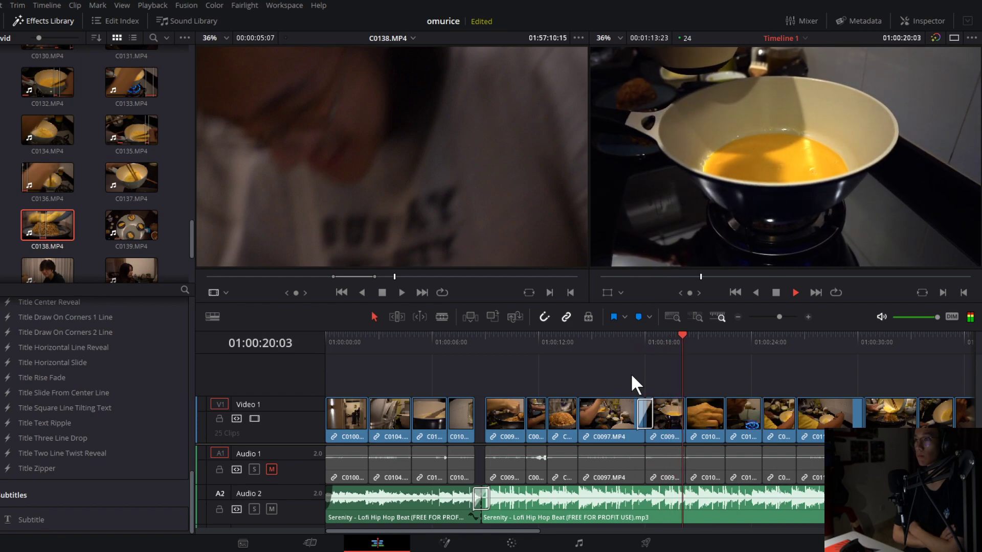
pyautogui.press('space')
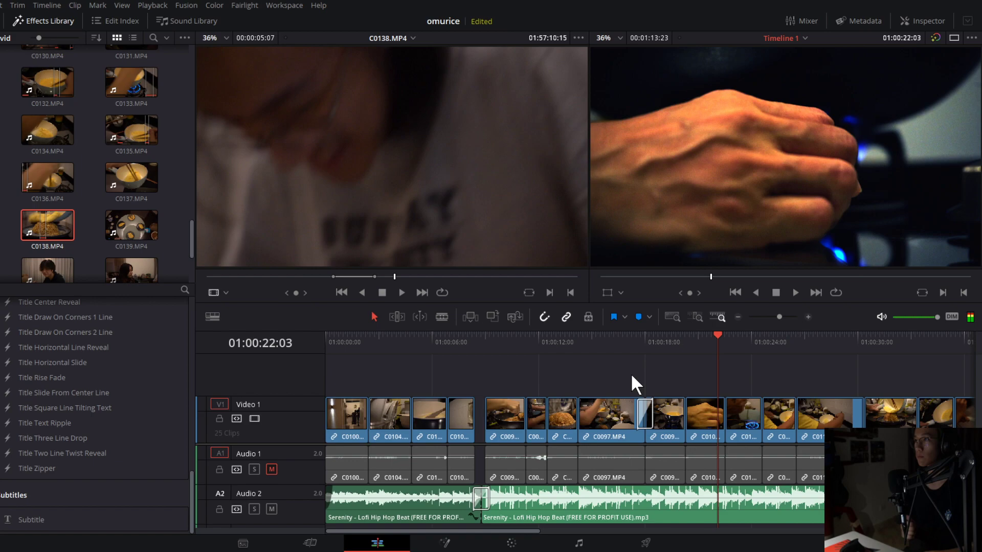
pyautogui.hotkey('shift', '6')
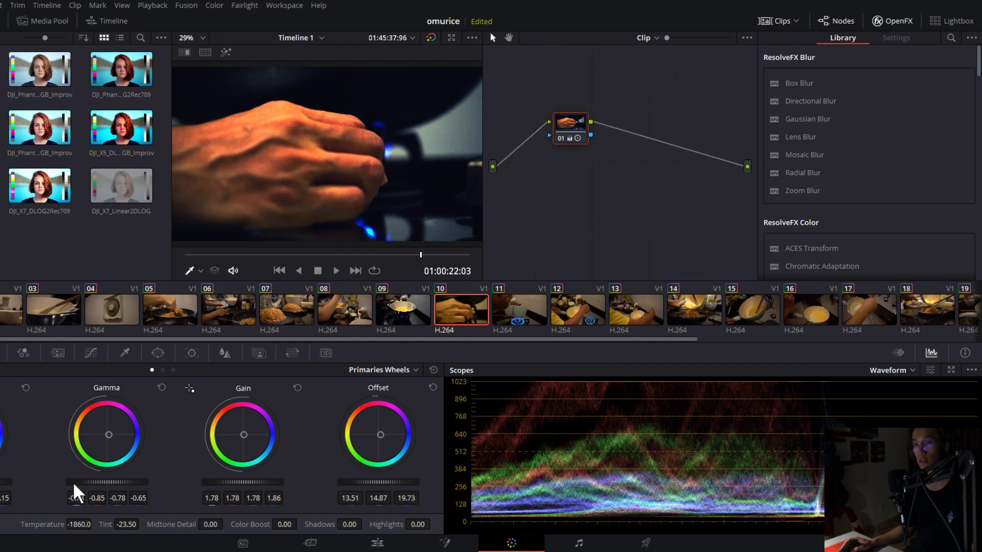
pyautogui.moveTo(74, 485); pyautogui.dragTo(114, 486)
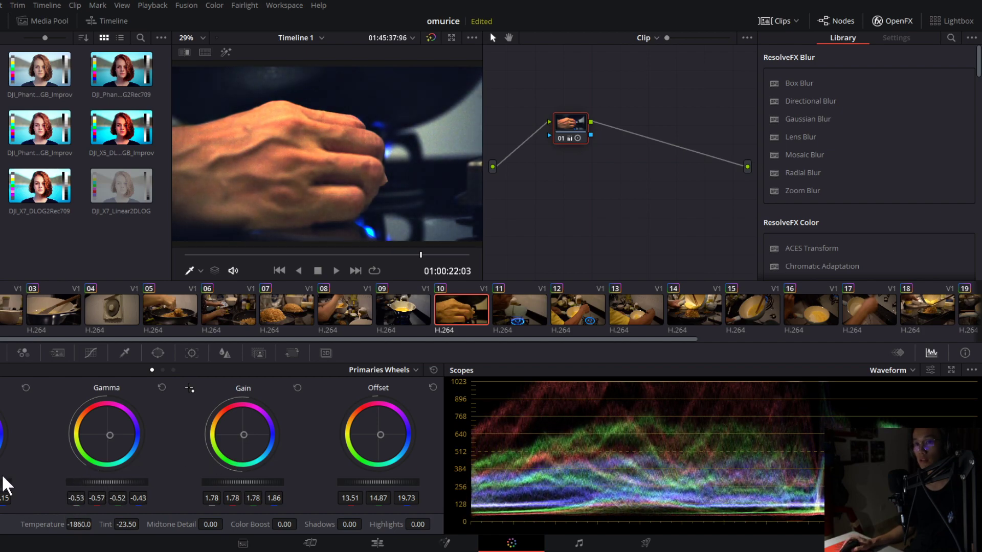
pyautogui.moveTo(4, 481); pyautogui.dragTo(7, 480)
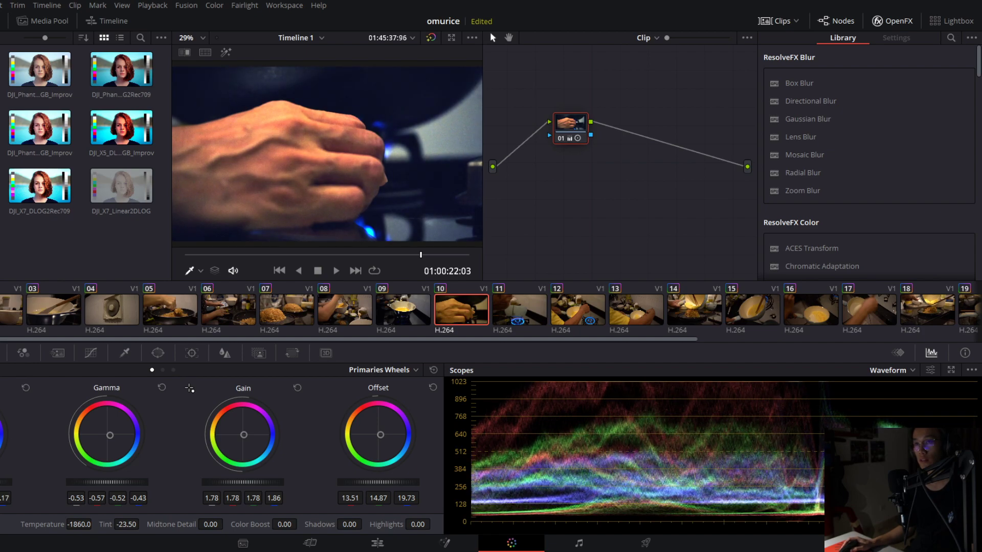
pyautogui.moveTo(7, 481); pyautogui.dragTo(7, 480)
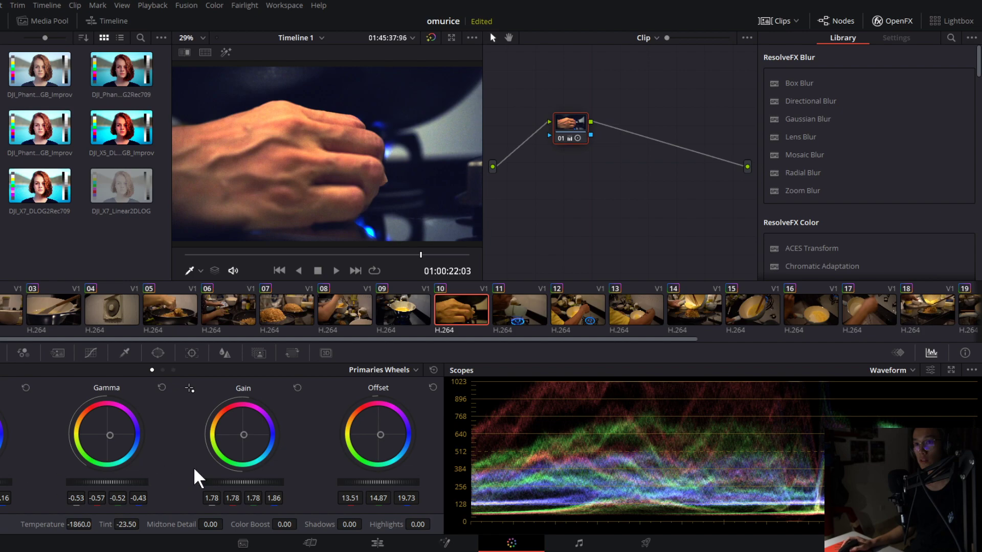
pyautogui.moveTo(82, 525); pyautogui.dragTo(102, 525)
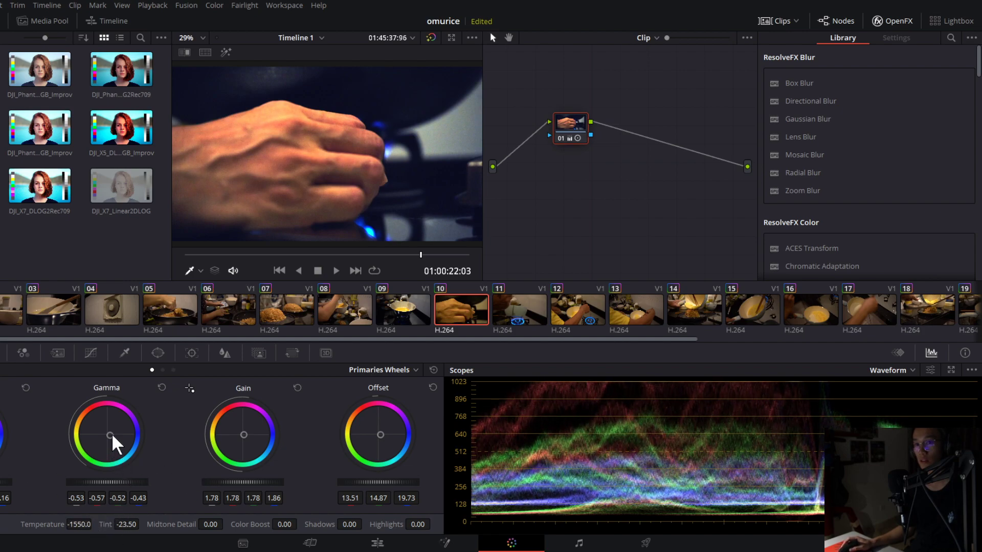
# Rebalance clip 10's gamma and gain colour, set its RGB offset to 13.66, 14.74 and 17.27, and set tint to -30.
pyautogui.moveTo(112, 435); pyautogui.dragTo(110, 433)
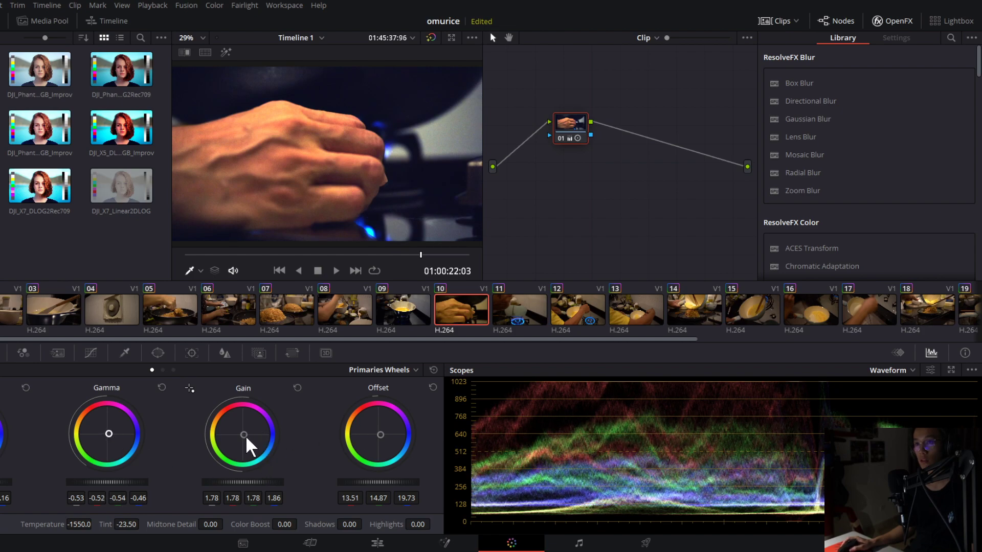
pyautogui.moveTo(246, 435); pyautogui.dragTo(247, 436)
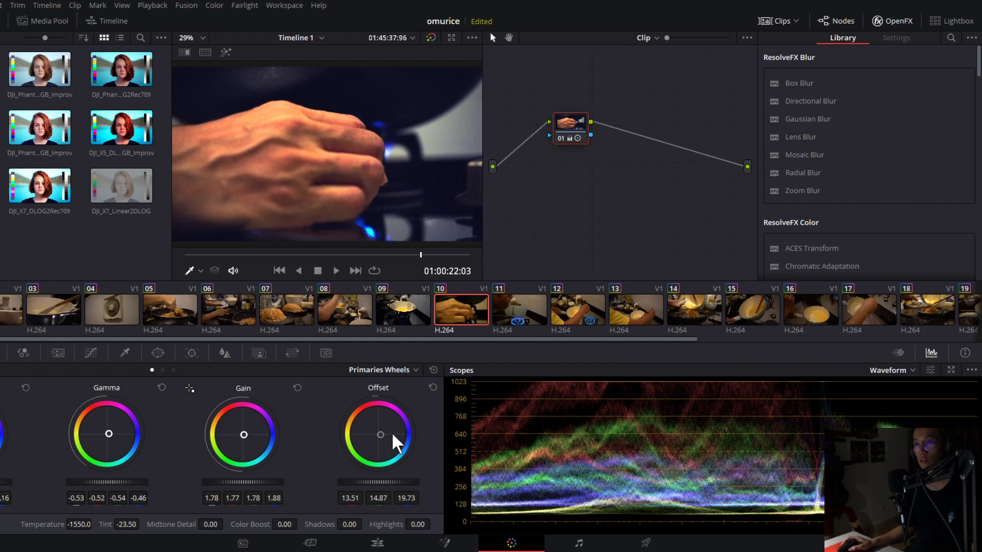
pyautogui.moveTo(374, 433); pyautogui.dragTo(372, 433)
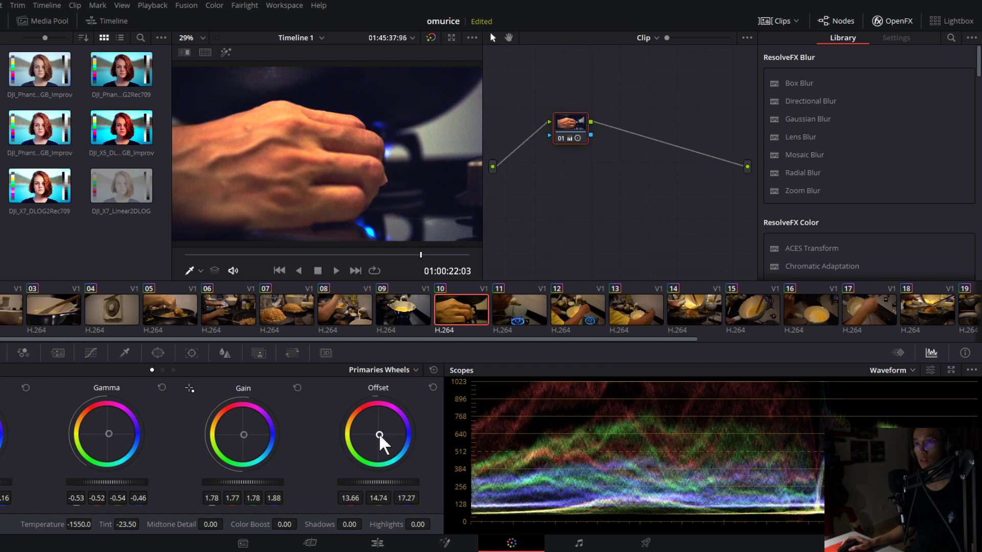
pyautogui.click(434, 35)
pyautogui.click(434, 35)
pyautogui.moveTo(119, 525); pyautogui.dragTo(108, 525)
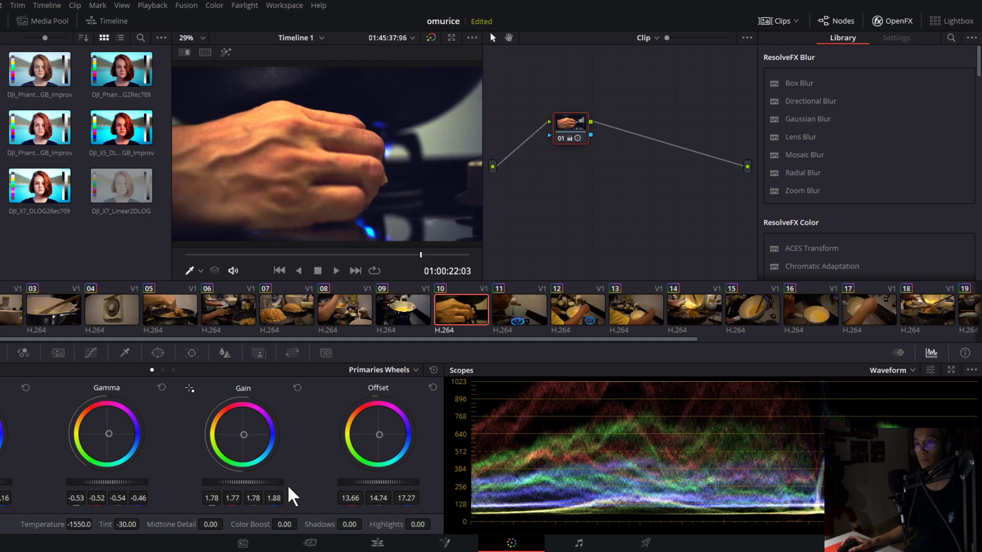
# Play the edit timeline from before the hand close-up through to the end to review all the graded clips.
pyautogui.click(376, 545)
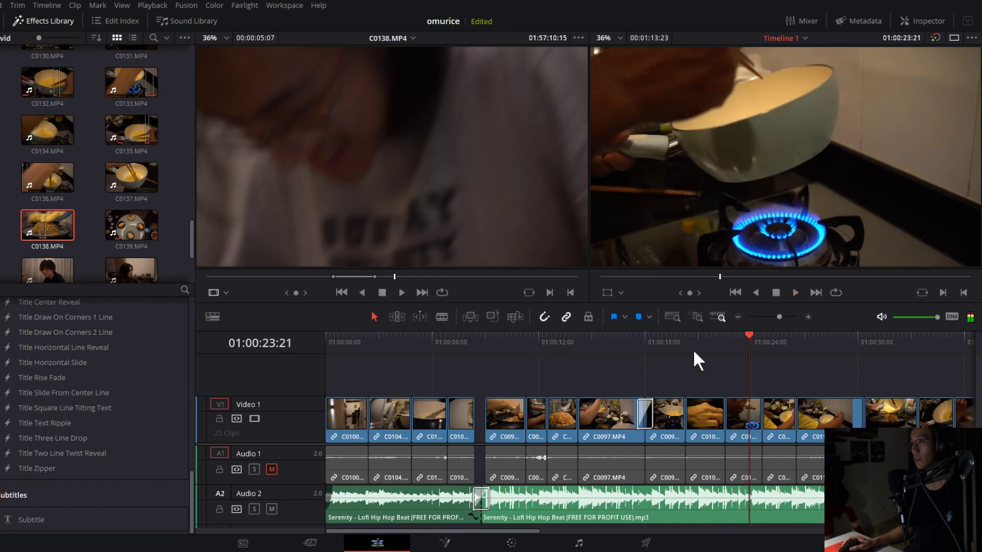
pyautogui.click(693, 346)
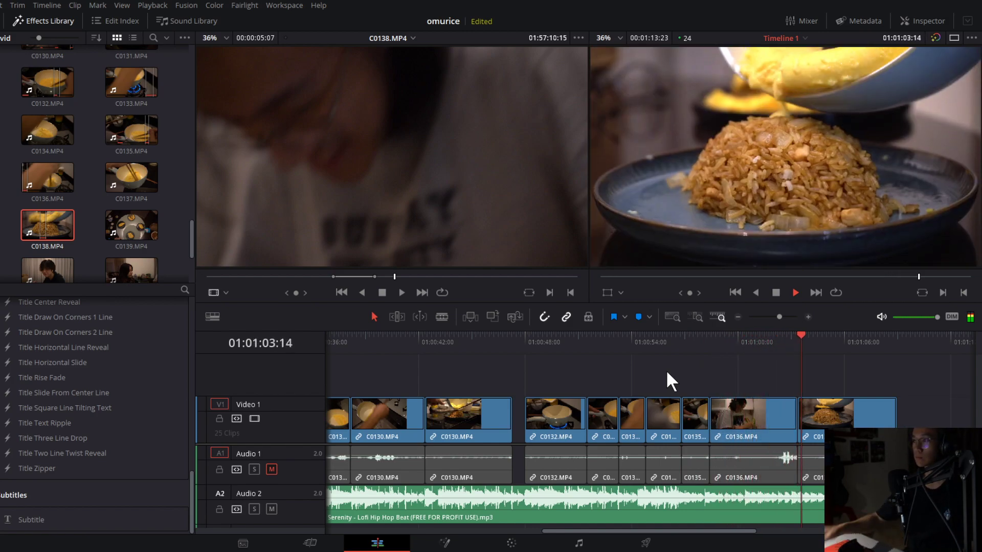
pyautogui.press('space')
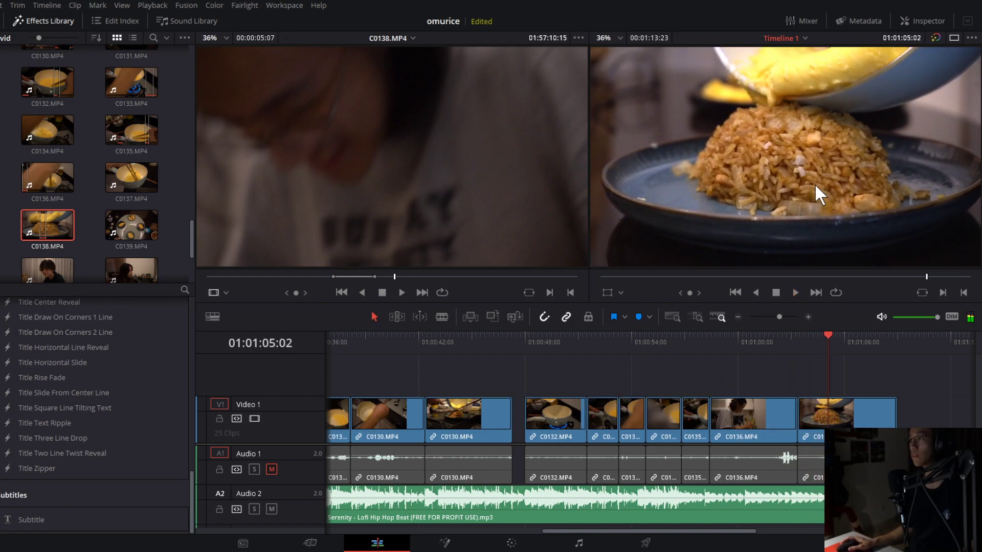
pyautogui.press('space')
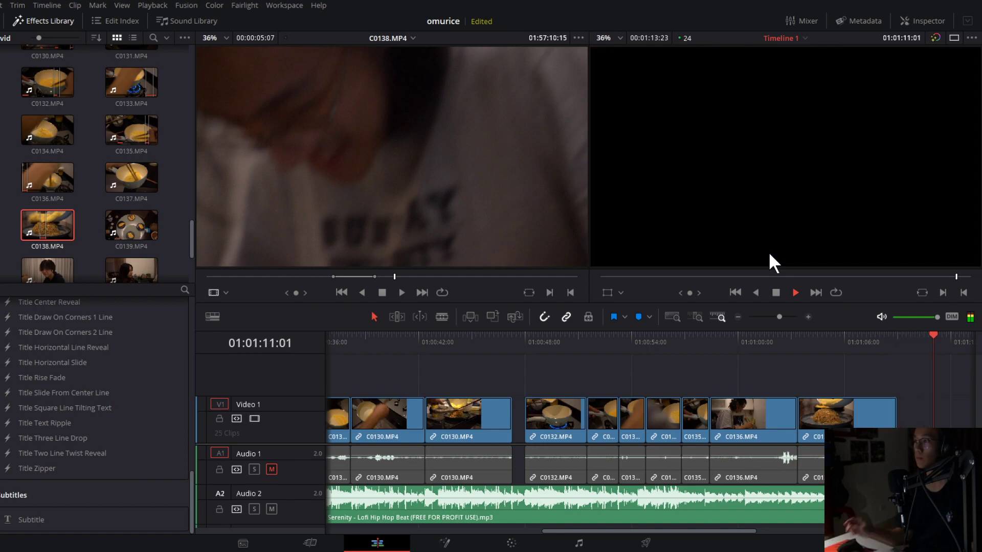
# Lower the gamma of the final fried-rice clip to -0.11, compare it with the grade bypassed, and play it back on the timeline.
pyautogui.click(846, 336)
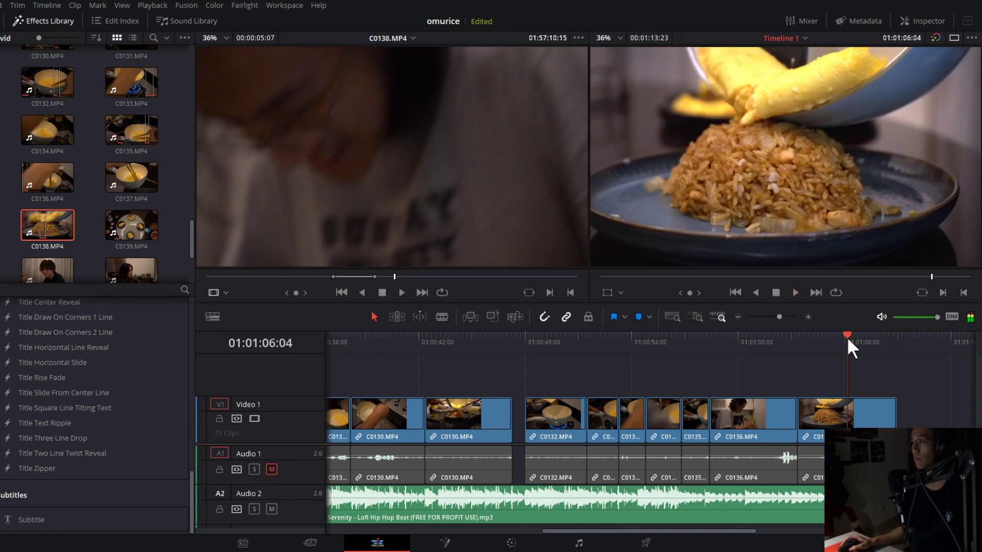
pyautogui.click(818, 404)
pyautogui.moveTo(831, 336); pyautogui.dragTo(841, 337)
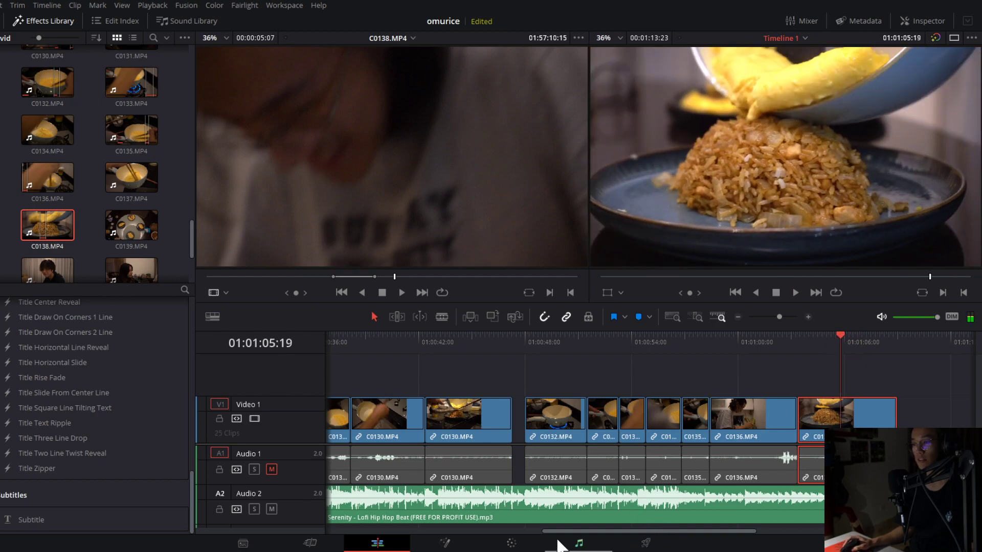
pyautogui.click(511, 543)
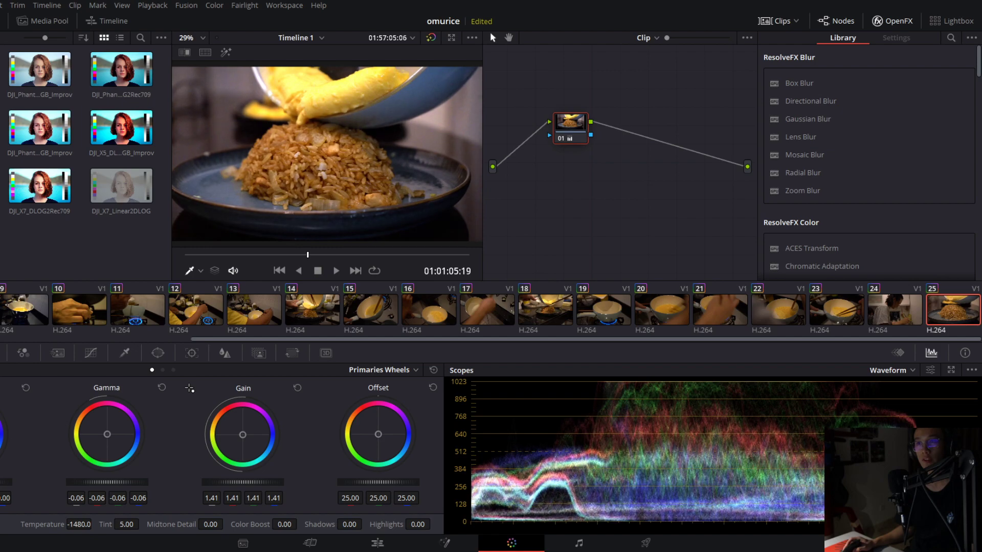
pyautogui.moveTo(141, 482); pyautogui.dragTo(114, 482)
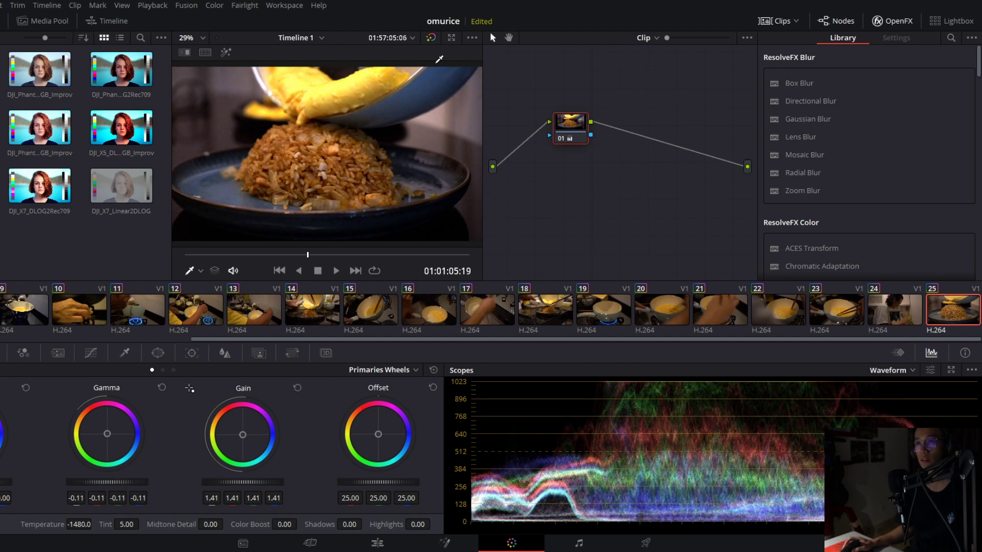
pyautogui.click(431, 38)
pyautogui.click(431, 38)
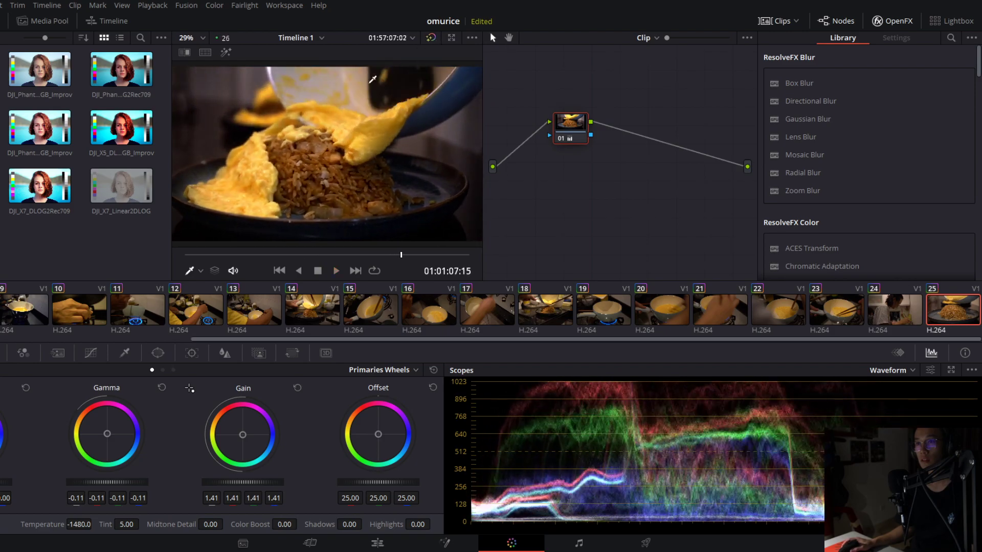
pyautogui.click(378, 543)
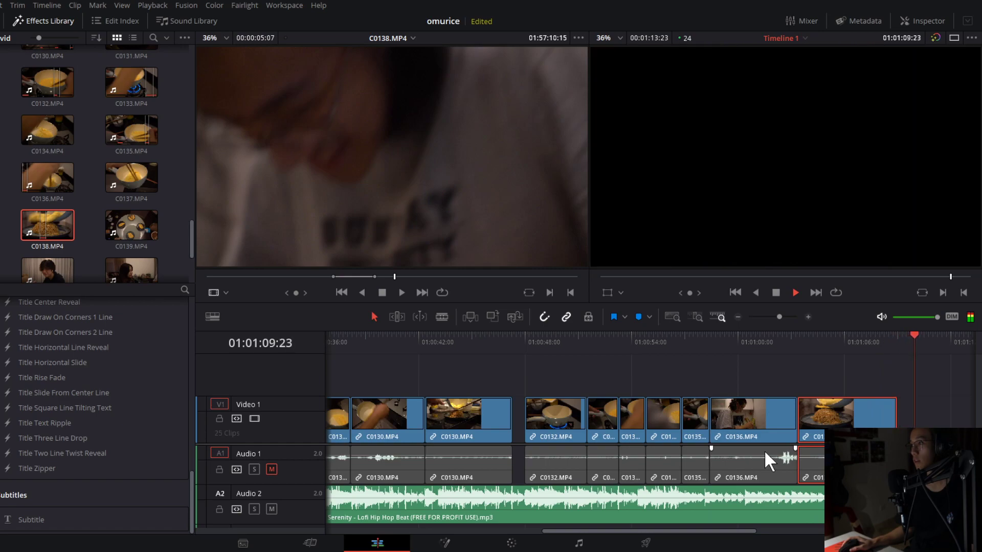
pyautogui.press('space')
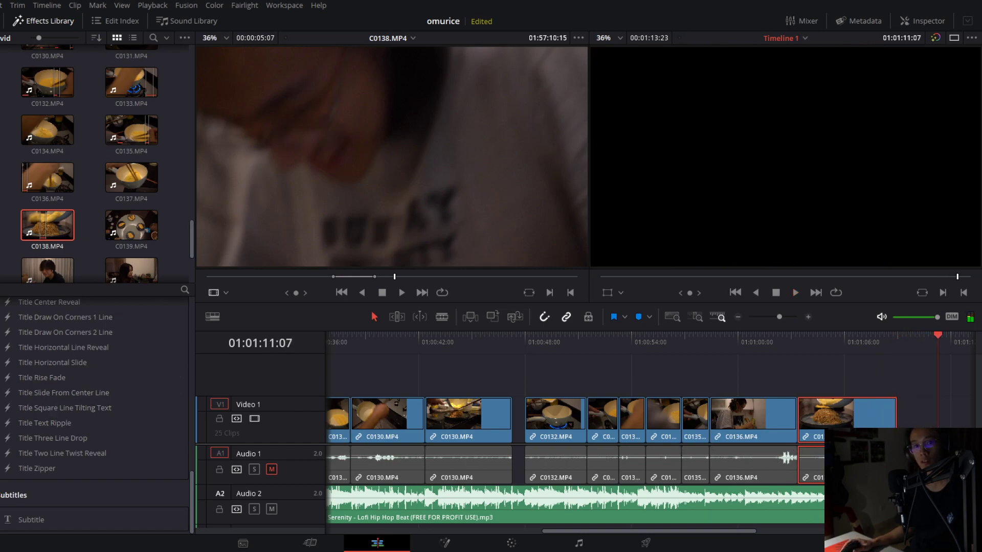
# Place a Text title on Video 1 after the final fried-rice clip, starting where the second music segment begins.
pyautogui.moveTo(706, 540); pyautogui.dragTo(815, 537)
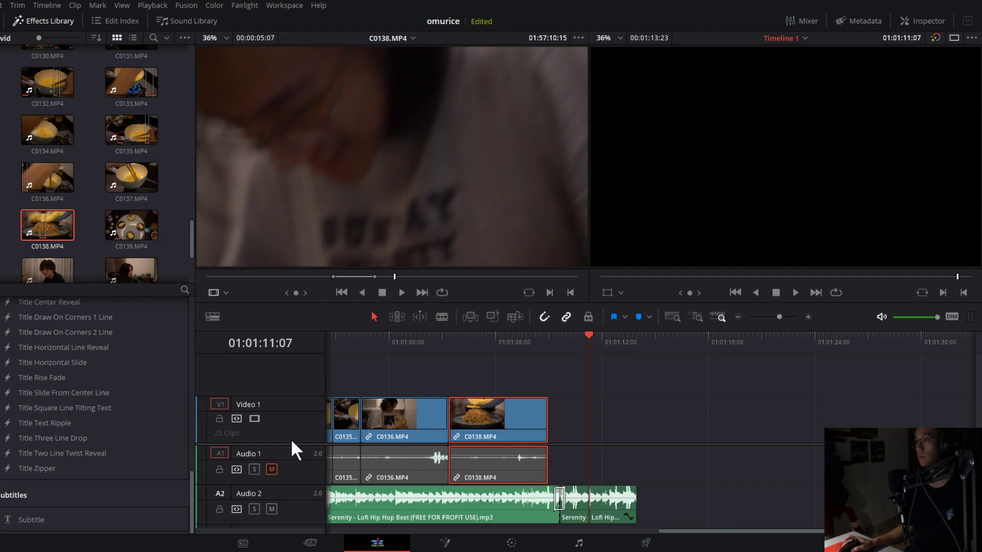
pyautogui.scroll(15, 155, 414)
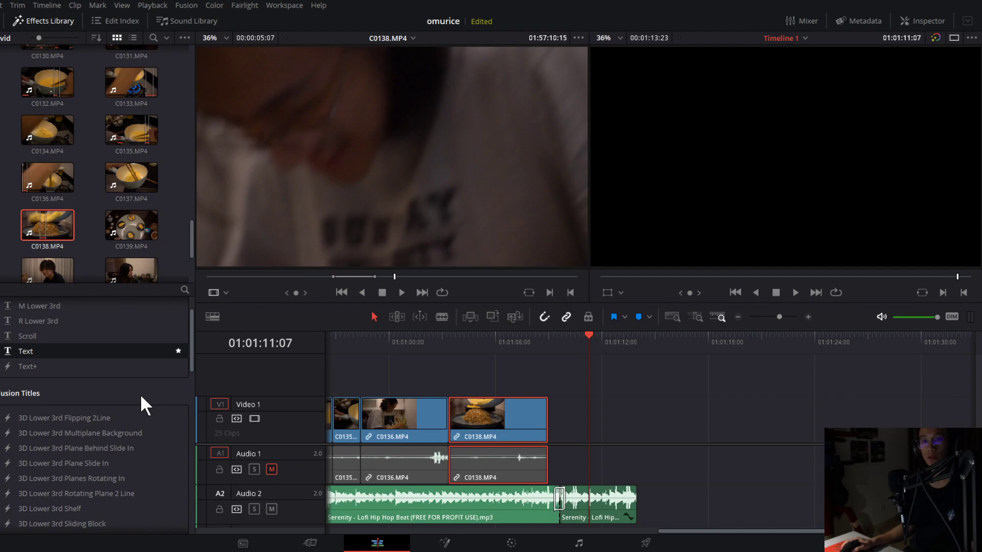
pyautogui.scroll(2, 138, 396)
pyautogui.moveTo(321, 392); pyautogui.dragTo(559, 434)
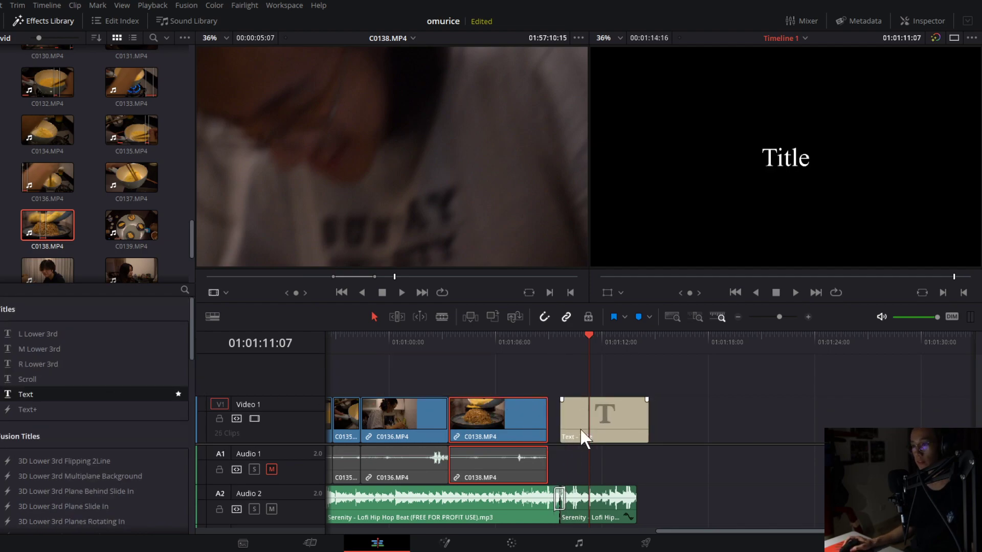
# Play the timeline from just before the new title to check its start against the music.
pyautogui.click(808, 317)
pyautogui.click(533, 355)
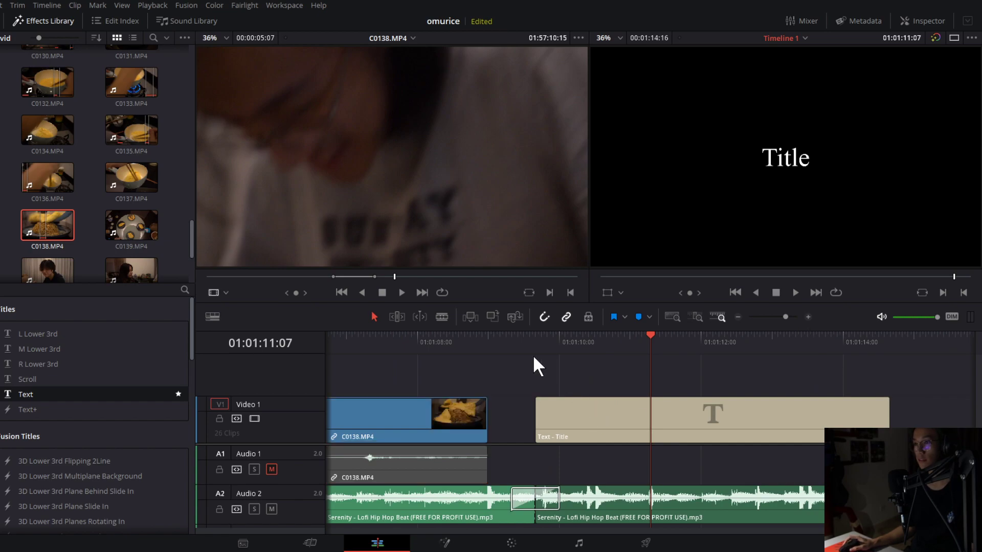
pyautogui.click(534, 349)
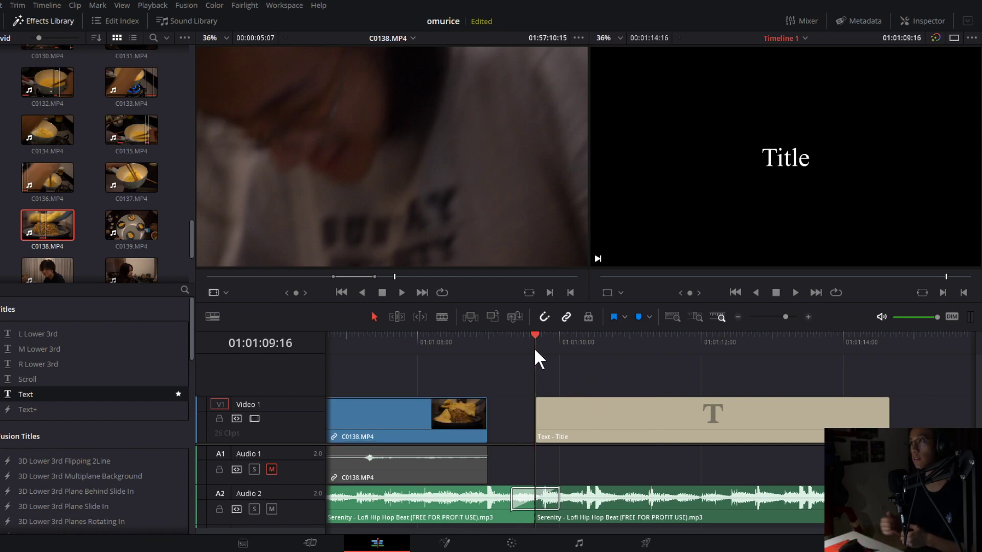
pyautogui.click(509, 347)
pyautogui.press('space')
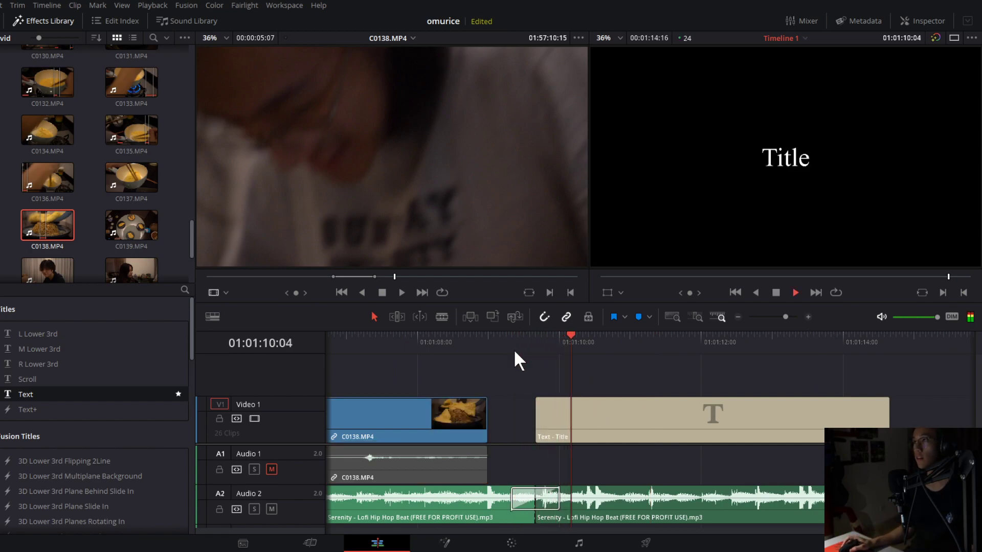
# Replace the title's text with オムライス.
pyautogui.click(591, 423)
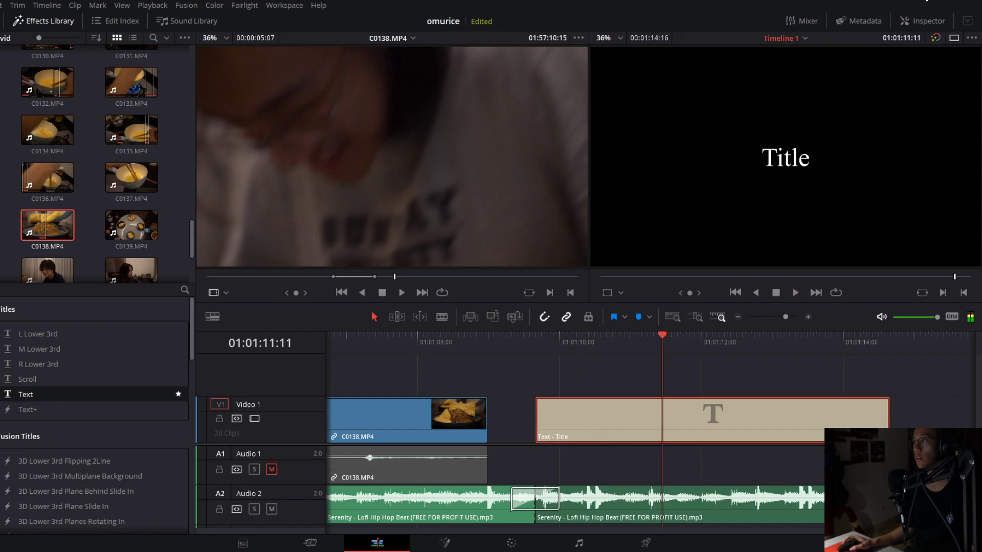
pyautogui.click(922, 21)
pyautogui.doubleClick(867, 101)
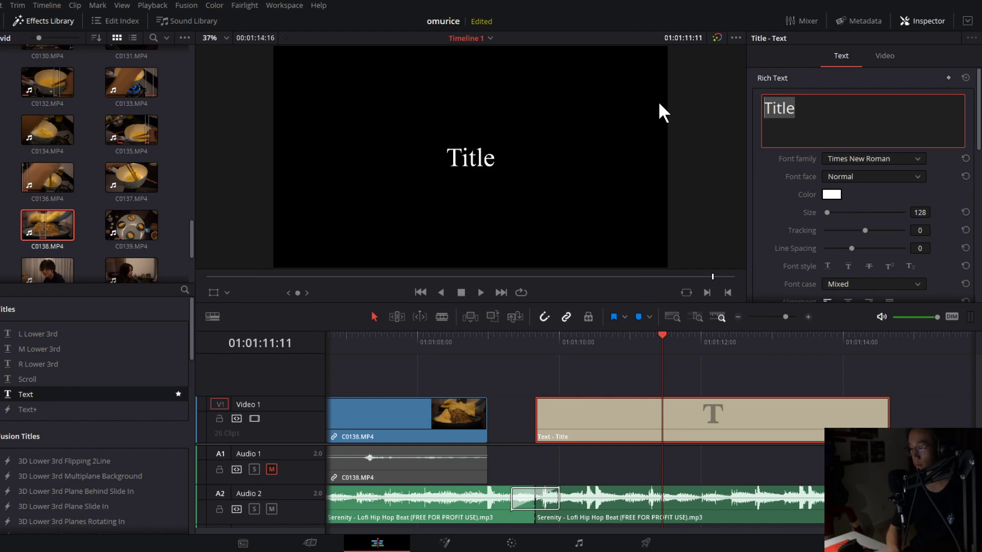
pyautogui.write('Omu')
pyautogui.press('BackSpace')
pyautogui.press('BackSpace')
pyautogui.press('BackSpace')
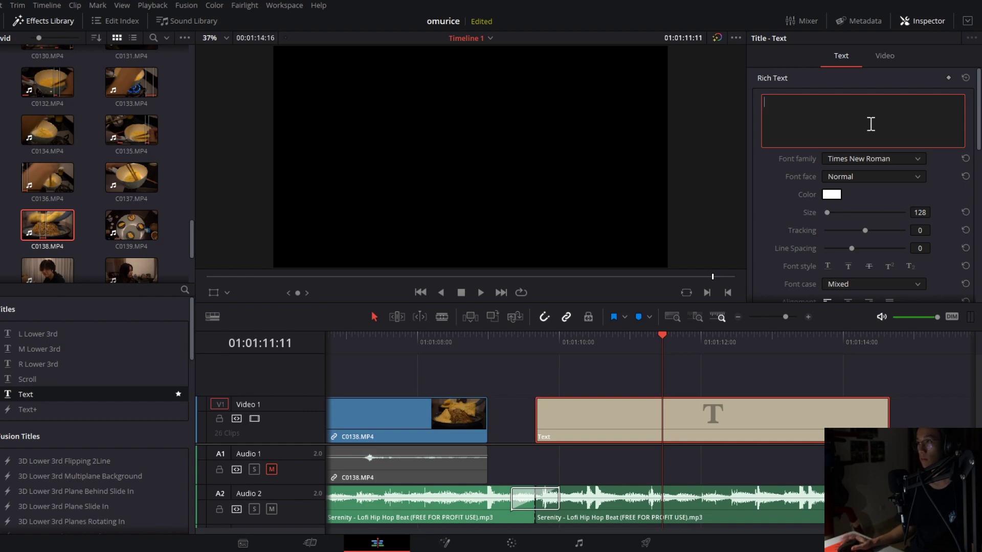
pyautogui.write('omu')
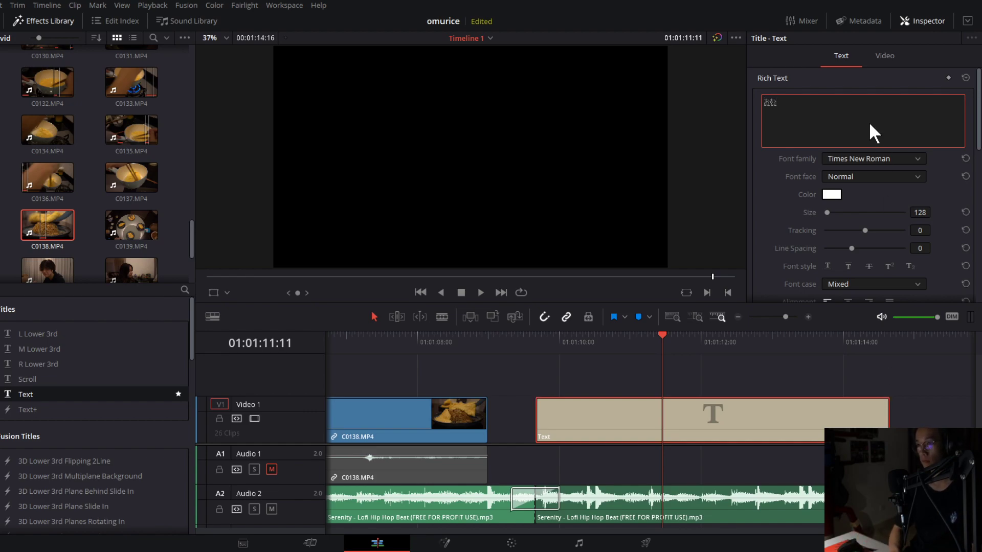
pyautogui.write('raisu')
pyautogui.press('space')
pyautogui.press('Return')
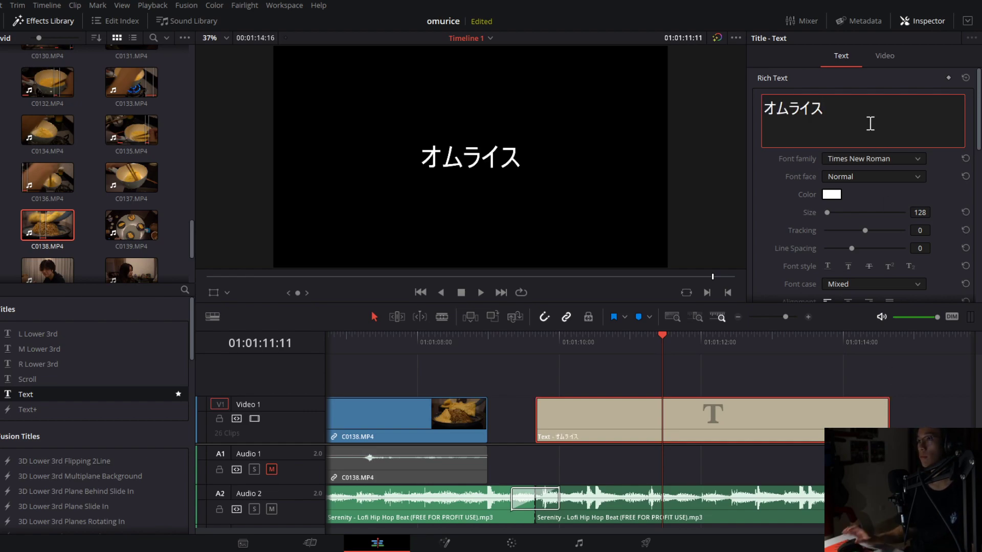
# Play the title from its start, split it at 01:01:11:07, and select the second part.
pyautogui.moveTo(547, 342); pyautogui.dragTo(535, 345)
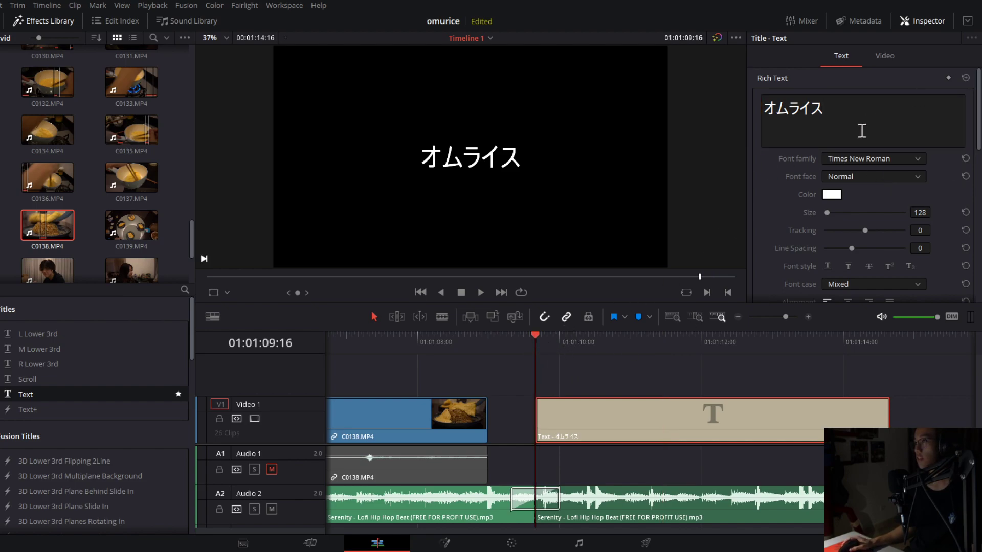
pyautogui.press('space')
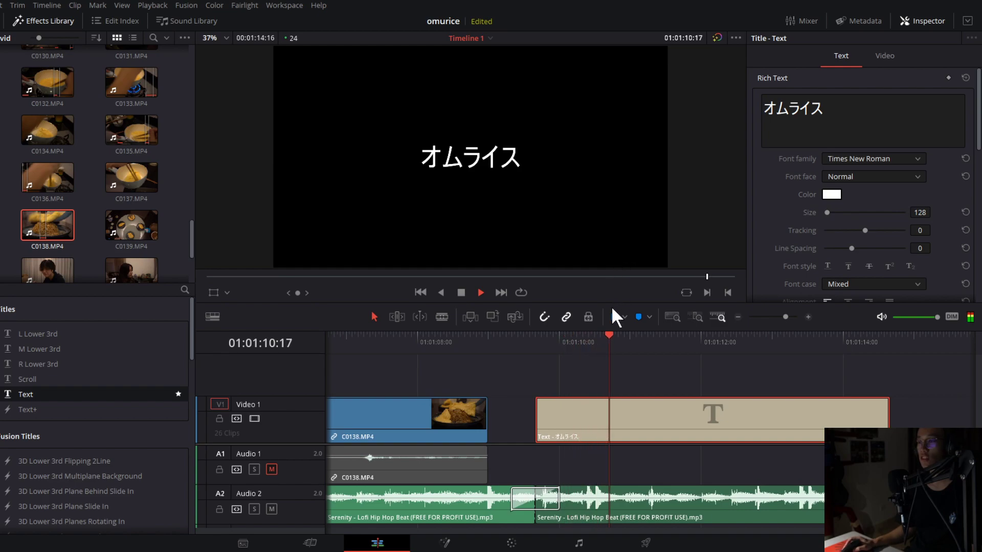
pyautogui.click(505, 341)
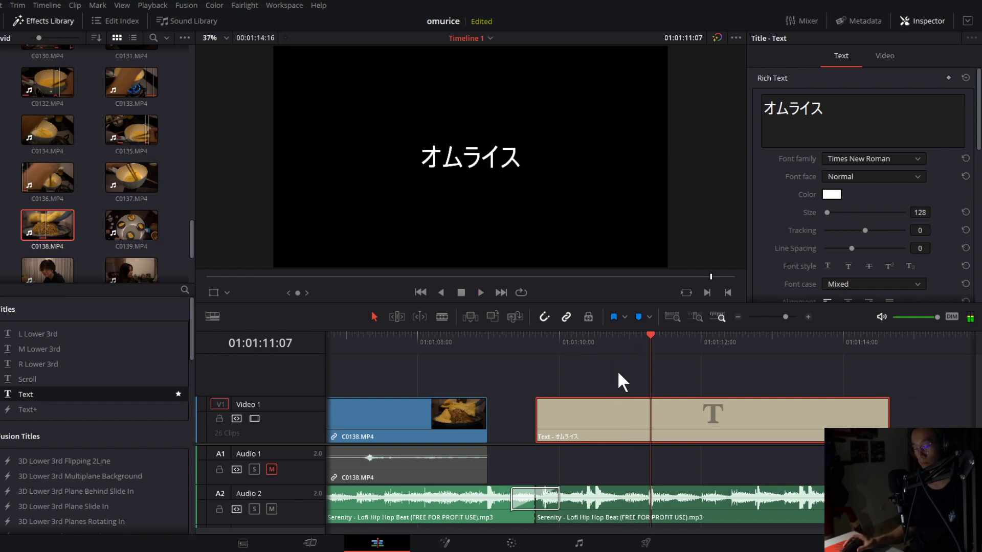
pyautogui.hotkey('ctrl', 'b')
pyautogui.click(723, 397)
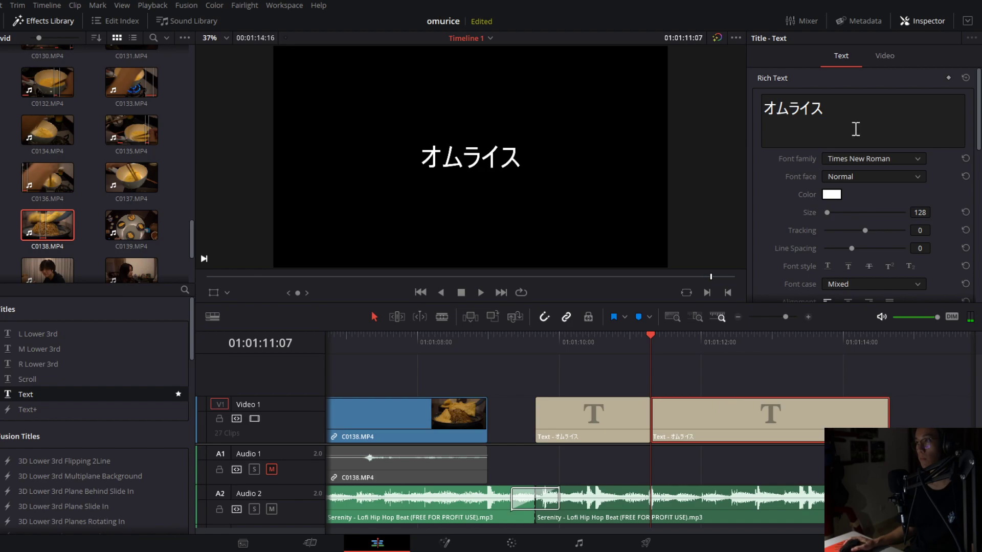
# Try replacing the second title's text with "Edited by" followed by a line break.
pyautogui.click(864, 147)
pyautogui.hotkey('ctrl', 'a')
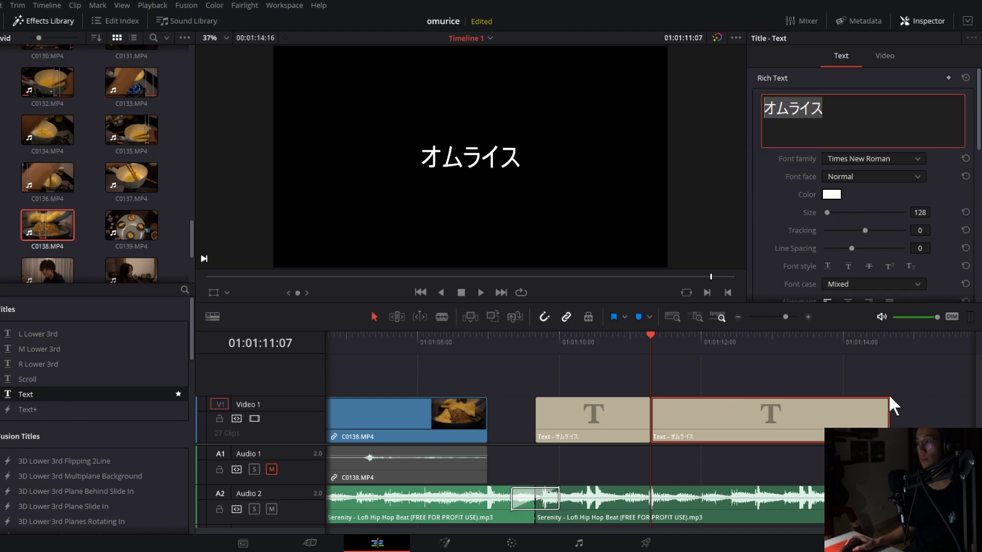
pyautogui.moveTo(830, 103); pyautogui.dragTo(754, 107)
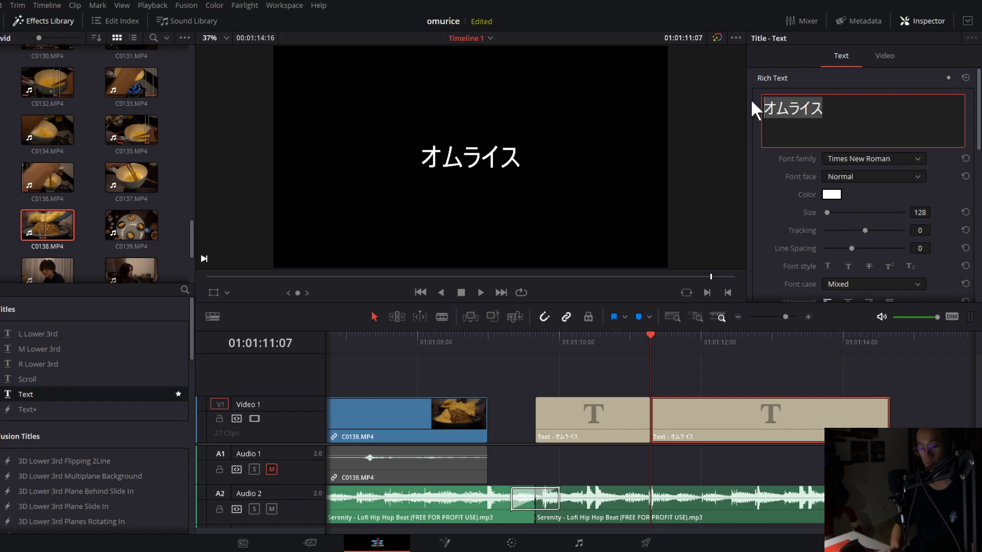
pyautogui.write('D')
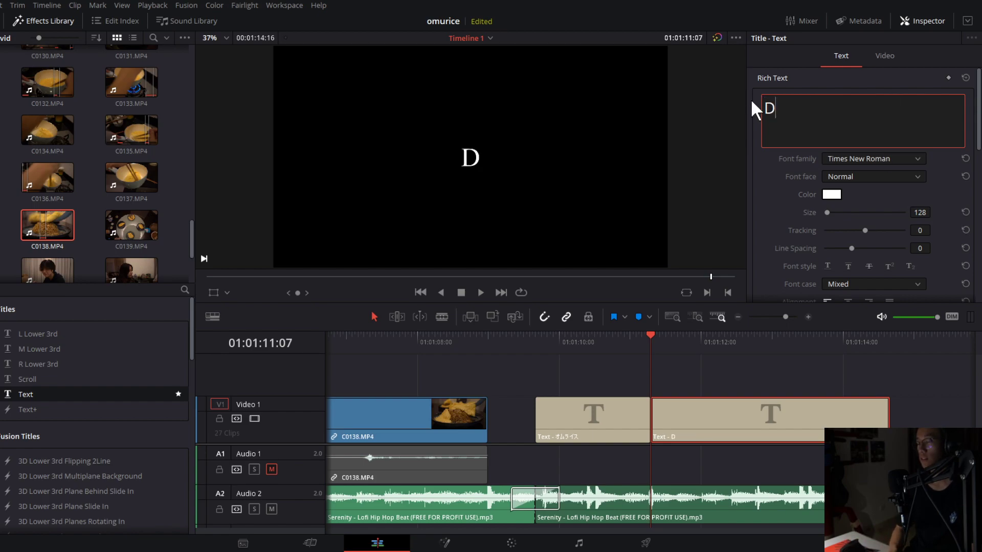
pyautogui.press('BackSpace')
pyautogui.write('Editie')
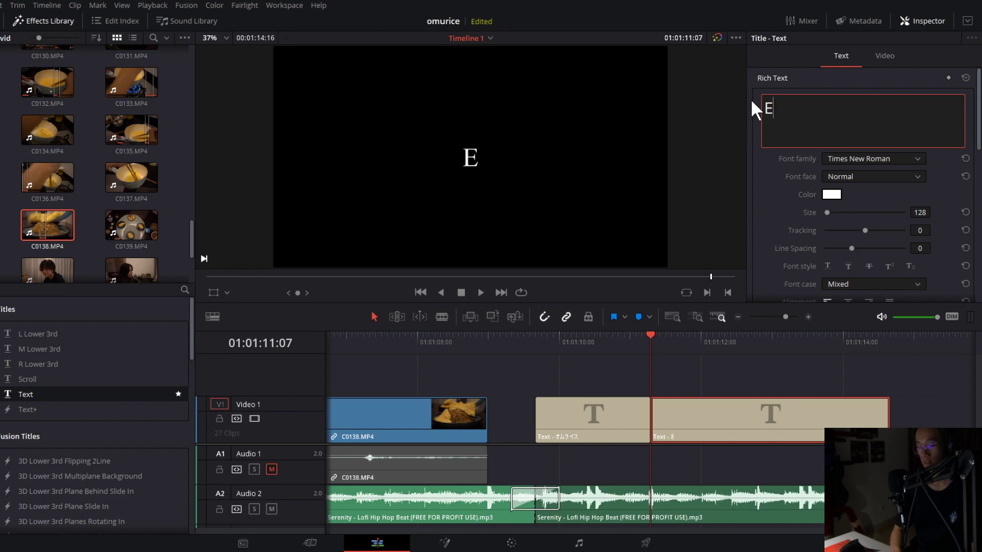
pyautogui.press('BackSpace')
pyautogui.press('BackSpace')
pyautogui.write('ed')
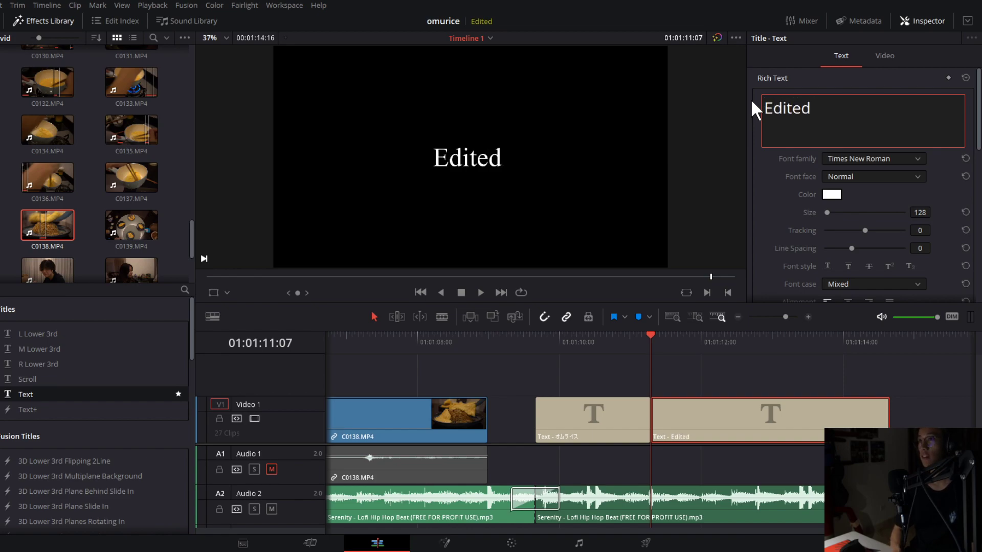
pyautogui.write(' by')
pyautogui.press('Return')
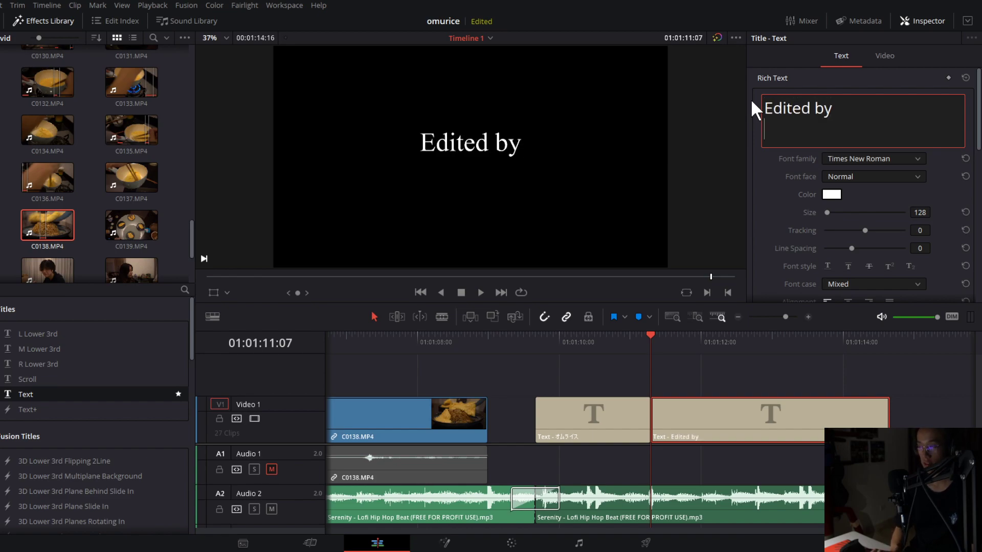
# Try adding the editor's name on the second line of the credit, and clear the second title's text completely.
pyautogui.write('AdamChon')
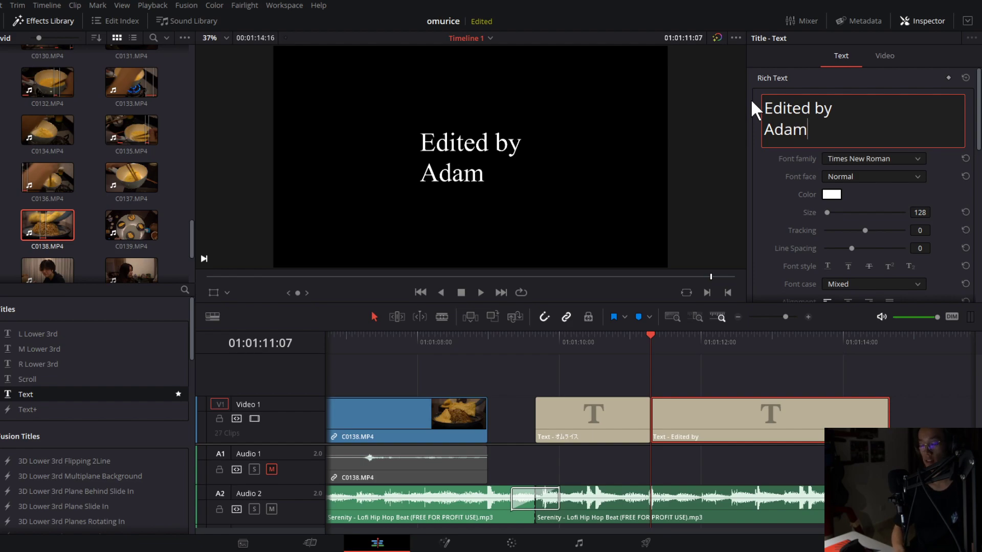
pyautogui.press('BackSpace')
pyautogui.press('BackSpace')
pyautogui.press('BackSpace')
pyautogui.press('BackSpace')
pyautogui.press('BackSpace')
pyautogui.press('BackSpace')
pyautogui.press('BackSpace')
pyautogui.press('BackSpace')
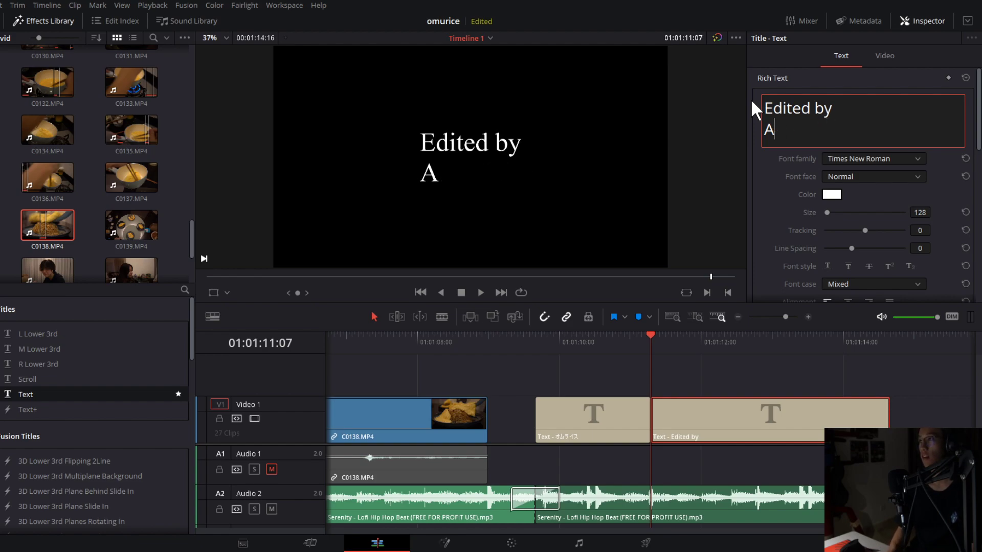
pyautogui.write('jk')
pyautogui.press('BackSpace')
pyautogui.press('BackSpace')
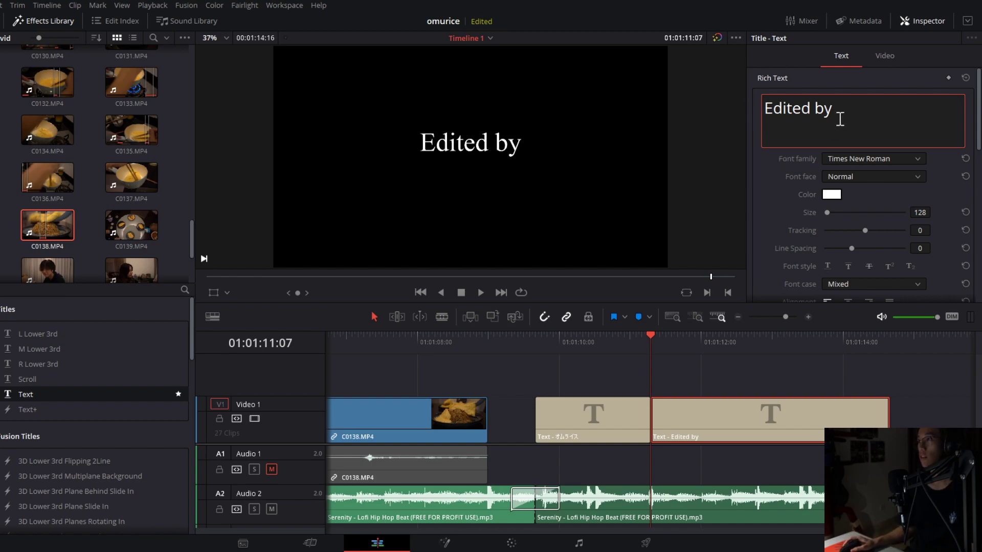
pyautogui.moveTo(838, 114); pyautogui.dragTo(767, 122)
pyautogui.press('BackSpace')
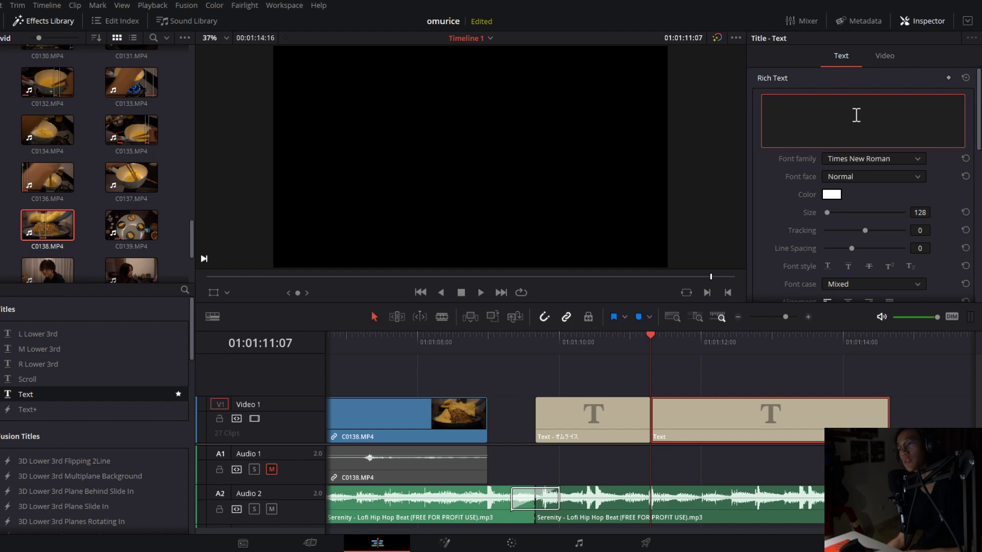
# Enter "Made by some hungry college students" as the second title's text.
pyautogui.write('Mad')
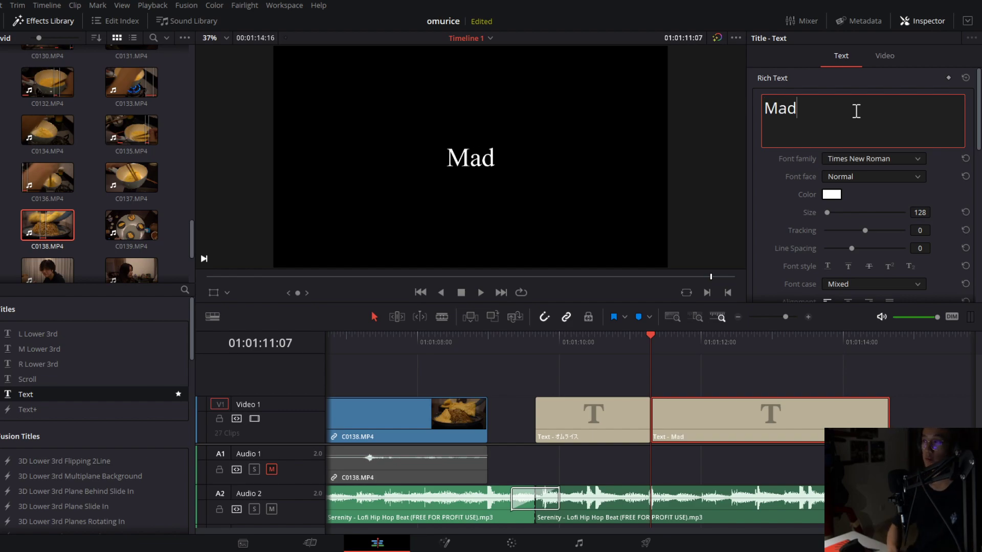
pyautogui.write('e byt')
pyautogui.press('BackSpace')
pyautogui.write('some ')
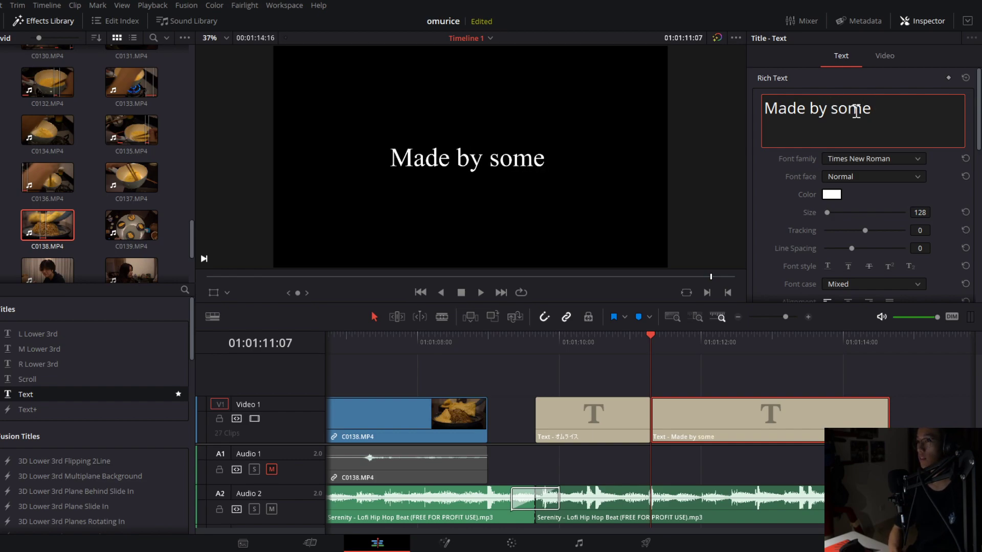
pyautogui.write('huj')
pyautogui.press('BackSpace')
pyautogui.press('BackSpace')
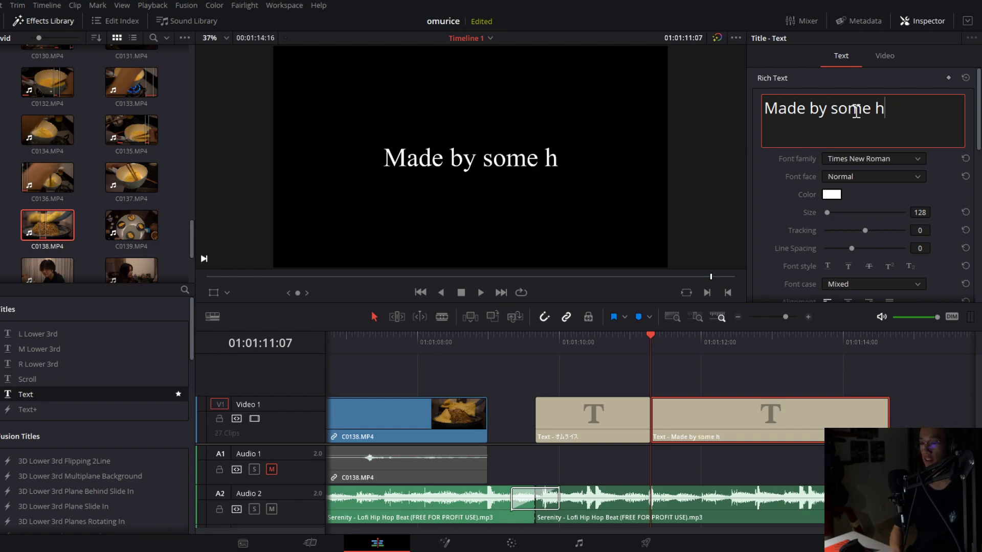
pyautogui.write('ungry ')
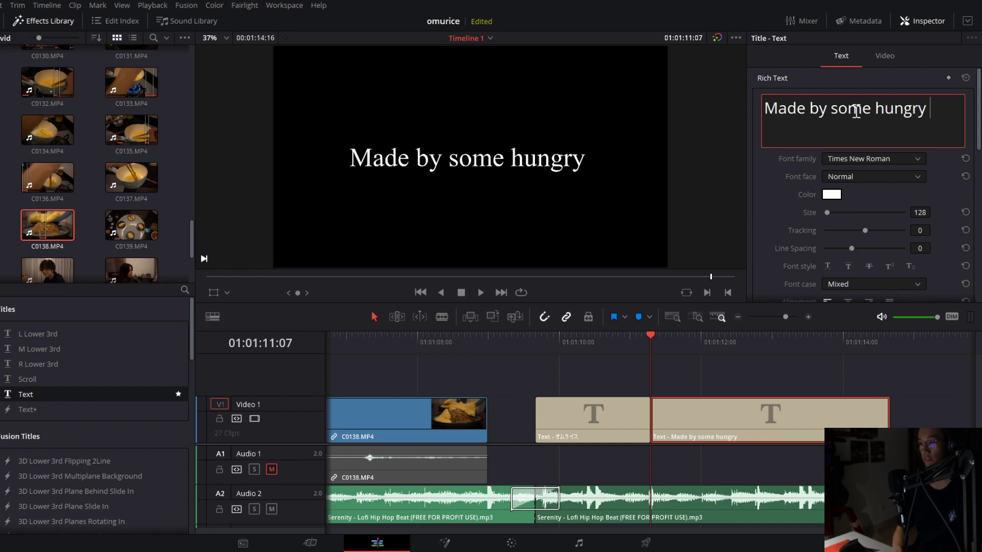
pyautogui.write('college')
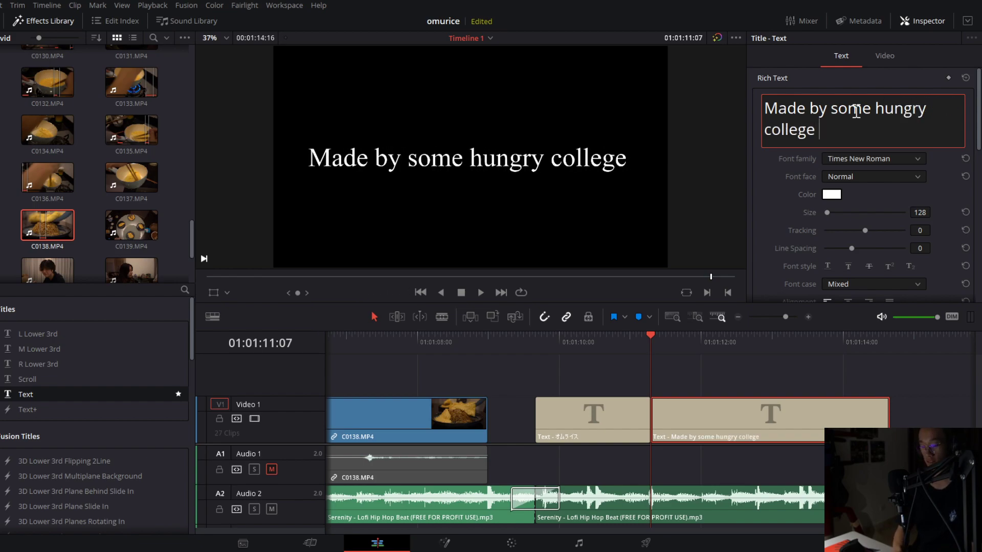
pyautogui.write(' studnet')
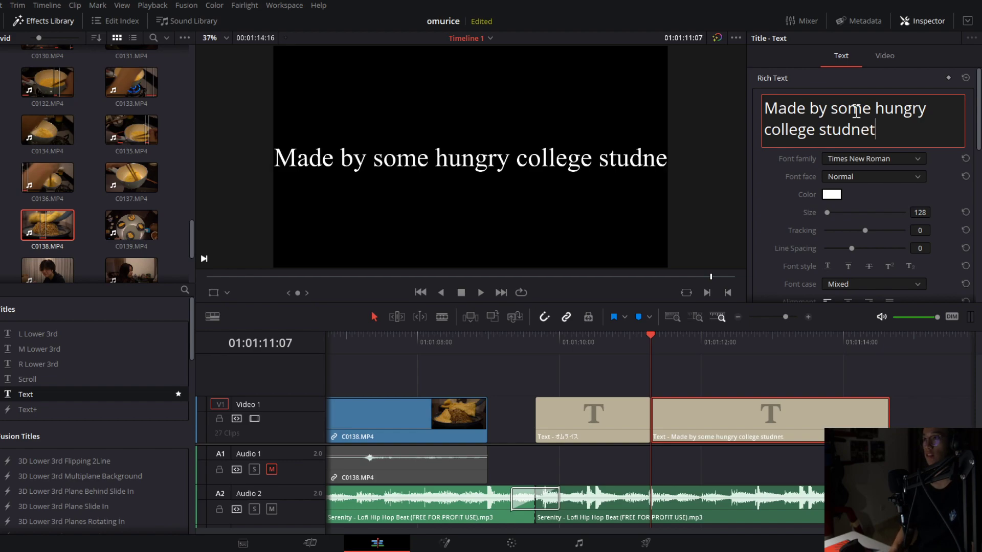
pyautogui.press('BackSpace')
pyautogui.press('BackSpace')
pyautogui.press('BackSpace')
pyautogui.write('ent')
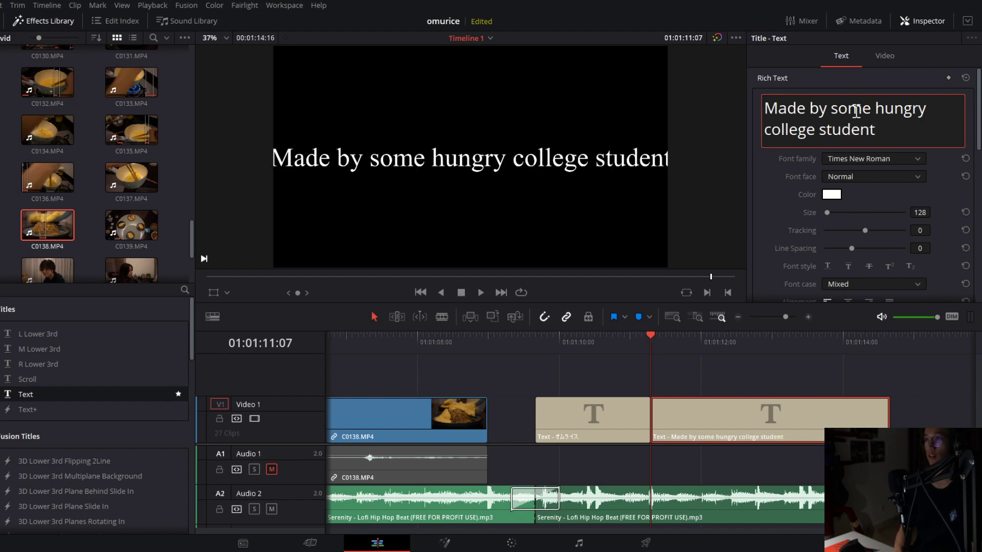
pyautogui.write('s')
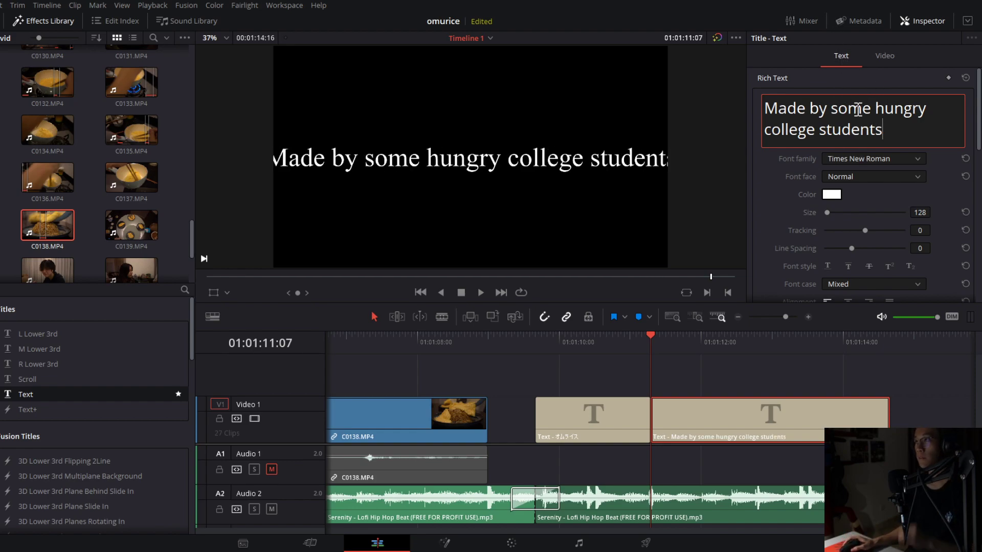
# Break the credit into two lines after "Made by" and remove the space before "some".
pyautogui.click(825, 108)
pyautogui.press('Return')
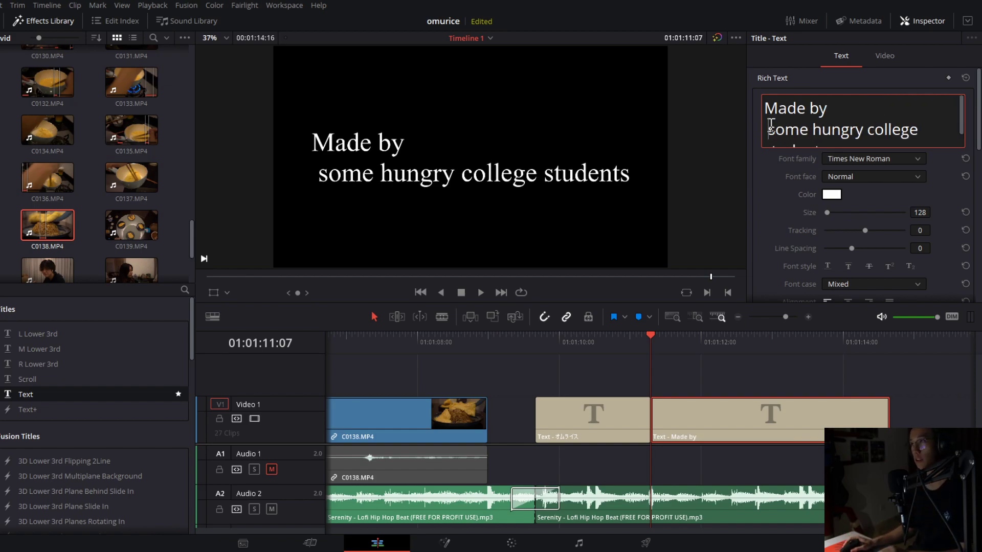
pyautogui.press('Delete')
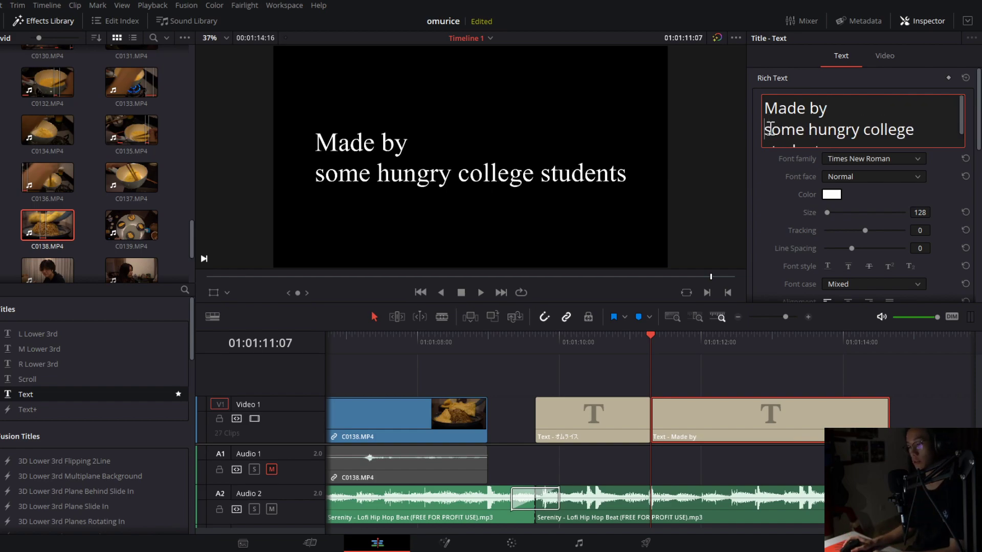
# Centre-align the credit title and correct its text to "Made by:" above "Some hungry college students".
pyautogui.click(848, 297)
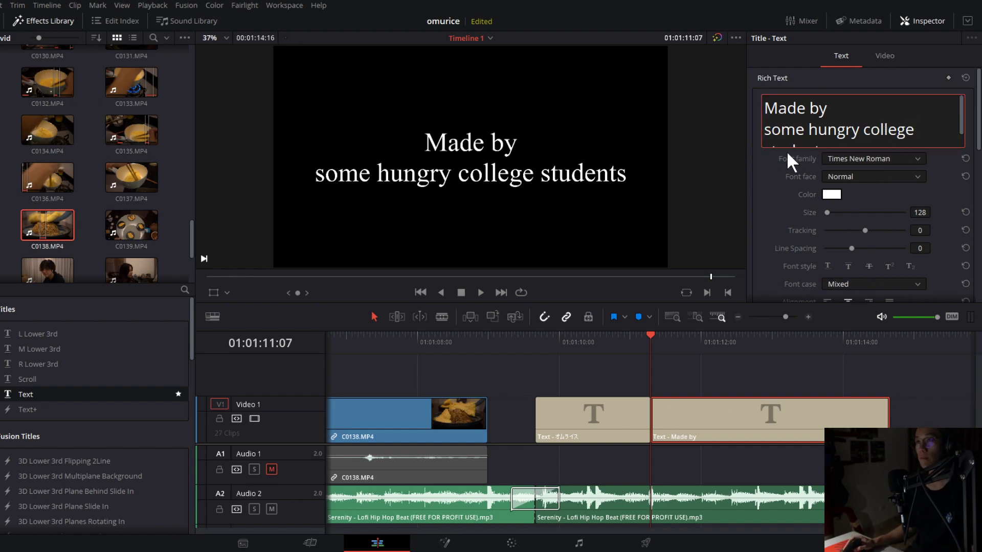
pyautogui.click(856, 114)
pyautogui.write(':')
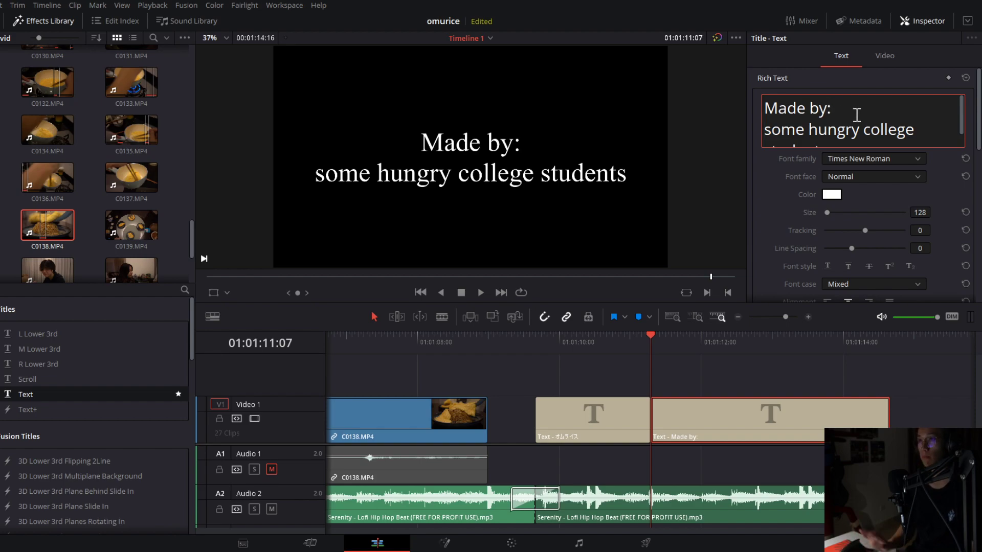
pyautogui.click(771, 129)
pyautogui.press('BackSpace')
pyautogui.write('S')
# Set the credit title's font to Market Deco and its size to 100.
pyautogui.click(580, 393)
pyautogui.click(724, 434)
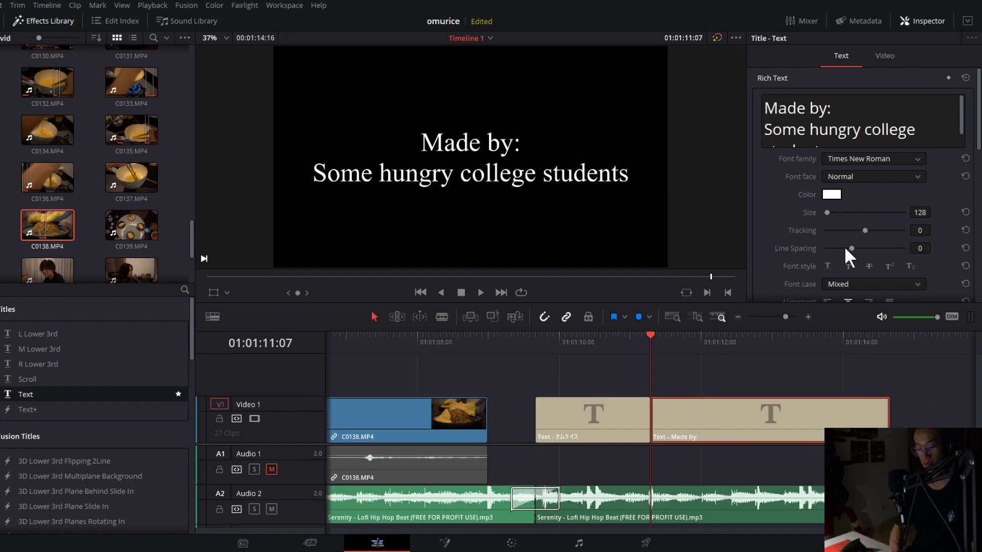
pyautogui.hotkey('ctrl', 'z')
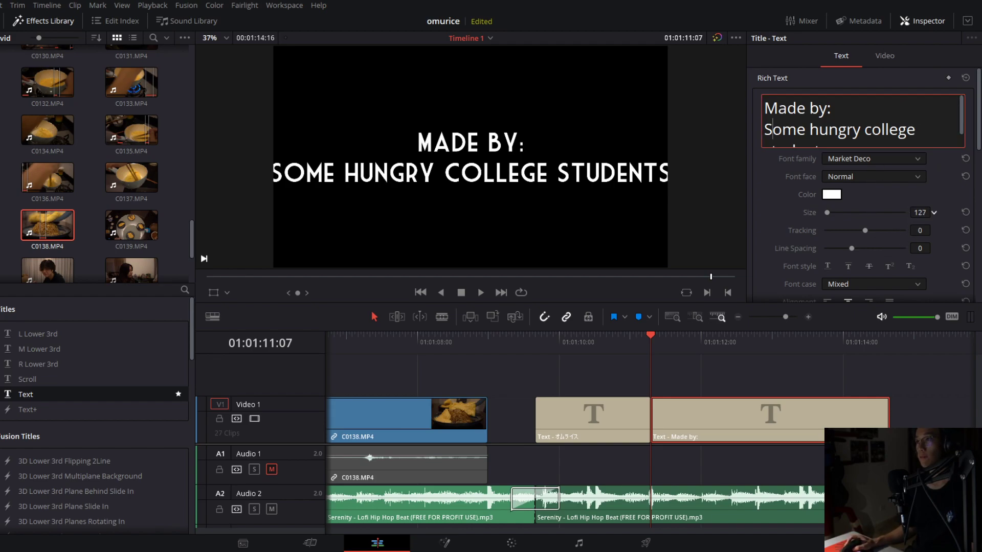
pyautogui.moveTo(919, 212); pyautogui.dragTo(922, 213)
# Play the end titles with the music and roll the cut between the dish name and the credit slightly earlier.
pyautogui.click(535, 341)
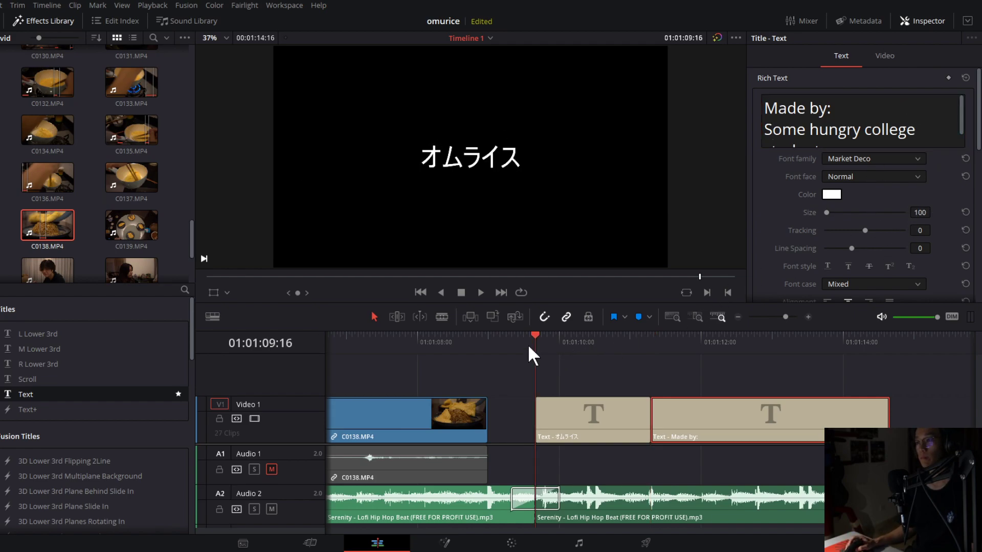
pyautogui.click(507, 340)
pyautogui.press('space')
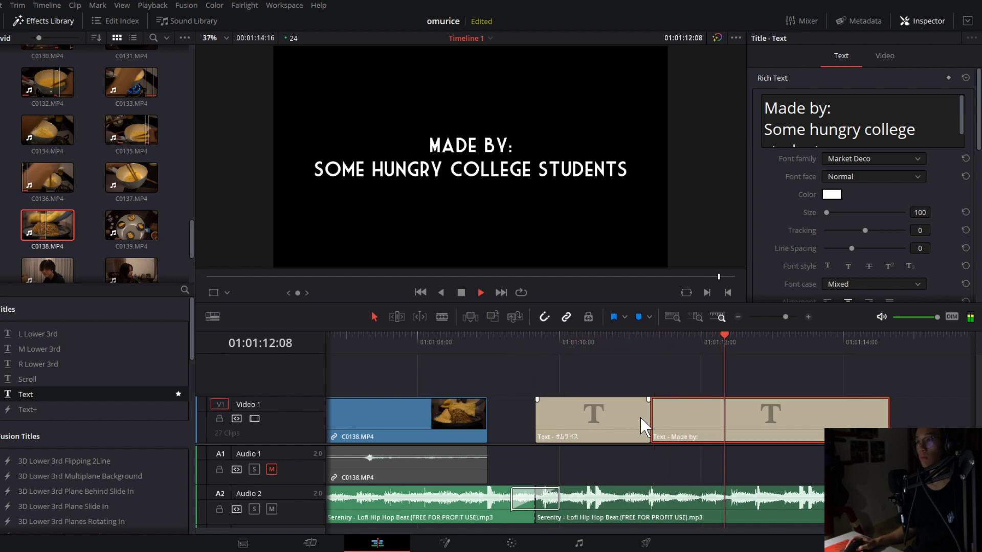
pyautogui.press('space')
pyautogui.moveTo(650, 419); pyautogui.dragTo(647, 419)
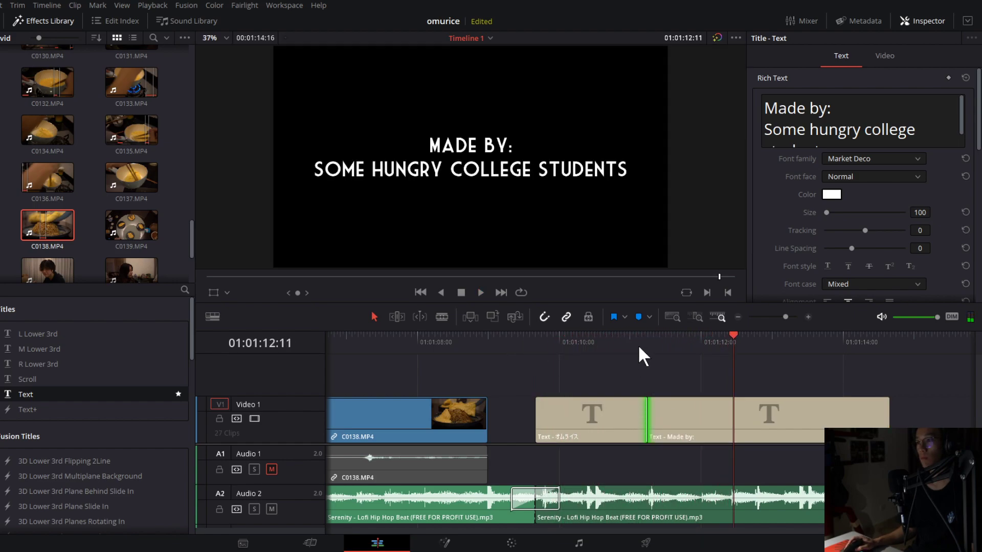
# Play the credit against the music and split its title clip at 01:01:12:19.
pyautogui.click(638, 347)
pyautogui.press('space')
pyautogui.click(630, 346)
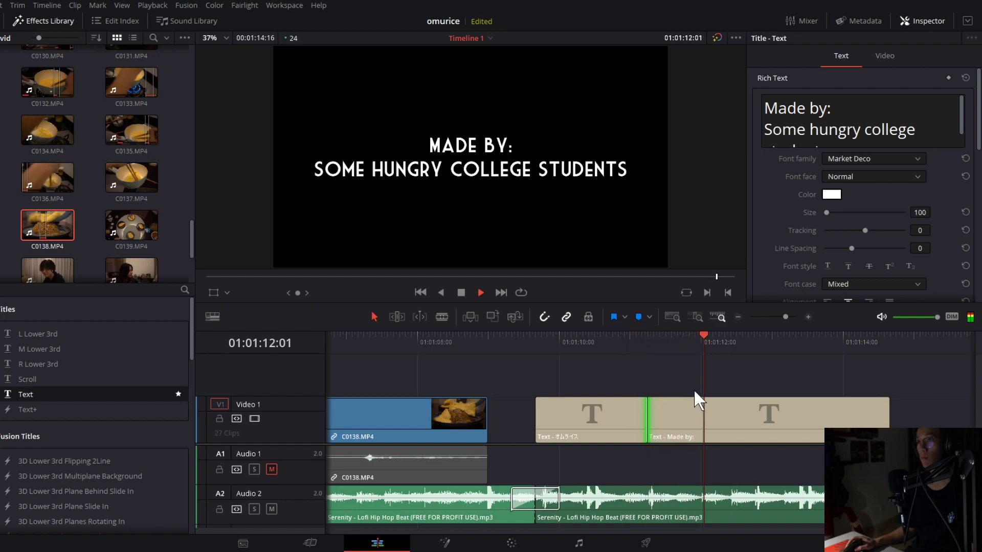
pyautogui.press('space')
pyautogui.press('Right')
pyautogui.press('Right')
pyautogui.press('Right')
pyautogui.press('Right')
pyautogui.press('Right')
pyautogui.press('Right')
pyautogui.press('Right')
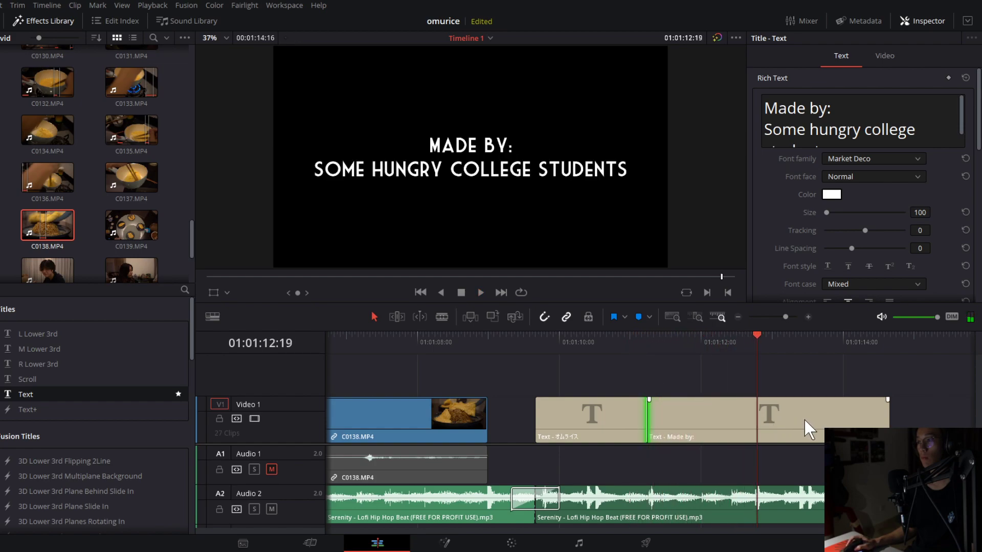
pyautogui.click(821, 421)
pyautogui.hotkey('ctrl', 'b')
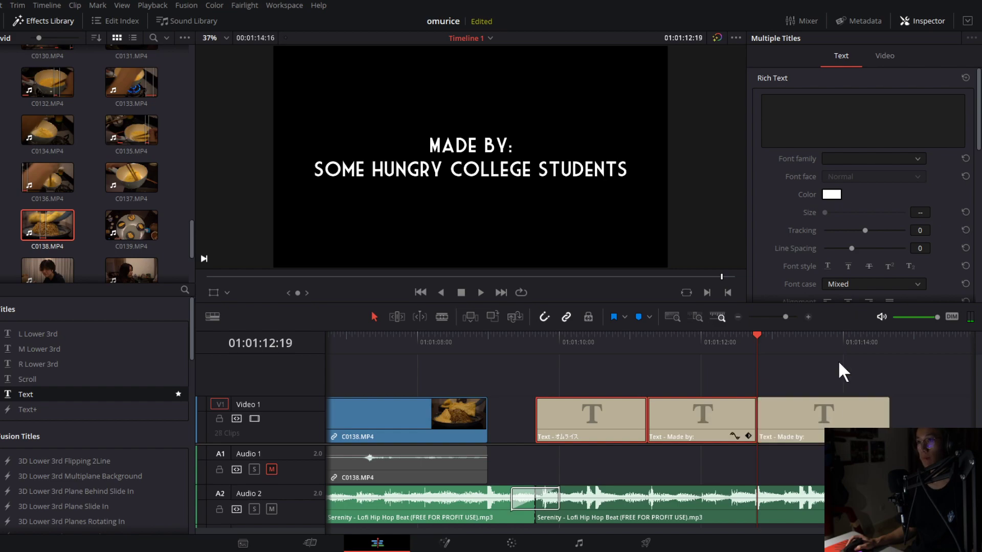
# Replace the text of the third title clip with "Thanks for watching".
pyautogui.click(818, 414)
pyautogui.click(889, 130)
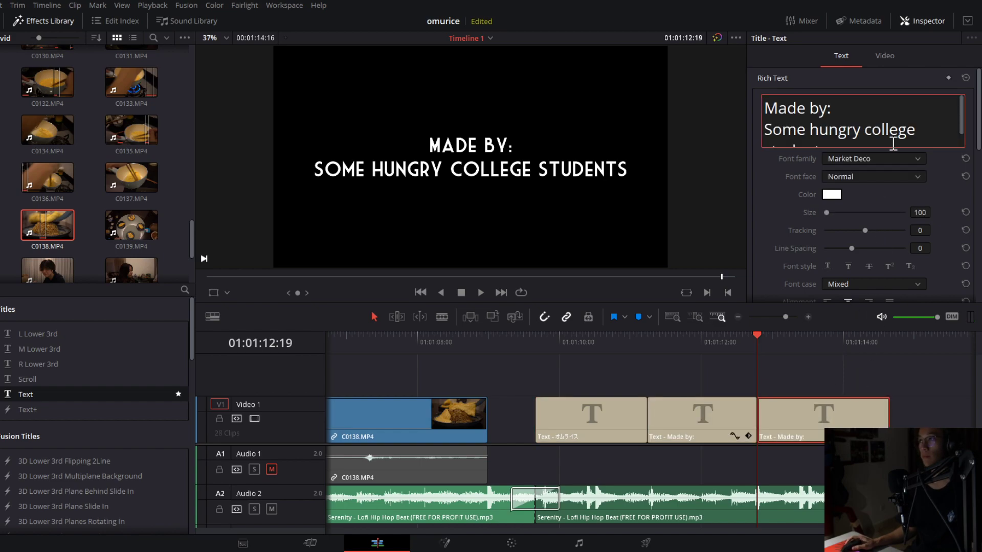
pyautogui.hotkey('ctrl', 'a')
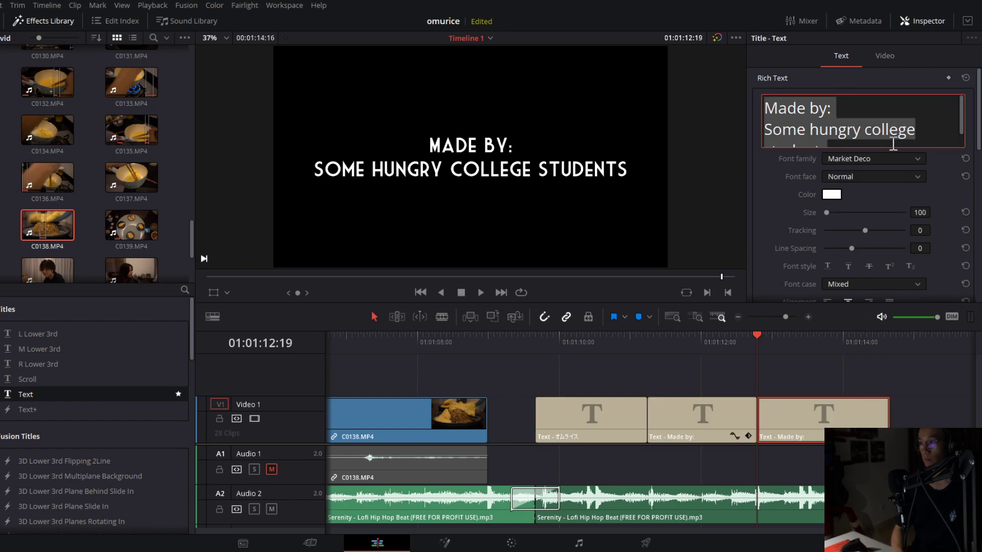
pyautogui.write('Thanks ')
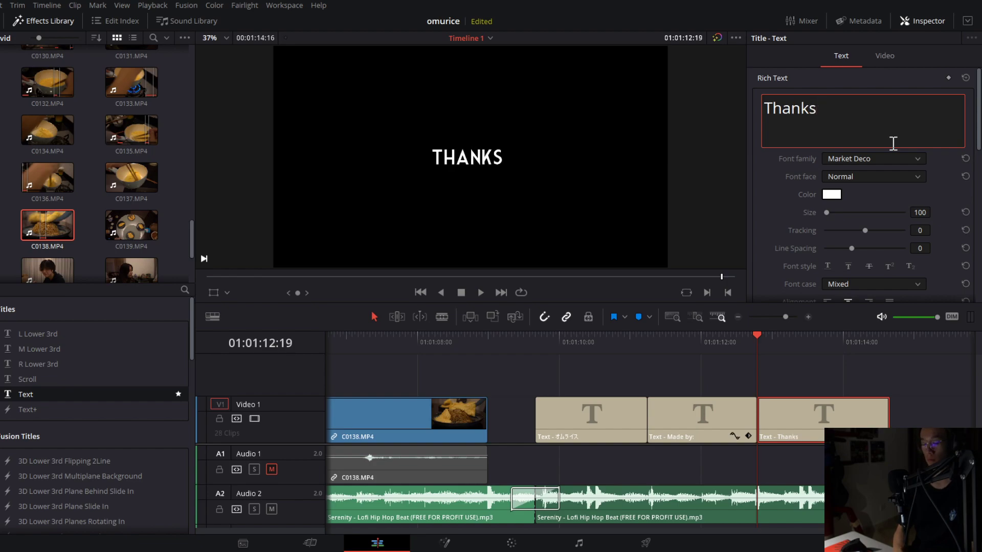
pyautogui.write('for watching')
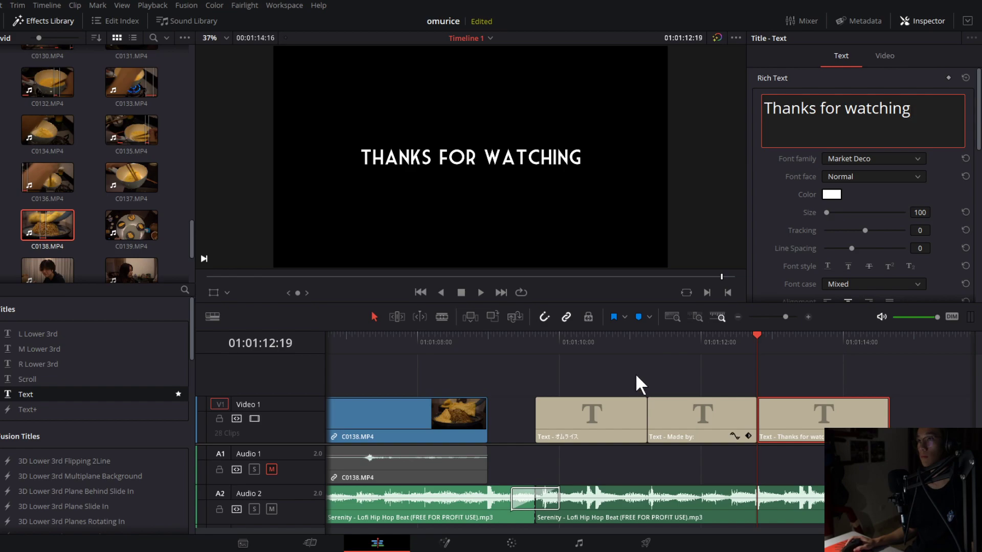
pyautogui.moveTo(650, 342); pyautogui.dragTo(805, 344)
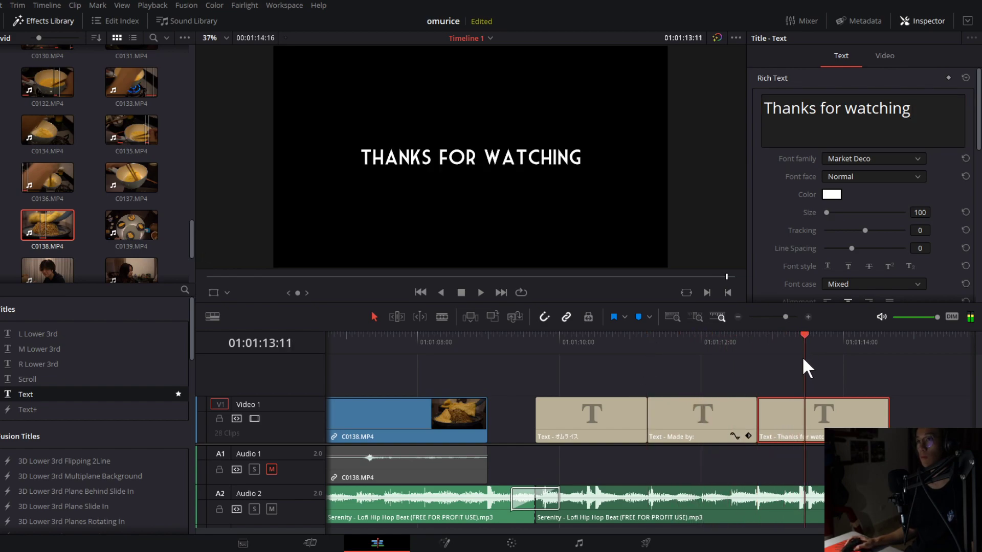
pyautogui.click(868, 123)
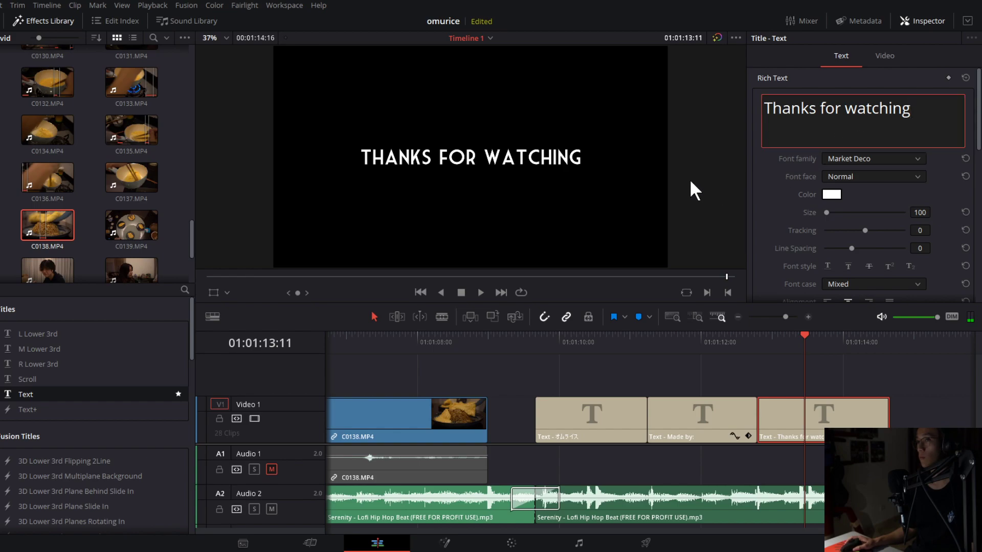
# Enlarge the dish-name title's text to size 167 and make its font face Bold.
pyautogui.click(536, 358)
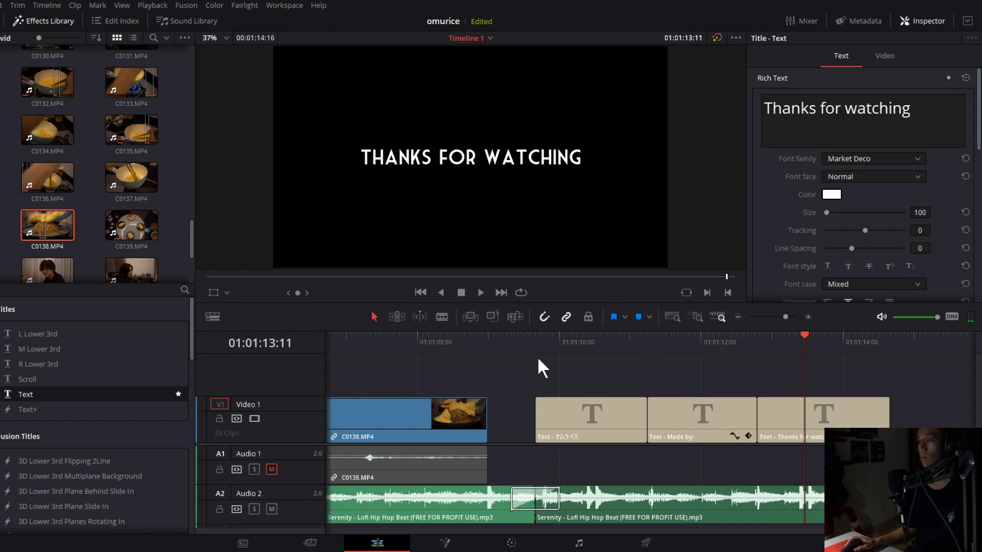
pyautogui.click(562, 400)
pyautogui.moveTo(920, 213); pyautogui.dragTo(878, 198)
pyautogui.click(867, 177)
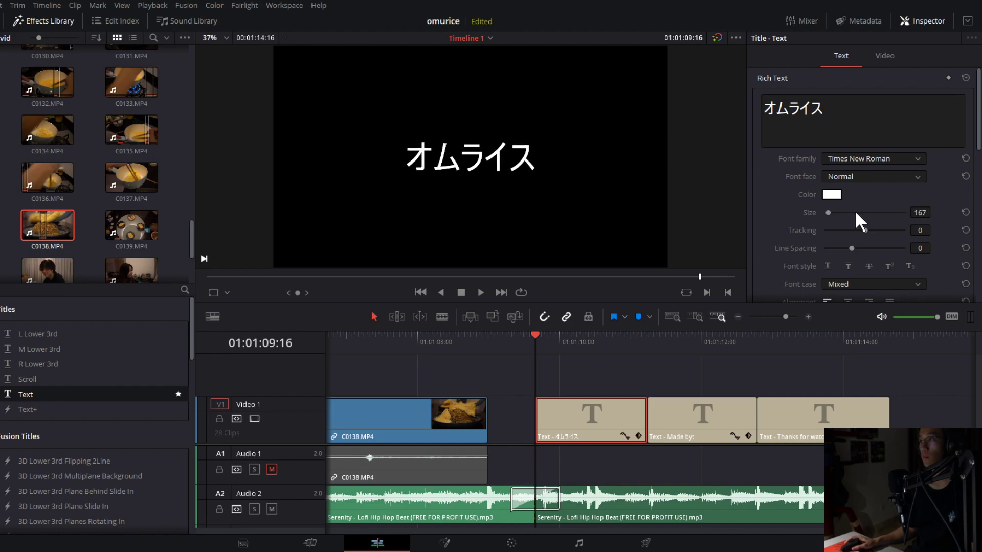
pyautogui.click(855, 210)
# Play the end titles from 01:01:09:00 and shorten the "Thanks for watching" clip to end at 01:01:14:03.
pyautogui.moveTo(523, 336); pyautogui.dragTo(486, 338)
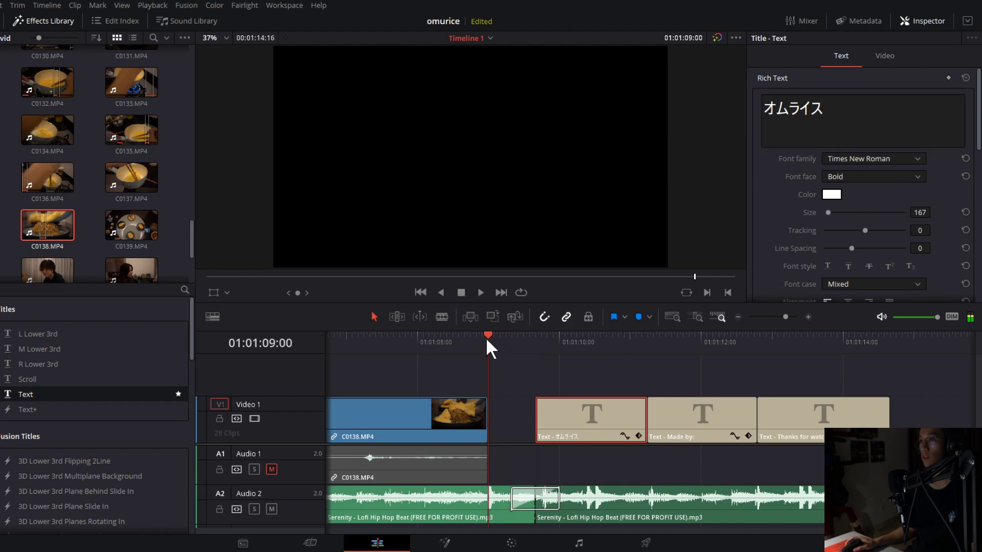
pyautogui.press('space')
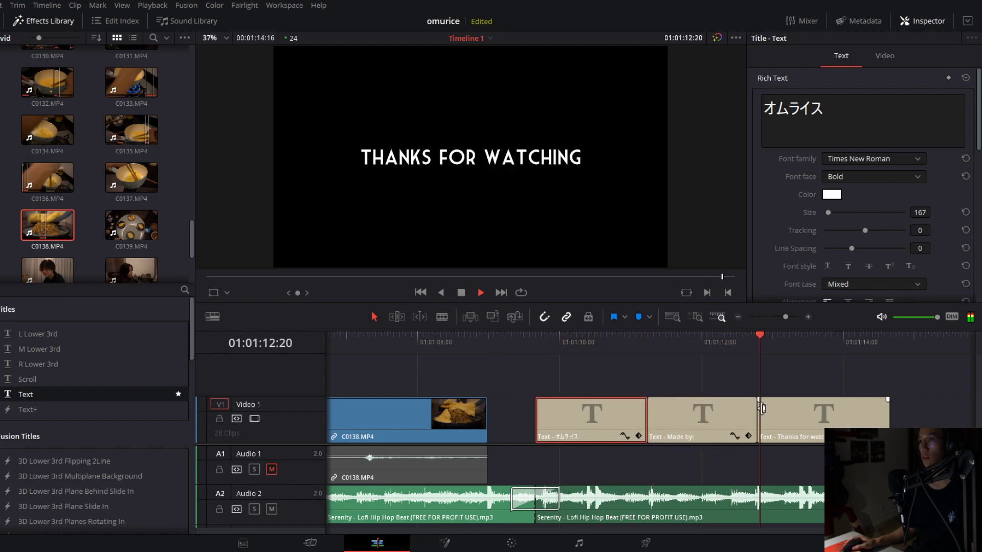
pyautogui.press('space')
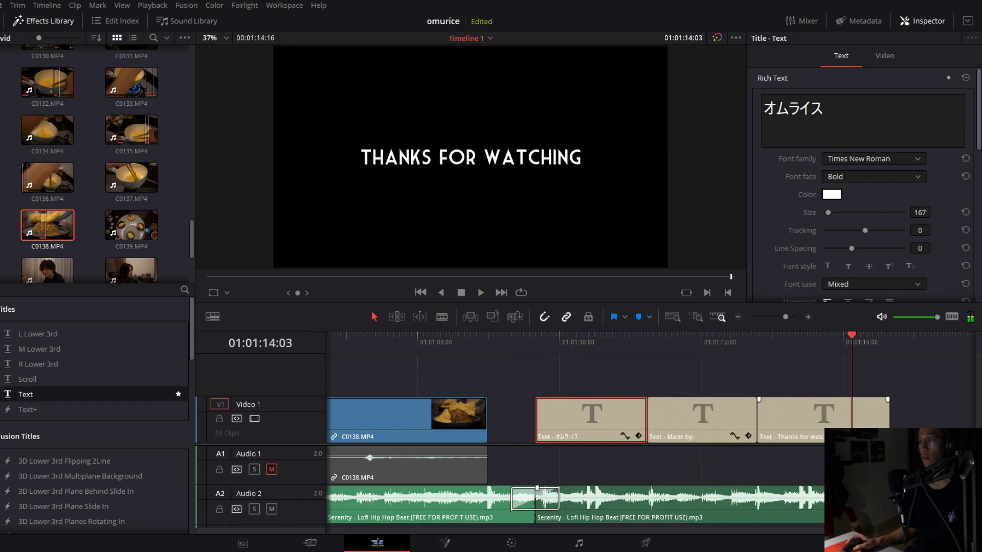
pyautogui.hotkey('ctrl', 'shift', 'a')
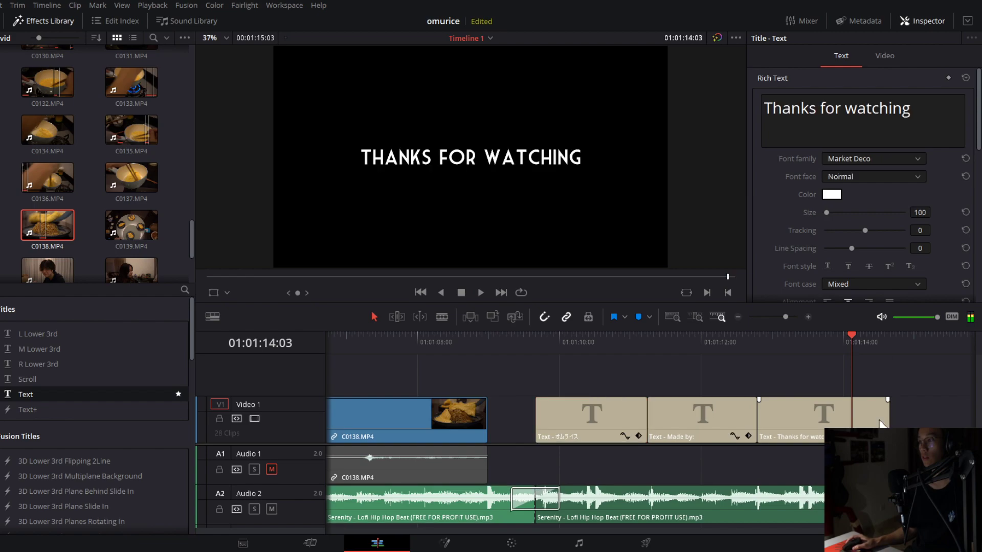
pyautogui.moveTo(887, 423); pyautogui.dragTo(850, 422)
# Extend the music beyond the last title to end at 01:01:15:16, replaying the ending to judge its timing.
pyautogui.click(778, 338)
pyautogui.press('space')
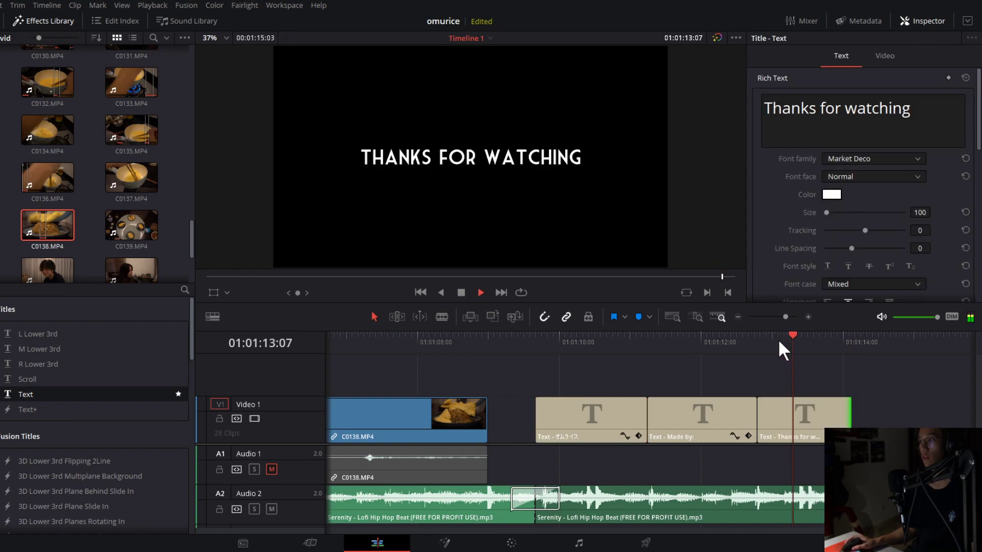
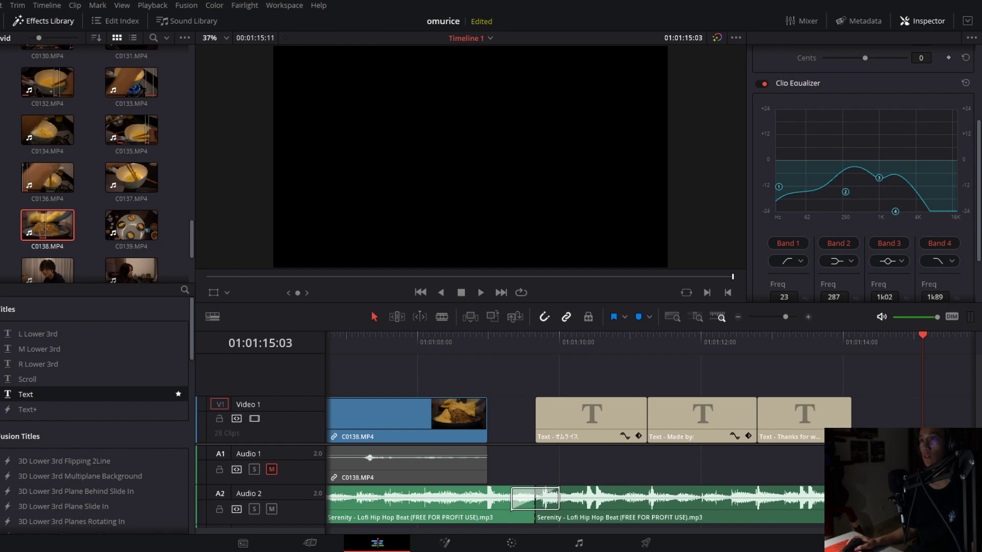
pyautogui.moveTo(844, 423)
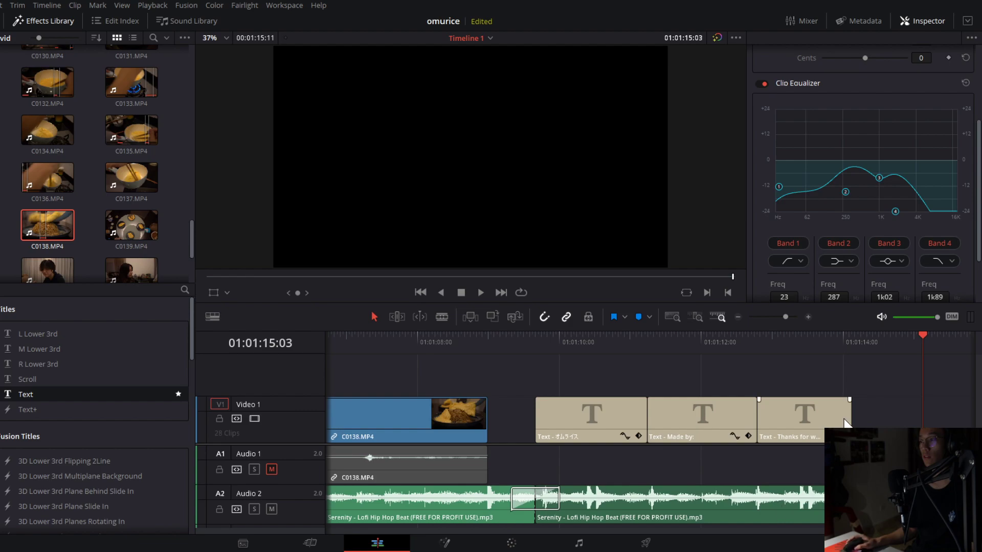
pyautogui.click(771, 354)
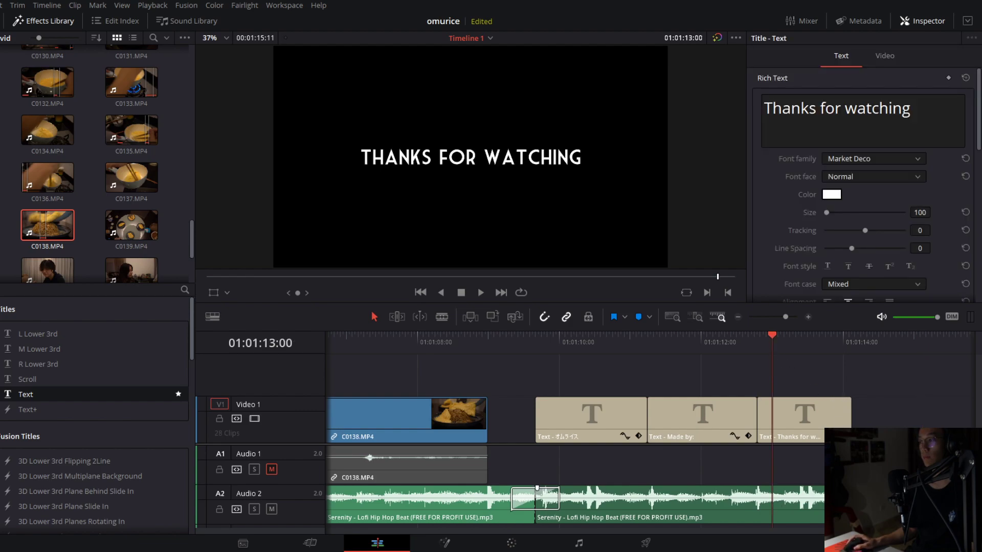
pyautogui.press('space')
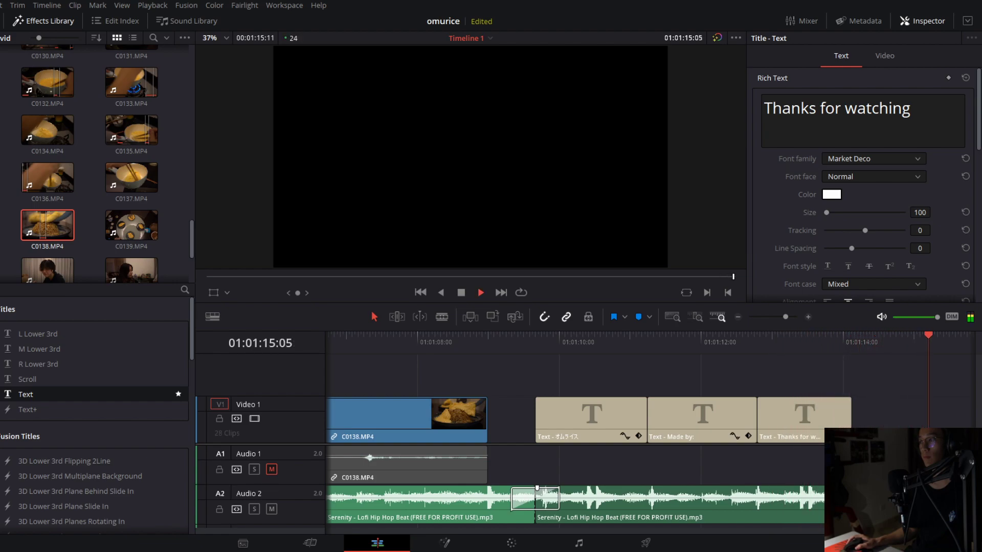
pyautogui.press('space')
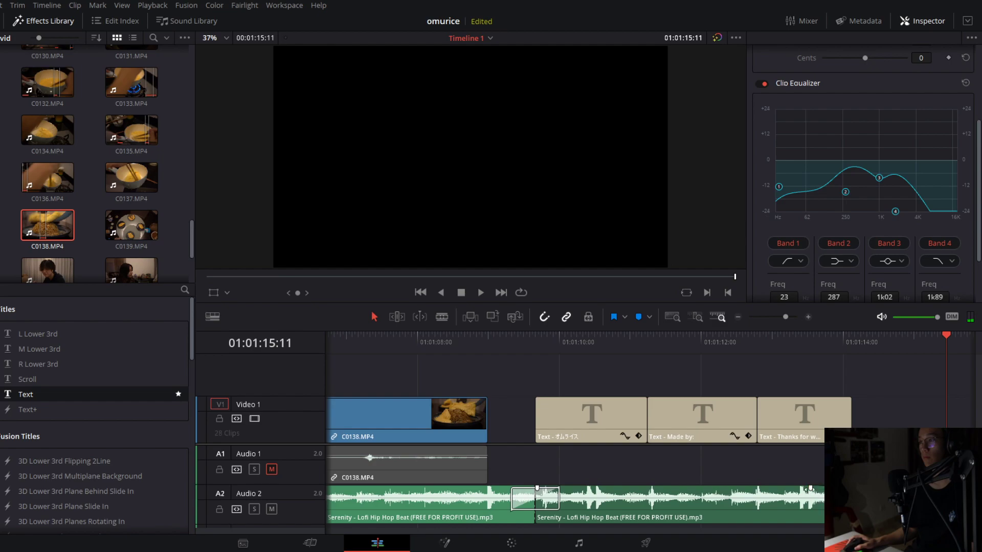
pyautogui.click(749, 343)
pyautogui.press('space')
pyautogui.click(826, 341)
pyautogui.press('space')
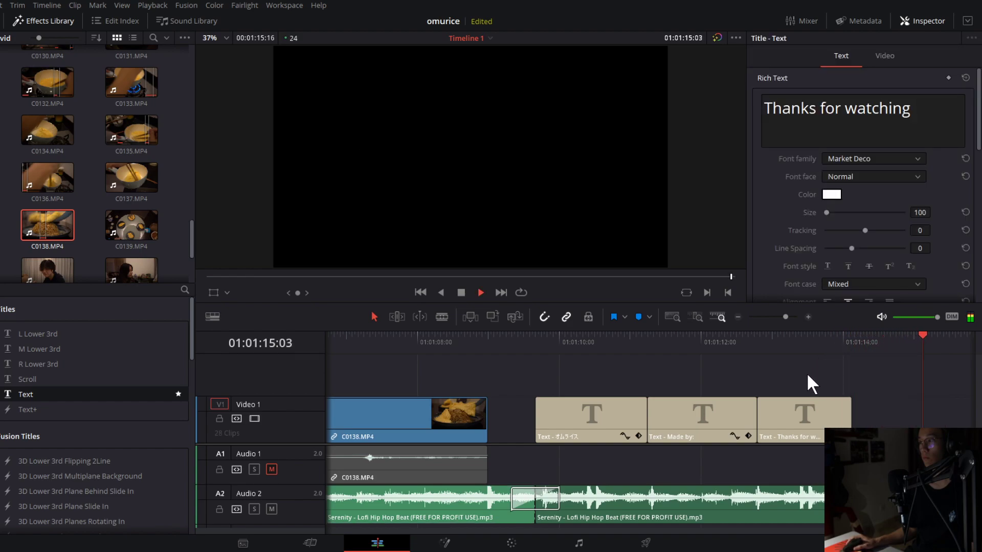
pyautogui.press('space')
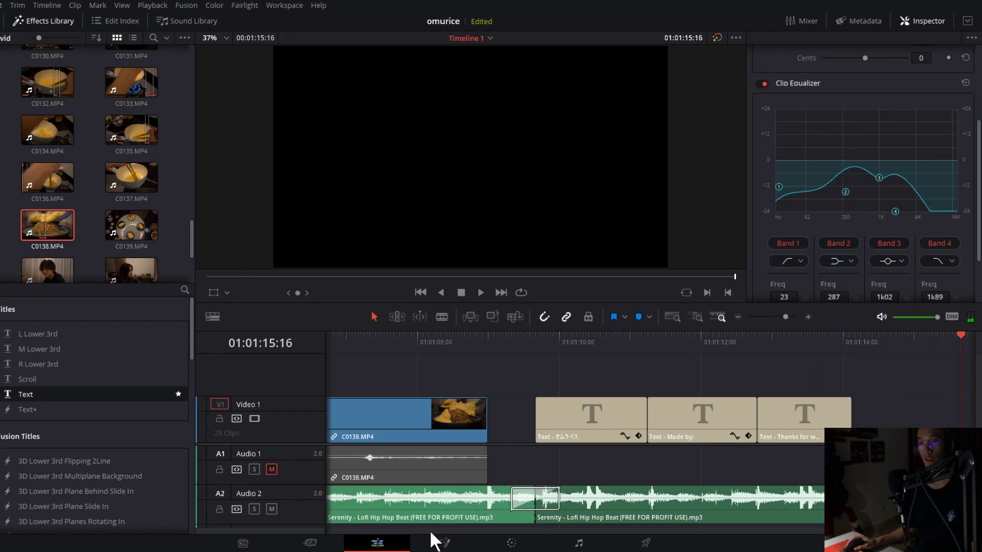
# Save the project and return the playhead to the start of the timeline.
pyautogui.moveTo(856, 532); pyautogui.dragTo(706, 541)
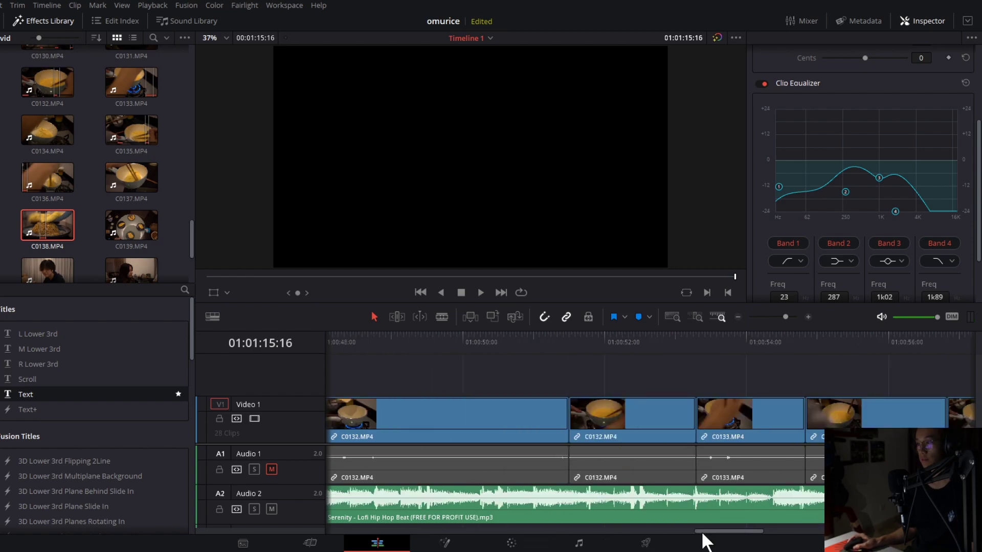
pyautogui.hotkey('ctrl', 's')
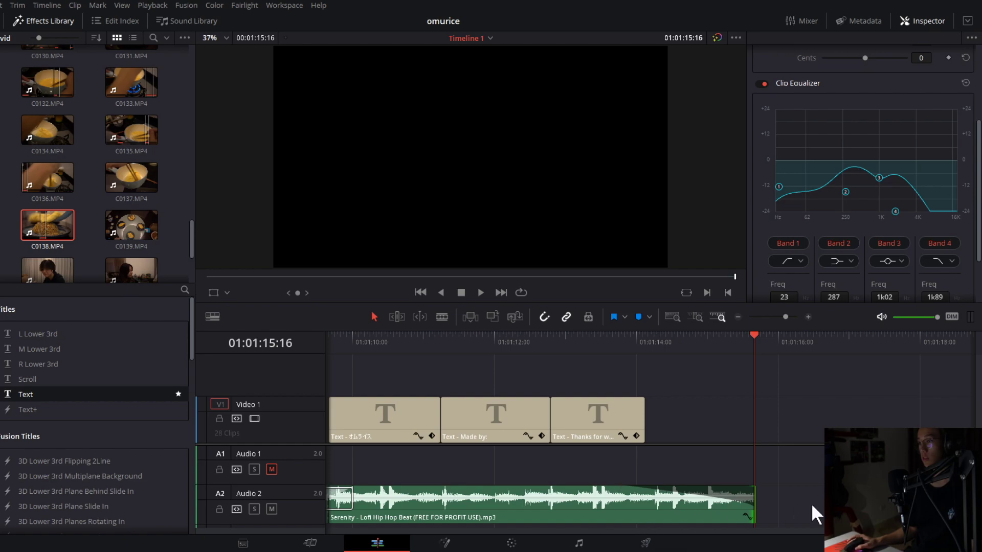
pyautogui.hscroll(-10, 547, 517)
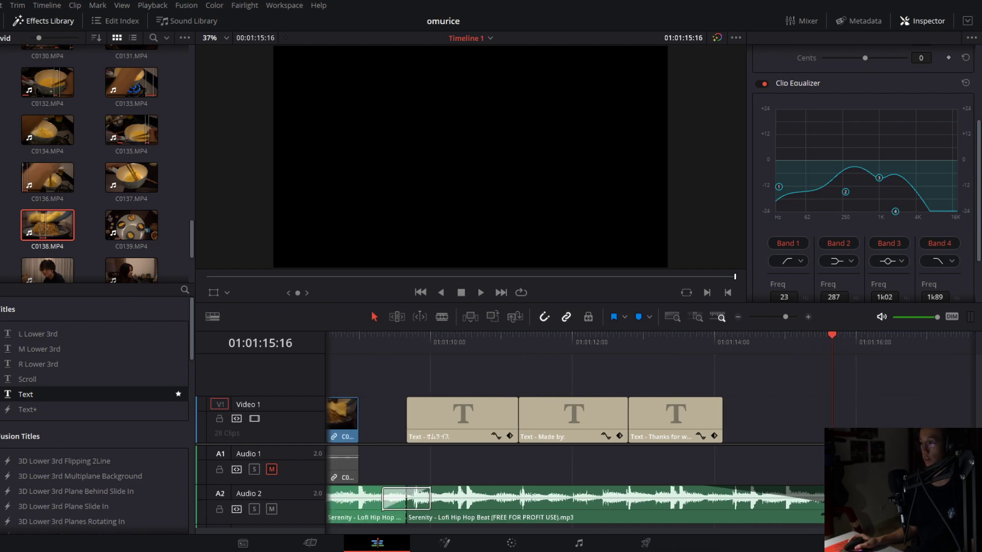
pyautogui.hscroll(-5, 547, 516)
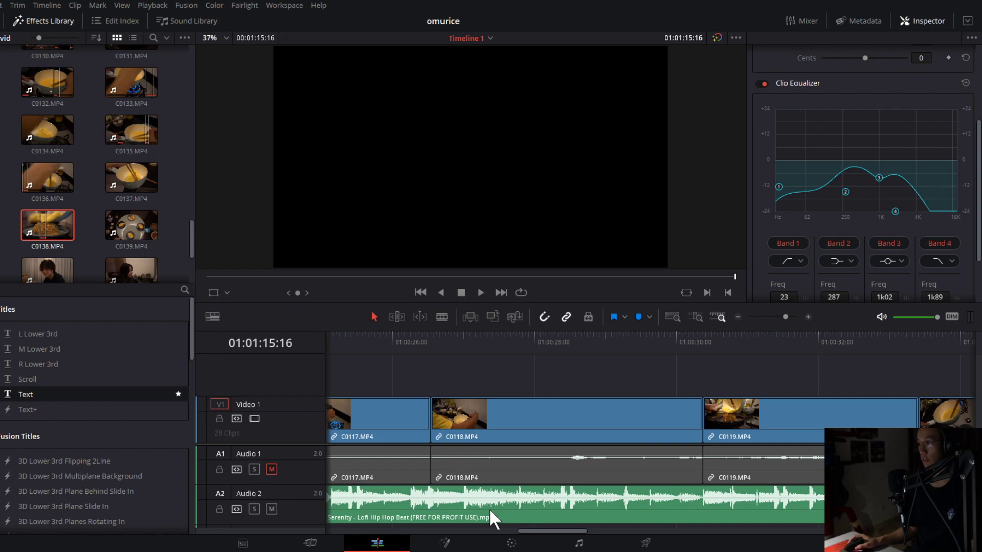
pyautogui.press('Home')
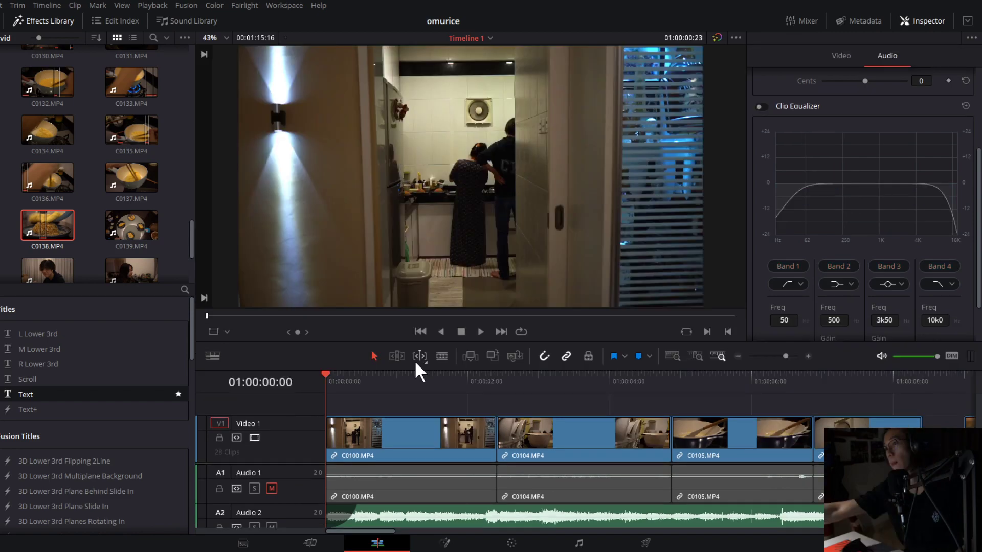
# Play the whole timeline from its start to the end of the music to review the finished edit.
pyautogui.press('space')
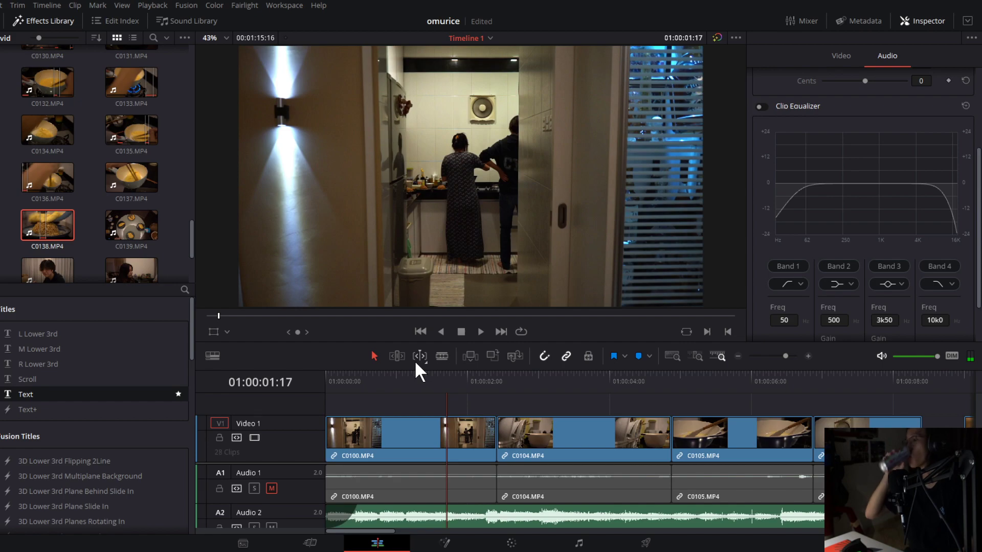
pyautogui.moveTo(352, 377); pyautogui.dragTo(314, 380)
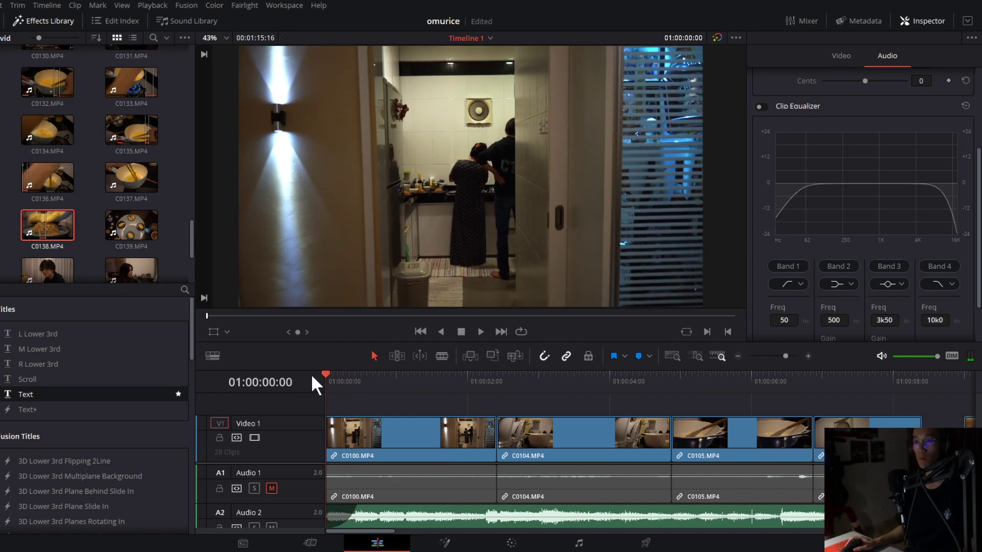
pyautogui.press('space')
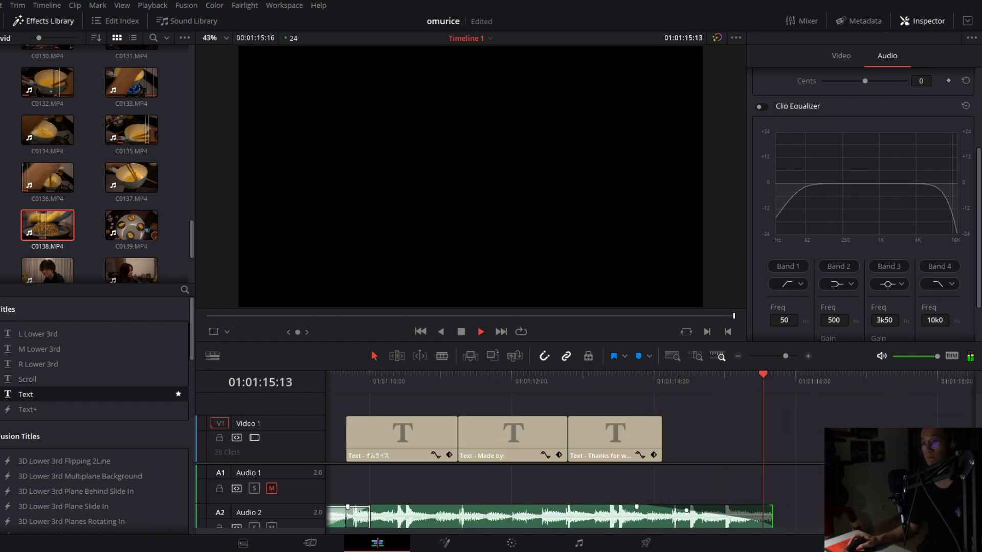
# Switch to color grading and compare the looks of clips 05, 06 and 07.
pyautogui.click(512, 543)
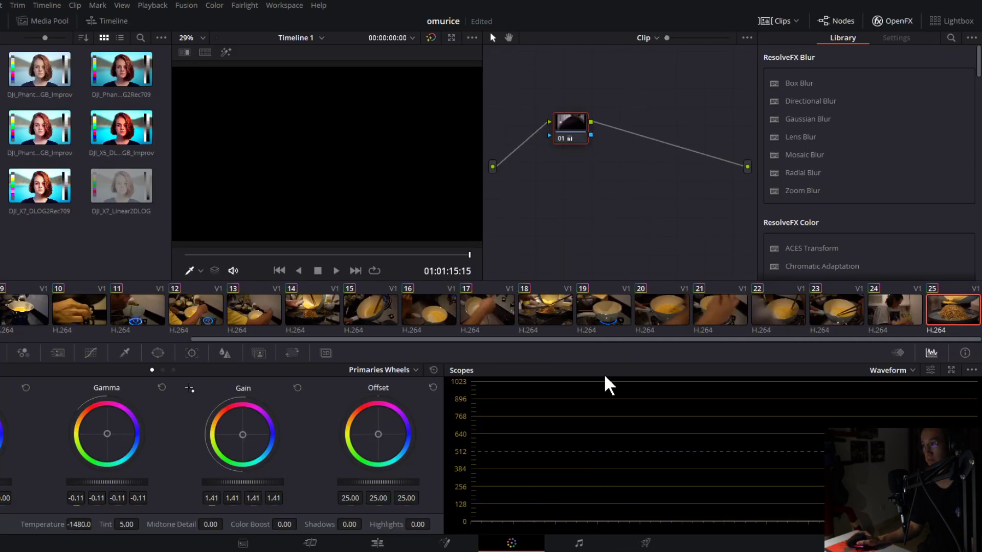
pyautogui.moveTo(606, 340); pyautogui.dragTo(207, 276)
pyautogui.click(77, 304)
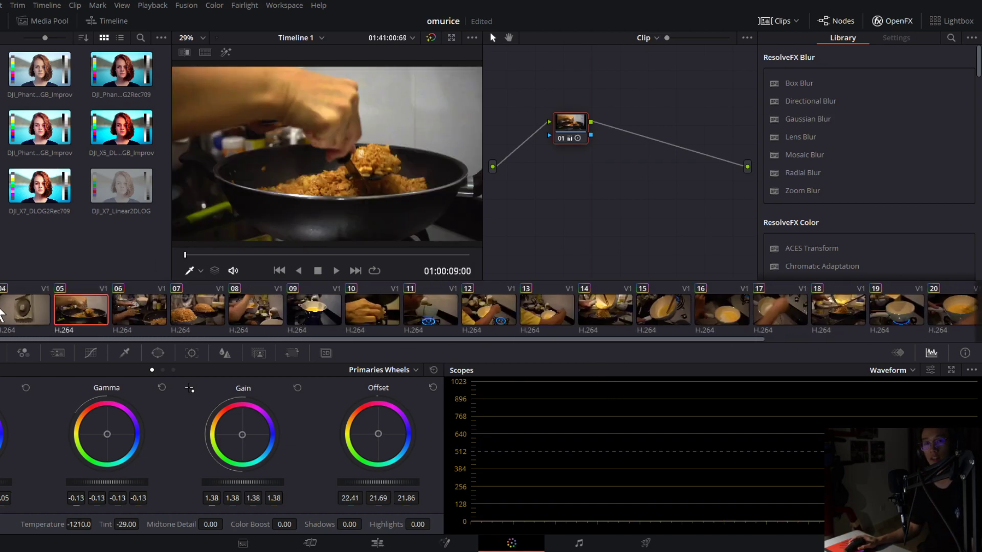
pyautogui.click(84, 306)
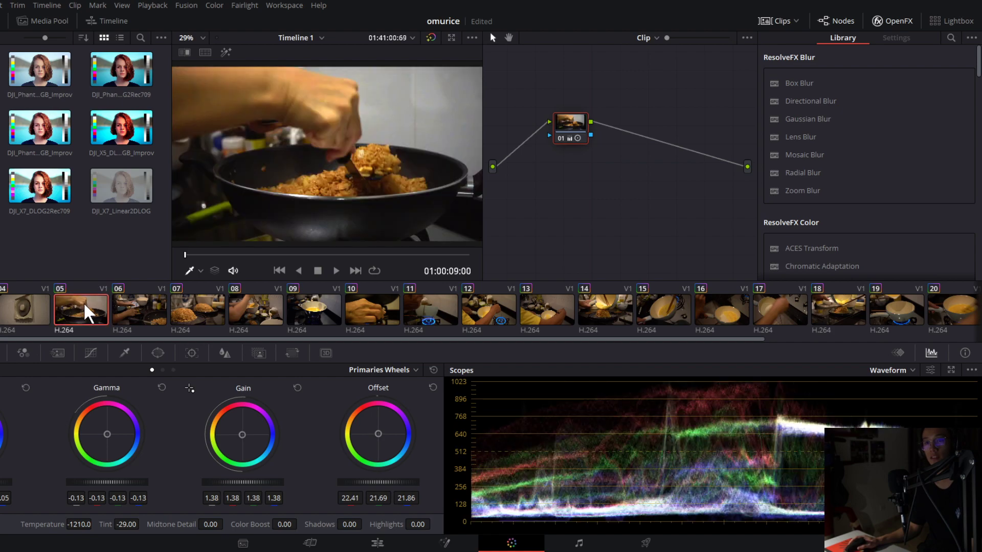
pyautogui.click(184, 309)
pyautogui.click(120, 322)
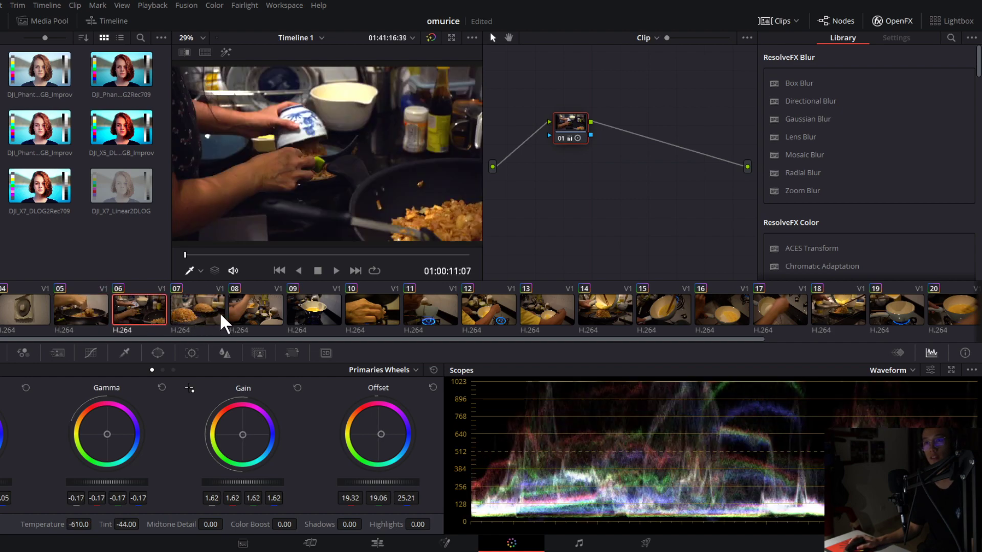
# Copy clip 24's grade onto clip 06 and fine-tune the lift to deepen its shadows.
pyautogui.moveTo(744, 339); pyautogui.dragTo(961, 339)
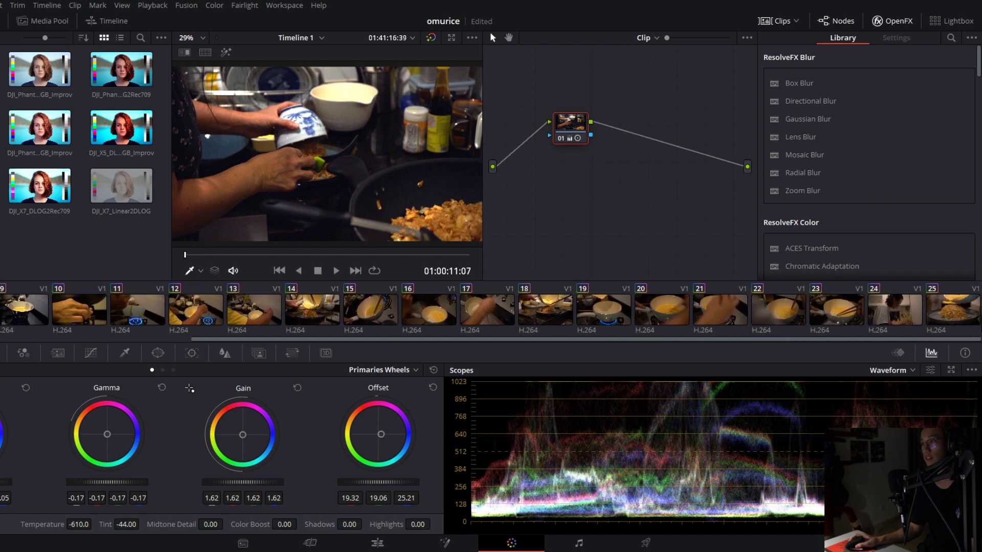
pyautogui.middleClick(892, 324)
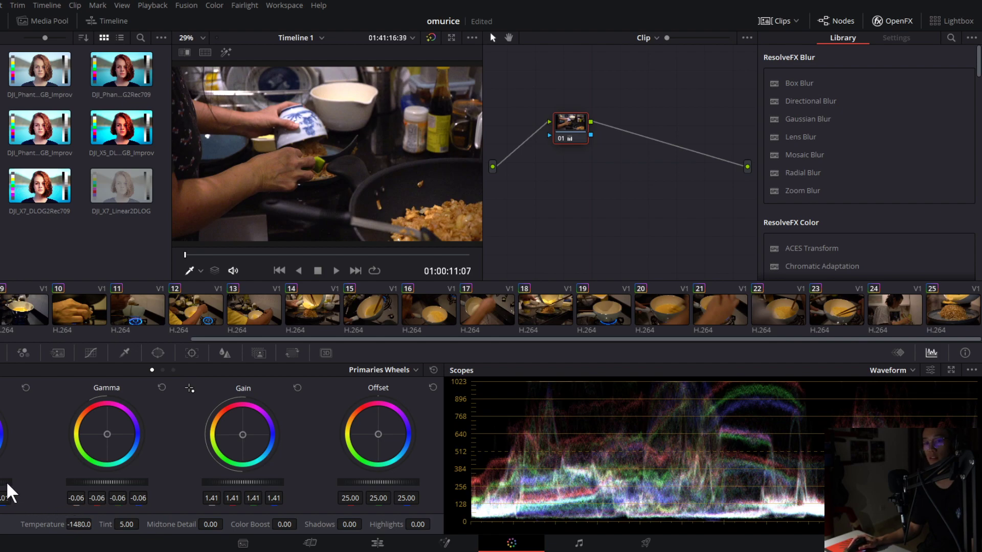
pyautogui.moveTo(11, 495); pyautogui.dragTo(1, 495)
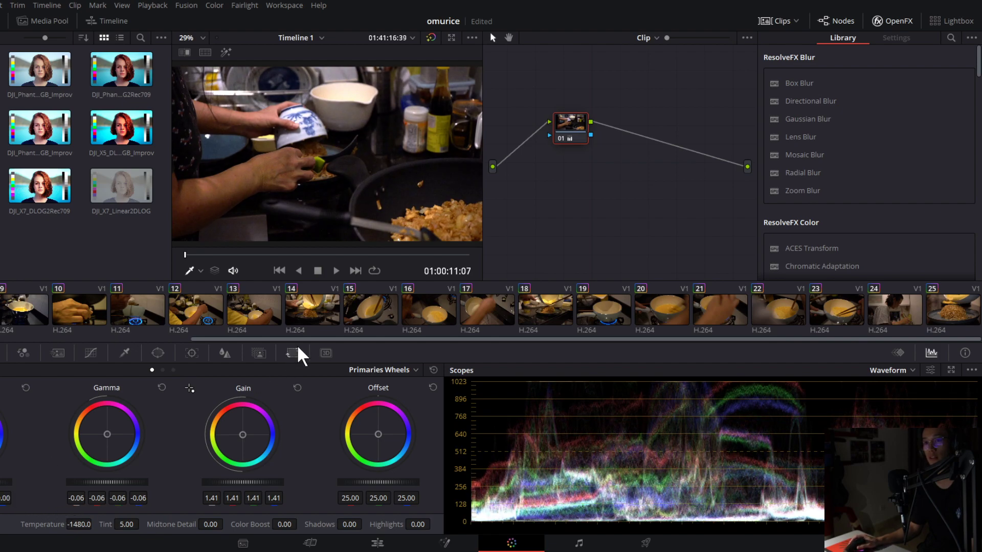
# Copy clip 06's grade onto clip 07, the shot of the plated fried rice mounds.
pyautogui.moveTo(304, 339); pyautogui.dragTo(140, 340)
pyautogui.click(130, 314)
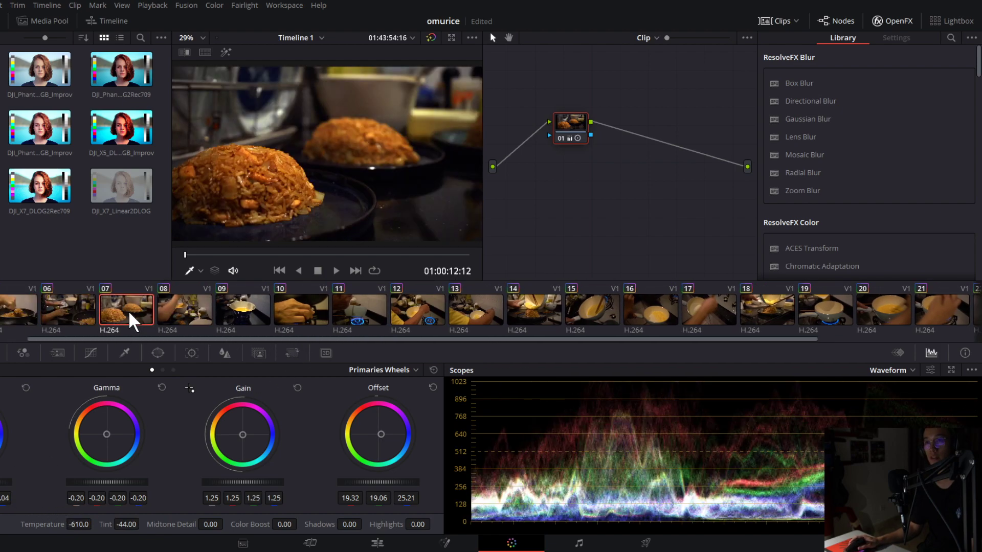
pyautogui.click(87, 312)
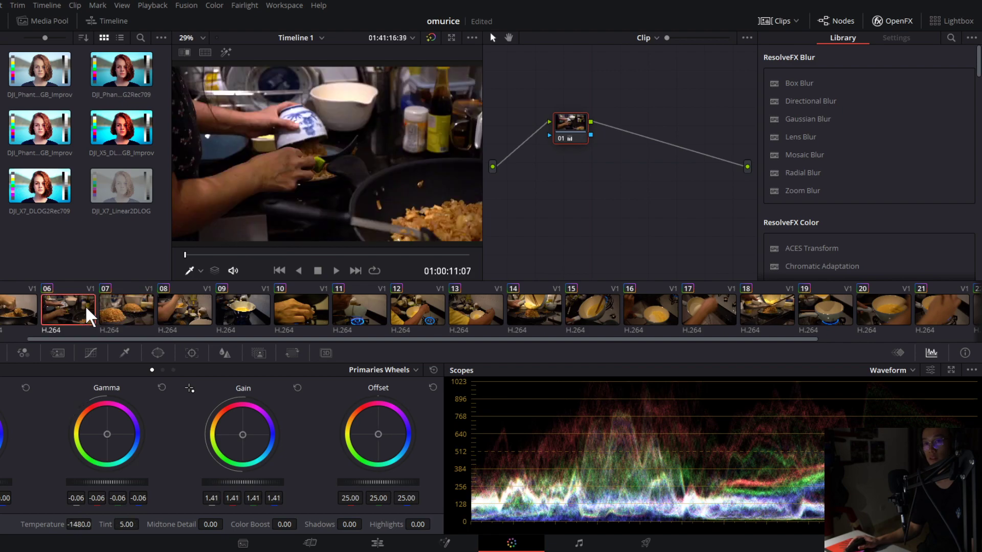
pyautogui.click(114, 312)
pyautogui.hotkey('ctrl', 'v')
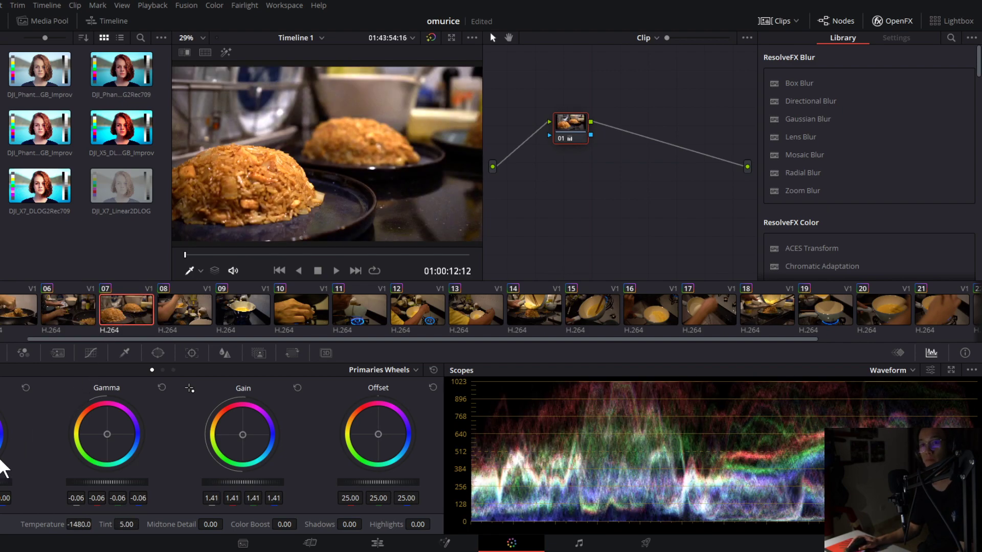
# Darken clip 07 by lowering its lift and setting gamma to -0.05, gain to 1.28 and offset to 22.55.
pyautogui.moveTo(4, 483); pyautogui.dragTo(1, 482)
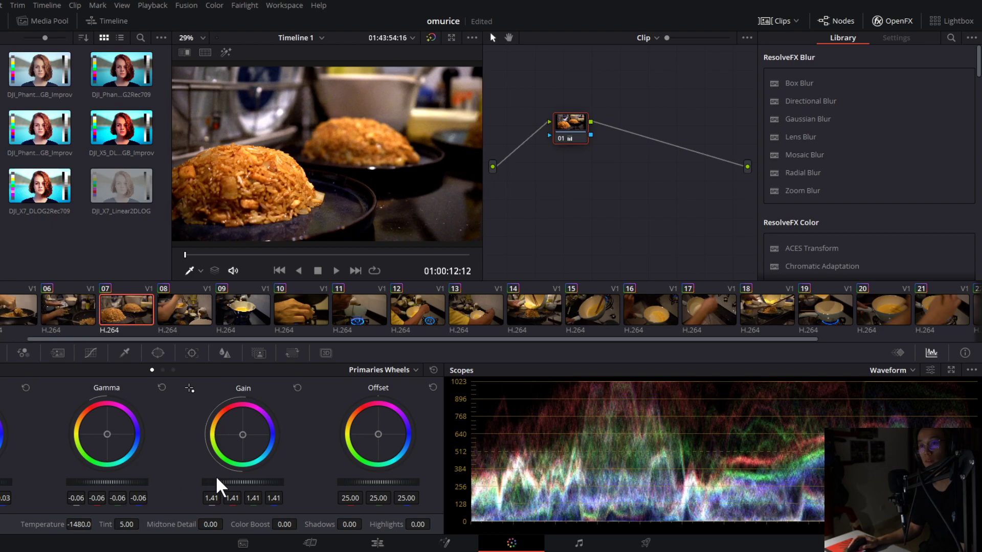
pyautogui.moveTo(233, 482); pyautogui.dragTo(215, 483)
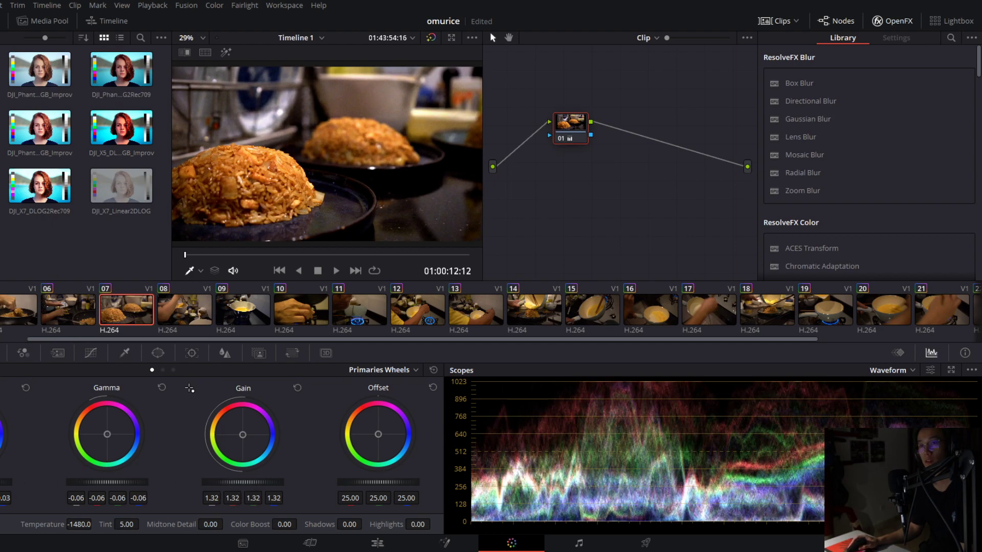
pyautogui.moveTo(110, 482); pyautogui.dragTo(97, 487)
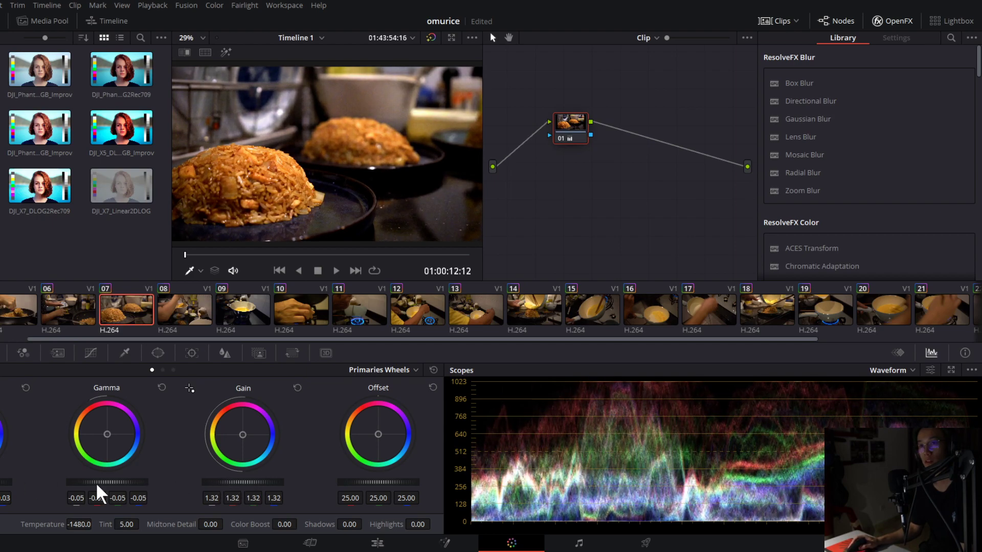
pyautogui.moveTo(372, 482); pyautogui.dragTo(361, 483)
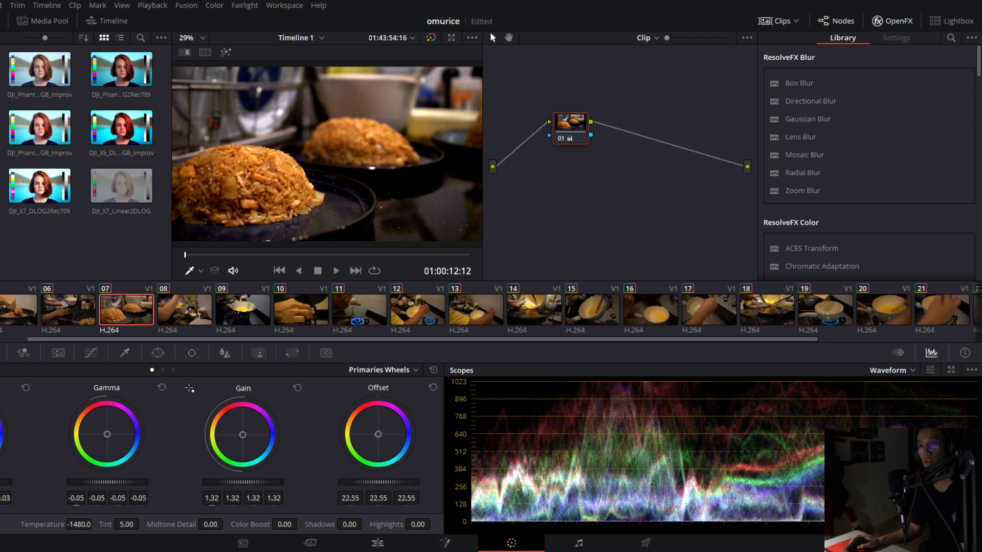
pyautogui.moveTo(243, 482); pyautogui.dragTo(236, 482)
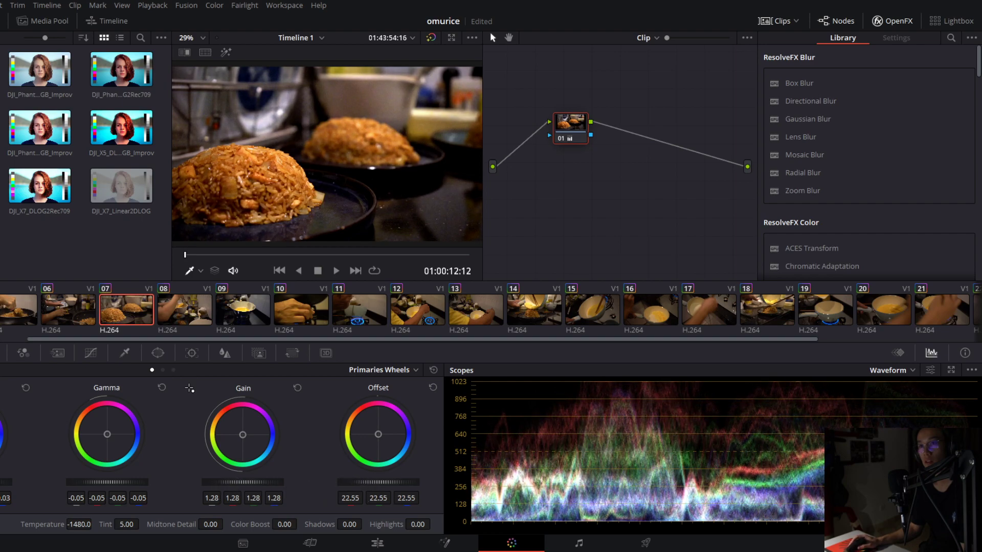
# Apply clip 07's grade to clip 08, set gamma to -0.06 and gain to 1.31, and compare both clips.
pyautogui.click(209, 316)
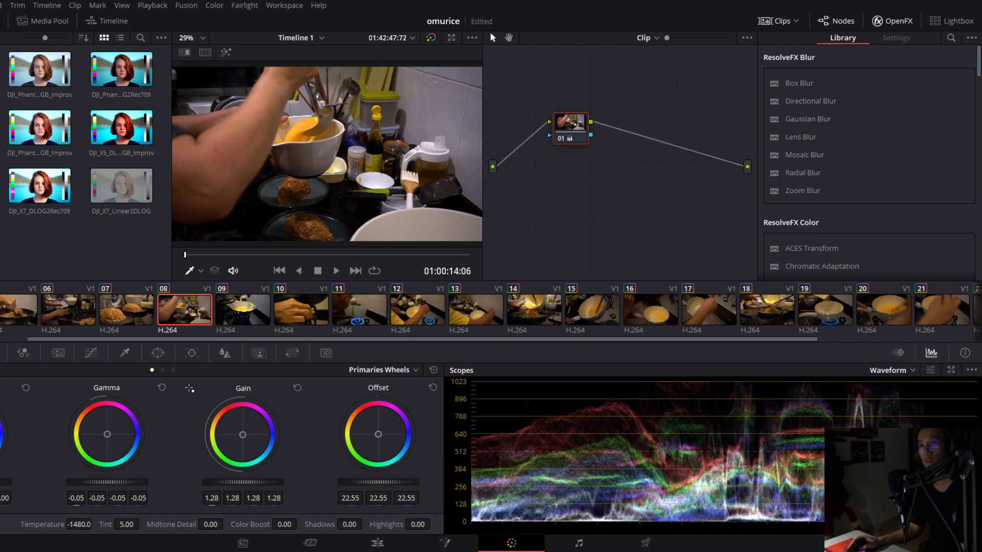
pyautogui.moveTo(202, 494); pyautogui.dragTo(220, 493)
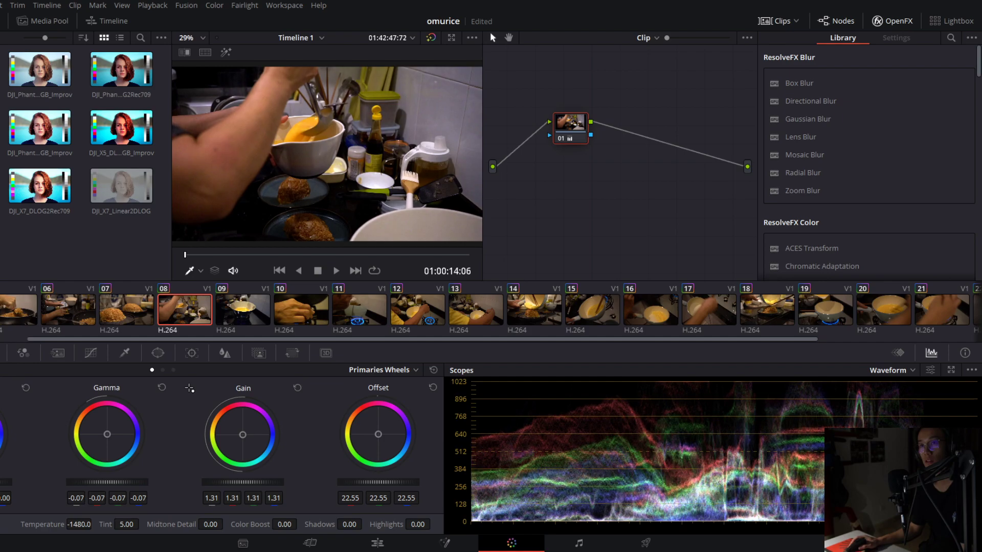
pyautogui.click(134, 309)
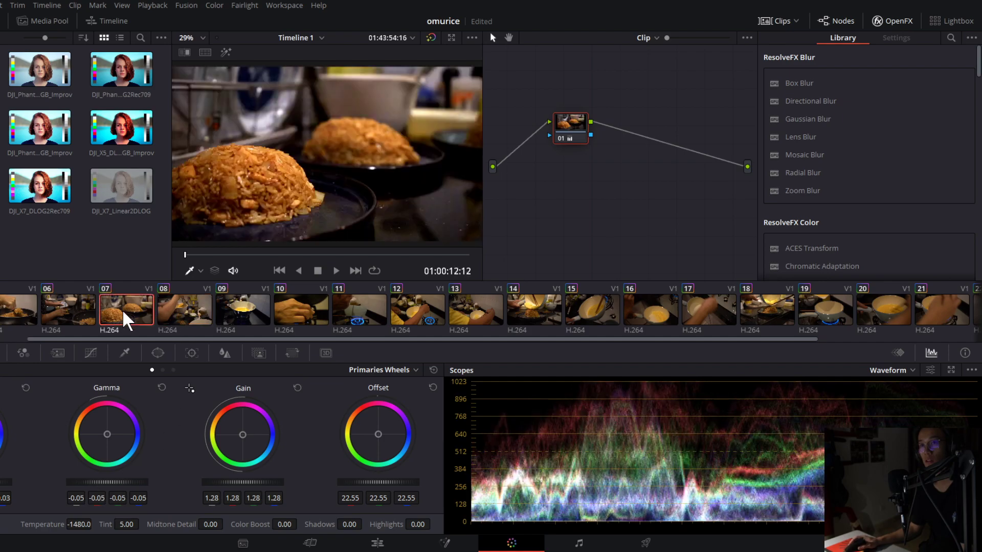
pyautogui.click(207, 306)
# Copy clip 07's grade onto clip 09, the yellow-filled pan shot, and compare it with clip 08.
pyautogui.click(263, 318)
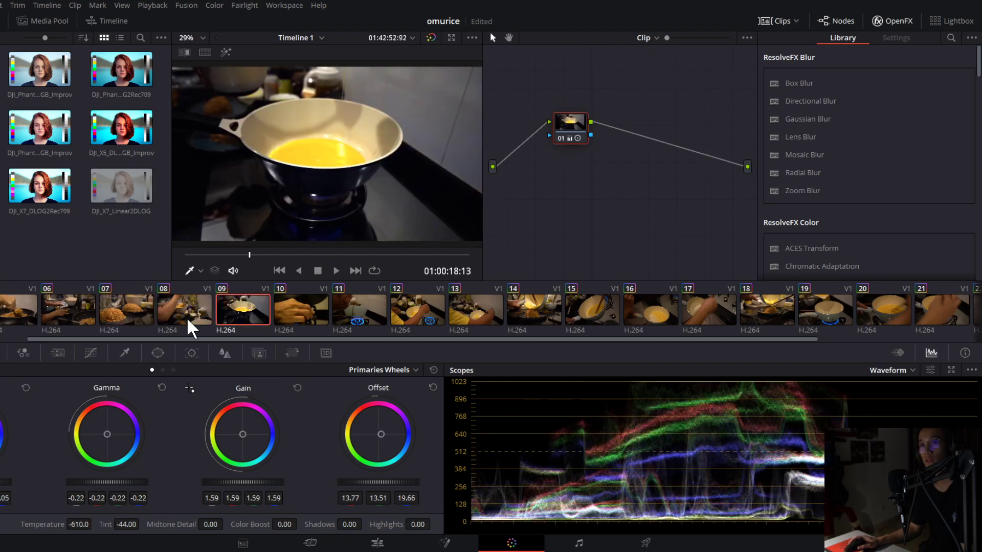
pyautogui.middleClick(124, 330)
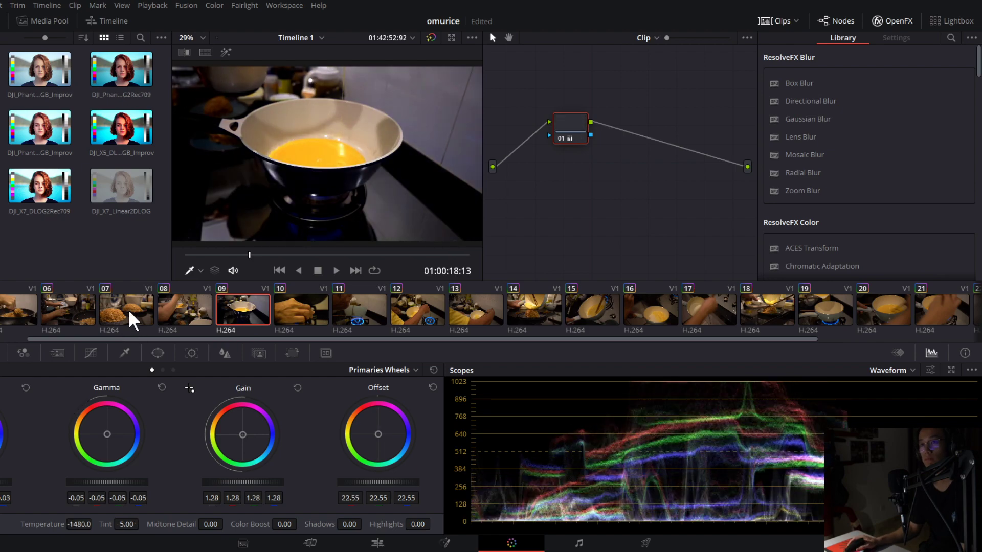
pyautogui.click(210, 308)
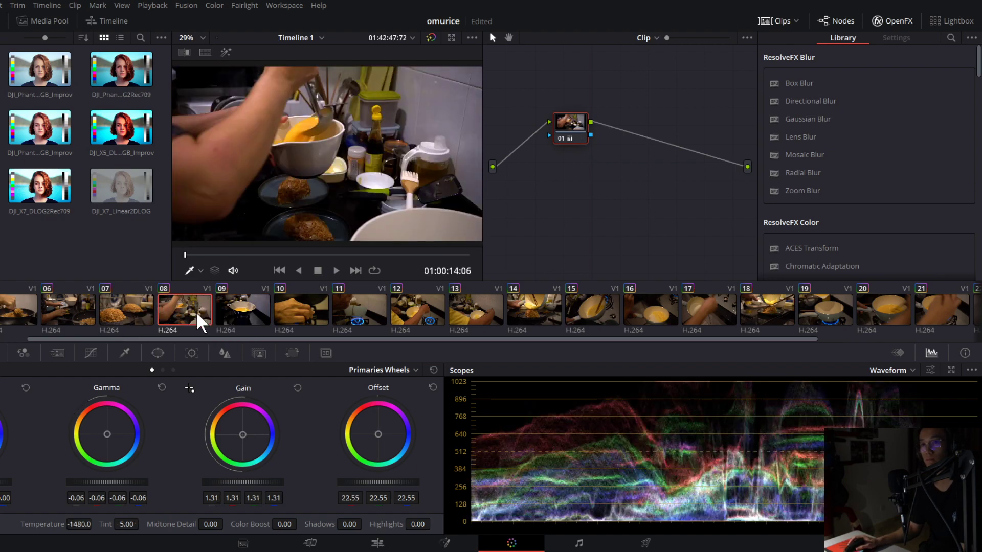
pyautogui.click(241, 318)
# Apply clip 08's grade to clip 10, then try clip 07's grade on it and undo that.
pyautogui.click(313, 316)
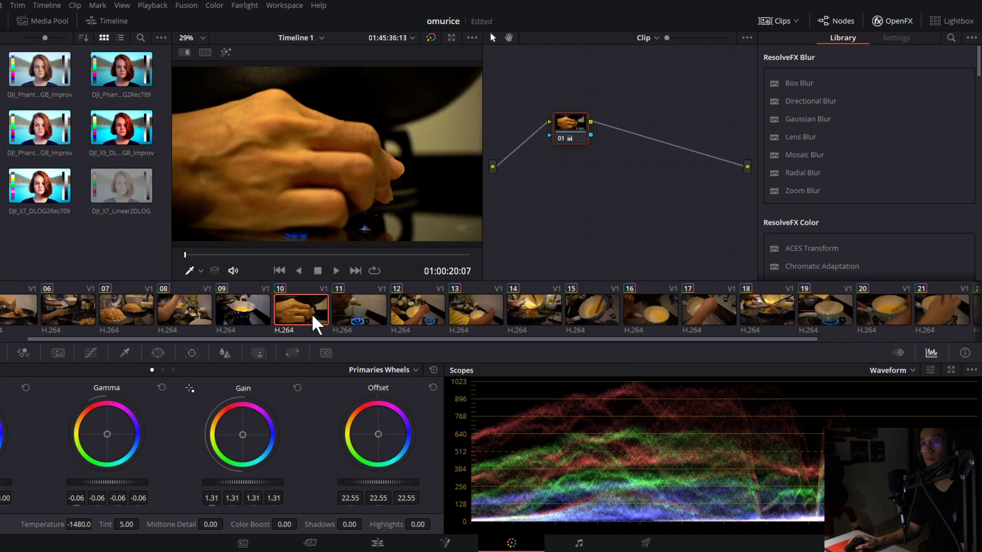
pyautogui.middleClick(137, 324)
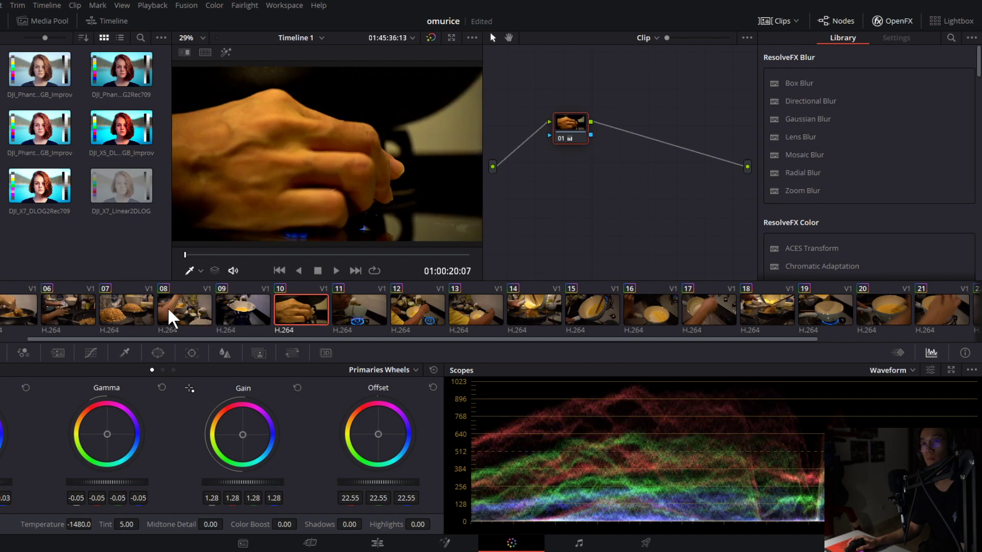
pyautogui.hotkey('ctrl', 'z')
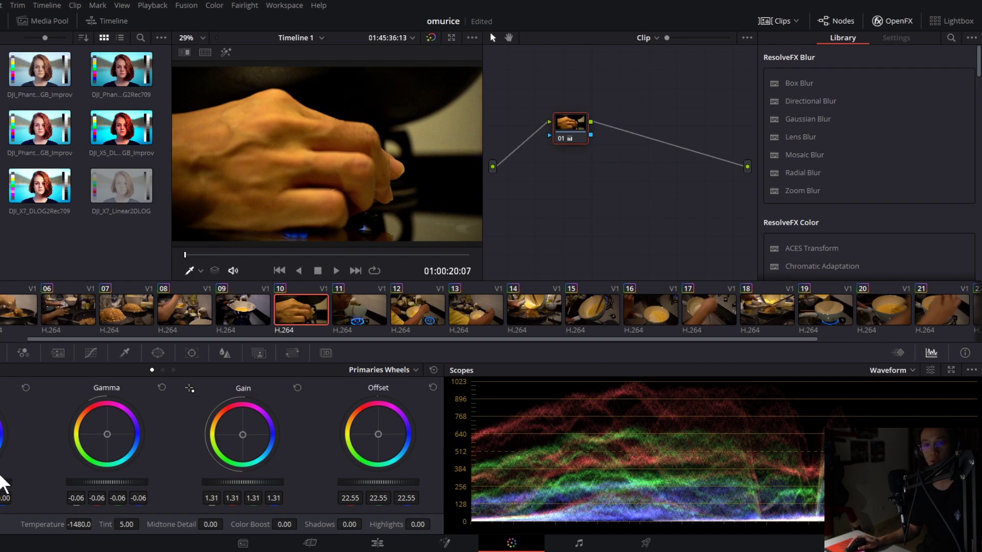
# Adjust clip 10's lift and shift its color balance: offset 22.73/21.80/25.45, gain 1.24/1.32/1.40 for red/green/blue, and blue gamma -0.03.
pyautogui.moveTo(5, 482); pyautogui.dragTo(13, 483)
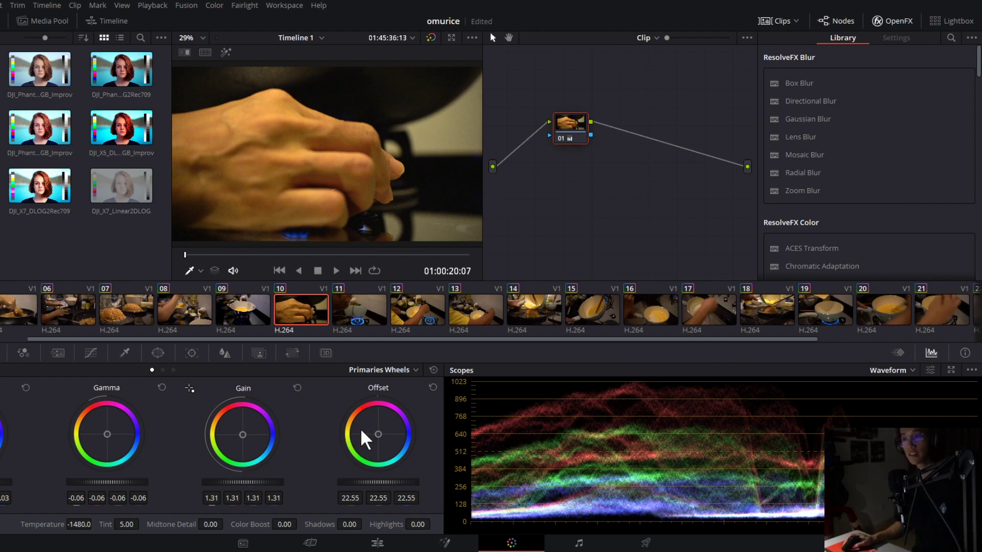
pyautogui.moveTo(378, 435); pyautogui.dragTo(379, 433)
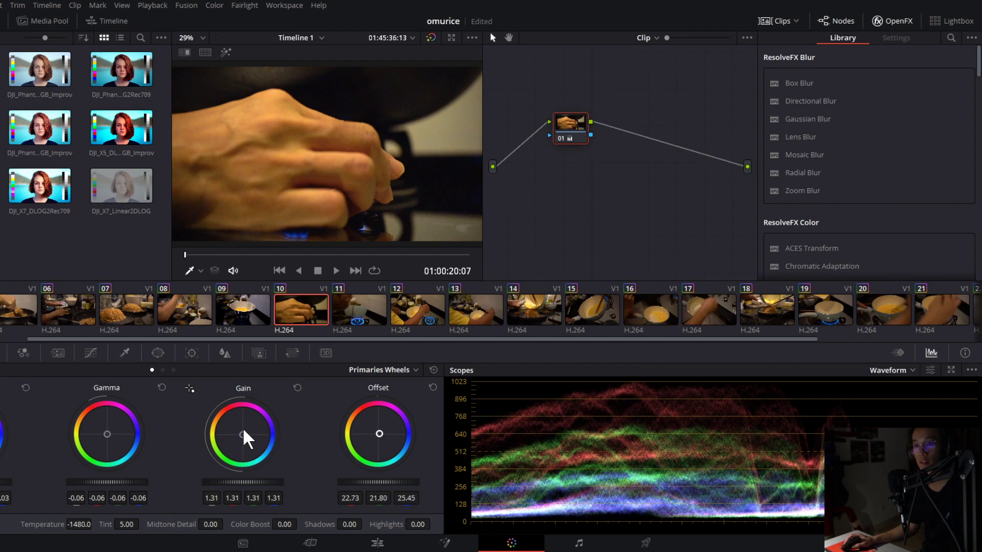
pyautogui.moveTo(189, 389); pyautogui.dragTo(189, 388)
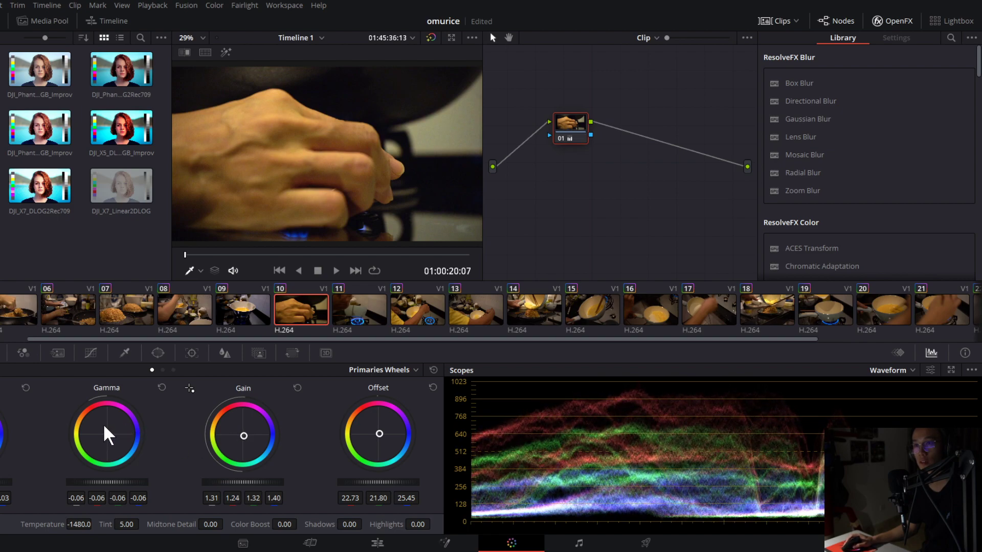
pyautogui.moveTo(108, 434); pyautogui.dragTo(109, 435)
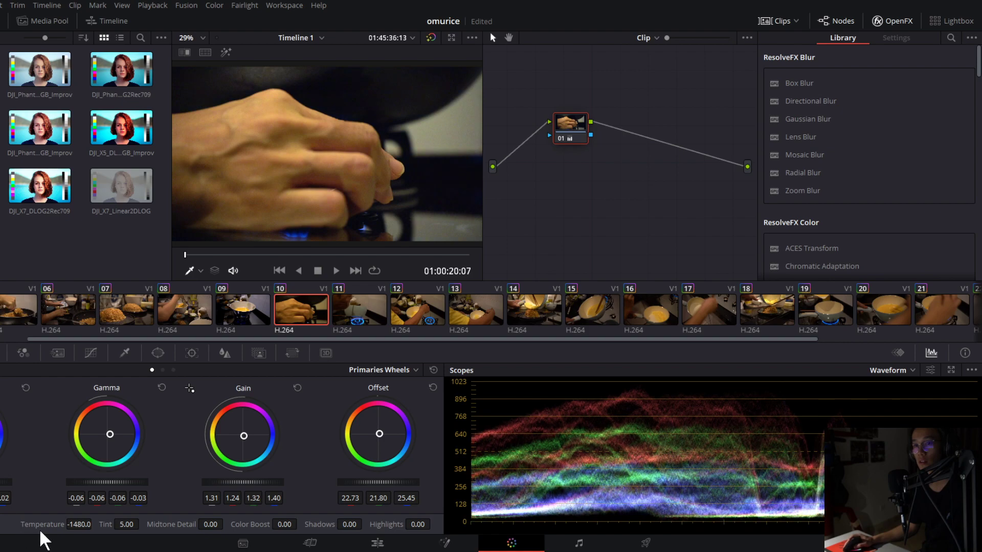
# Cool clip 10 with temperature -2050 and tint 18.00, comparing the image with and without its grade.
pyautogui.moveTo(67, 524); pyautogui.dragTo(142, 523)
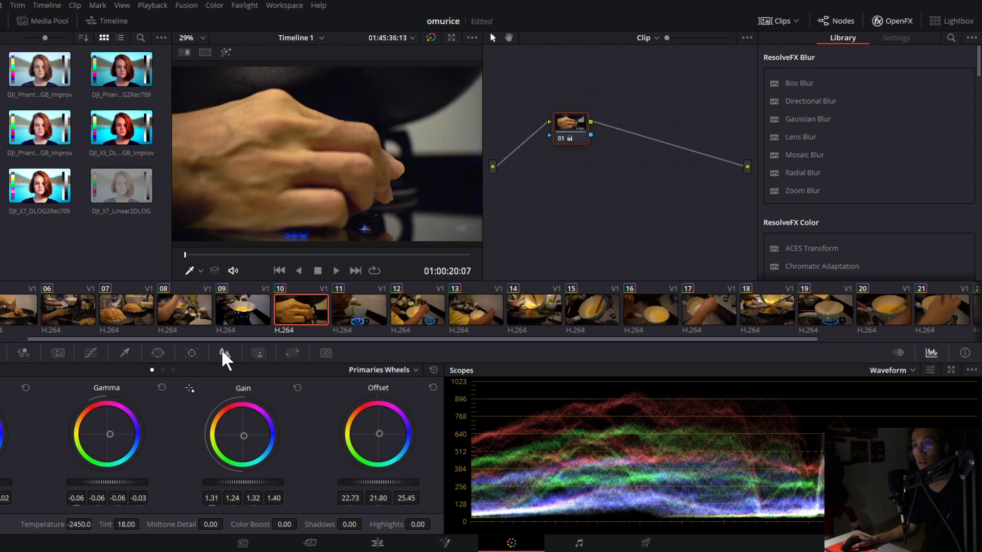
pyautogui.click(430, 38)
pyautogui.click(430, 38)
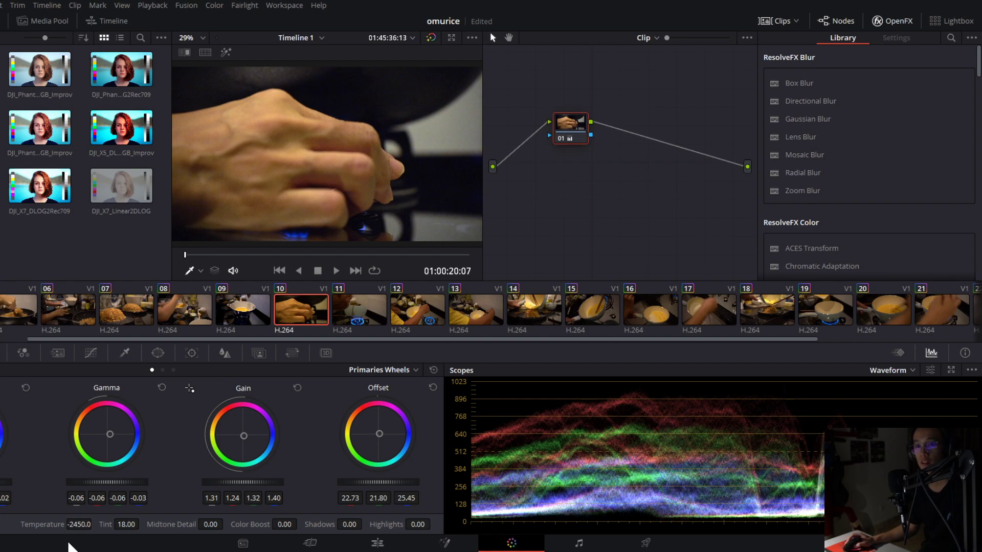
pyautogui.moveTo(79, 525); pyautogui.dragTo(90, 525)
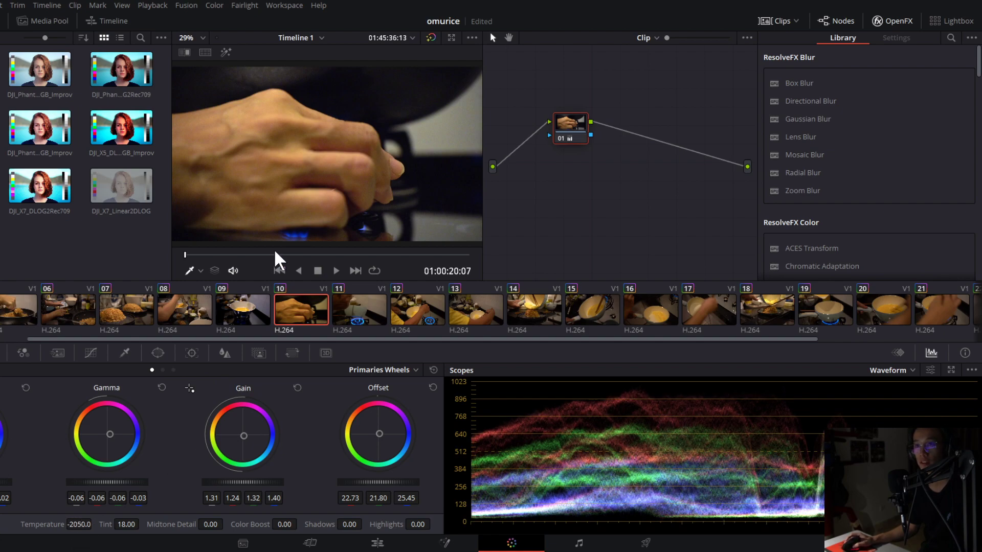
# Try the grades of clips 10 and 09 on clip 11, then apply clip 08's grade instead.
pyautogui.click(353, 308)
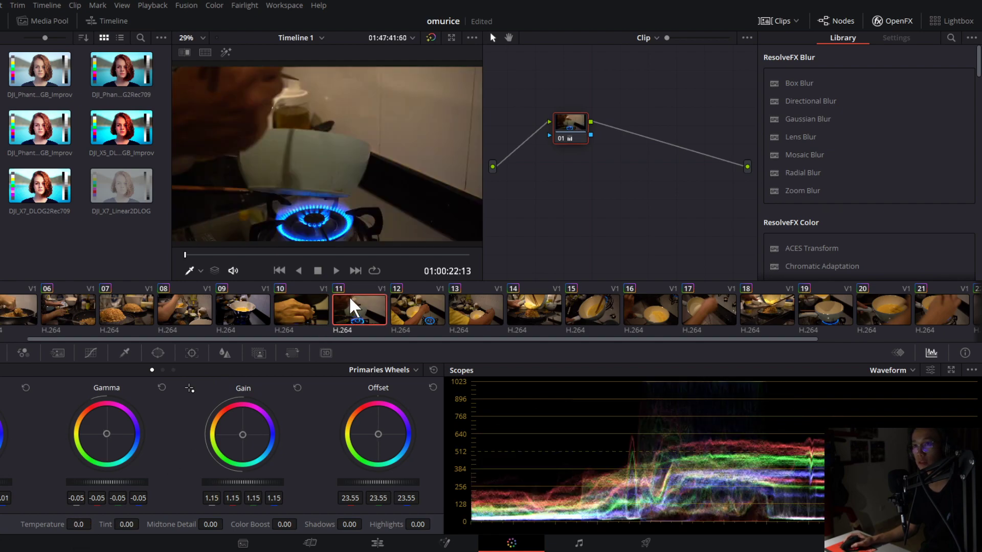
pyautogui.middleClick(306, 305)
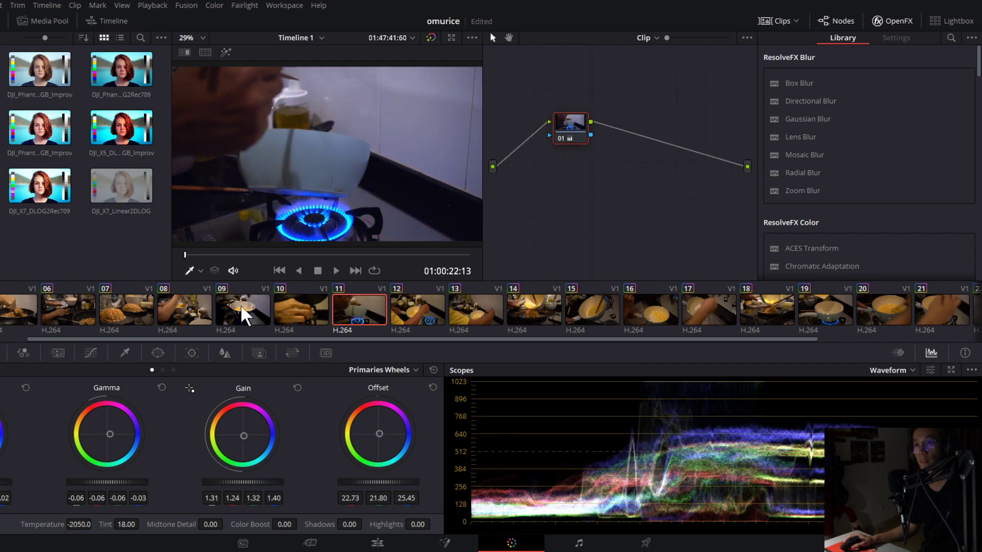
pyautogui.middleClick(248, 315)
pyautogui.middleClick(192, 313)
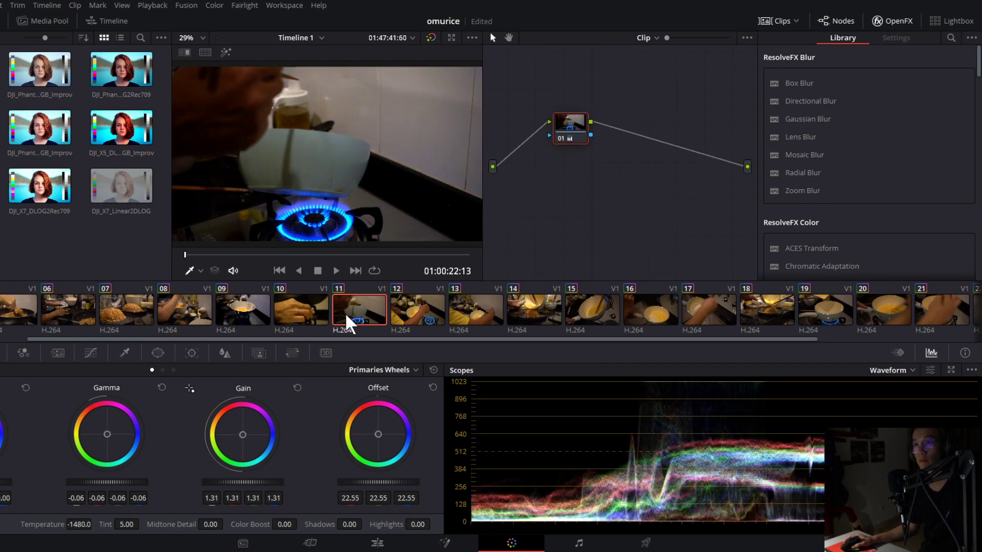
# Look over clips 12 to 14, then try clip 14's grade on clip 15, compare it with clip 16 and undo it.
pyautogui.click(417, 317)
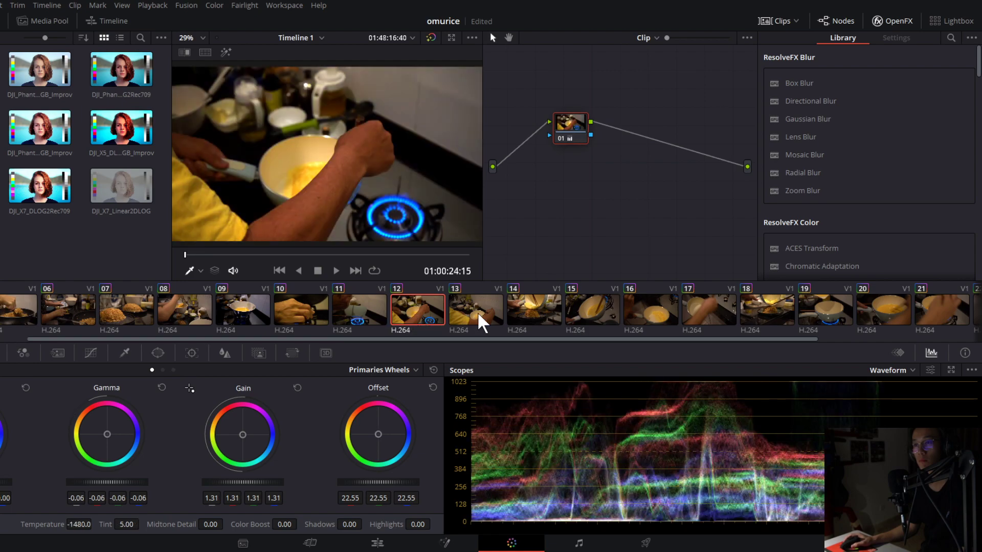
pyautogui.click(483, 317)
pyautogui.click(523, 320)
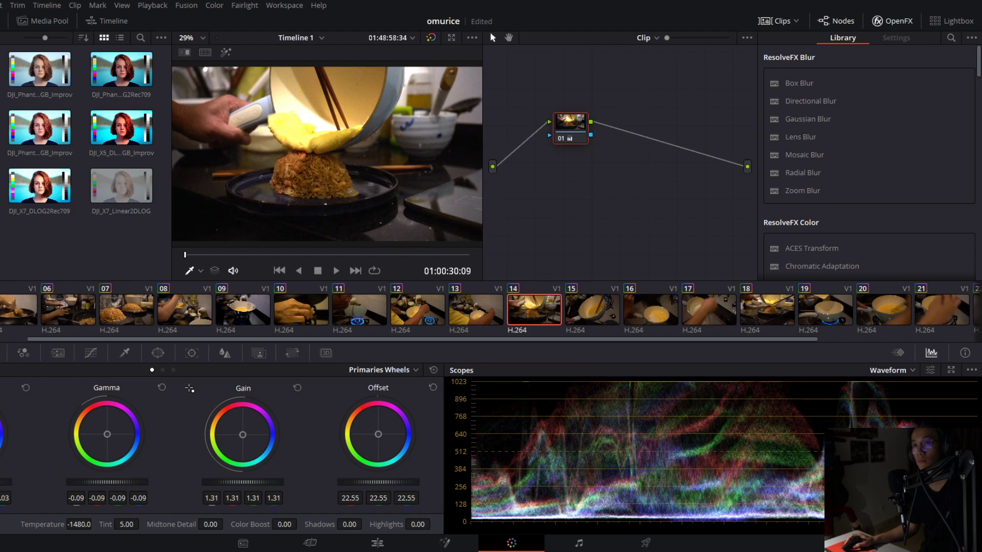
pyautogui.click(589, 313)
pyautogui.hotkey('ctrl', 'v')
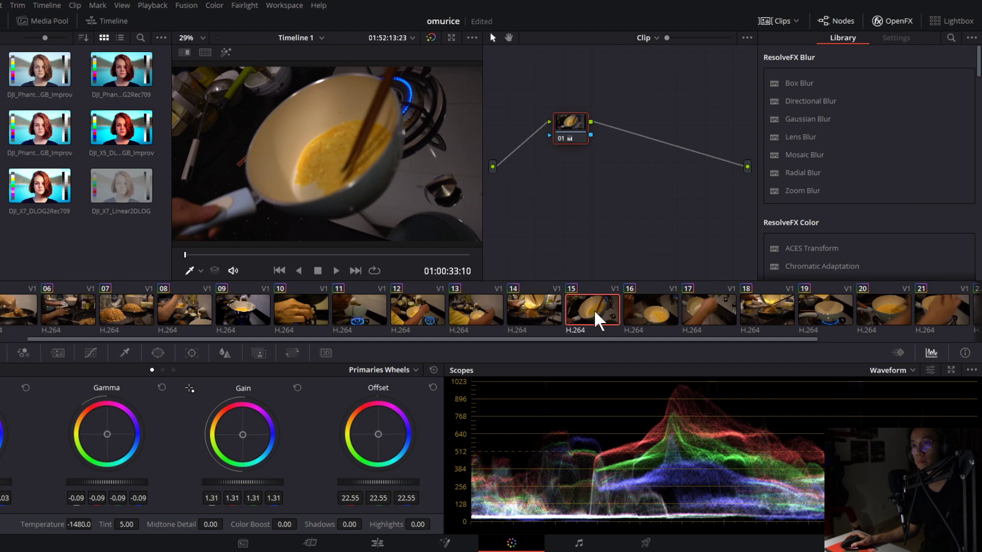
pyautogui.click(645, 310)
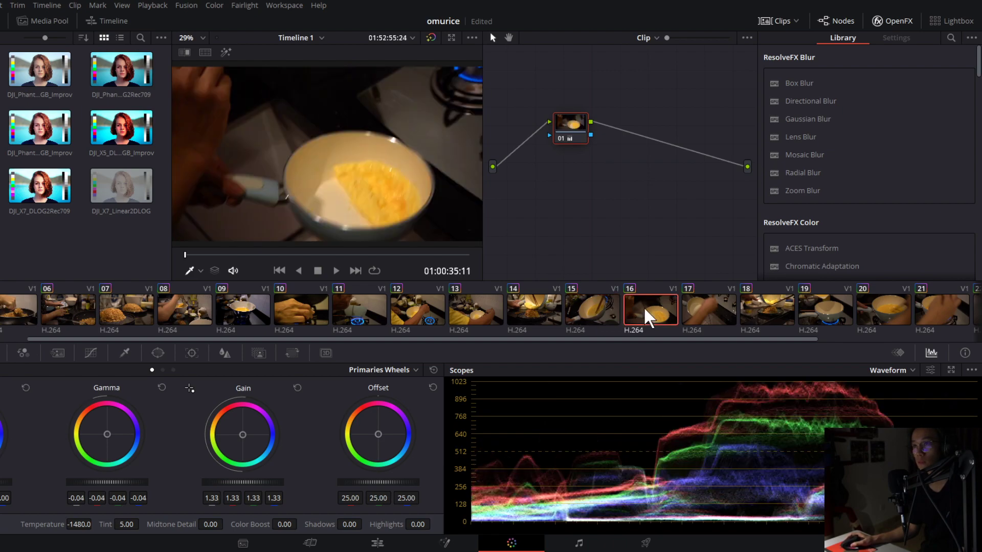
pyautogui.press('Up')
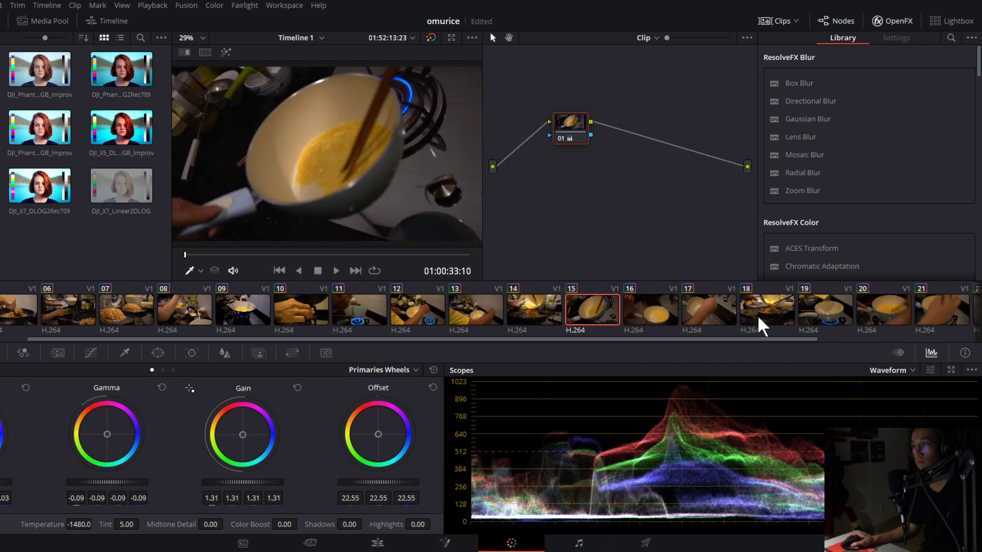
pyautogui.hotkey('ctrl', 'z')
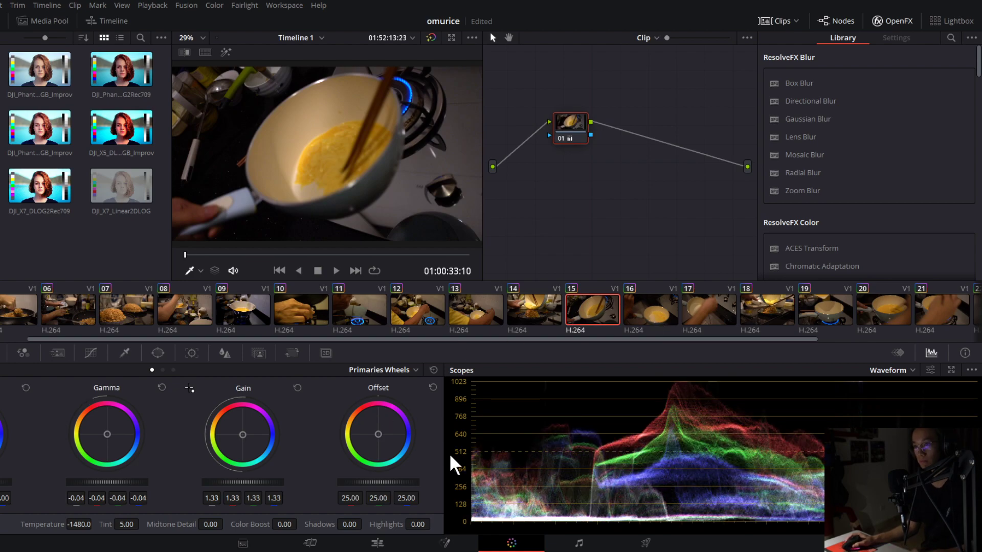
# Play the edit on the Edit page from the start of C0129 to the end, then return to the start of the timeline.
pyautogui.click(383, 543)
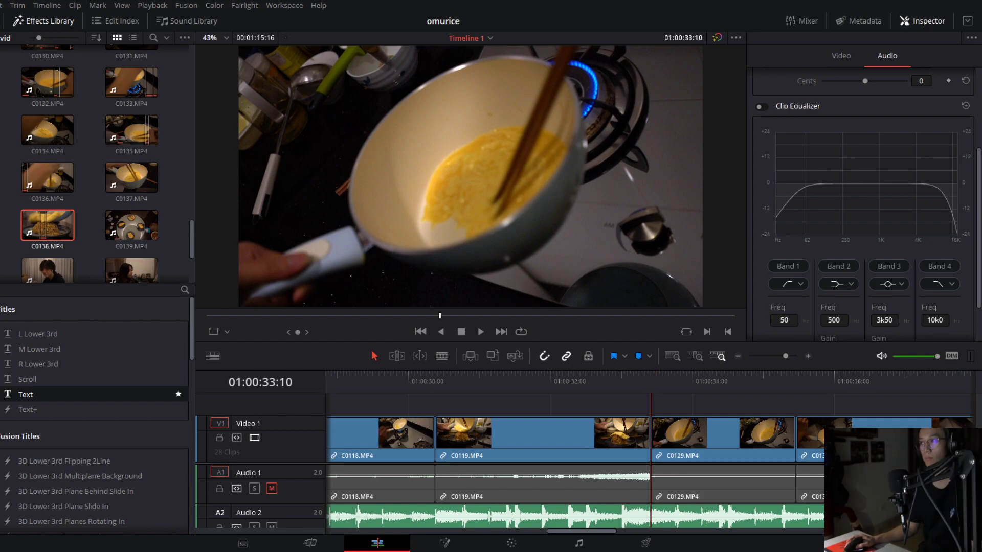
pyautogui.press('space')
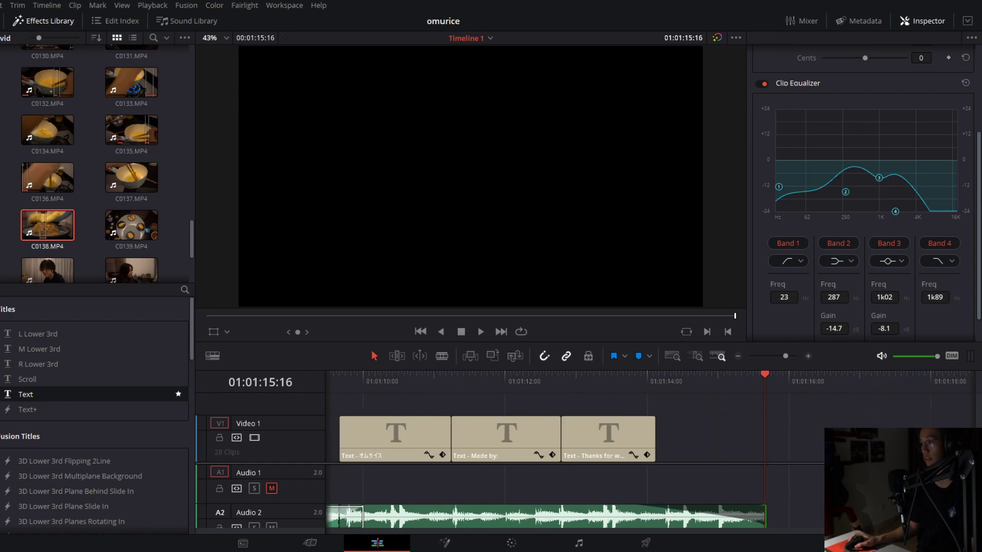
pyautogui.moveTo(614, 527); pyautogui.dragTo(312, 523)
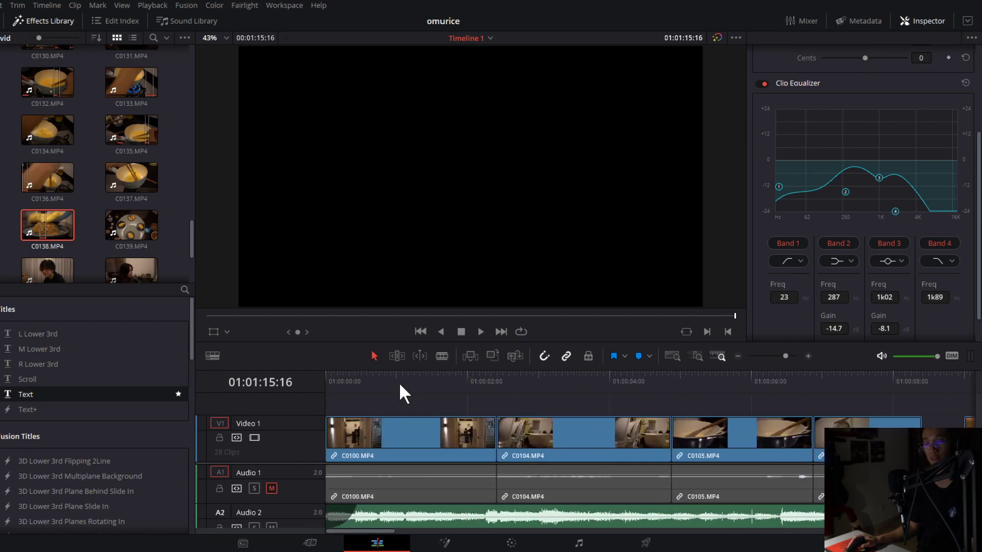
pyautogui.click(330, 390)
pyautogui.click(354, 389)
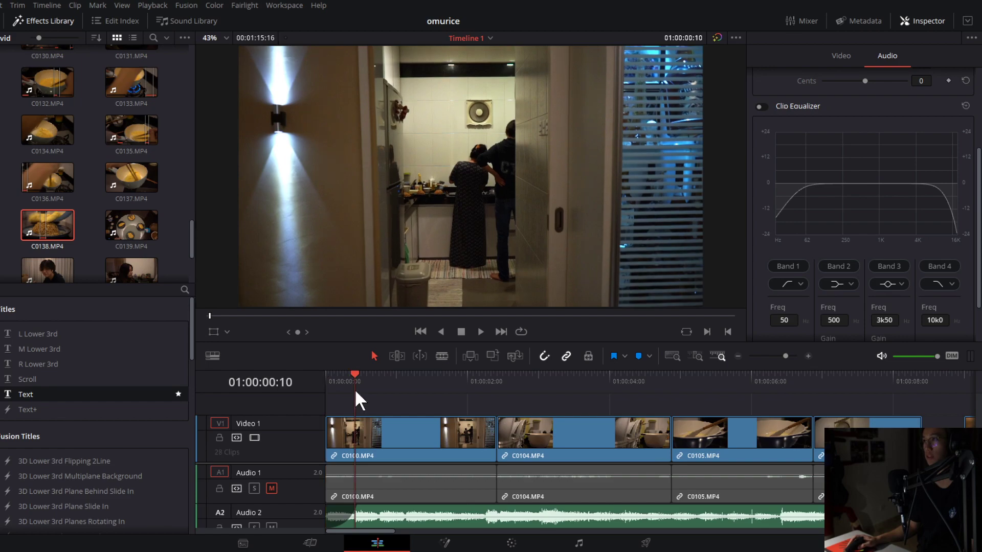
pyautogui.click(329, 387)
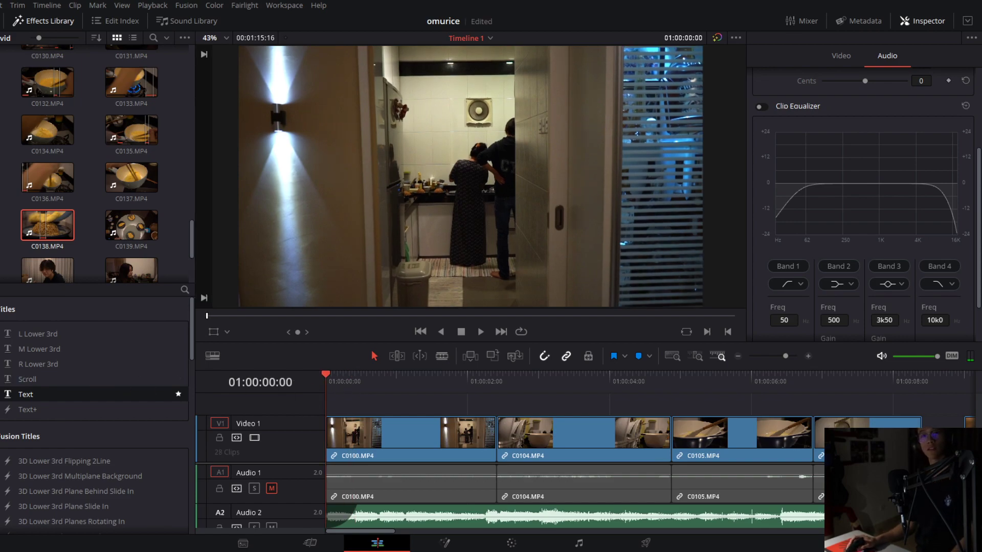
# Try an adjustment clip above the footage, from the start of the timeline to the end of C0138, then delete it.
pyautogui.scroll(-10, 95, 409)
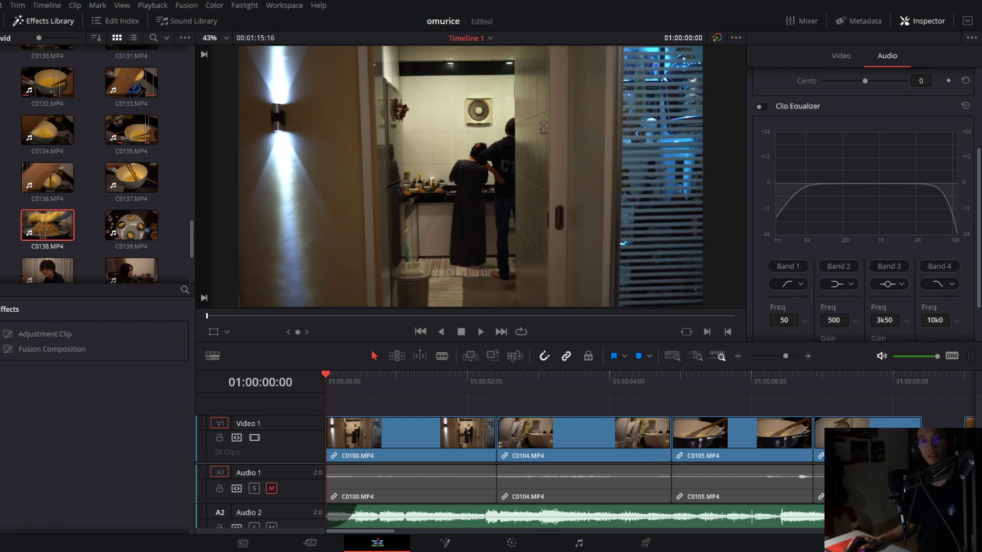
pyautogui.click(102, 338)
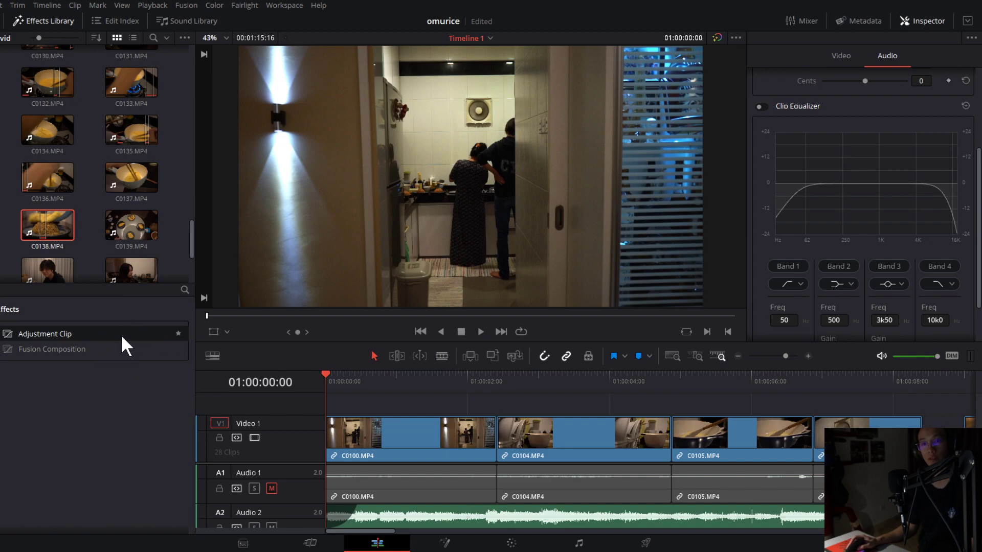
pyautogui.moveTo(358, 381); pyautogui.dragTo(328, 406)
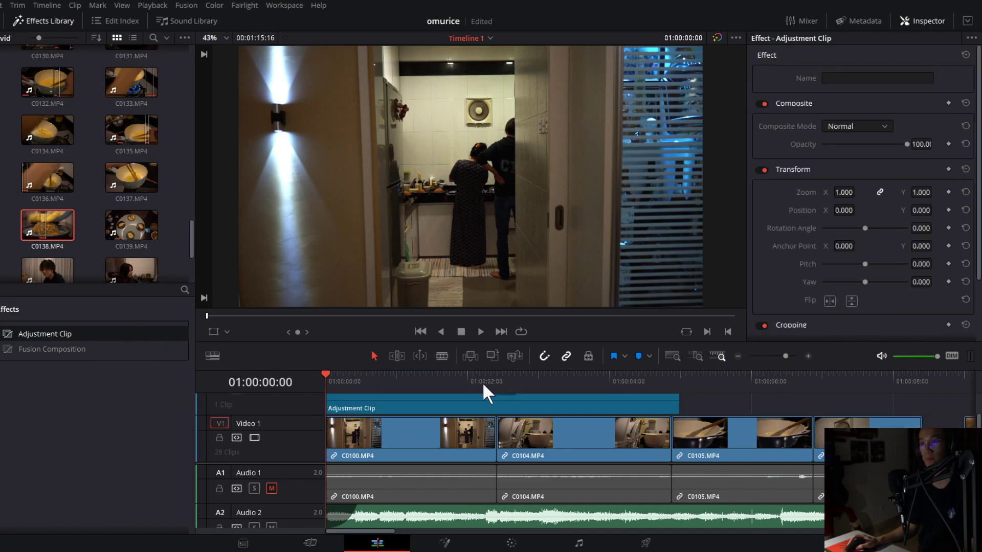
pyautogui.moveTo(670, 397); pyautogui.dragTo(598, 406)
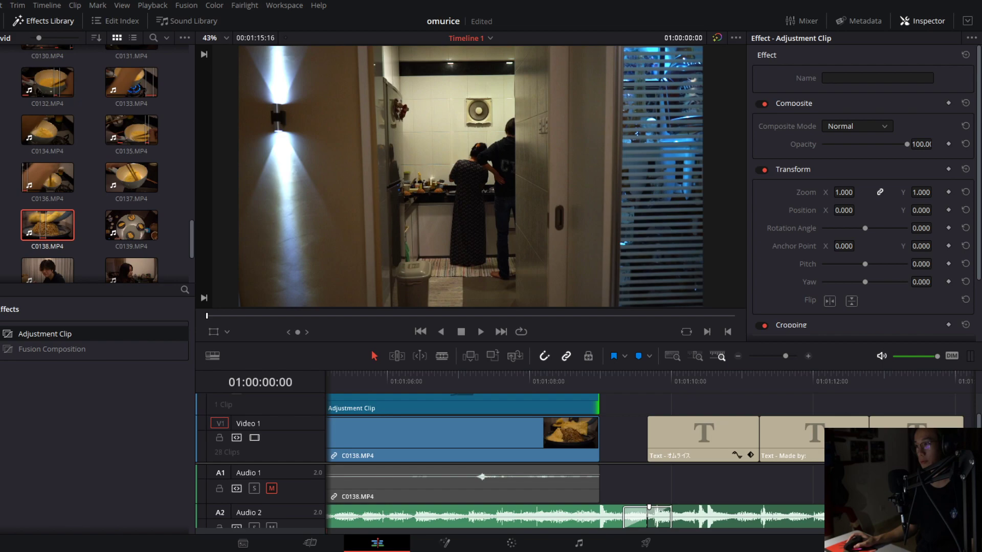
pyautogui.moveTo(664, 531); pyautogui.dragTo(306, 527)
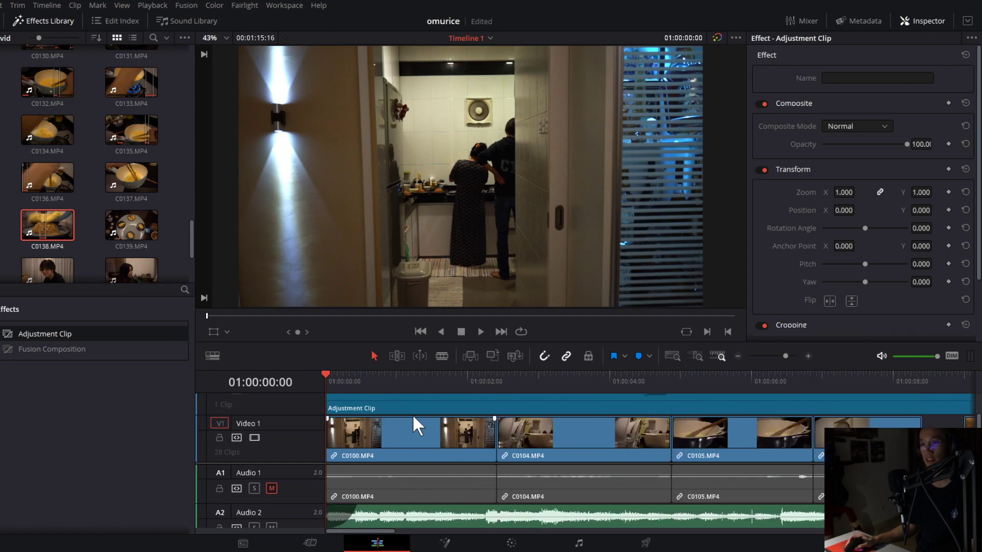
pyautogui.press('Delete')
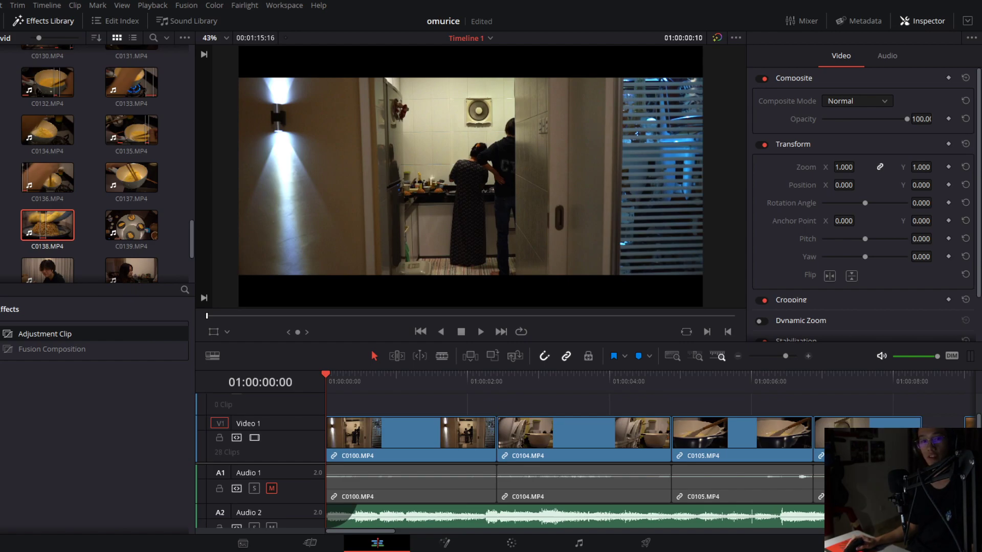
# Switch to Chrome, search for "davinci resolve" in a new tab, and look over Blackmagic Design's product page.
pyautogui.hotkey('alt', 'Tab')
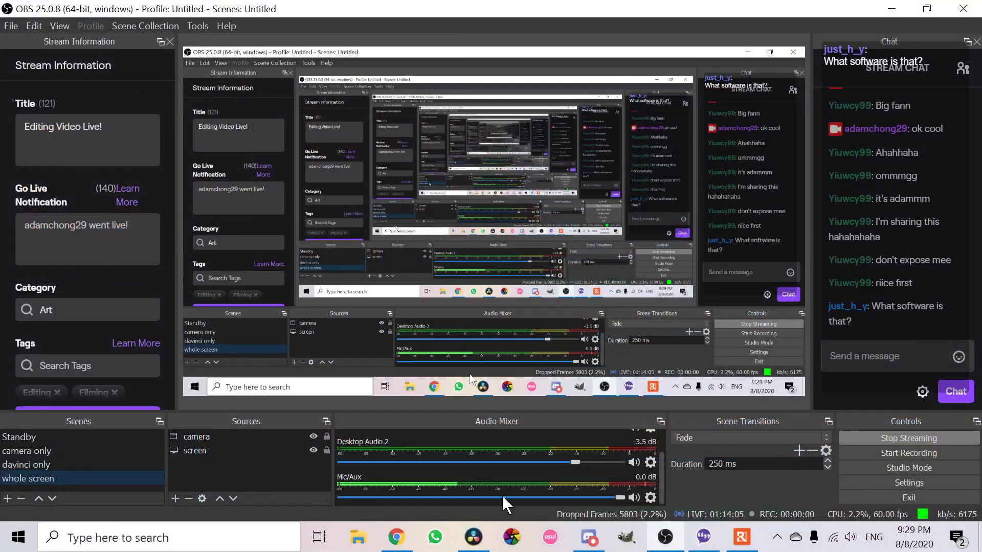
pyautogui.click(398, 538)
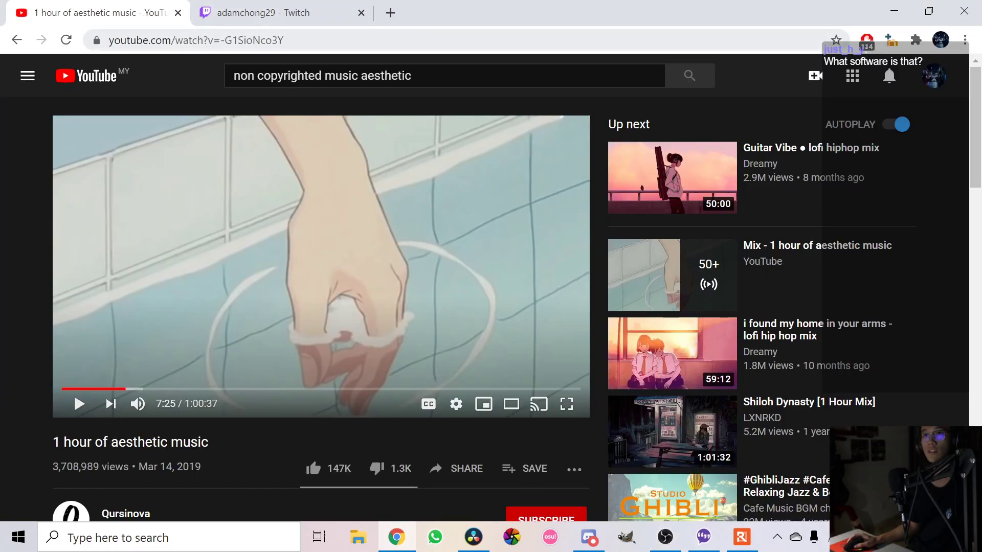
pyautogui.click(391, 19)
pyautogui.write('b')
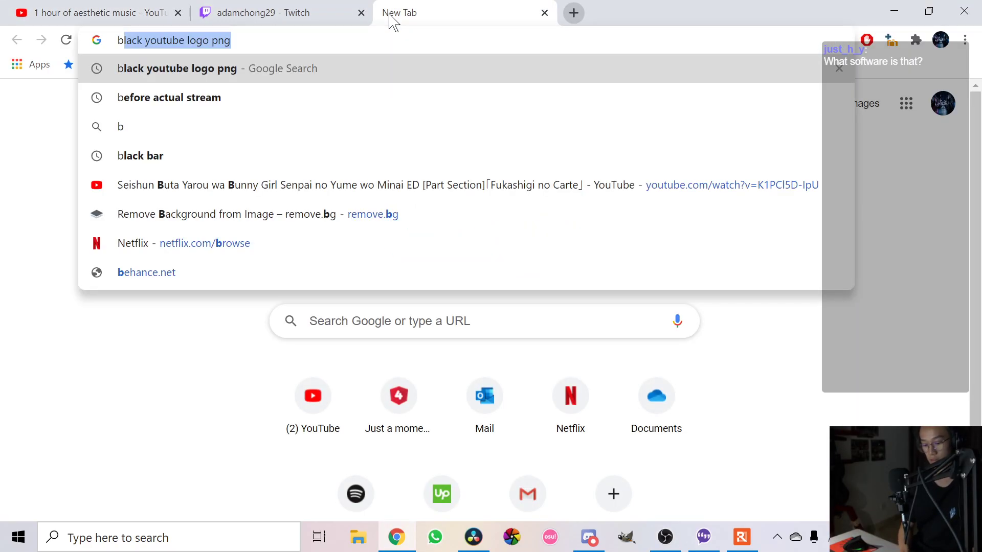
pyautogui.press('BackSpace')
pyautogui.press('BackSpace')
pyautogui.write('davi')
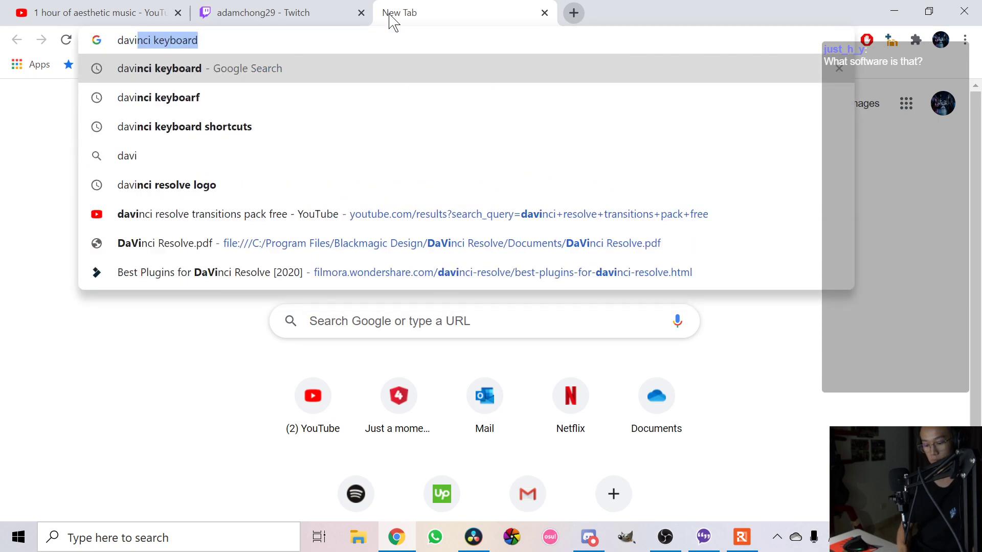
pyautogui.write('nci resolve')
pyautogui.press('Return')
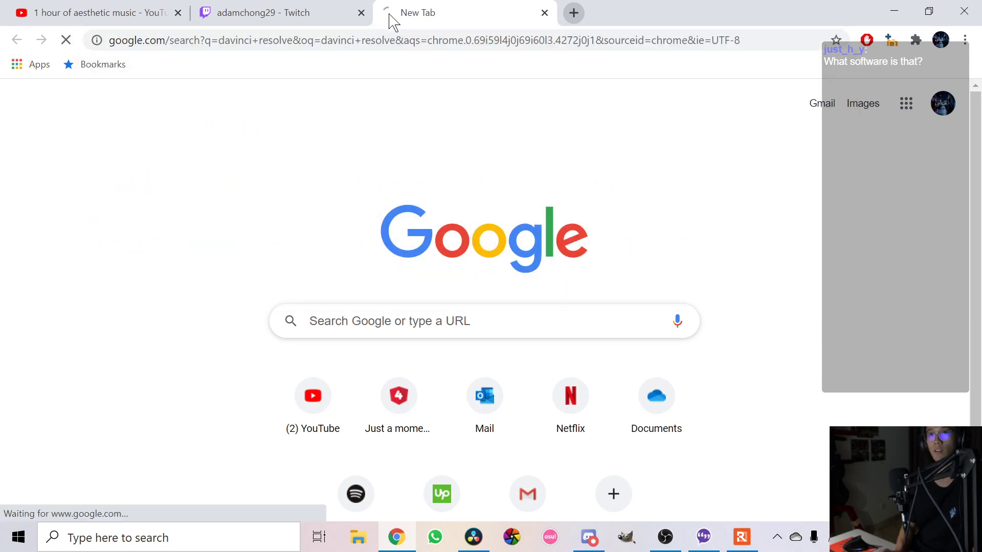
pyautogui.click(345, 217)
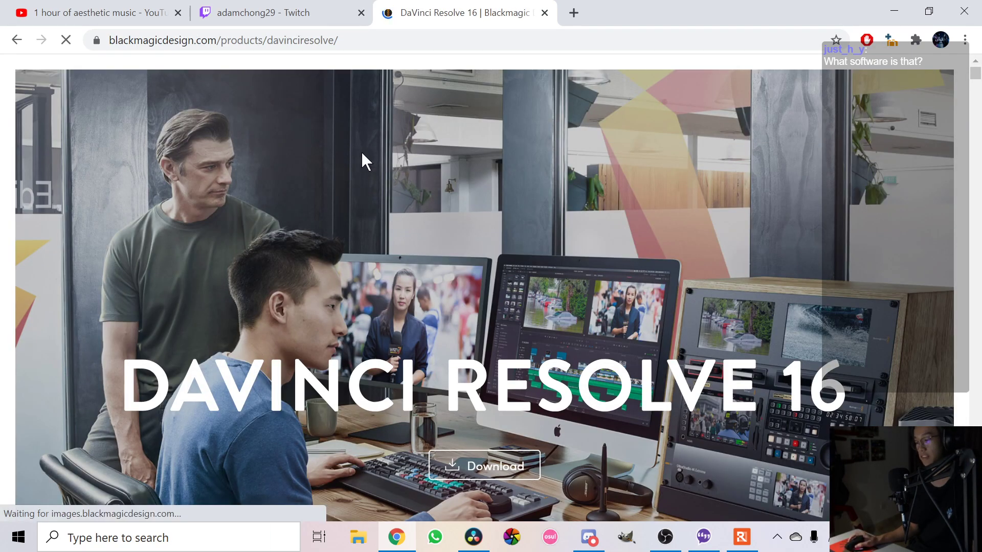
pyautogui.scroll(-5, 628, 271)
pyautogui.scroll(5, 629, 271)
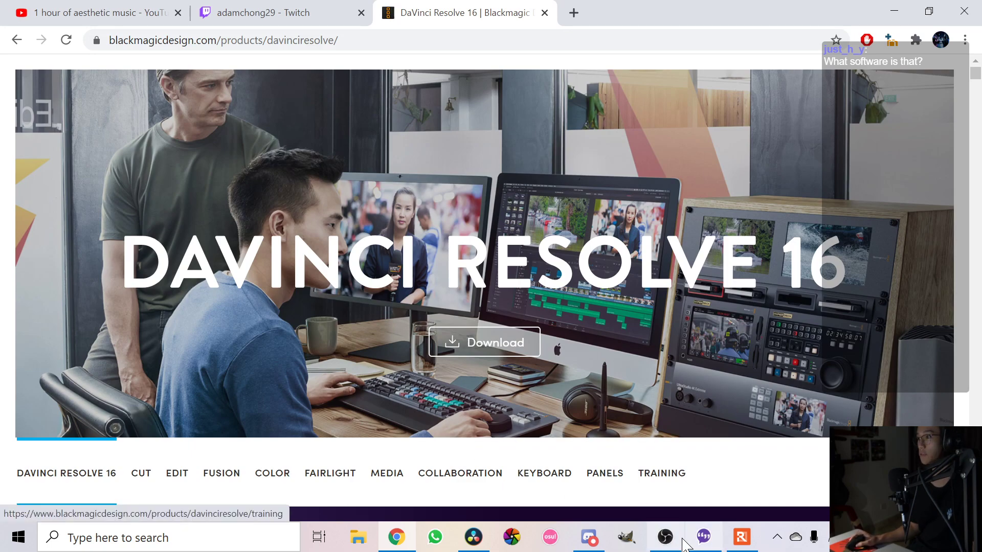
# Switch to OBS and change the streamed scene to "davinci only".
pyautogui.click(665, 537)
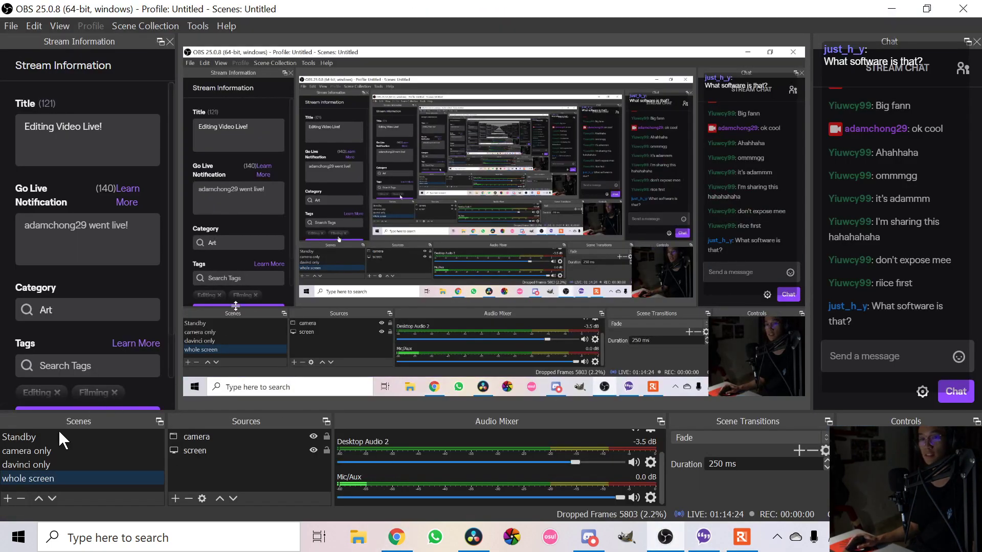
pyautogui.click(43, 463)
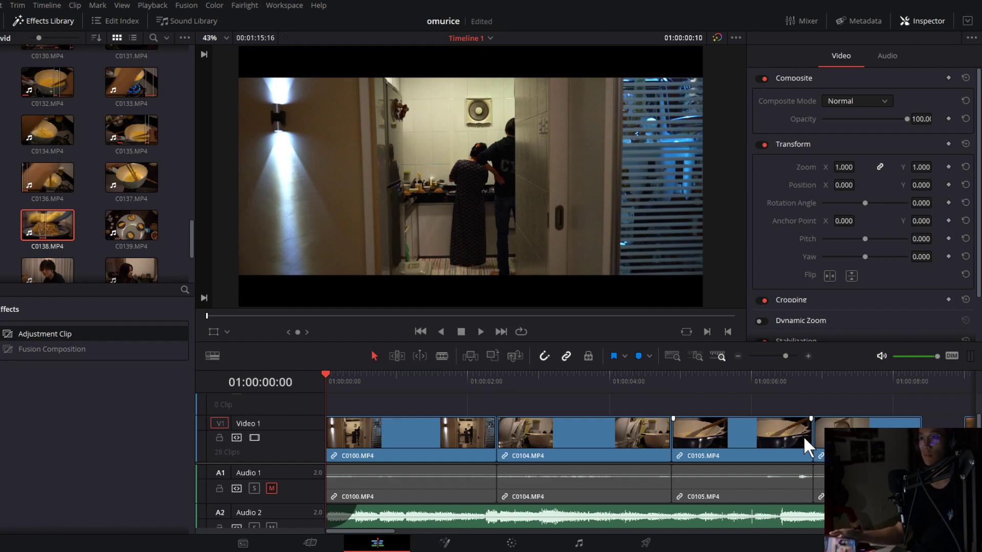
# Play the opening of the letterboxed edit to about 01:00:18:04, then replay it from the start through to the "Made by" title.
pyautogui.press('space')
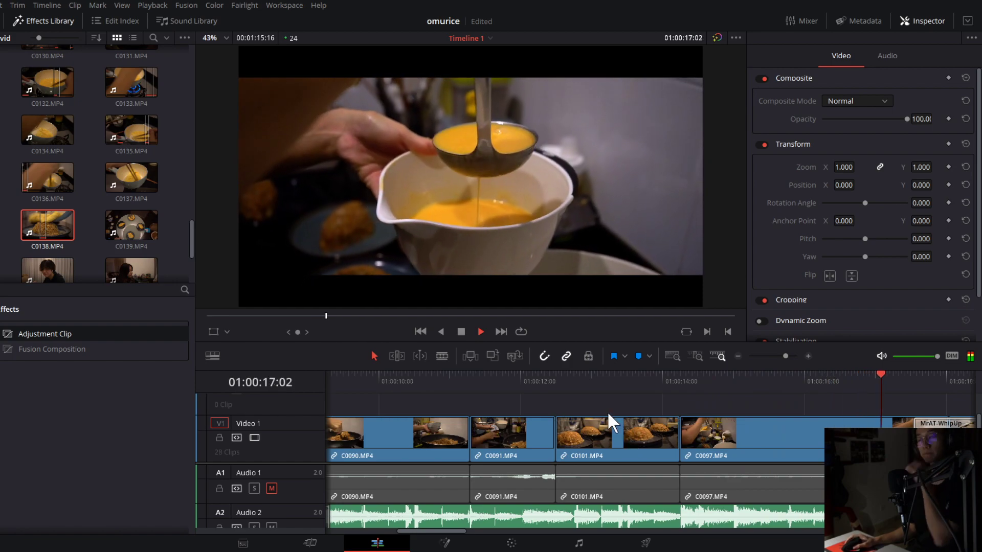
pyautogui.press('space')
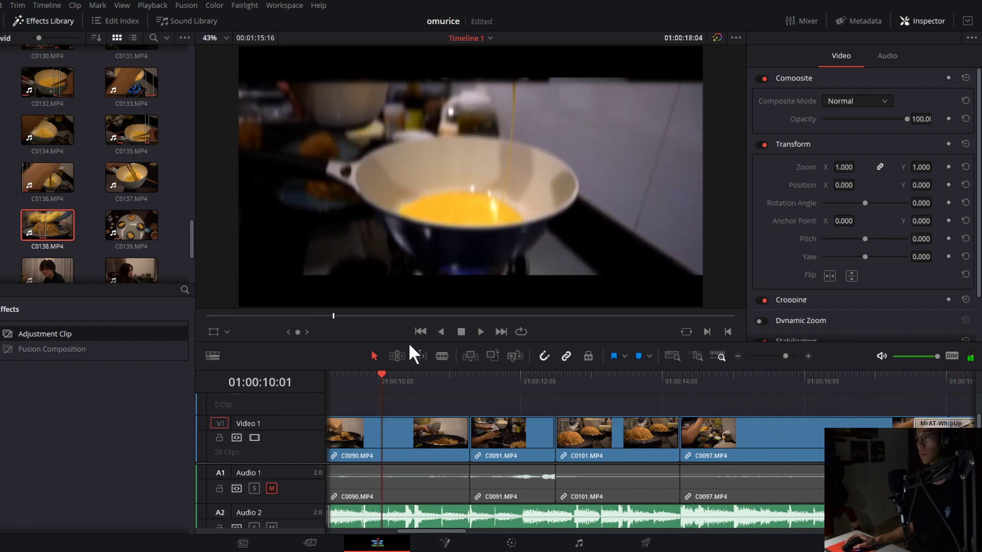
pyautogui.click(339, 380)
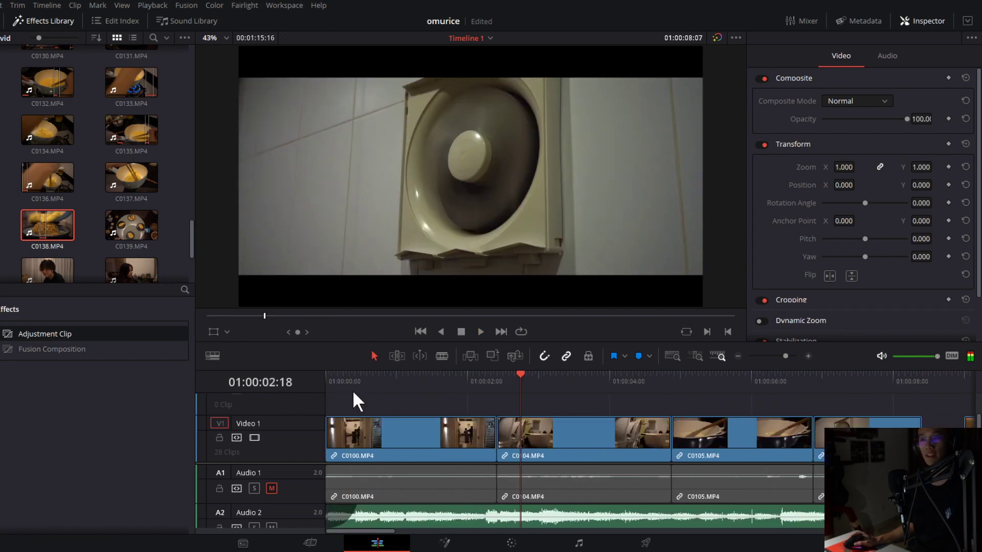
pyautogui.click(357, 386)
pyautogui.press('Home')
pyautogui.press('space')
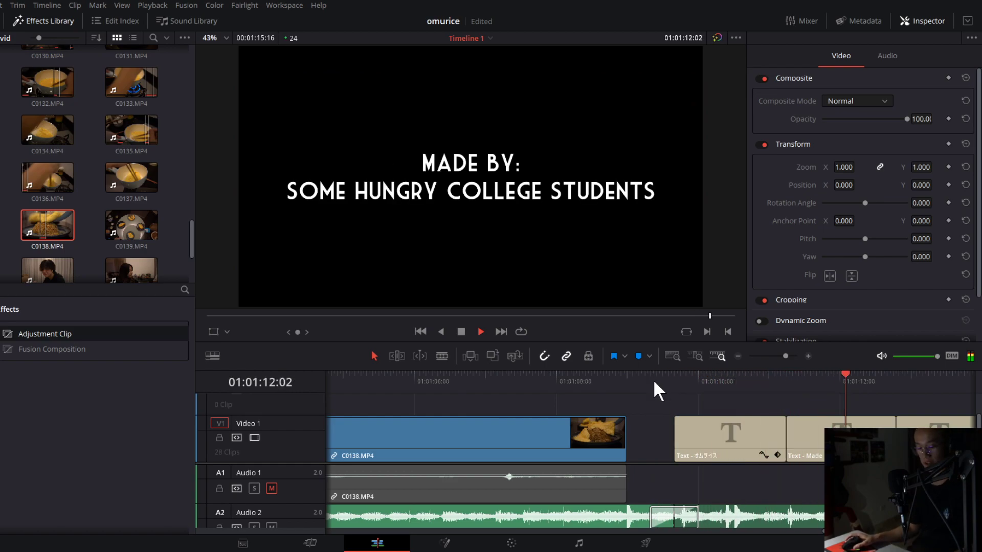
pyautogui.press('space')
# Inspect frames near the end of C0138, going back to 01:01:07:17.
pyautogui.click(627, 385)
pyautogui.click(600, 387)
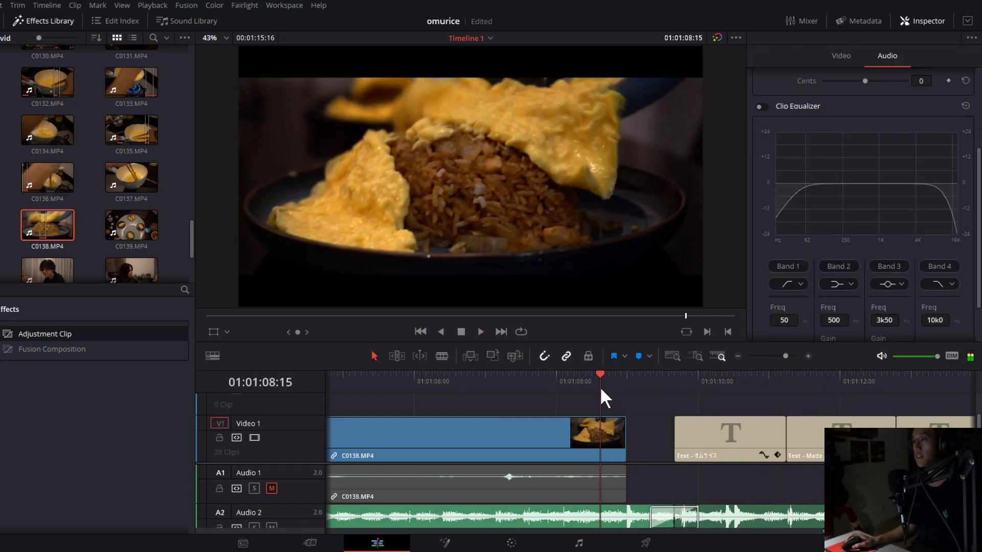
pyautogui.click(575, 381)
pyautogui.click(536, 384)
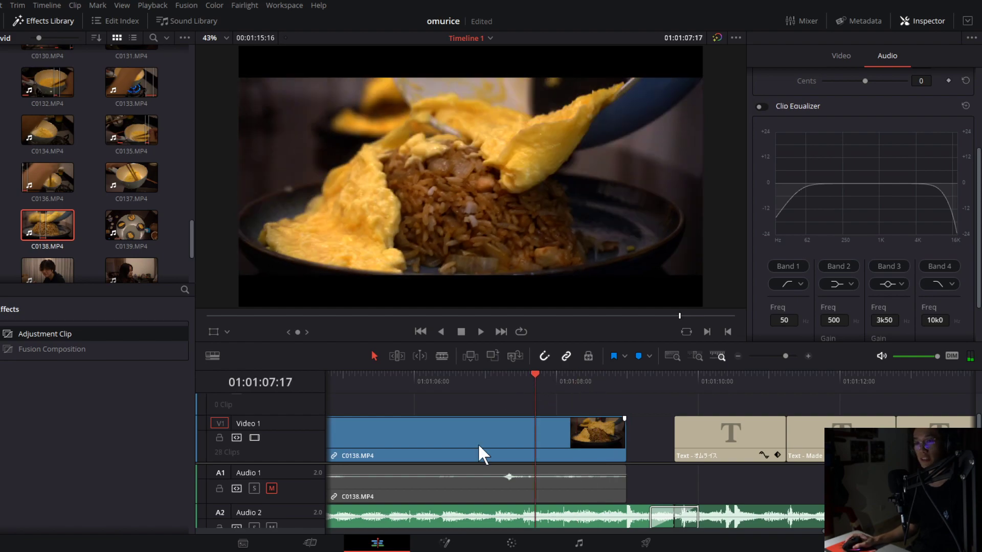
# Return to the timeline start, try the frame without the wide letterbox, and play the opening of C0100.
pyautogui.scroll(-2, 716, 516)
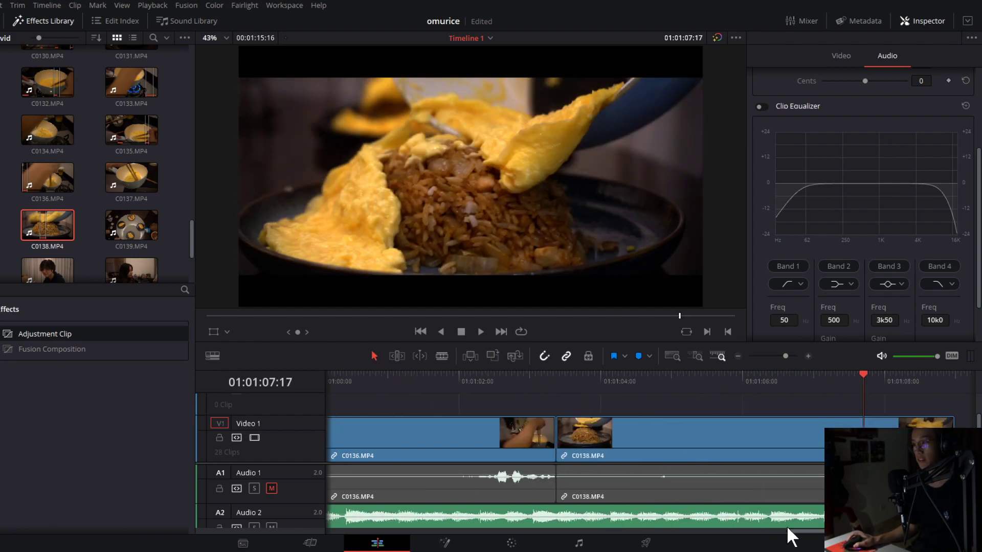
pyautogui.press('Home')
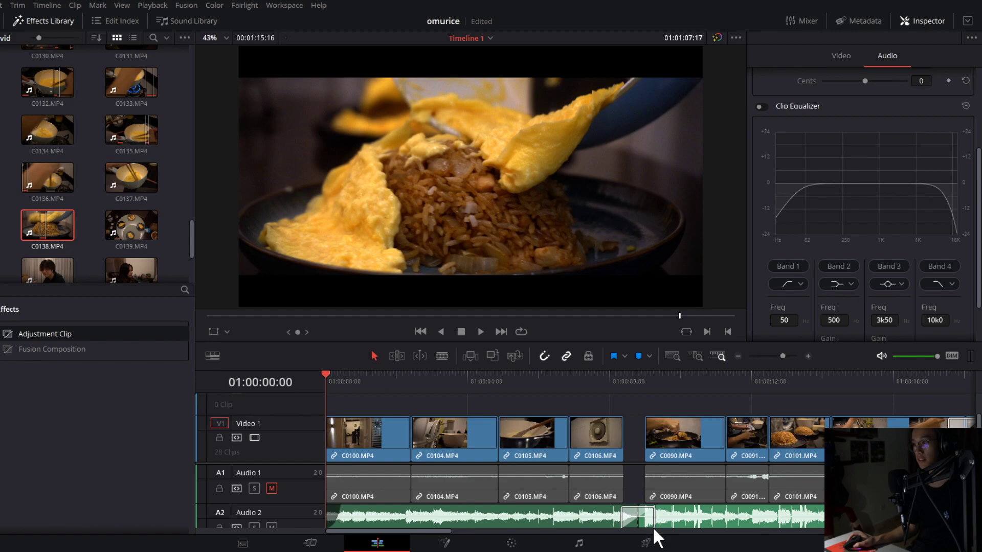
pyautogui.click(342, 383)
pyautogui.press('Home')
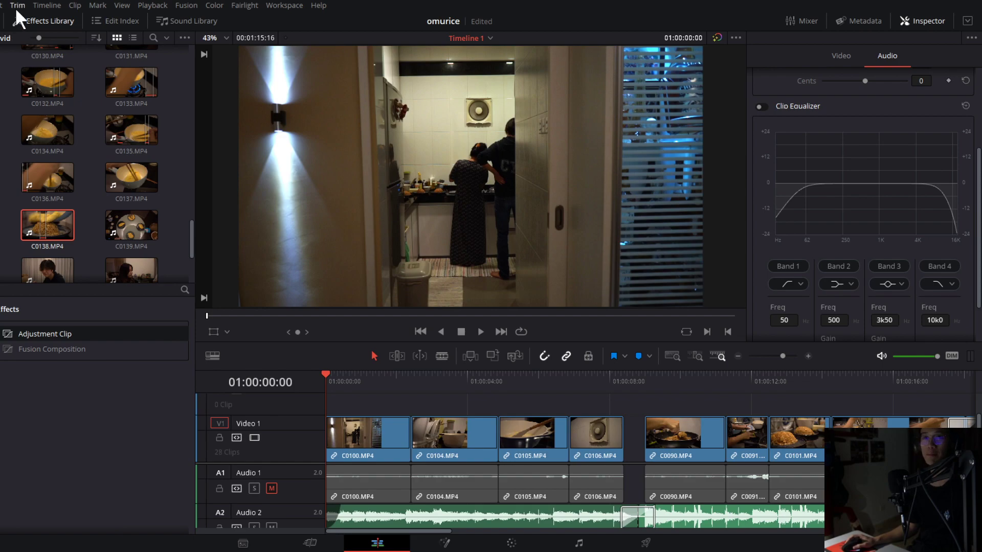
pyautogui.press('space')
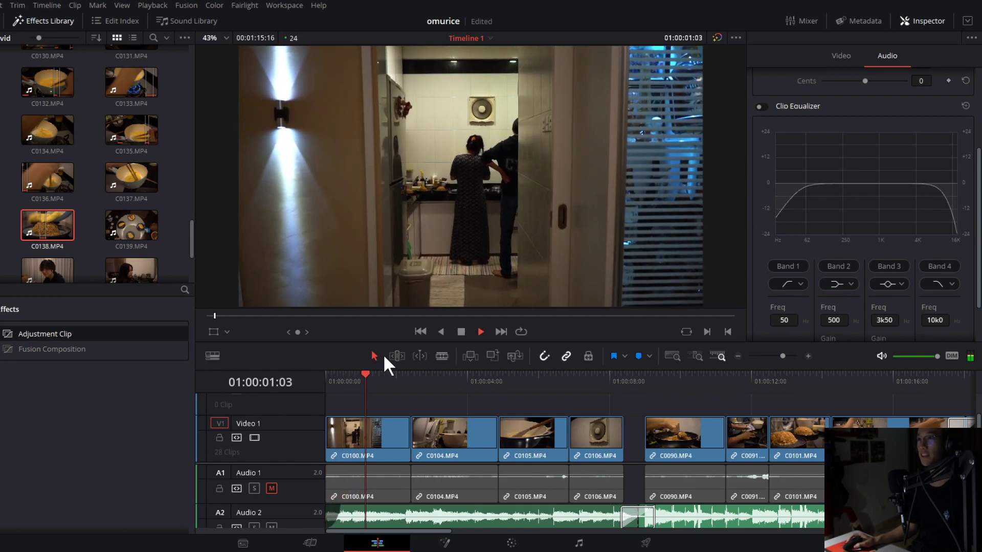
pyautogui.press('space')
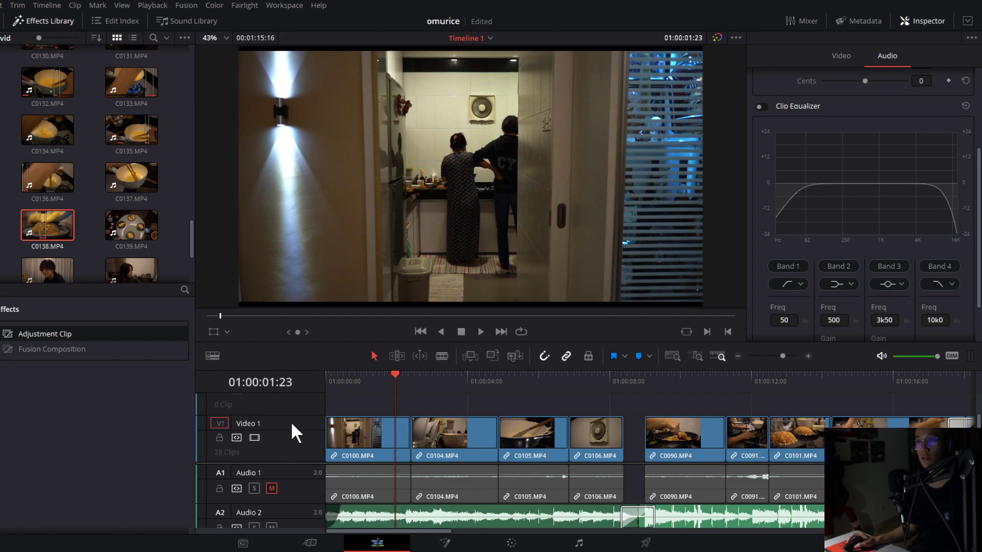
# Change the output blanking to a 4:3 pillarboxed frame and replay the edit from the start into C0104.
pyautogui.click(39, 16)
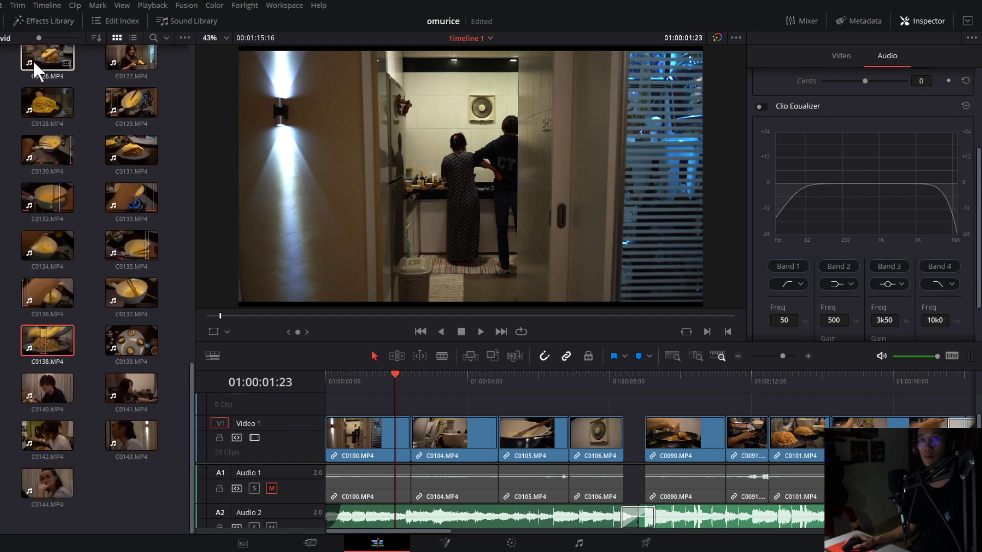
pyautogui.click(29, 21)
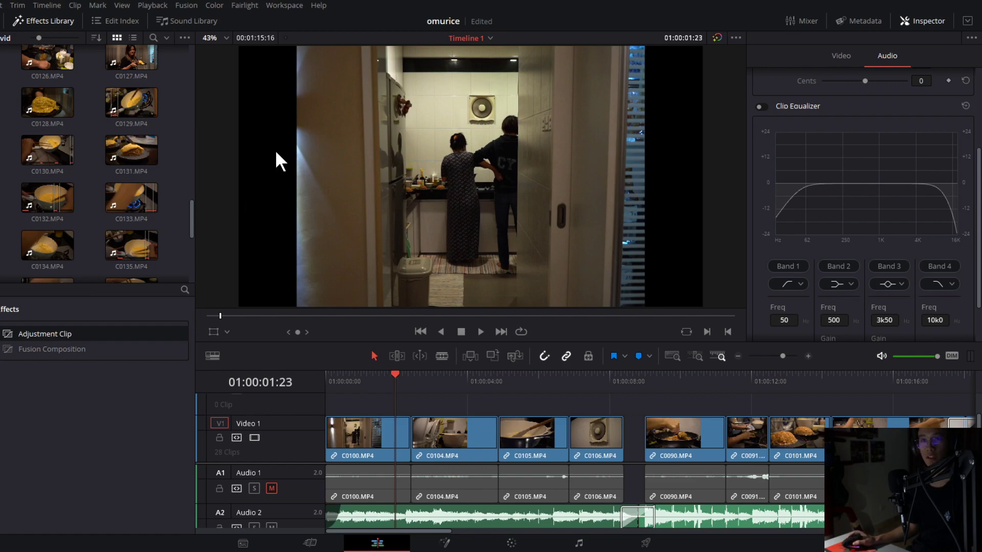
pyautogui.click(346, 383)
pyautogui.click(326, 372)
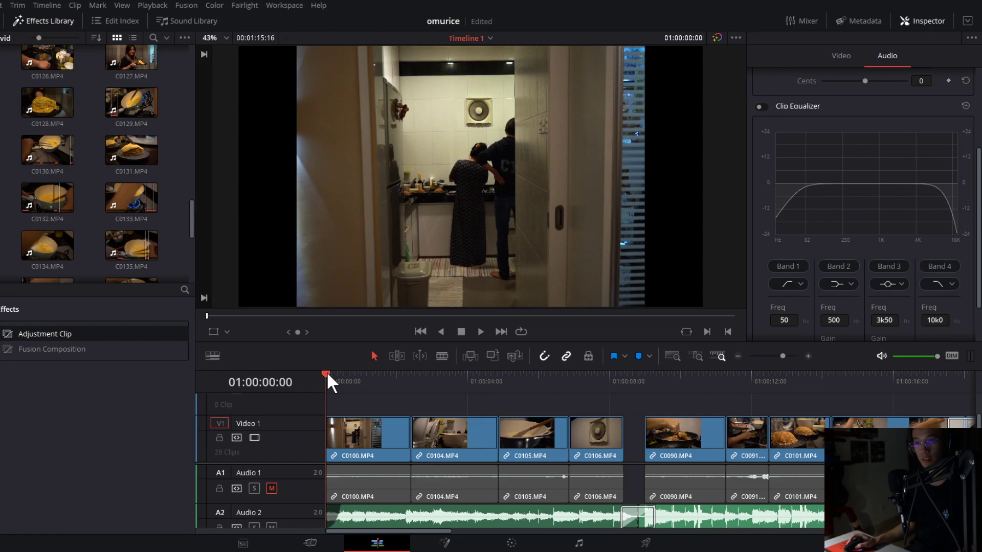
pyautogui.press('space')
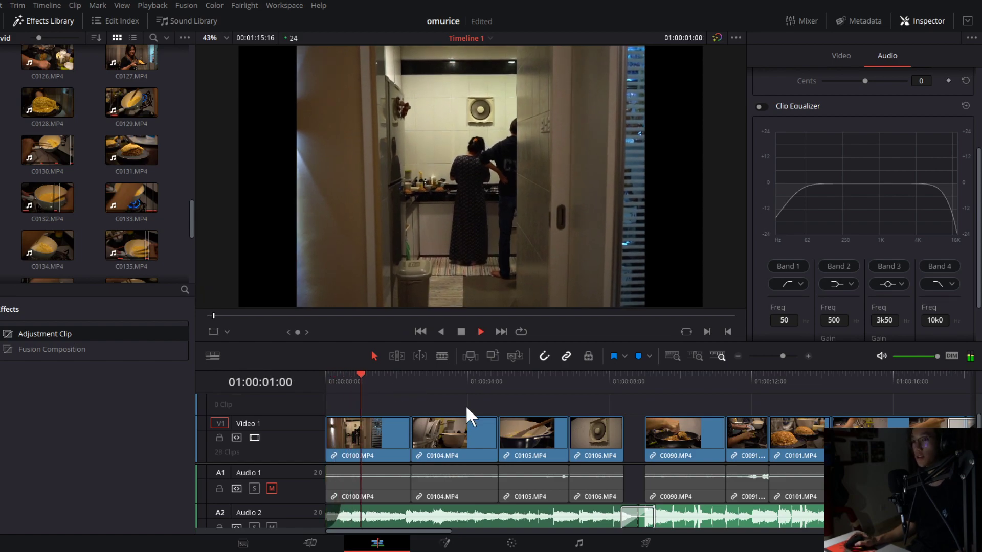
pyautogui.press('space')
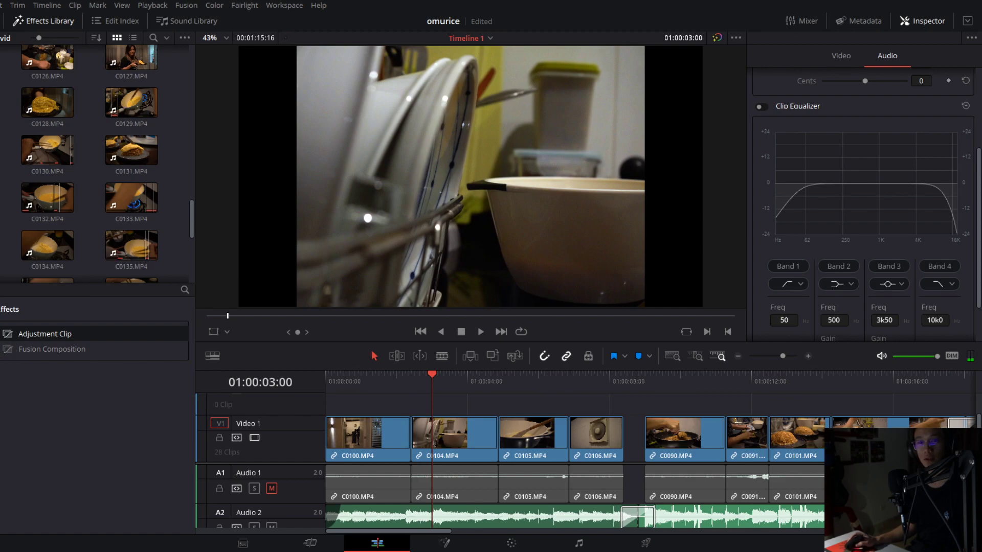
# Add an adjustment clip on Video 2 from the timeline start and extend it to the end of C0138.
pyautogui.scroll(3, 77, 470)
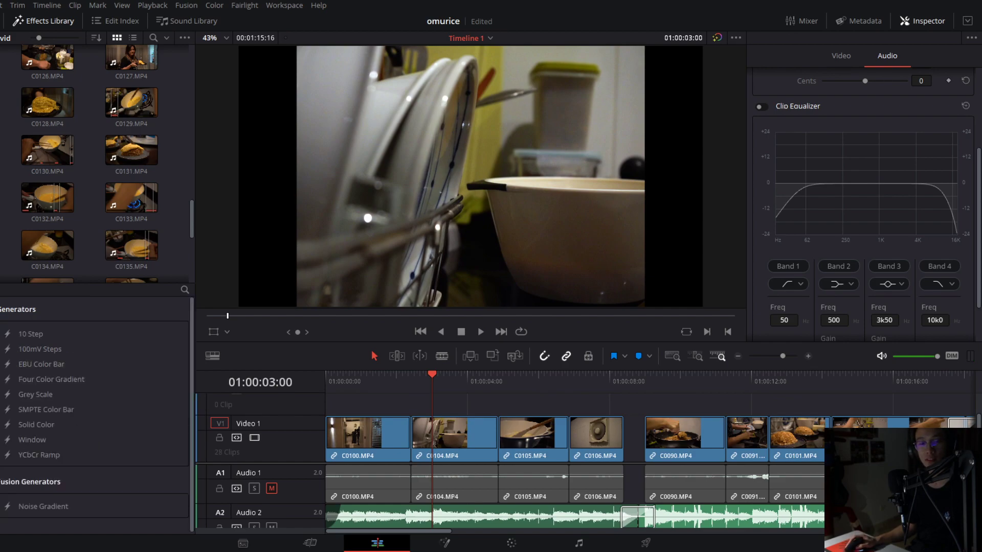
pyautogui.scroll(3, 94, 409)
pyautogui.scroll(-10, 19, 404)
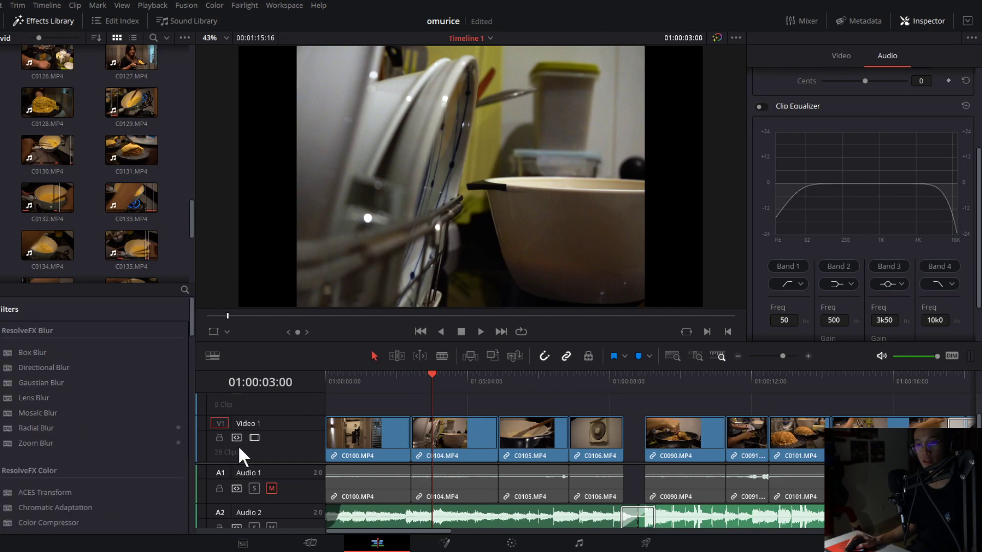
pyautogui.scroll(5, 8, 460)
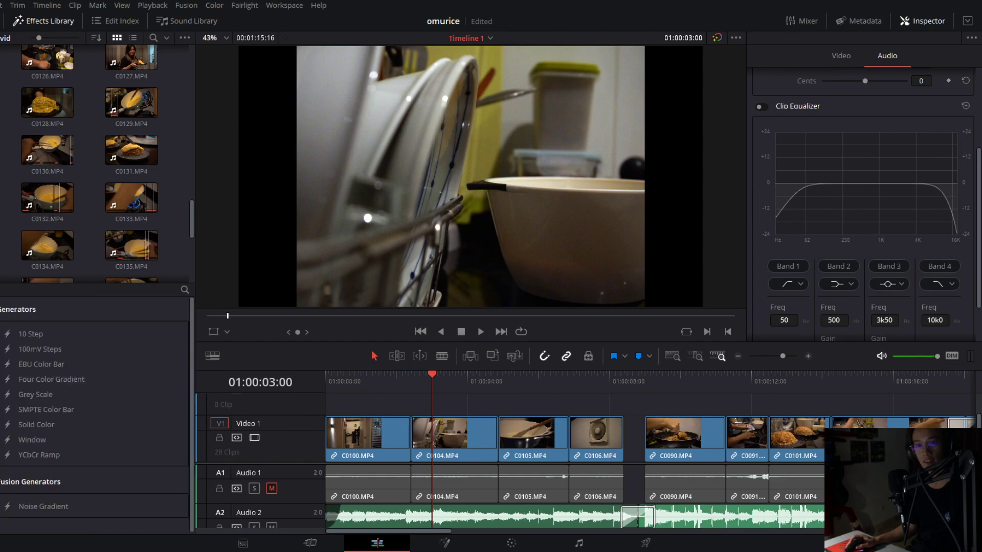
pyautogui.scroll(-5, 94, 409)
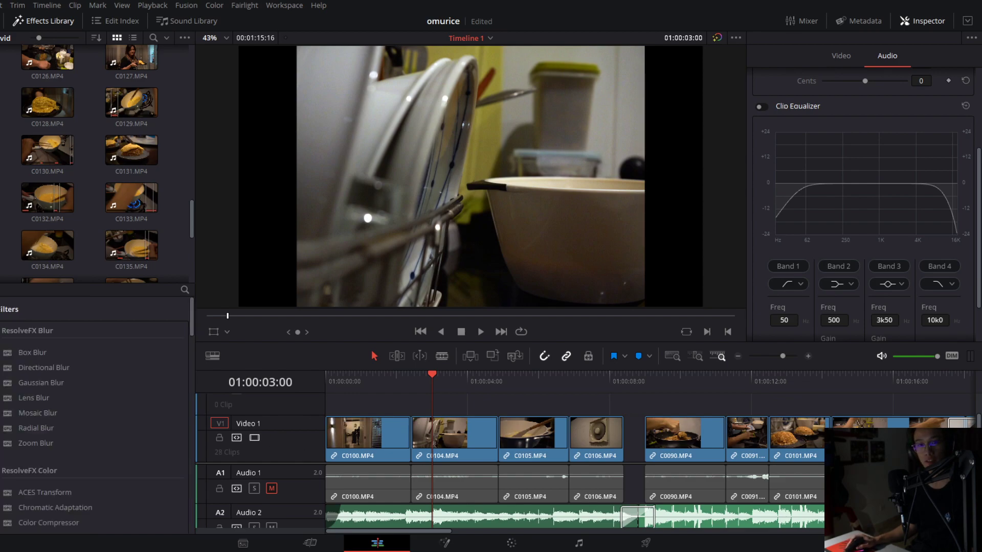
pyautogui.scroll(-15, 94, 409)
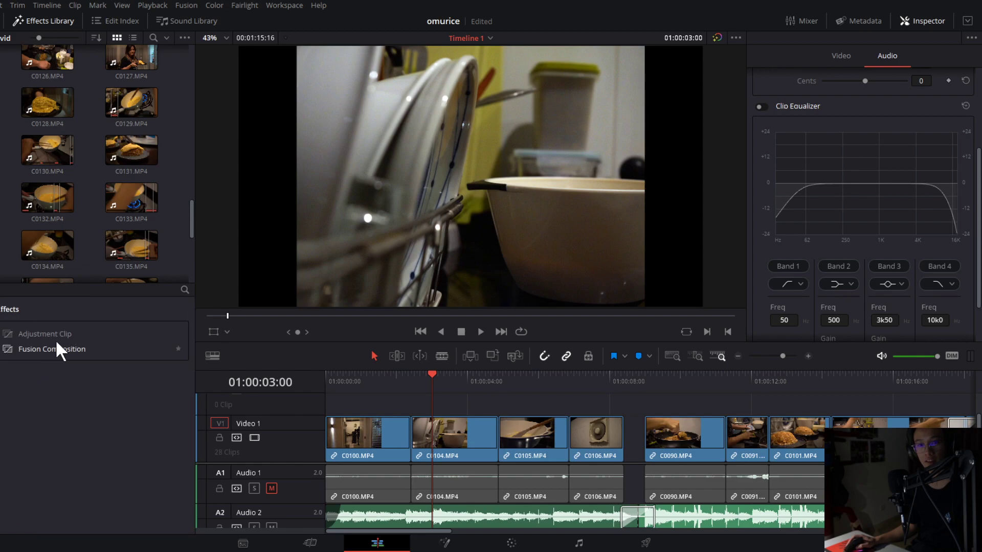
pyautogui.moveTo(57, 338); pyautogui.dragTo(328, 403)
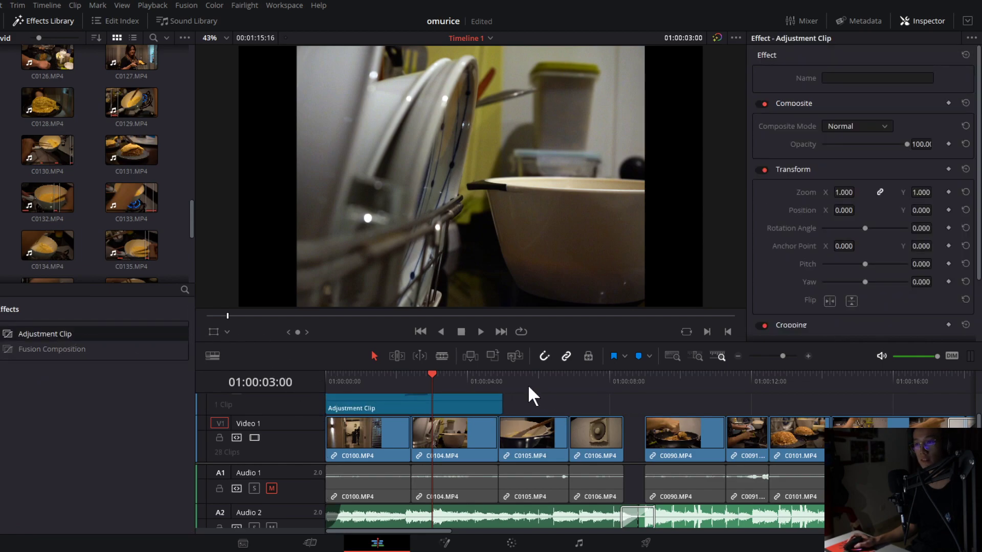
pyautogui.moveTo(497, 404); pyautogui.dragTo(839, 404)
pyautogui.scroll(2, 601, 434)
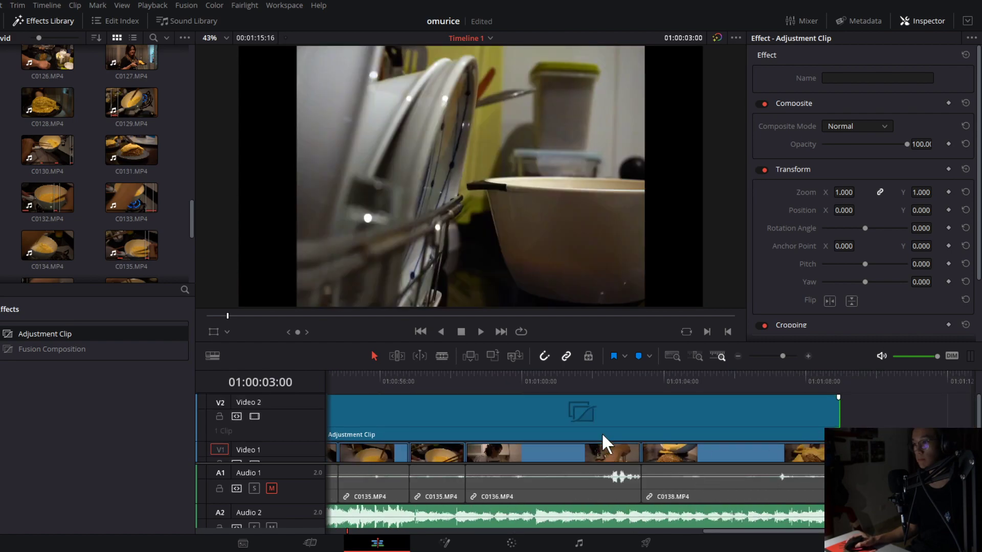
pyautogui.moveTo(736, 531); pyautogui.dragTo(292, 544)
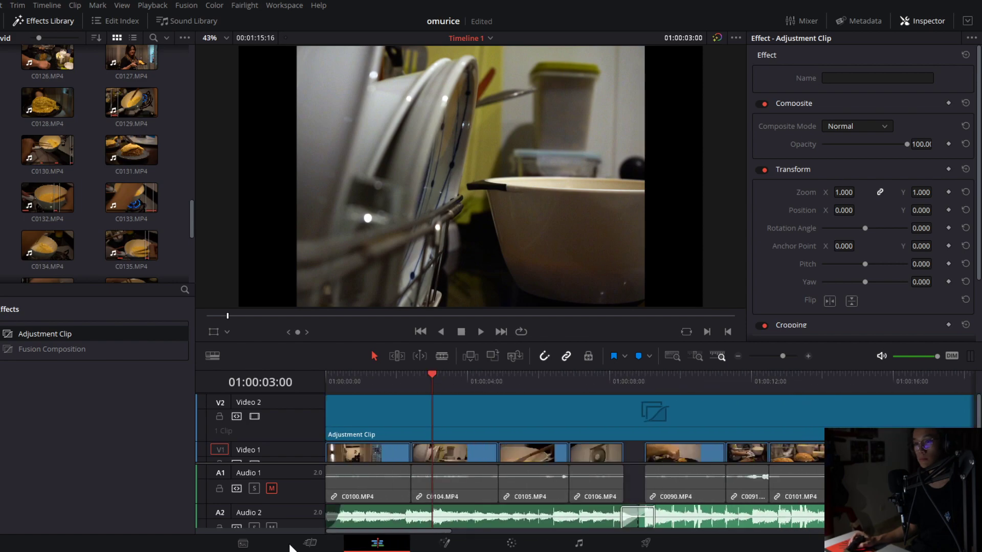
# Search the effects for "film" and apply Film Damage to the adjustment clip.
pyautogui.scroll(6, 95, 409)
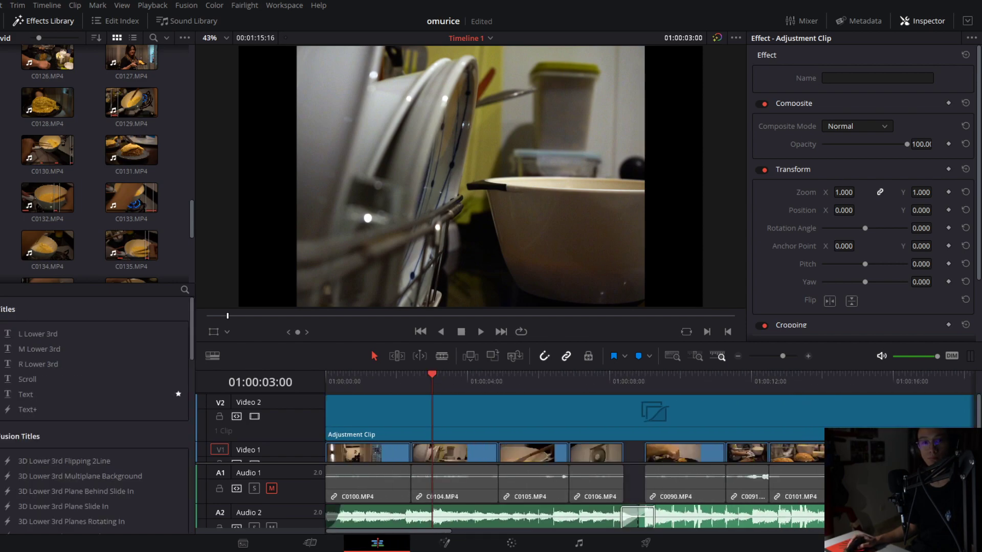
pyautogui.scroll(-8, 95, 408)
pyautogui.click(184, 289)
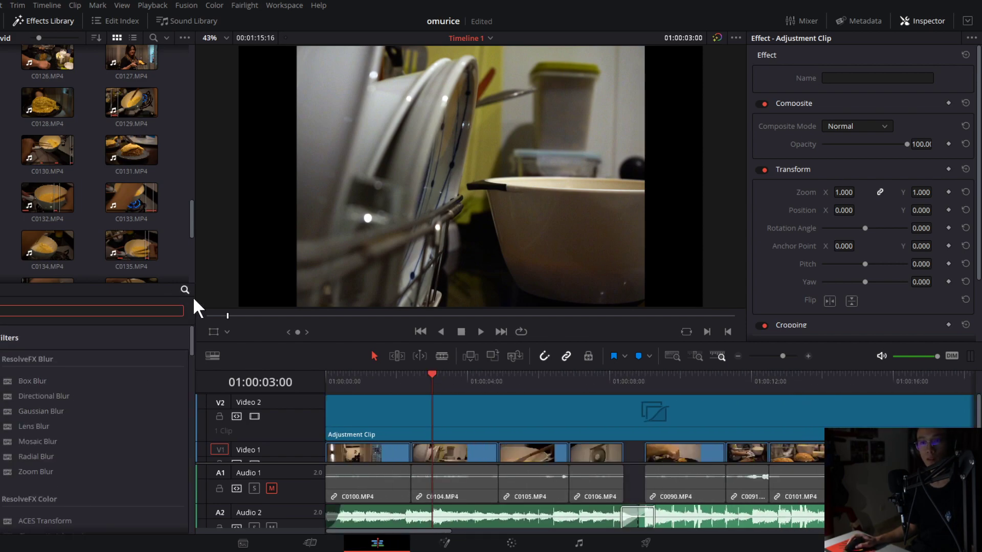
pyautogui.write('film')
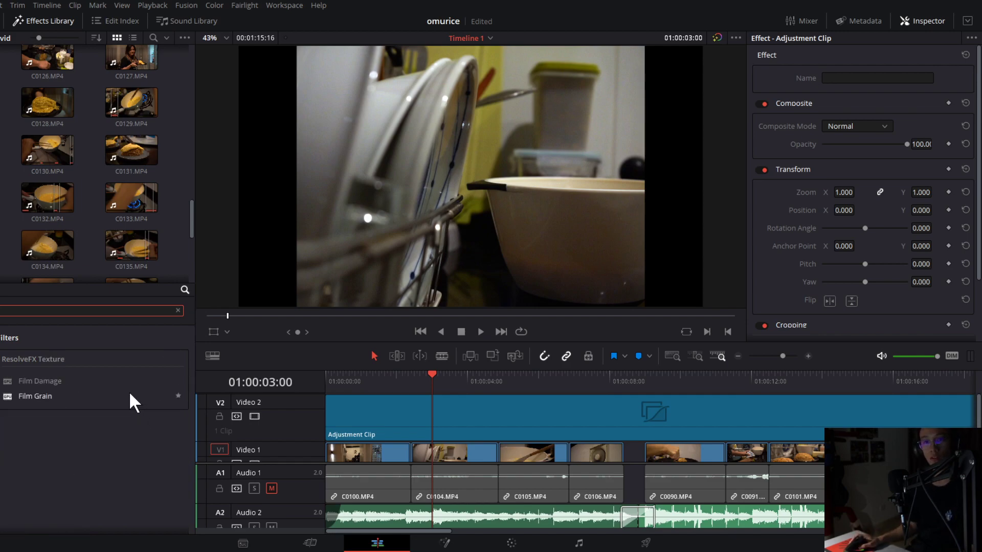
pyautogui.click(130, 396)
pyautogui.click(128, 380)
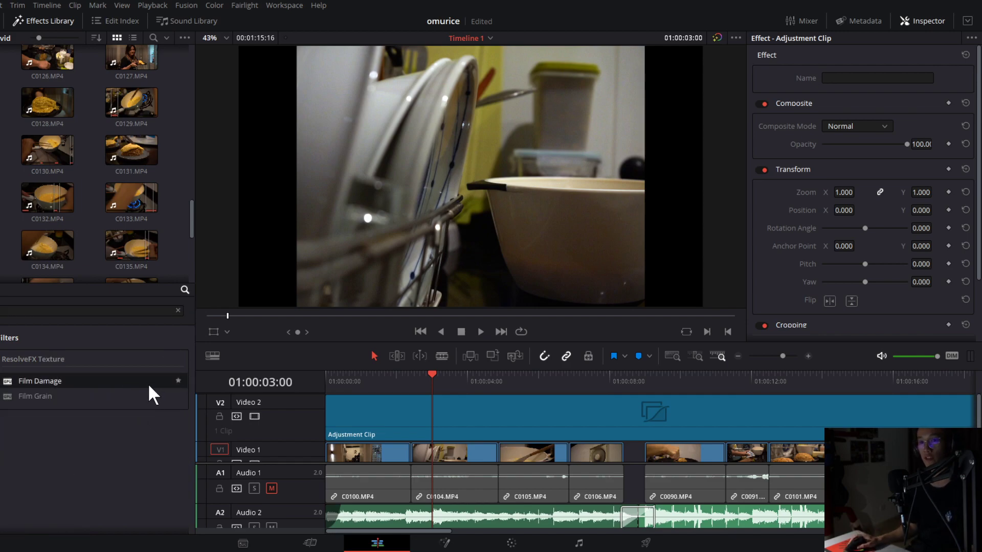
pyautogui.moveTo(130, 378); pyautogui.dragTo(369, 412)
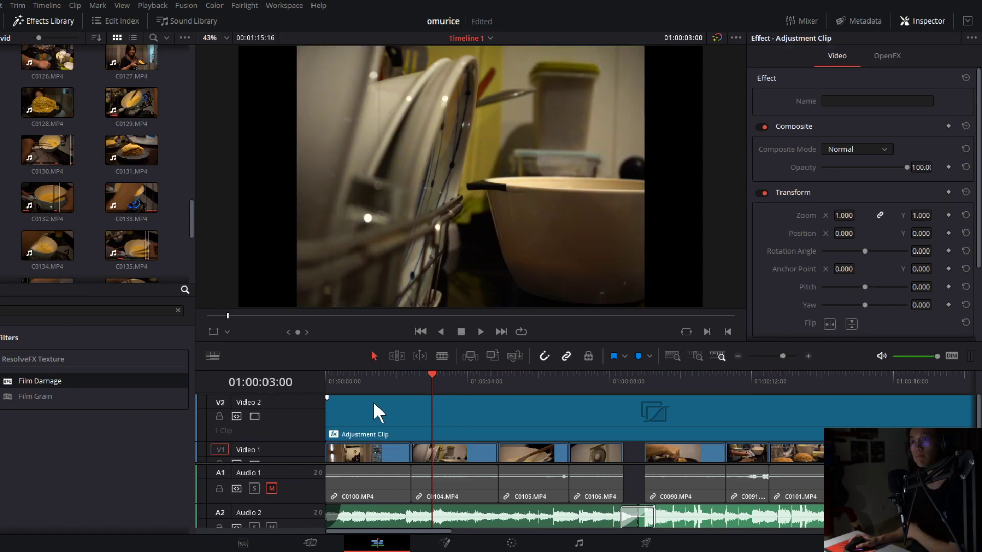
# Check Film Damage up to 01:00:10:03 and try adding Film Grain to the adjustment clip.
pyautogui.moveTo(378, 377); pyautogui.dragTo(686, 409)
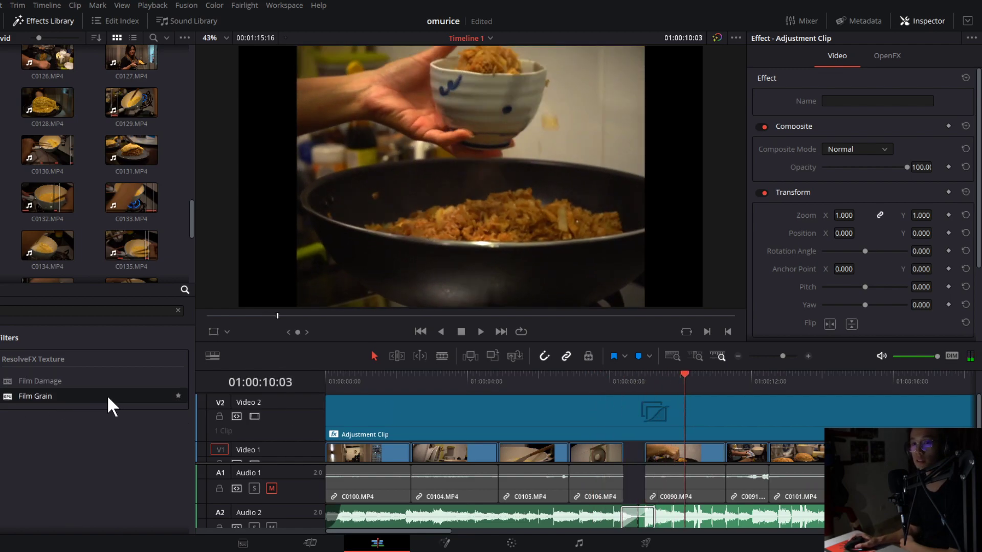
pyautogui.moveTo(107, 395); pyautogui.dragTo(380, 414)
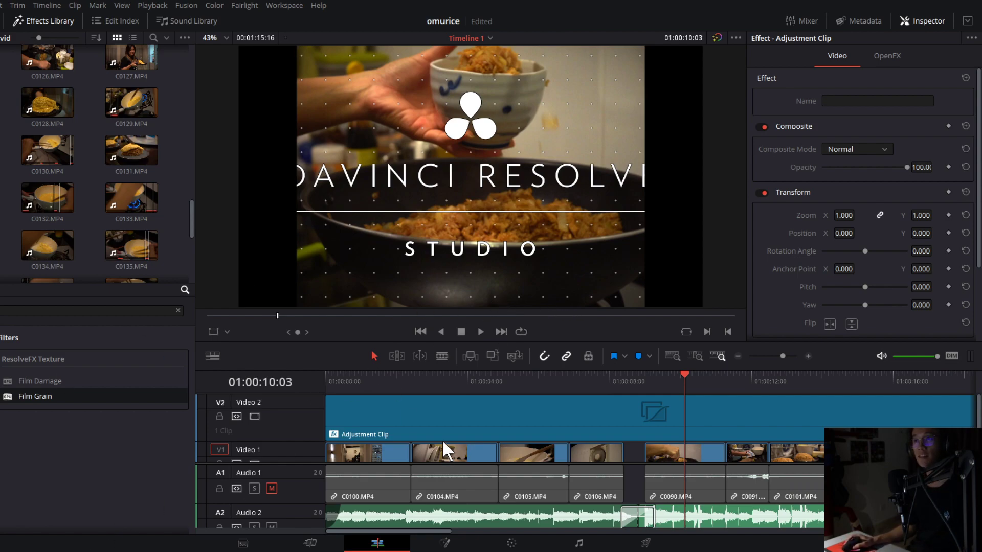
# At about 01:00:03:23, set the adjustment clip's Film Damage blur to 0.339 and its vignetting Focal Factor to 0.229.
pyautogui.click(450, 418)
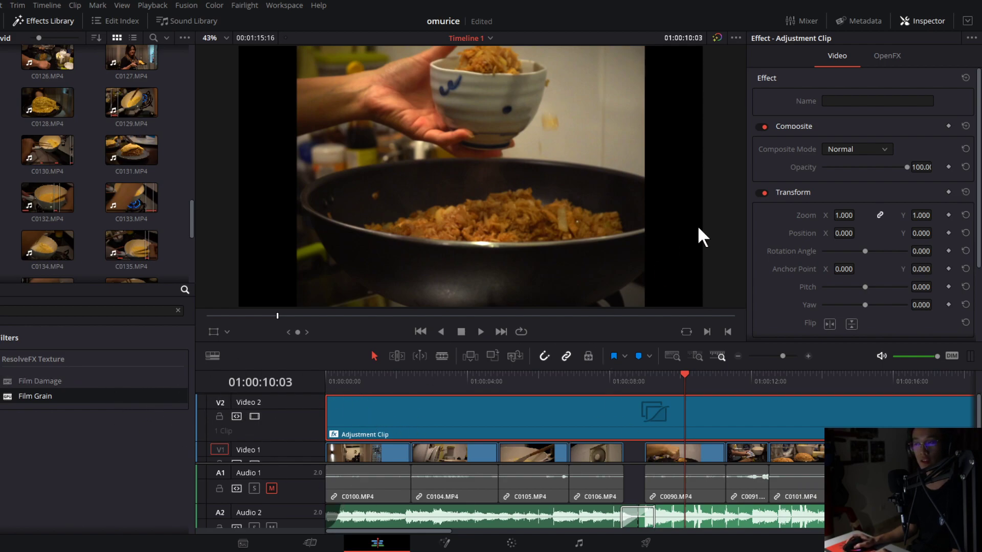
pyautogui.scroll(-3, 767, 235)
pyautogui.scroll(3, 767, 234)
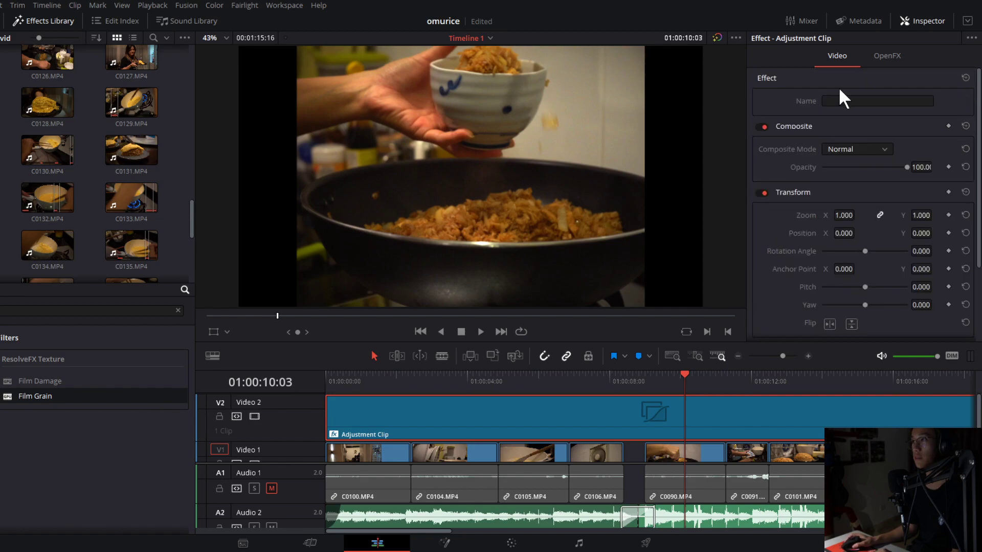
pyautogui.click(880, 57)
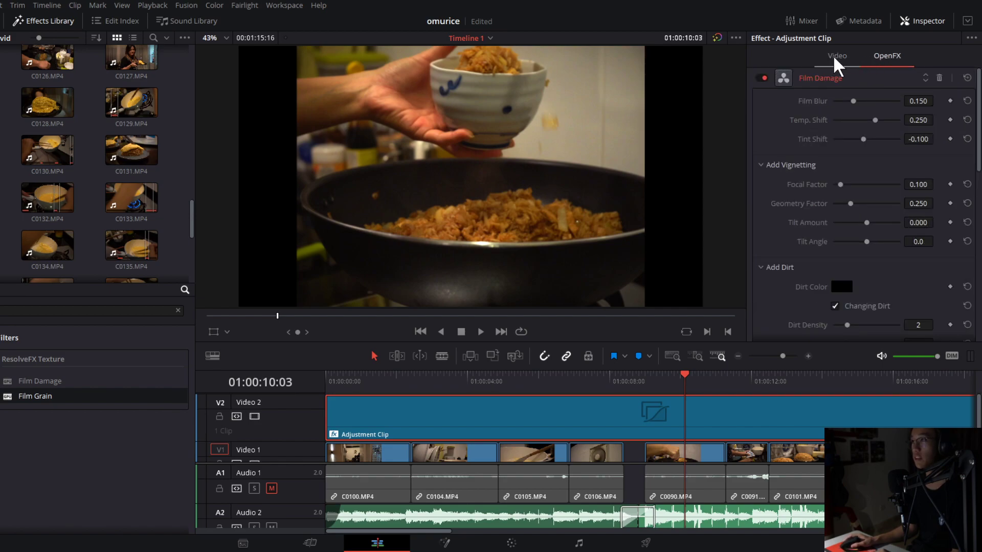
pyautogui.click(464, 393)
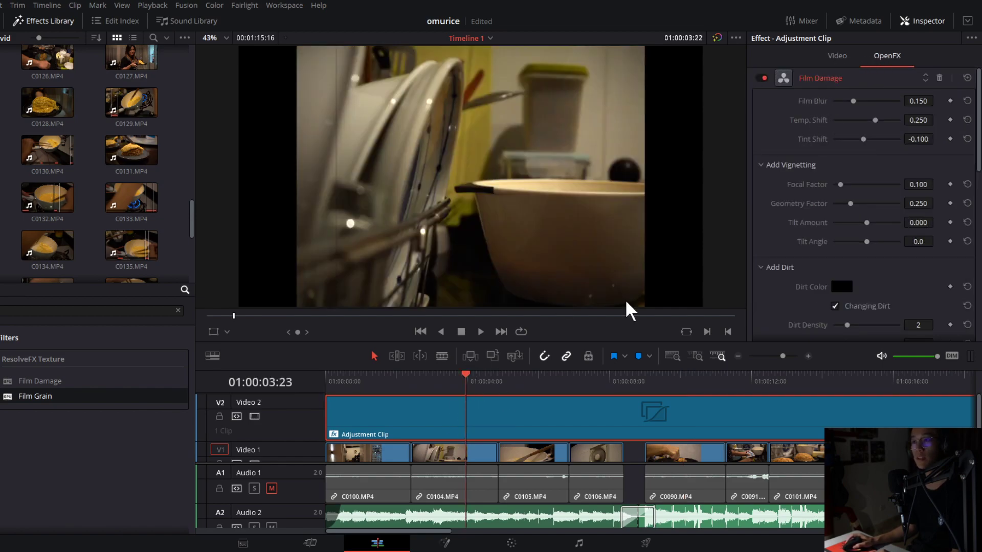
pyautogui.moveTo(853, 101); pyautogui.dragTo(879, 98)
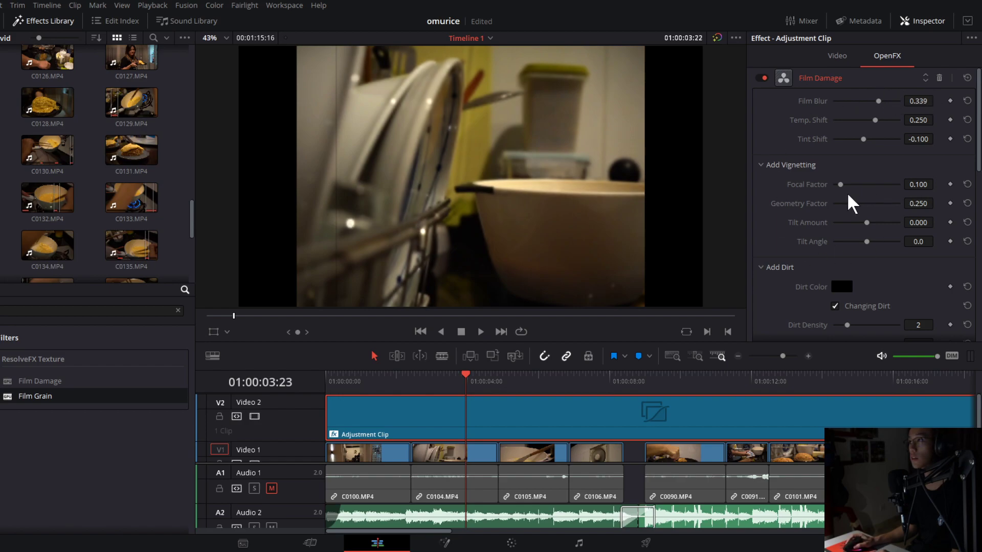
pyautogui.moveTo(845, 185)
pyautogui.mouseDown()
pyautogui.moveTo(859, 187)
pyautogui.moveTo(848, 186)
pyautogui.mouseUp()
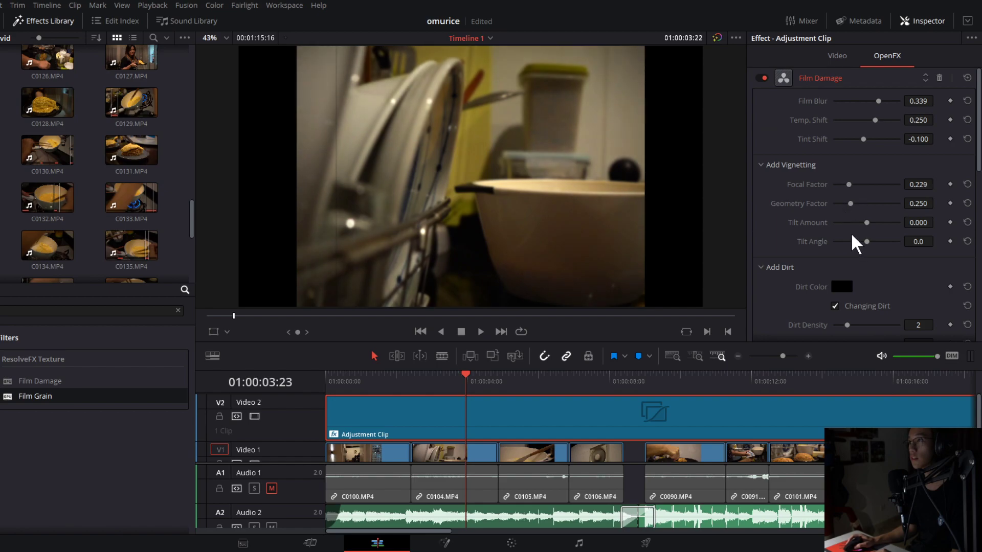
# Try other Tilt Amount and Tilt Angle values for the Film Damage vignette, then reset both.
pyautogui.moveTo(852, 225)
pyautogui.mouseDown()
pyautogui.moveTo(837, 221)
pyautogui.moveTo(869, 222)
pyautogui.moveTo(826, 221)
pyautogui.moveTo(861, 231)
pyautogui.moveTo(905, 222)
pyautogui.moveTo(852, 217)
pyautogui.moveTo(870, 225)
pyautogui.mouseUp()
pyautogui.click(948, 222)
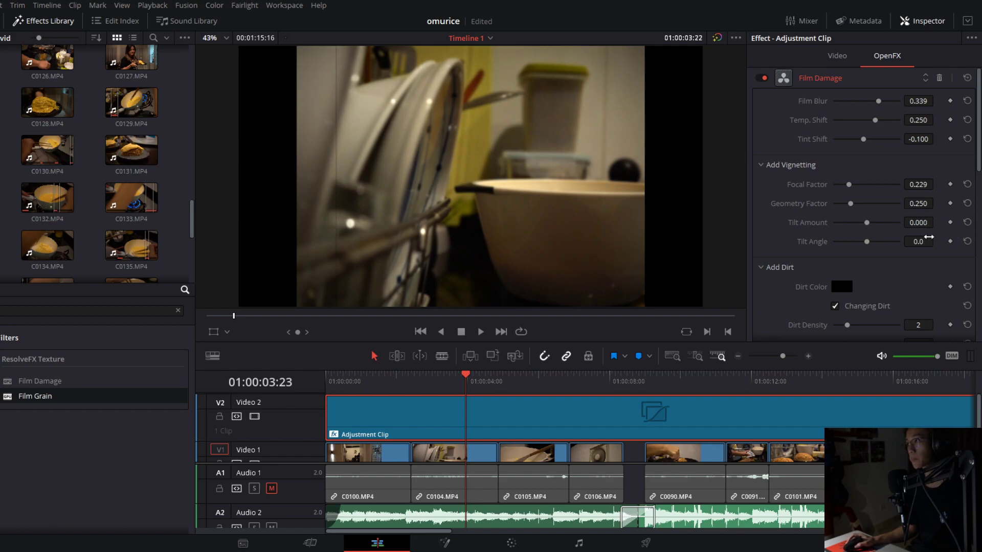
pyautogui.moveTo(920, 238); pyautogui.dragTo(877, 248)
pyautogui.doubleClick(876, 250)
# Examine the adjustment clip's Film Damage settings for vignetting, dirt and scratches.
pyautogui.scroll(-1, 876, 253)
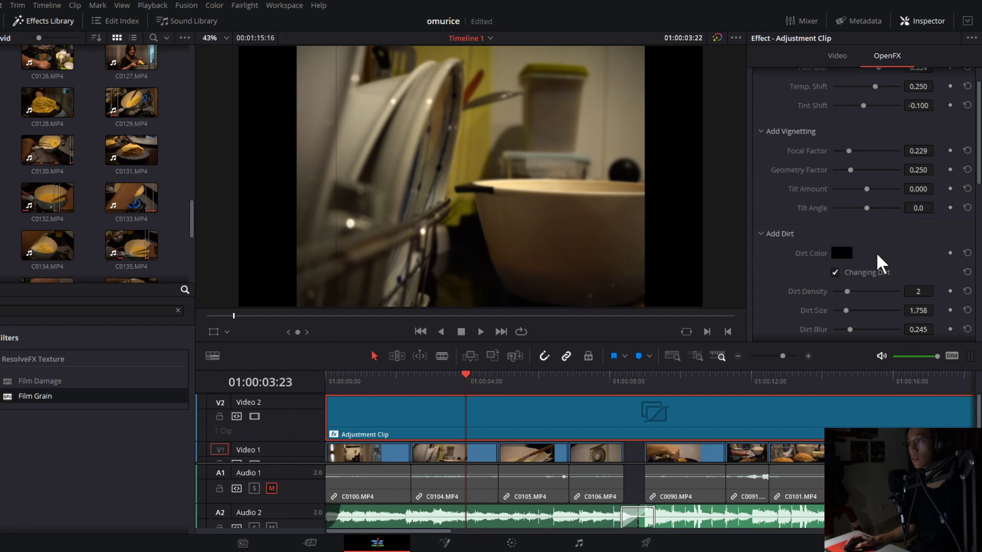
pyautogui.scroll(-1, 875, 252)
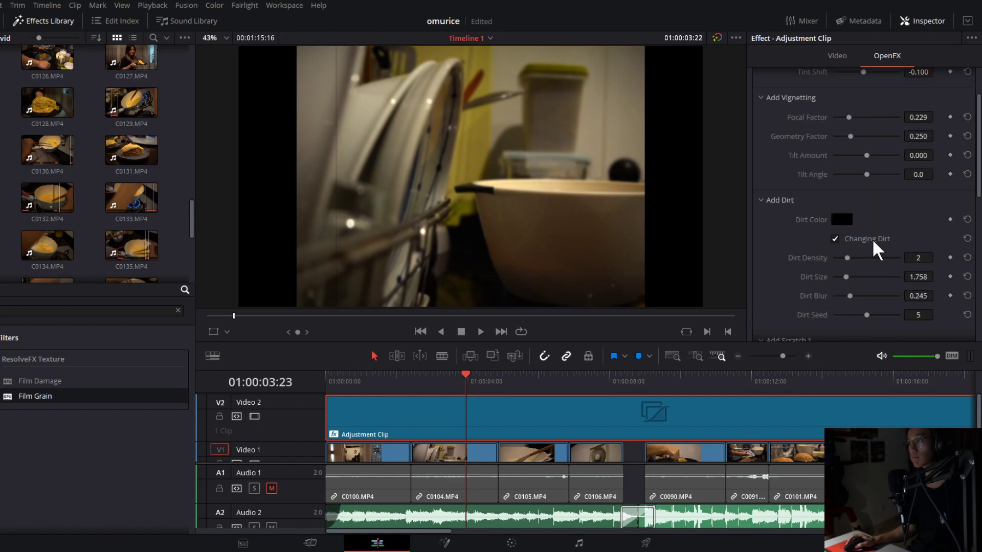
pyautogui.scroll(-1, 881, 257)
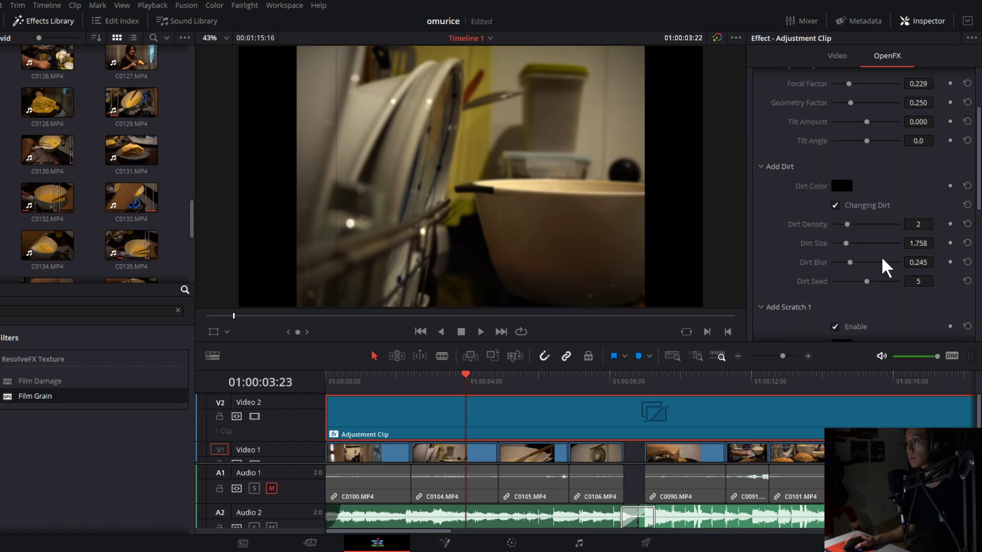
pyautogui.scroll(-7, 882, 256)
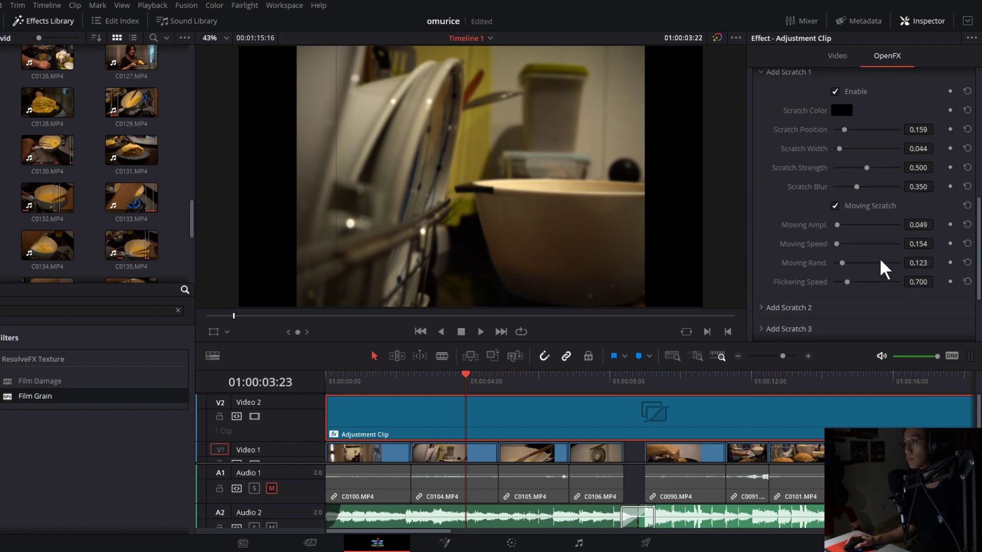
pyautogui.scroll(-2, 876, 260)
pyautogui.scroll(4, 873, 263)
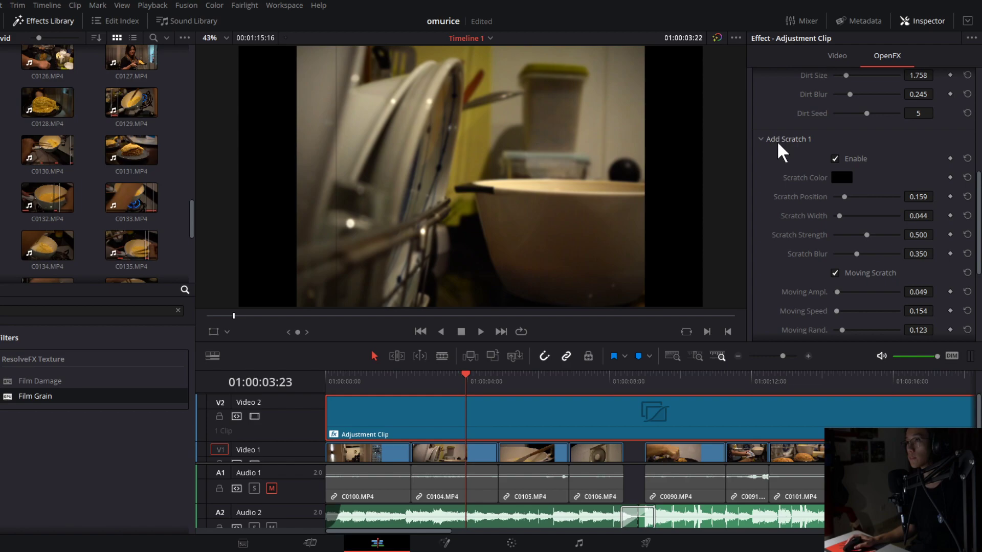
# Scrub through the opening shots and play the edit from 01:00:09:07 to 01:00:15:08 to check the scratches.
pyautogui.moveTo(360, 382); pyautogui.dragTo(545, 425)
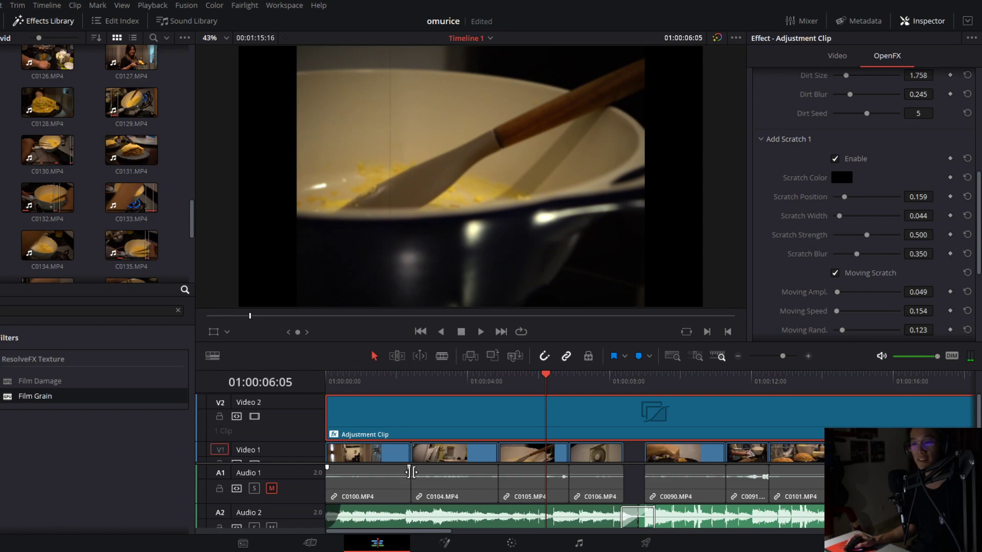
pyautogui.moveTo(543, 404)
pyautogui.mouseDown()
pyautogui.moveTo(612, 401)
pyautogui.moveTo(526, 416)
pyautogui.moveTo(534, 411)
pyautogui.mouseUp()
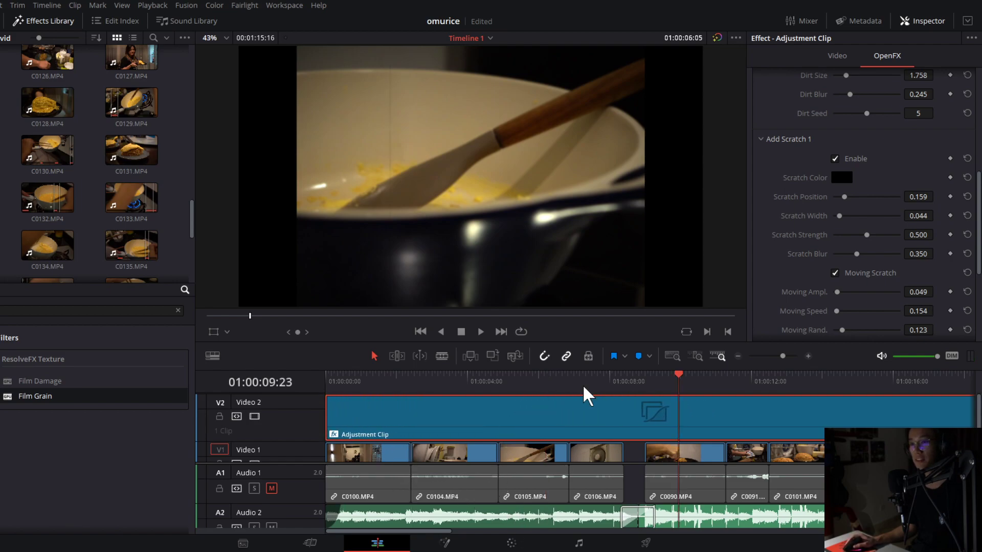
pyautogui.click(652, 392)
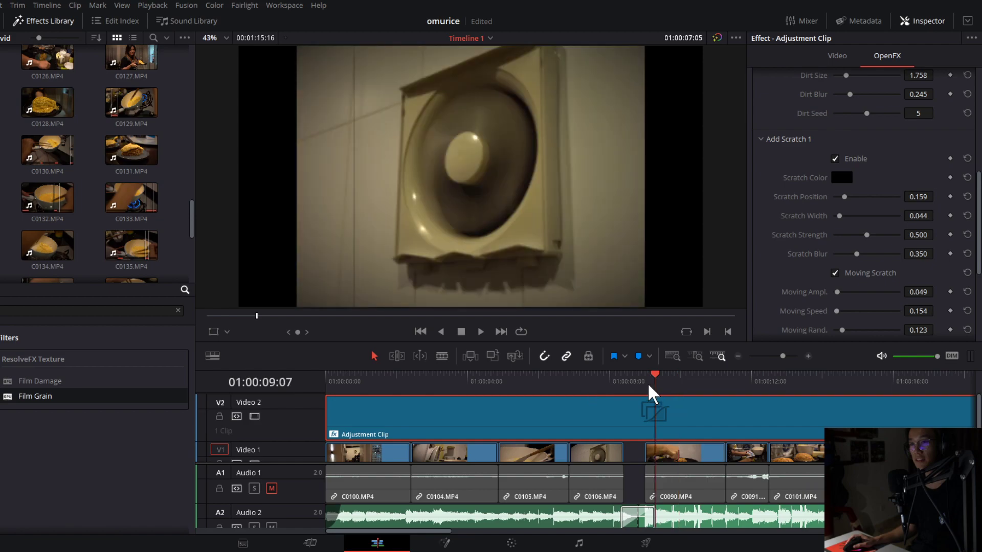
pyautogui.press('space')
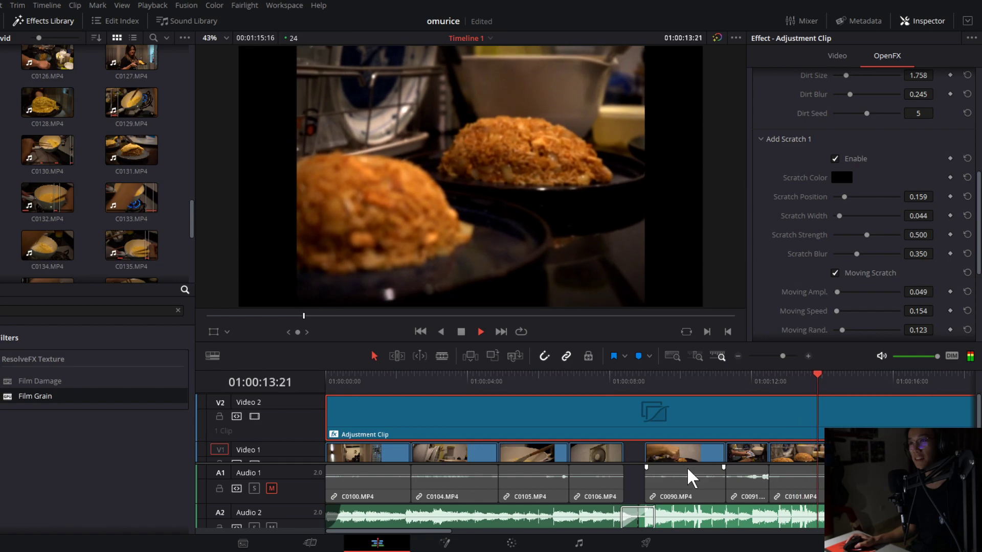
pyautogui.press('space')
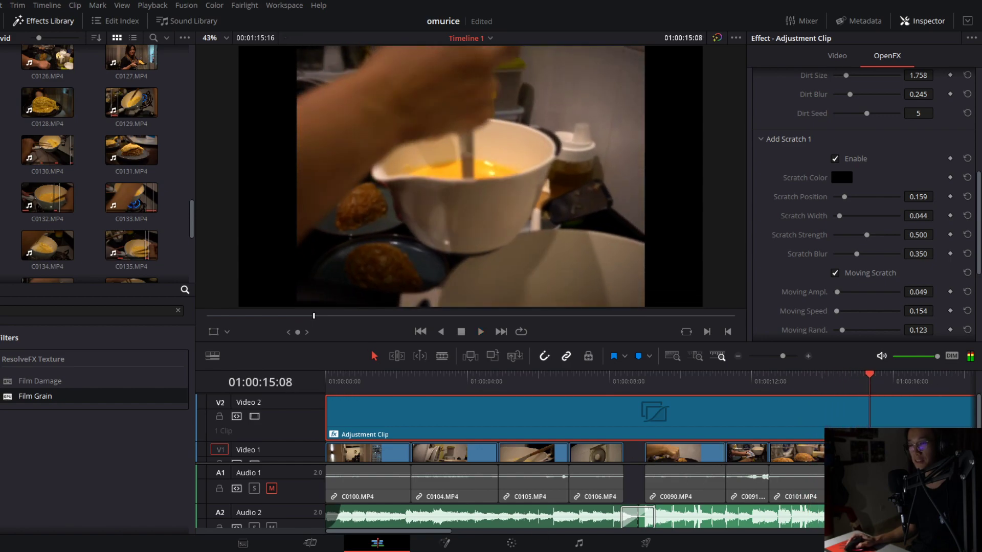
pyautogui.click(517, 547)
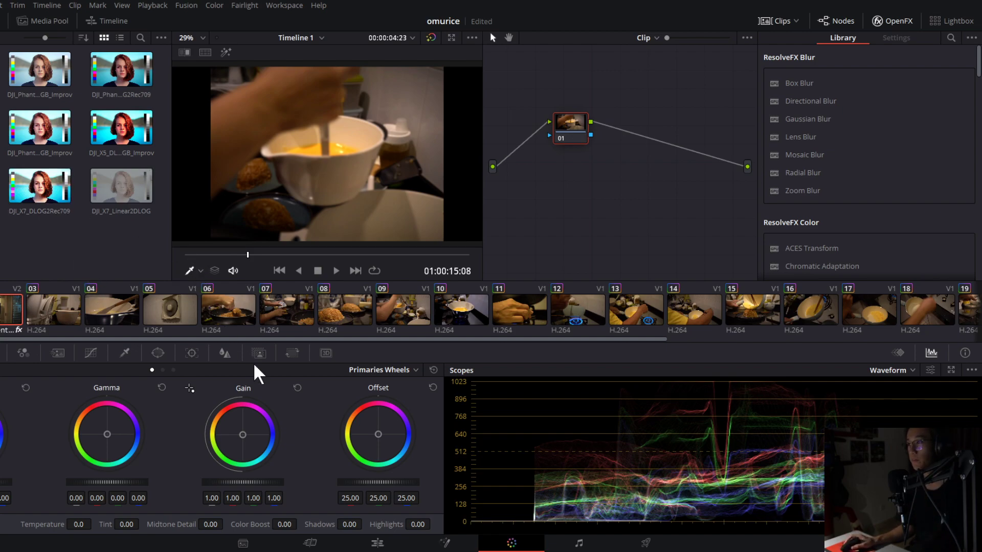
pyautogui.click(378, 543)
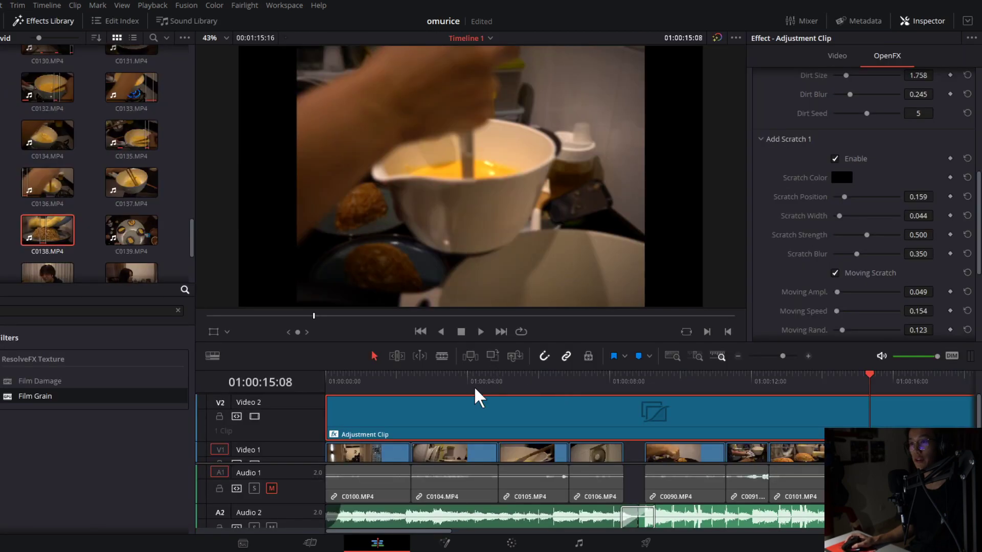
pyautogui.moveTo(476, 396); pyautogui.dragTo(485, 397)
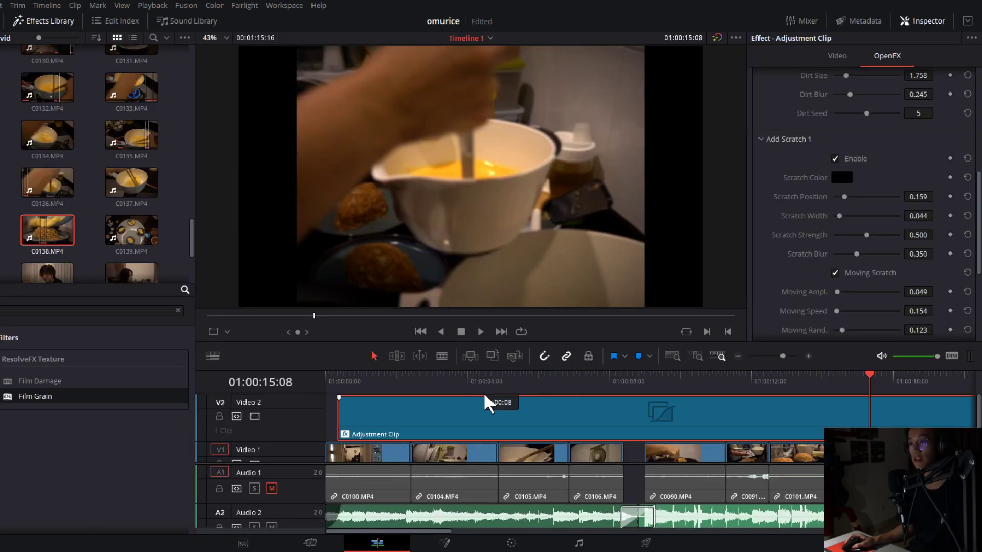
pyautogui.hotkey('ctrl', 'z')
# At 01:00:06:08, grade the adjustment clip with its primary gain at 1.16 and gamma at 0.05.
pyautogui.click(525, 375)
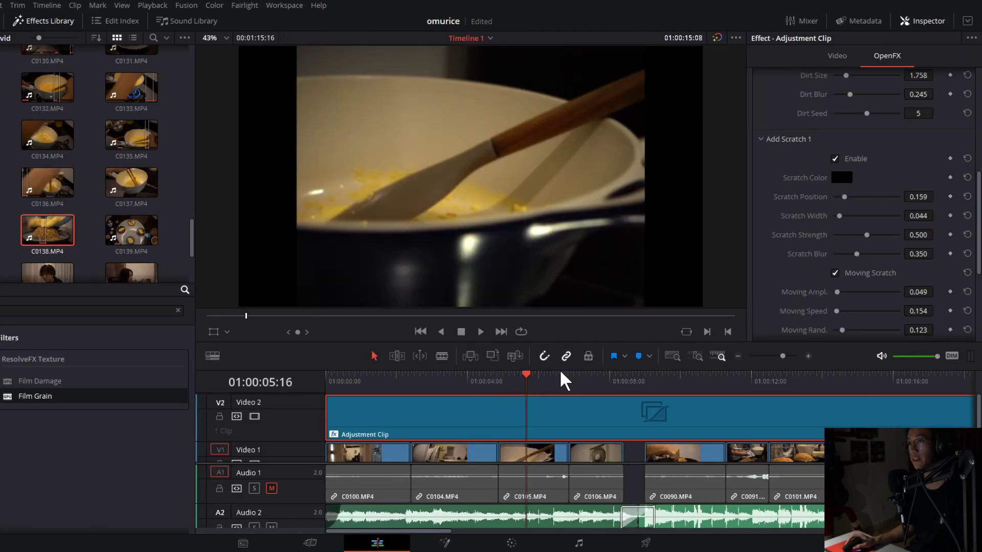
pyautogui.moveTo(543, 380)
pyautogui.mouseDown()
pyautogui.moveTo(566, 381)
pyautogui.moveTo(550, 384)
pyautogui.mouseUp()
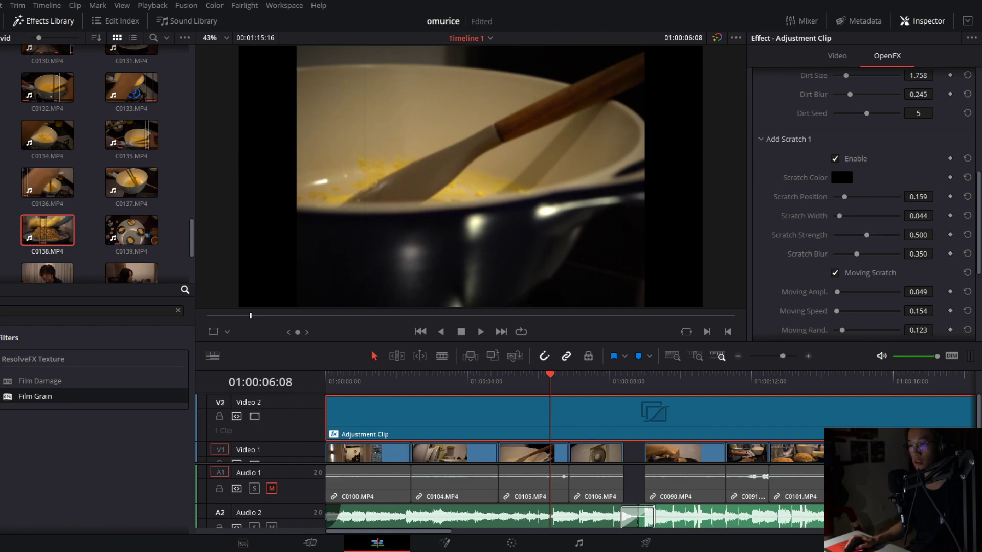
pyautogui.click(489, 543)
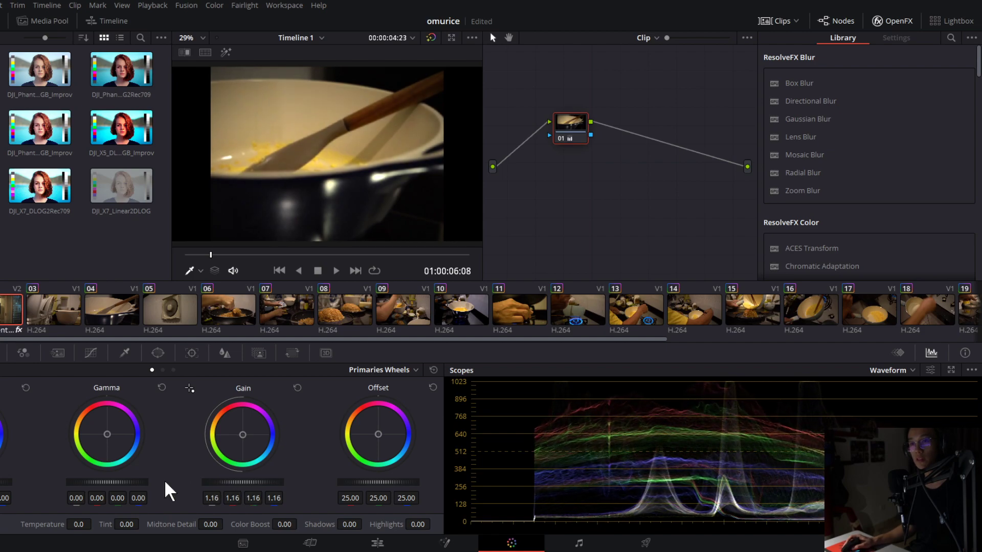
pyautogui.moveTo(130, 483); pyautogui.dragTo(100, 485)
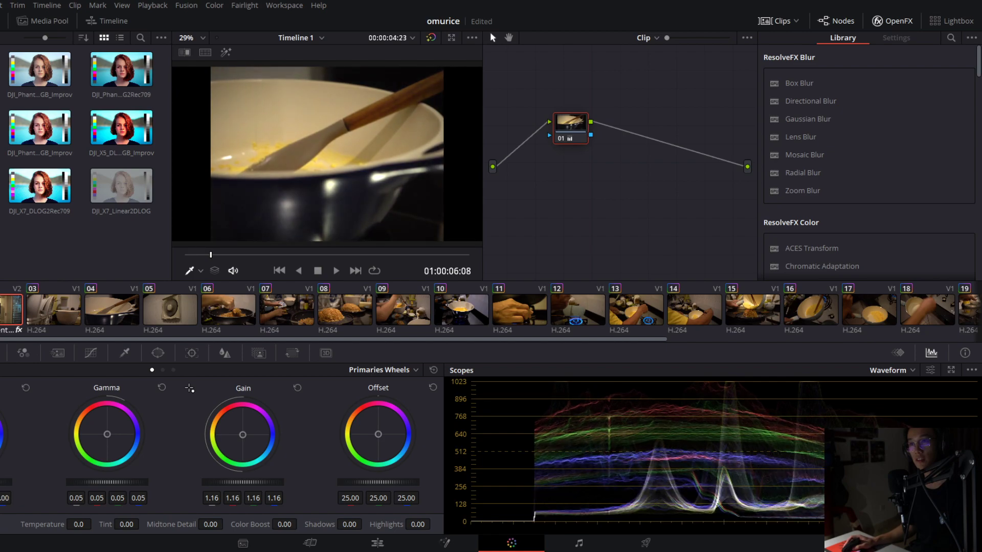
pyautogui.click(377, 543)
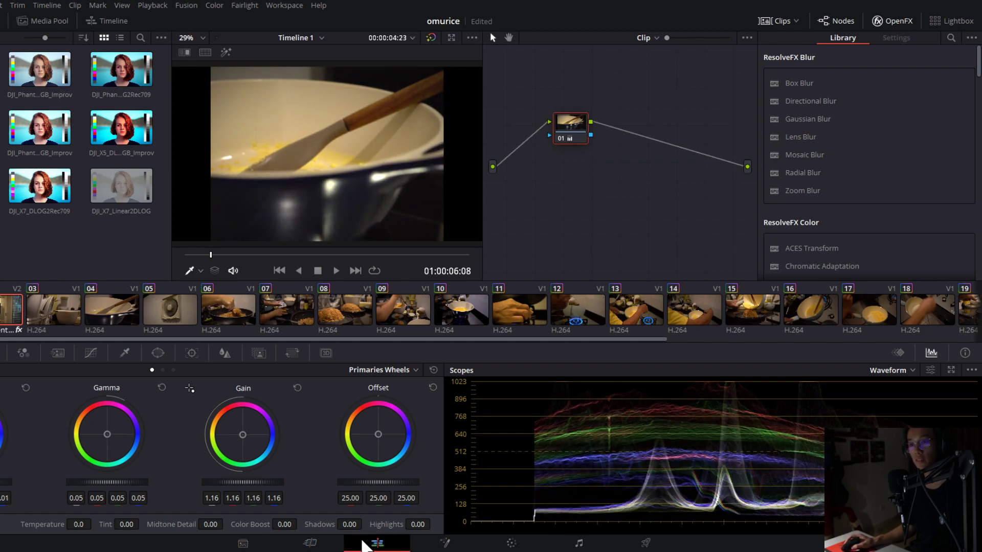
# Play the edit from the opening shots through to 01:01:01:03 to judge the film look.
pyautogui.click(389, 387)
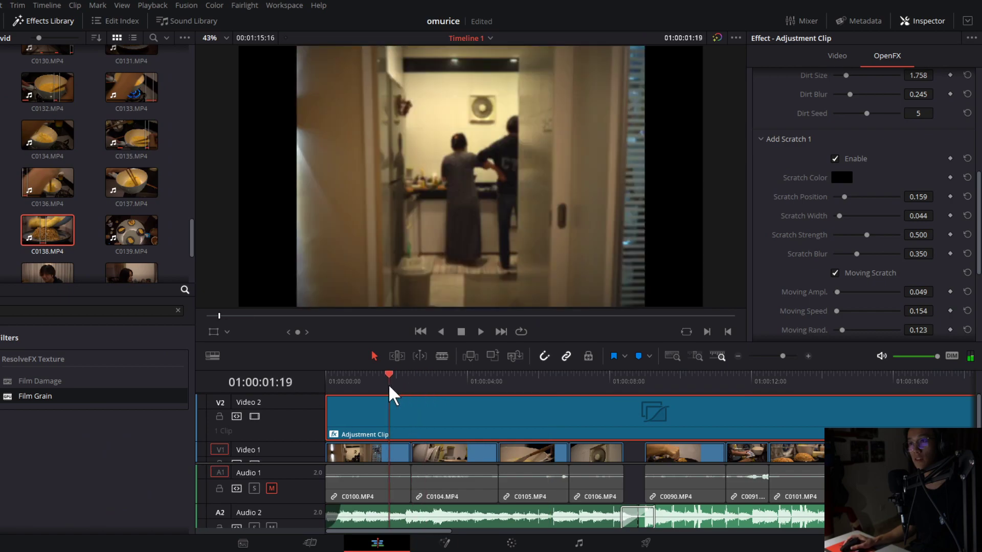
pyautogui.click(387, 384)
pyautogui.click(409, 391)
pyautogui.moveTo(408, 393); pyautogui.dragTo(622, 423)
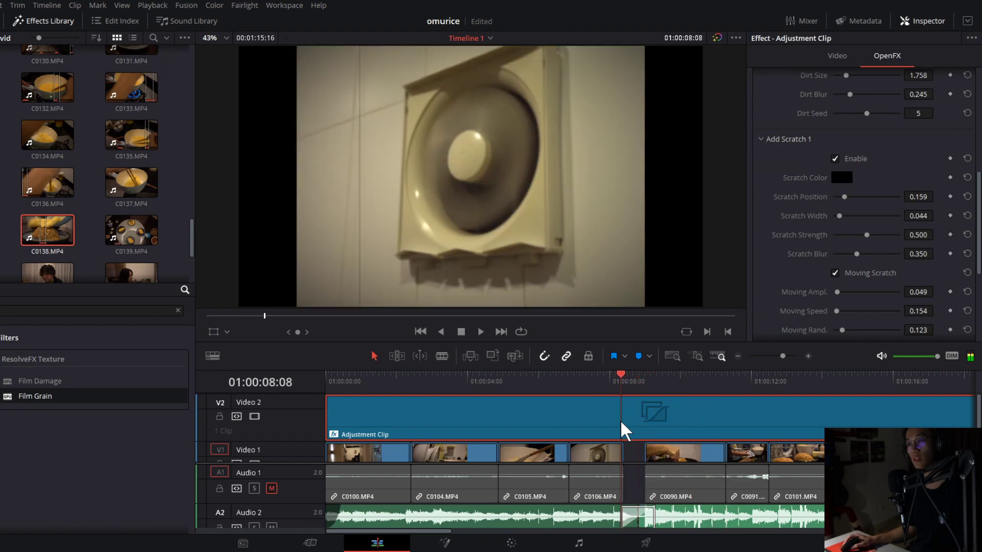
pyautogui.press('space')
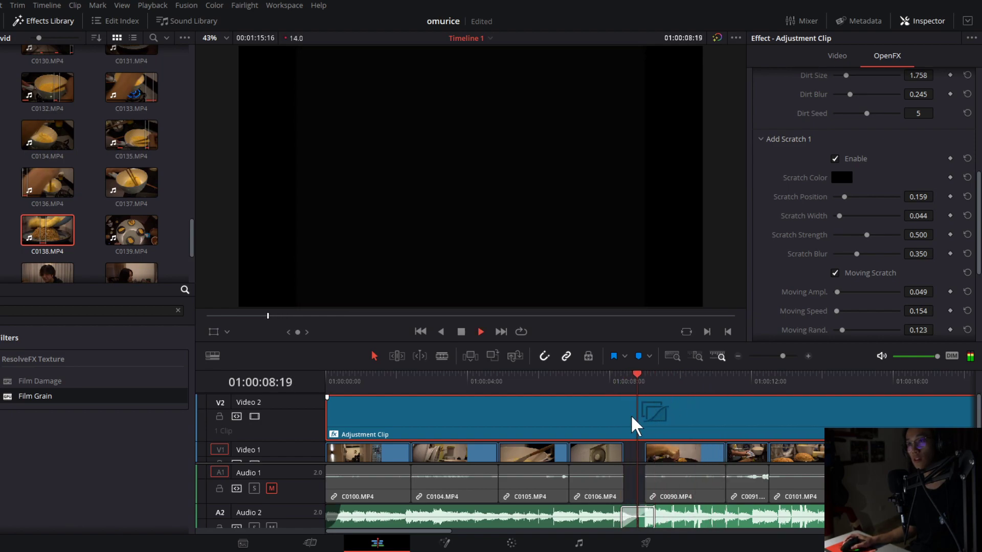
pyautogui.click(632, 381)
pyautogui.click(630, 477)
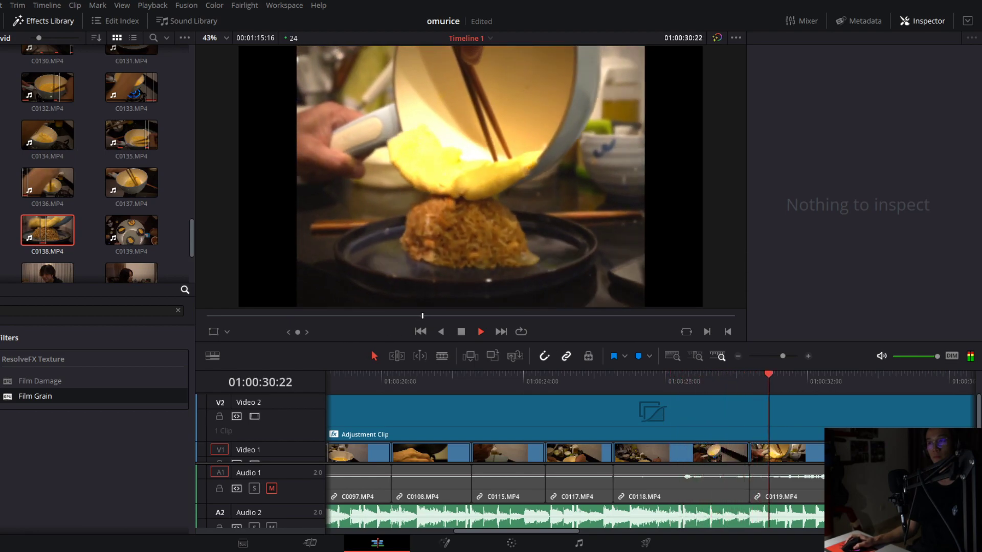
pyautogui.press('space')
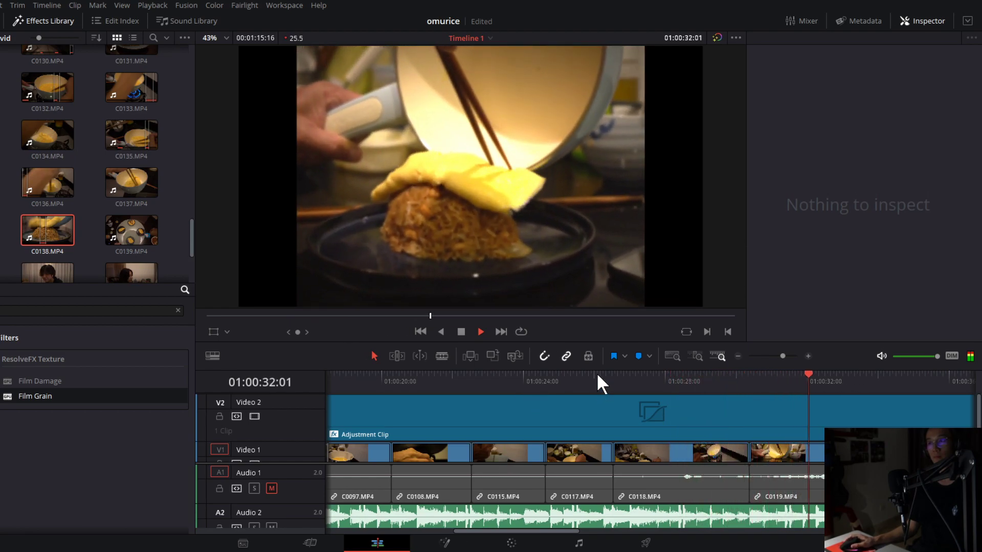
pyautogui.click(596, 374)
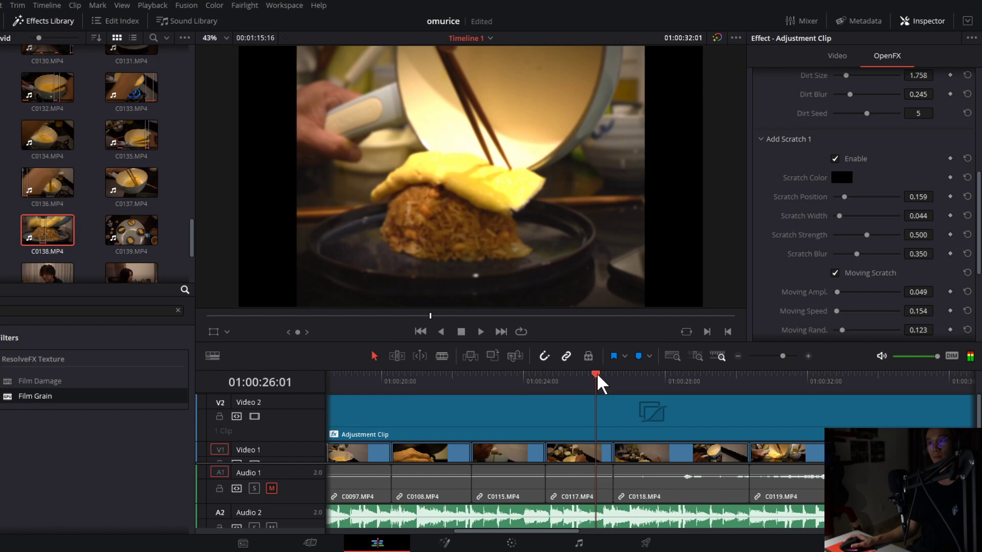
pyautogui.press('space')
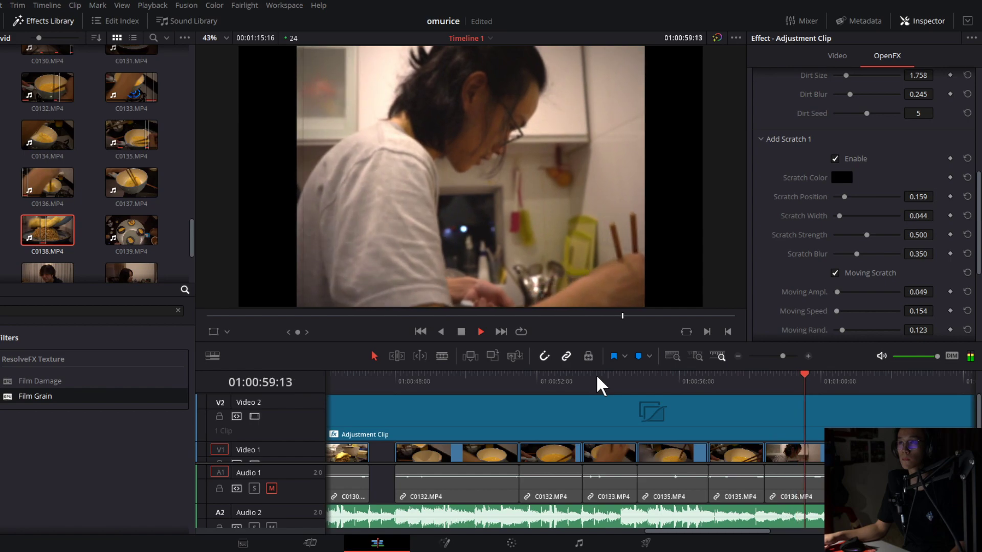
pyautogui.press('space')
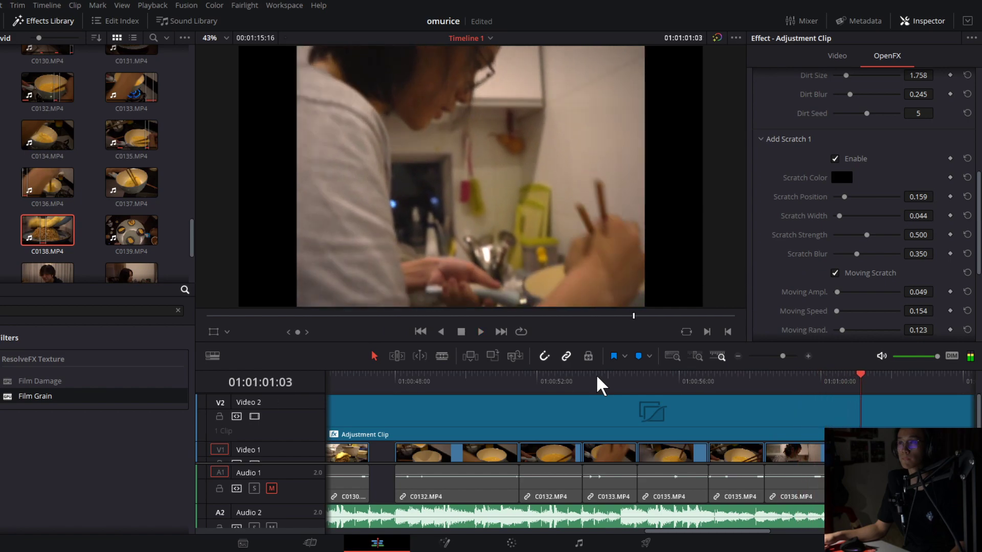
# Replay the egg-stirring shots between about 01:00:52:19 and 01:00:54:07 and stop at 01:00:53:07.
pyautogui.moveTo(612, 376); pyautogui.dragTo(582, 381)
pyautogui.press('space')
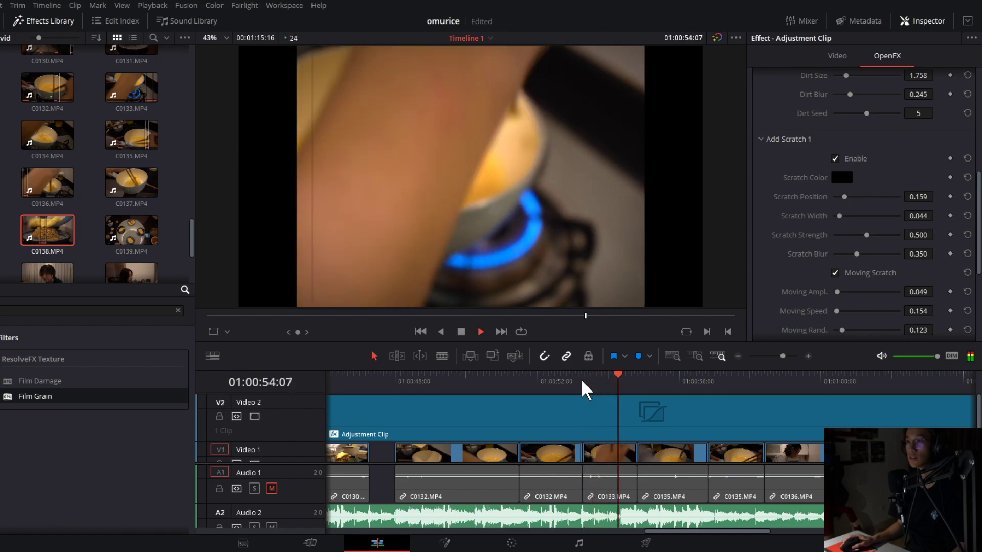
pyautogui.click(564, 379)
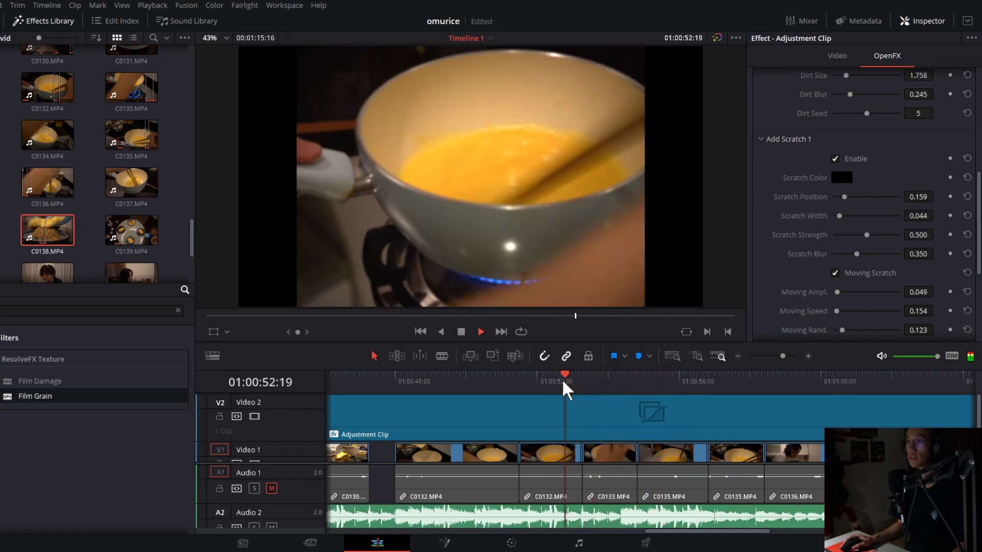
pyautogui.press('space')
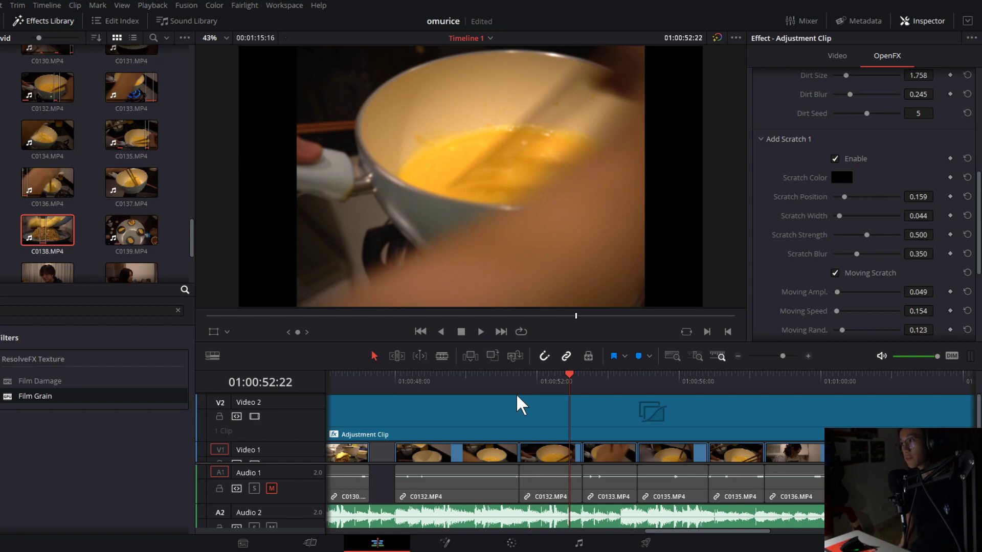
pyautogui.press('space')
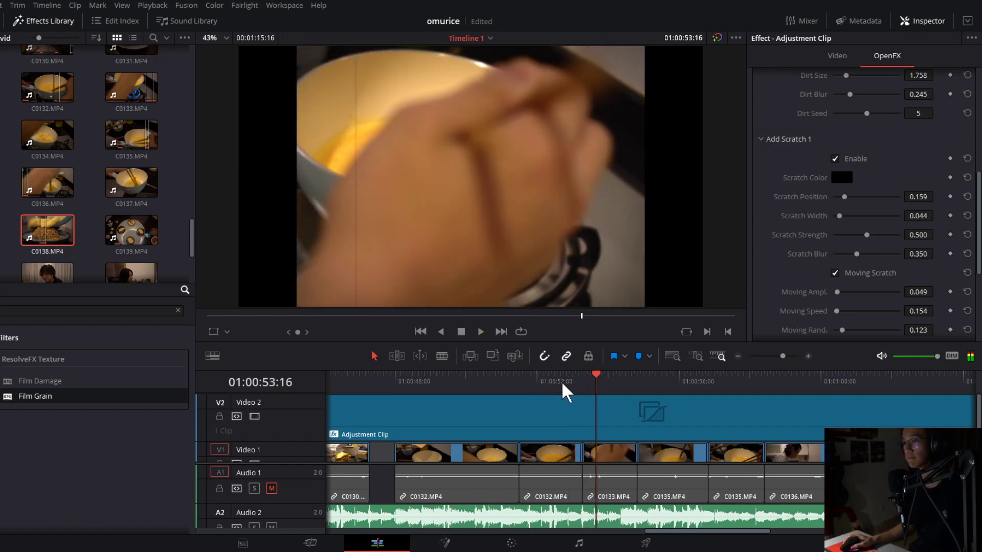
pyautogui.click(575, 385)
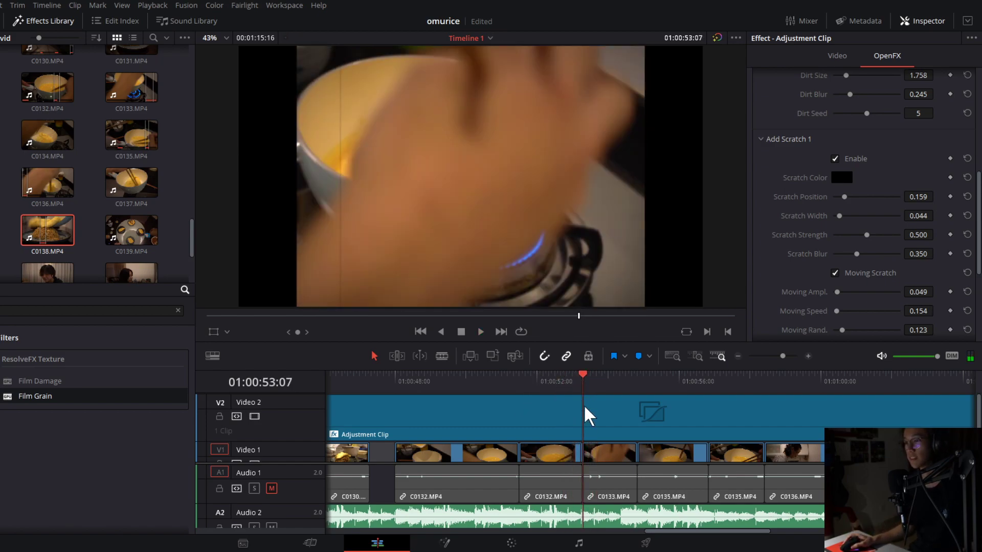
# Search the effects for "shake" and apply Camera Shake to the adjustment clip on Video 2.
pyautogui.click(178, 311)
pyautogui.click(453, 374)
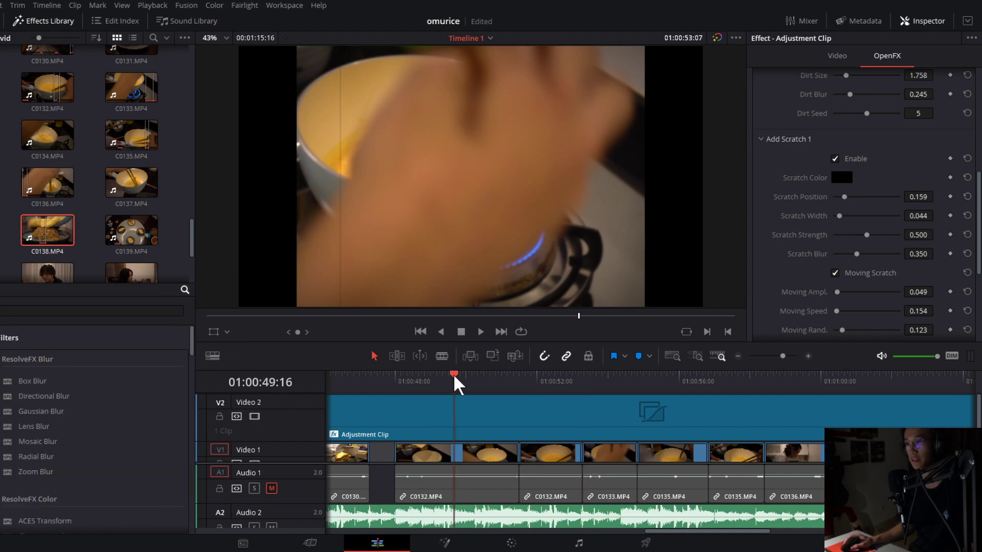
pyautogui.click(689, 378)
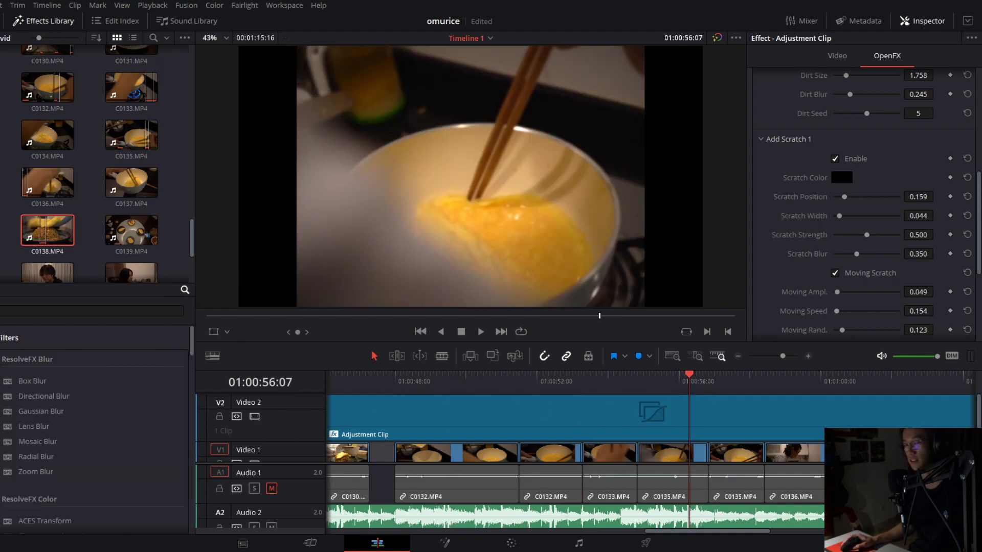
pyautogui.click(121, 311)
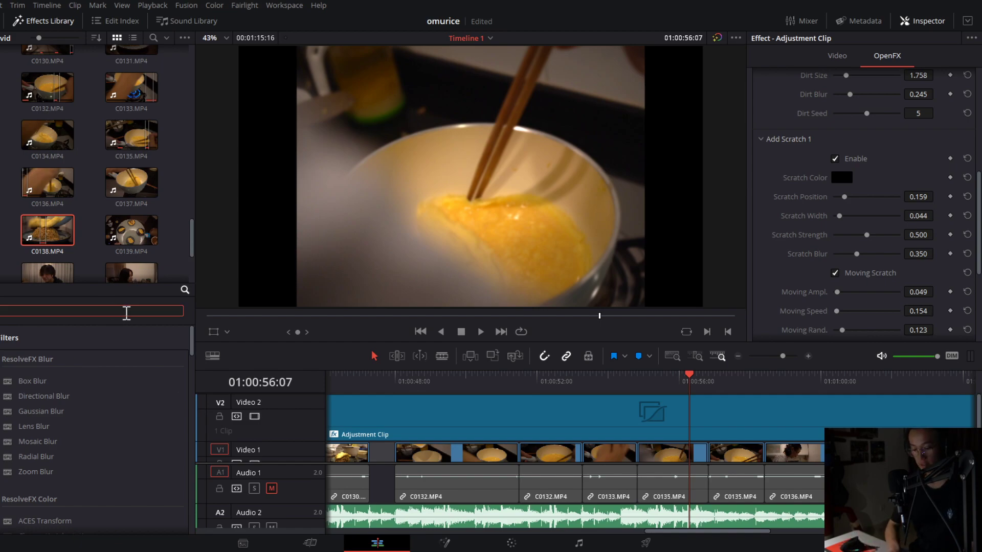
pyautogui.write('shake')
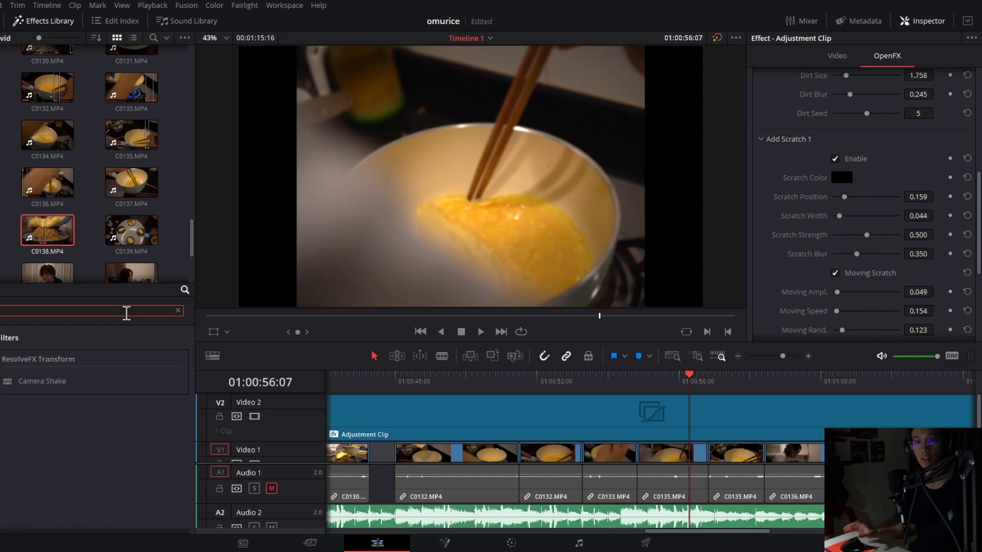
pyautogui.click(111, 380)
pyautogui.moveTo(99, 382); pyautogui.dragTo(372, 401)
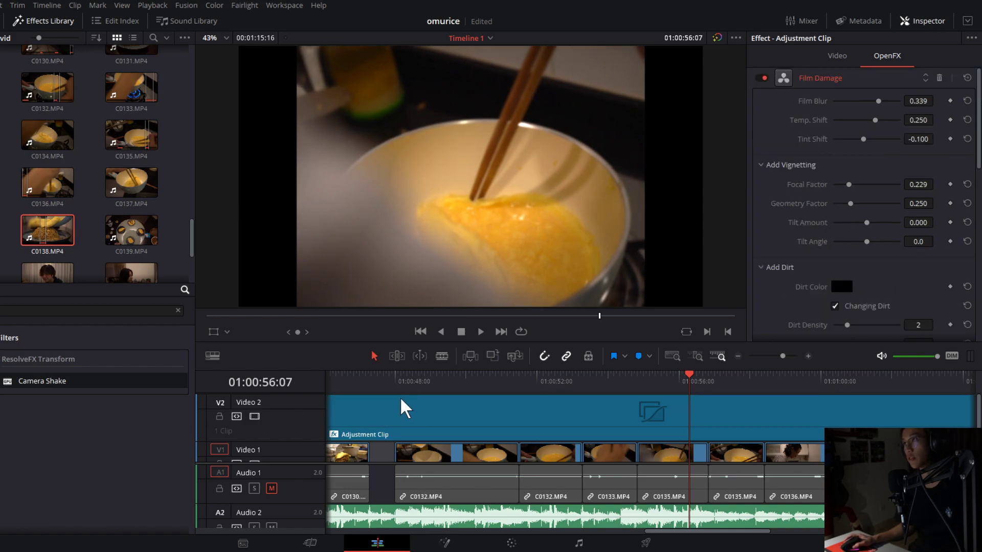
# Open the adjustment clip's Camera Shake settings and play the egg-stirring shots up to 01:00:52:04 to judge the default shake.
pyautogui.click(397, 382)
pyautogui.press('space')
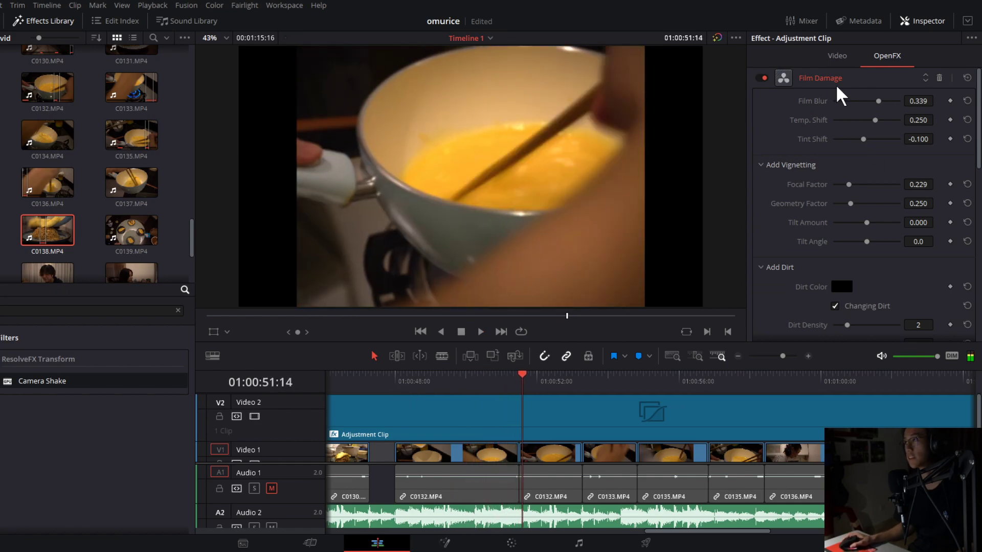
pyautogui.scroll(-5, 844, 186)
pyautogui.scroll(-6, 836, 218)
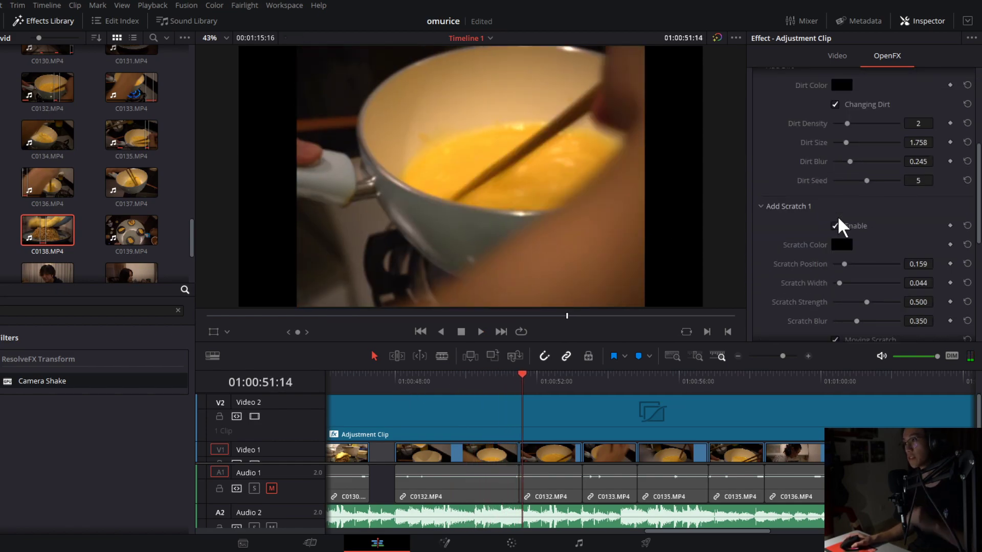
pyautogui.scroll(12, 836, 220)
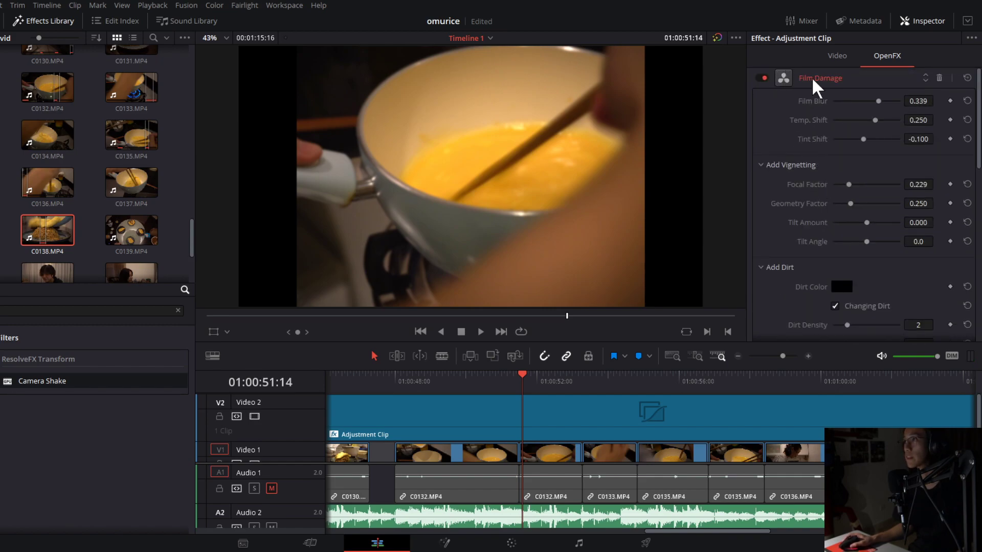
pyautogui.click(839, 85)
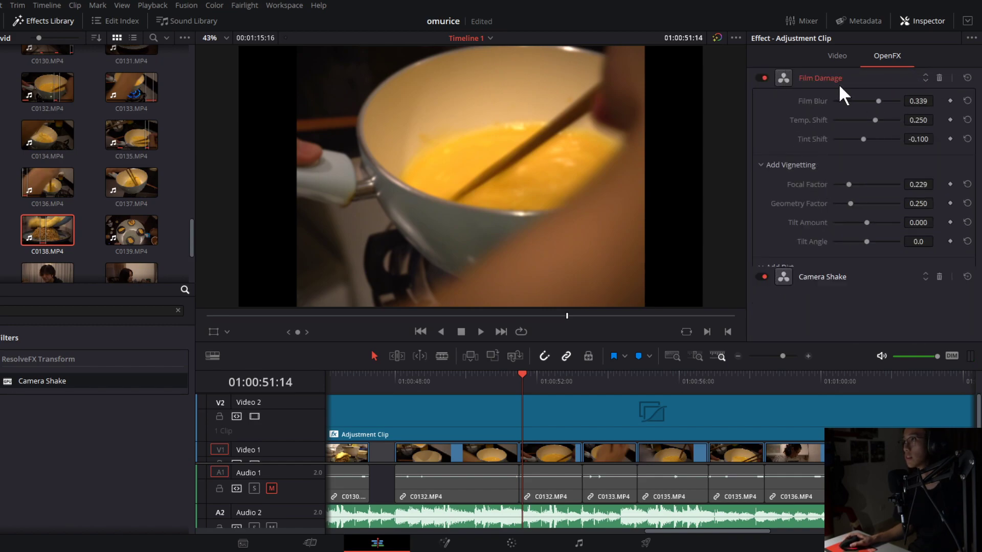
pyautogui.click(830, 100)
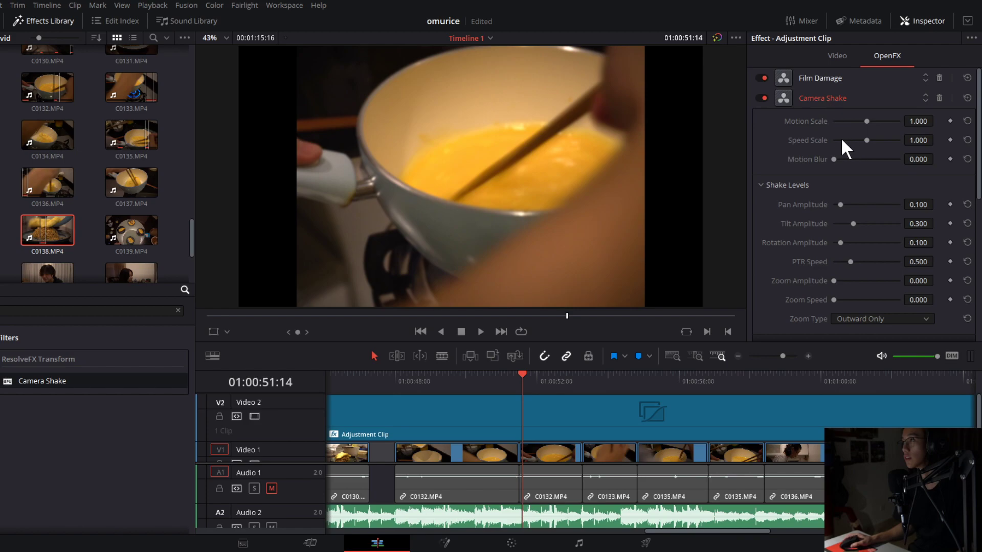
pyautogui.click(453, 383)
pyautogui.press('space')
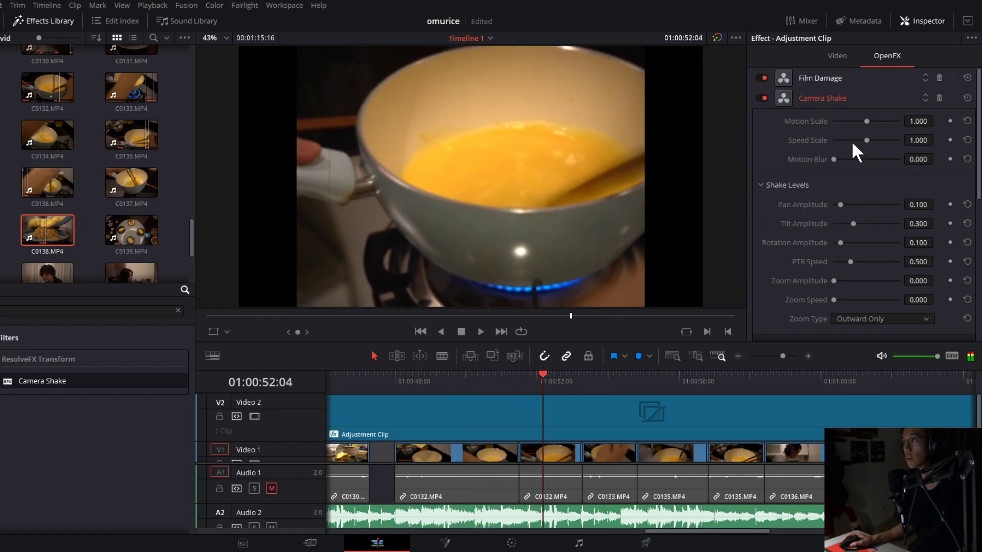
# Try Camera Shake with a motion scale of 0.305 and a speed scale of 1.492, playing the edit to 01:00:58:07.
pyautogui.moveTo(858, 121); pyautogui.dragTo(843, 116)
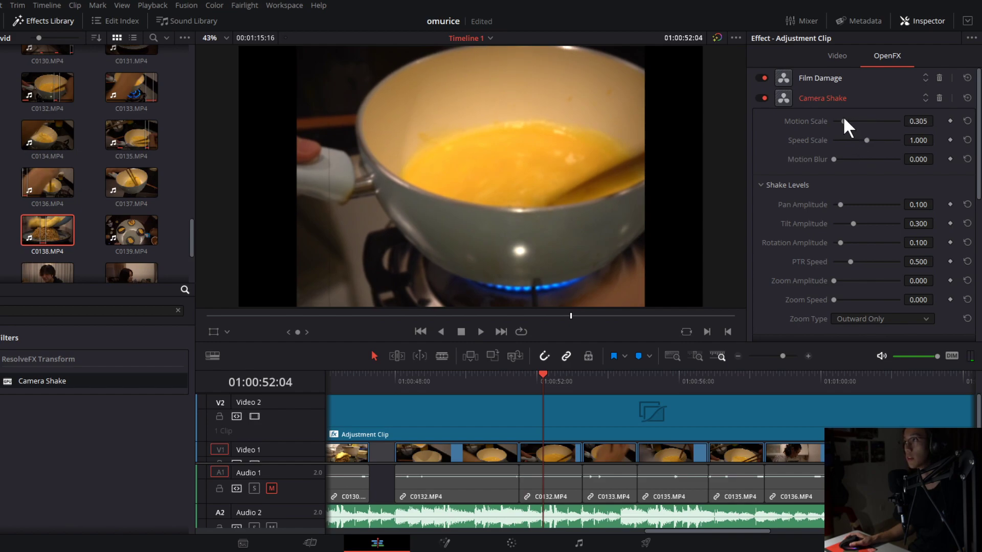
pyautogui.press('space')
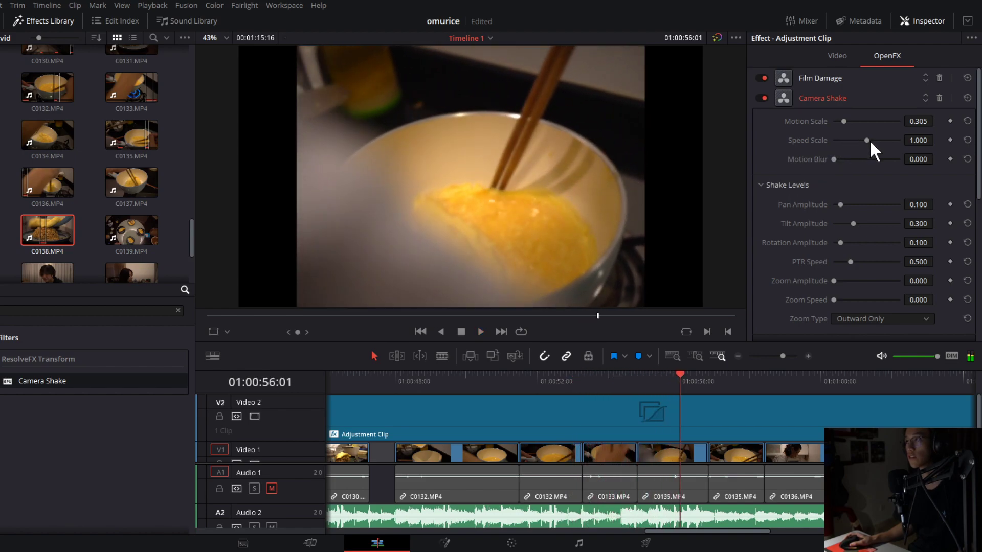
pyautogui.moveTo(869, 140); pyautogui.dragTo(882, 146)
pyautogui.press('space')
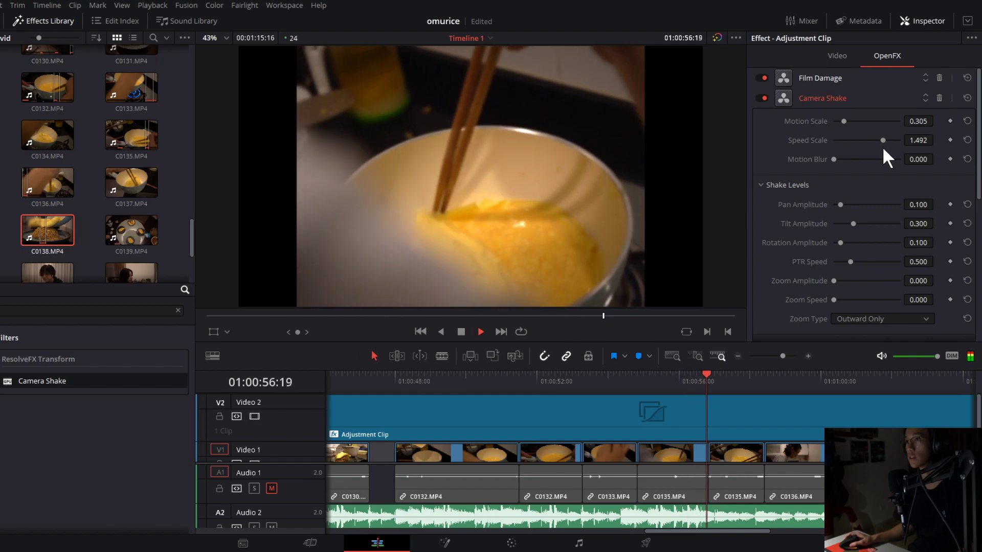
pyautogui.press('space')
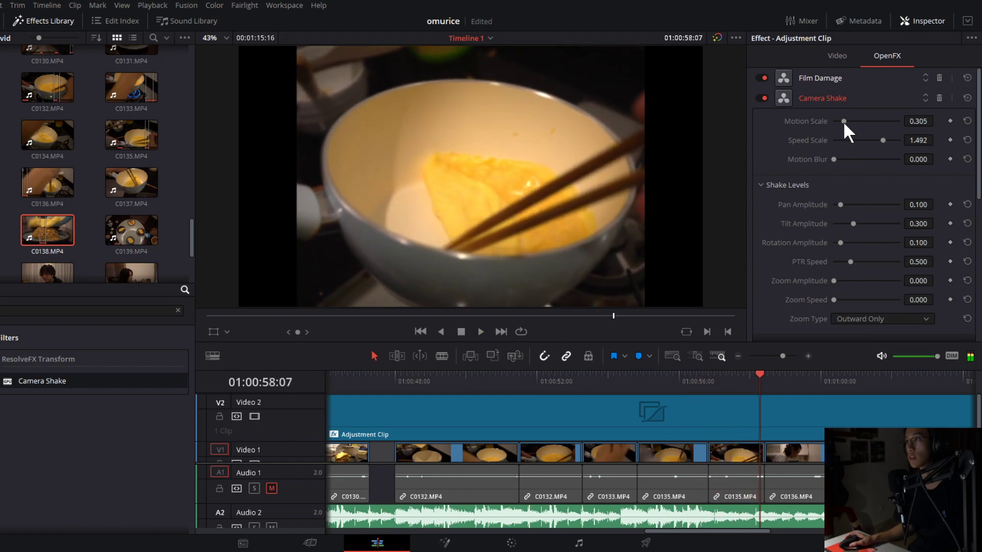
# Raise Camera Shake's motion scale to 0.458 and on to 0.661, replaying the shots around 01:00:59:11 to compare.
pyautogui.moveTo(843, 121); pyautogui.dragTo(847, 121)
pyautogui.press('space')
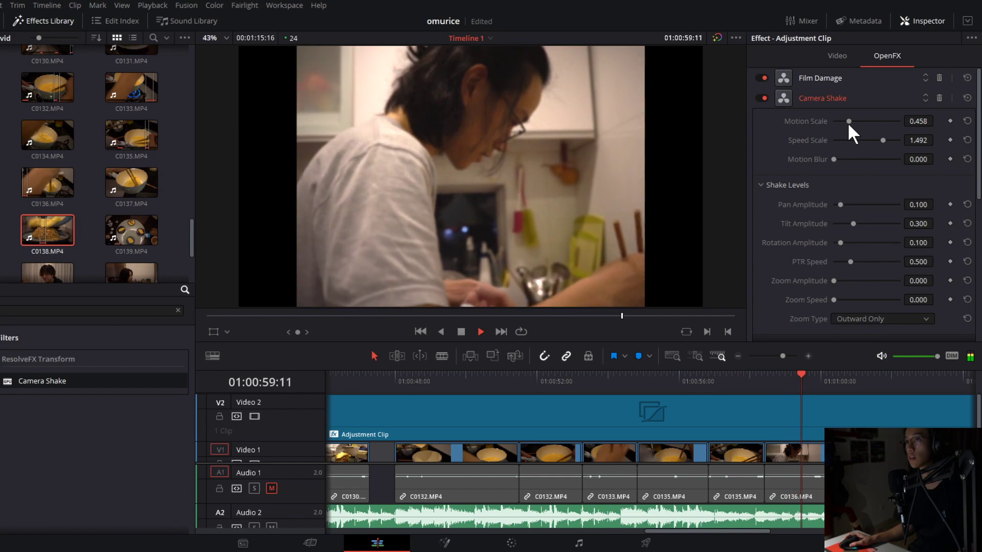
pyautogui.click(718, 374)
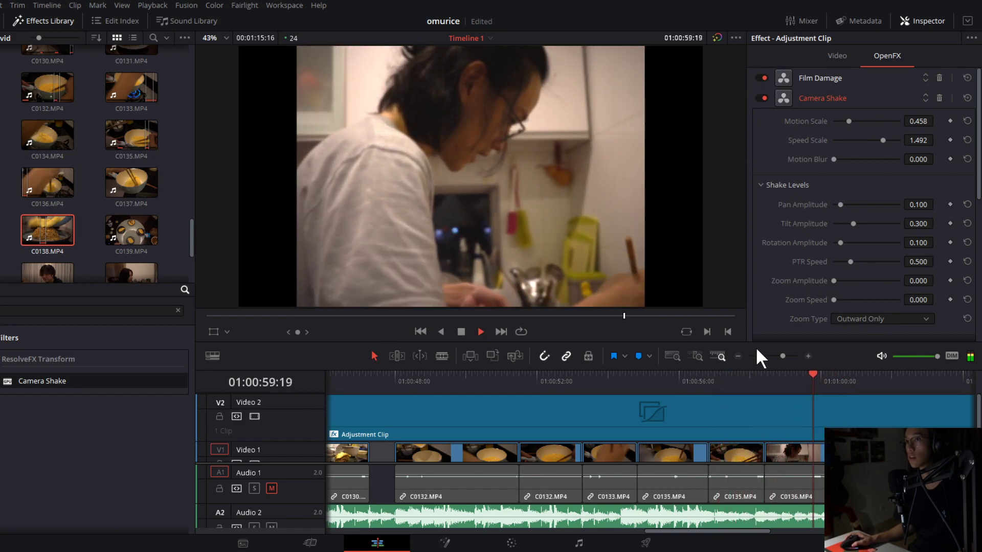
pyautogui.press('space')
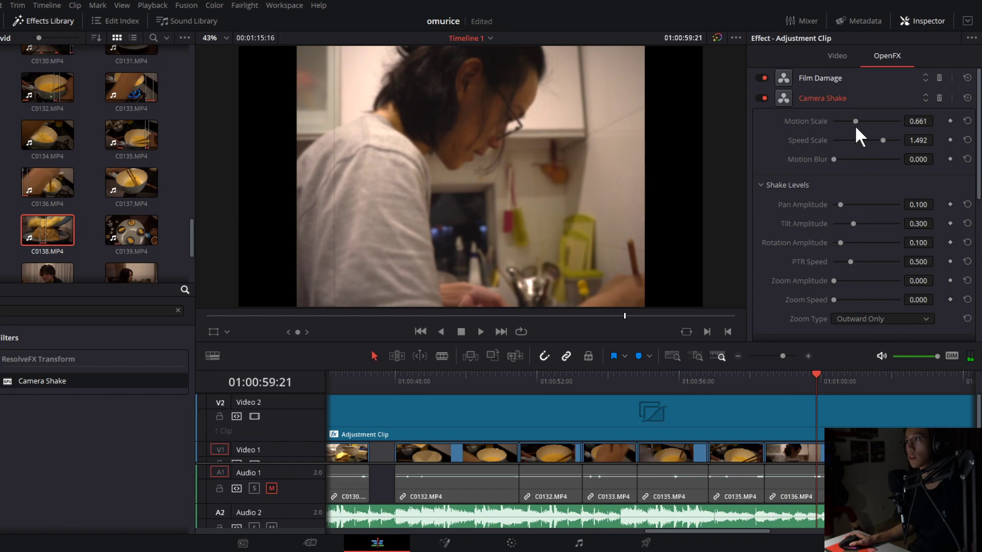
pyautogui.press('space')
pyautogui.click(720, 382)
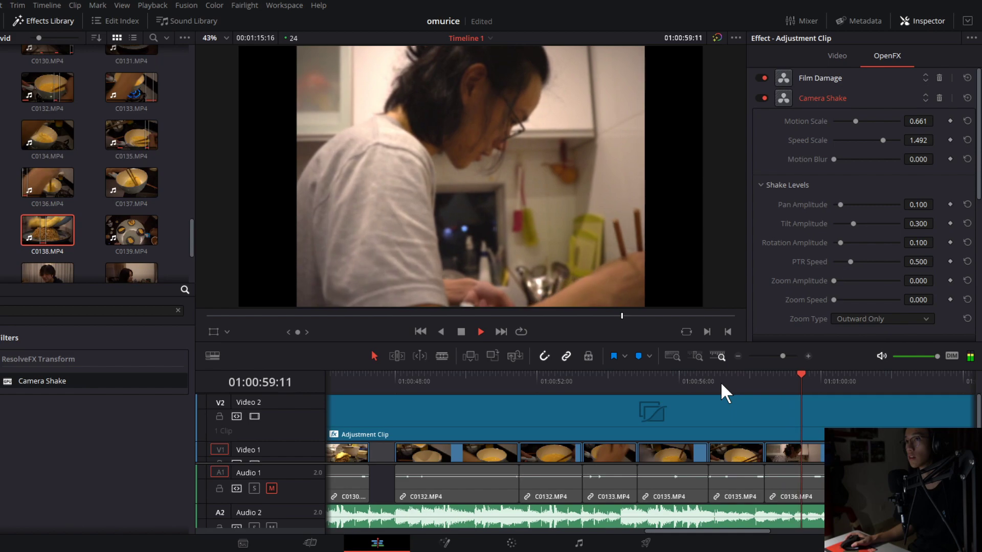
pyautogui.press('space')
# Set Camera Shake's motion blur to 0.500 and speed scale to 1.169, playing through to the closing titles at 01:01:11:18.
pyautogui.moveTo(842, 164); pyautogui.dragTo(866, 161)
pyautogui.press('space')
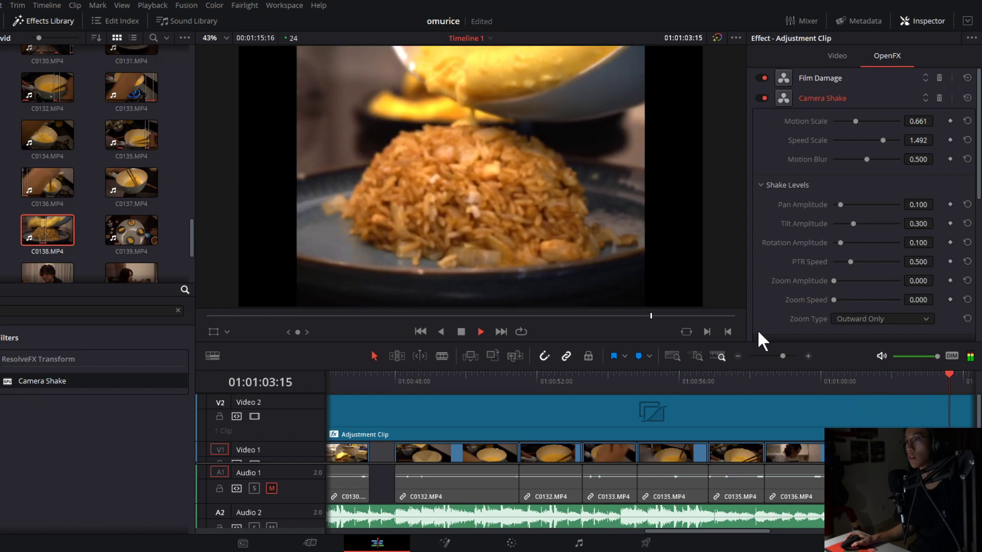
pyautogui.press('space')
pyautogui.moveTo(874, 146)
pyautogui.mouseDown()
pyautogui.moveTo(884, 143)
pyautogui.moveTo(870, 139)
pyautogui.mouseUp()
pyautogui.press('space')
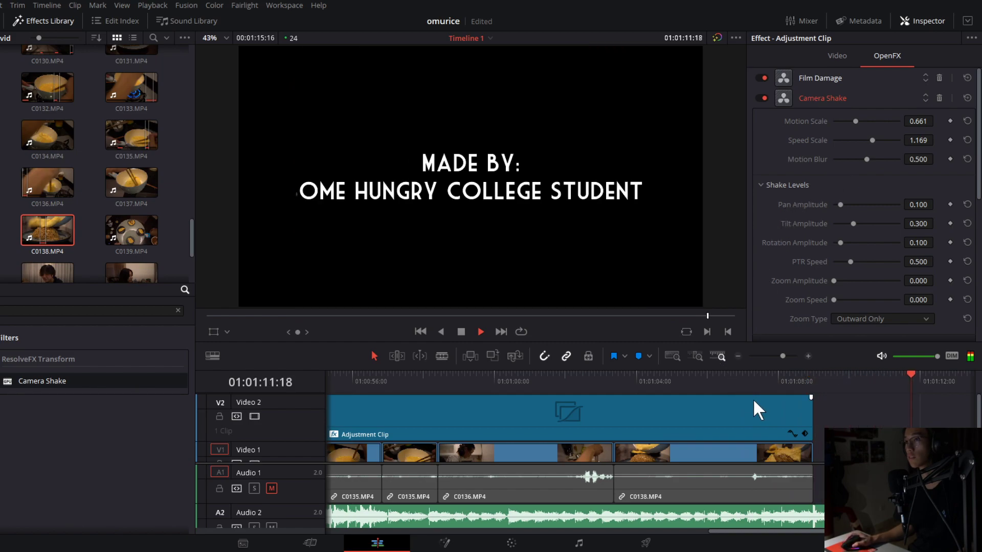
pyautogui.press('space')
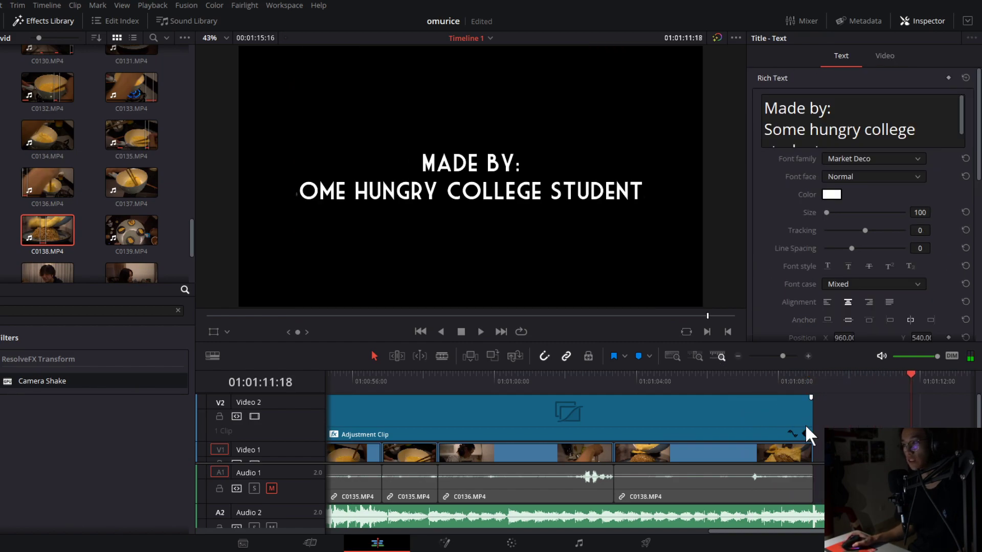
# Extend the adjustment clip to the end of the closing titles and play them from their start to 01:01:12:06.
pyautogui.moveTo(808, 425); pyautogui.dragTo(547, 433)
pyautogui.click(399, 375)
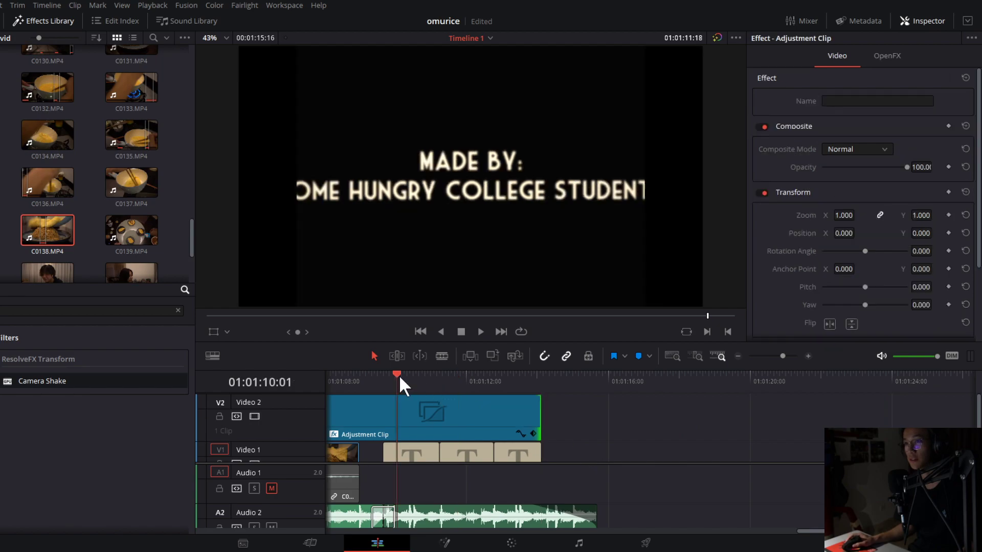
pyautogui.moveTo(399, 375)
pyautogui.mouseDown()
pyautogui.moveTo(426, 382)
pyautogui.moveTo(398, 383)
pyautogui.mouseUp()
pyautogui.press('Left')
pyautogui.press('Left')
pyautogui.press('Left')
pyautogui.press('Left')
pyautogui.press('Left')
pyautogui.press('Left')
pyautogui.press('Left')
pyautogui.press('Left')
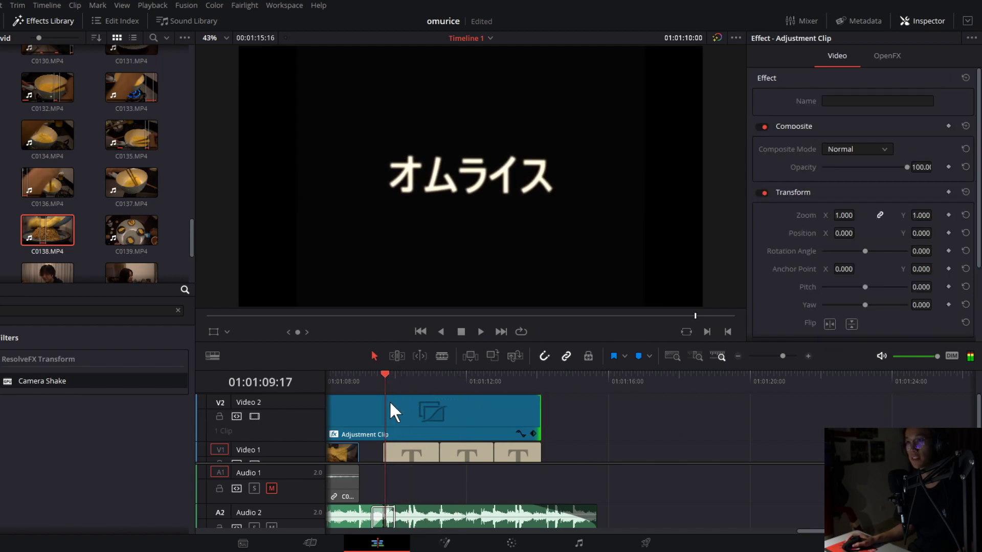
pyautogui.click(388, 400)
pyautogui.press('space')
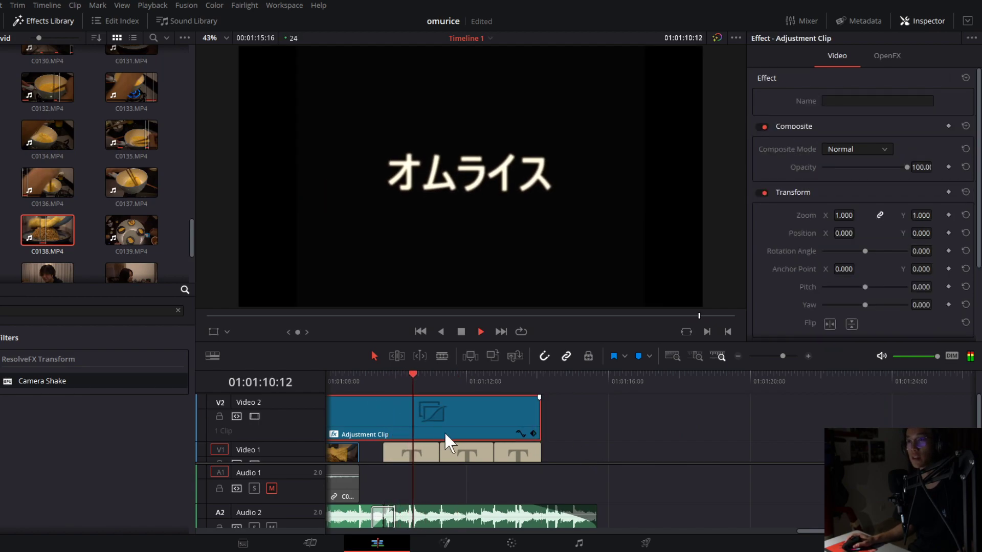
pyautogui.press('space')
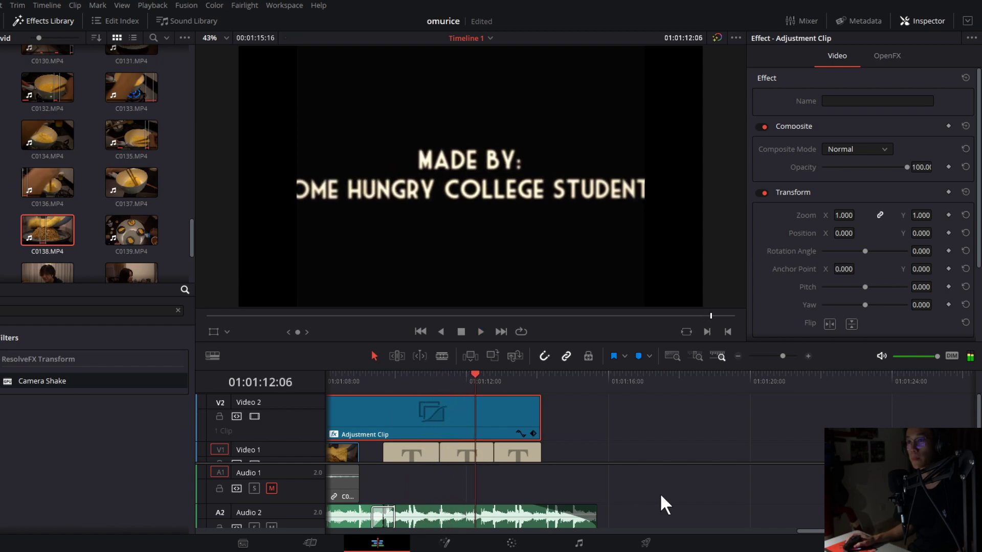
# Split the adjustment clip at 01:01:09:16, where the first closing title starts.
pyautogui.moveTo(809, 532); pyautogui.dragTo(756, 536)
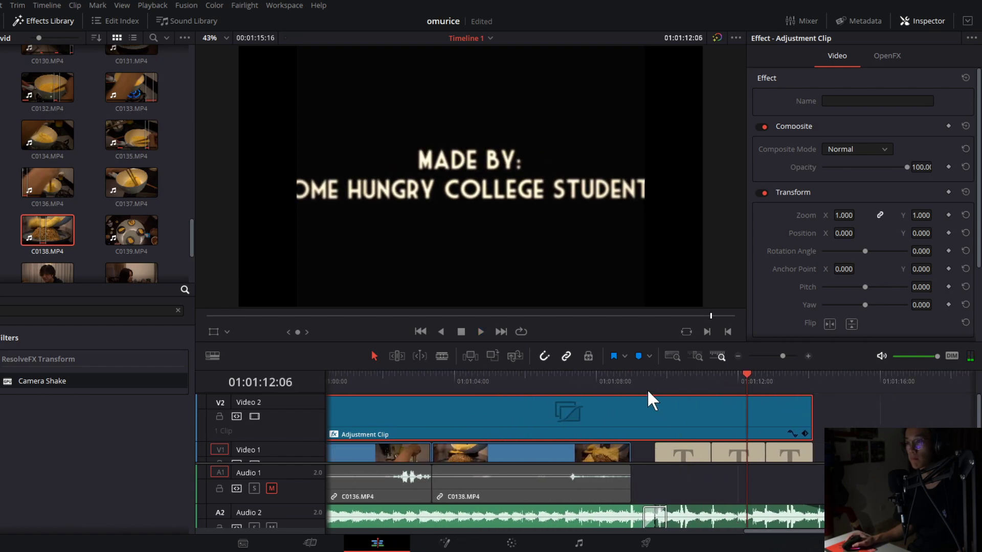
pyautogui.click(652, 381)
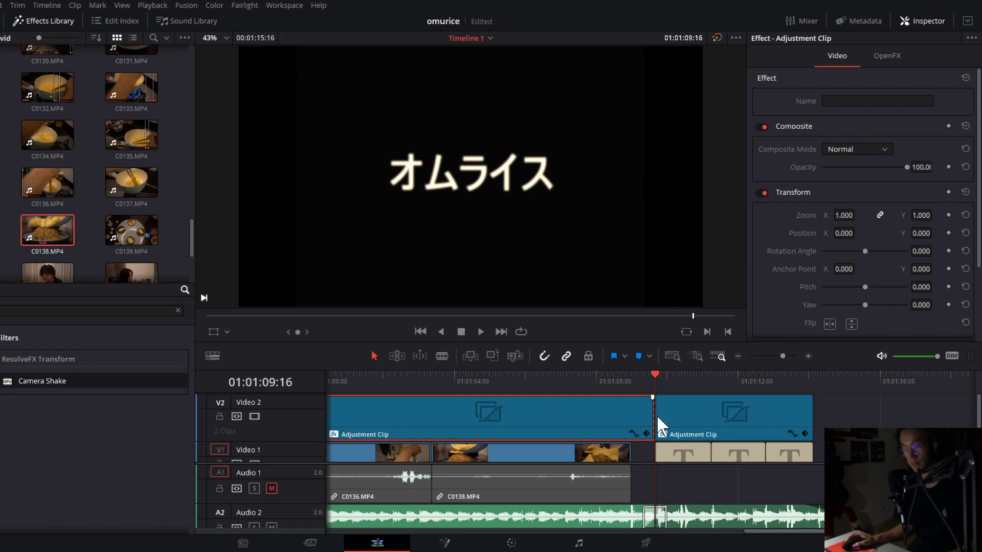
pyautogui.hotkey('ctrl', 'b')
# Disable Camera Shake on the adjustment clip section over the closing titles, keeping Film Damage on, and play the titles.
pyautogui.click(689, 416)
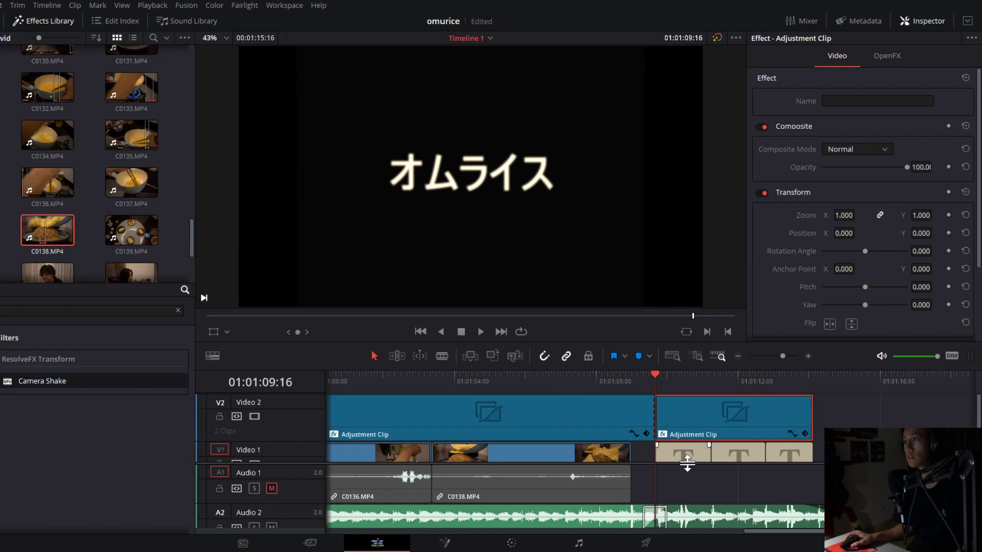
pyautogui.press('space')
pyautogui.click(881, 57)
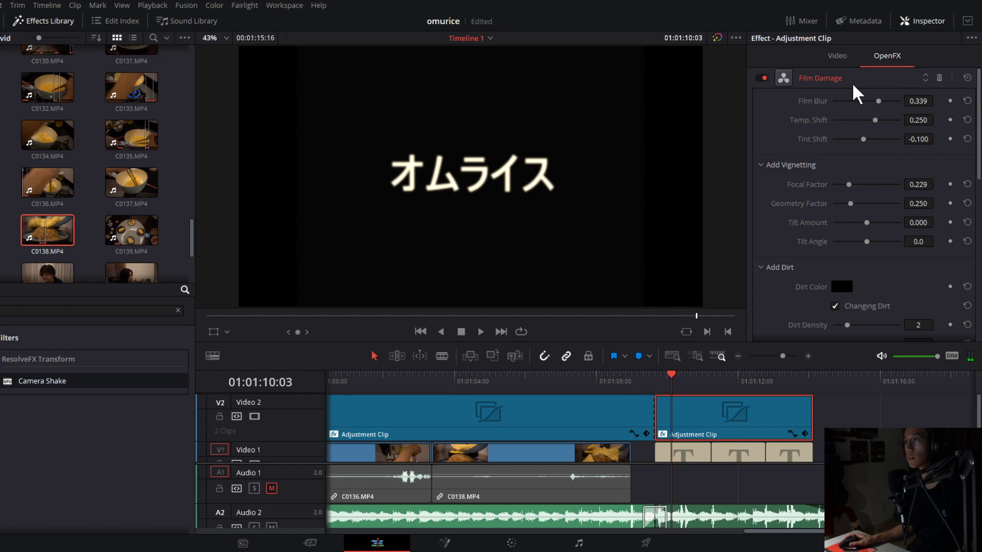
pyautogui.click(848, 81)
pyautogui.click(764, 99)
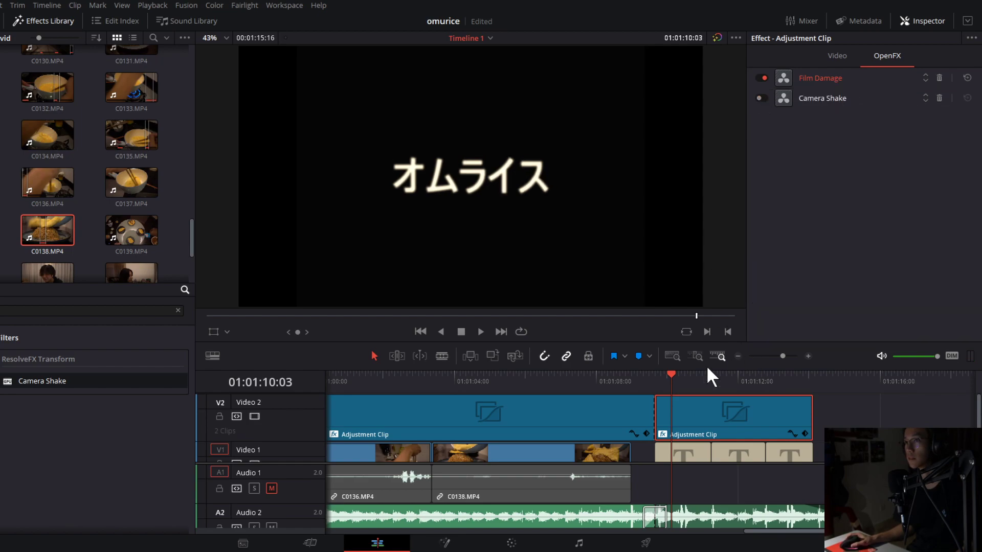
pyautogui.press('space')
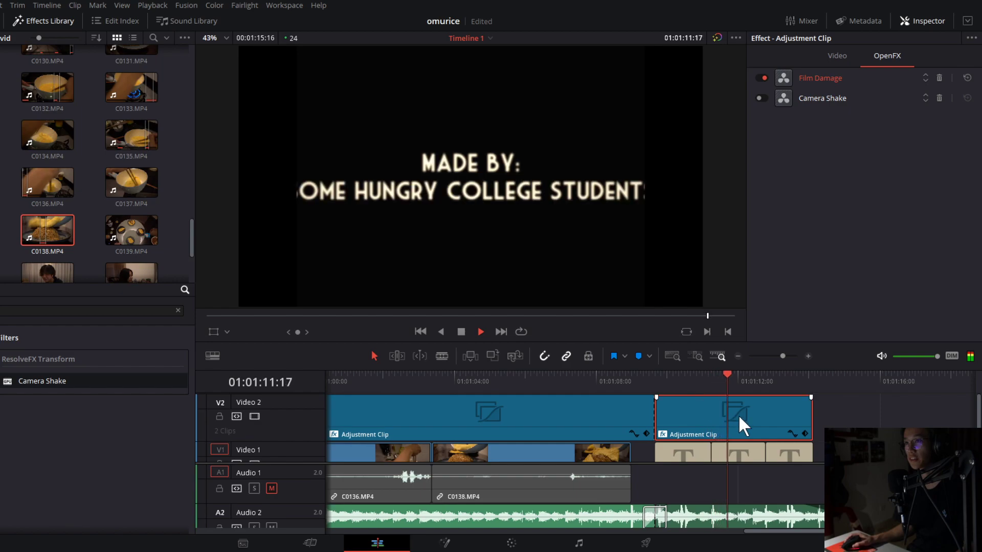
# Set the "Made by: Some hungry college students" title's size to 86 and check the "Thanks for watching" title at 01:01:13:02.
pyautogui.click(739, 453)
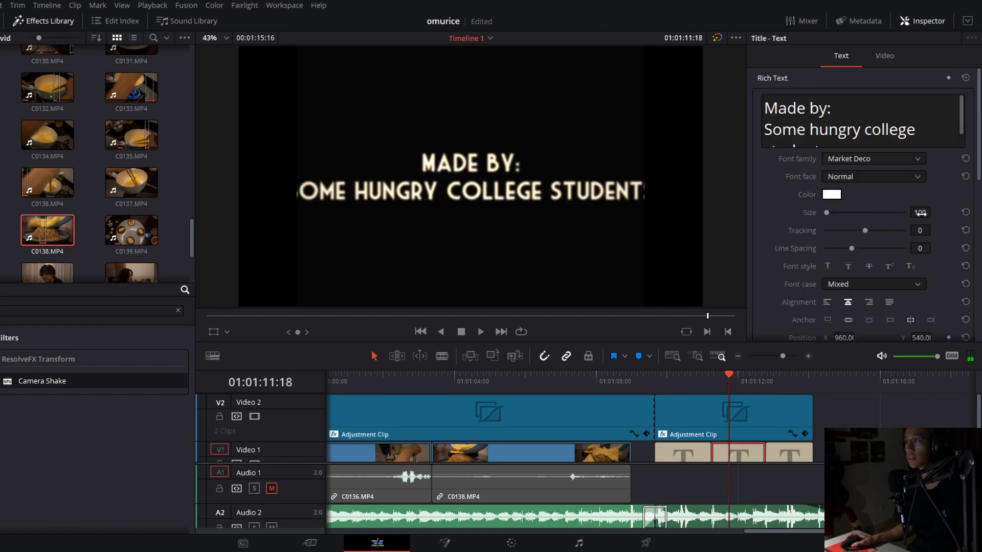
pyautogui.moveTo(920, 212); pyautogui.dragTo(934, 211)
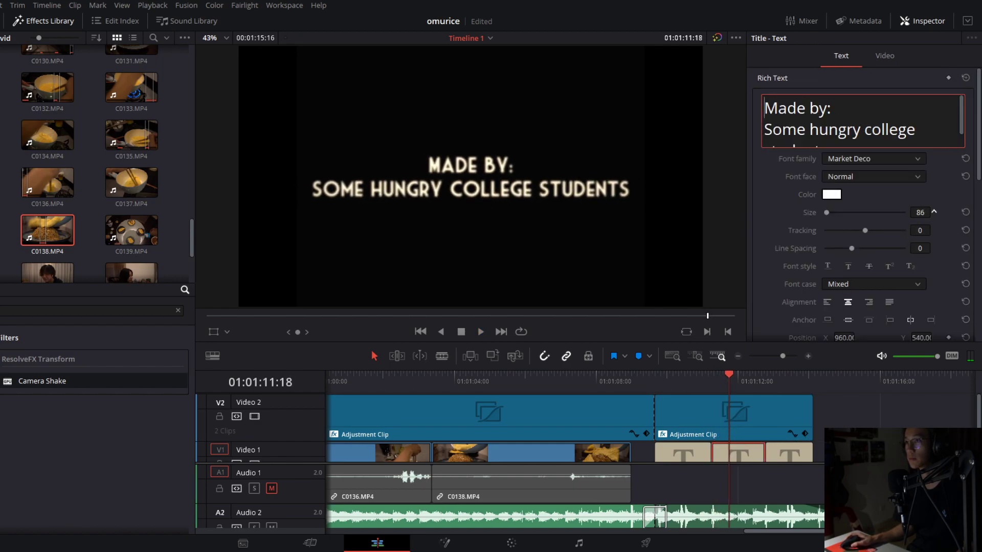
pyautogui.moveTo(766, 375); pyautogui.dragTo(774, 375)
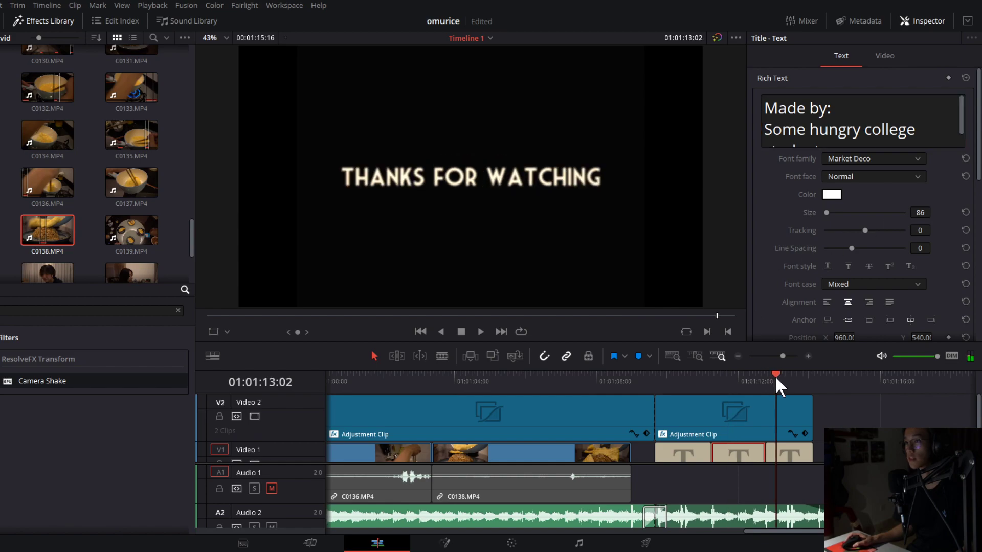
# Play the closing titles from 01:01:09:16, and the egg-over-rice shot that precedes them up to 01:01:06:22.
pyautogui.click(655, 378)
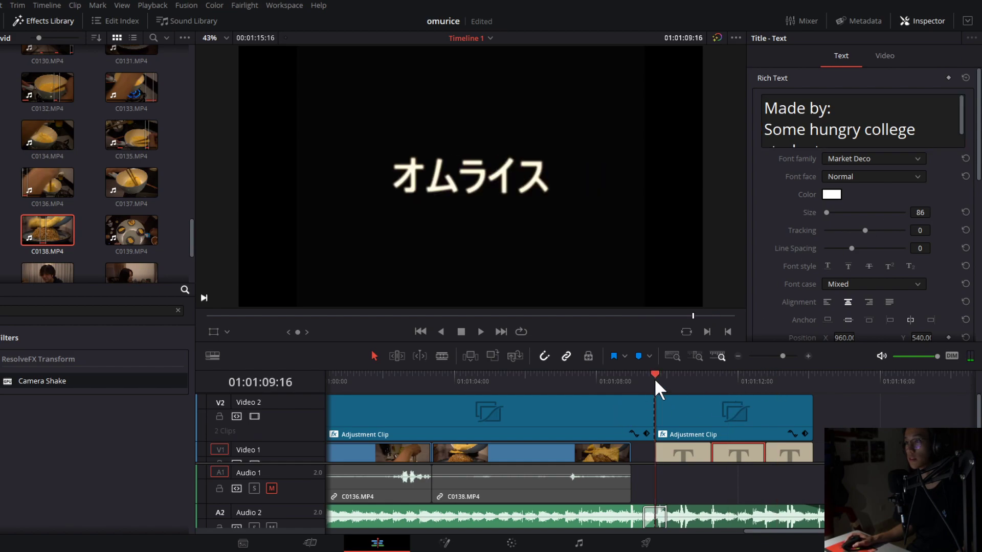
pyautogui.press('space')
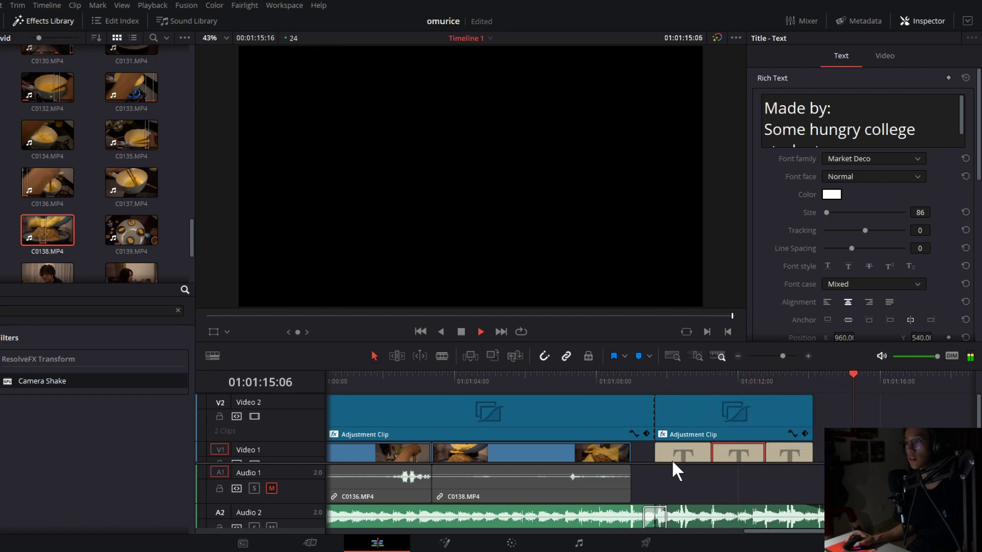
pyautogui.click(510, 387)
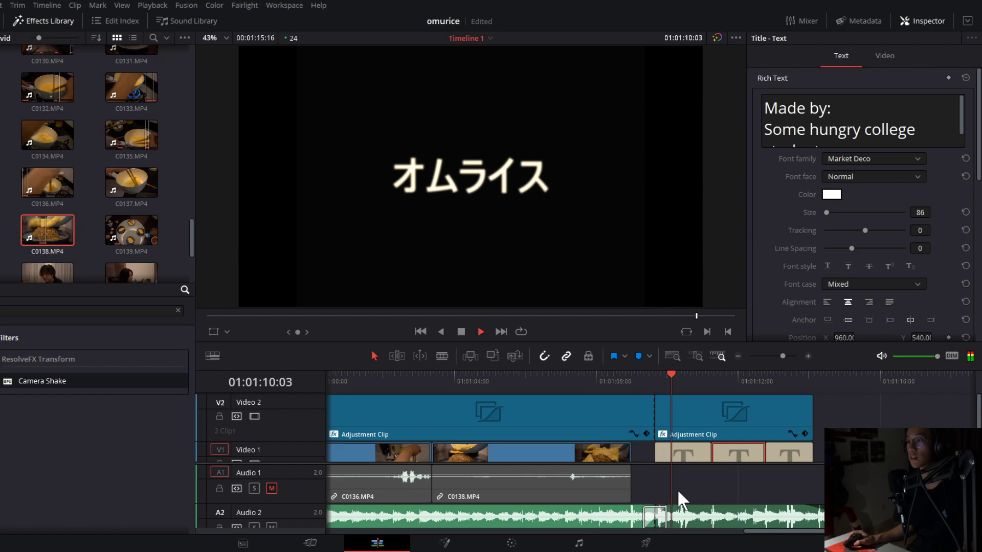
pyautogui.press('space')
pyautogui.moveTo(789, 532); pyautogui.dragTo(760, 532)
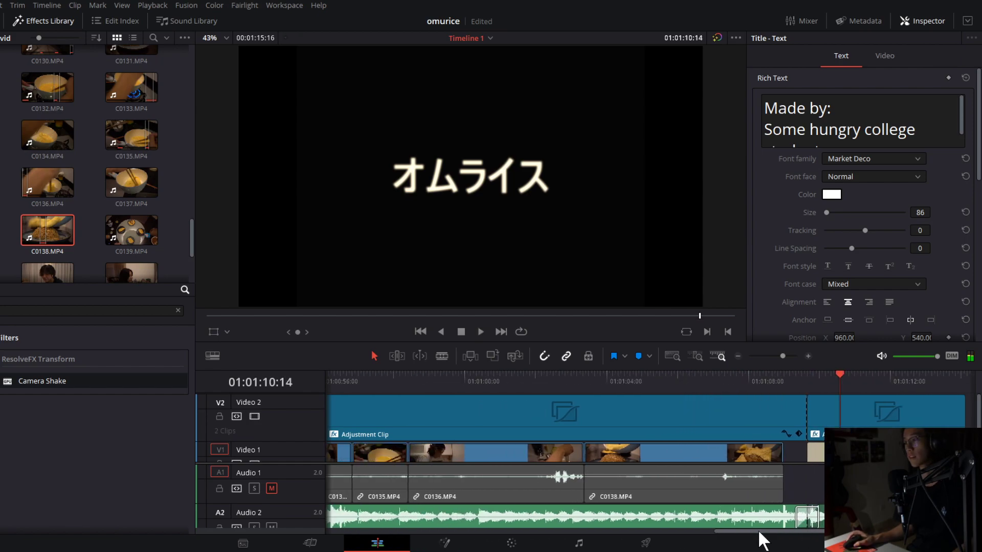
pyautogui.click(595, 383)
pyautogui.press('space')
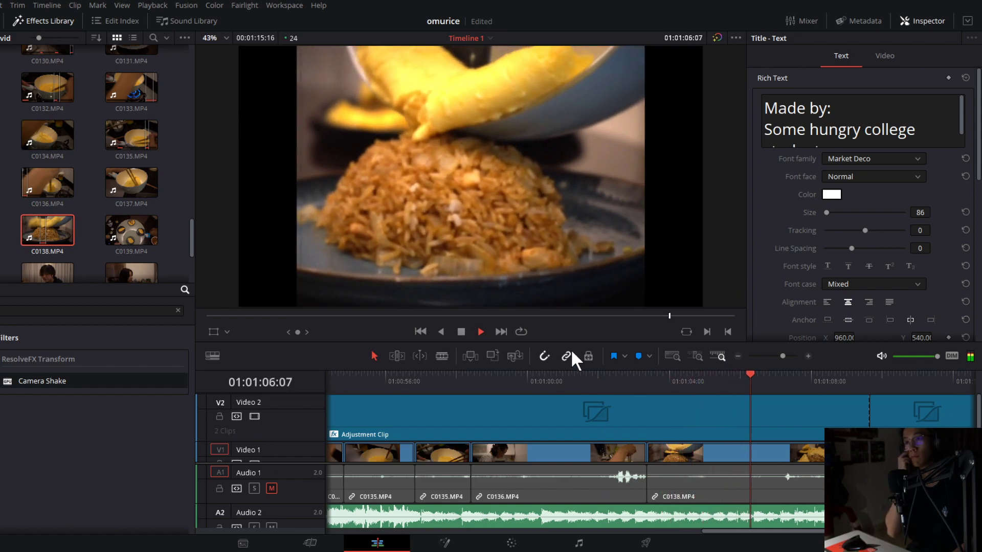
pyautogui.press('space')
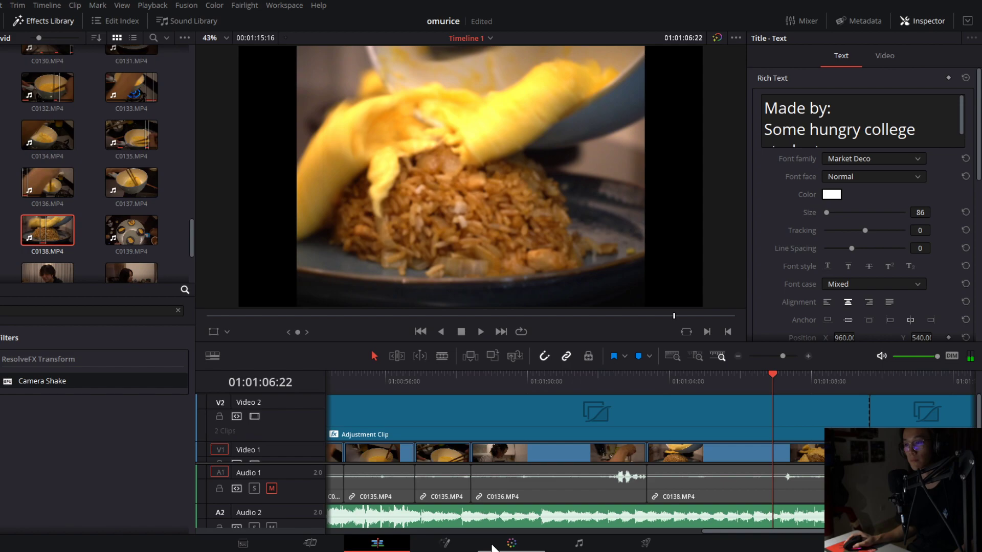
# Preview the DCI-P3 and Rec709 film look LUTs on the egg-over-rice shot in the Color page and return to editing.
pyautogui.click(508, 544)
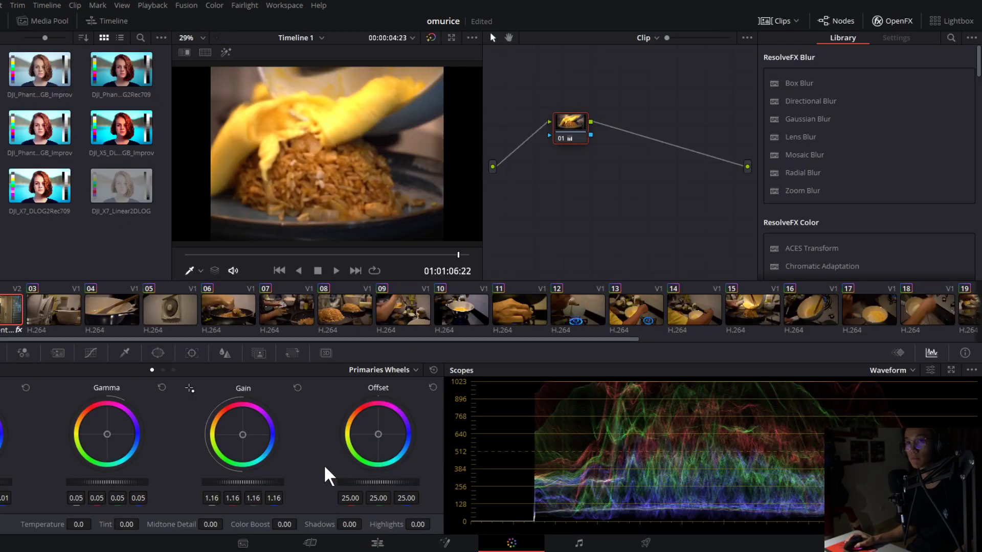
pyautogui.scroll(5, 66, 153)
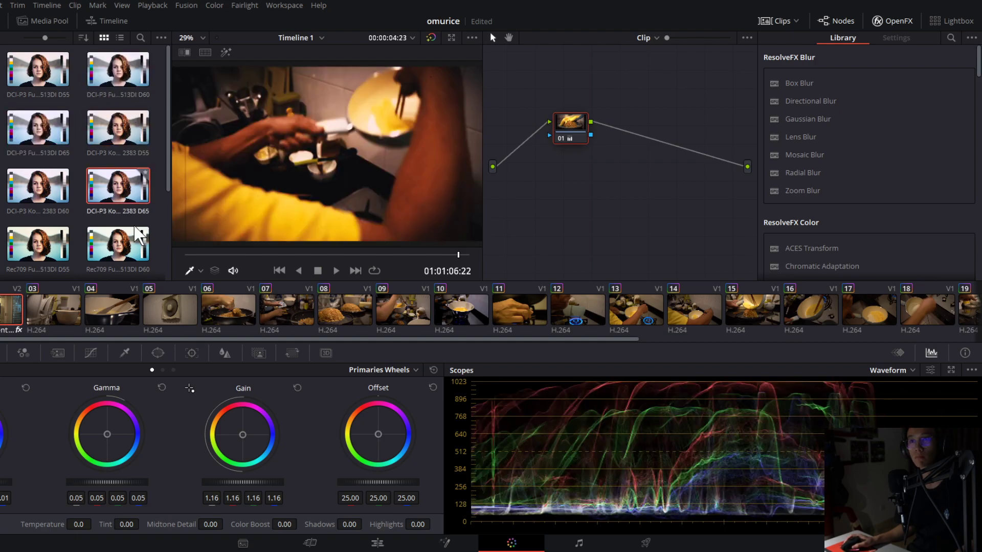
pyautogui.scroll(-2, 77, 240)
pyautogui.scroll(-1, 67, 243)
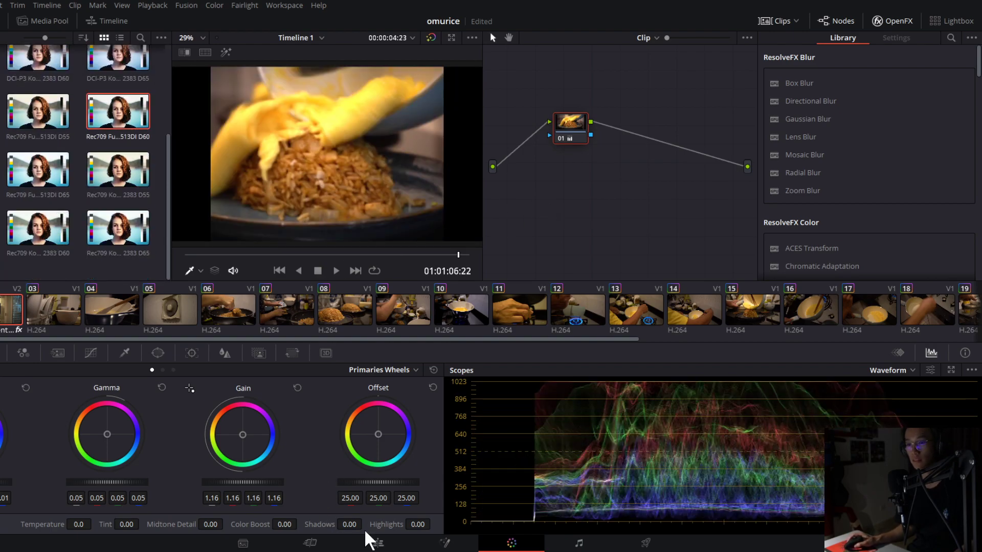
pyautogui.click(378, 541)
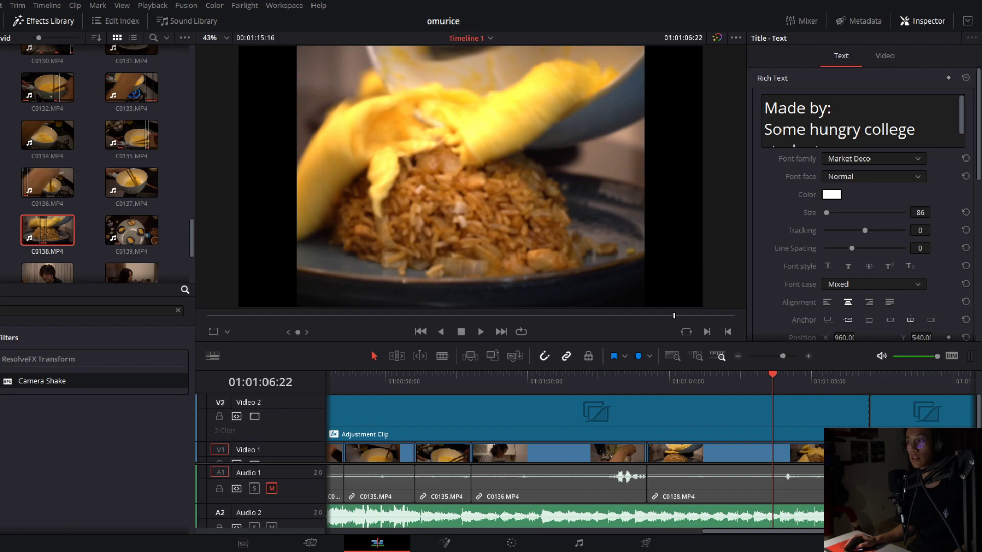
# Play the last part of the video from the C0135 shots through the closing titles, and return to the timeline's start.
pyautogui.click(411, 379)
pyautogui.press('space')
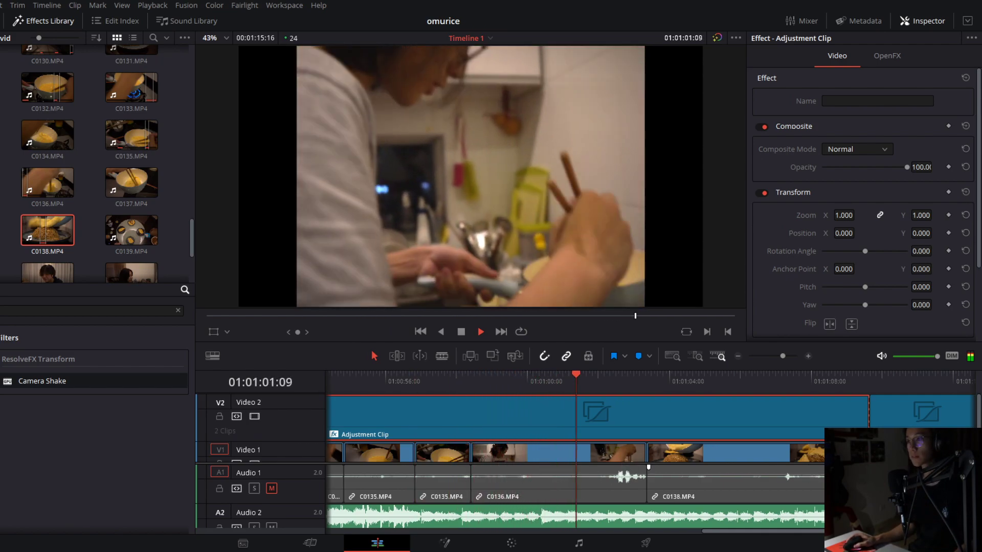
pyautogui.hotkey('ctrl', 'shift', 'a')
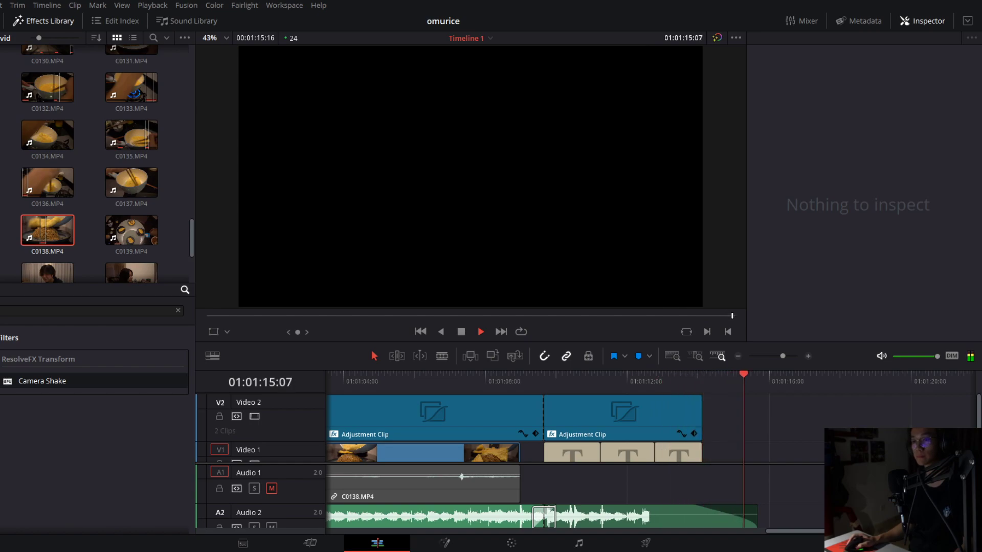
pyautogui.press('Home')
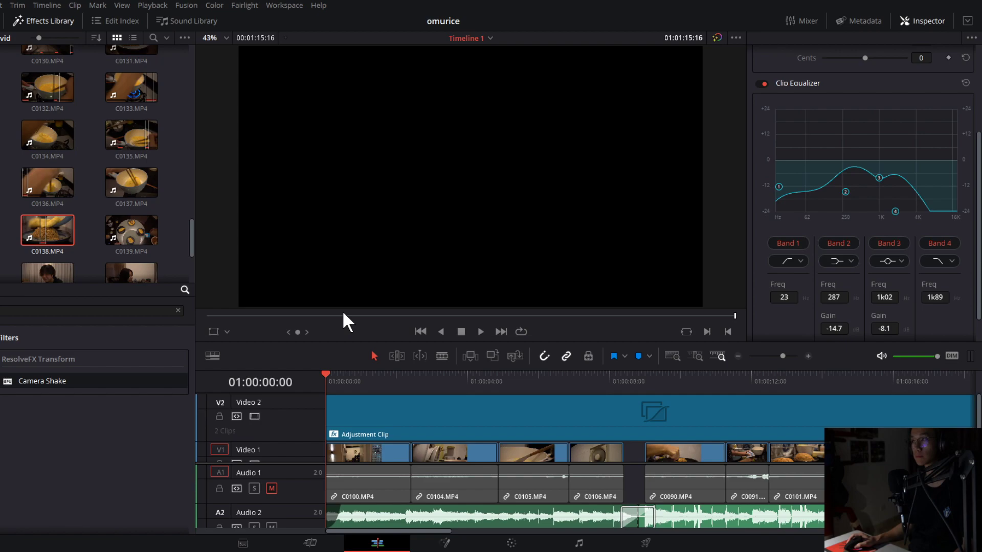
# Clear the effects search and review the opening of the video from 01:00:00:00 to 01:00:15:08.
pyautogui.click(177, 310)
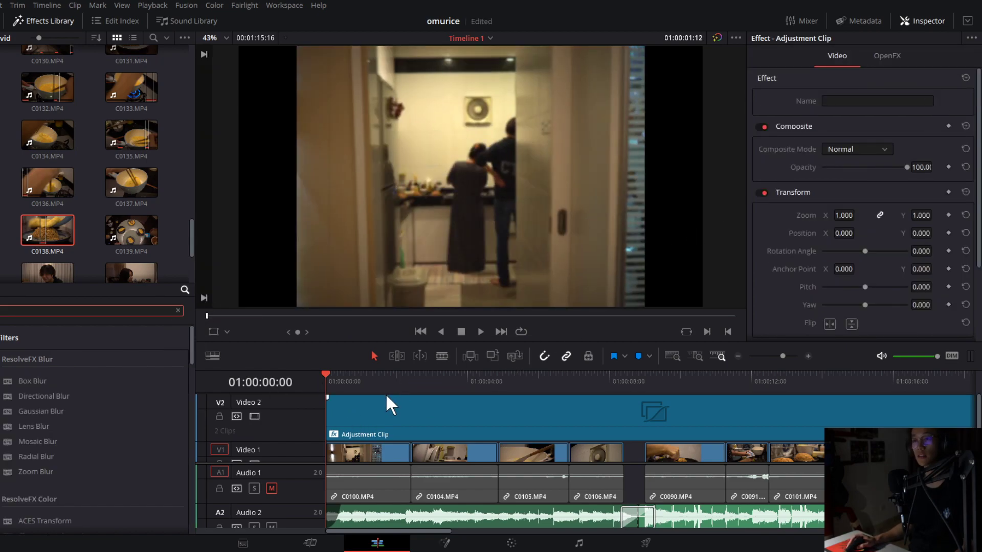
pyautogui.click(325, 377)
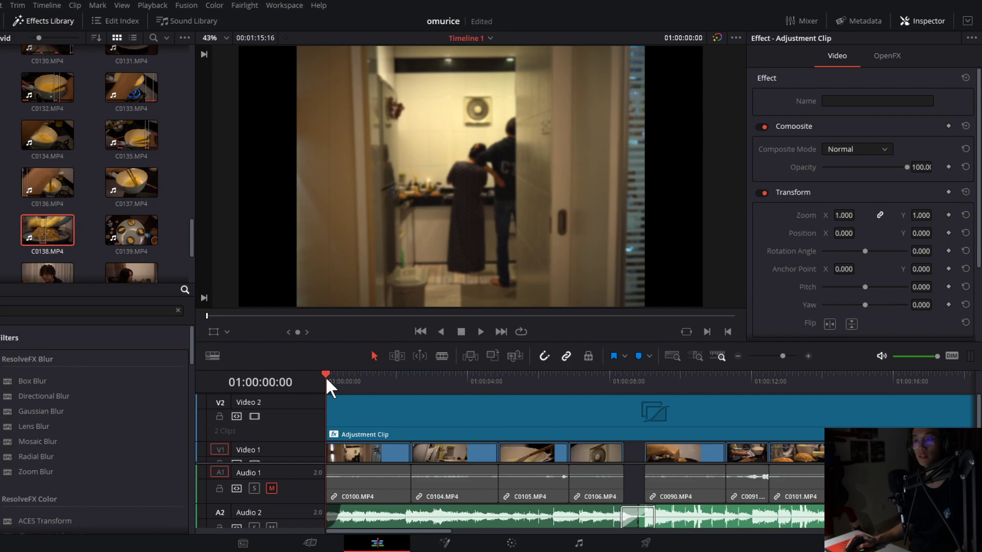
pyautogui.press('space')
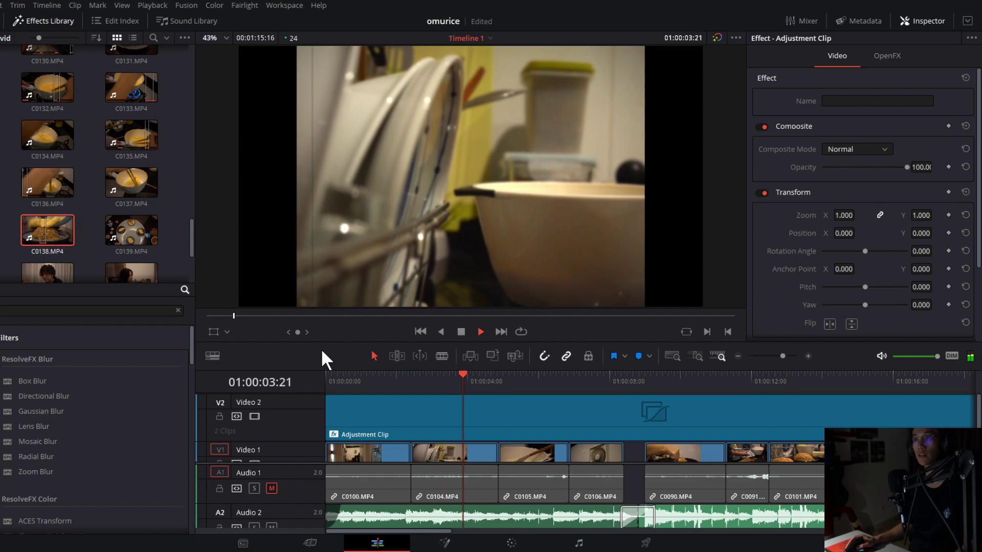
pyautogui.press('space')
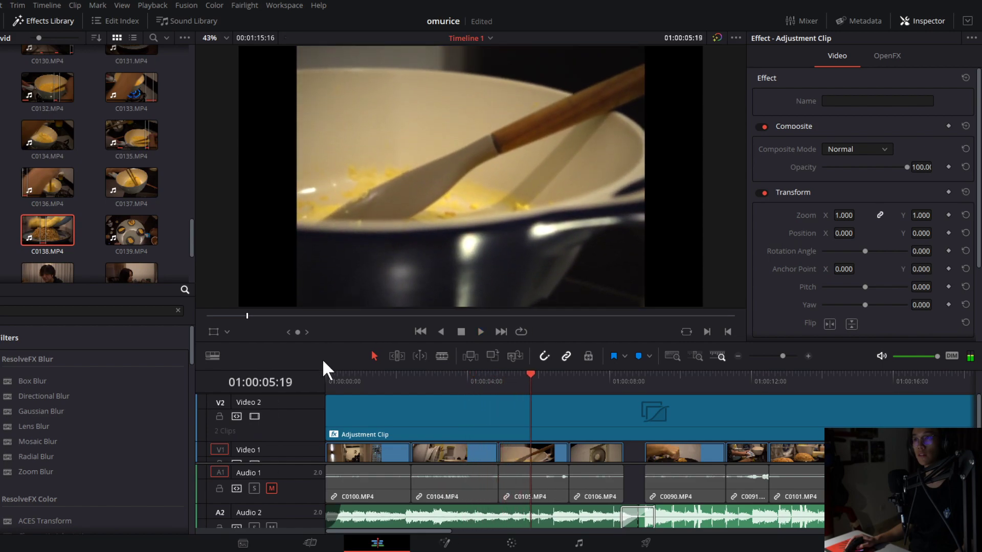
pyautogui.press('space')
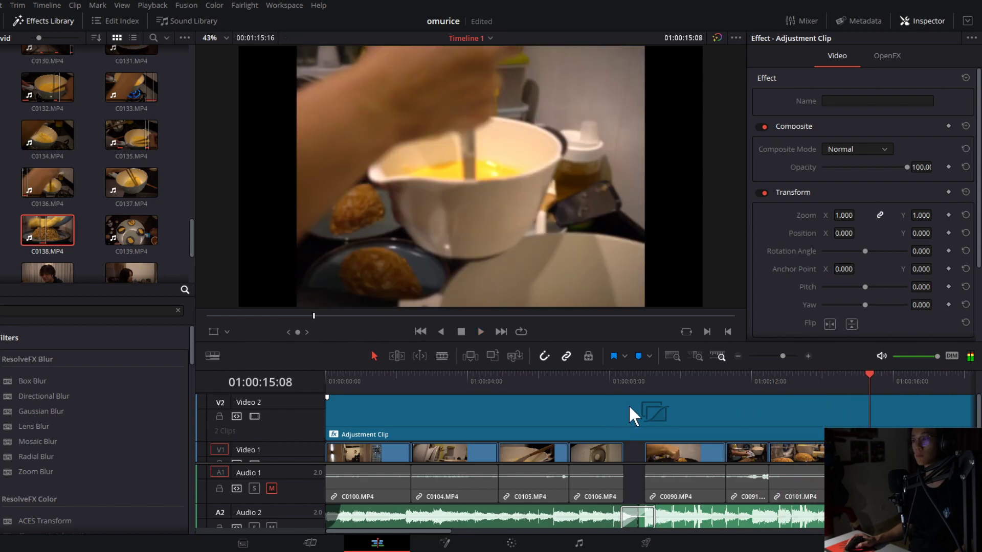
# Split the adjustment clip at 01:00:08:10, where the C0106 shot ends.
pyautogui.click(625, 387)
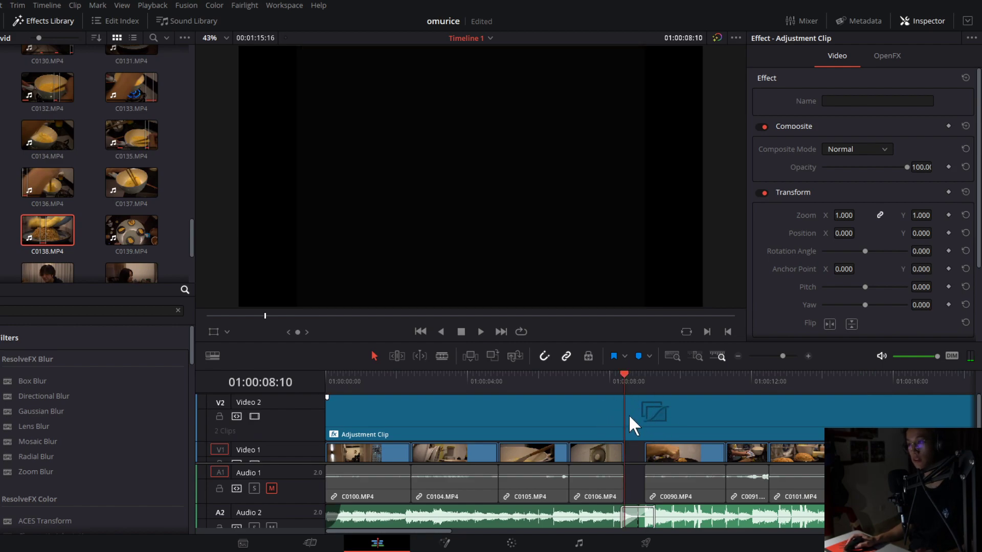
pyautogui.hotkey('ctrl', 'b')
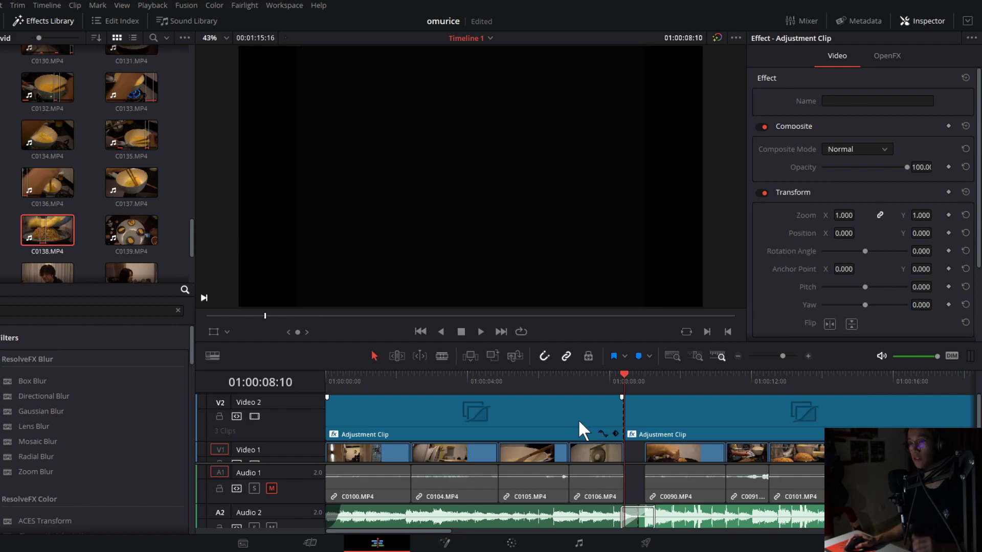
# Show the Camera Shake settings of the opening adjustment section and play the doorway shot to judge the shake.
pyautogui.click(494, 396)
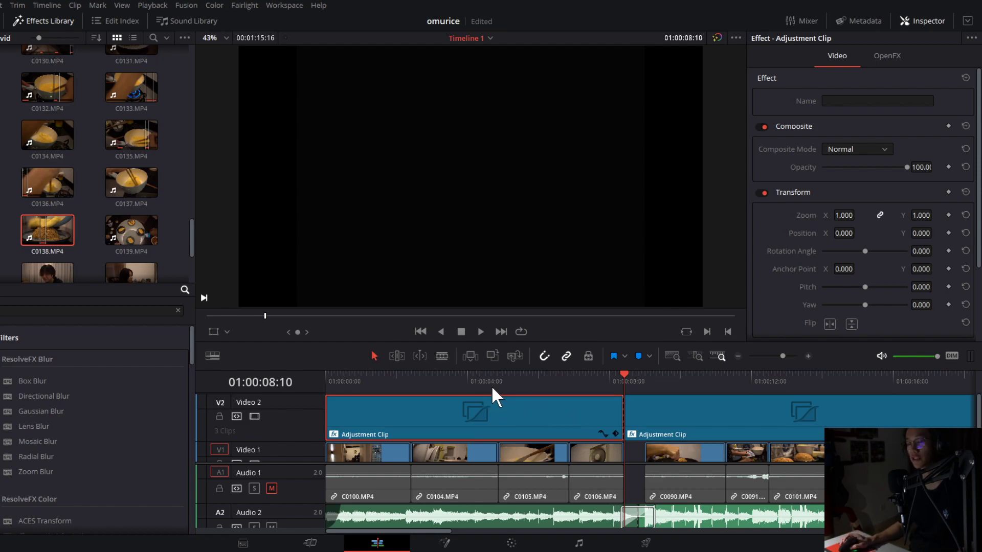
pyautogui.click(476, 376)
pyautogui.click(890, 53)
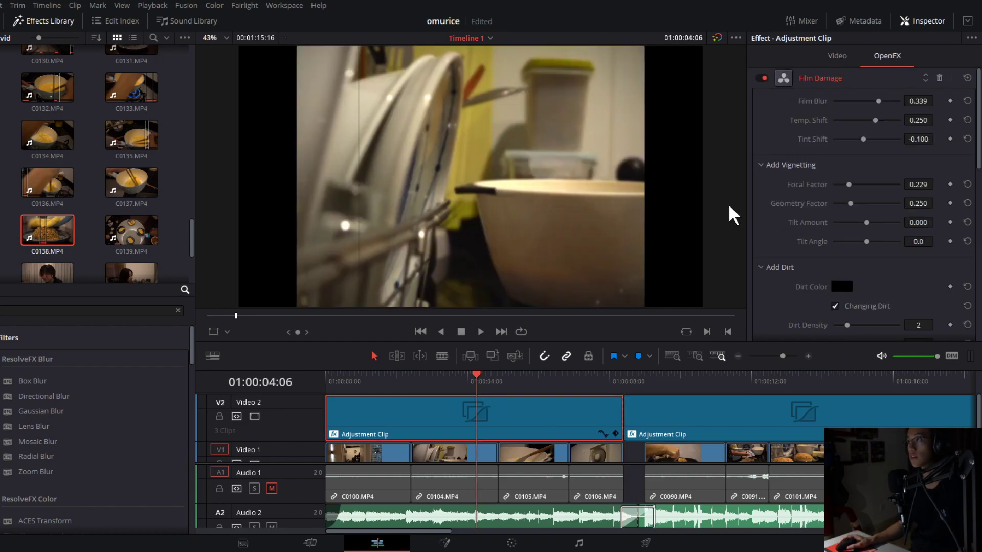
pyautogui.click(353, 383)
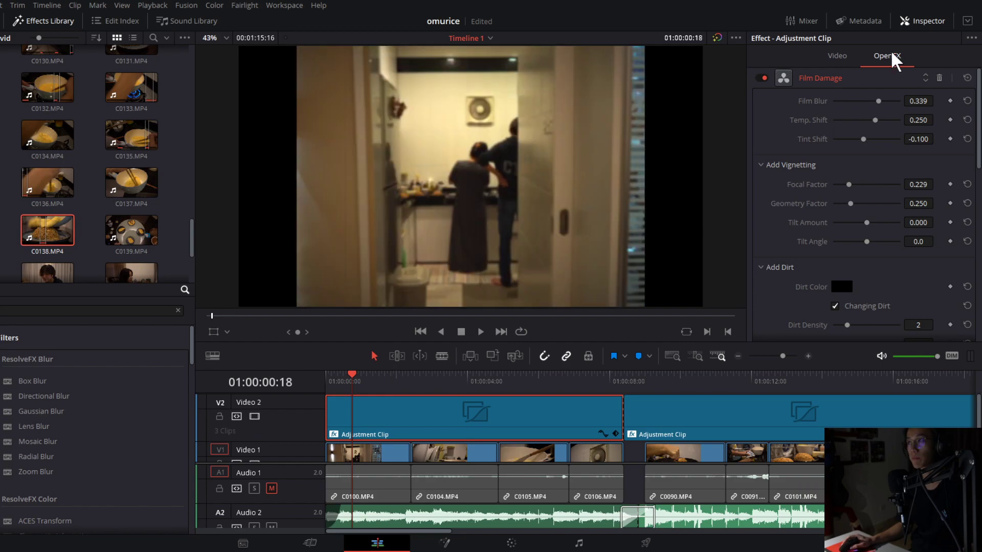
pyautogui.click(815, 77)
pyautogui.click(821, 98)
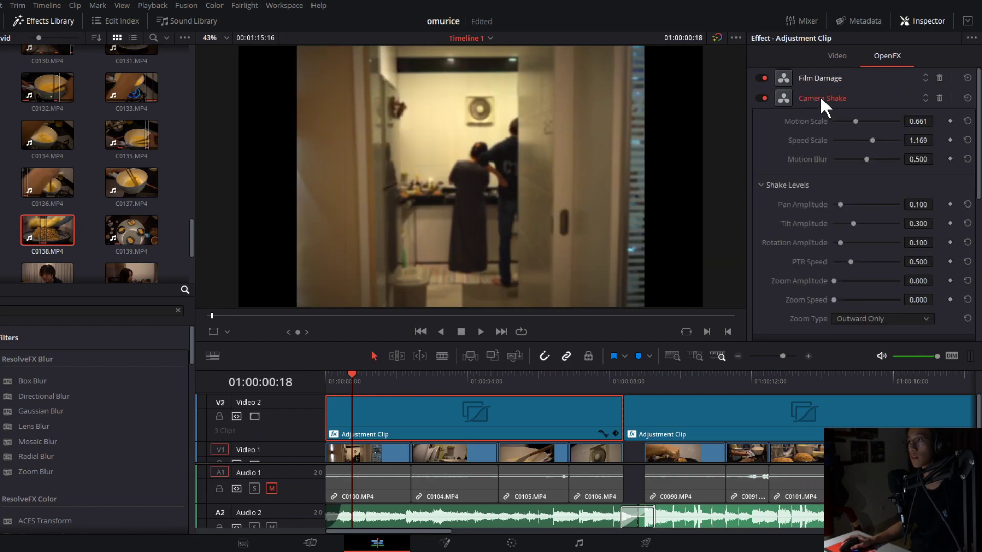
pyautogui.click(337, 379)
pyautogui.press('space')
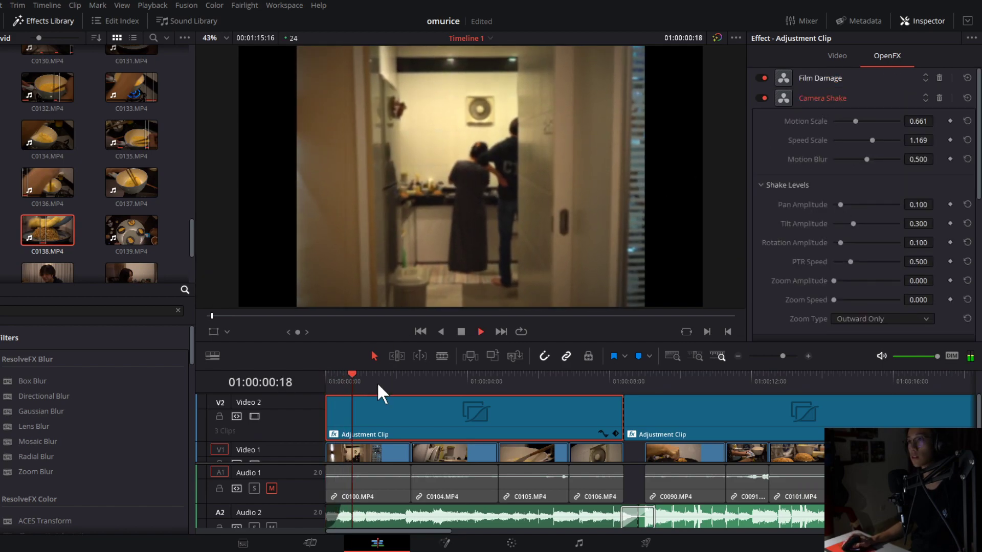
pyautogui.press('space')
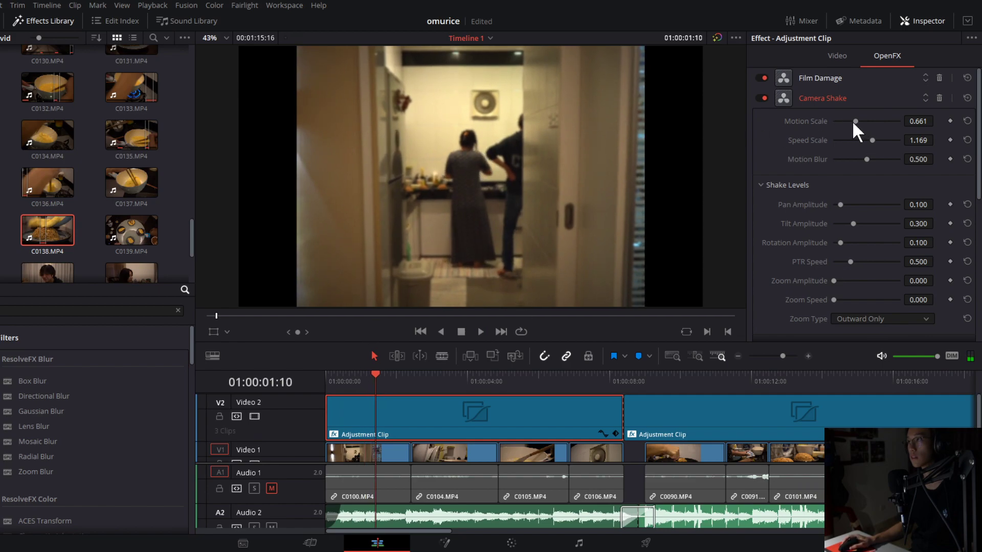
# Set the Camera Shake Speed Scale of the opening adjustment section to 0.678 and play on to 01:00:11:07.
pyautogui.moveTo(864, 139); pyautogui.dragTo(860, 142)
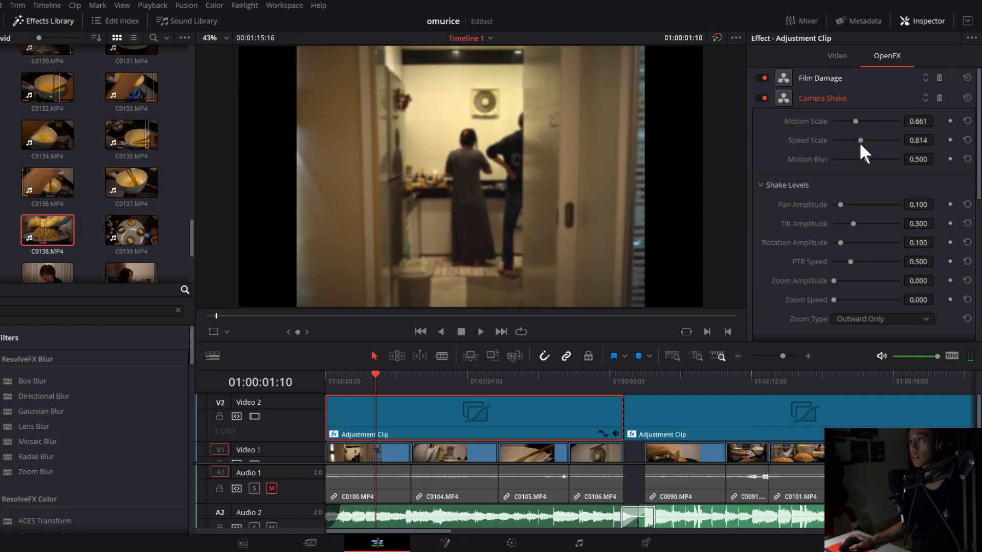
pyautogui.press('space')
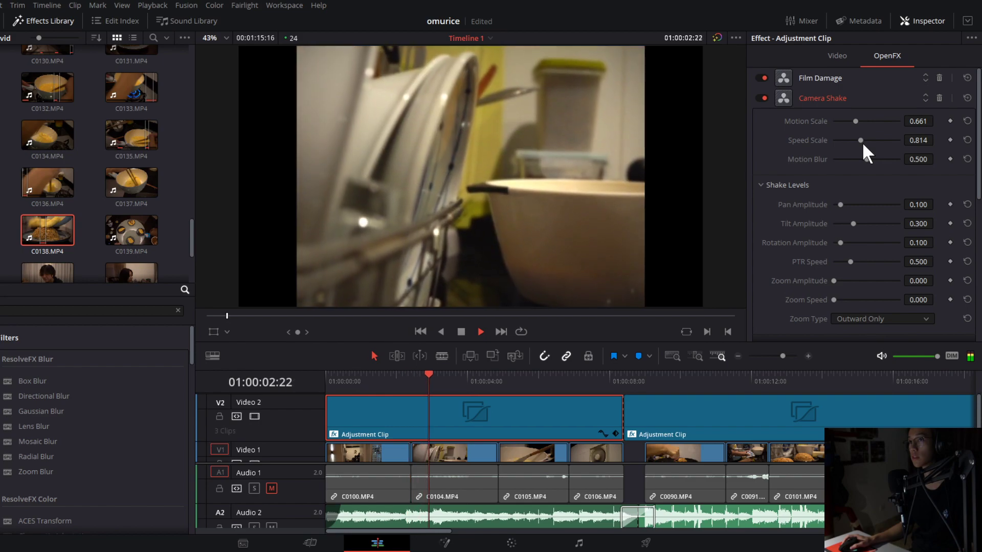
pyautogui.press('space')
pyautogui.moveTo(857, 139); pyautogui.dragTo(856, 140)
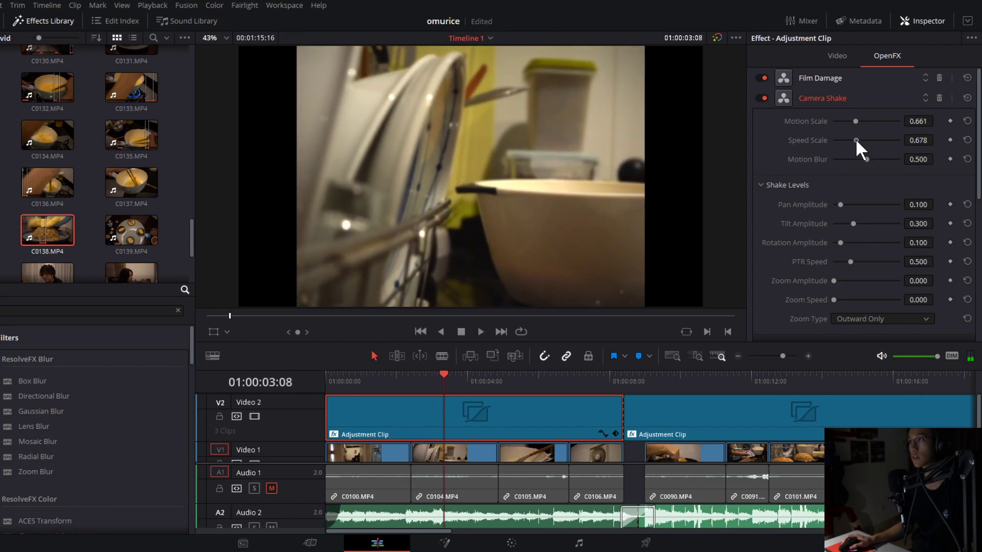
pyautogui.press('space')
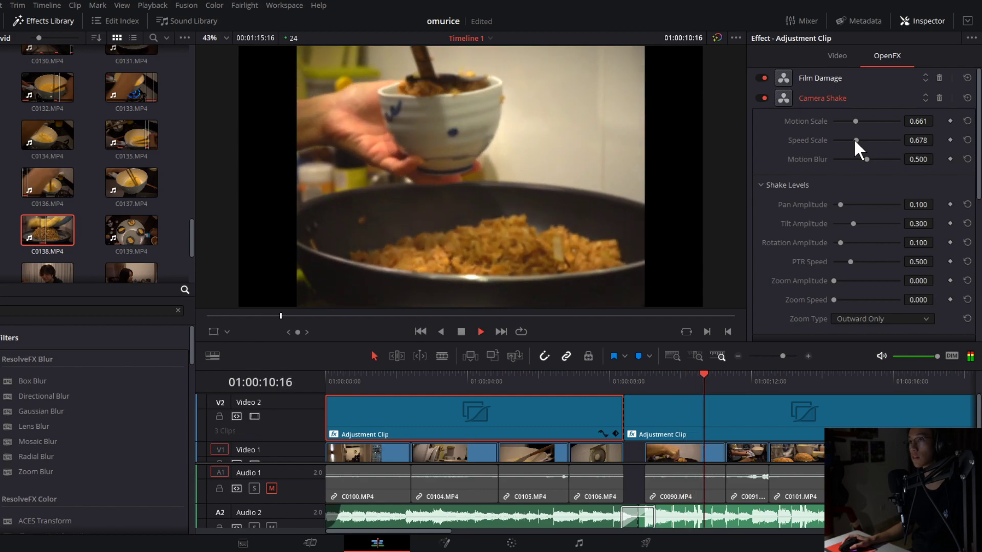
pyautogui.press('space')
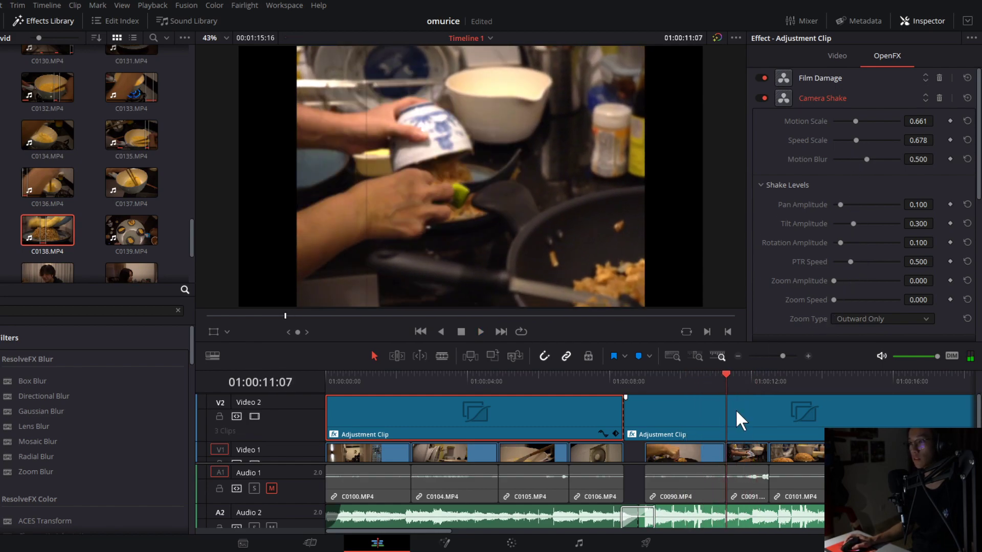
# Split the second adjustment section at 01:00:11:07, where the C0091 shot starts, and review the following shots up to 01:00:15:20.
pyautogui.click(738, 411)
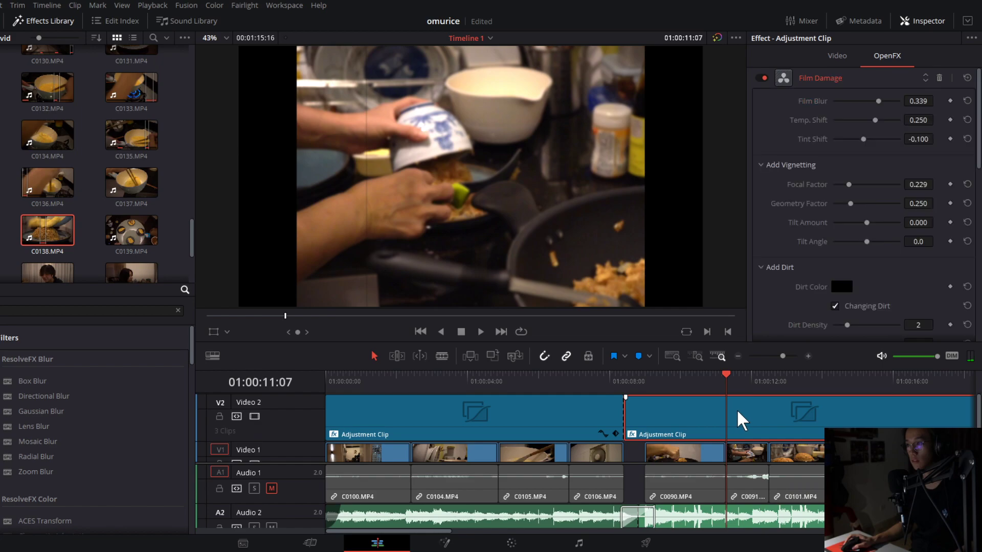
pyautogui.hotkey('ctrl', 'b')
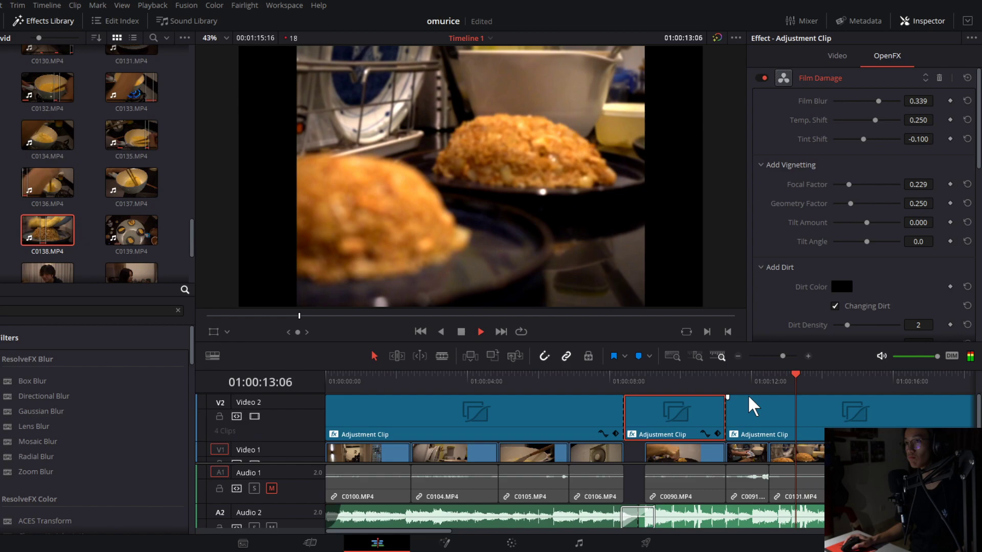
pyautogui.press('space')
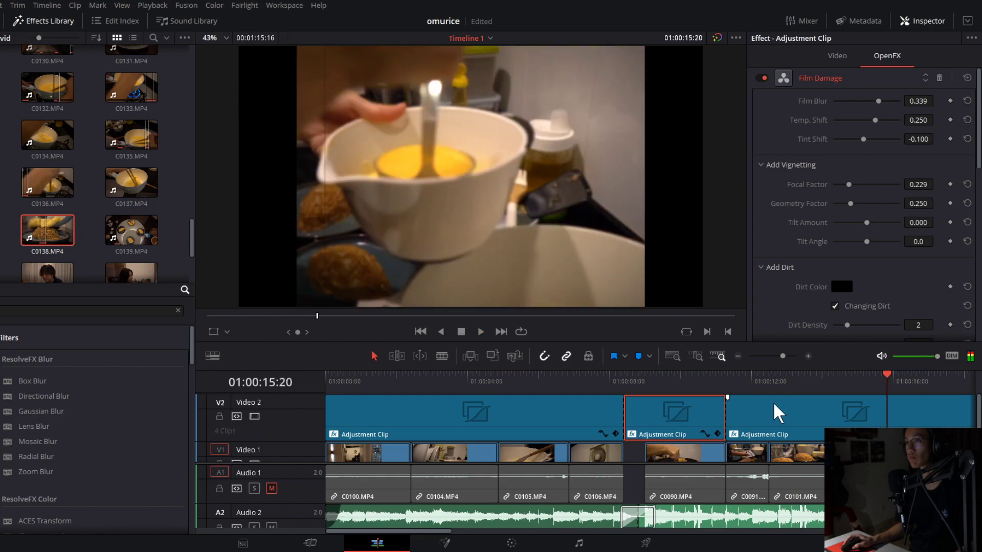
pyautogui.press('Up')
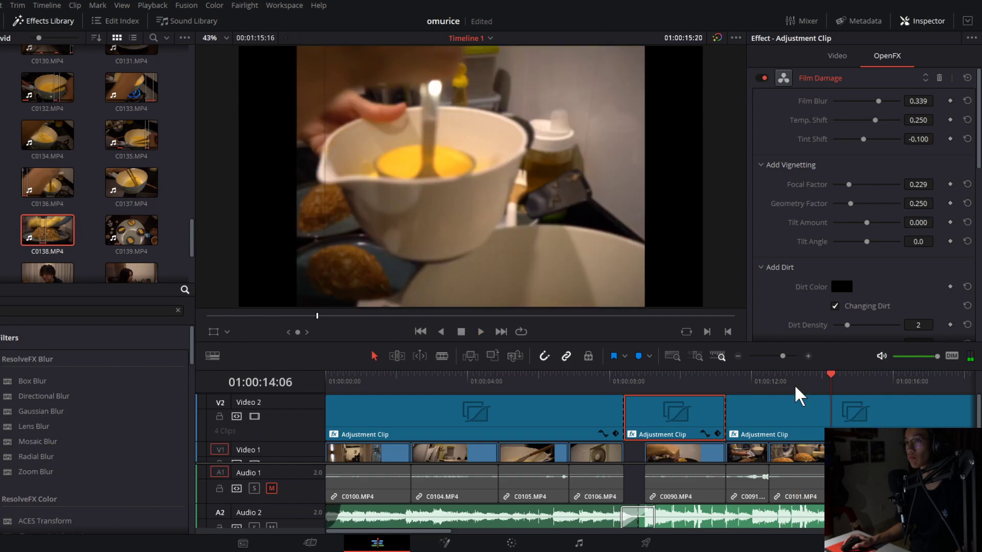
# Play through the pouring shot and split the adjustment clip at 01:00:14:06, where the C0101 shot ends.
pyautogui.press('space')
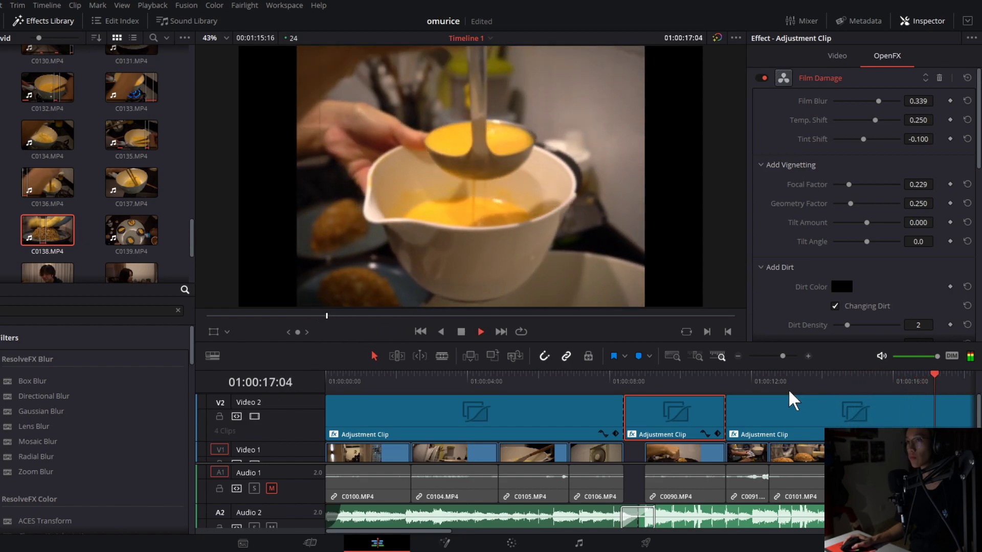
pyautogui.press('space')
pyautogui.click(821, 381)
pyautogui.moveTo(823, 388); pyautogui.dragTo(832, 390)
pyautogui.click(834, 414)
pyautogui.hotkey('ctrl', 'b')
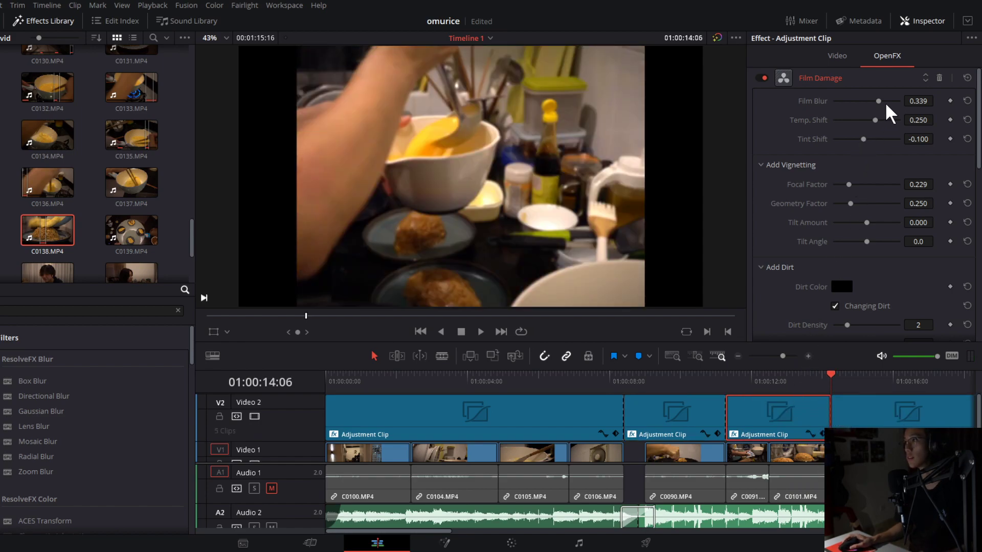
# Try a Film Damage Temp. Shift of -0.051 on the adjustment section ending at 01:00:14:06, play it back, and restore the original value.
pyautogui.moveTo(859, 120); pyautogui.dragTo(865, 126)
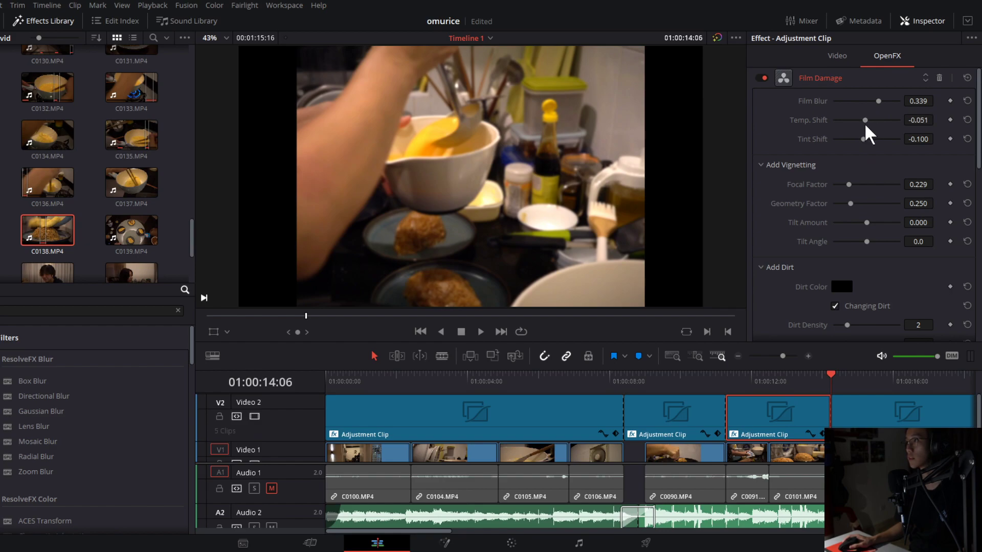
pyautogui.click(756, 386)
pyautogui.press('space')
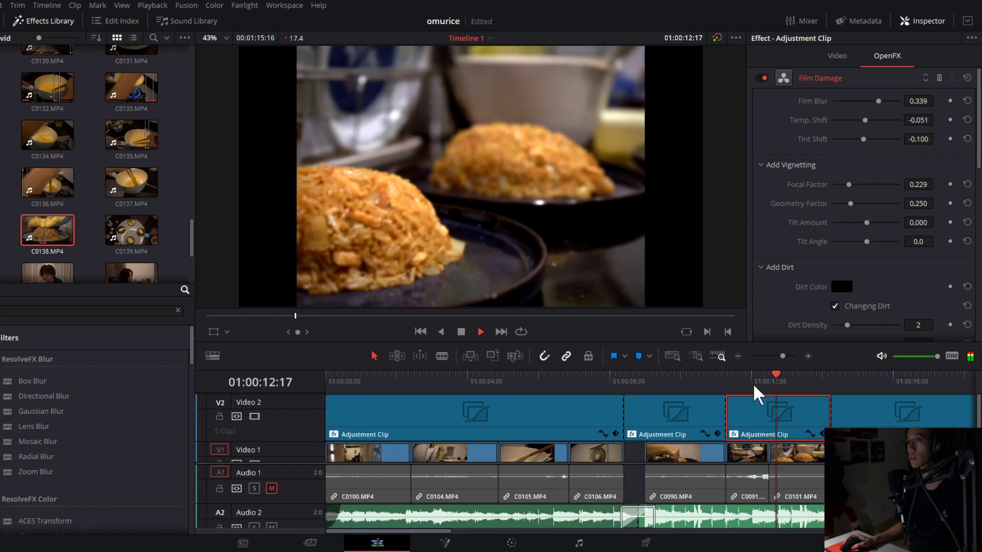
pyautogui.press('space')
pyautogui.click(739, 381)
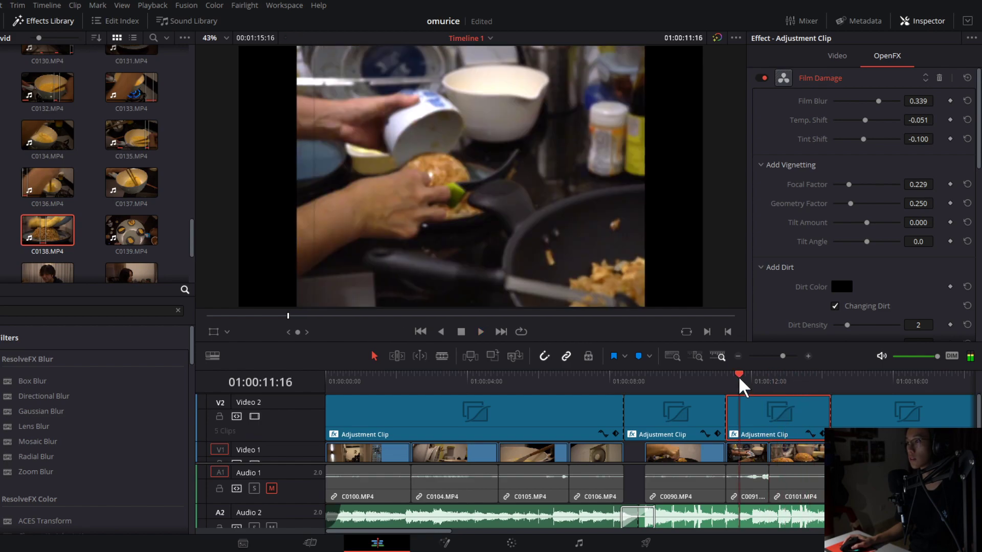
pyautogui.click(728, 381)
pyautogui.press('space')
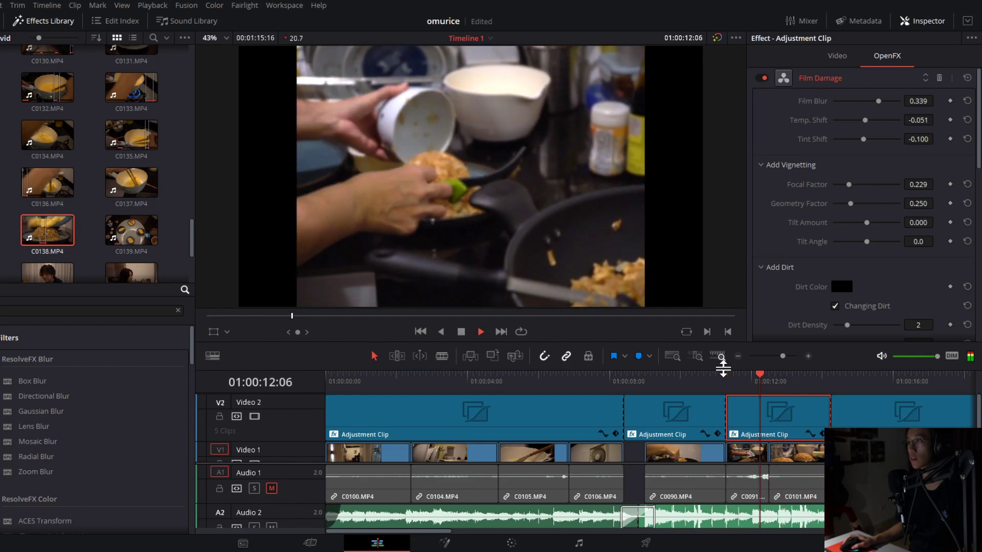
pyautogui.press('space')
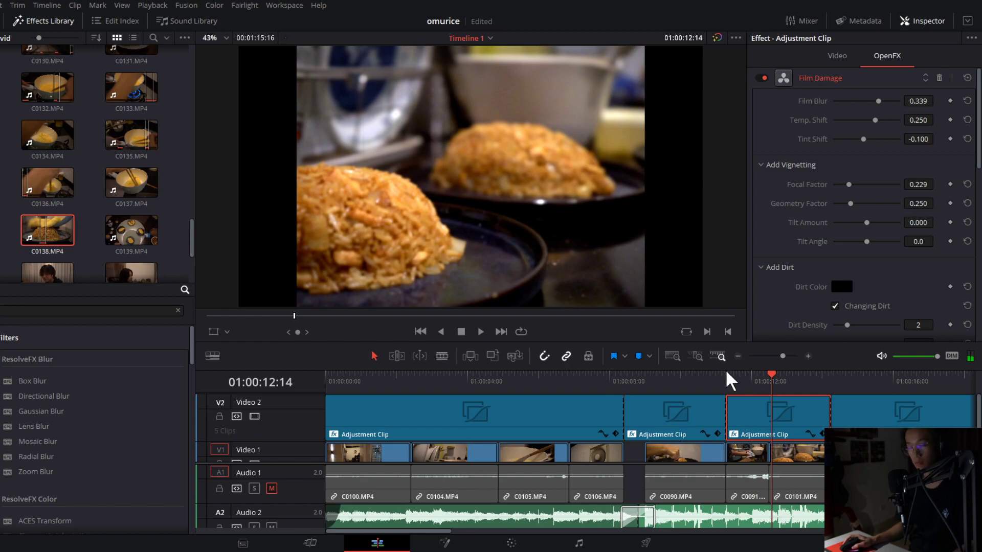
pyautogui.doubleClick(825, 119)
# Set the Camera Shake Speed Scale of the adjustment section ending at 01:00:14:06 to 0.763 and play the section.
pyautogui.click(825, 79)
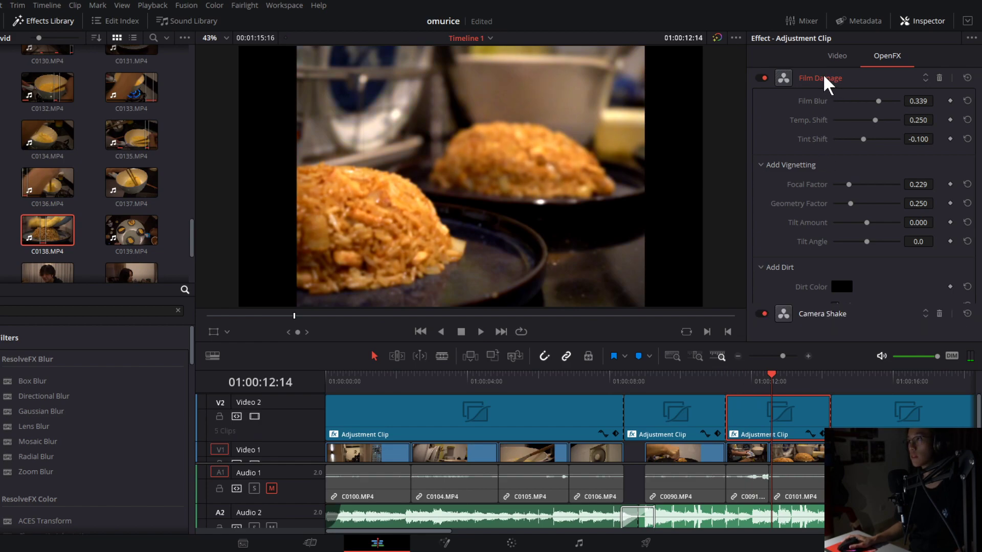
pyautogui.click(823, 99)
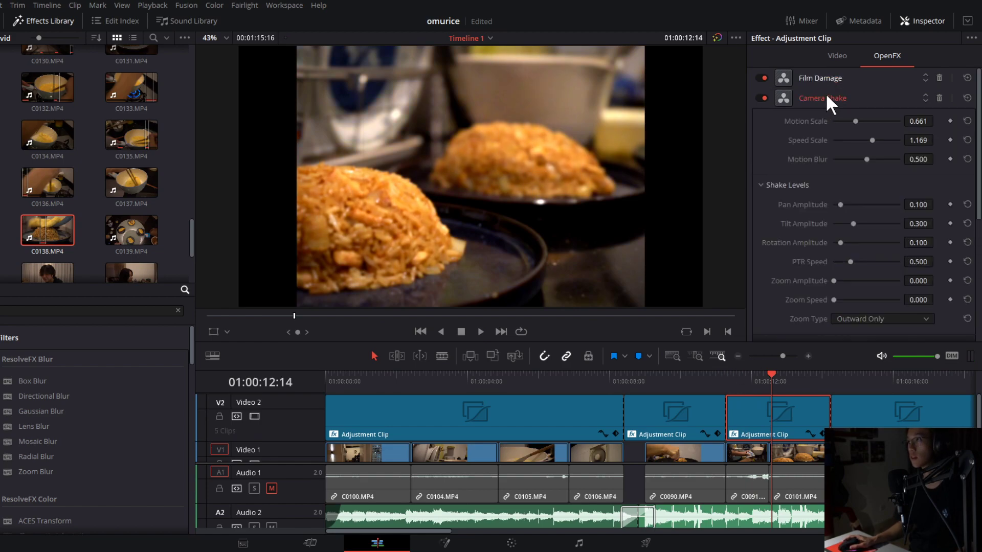
pyautogui.moveTo(863, 144); pyautogui.dragTo(857, 141)
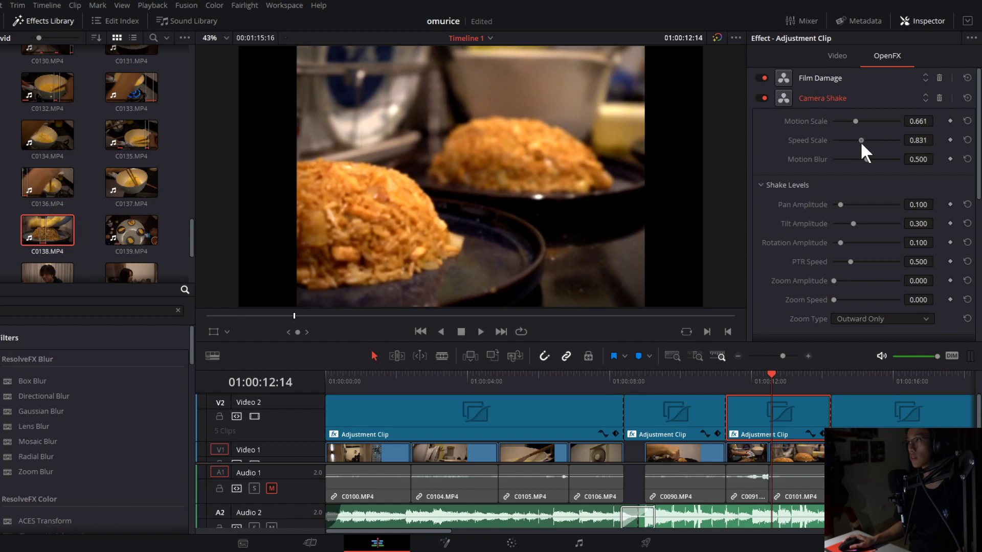
pyautogui.click(730, 373)
pyautogui.press('space')
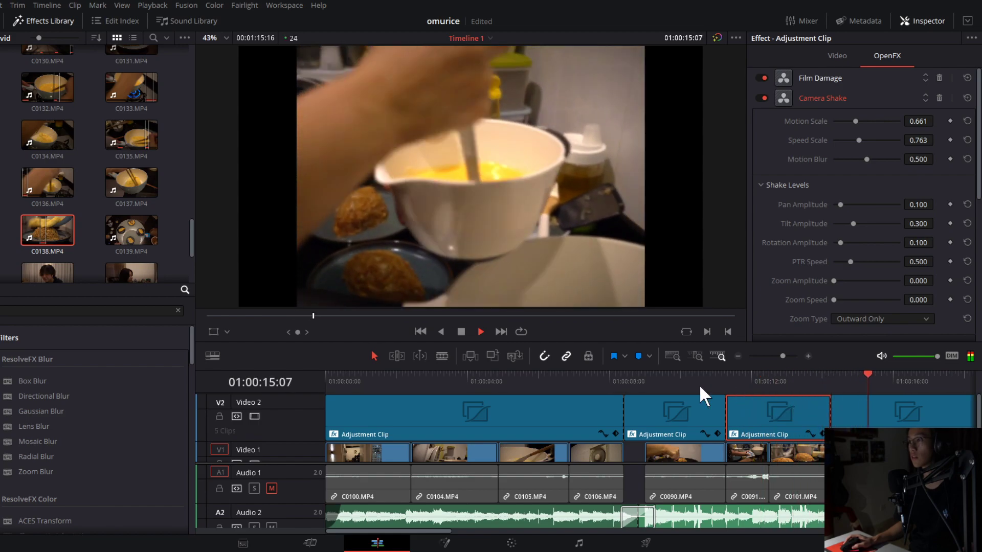
# Review the following shots and split the adjustment clip at 01:00:48:00, where the C0132 shot starts.
pyautogui.click(654, 379)
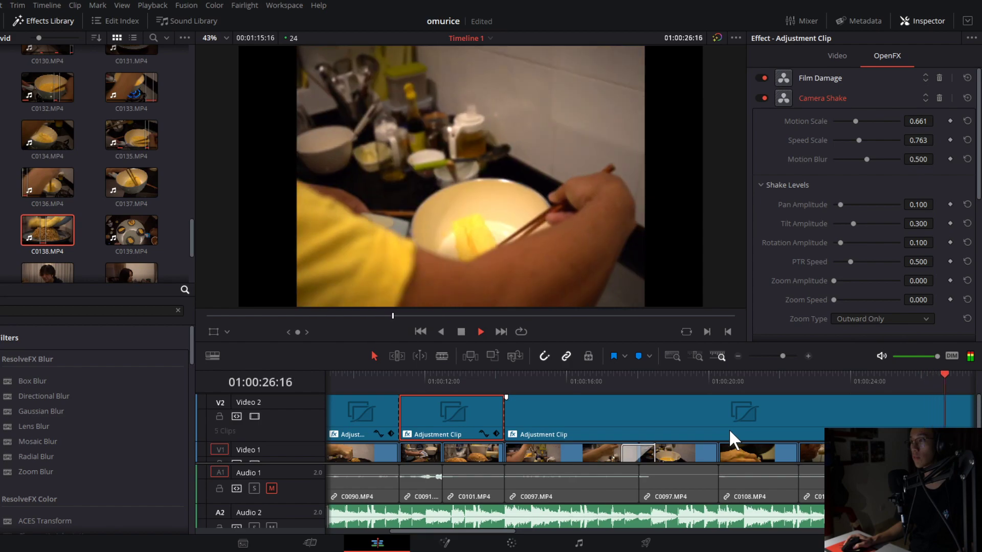
pyautogui.moveTo(812, 377); pyautogui.dragTo(846, 384)
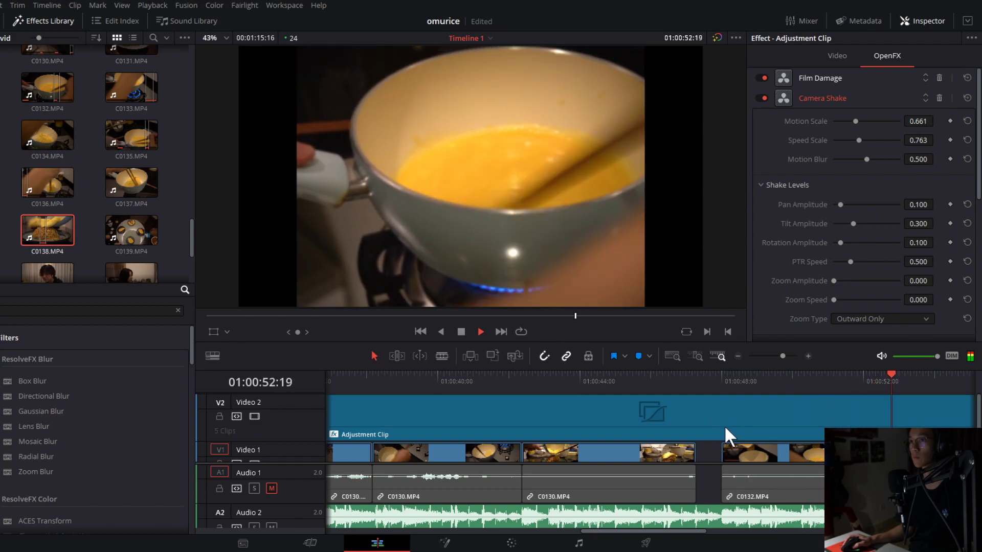
pyautogui.press('Up')
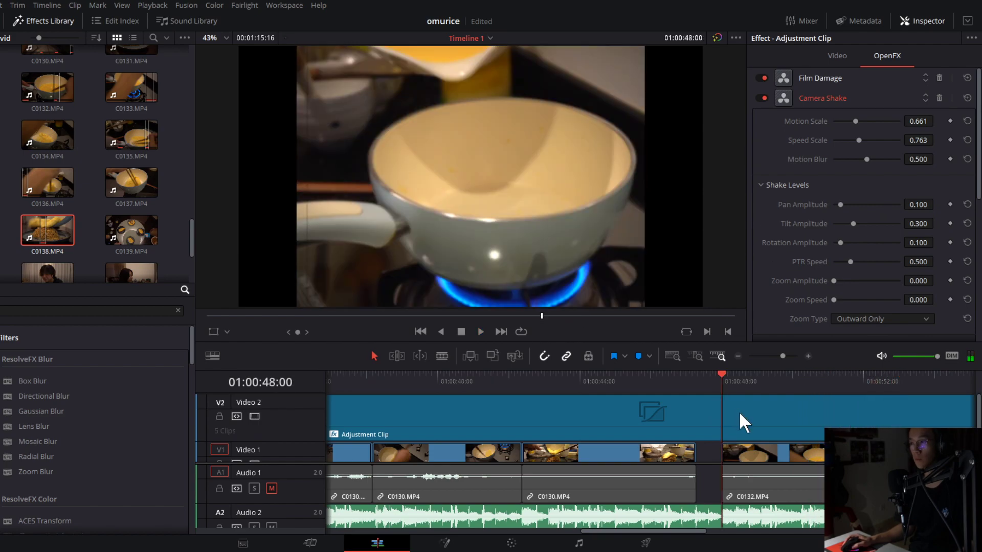
pyautogui.hotkey('ctrl', 'b')
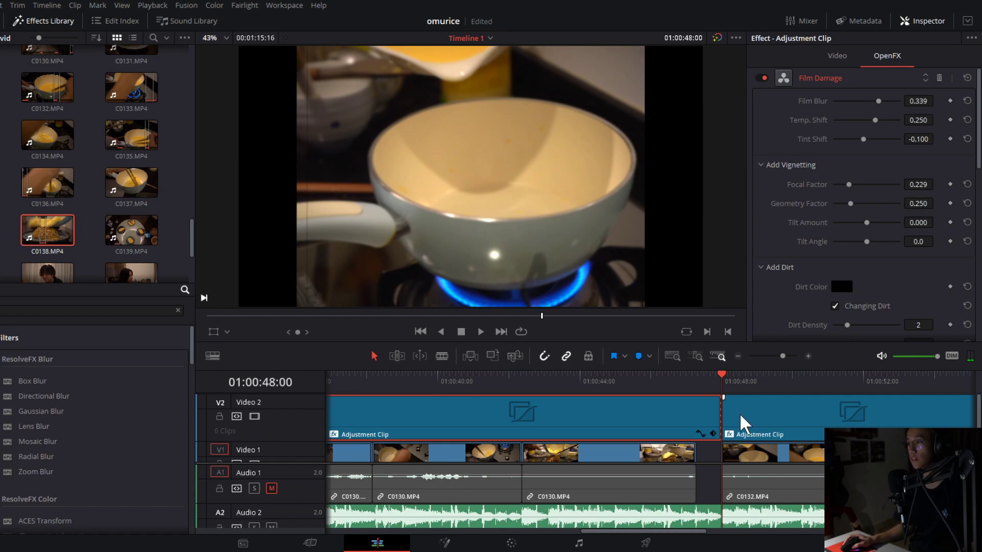
# Play the pan shots from 01:00:48:00 and split the adjustment clip at 01:00:58:10, where the C0136 shot starts.
pyautogui.click(741, 422)
pyautogui.press('space')
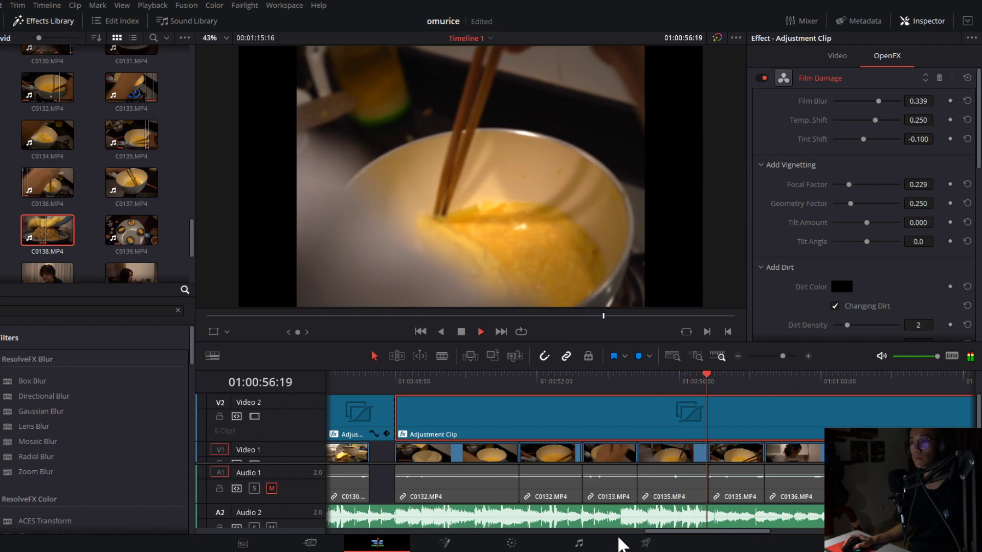
pyautogui.press('space')
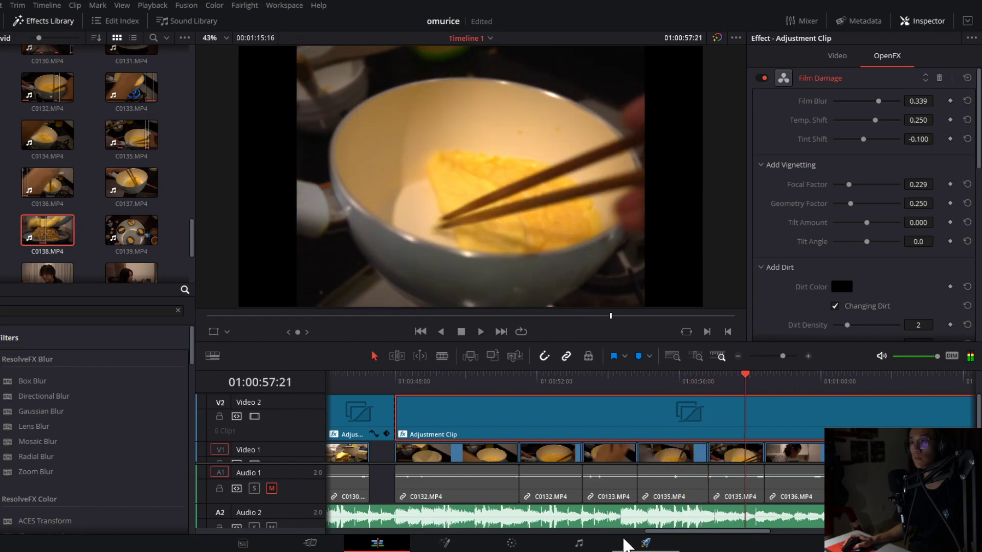
pyautogui.click(764, 377)
pyautogui.hotkey('ctrl', 'b')
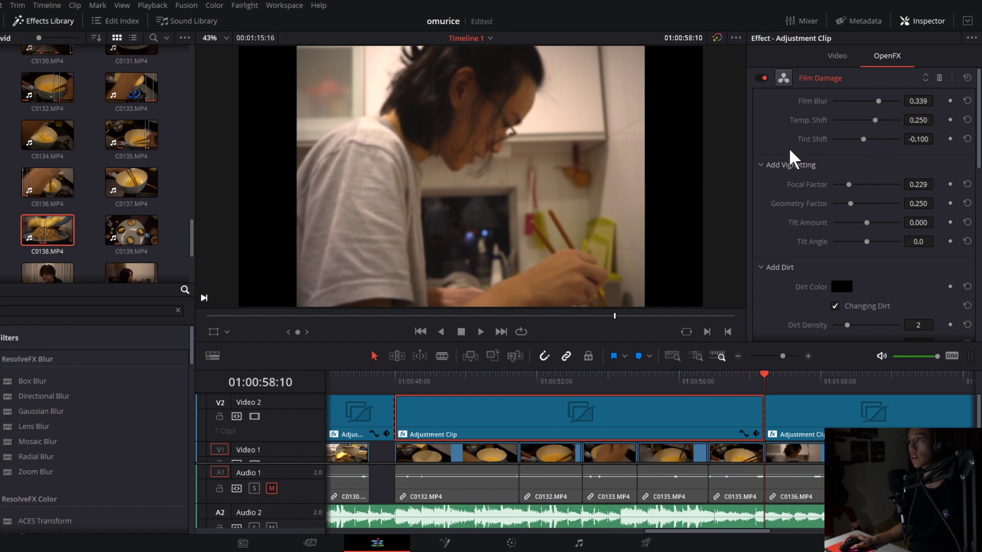
# Set Camera Shake Speed Scale to 0.847 and Motion Scale to 0.881 for the section from 01:00:48:00 to 01:00:58:10, and play to the end.
pyautogui.click(833, 77)
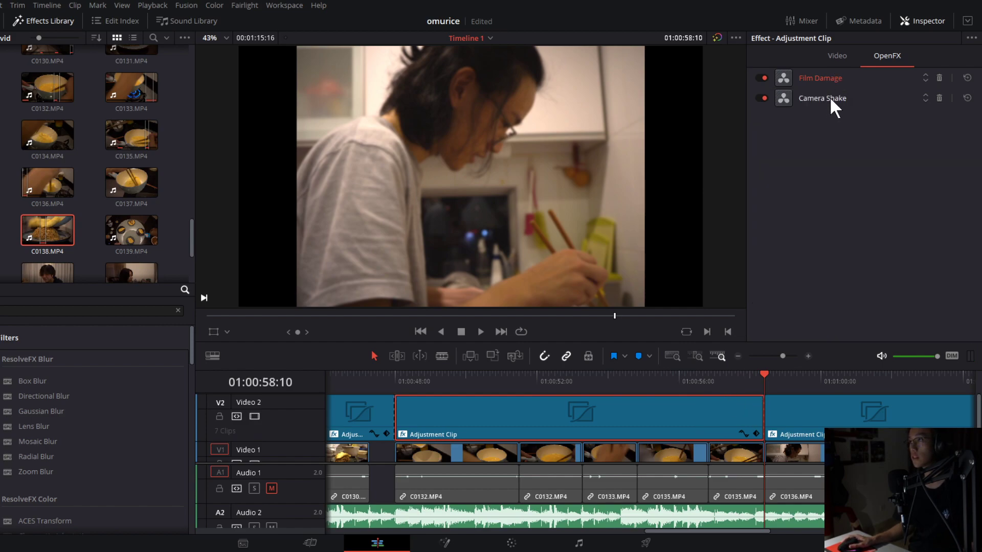
pyautogui.click(830, 96)
pyautogui.moveTo(866, 140); pyautogui.dragTo(857, 139)
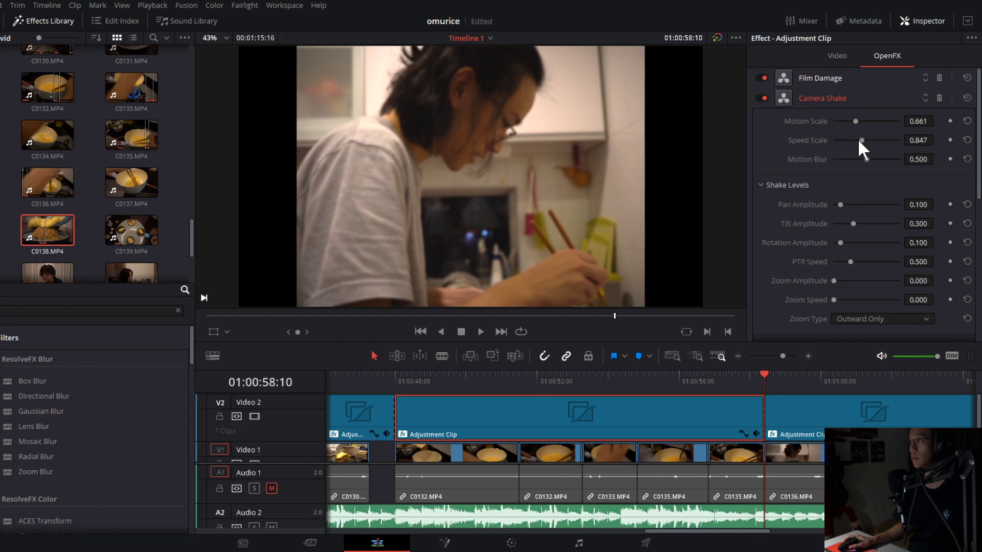
pyautogui.click(478, 371)
pyautogui.press('space')
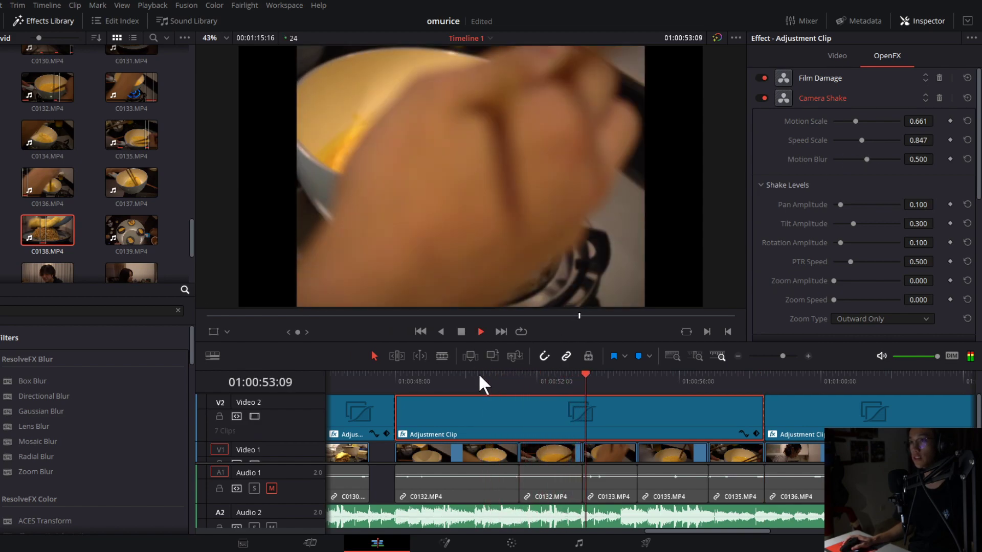
pyautogui.press('space')
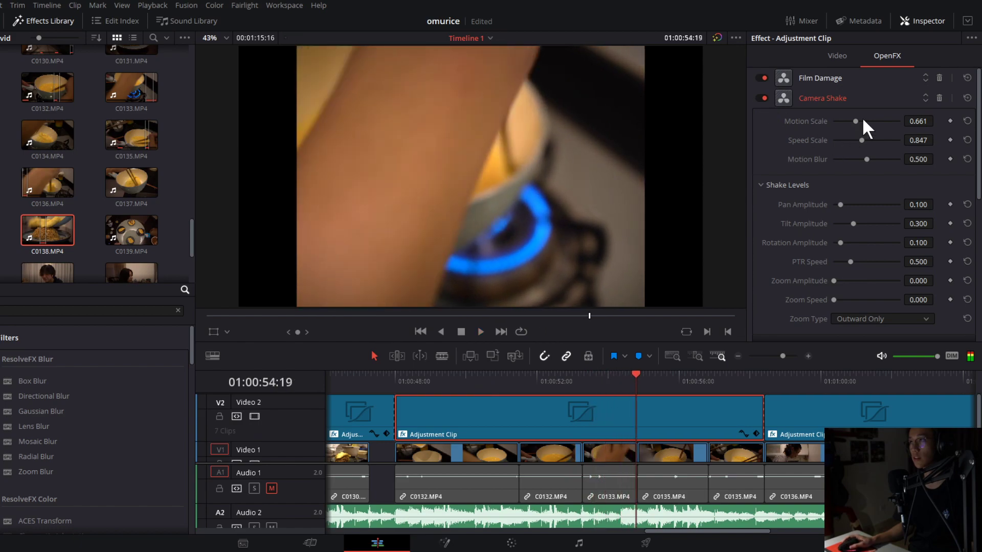
pyautogui.press('space')
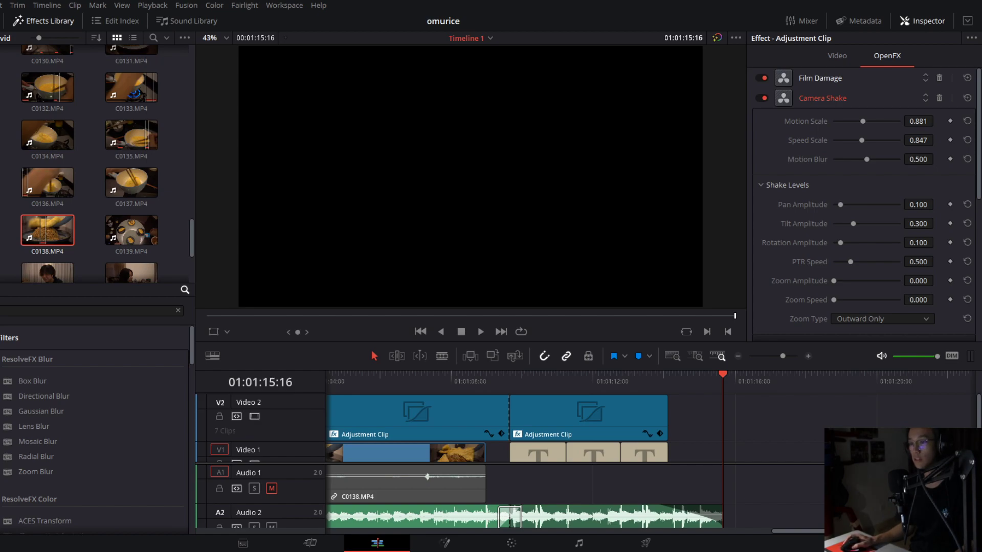
# Play the closing titles from 01:01:10:00 to check their film look.
pyautogui.click(521, 376)
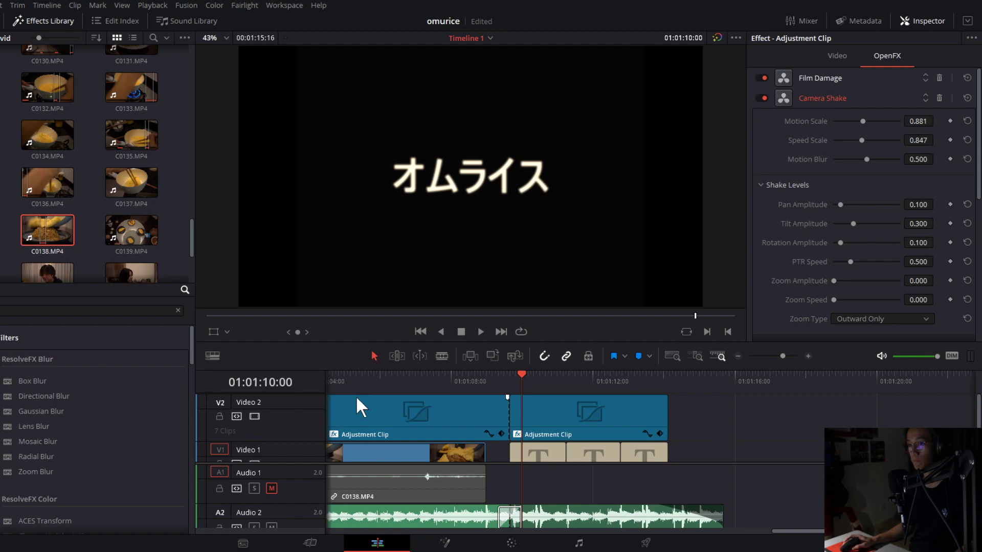
pyautogui.press('space')
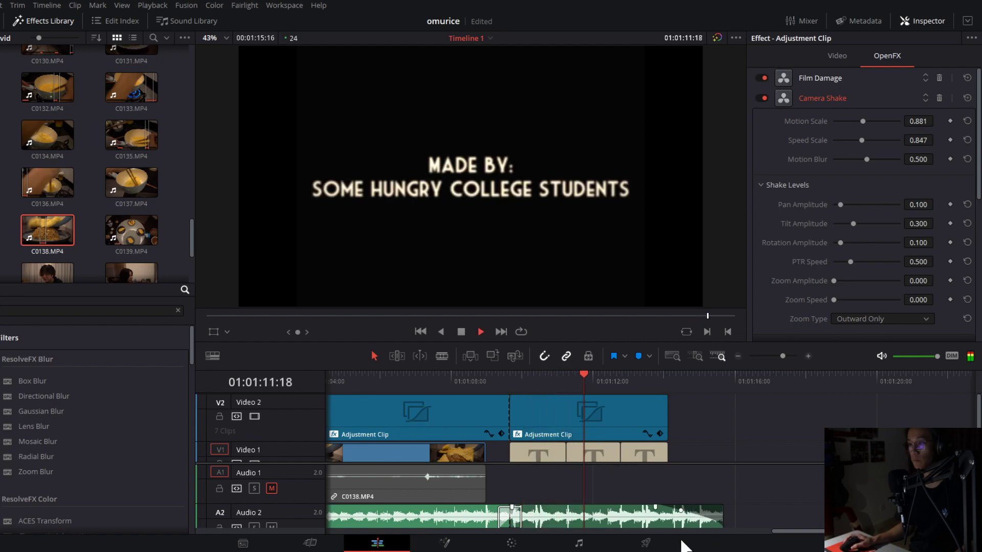
pyautogui.press('space')
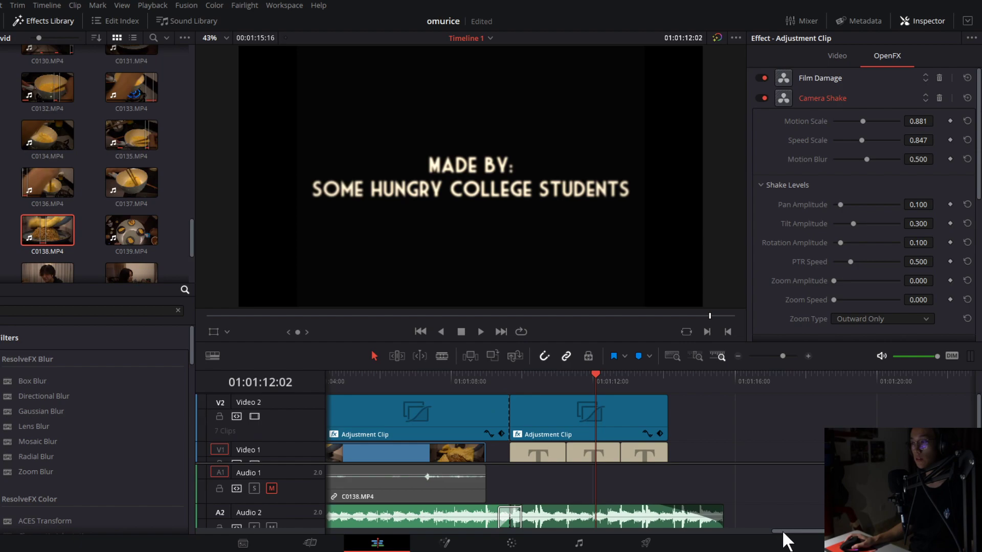
# Return to the start of the timeline and play the opening doorway shot to check its shake.
pyautogui.moveTo(784, 532); pyautogui.dragTo(298, 533)
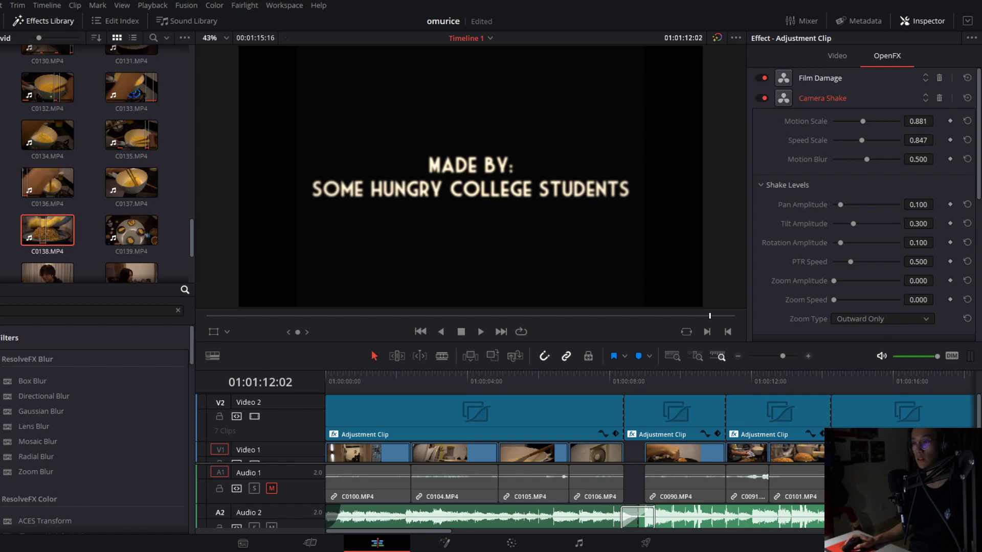
pyautogui.click(411, 387)
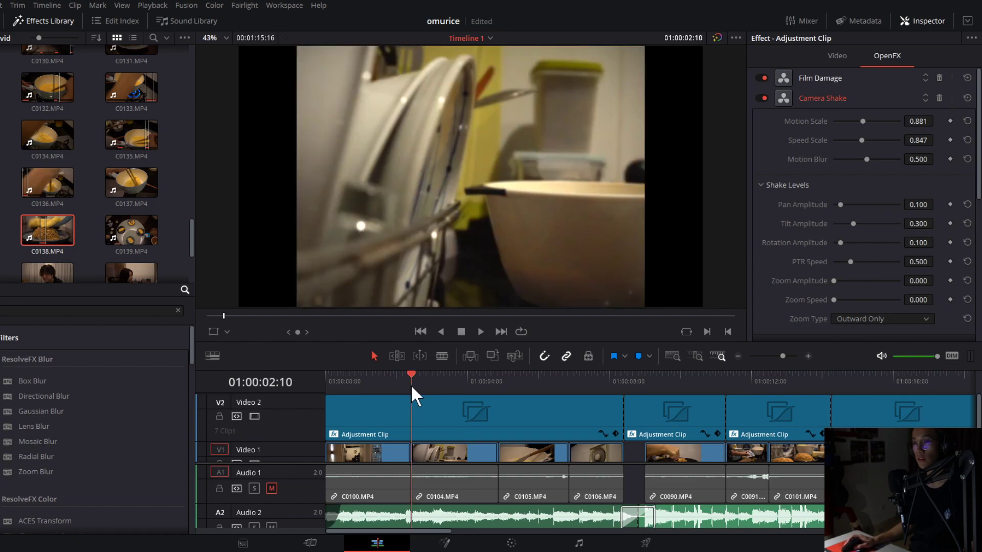
pyautogui.moveTo(408, 385); pyautogui.dragTo(327, 383)
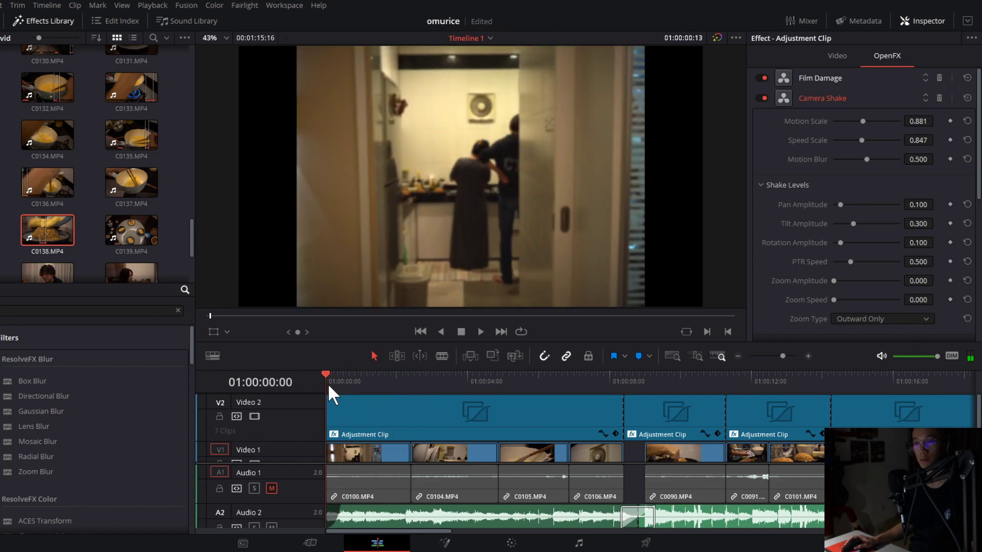
pyautogui.press('space')
pyautogui.press('space')
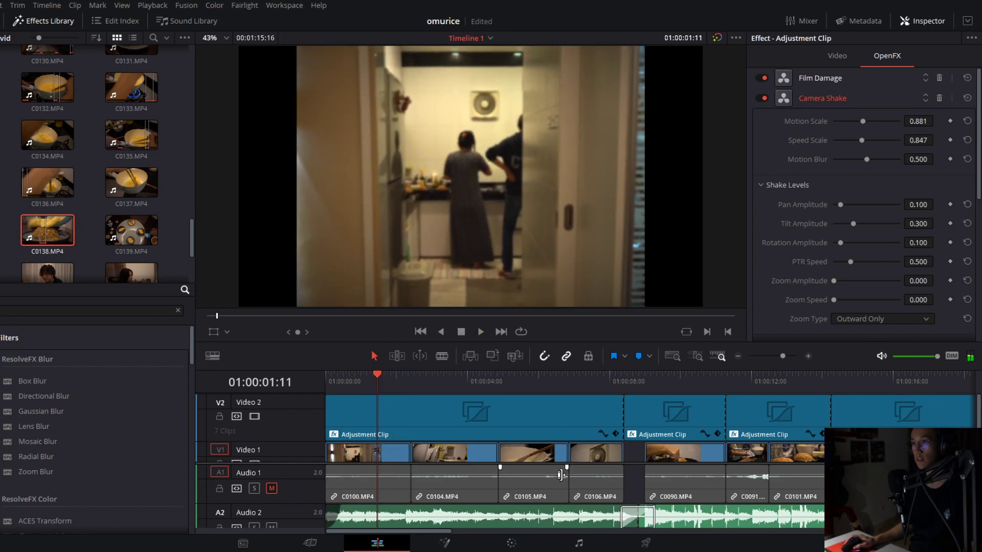
# Go to the delivery settings and name the export file Omurice 2.
pyautogui.click(663, 550)
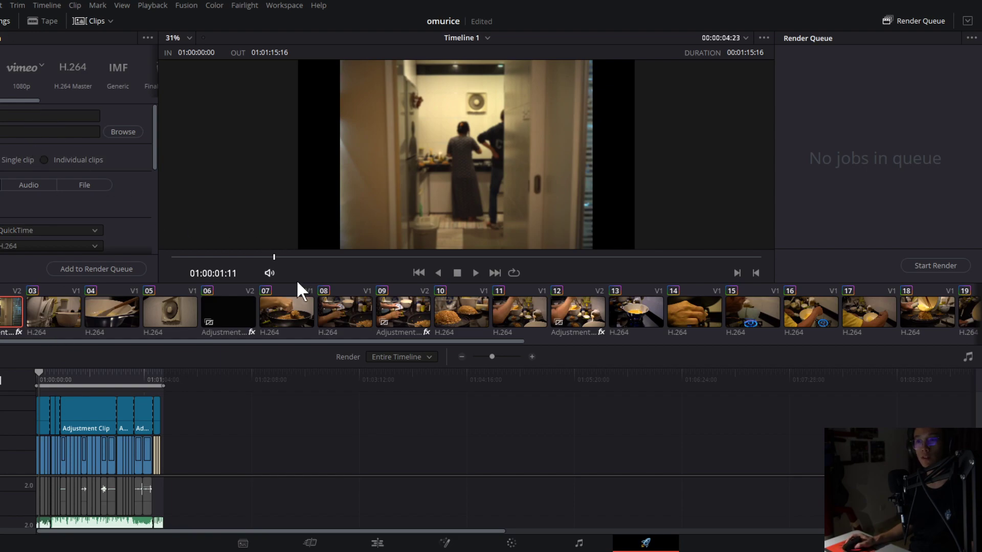
pyautogui.click(53, 119)
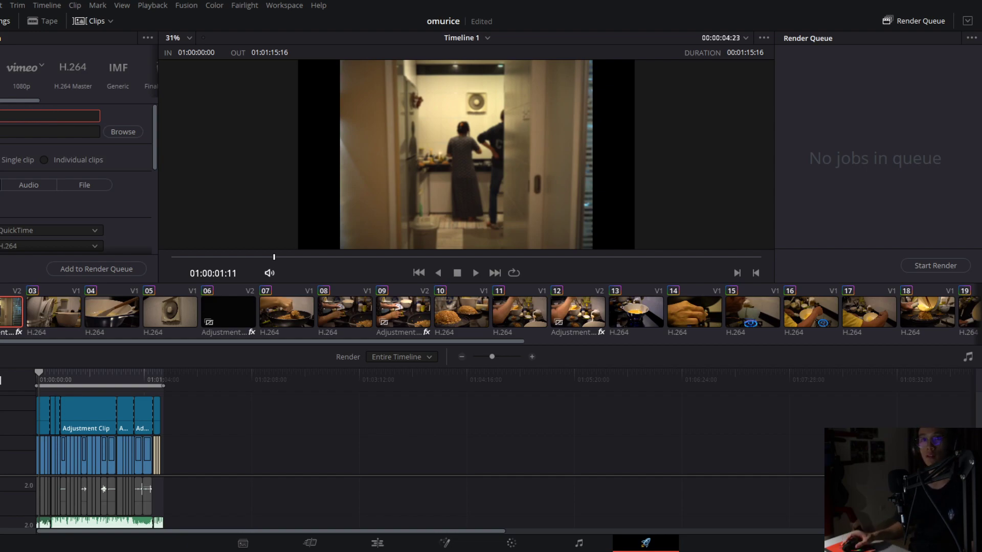
pyautogui.click(123, 169)
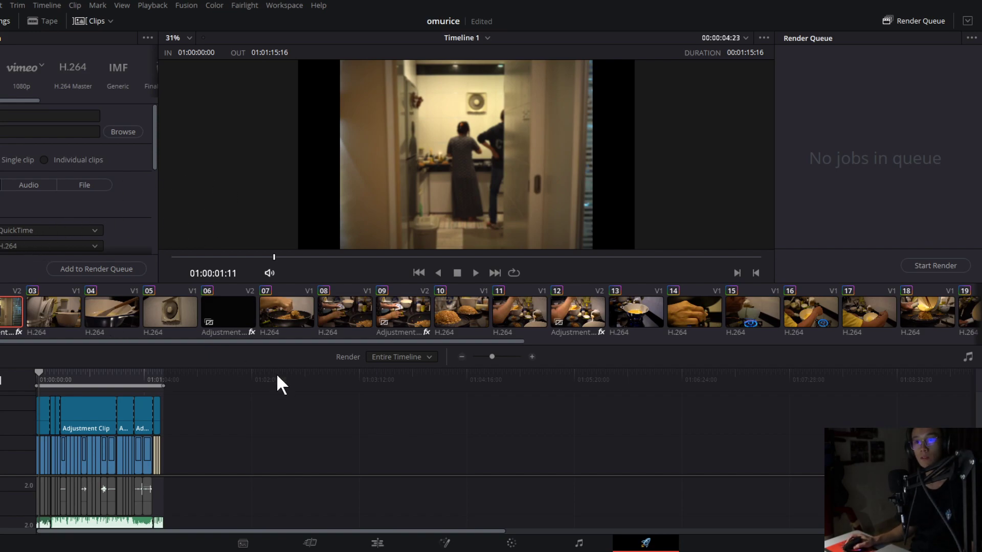
# Set the export's video quality to Automatic, Best and add the job to the render queue.
pyautogui.scroll(-5, 56, 177)
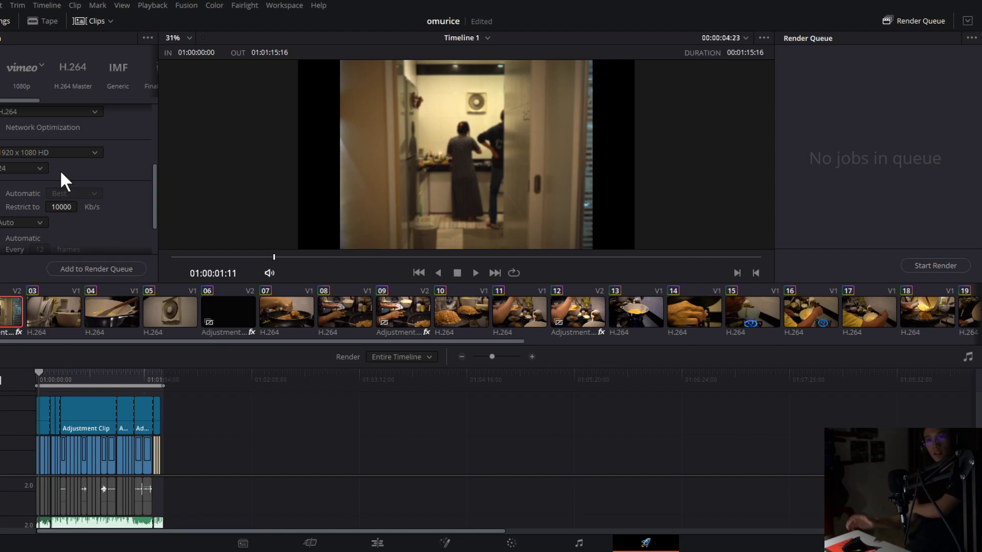
pyautogui.click(16, 191)
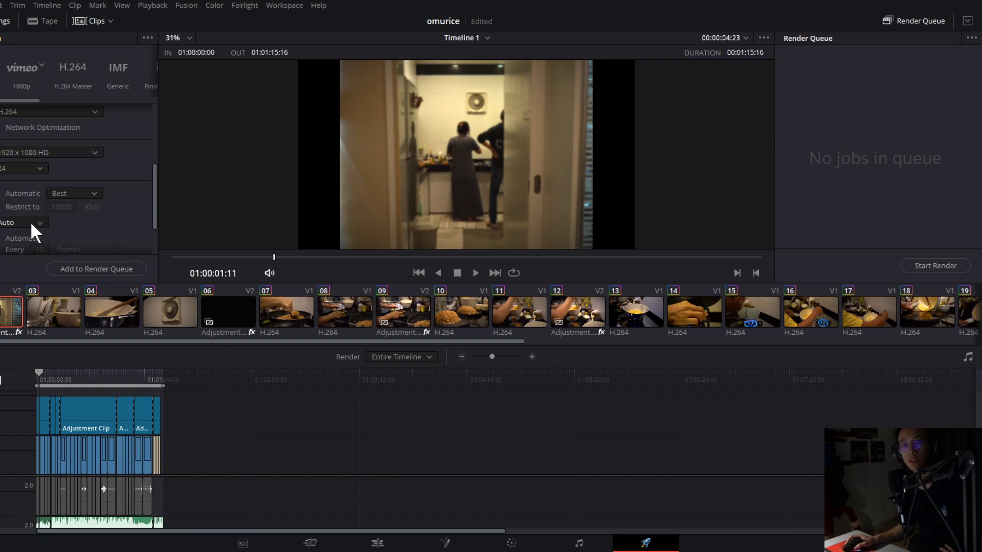
pyautogui.scroll(-3, 92, 229)
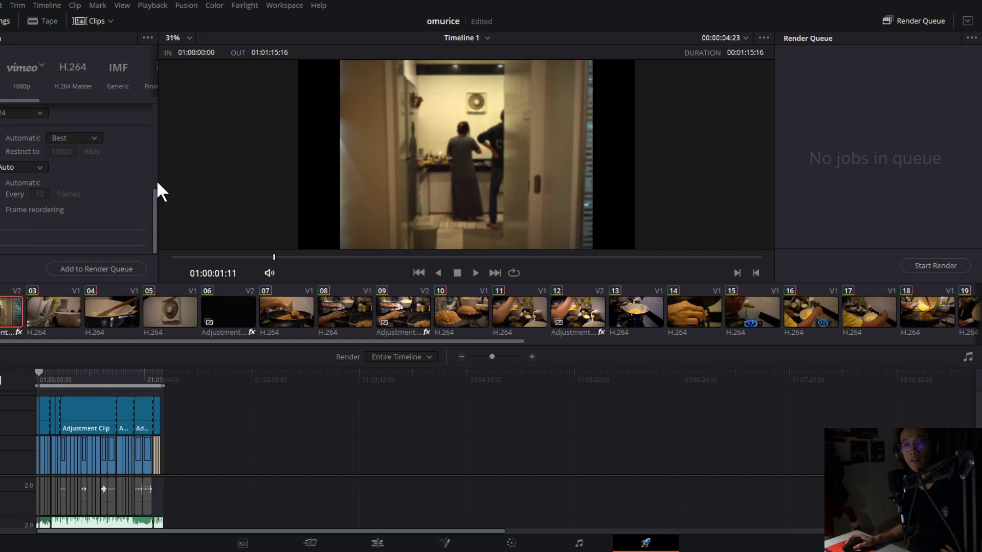
pyautogui.click(99, 267)
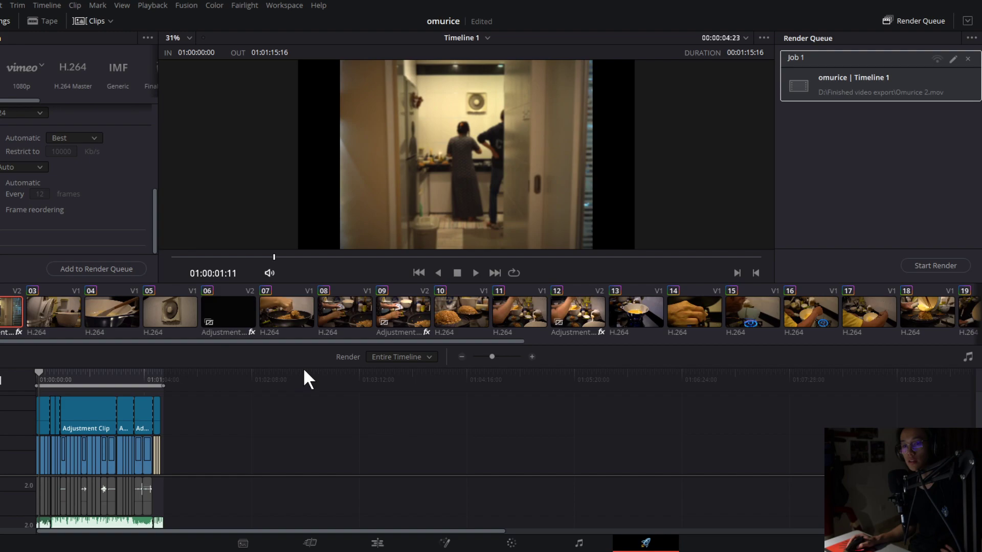
# Return the playhead to 01:00:00:00 and start rendering the queued omurice job.
pyautogui.click(532, 357)
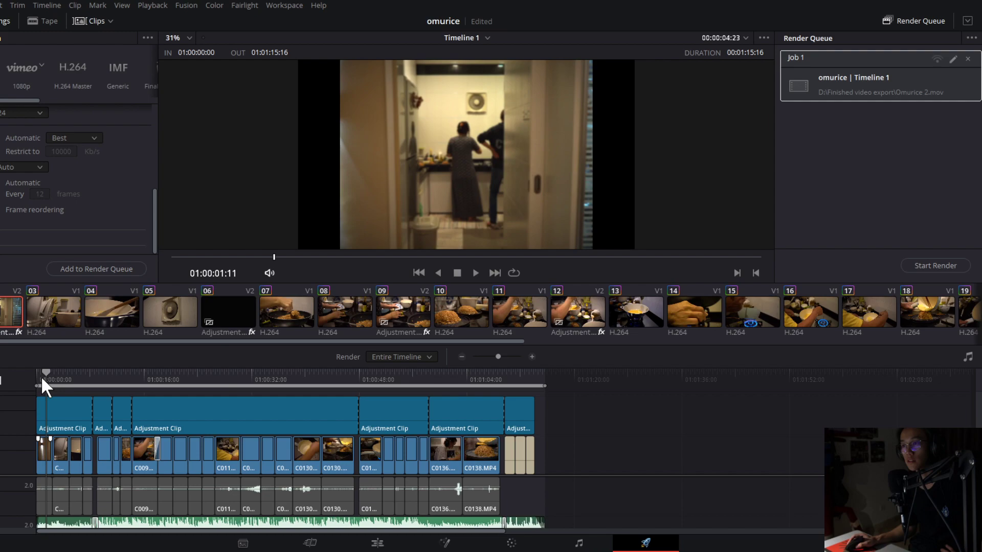
pyautogui.press('Home')
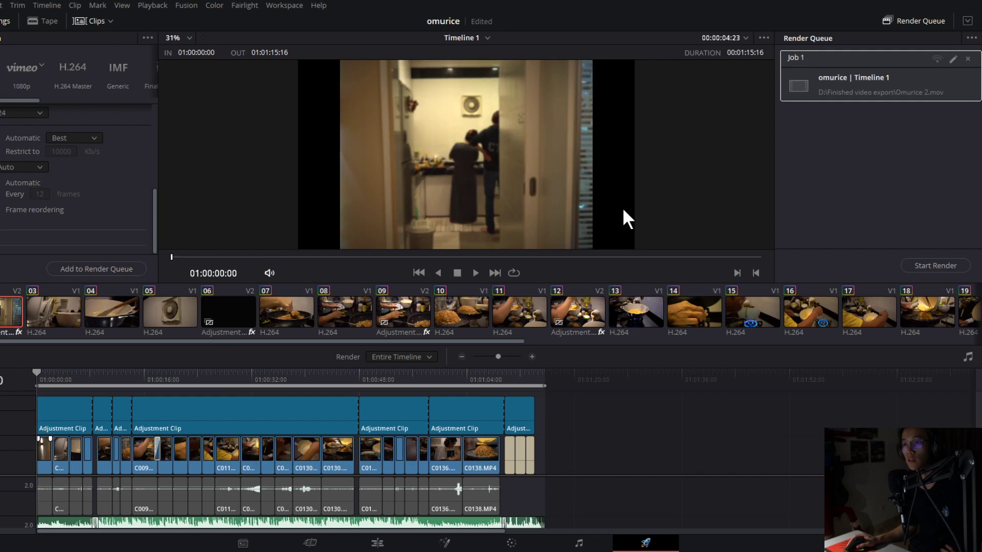
pyautogui.click(913, 265)
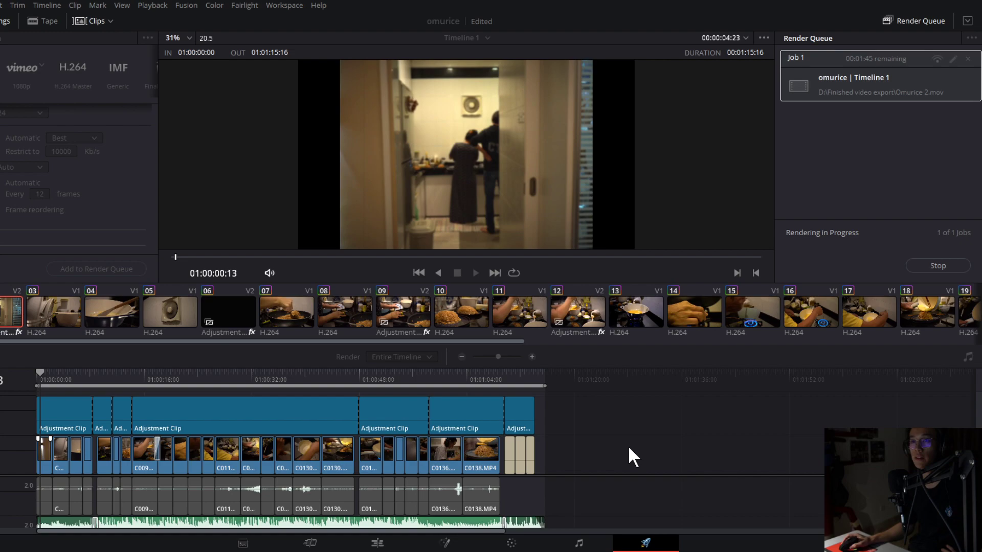